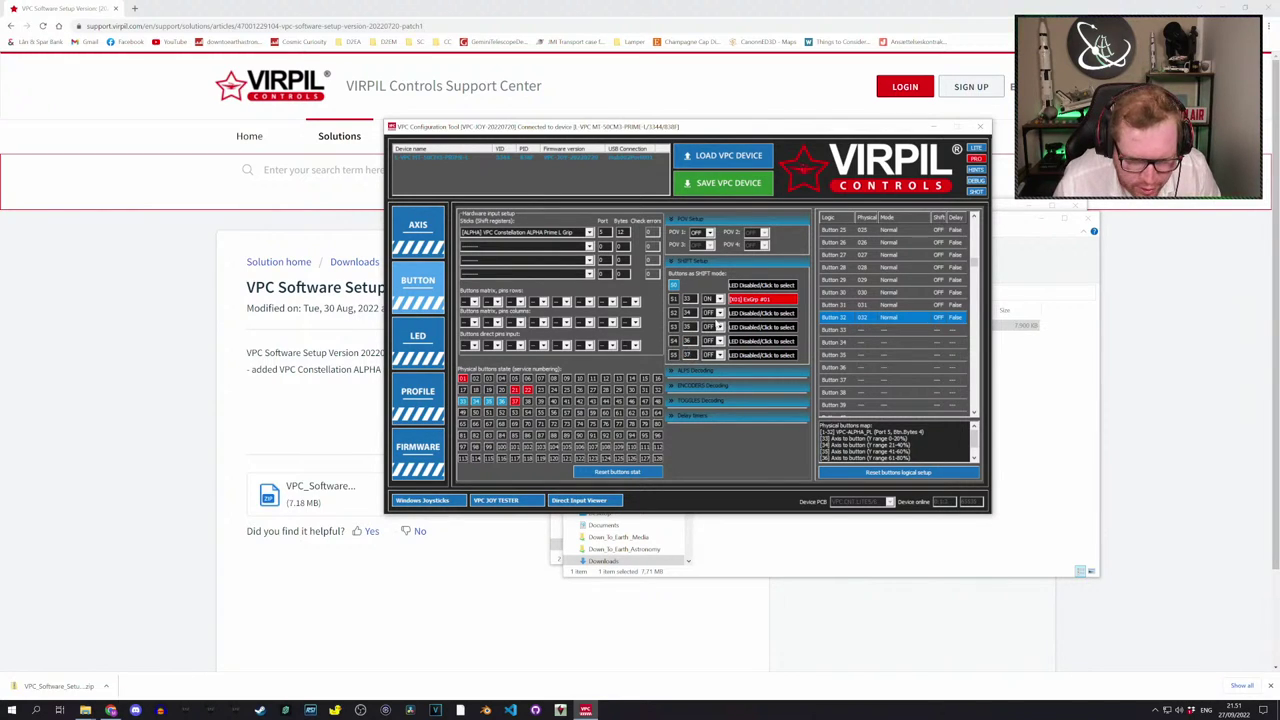
Set shift modes S2, S3, S4 and S5 to ON
left_click(719, 313)
left_click(712, 329)
left_click(719, 327)
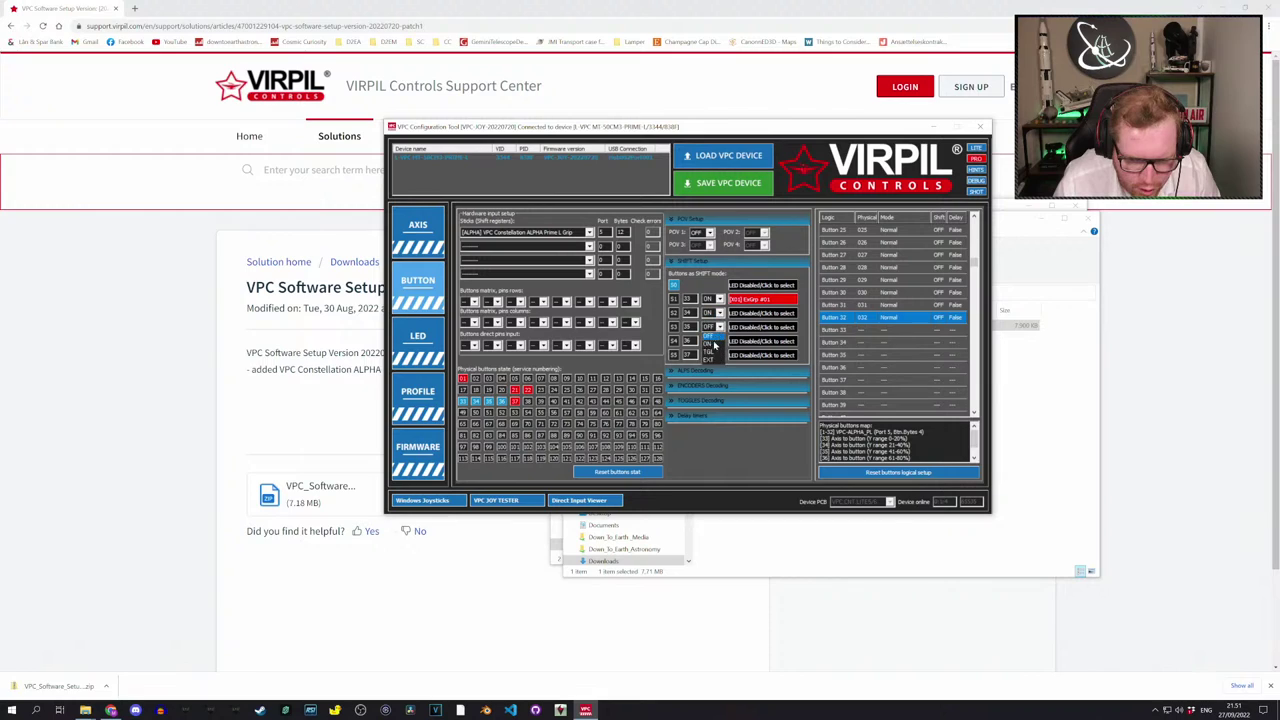
left_click(714, 345)
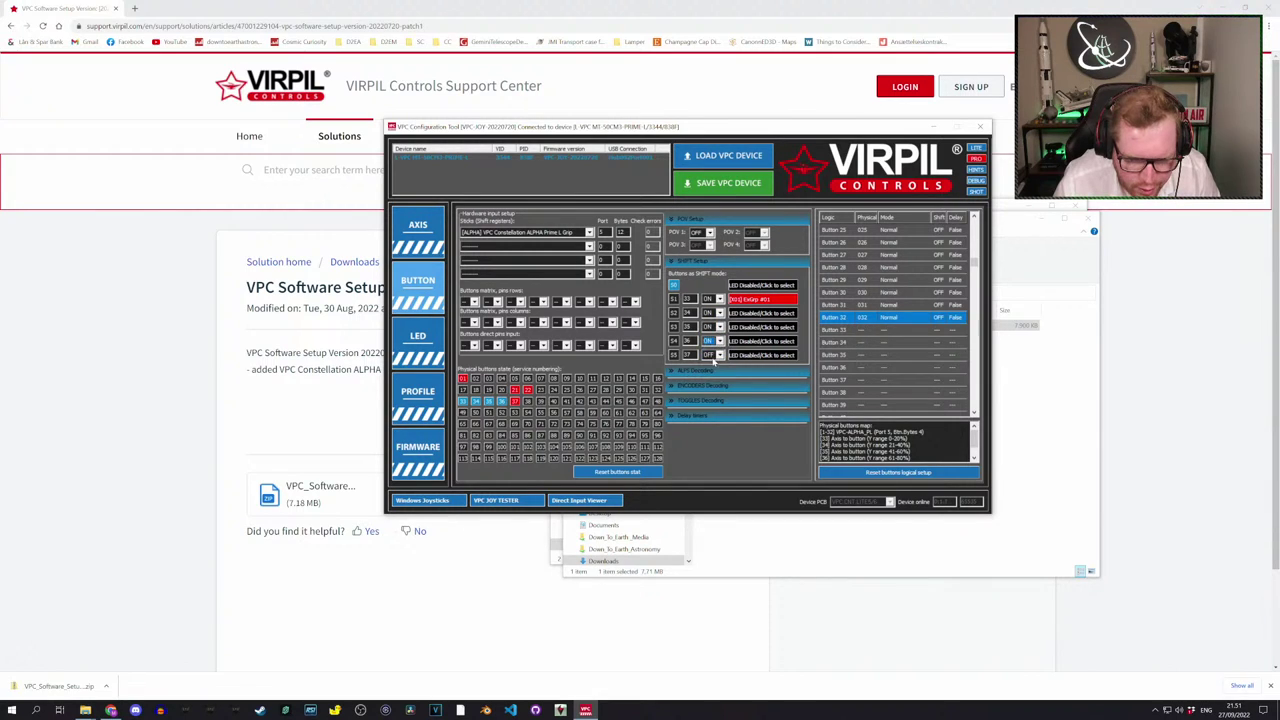
left_click(712, 355)
left_click(714, 364)
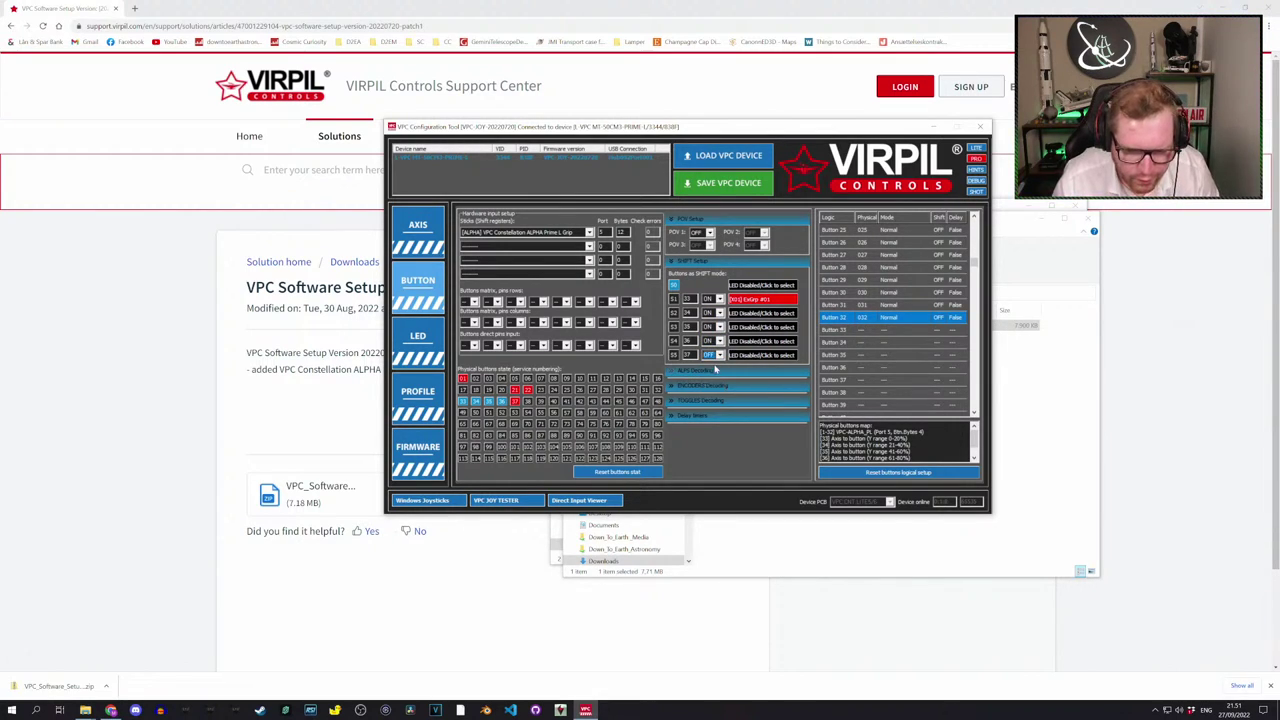
left_click(712, 355)
left_click(714, 376)
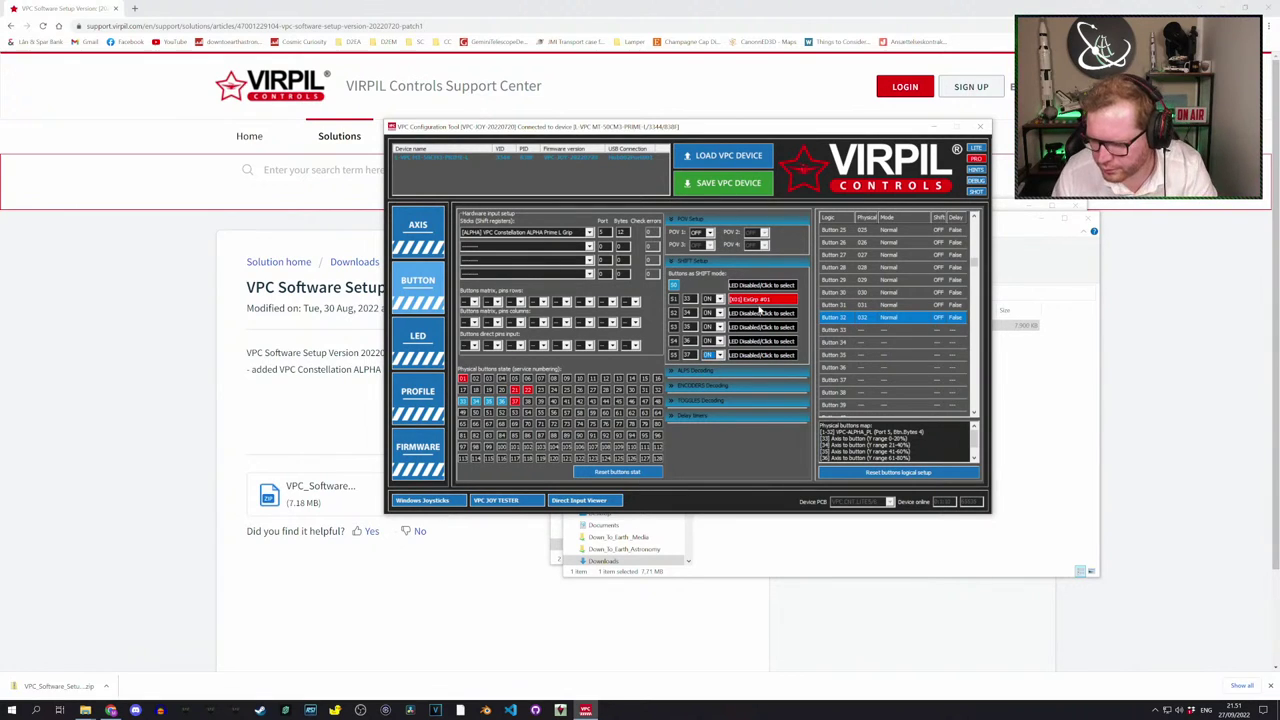
Assign the S2 shift mode LED to ExGrp #02 in red at 100% brightness
left_click(752, 326)
scroll(670, 318, "down", 5)
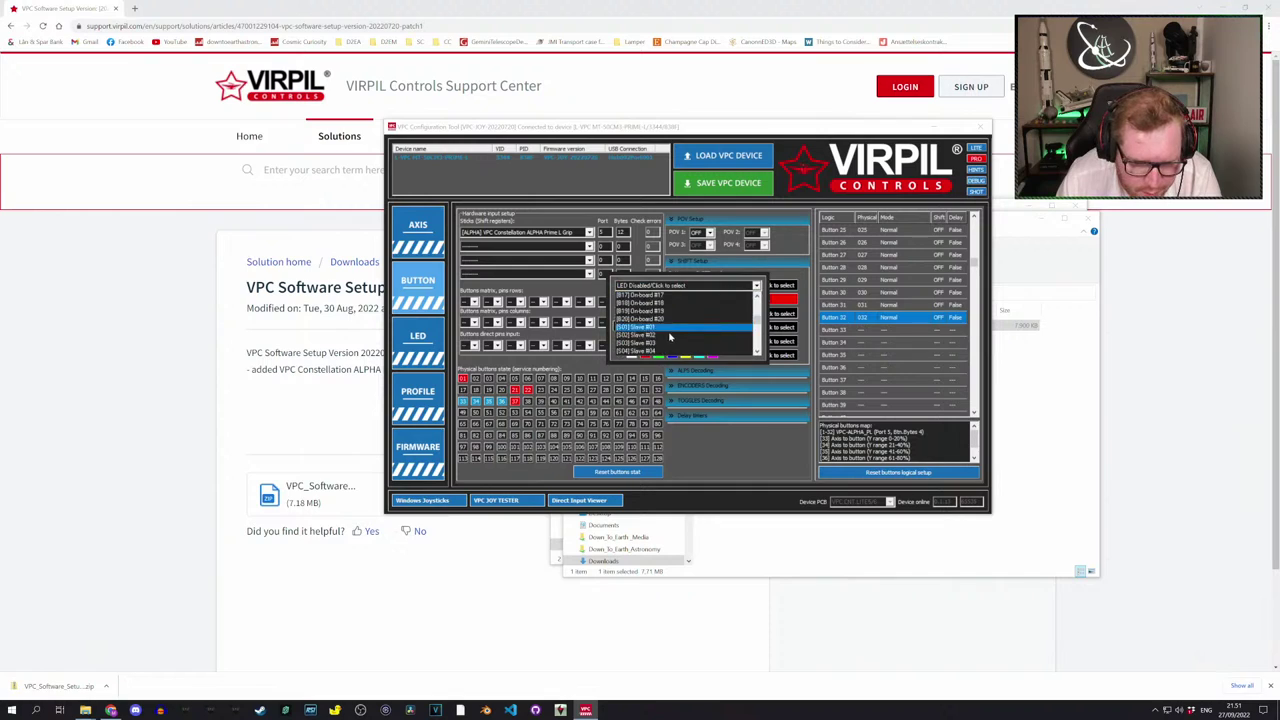
scroll(658, 342, "up", 3)
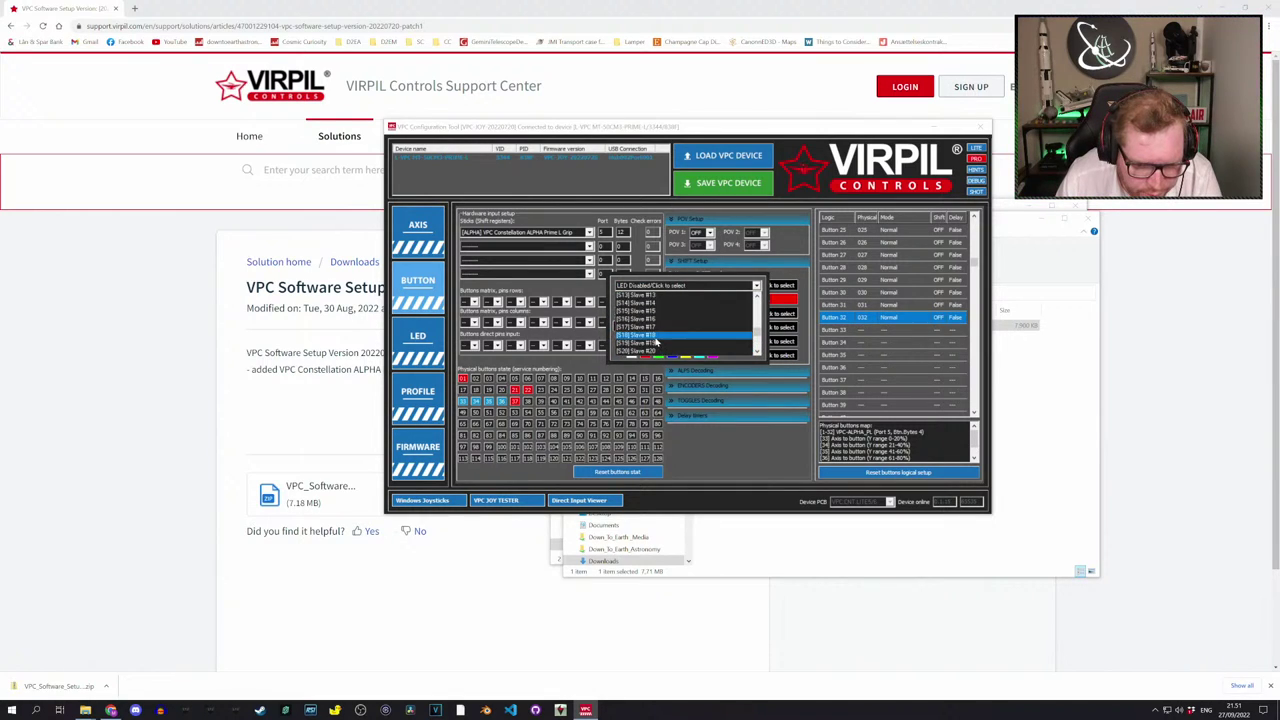
left_click(650, 344)
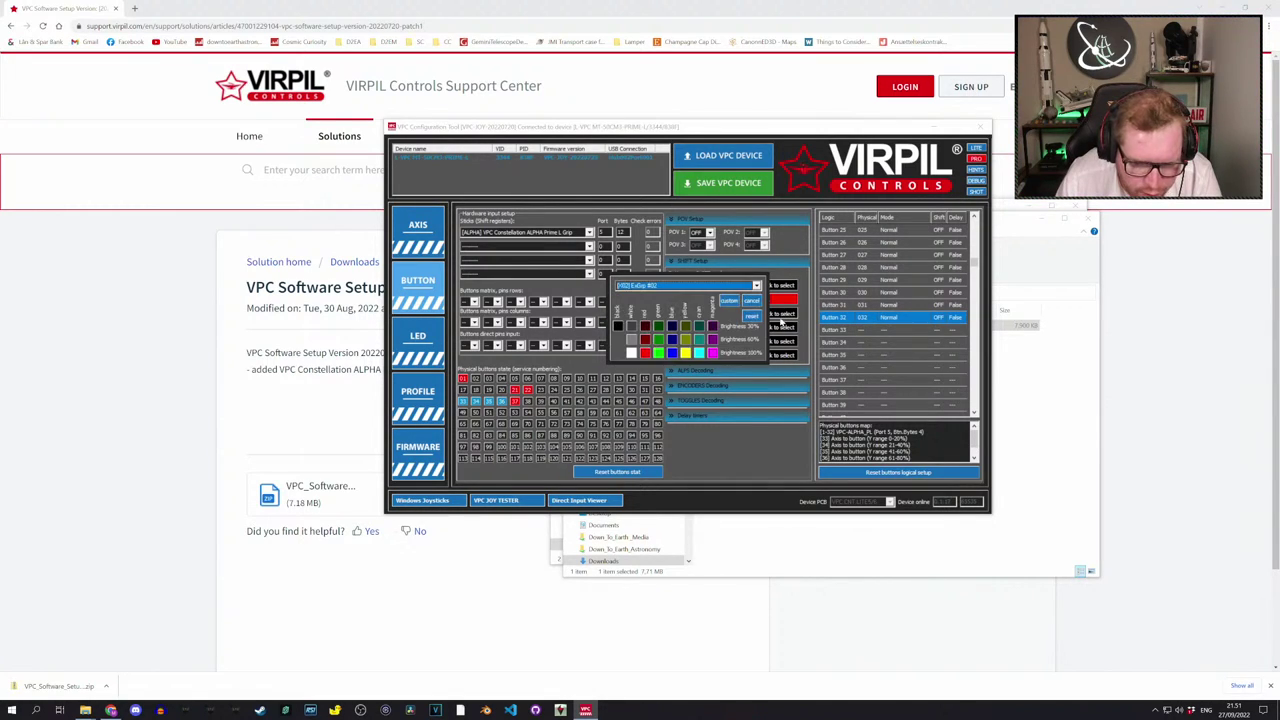
left_click(646, 354)
Assign the S3 shift mode LED to ExGrp #03 in red at 100% brightness
left_click(744, 327)
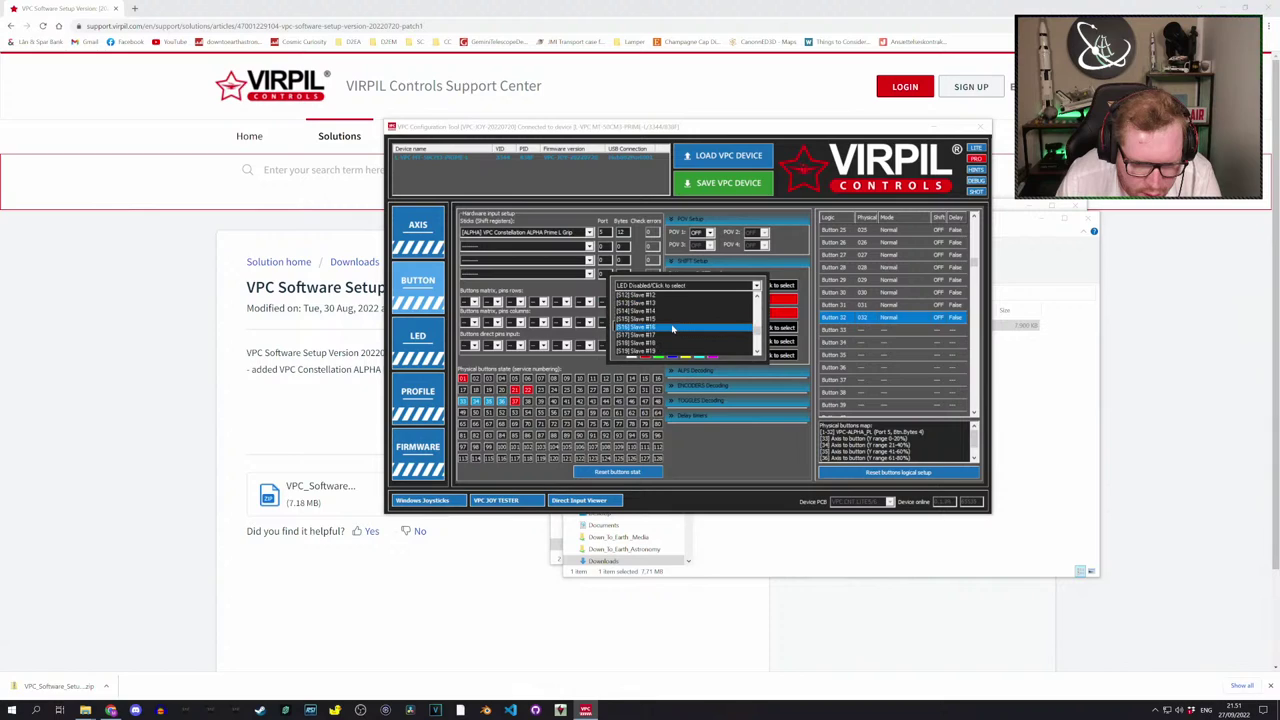
scroll(672, 330, "up", 1)
scroll(666, 336, "down", 5)
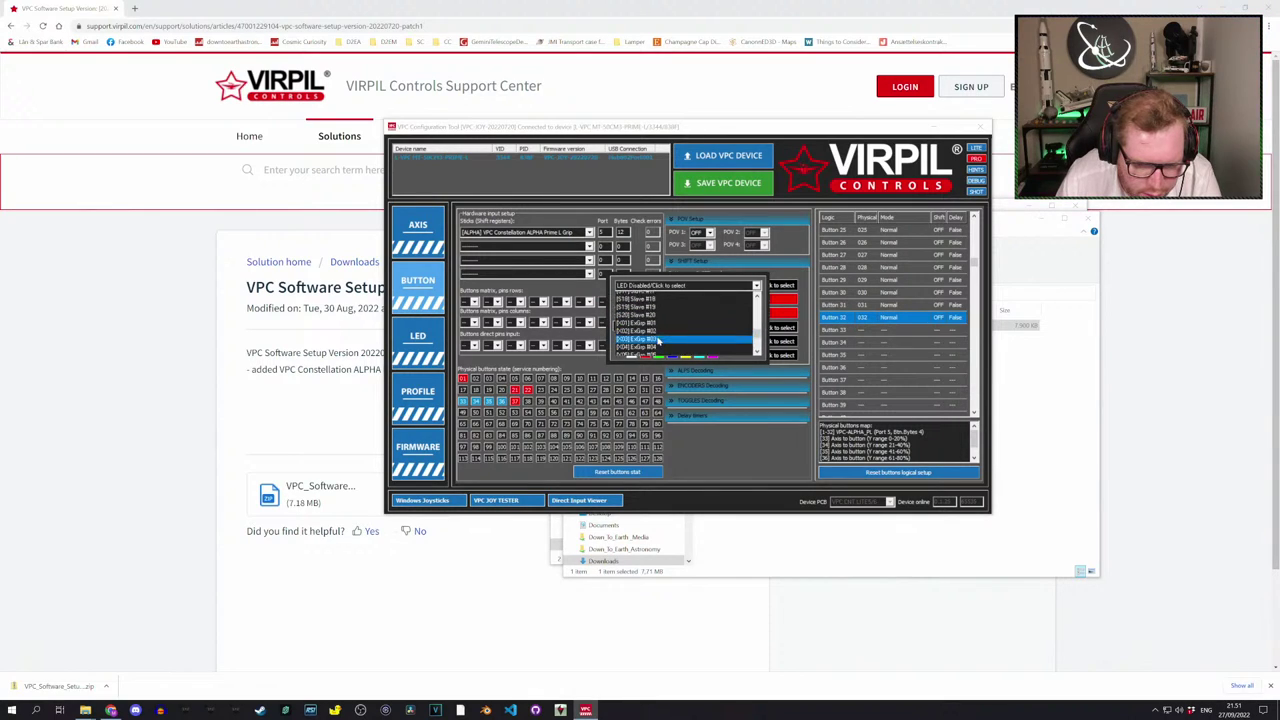
scroll(658, 331, "up", 3)
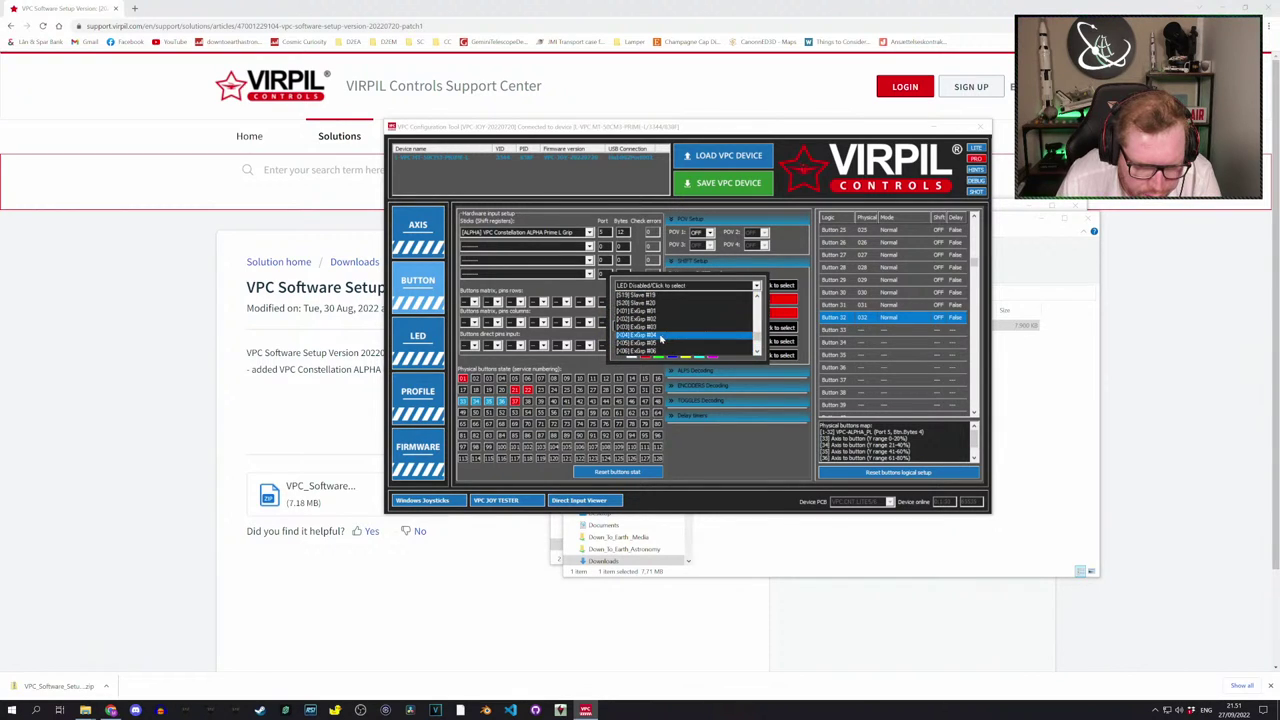
left_click(658, 328)
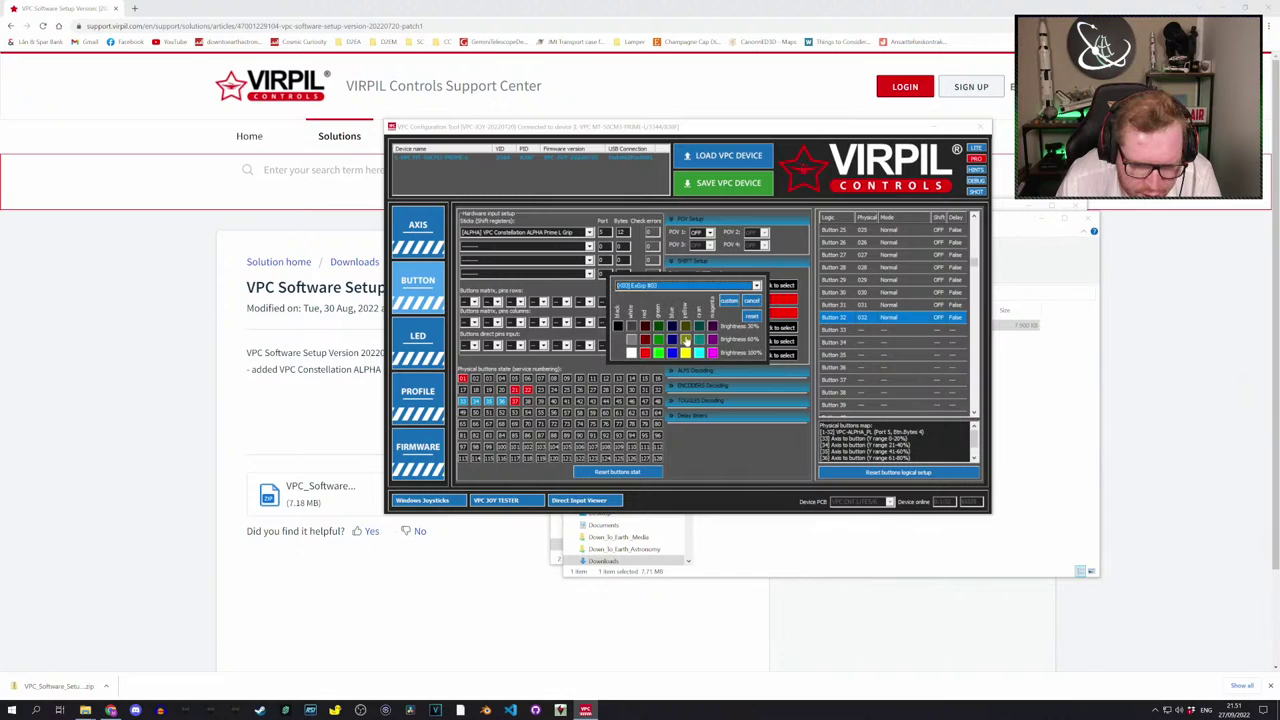
left_click(646, 353)
Assign the S4 shift mode LED to ExGrp #04 in red at 100% brightness
left_click(737, 344)
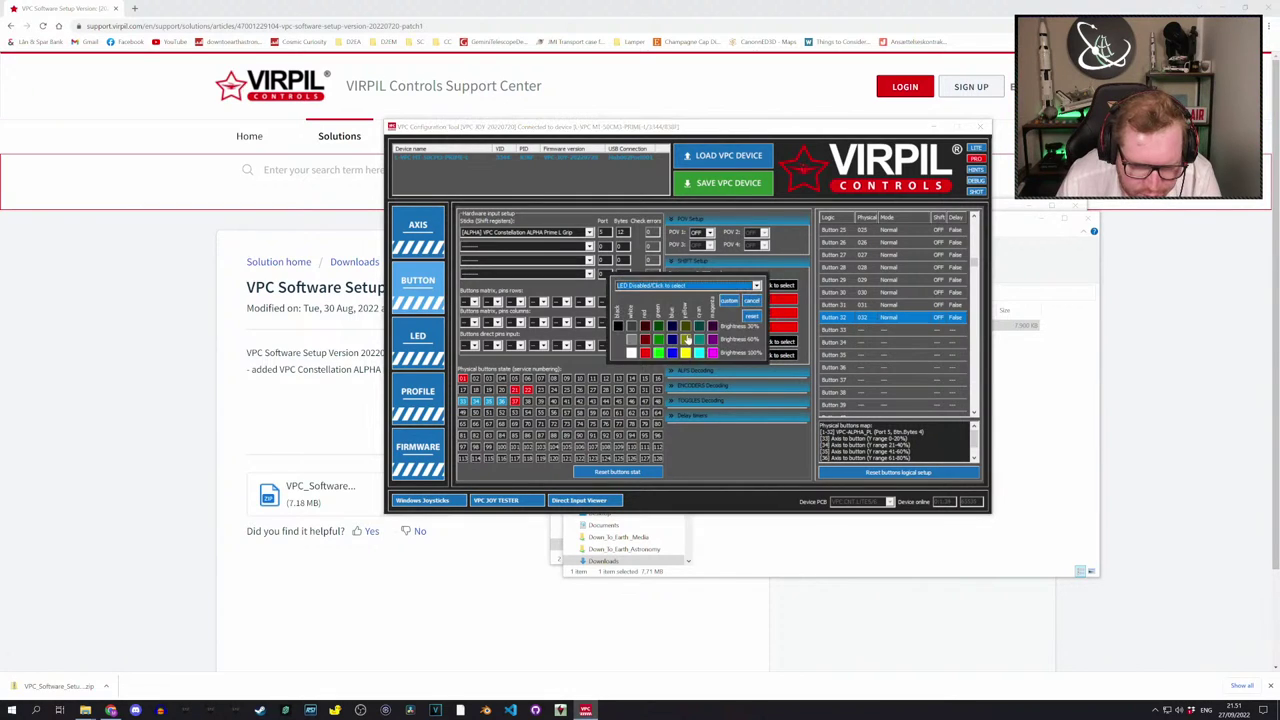
left_click(679, 287)
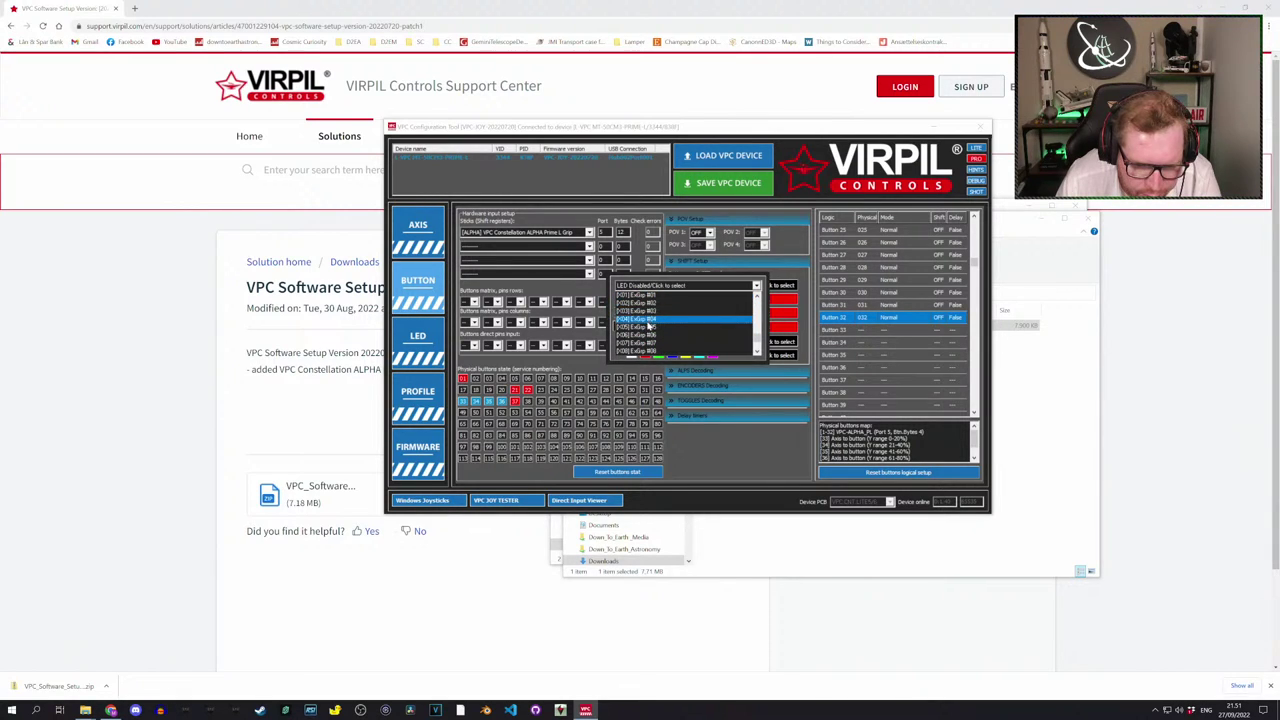
left_click(649, 322)
left_click(646, 356)
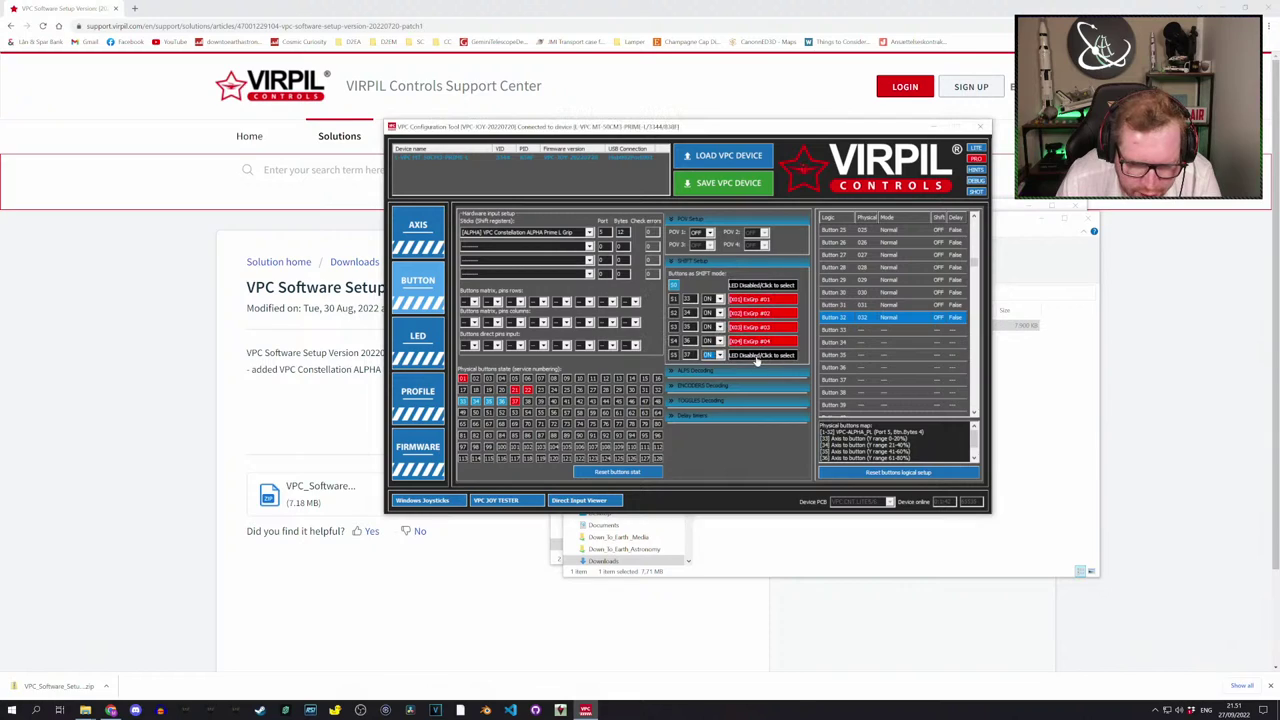
Assign the S5 shift mode LED to ExGrp #05 in red at 100% brightness and save the configuration to the VPC device
left_click(760, 355)
left_click(680, 287)
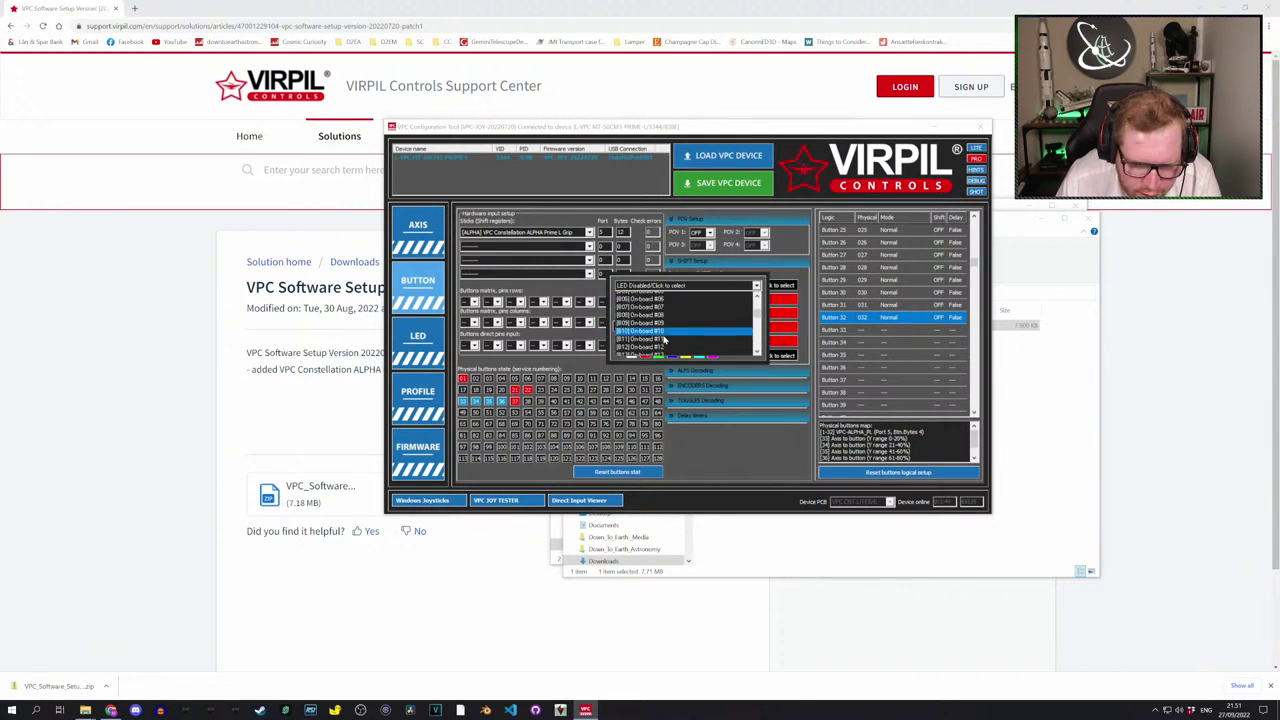
scroll(665, 340, "down", 10)
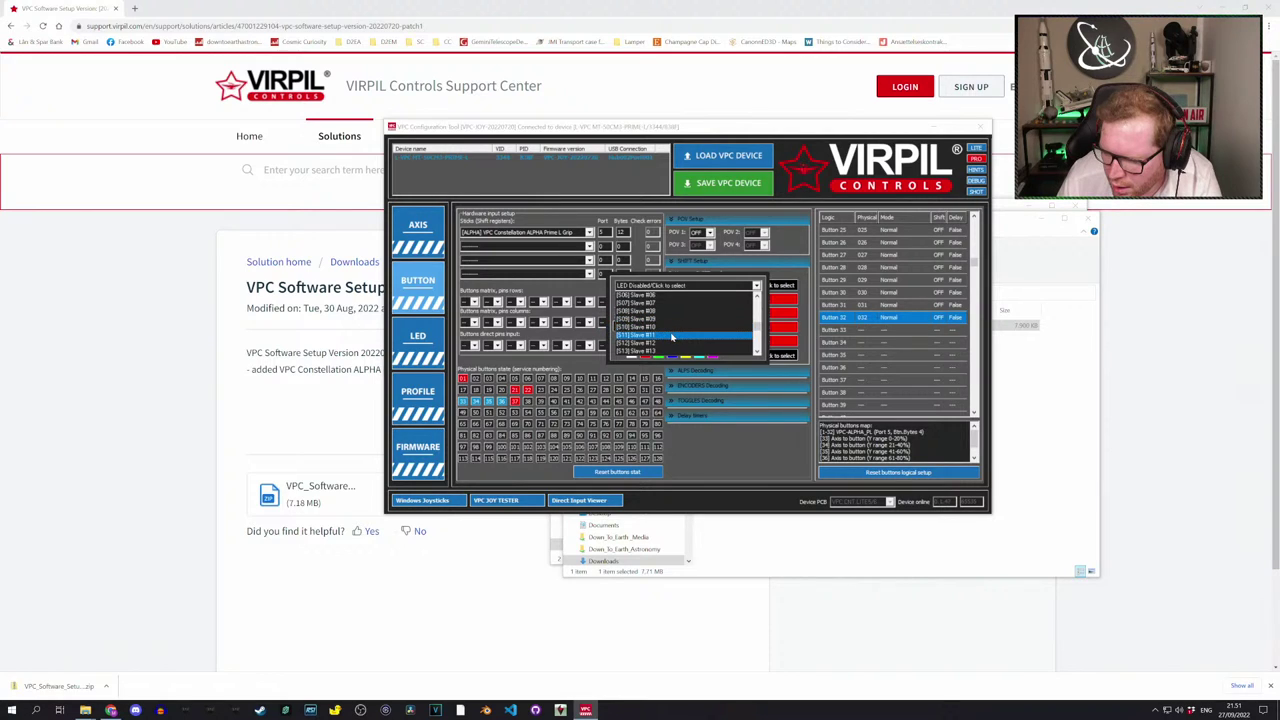
scroll(670, 338, "down", 3)
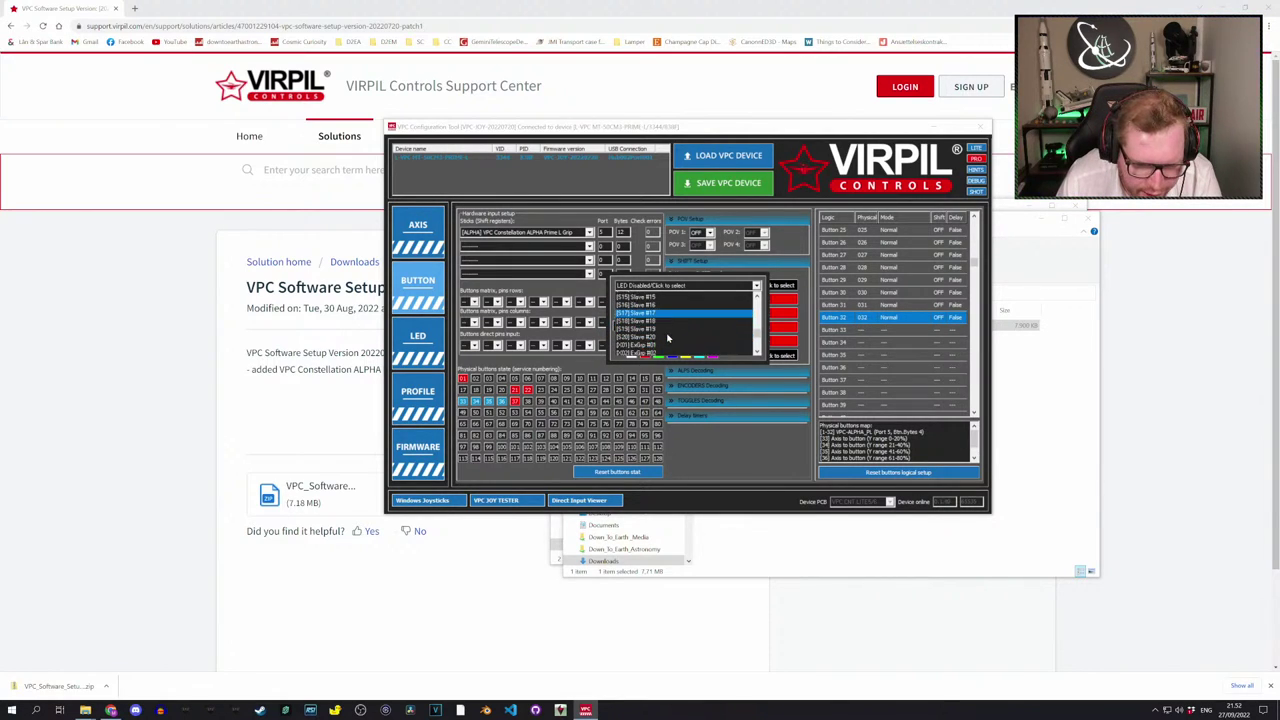
scroll(668, 338, "down", 1)
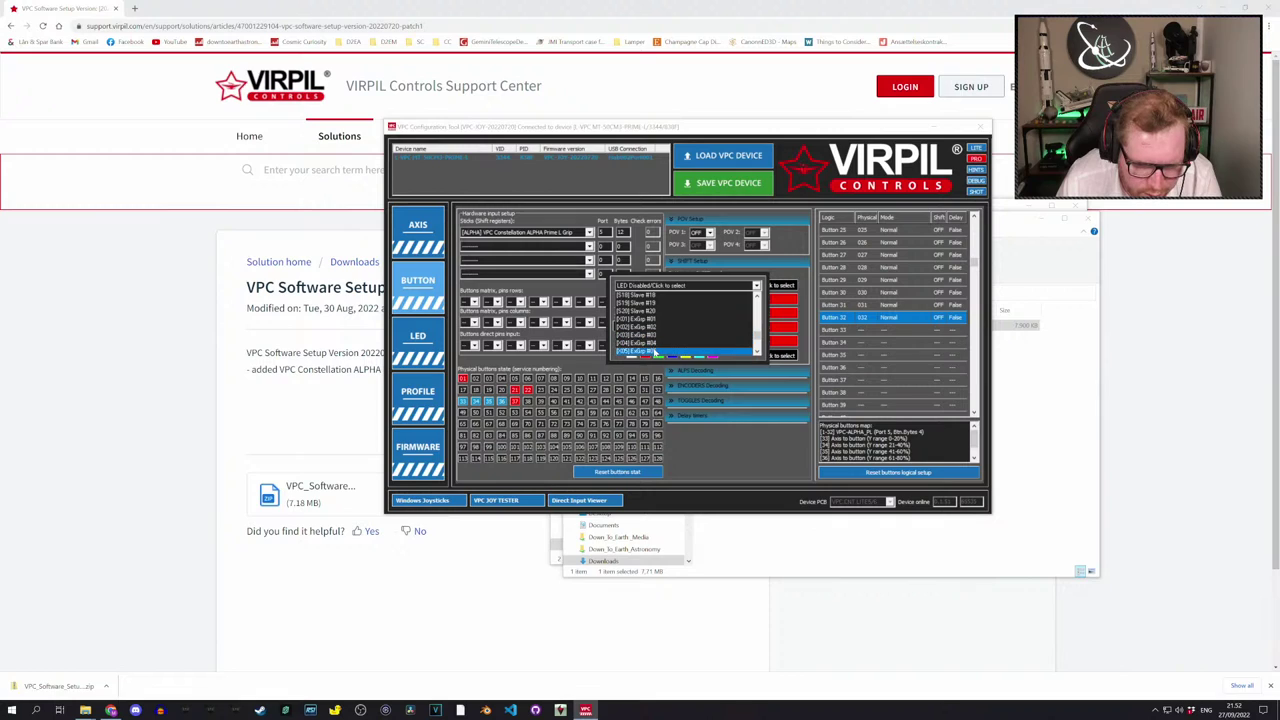
left_click(664, 350)
left_click(646, 354)
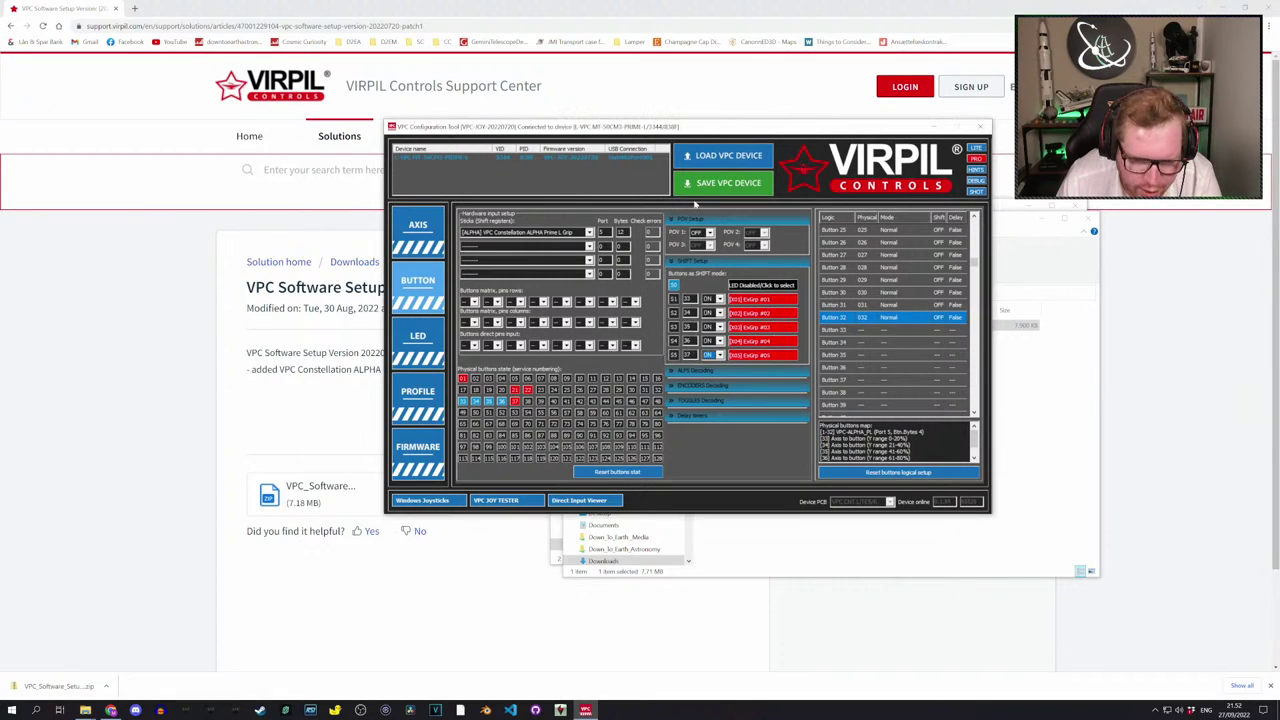
left_click(704, 190)
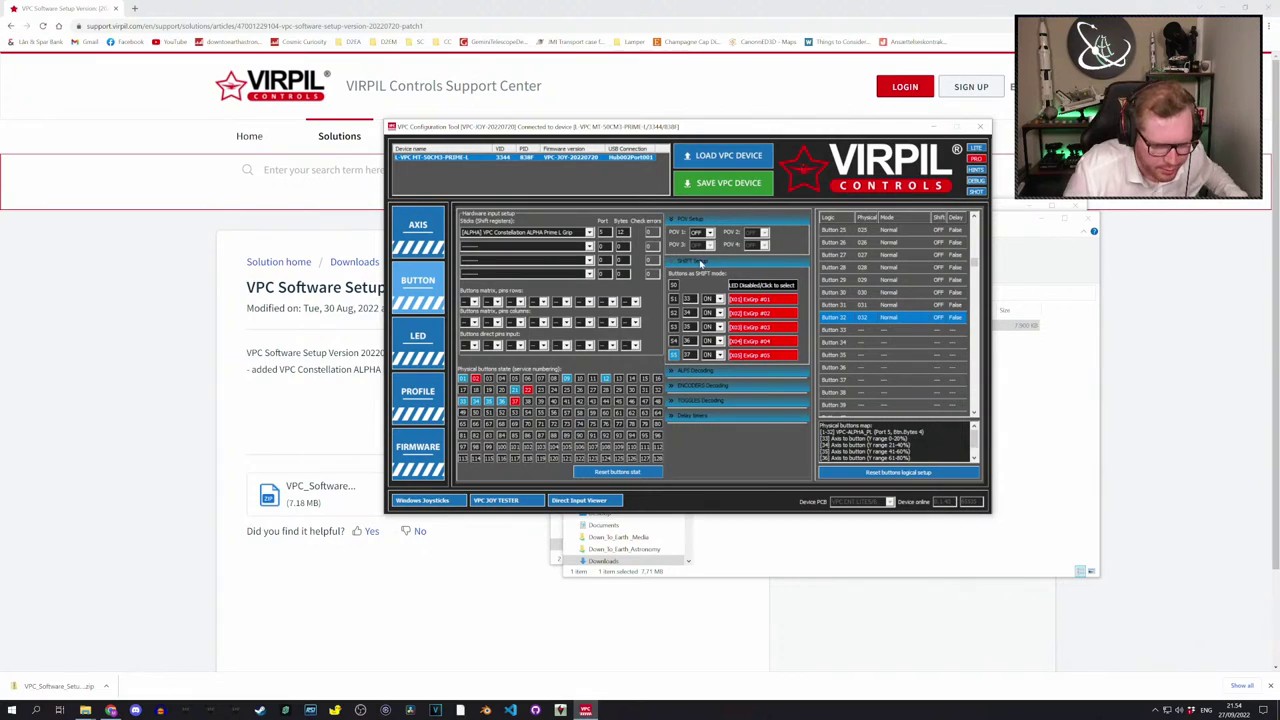
Set the button number of shift modes S1 through S5 to 2
left_click(688, 299)
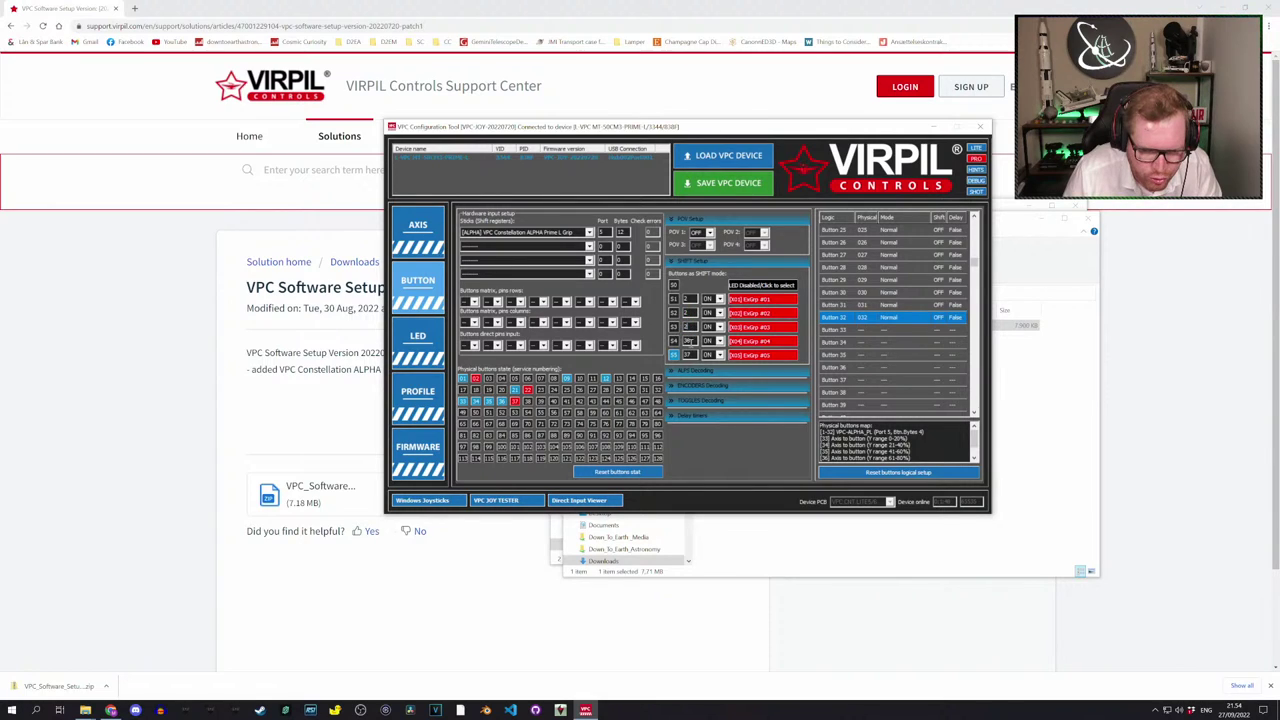
double_click(688, 341)
type("2")
double_click(688, 355)
type("2")
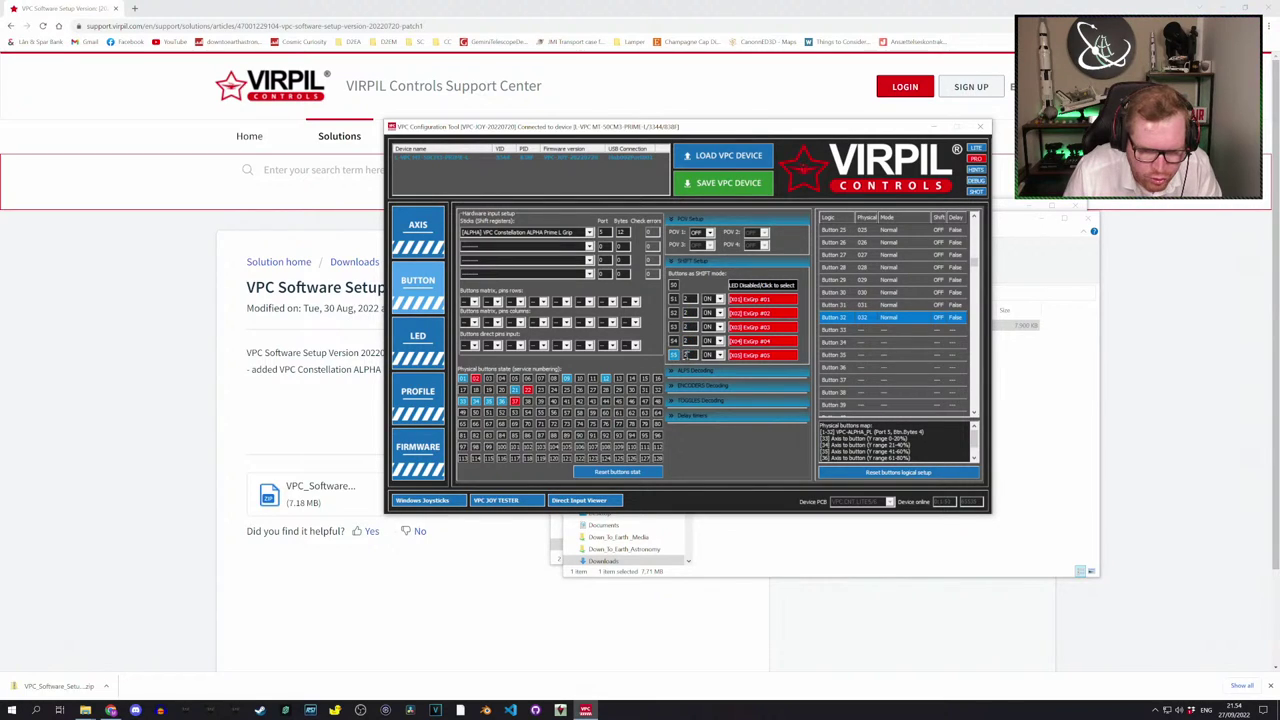
Change the S1 shift mode LED to ExGrp #06 in red at 100% brightness
left_click(758, 306)
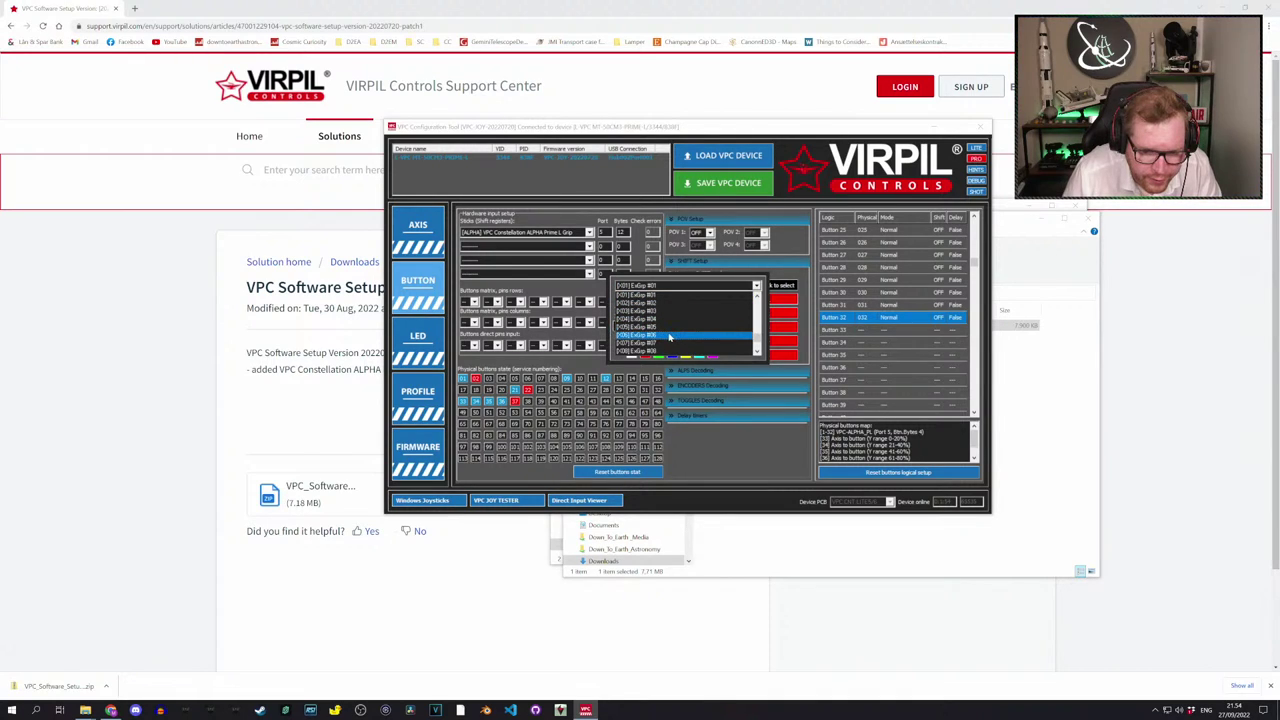
left_click(670, 337)
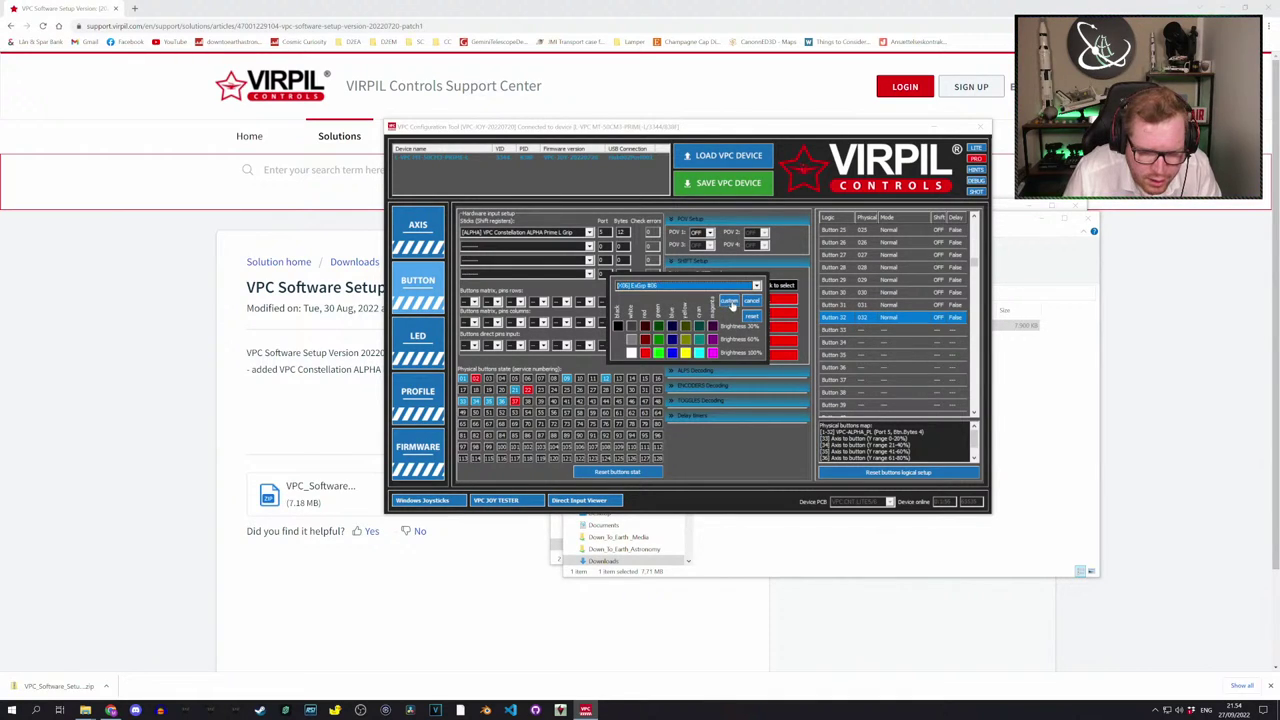
left_click(645, 352)
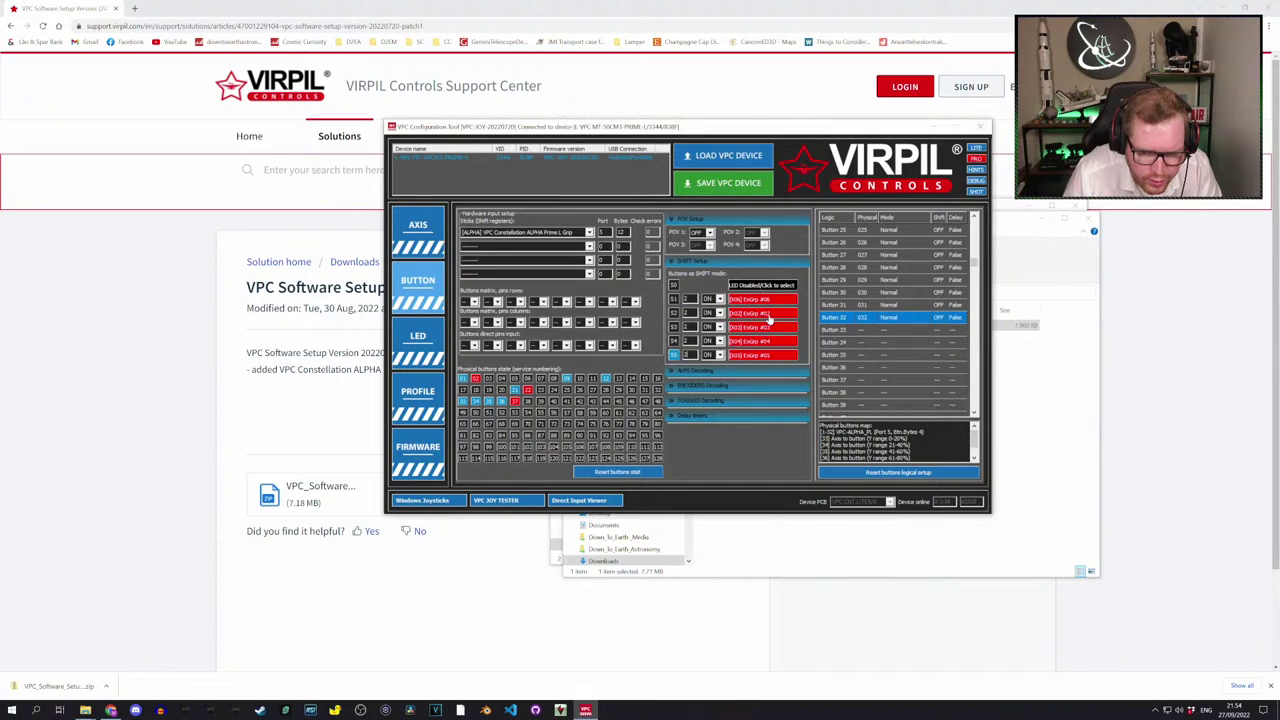
Change the S2 shift mode LED to ExGrp #07 in red at 100% brightness
left_click(769, 311)
left_click(745, 286)
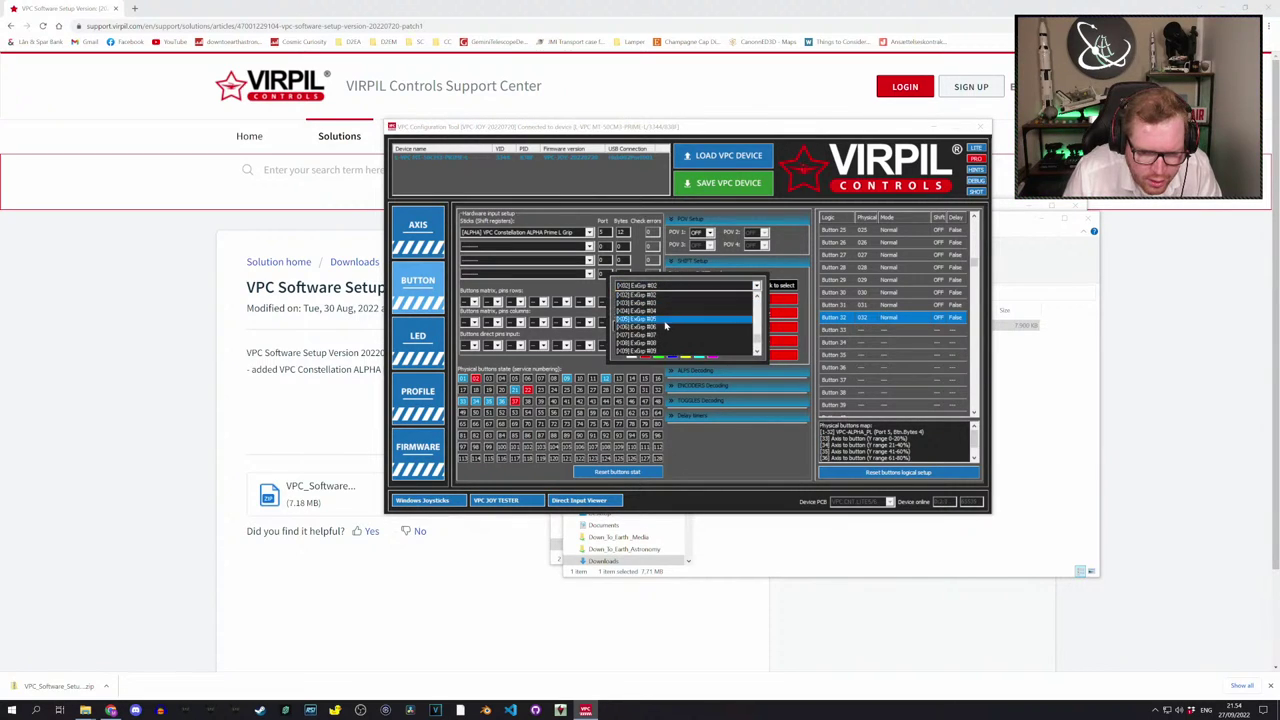
left_click(662, 337)
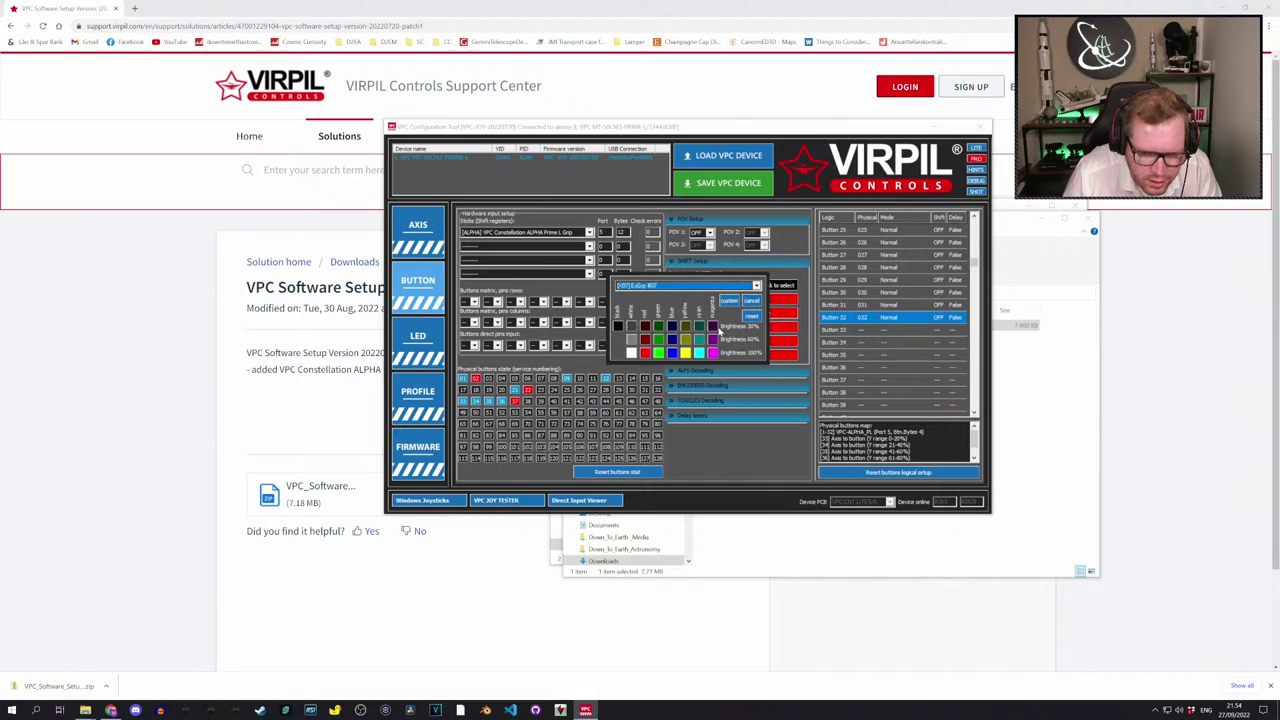
left_click(646, 352)
Change the S3 shift mode LED to ExGrp #08 in red at 100% brightness
left_click(752, 330)
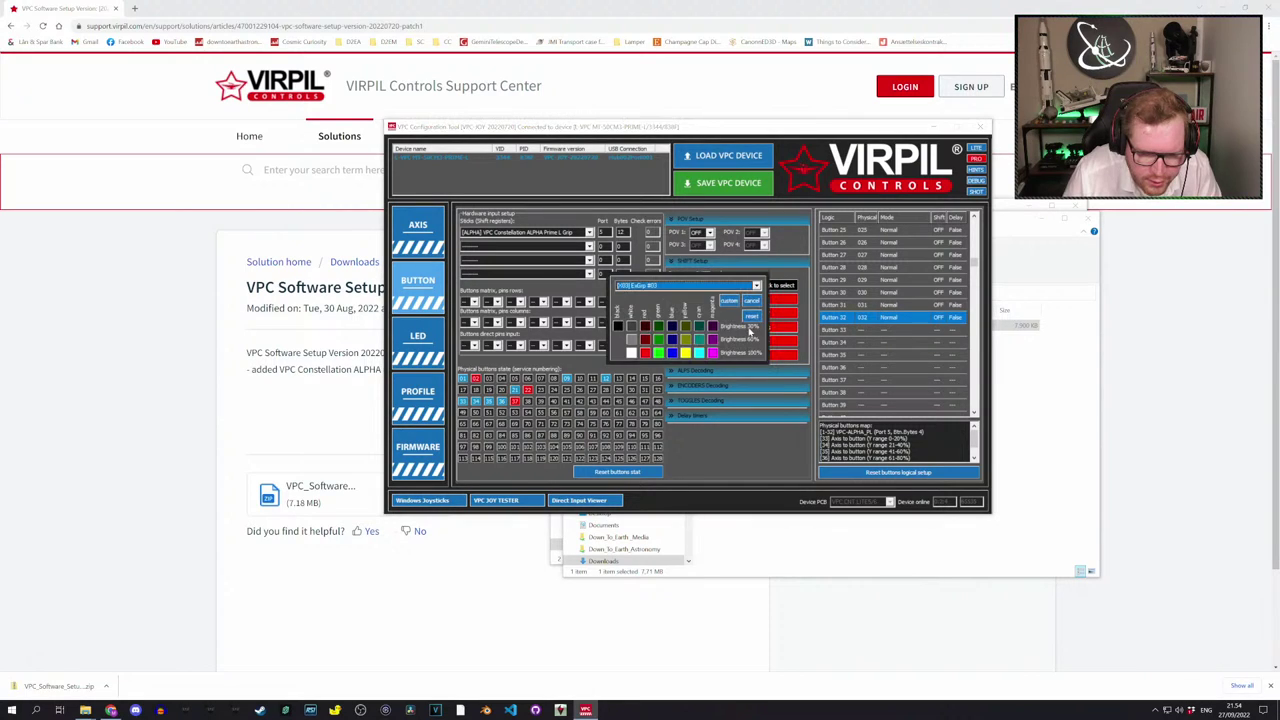
left_click(681, 289)
left_click(662, 339)
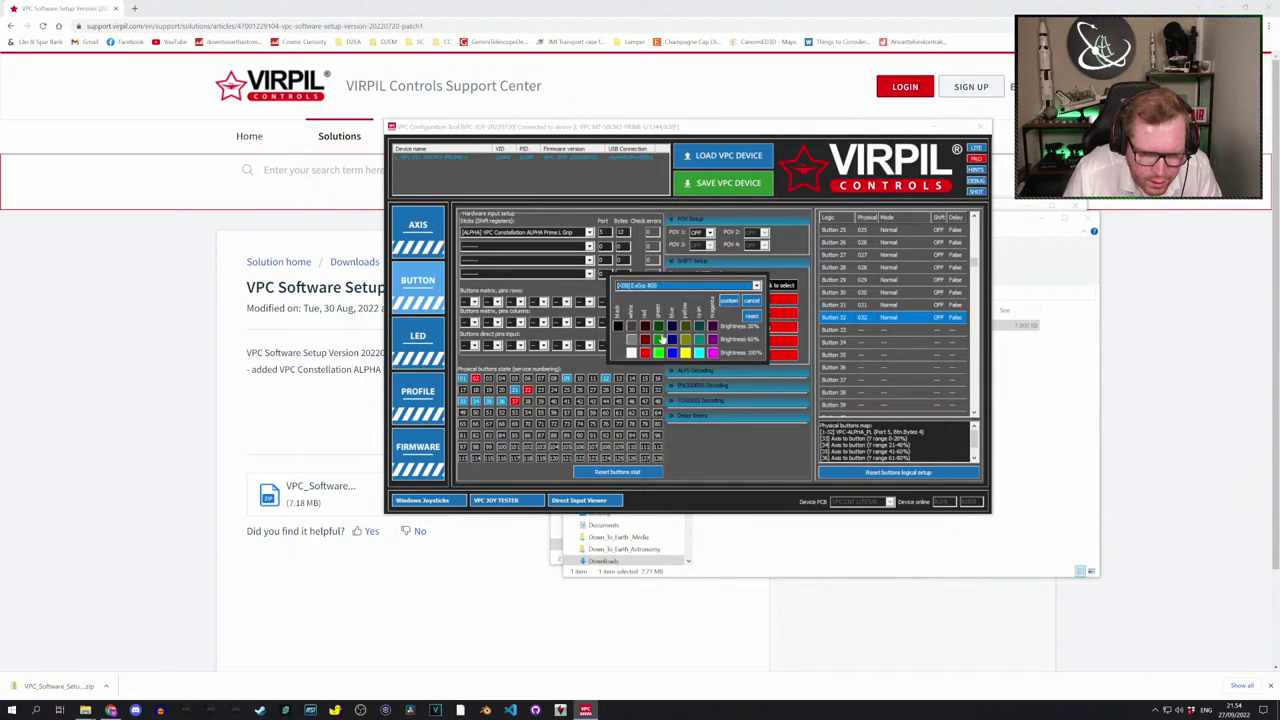
left_click(647, 353)
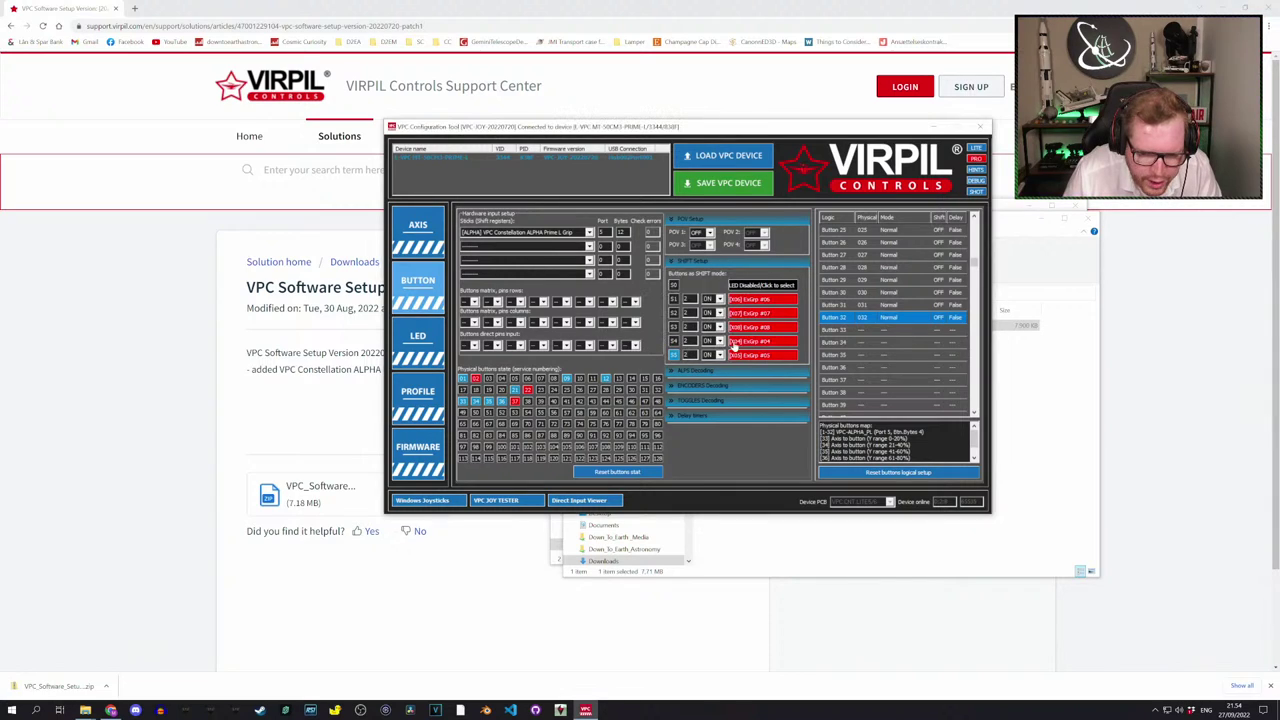
Change the S4 shift mode LED to ExGrp #09 in red at 100% brightness and reset the S5 LED assignment
left_click(734, 343)
left_click(667, 288)
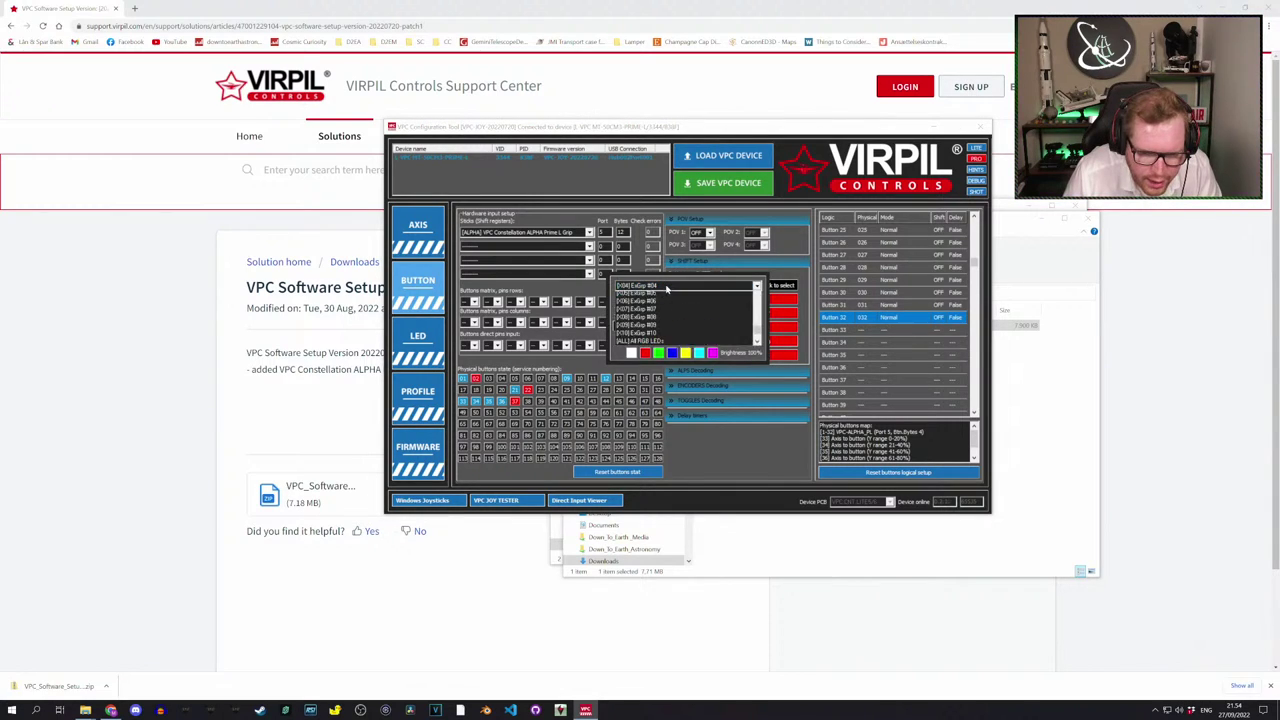
left_click(658, 325)
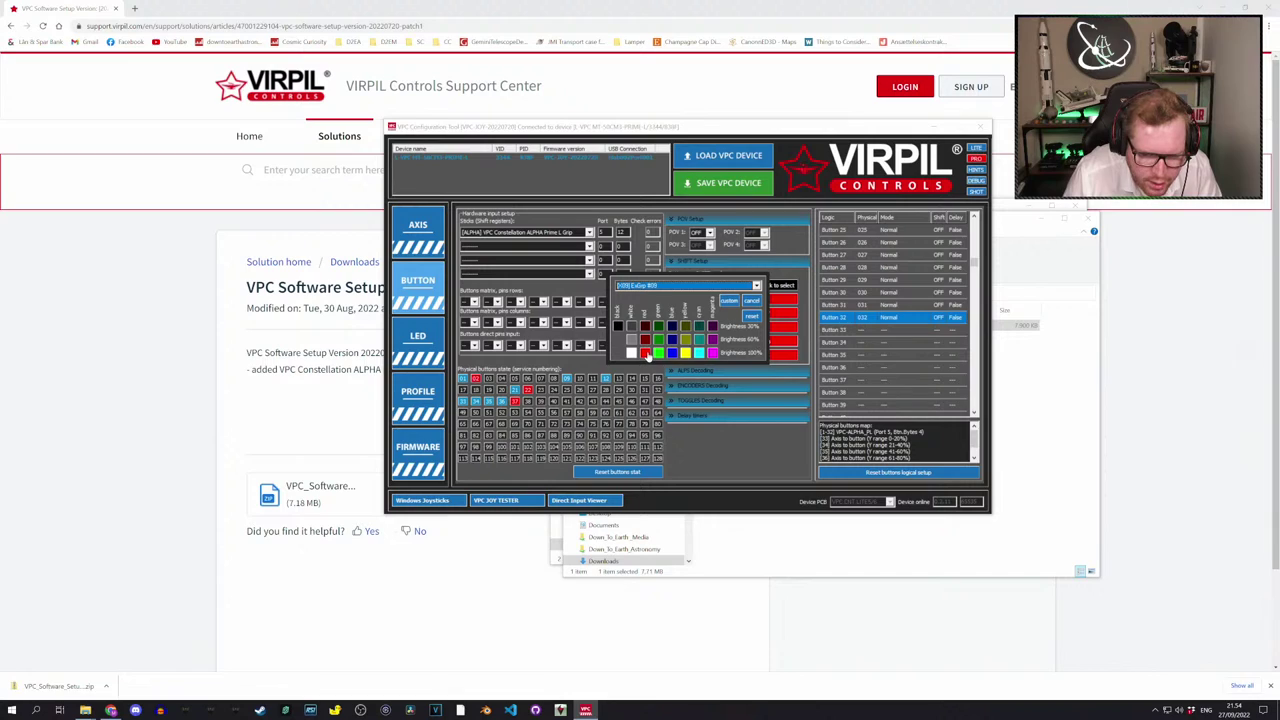
left_click(647, 355)
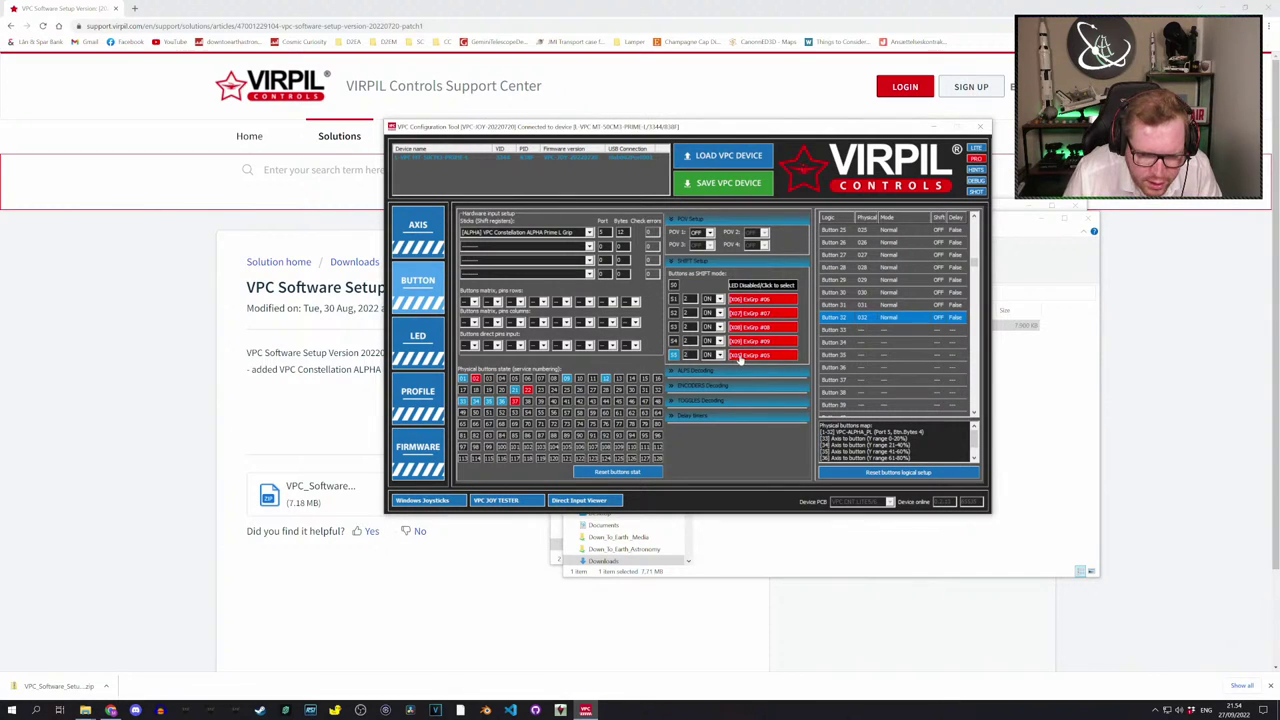
left_click(739, 357)
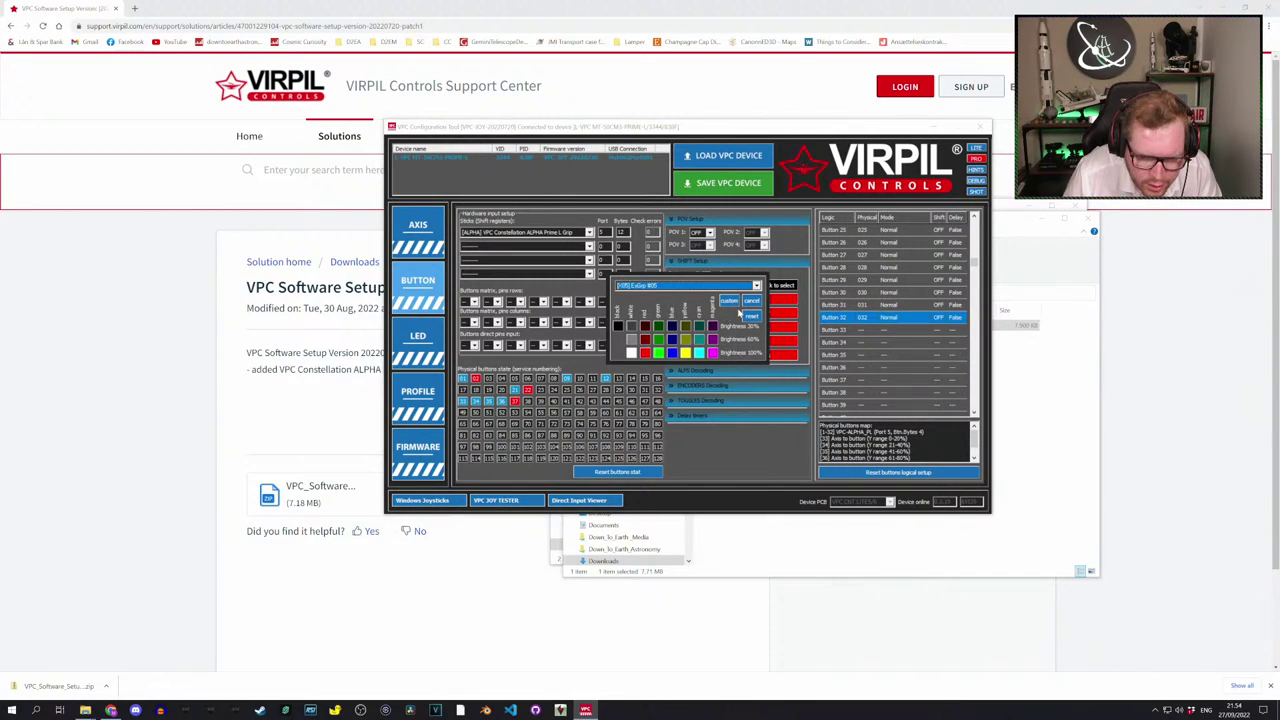
left_click(751, 316)
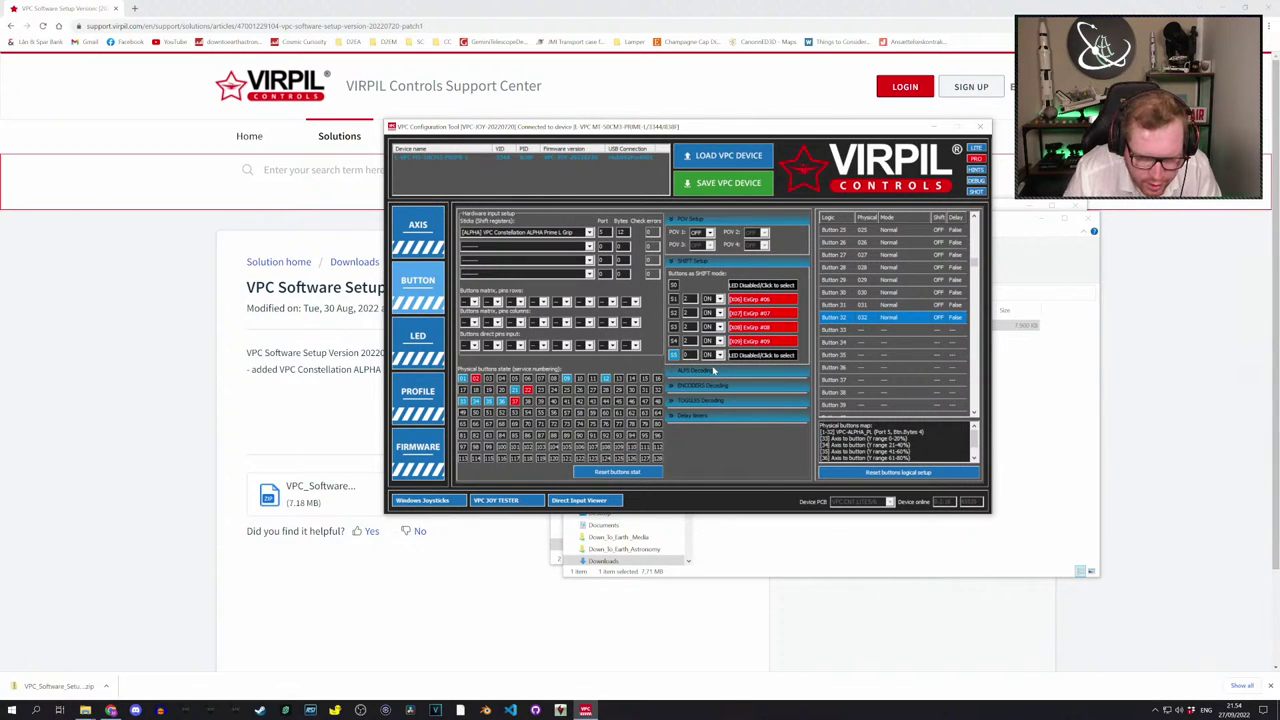
Turn the S5 shift mode OFF and save the configuration to the VPC device
left_click(710, 355)
left_click(712, 379)
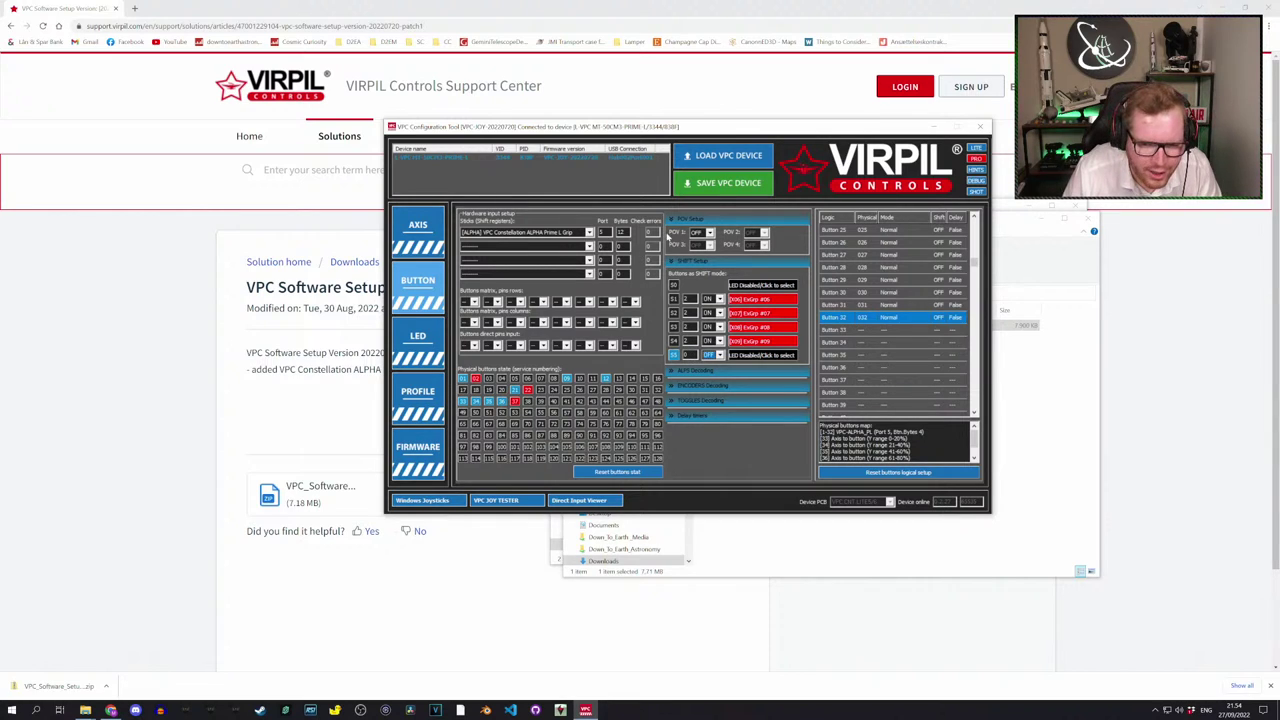
left_click(731, 190)
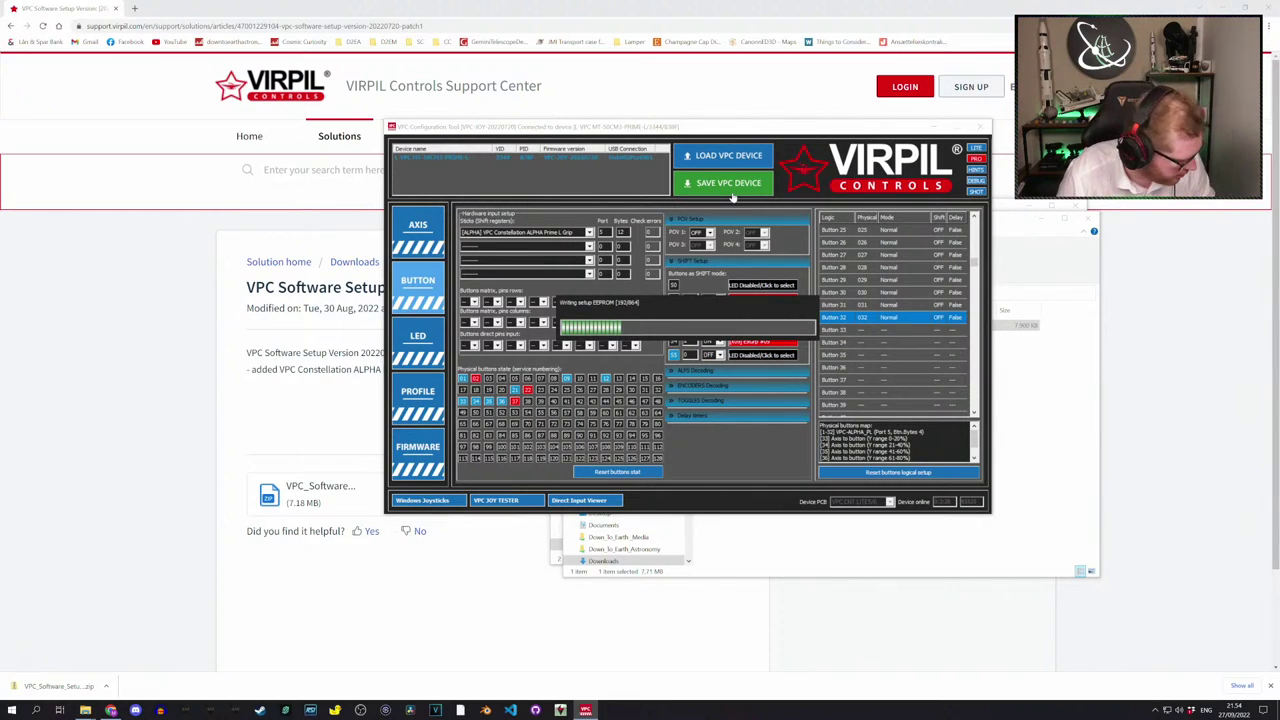
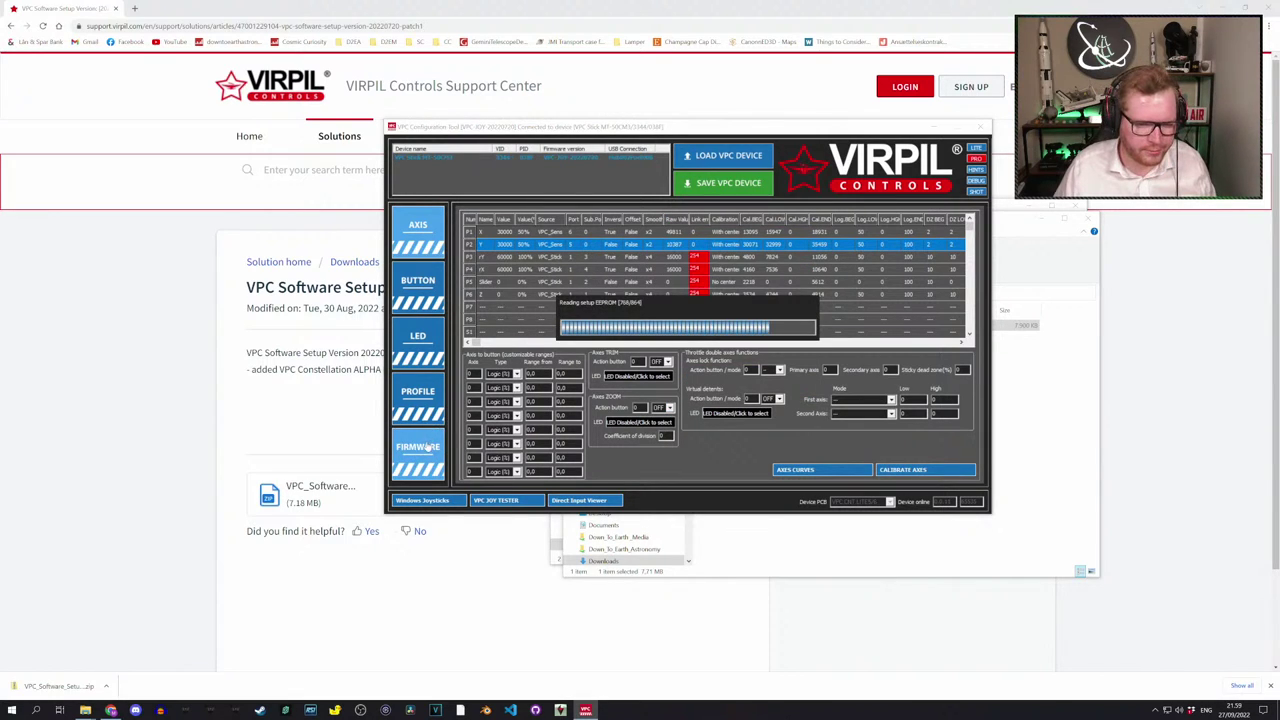
Run the automatic firmware update on the connected VPC Stick MT-50CM3
left_click(418, 448)
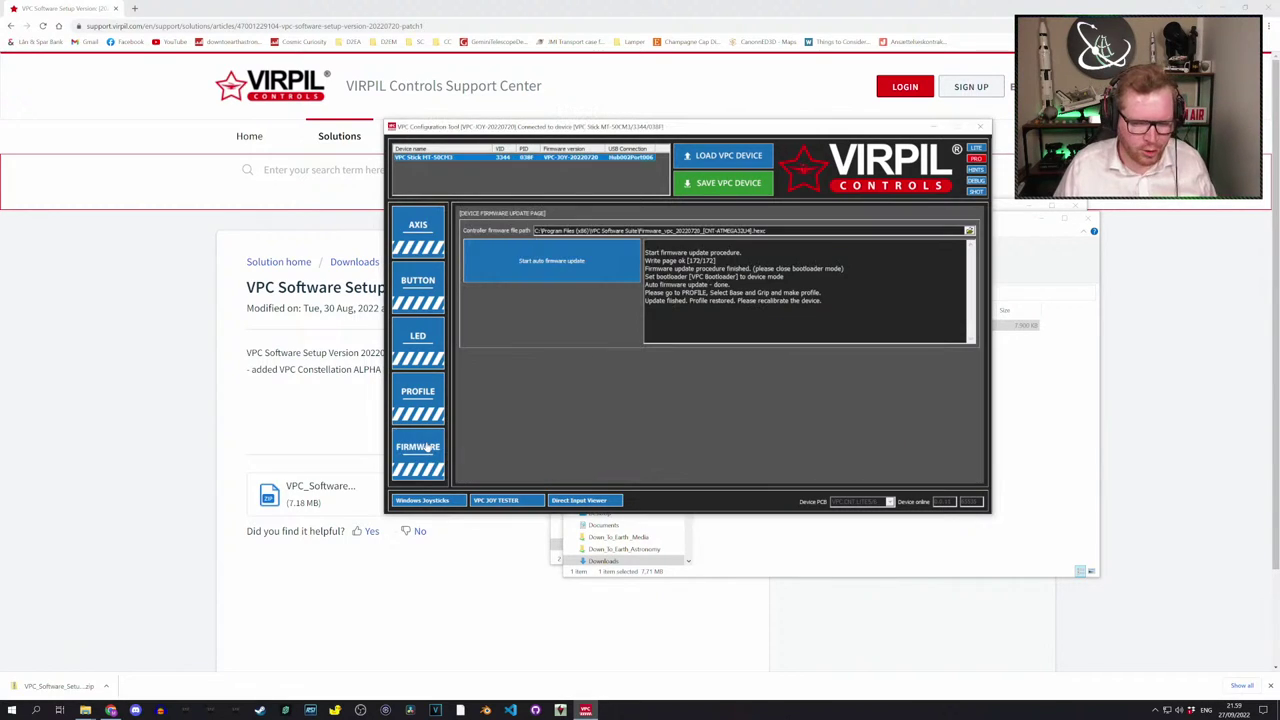
left_click(550, 268)
left_click(776, 327)
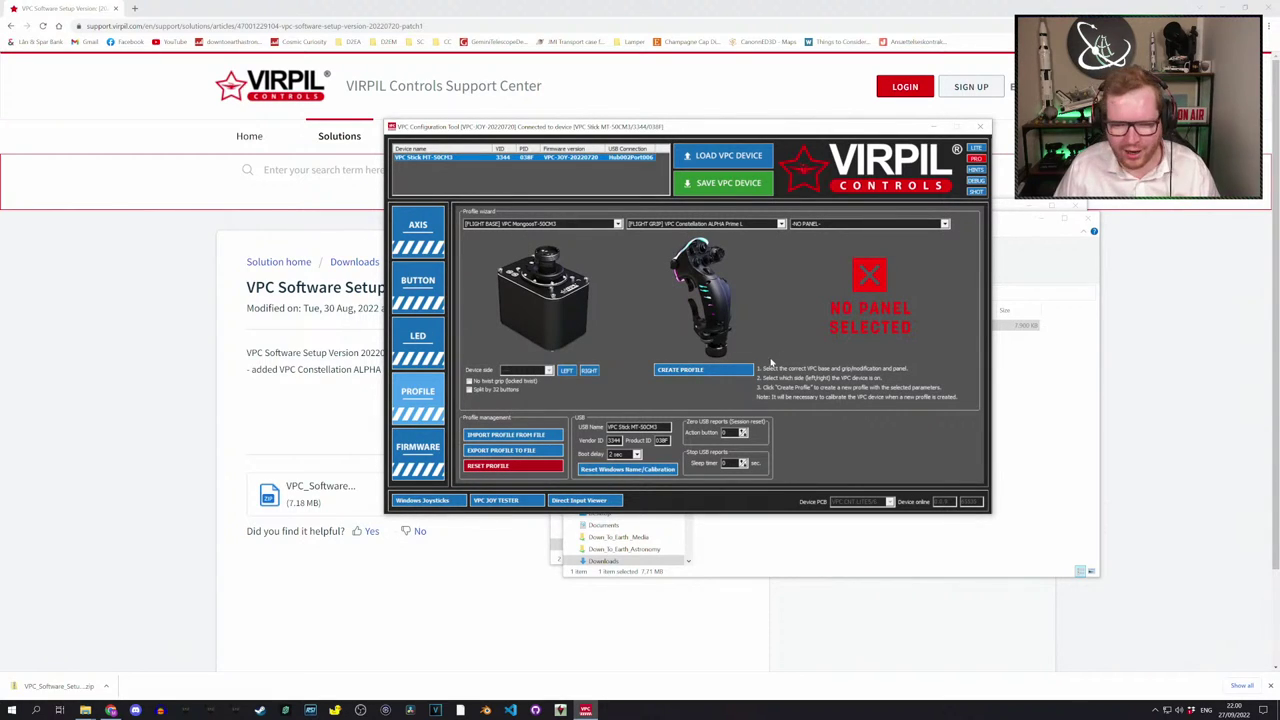
Create a profile for the MongoosT-50CM3 base with the device side RIGHT and the VPC Constellation ALPHA Prime R grip
left_click(591, 371)
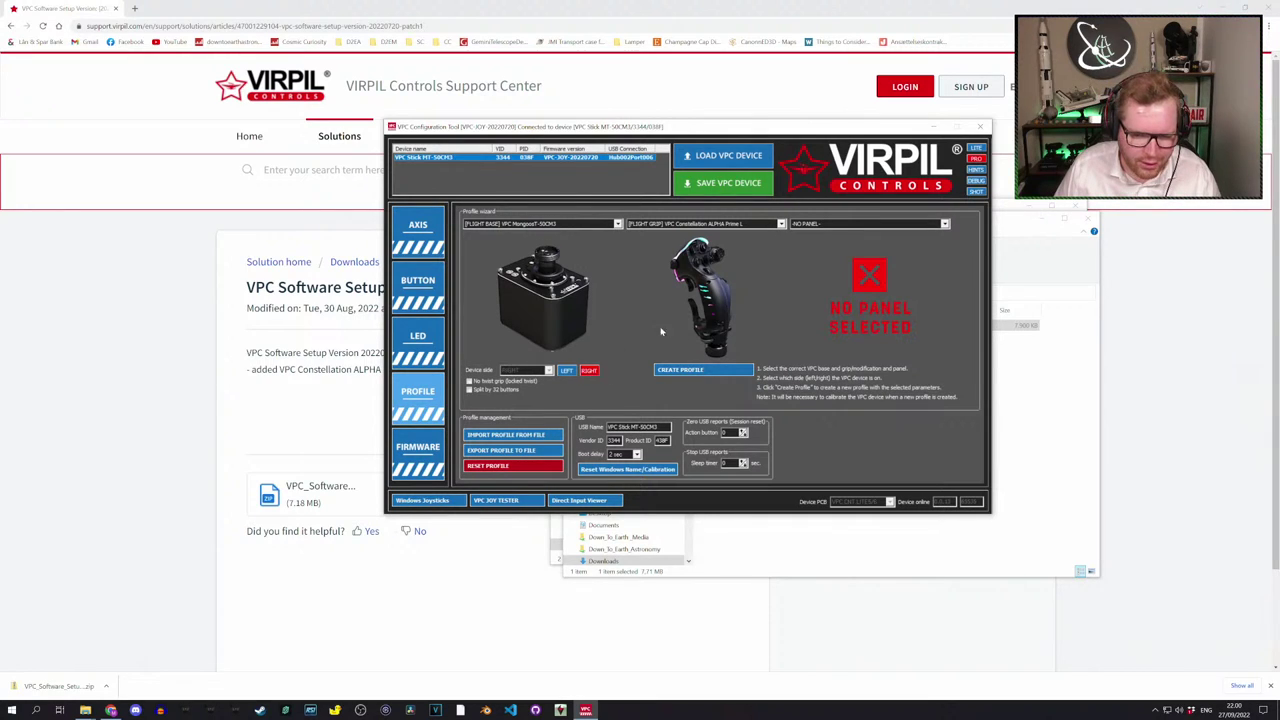
left_click(770, 228)
left_click(705, 249)
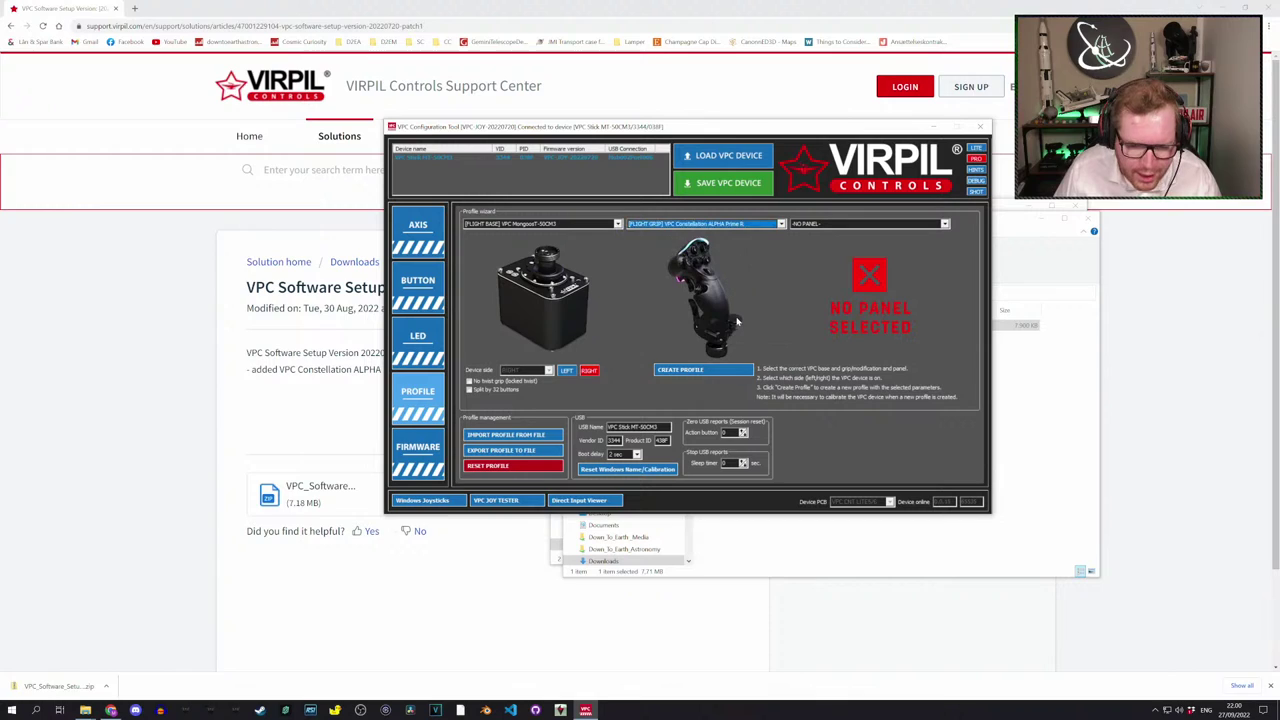
left_click(706, 372)
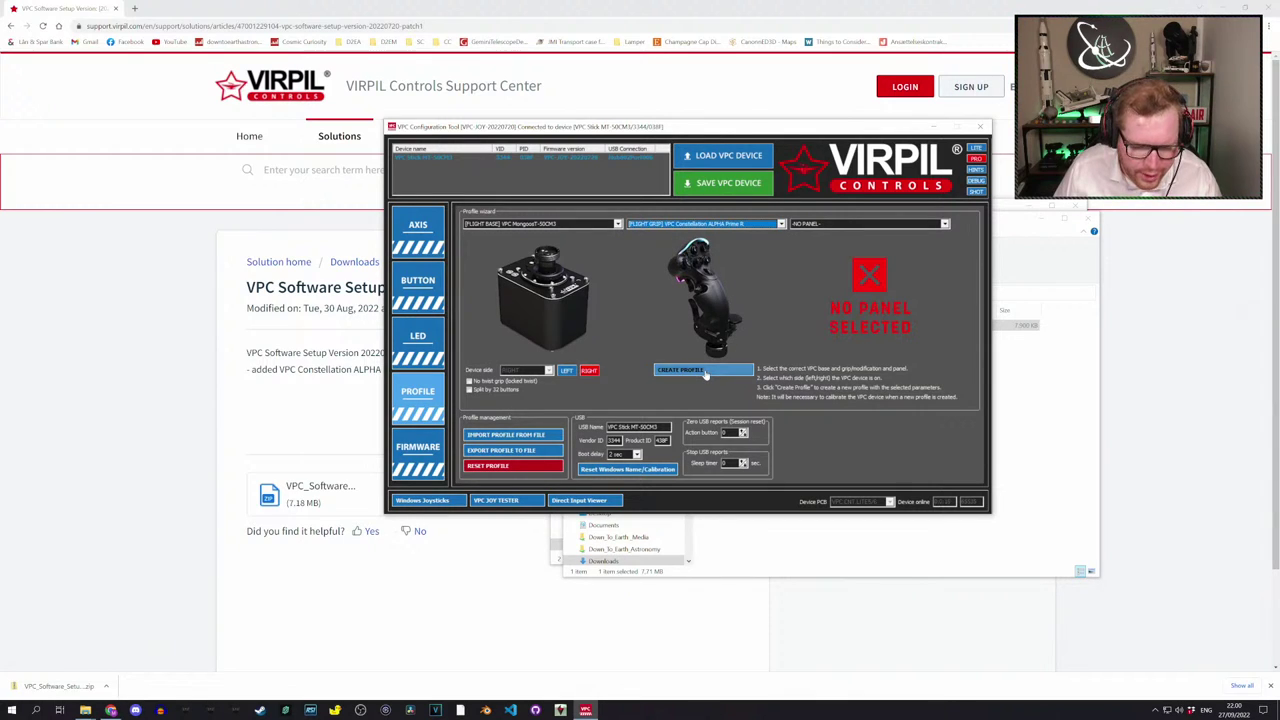
left_click(670, 374)
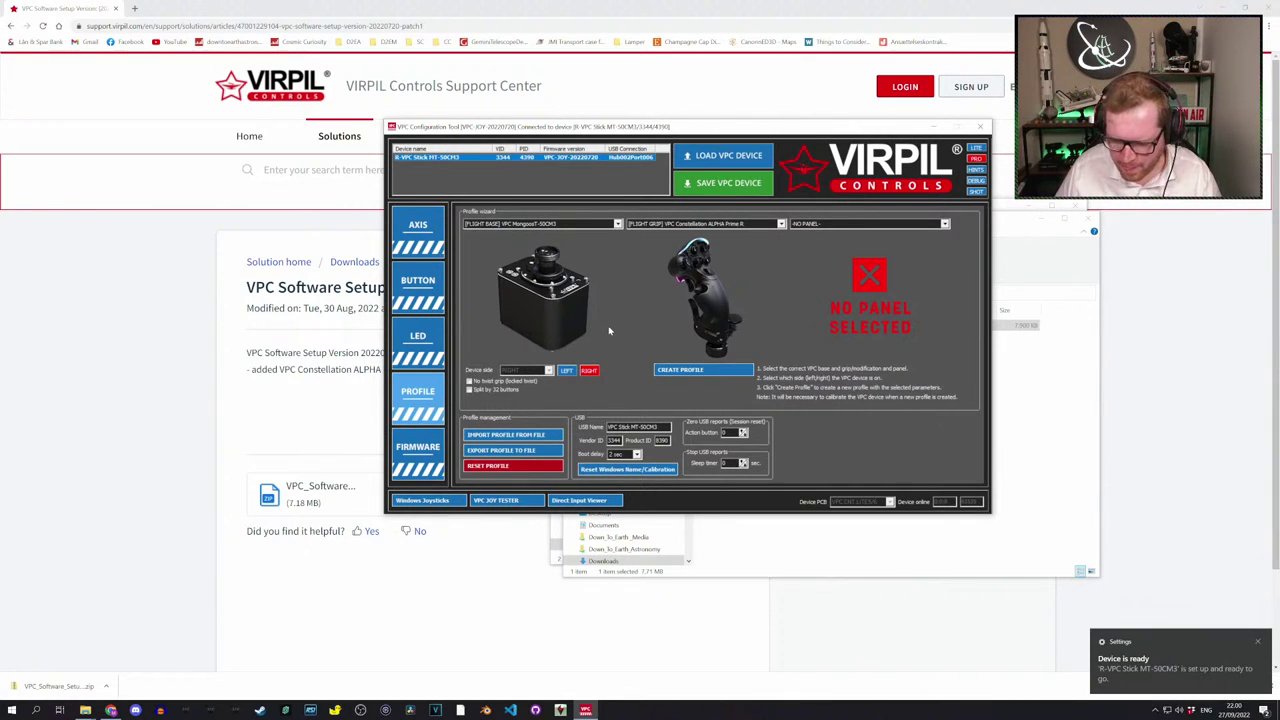
Set extra grip LED colors 1 through 5 to green at 100% brightness
left_click(428, 346)
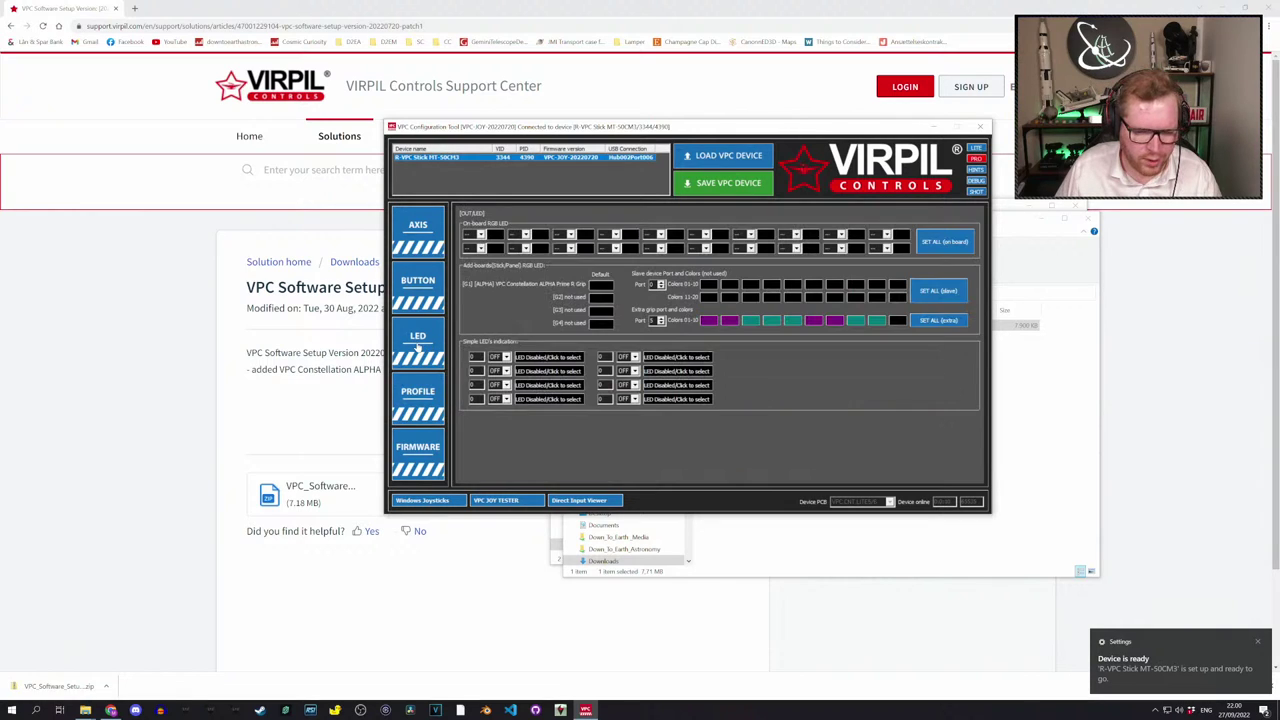
left_click(709, 322)
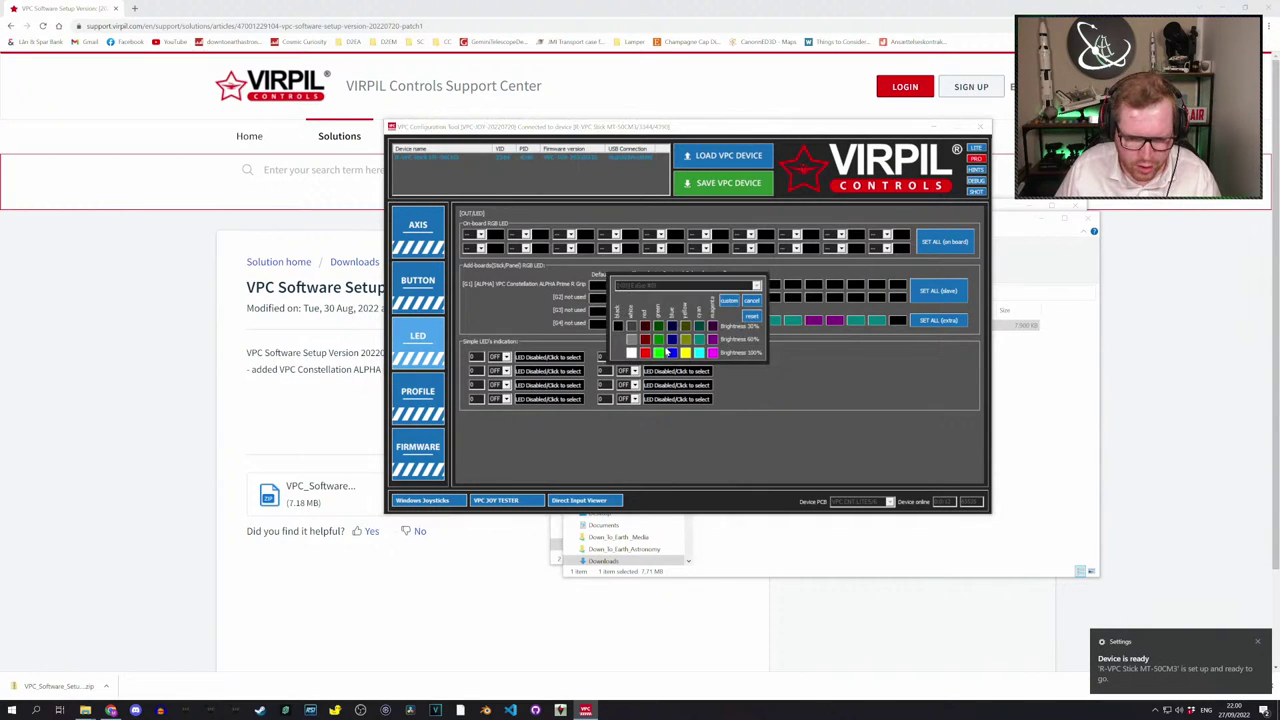
left_click(665, 354)
left_click(729, 322)
left_click(668, 356)
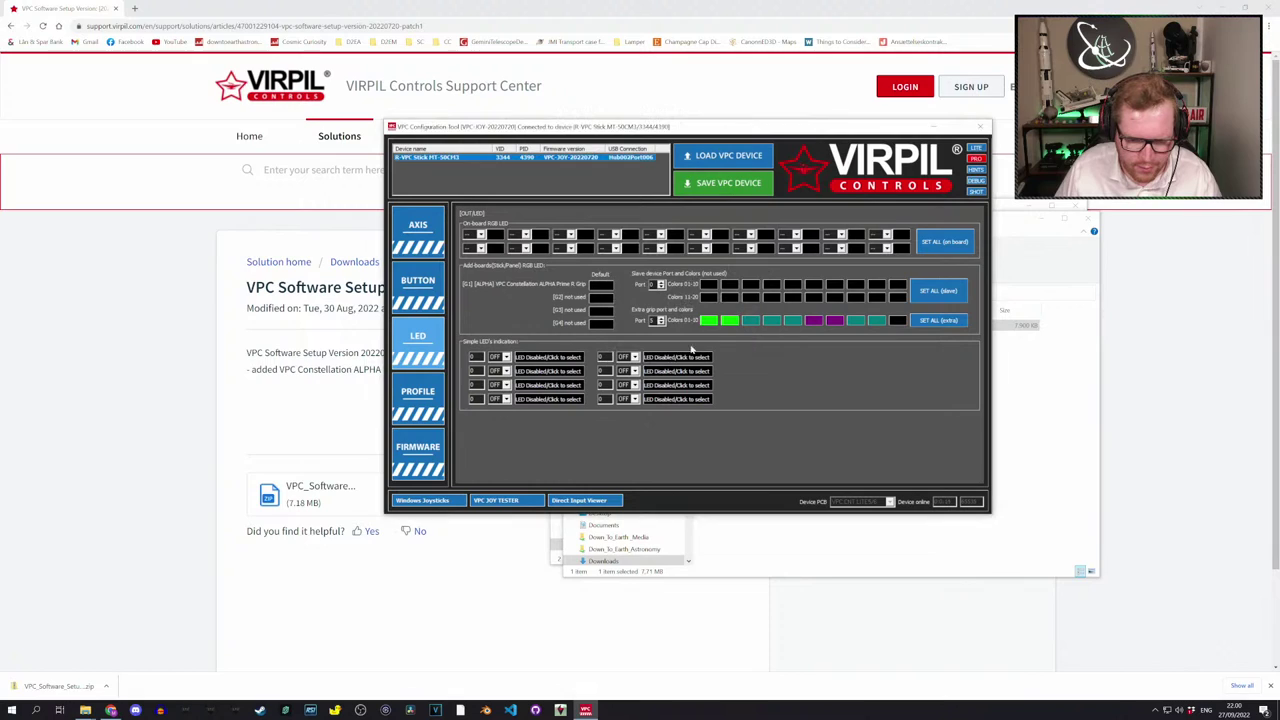
left_click(750, 322)
left_click(664, 354)
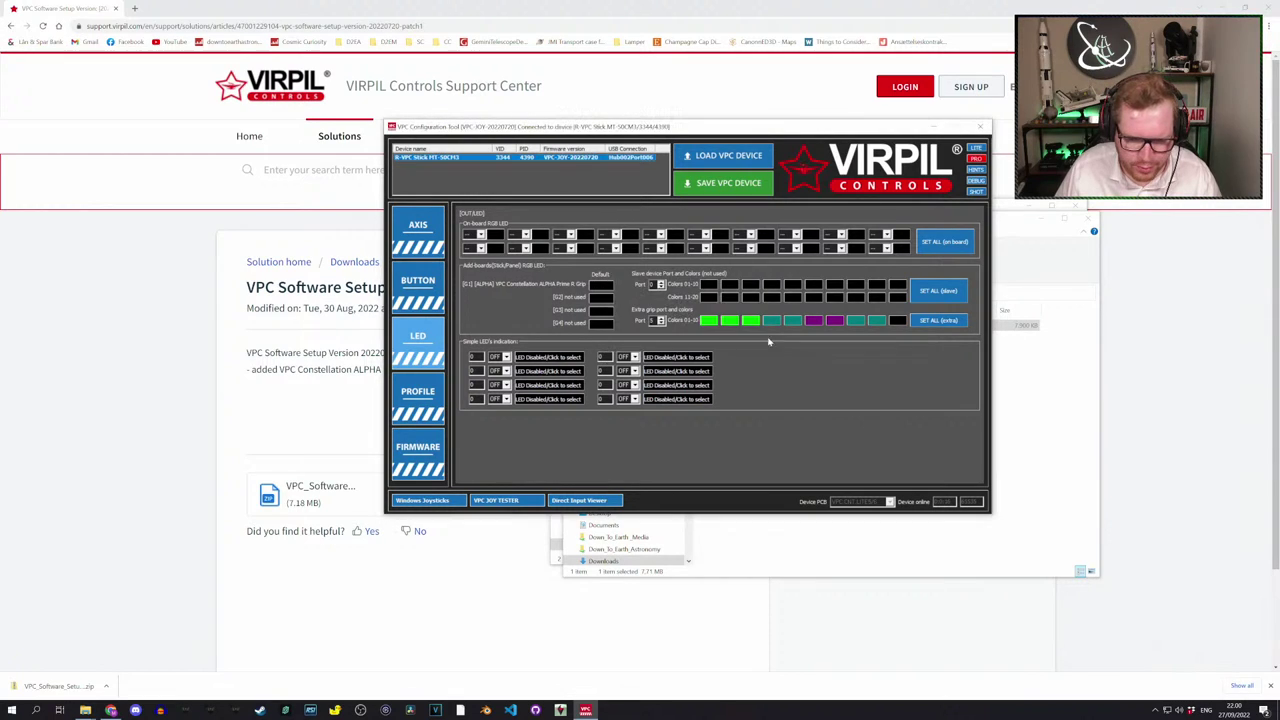
left_click(773, 322)
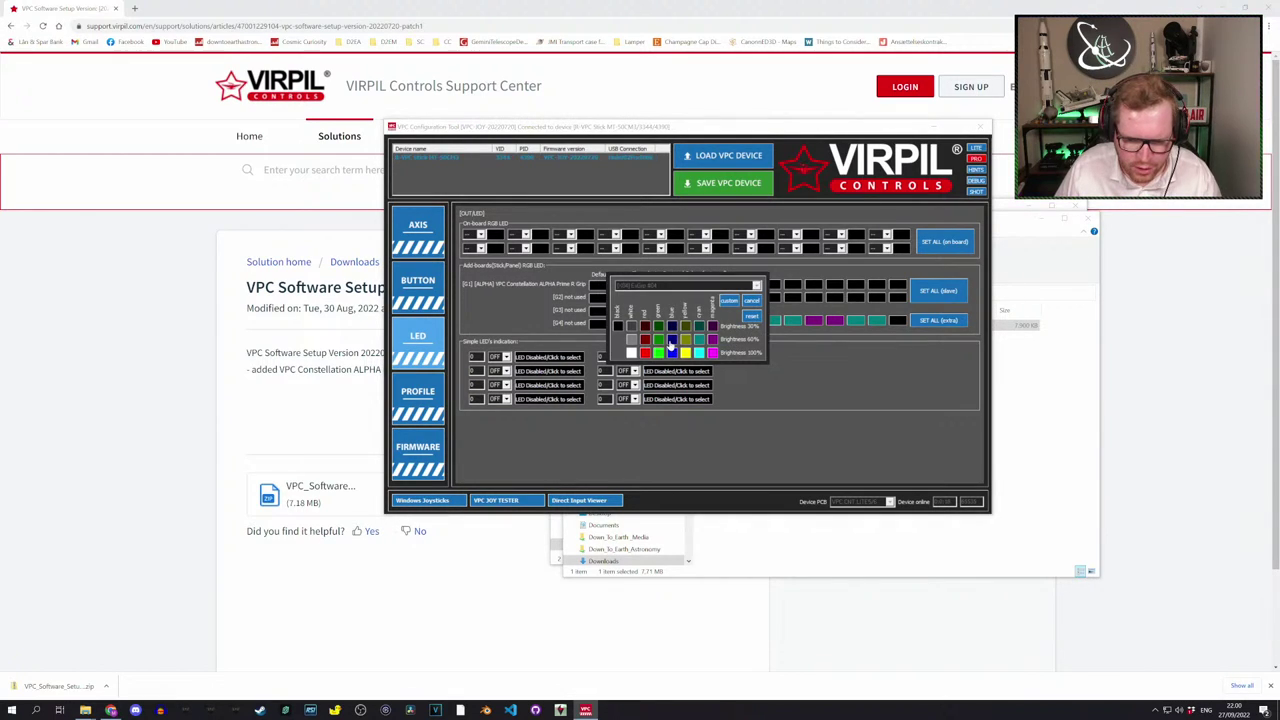
left_click(661, 355)
left_click(793, 321)
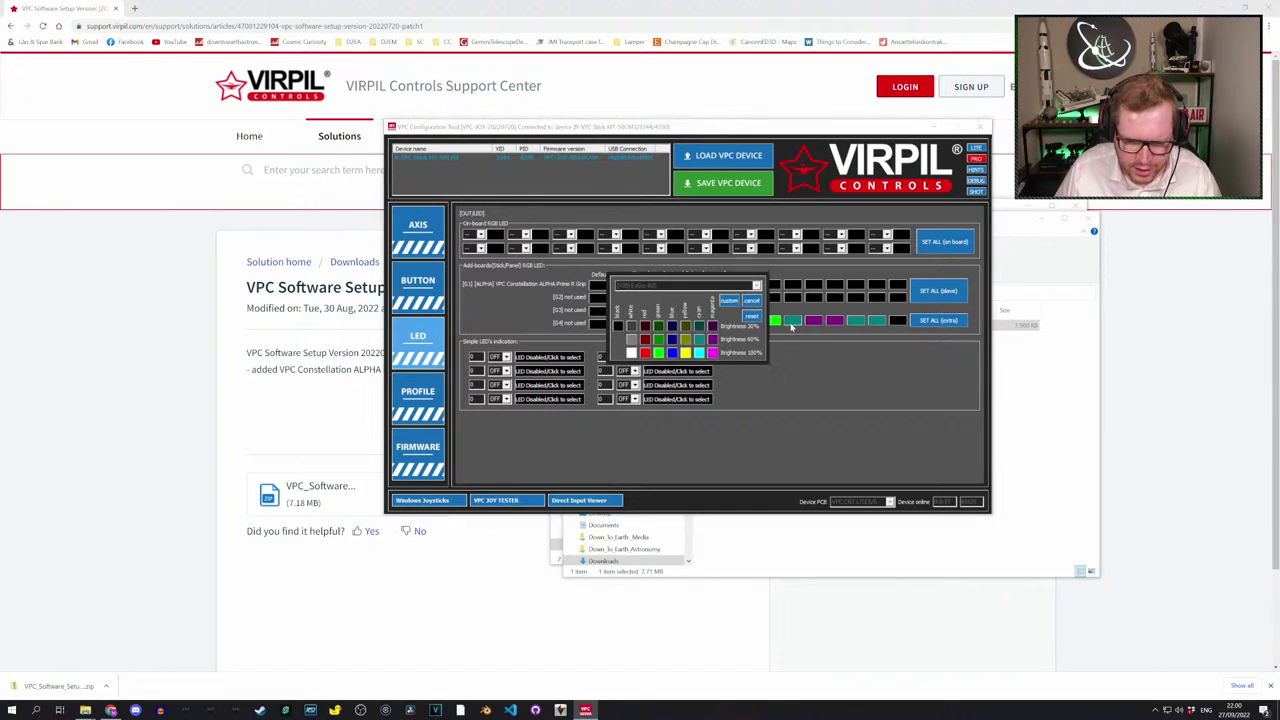
left_click(657, 354)
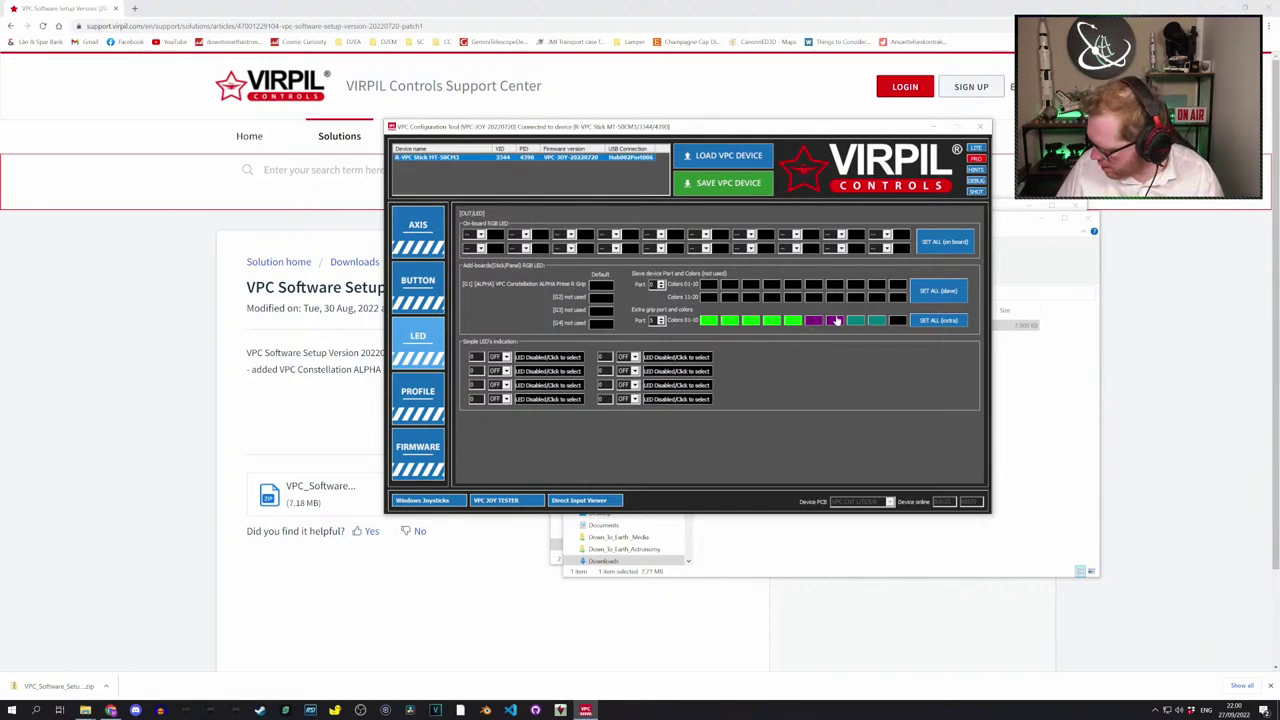
Set extra grip LED colors 6 and 7 to blue at 100% brightness
left_click(840, 321)
left_click(671, 357)
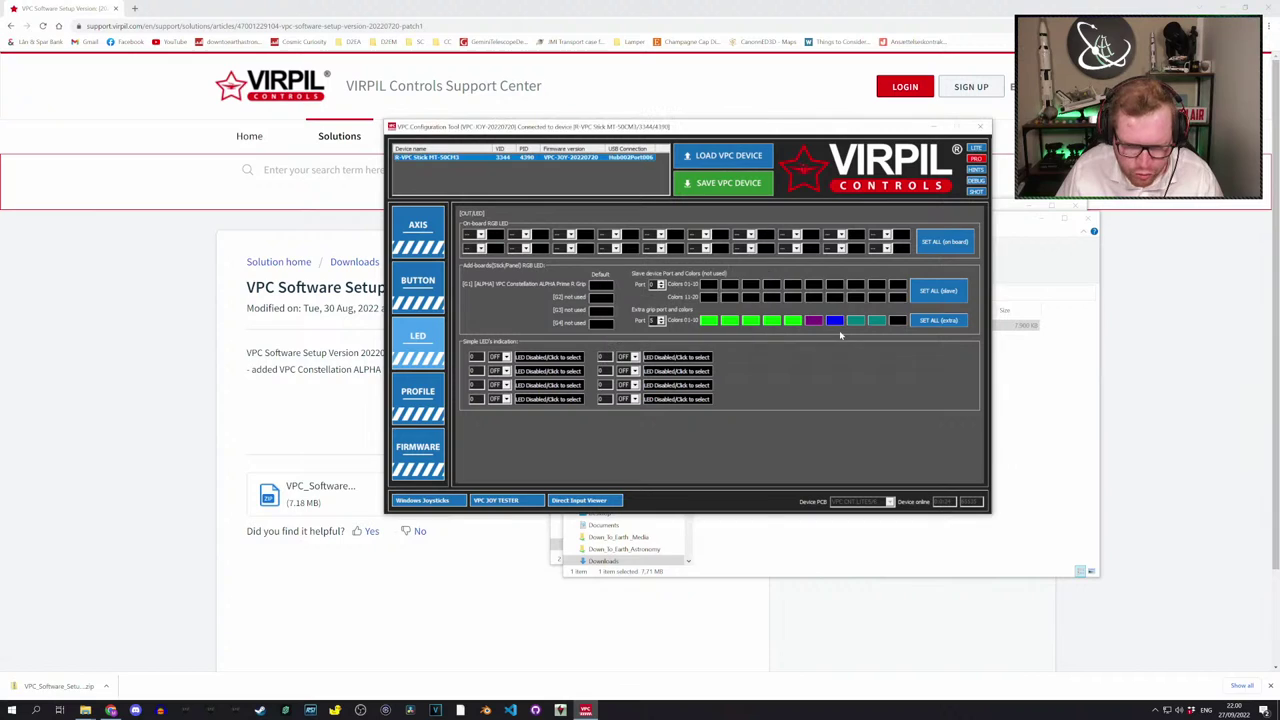
left_click(813, 321)
left_click(672, 356)
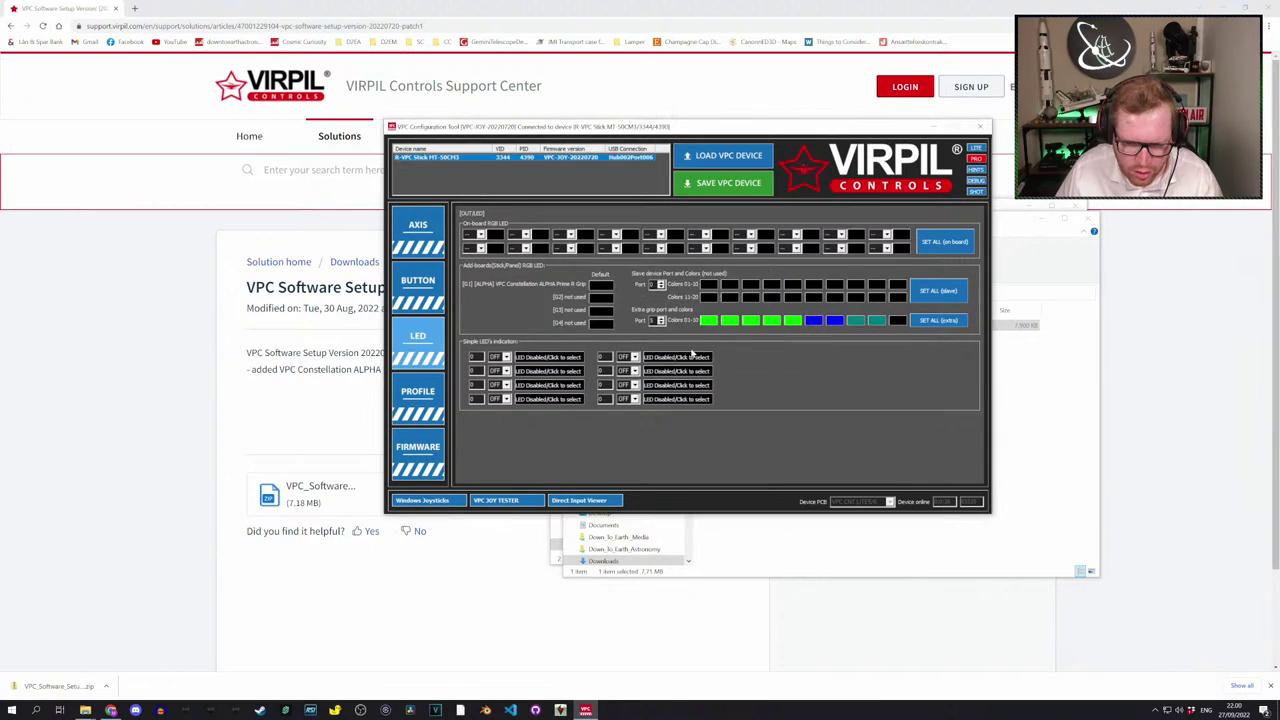
Set extra grip LED colors 8 and 9 to green at 100% brightness
left_click(851, 321)
left_click(658, 356)
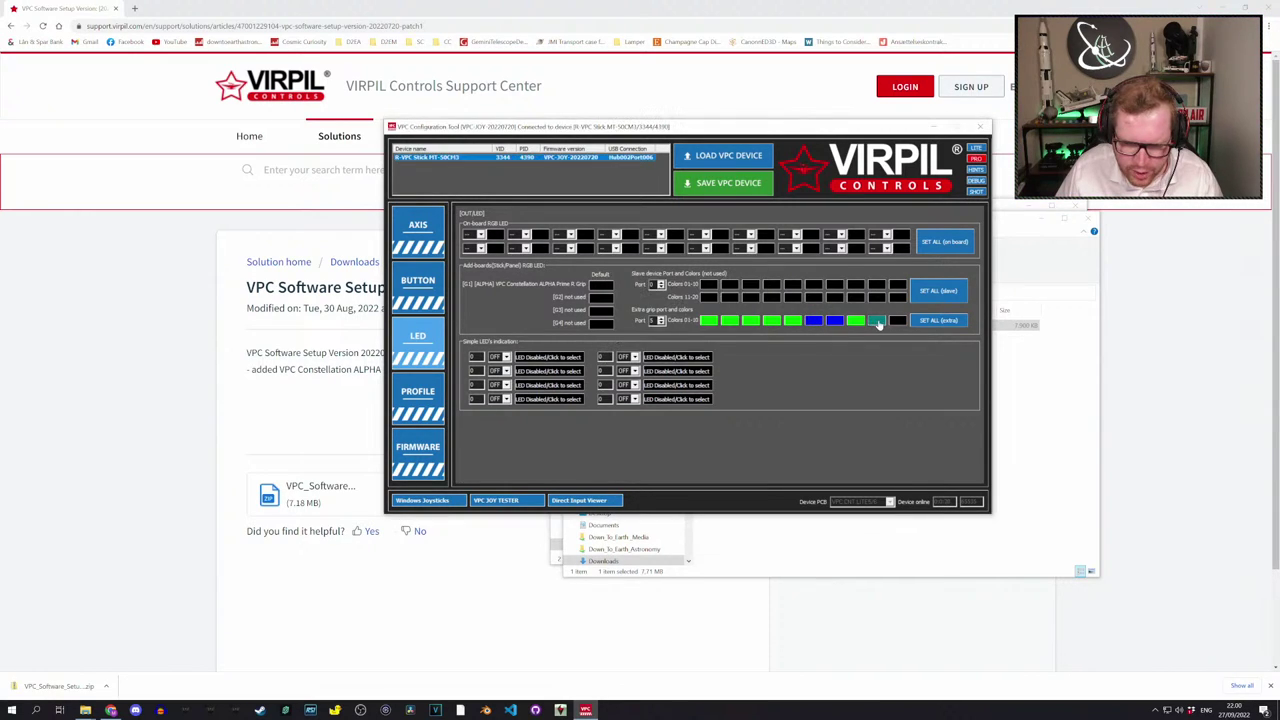
left_click(878, 322)
left_click(662, 355)
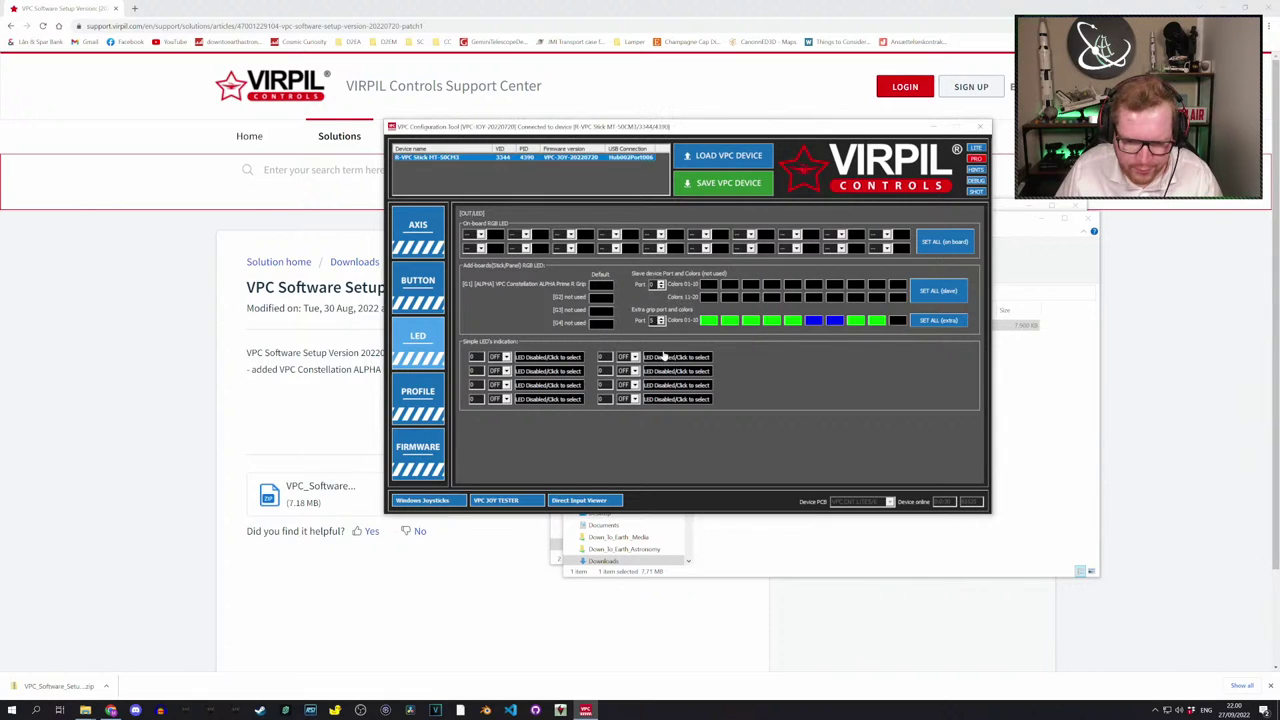
Turn off inversion for the Y axis and save the axis setup
left_click(424, 238)
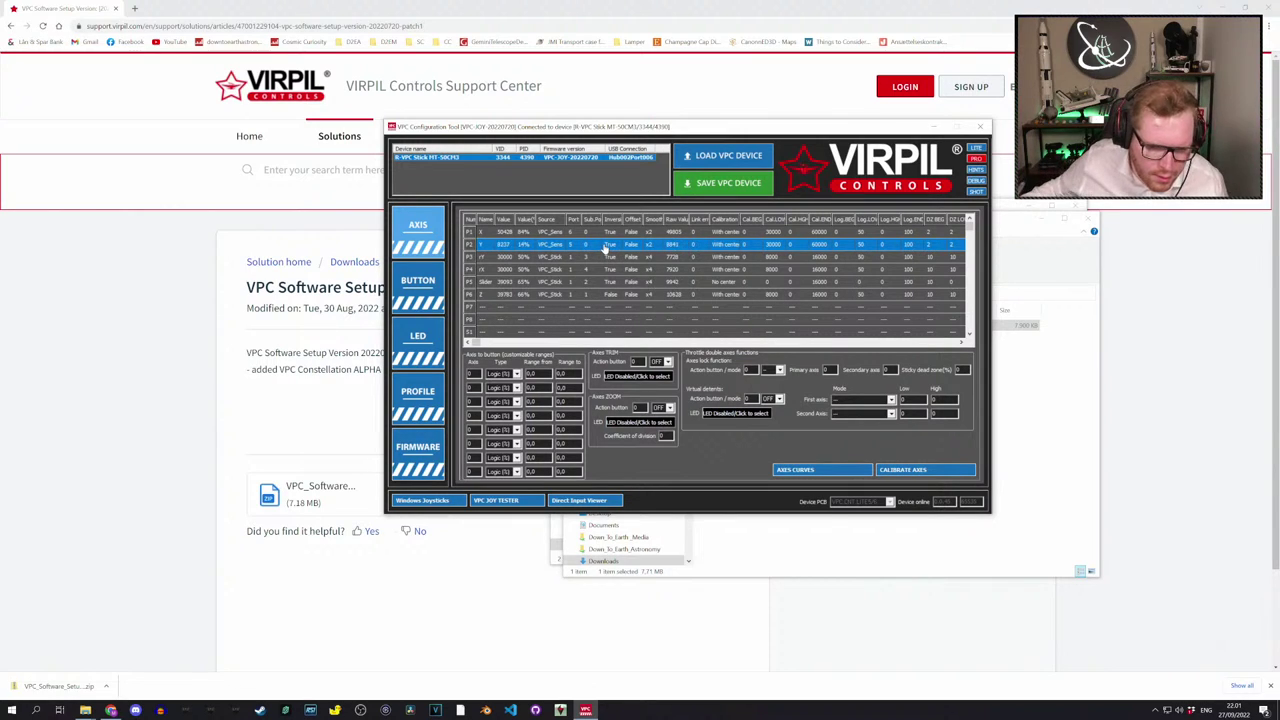
double_click(605, 248)
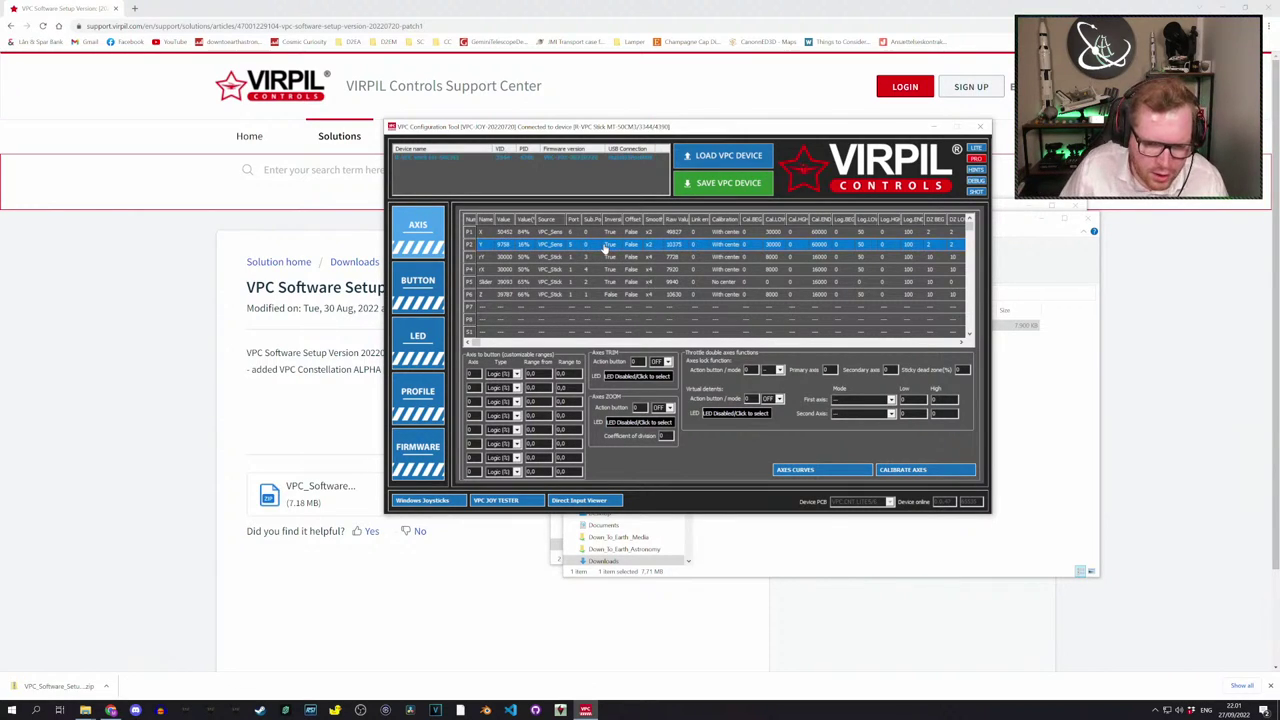
left_click(557, 278)
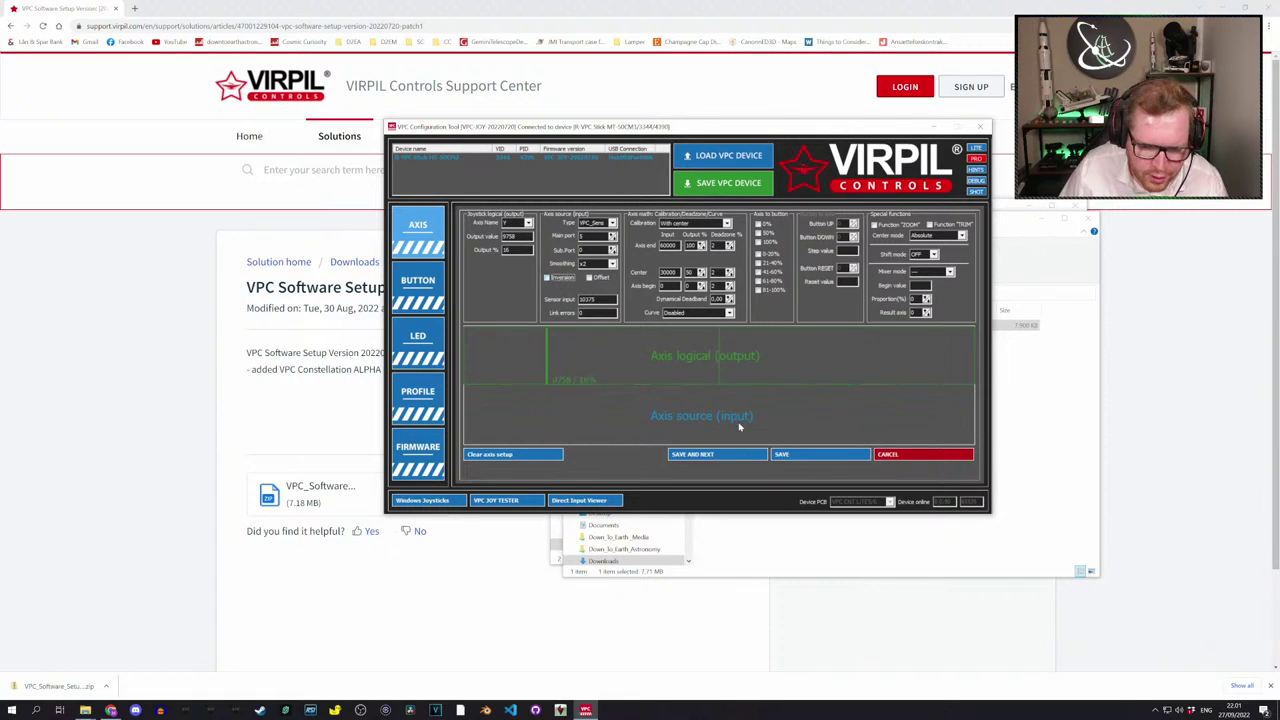
left_click(824, 455)
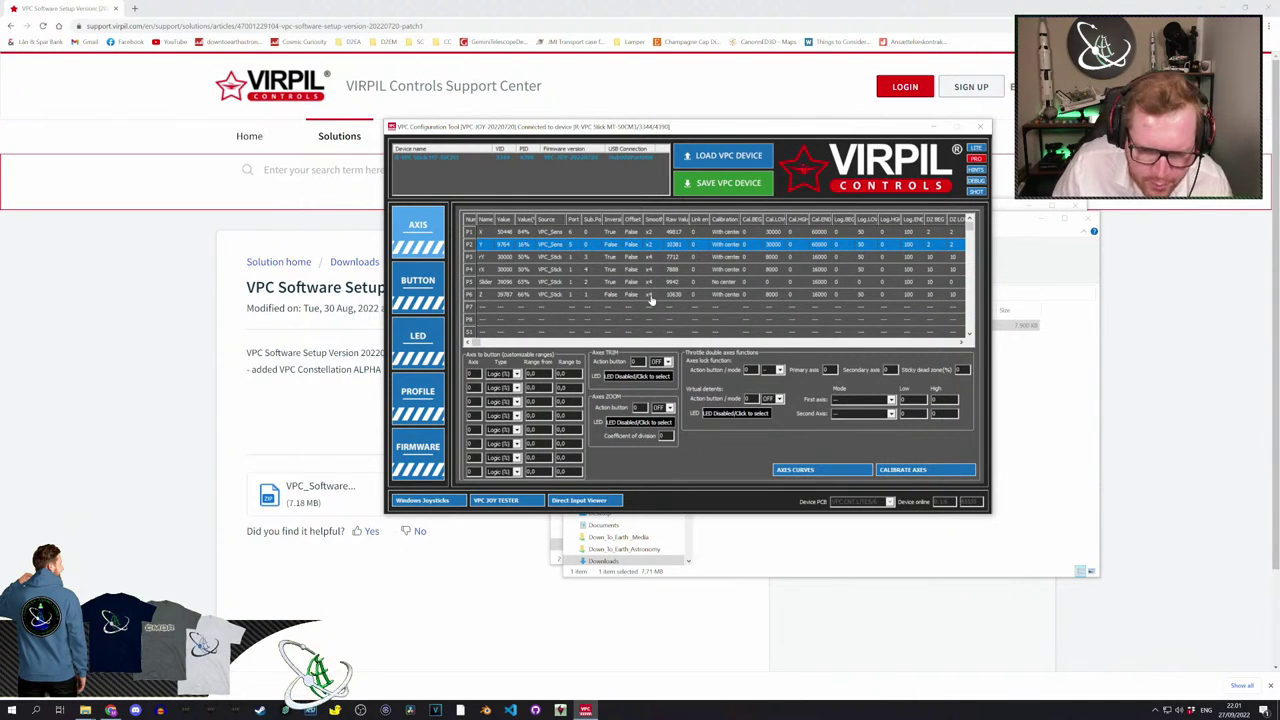
Calibrate all six axes of the right stick twice, saving the calibration to the profile each time
left_click(903, 471)
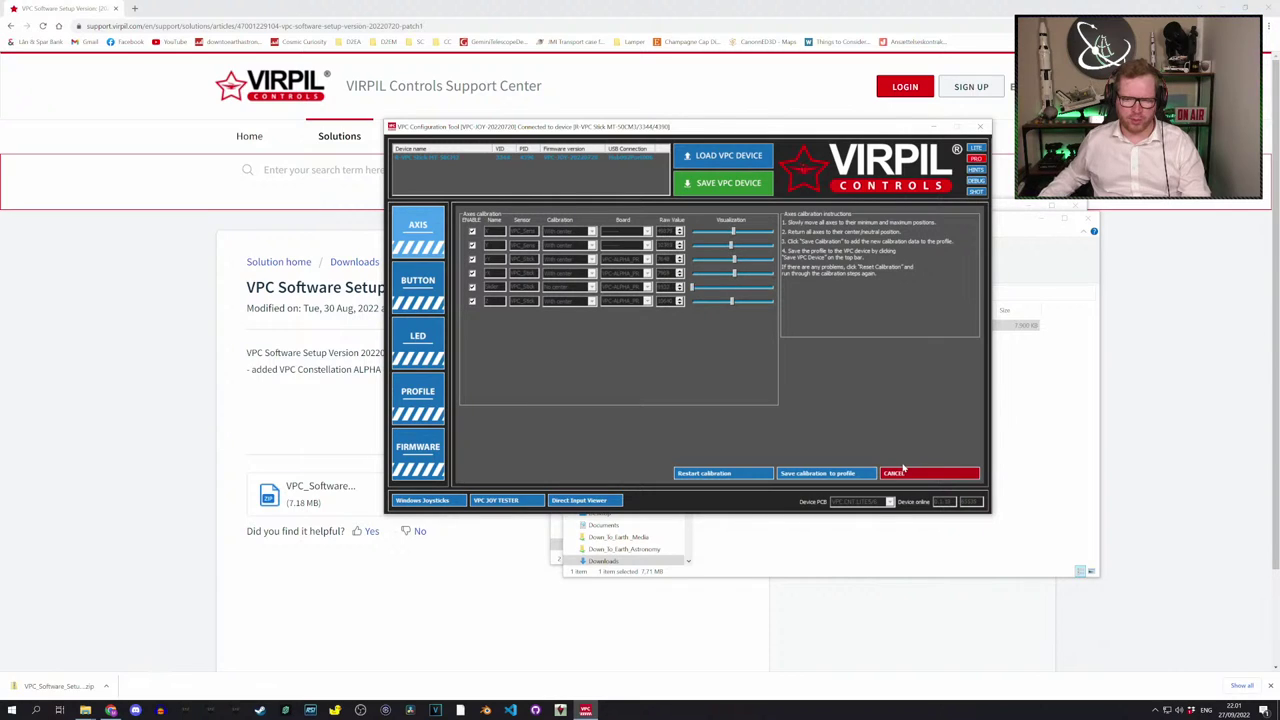
left_click(825, 477)
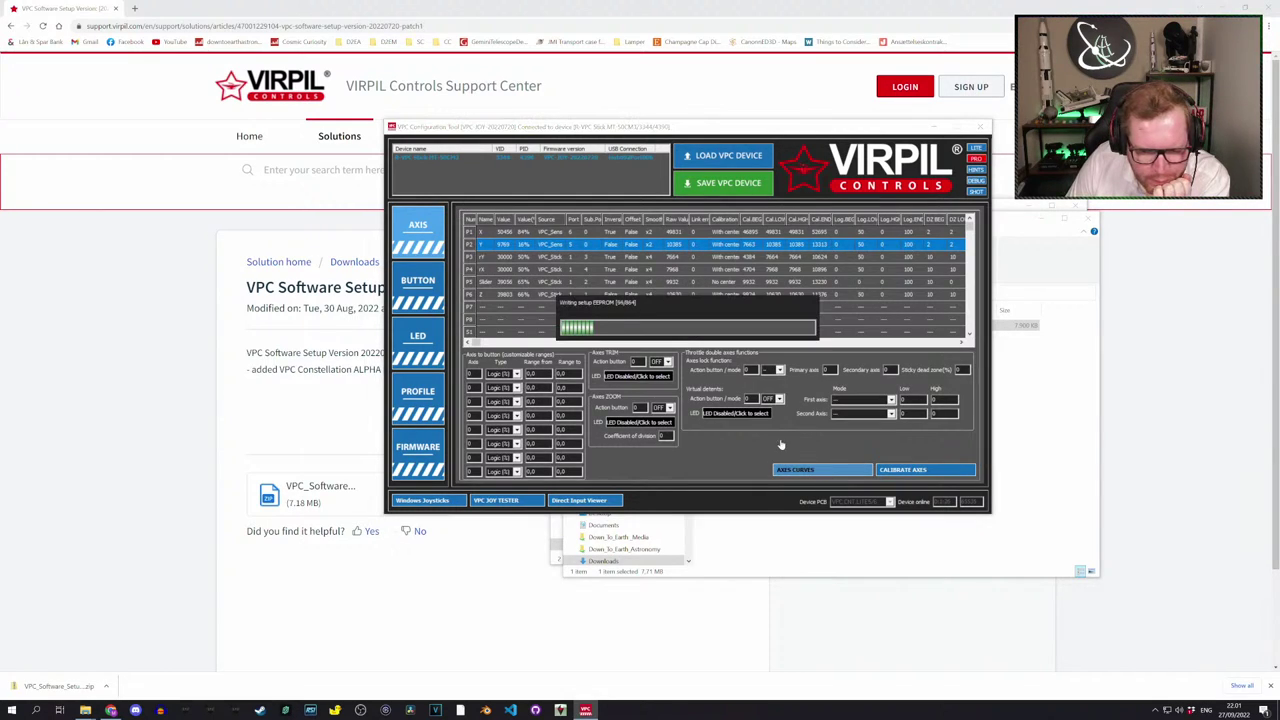
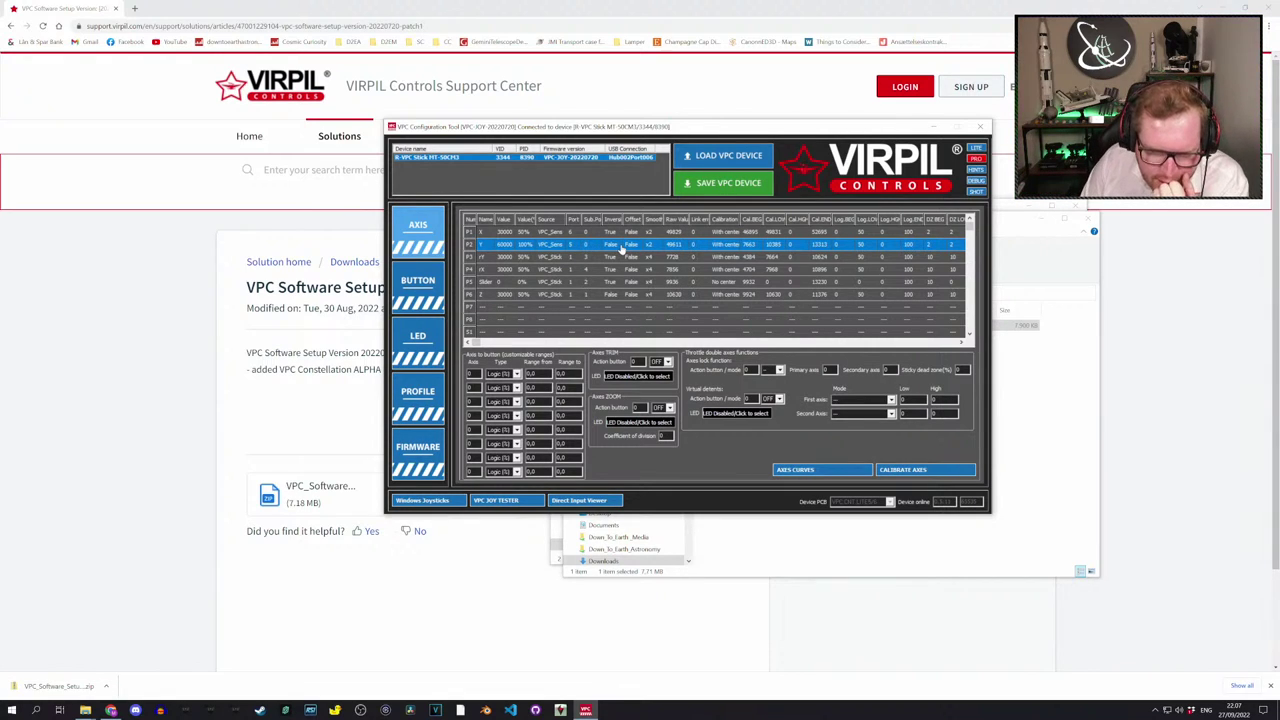
left_click(913, 469)
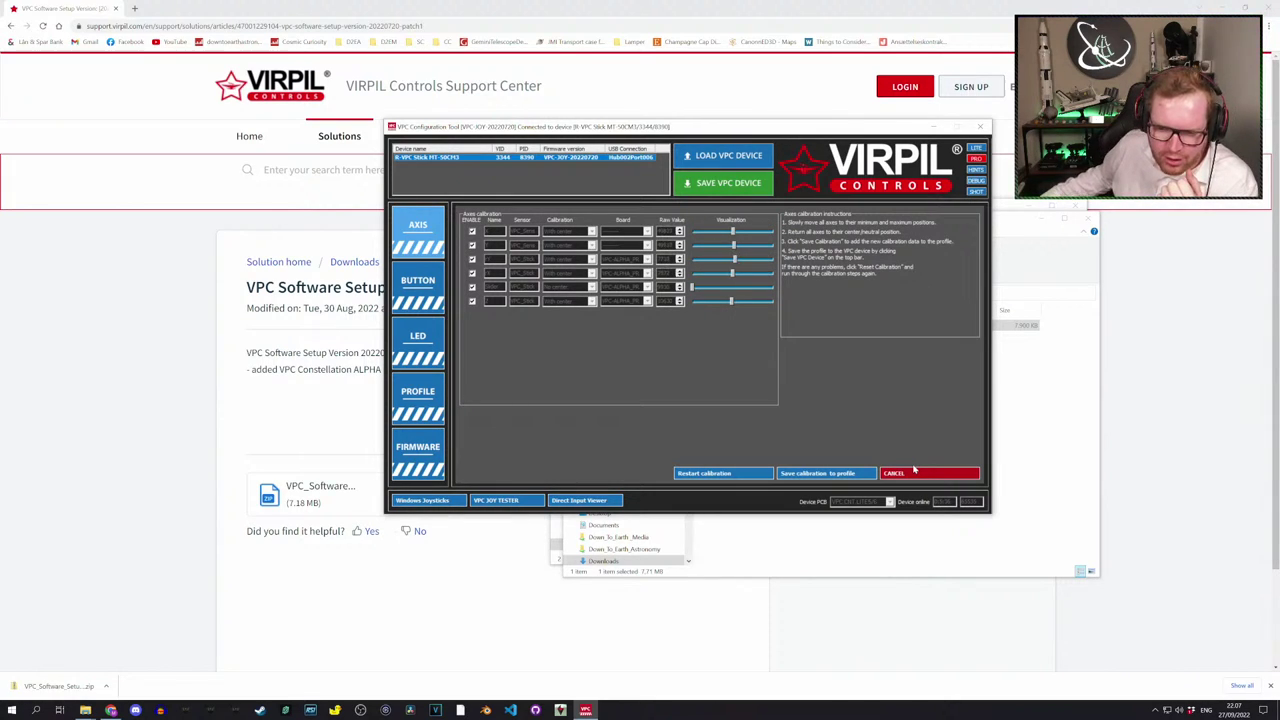
left_click(833, 473)
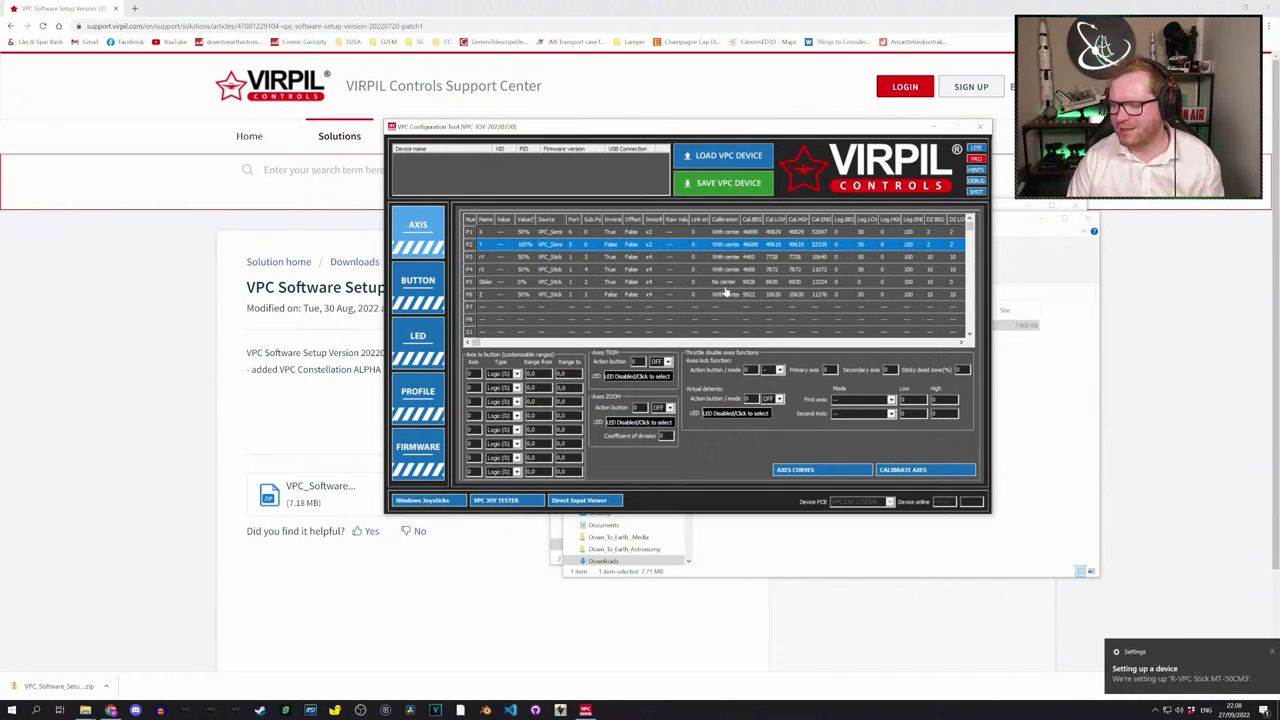
Visit d2eastore.com in a new browser tab, view the Space Bunnies T-Shirt from the T-Shirts collection, and return to the configuration tool
left_click(134, 8)
type("d2eastore.com")
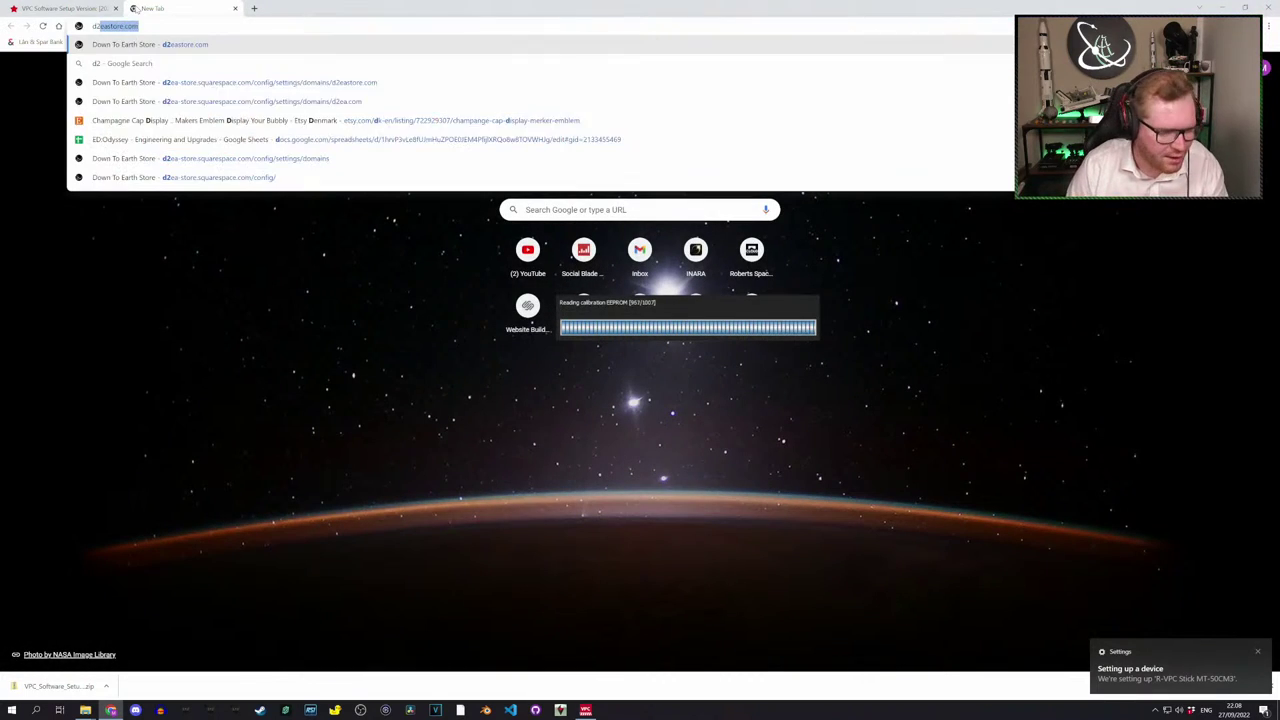
key("Return")
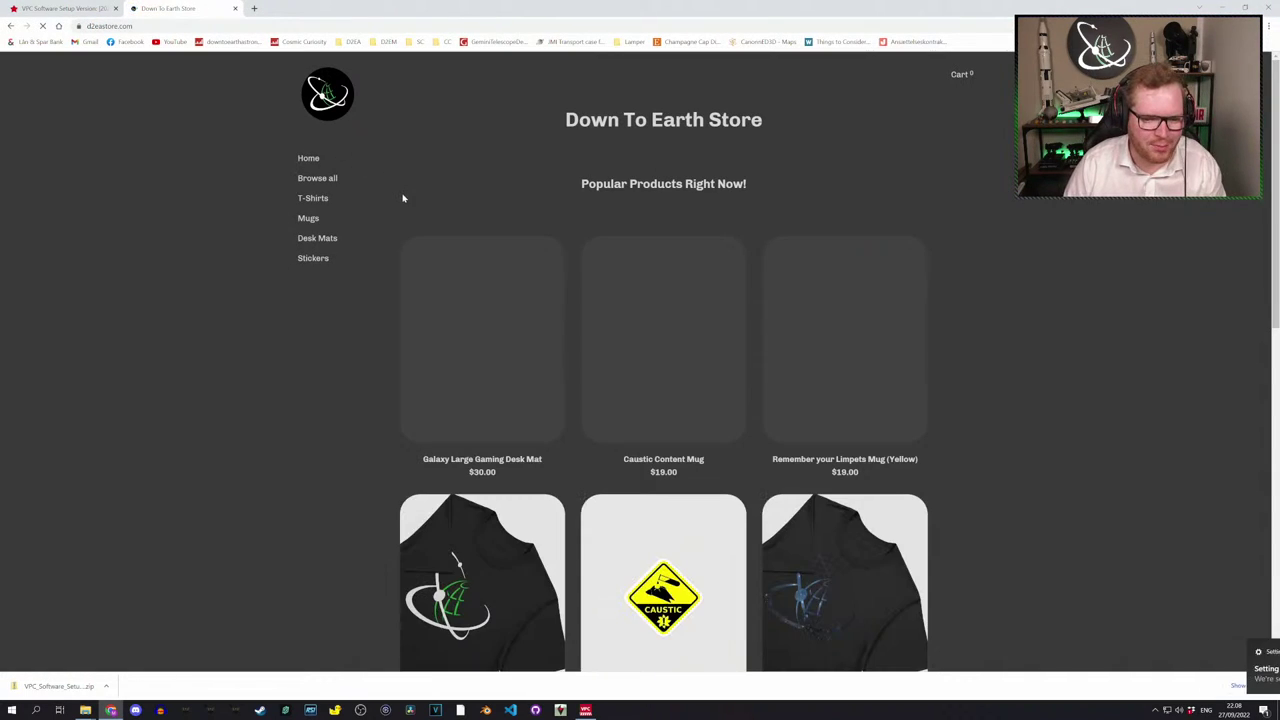
left_click(322, 199)
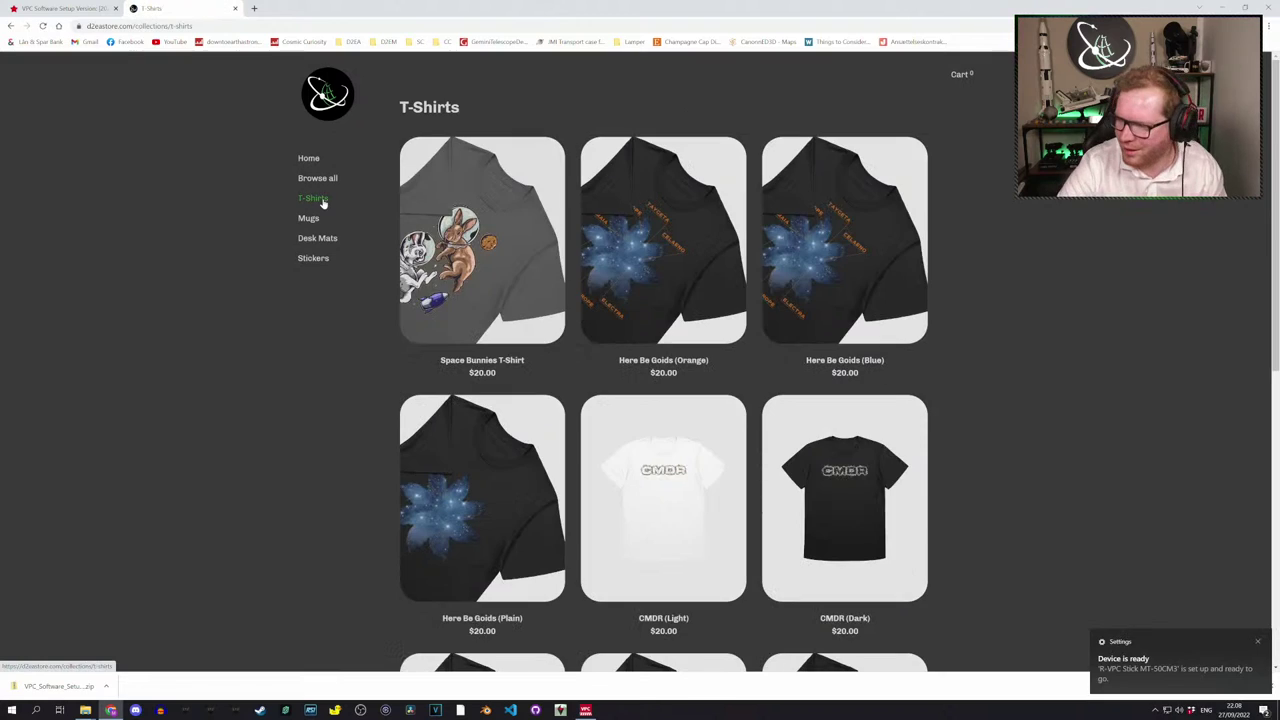
left_click(482, 360)
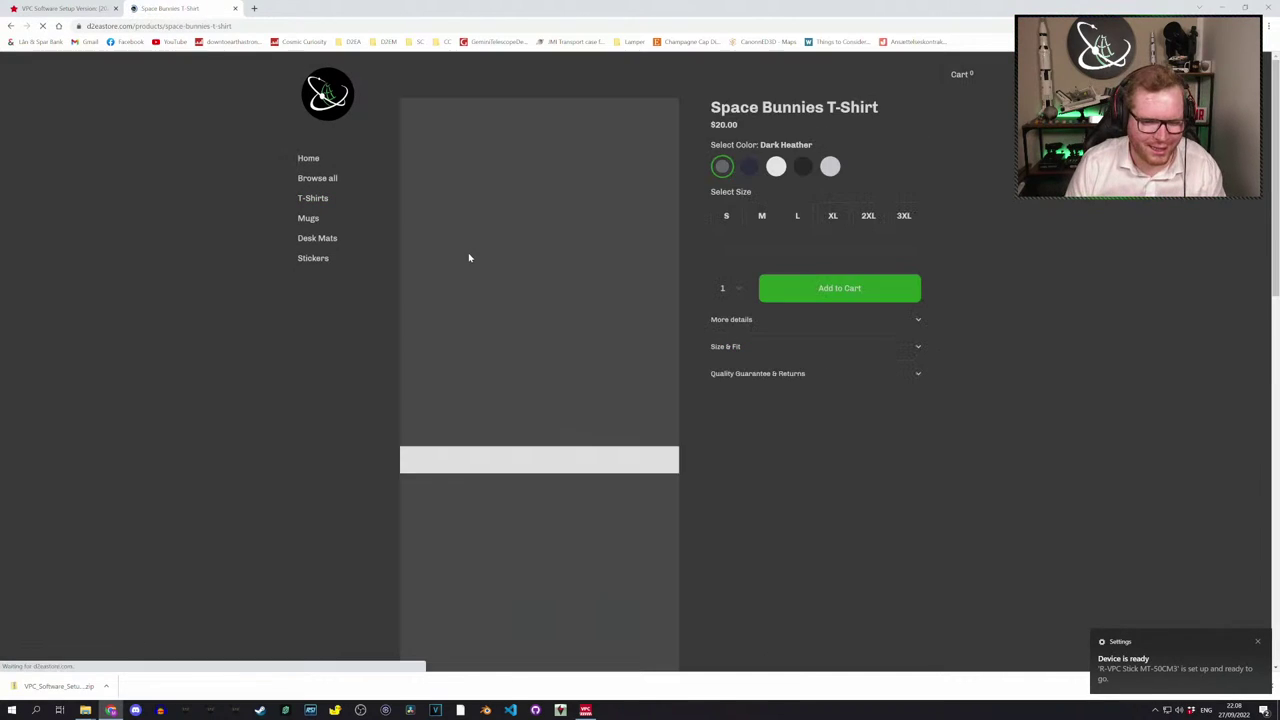
scroll(523, 452, "down", 5)
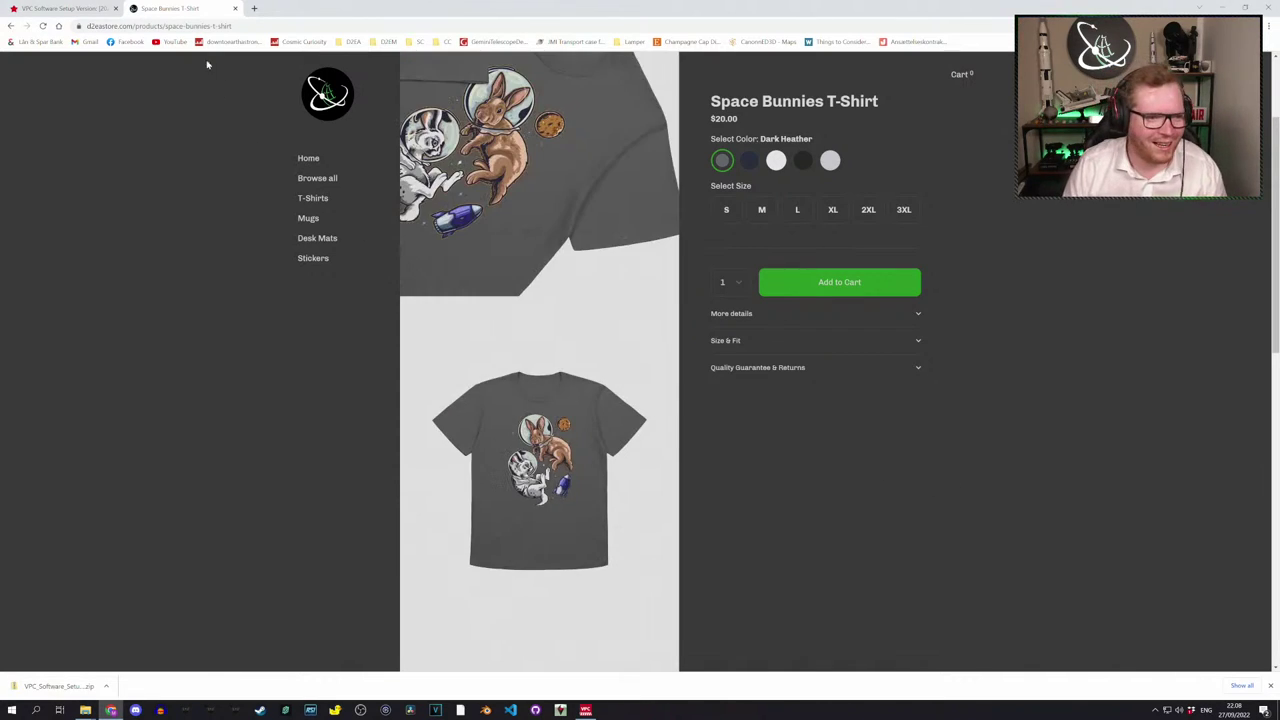
left_click(82, 8)
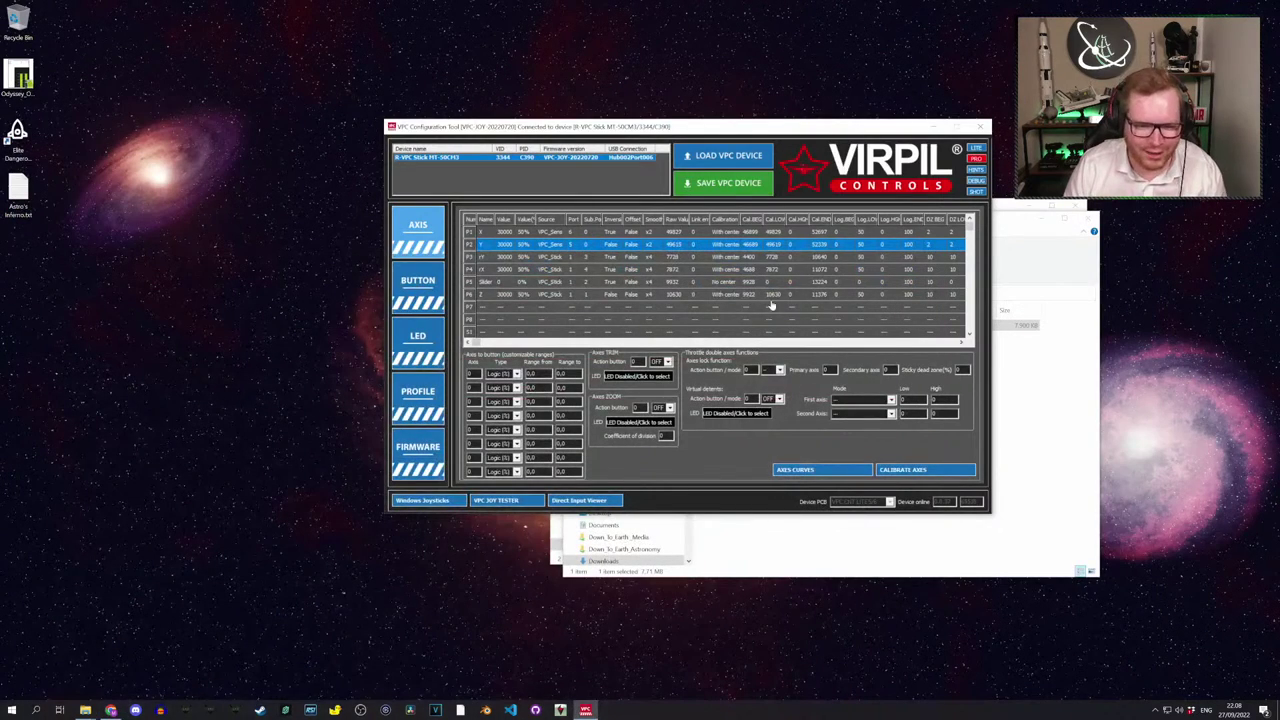
Save the calibrated axis configuration to the right stick and open its button setup
left_click(740, 184)
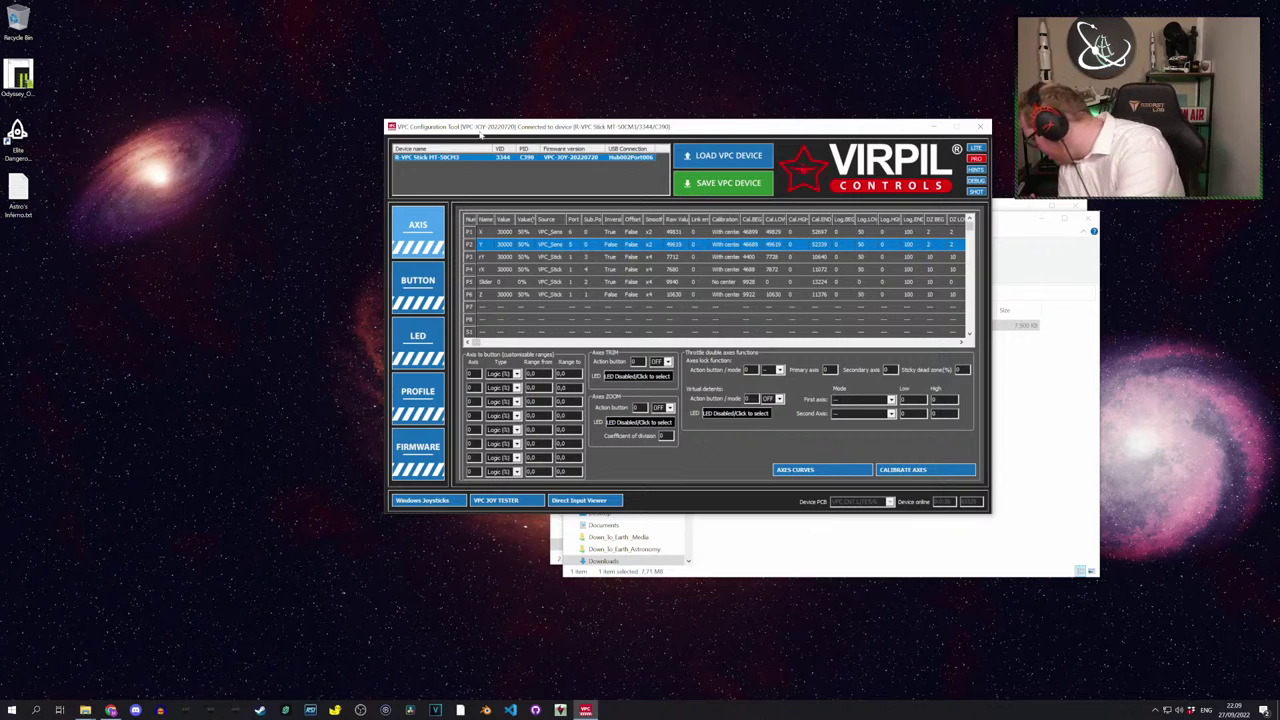
left_click(412, 298)
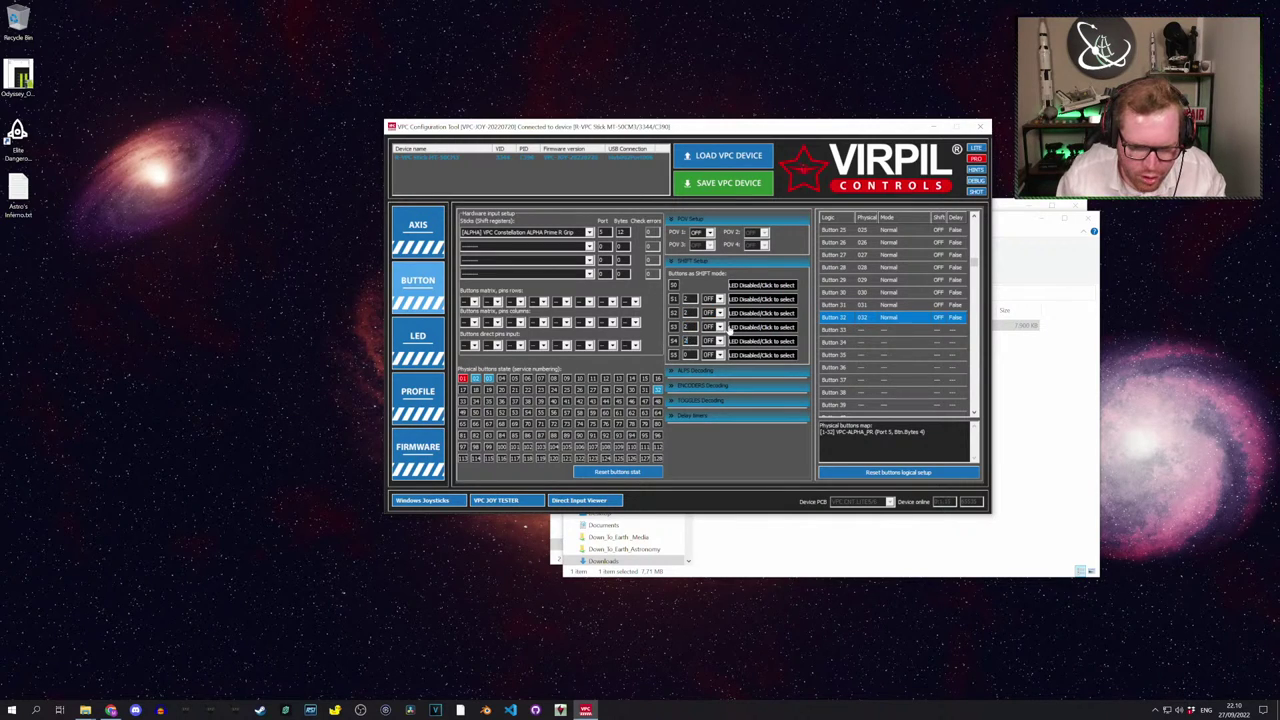
Assign shift mode S1 the LED ExGrp #06 in red at 100% brightness
left_click(752, 302)
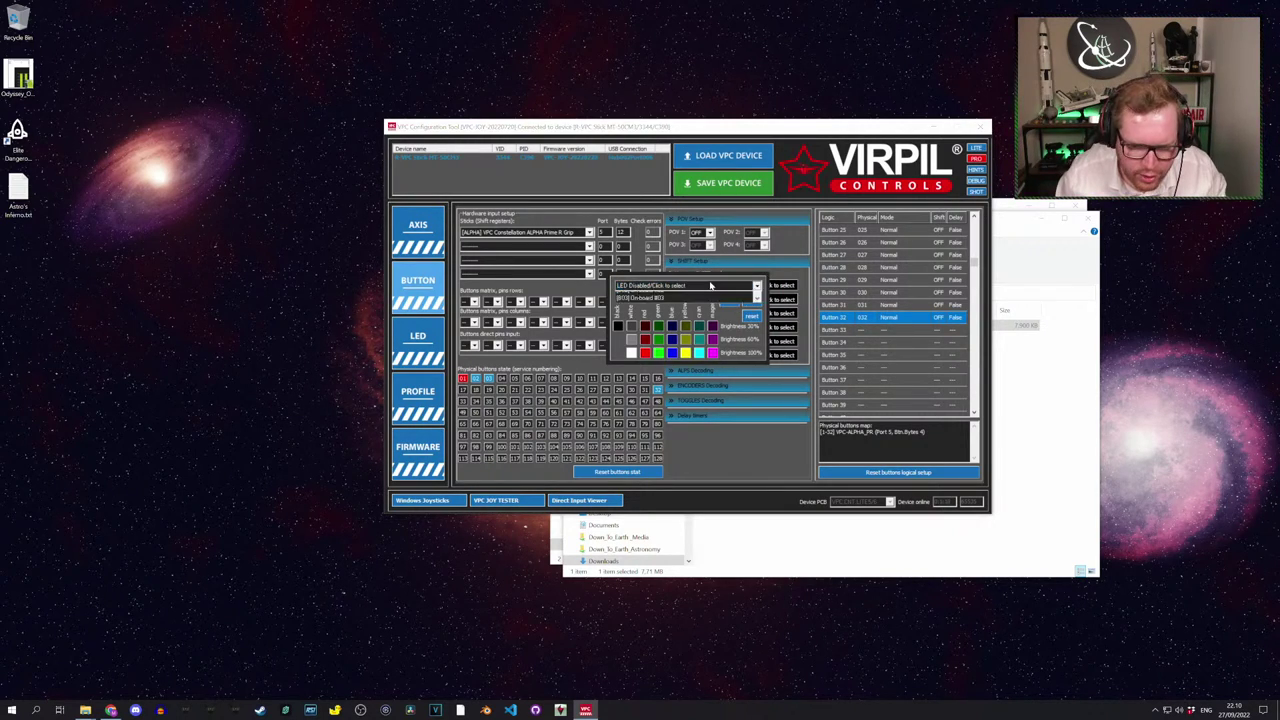
scroll(702, 325, "down", 5)
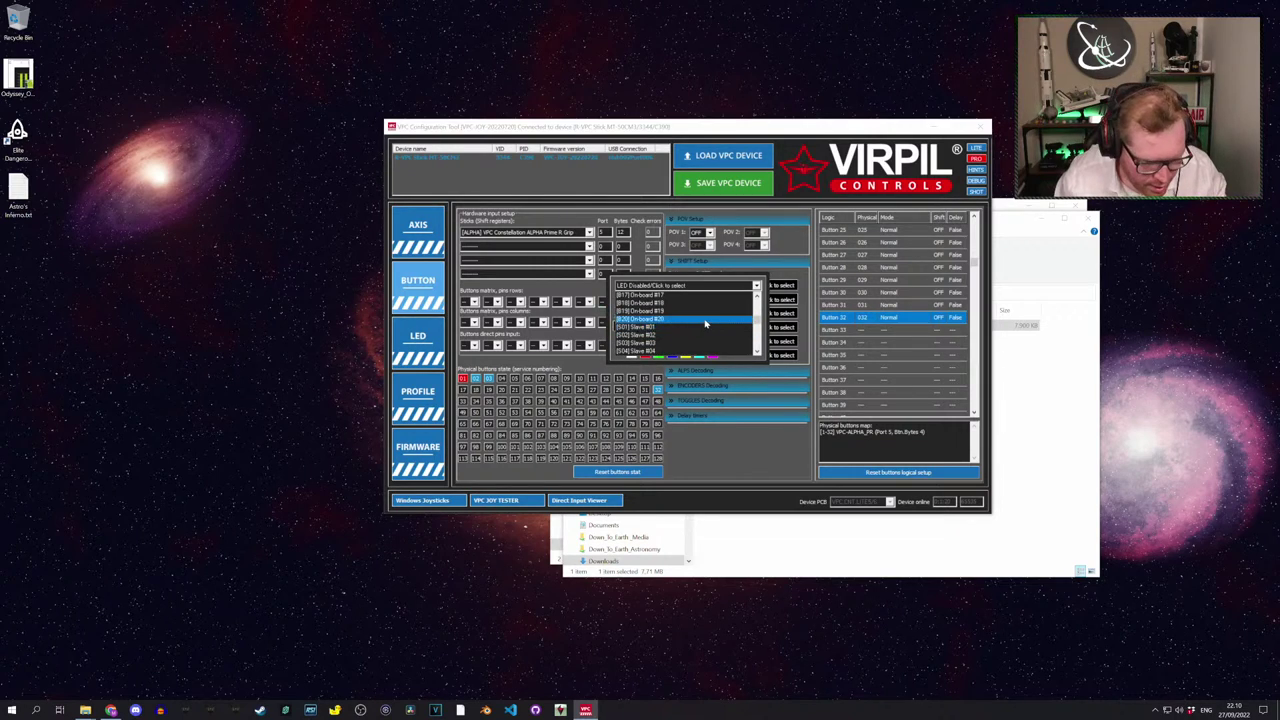
scroll(705, 323, "down", 10)
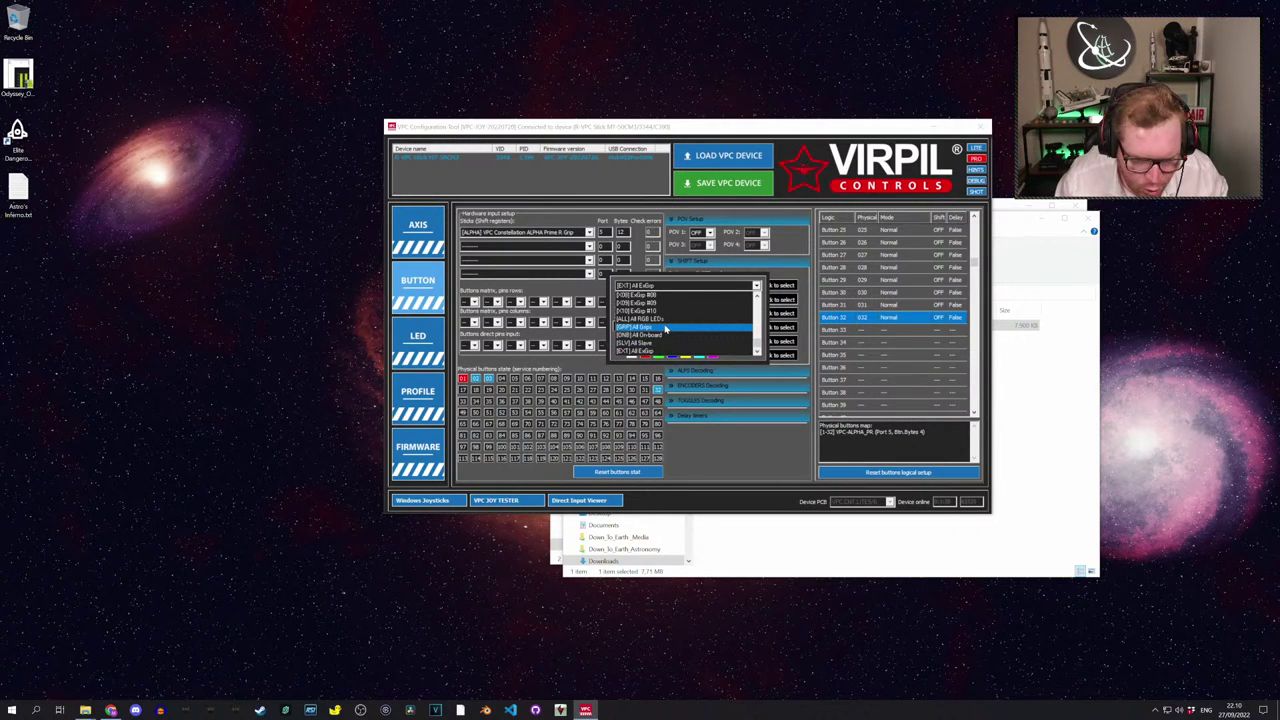
scroll(668, 322, "up", 3)
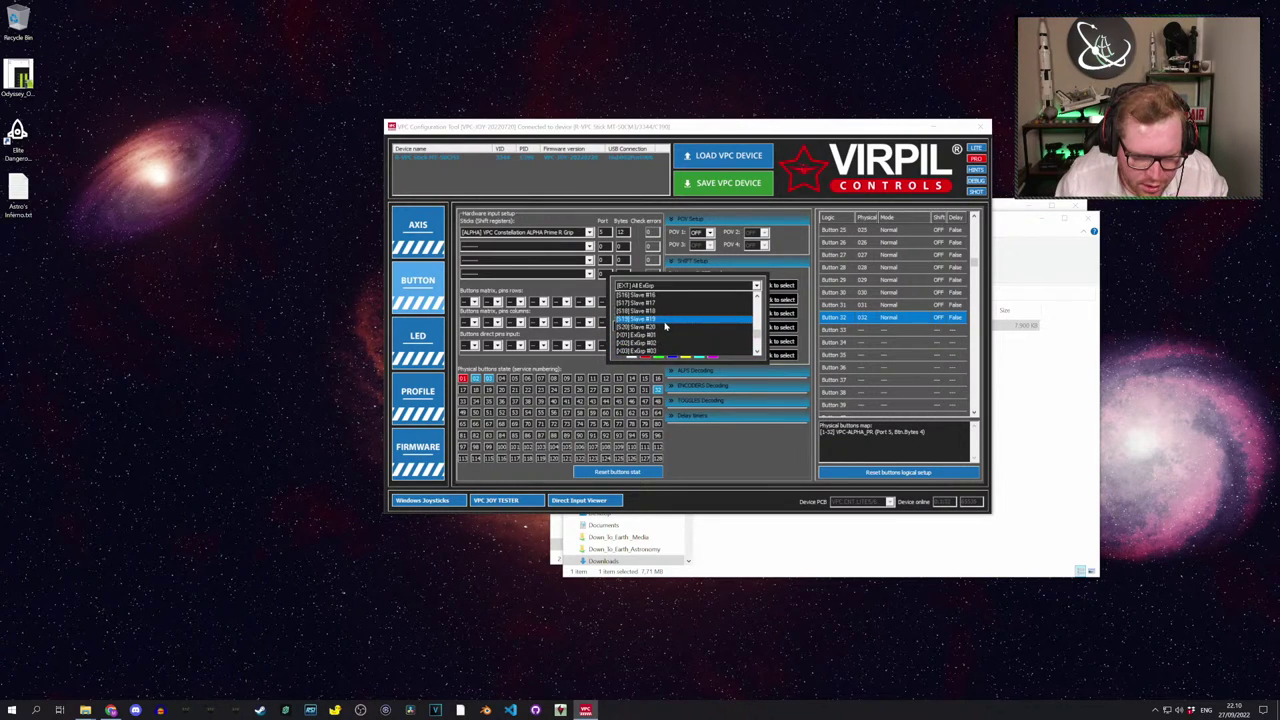
scroll(656, 346, "down", 1)
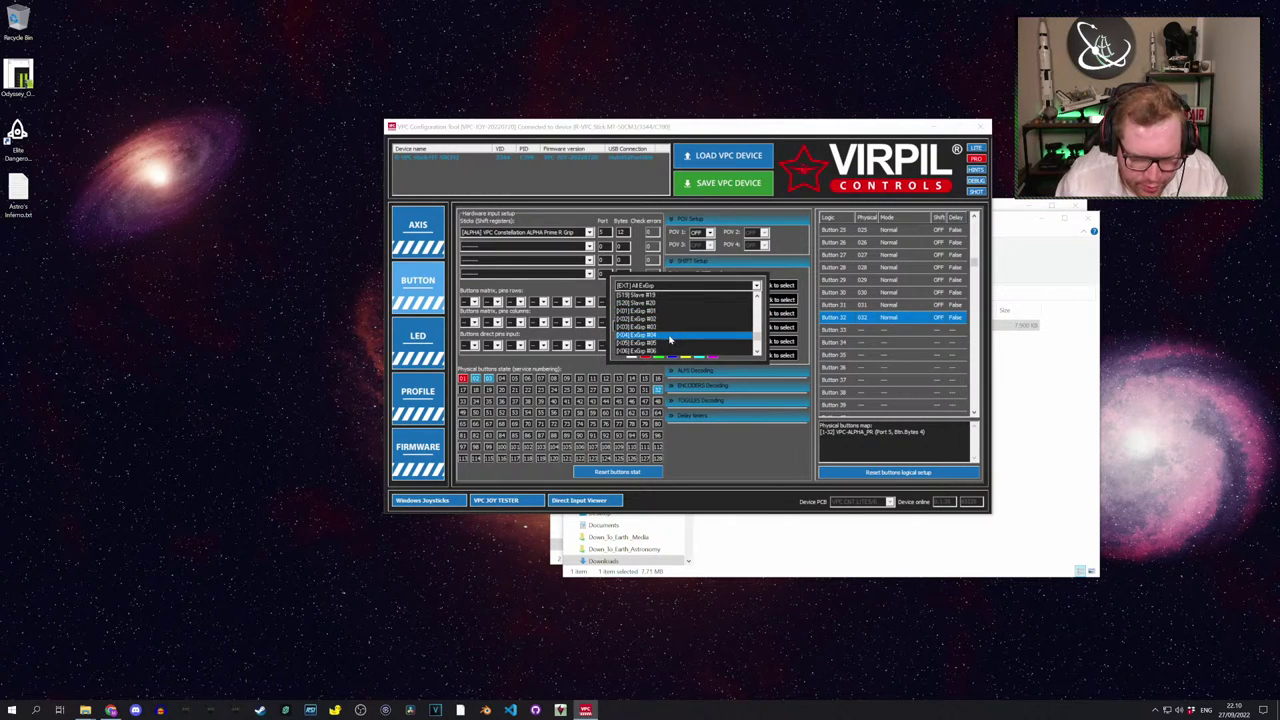
left_click(665, 352)
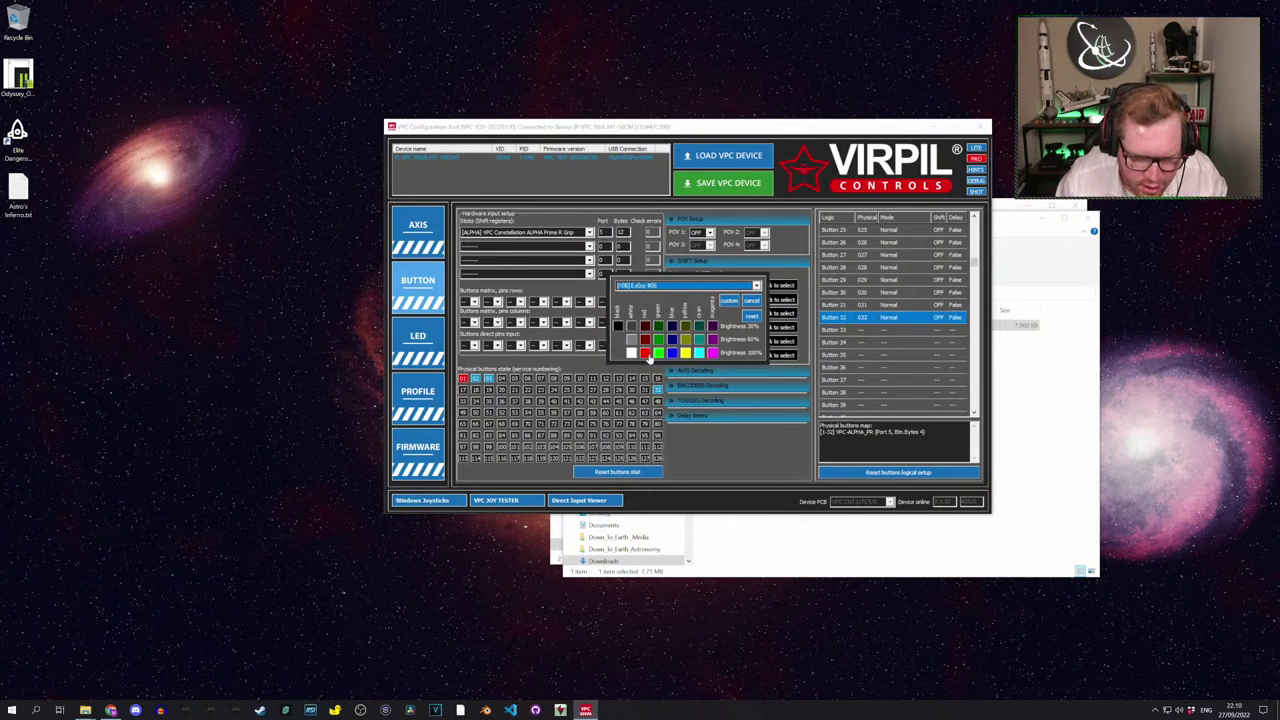
left_click(645, 358)
Assign shift mode S2 the LED ExGrp #07 in red at 100% brightness
left_click(737, 316)
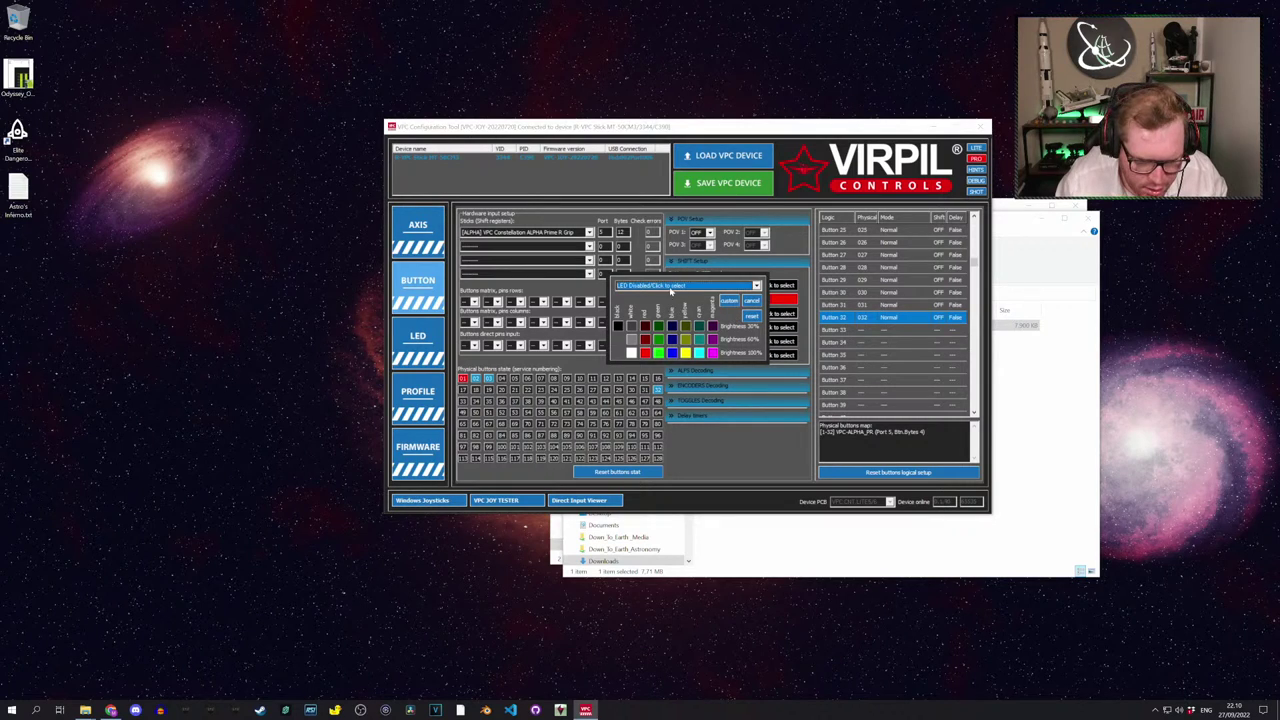
left_click(672, 288)
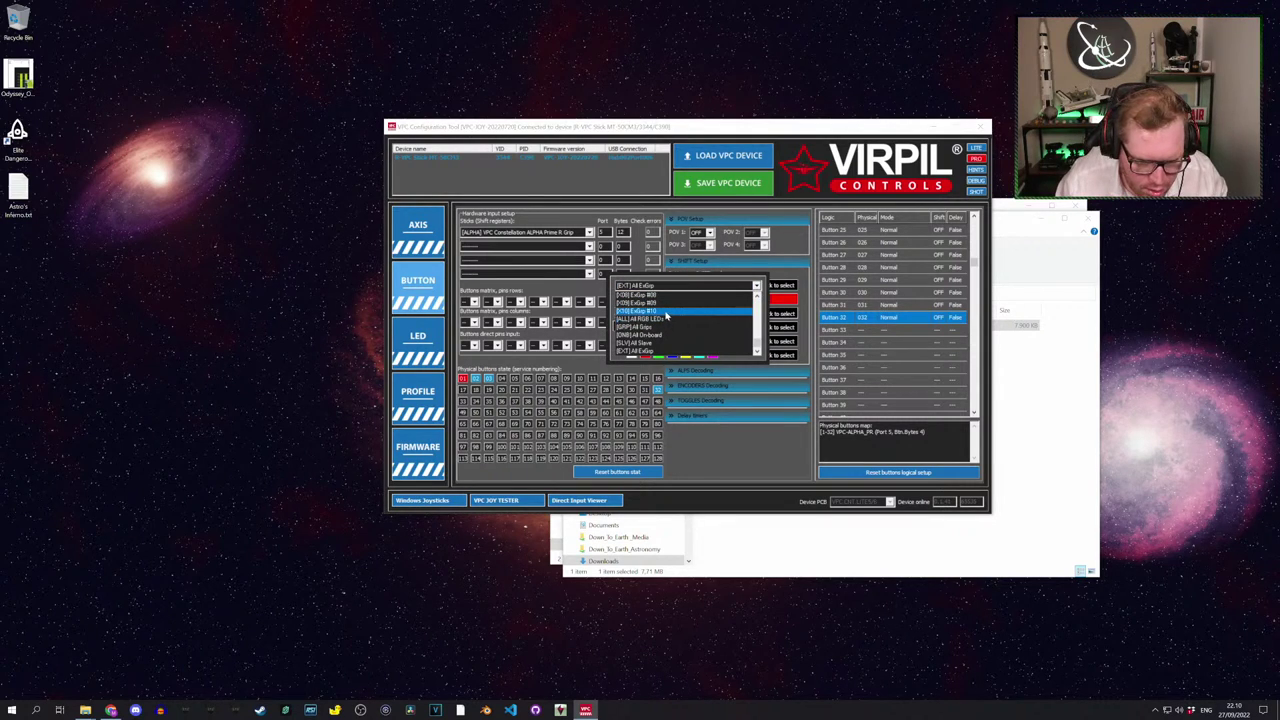
scroll(665, 316, "up", 3)
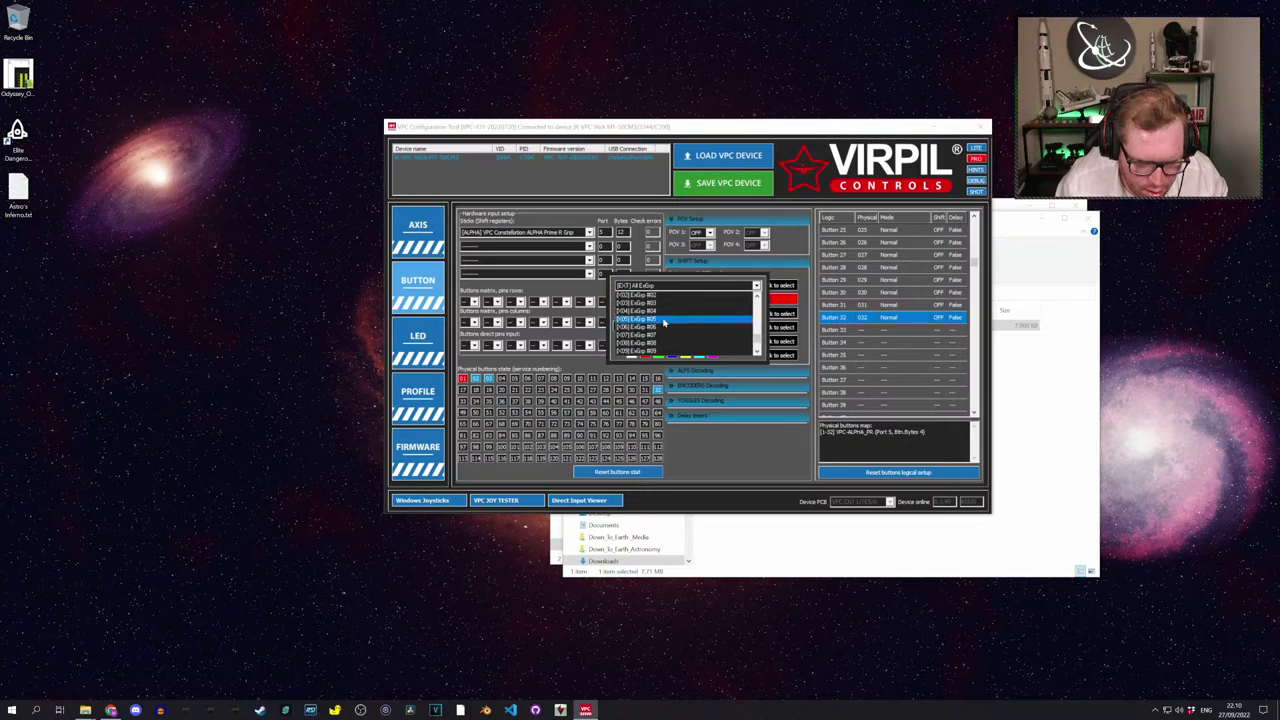
left_click(663, 335)
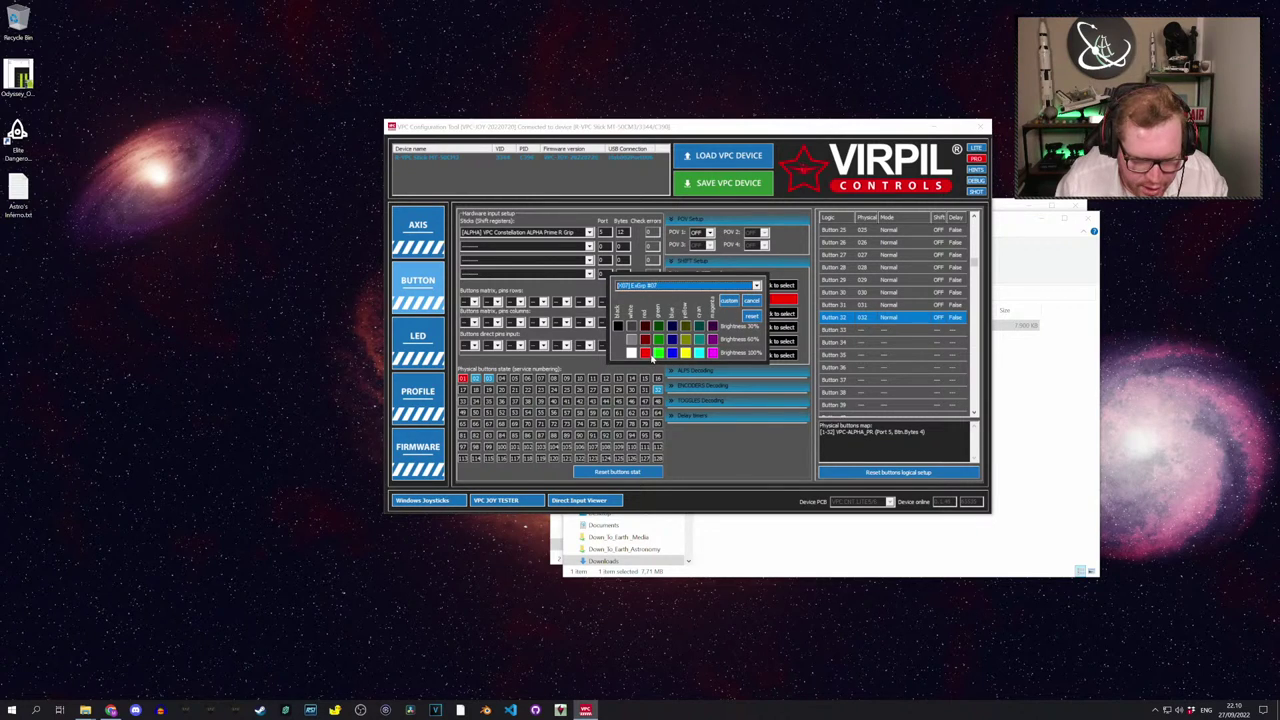
left_click(646, 354)
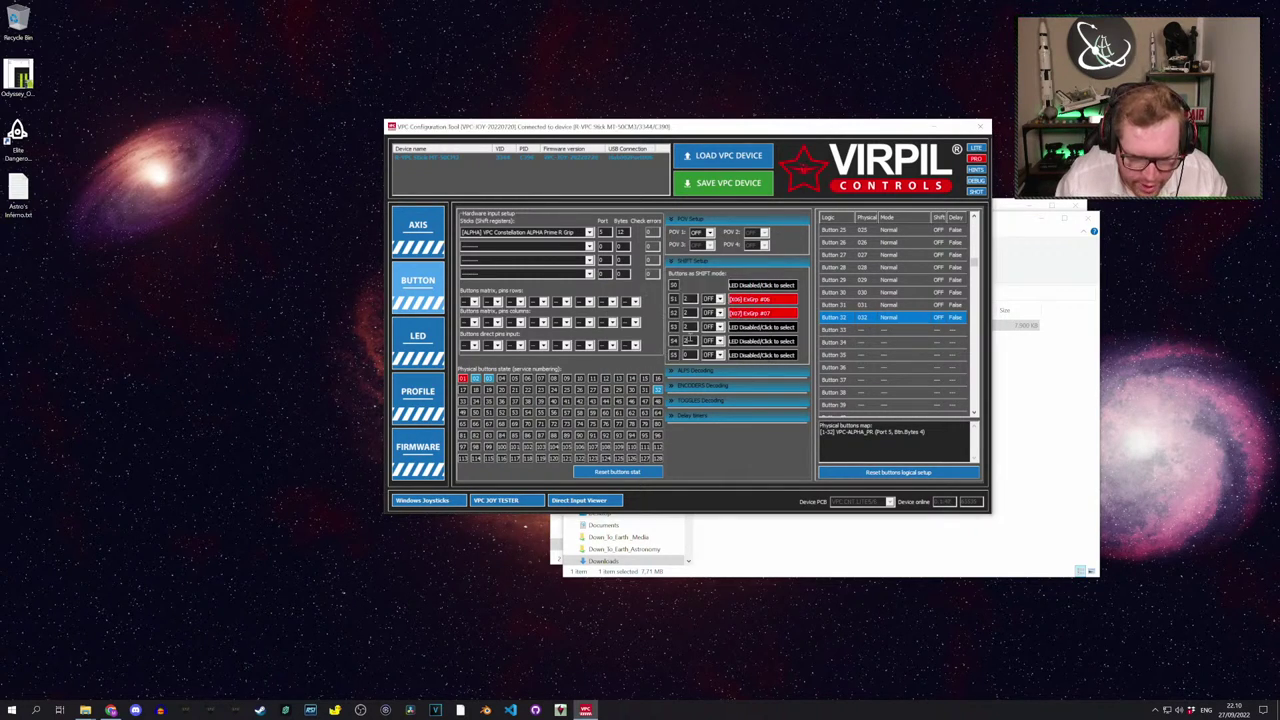
Assign shift mode S3 the LED ExGrp #08 in red at 100% brightness
left_click(757, 326)
scroll(709, 322, "down", 5)
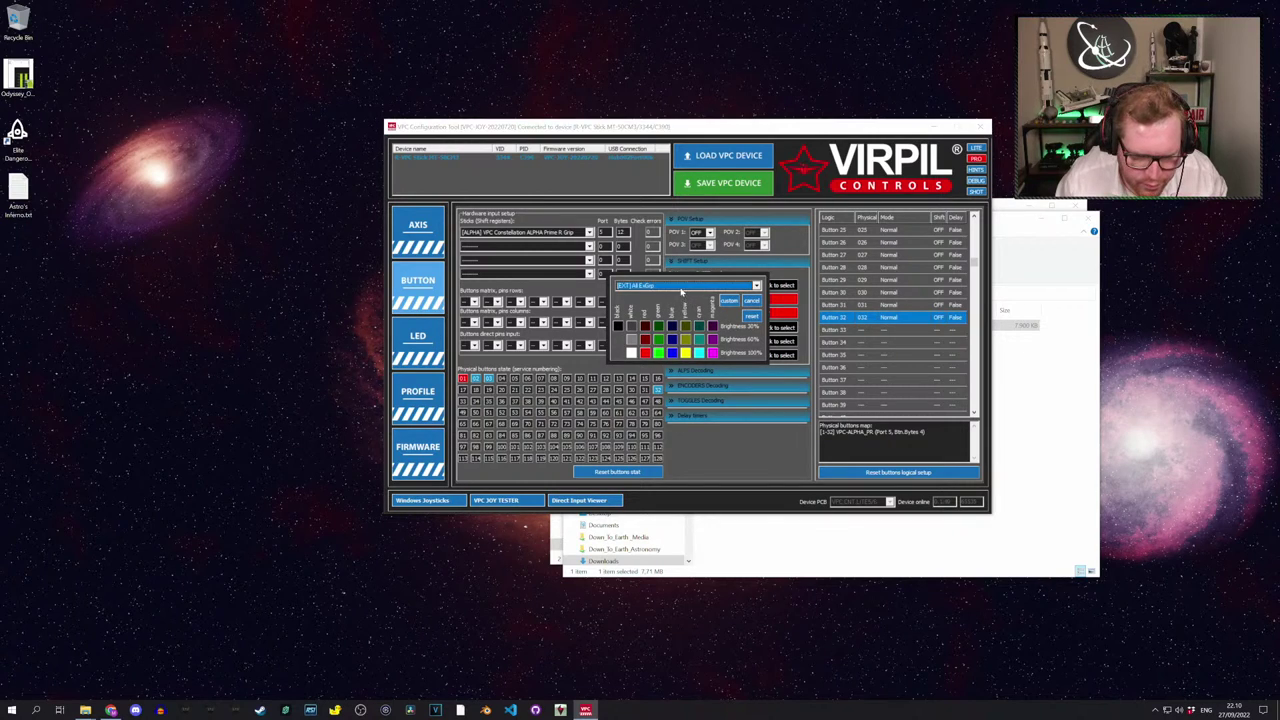
left_click(681, 288)
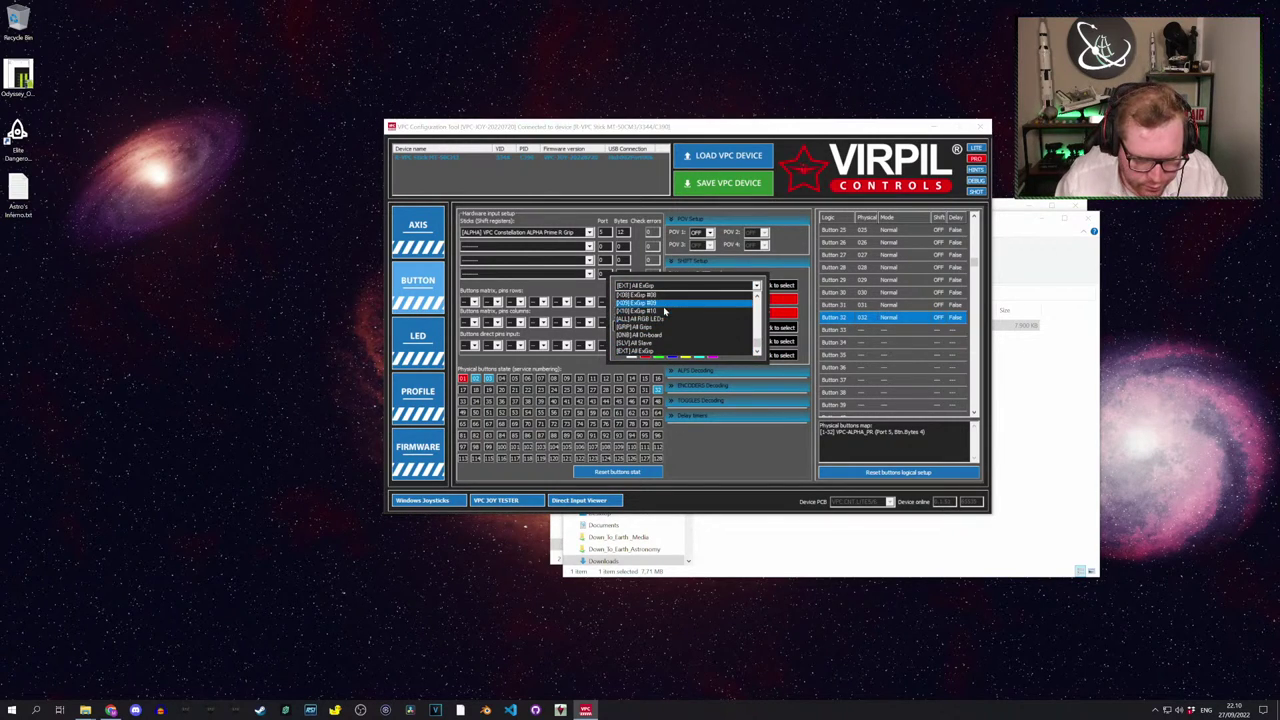
scroll(665, 312, "up", 1)
left_click(657, 320)
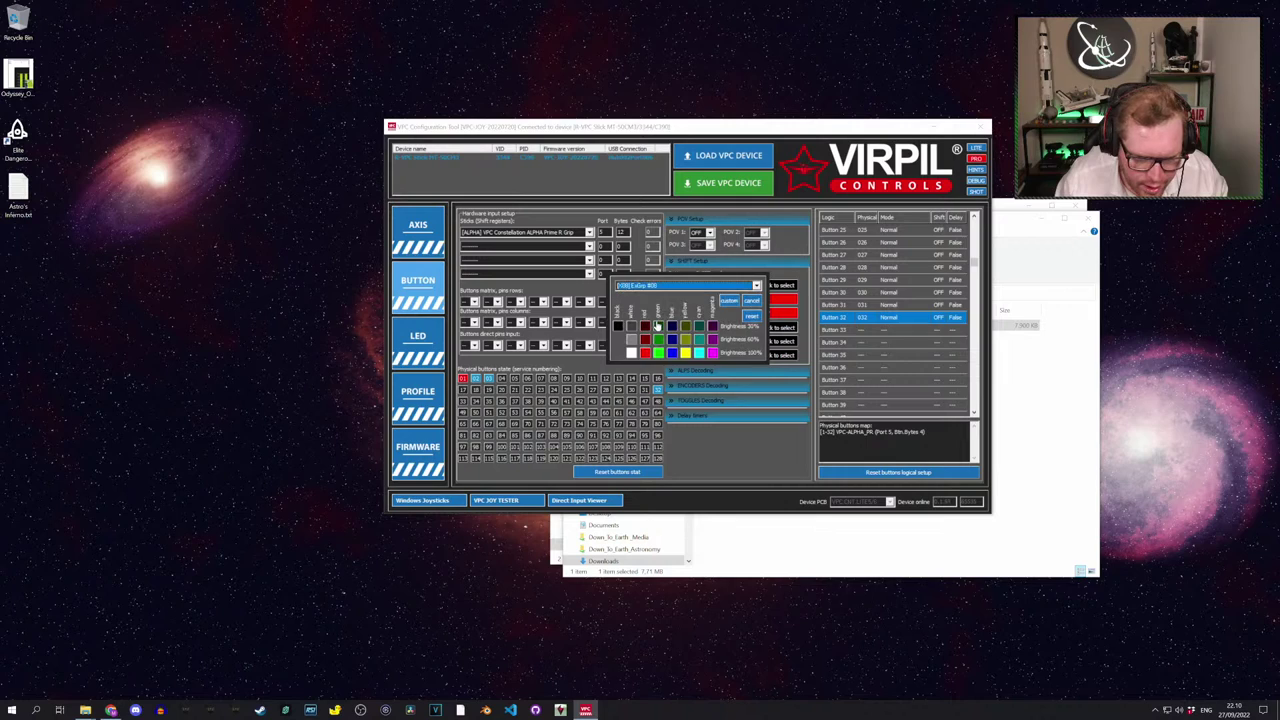
left_click(650, 352)
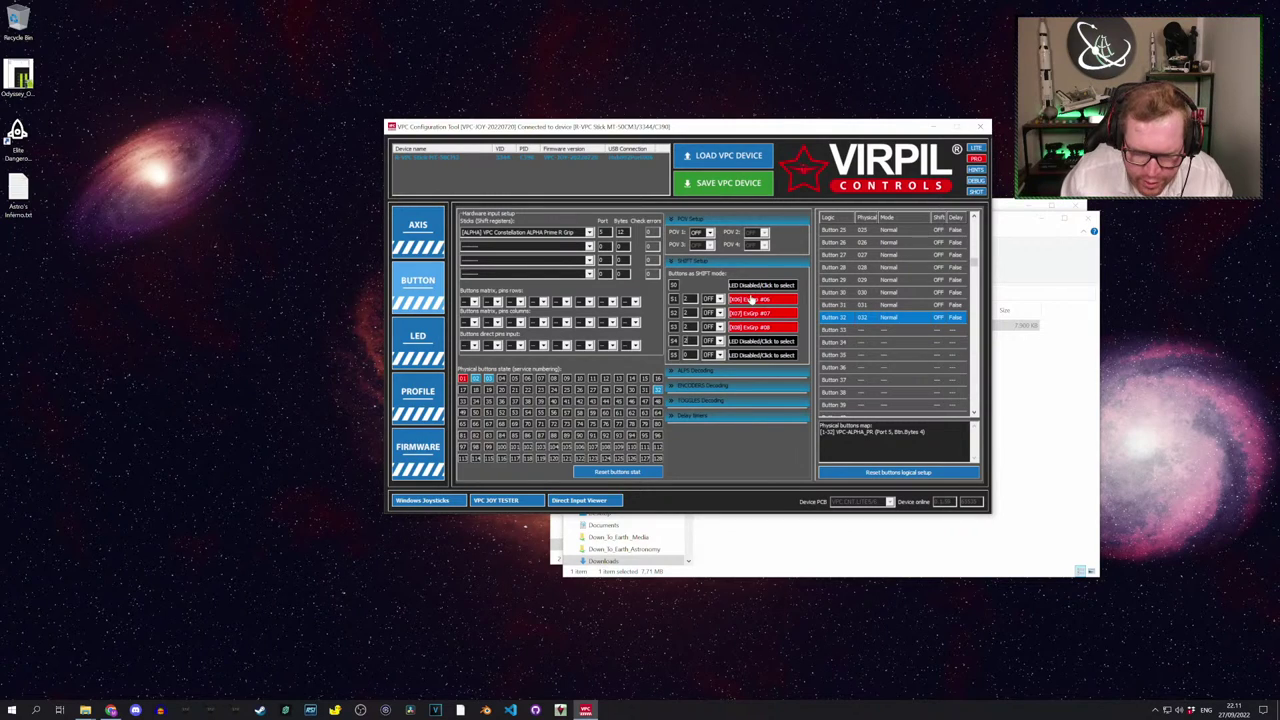
Assign shift mode S4 the LED ExGrp #09 in red at 100% brightness
left_click(757, 346)
left_click(690, 286)
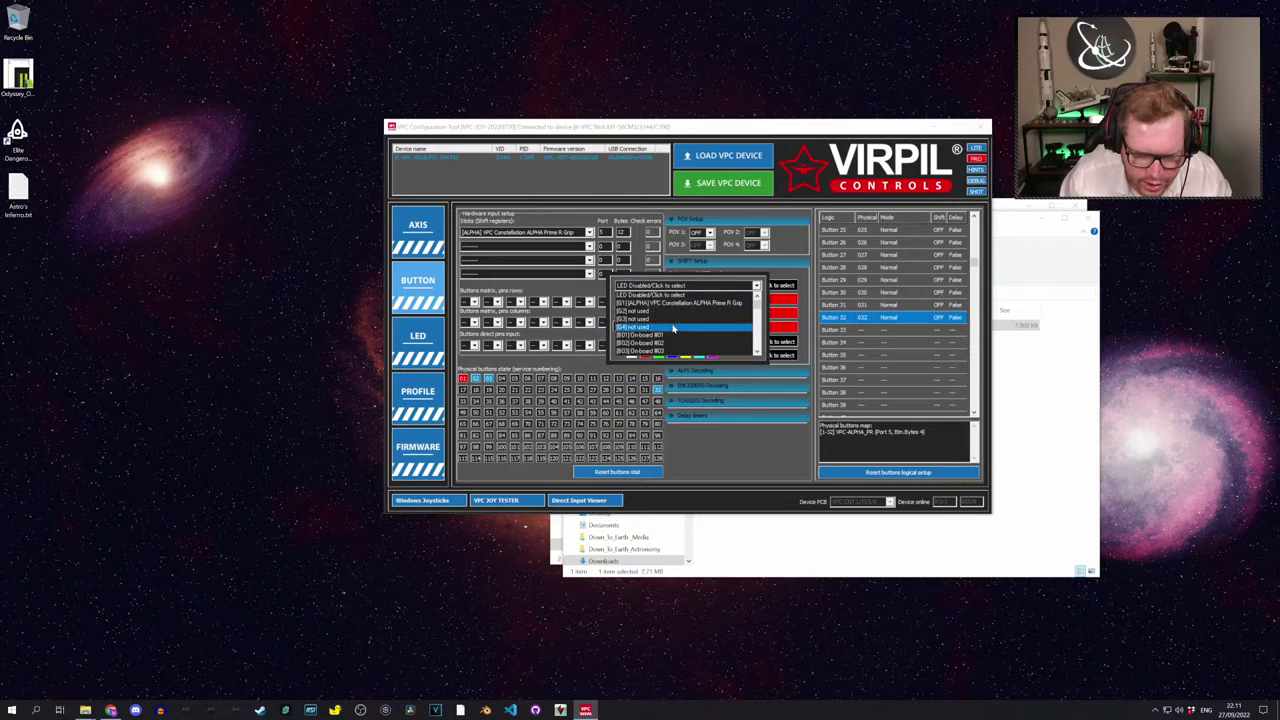
scroll(673, 328, "down", 5)
left_click(665, 330)
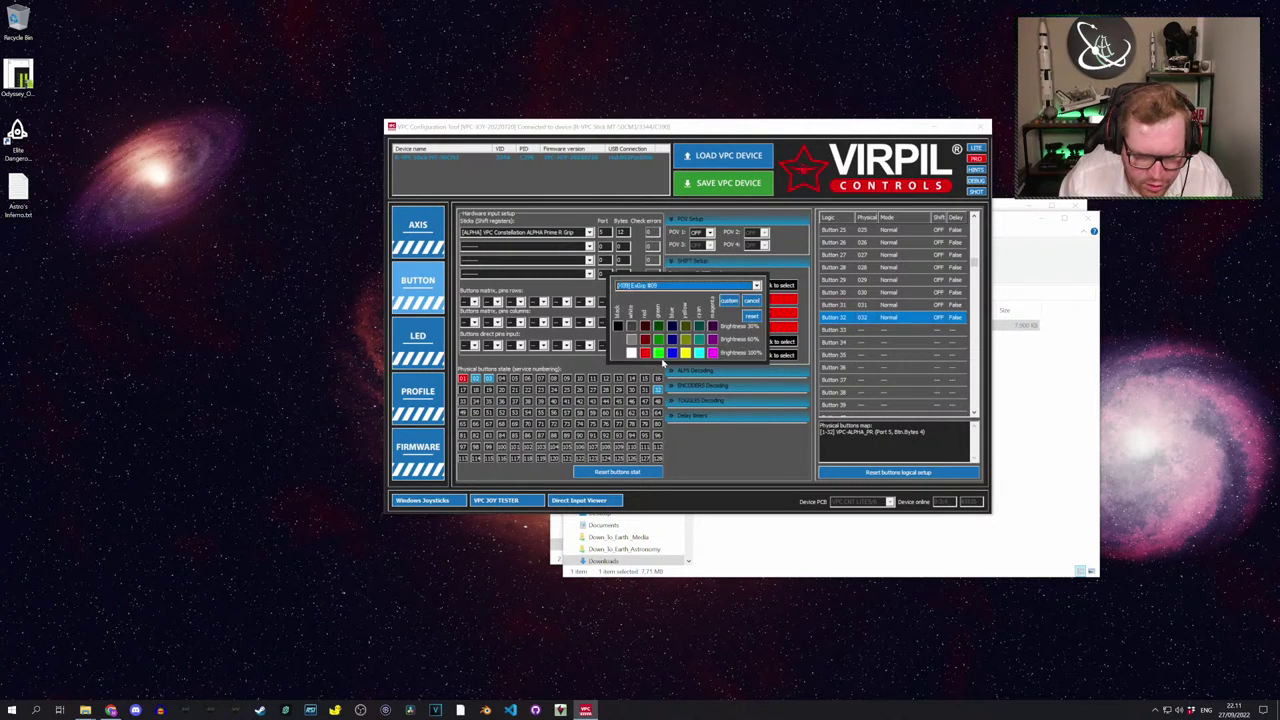
left_click(646, 353)
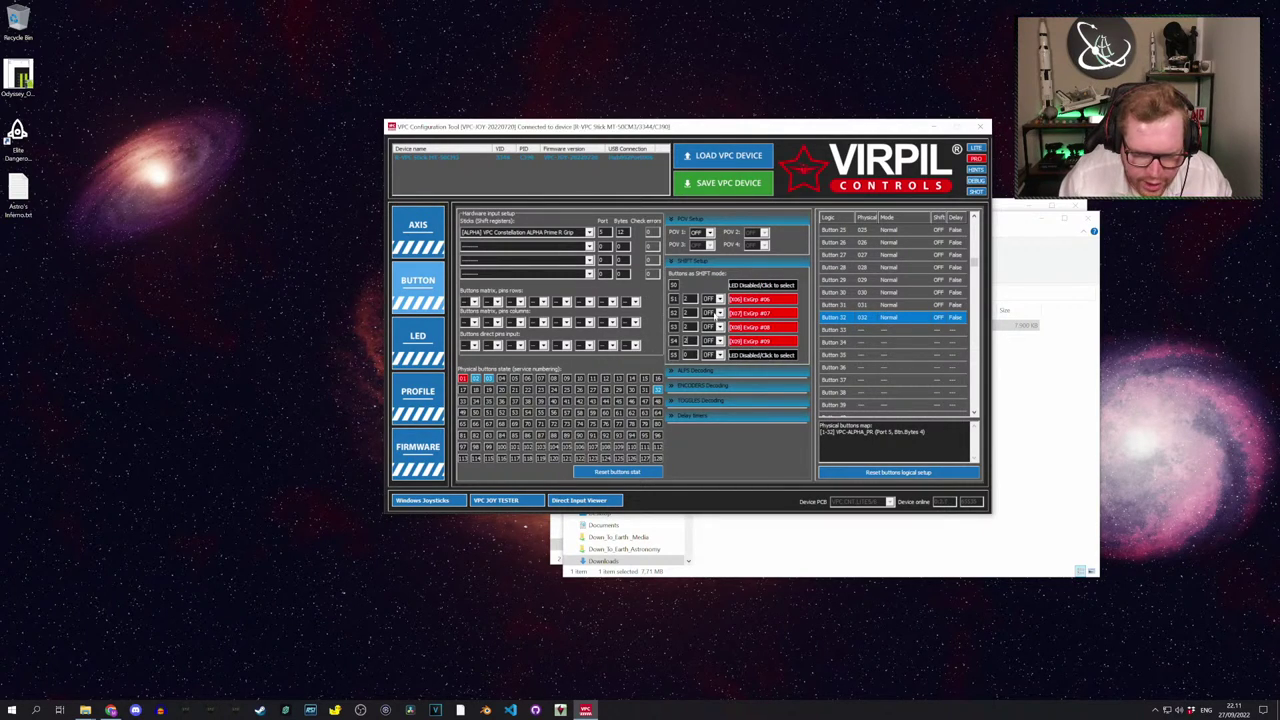
Set shift modes S1 through S4 to ON and save the configuration to the right stick
left_click(719, 299)
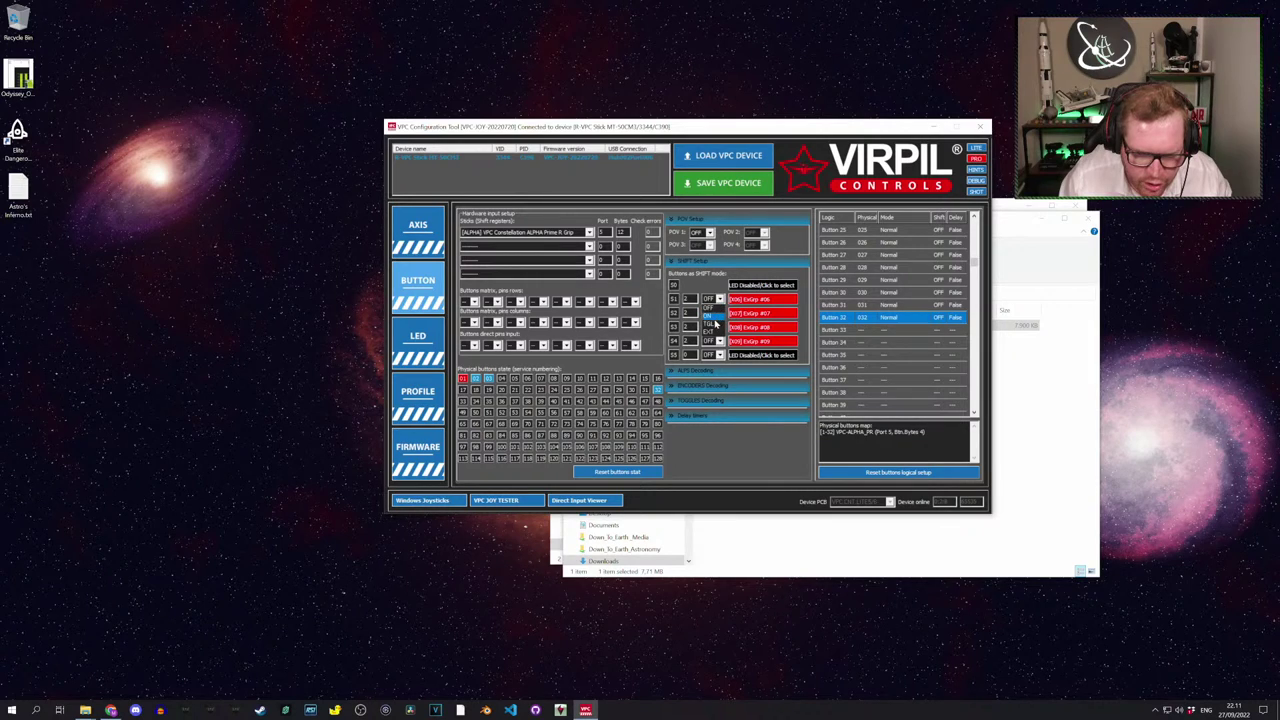
left_click(709, 315)
left_click(719, 313)
left_click(710, 329)
left_click(719, 327)
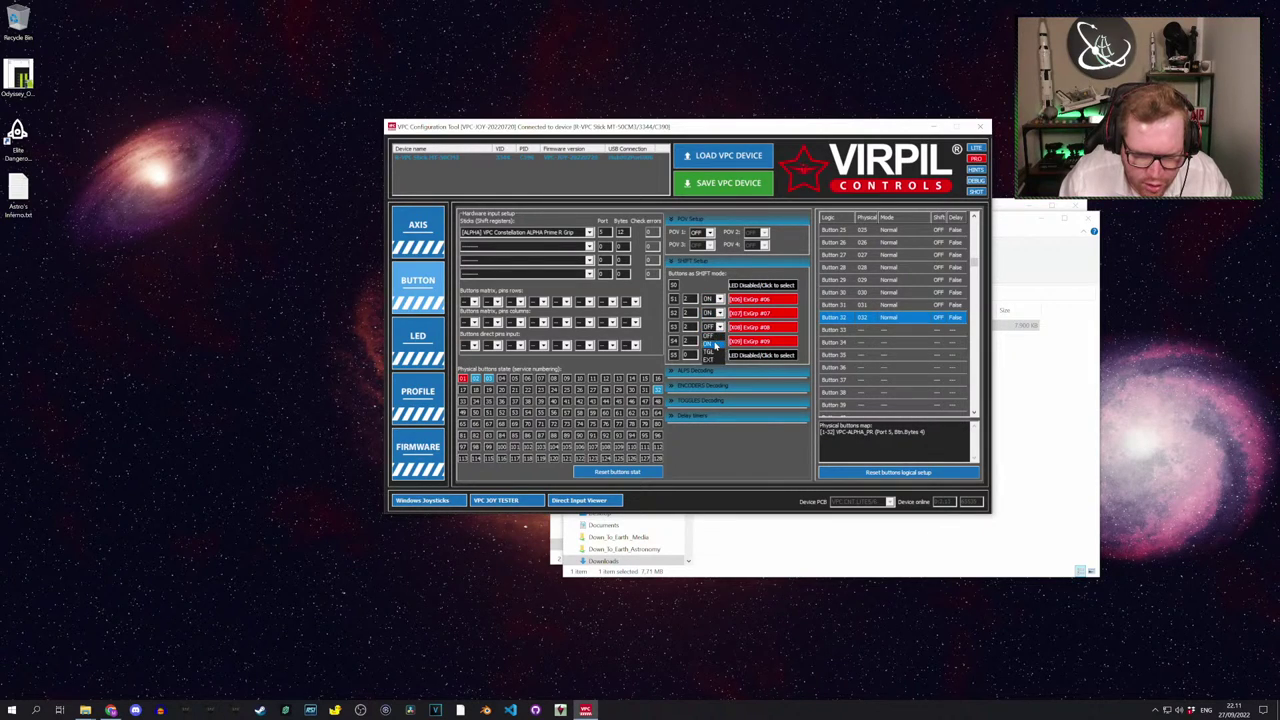
left_click(710, 343)
left_click(719, 341)
left_click(712, 359)
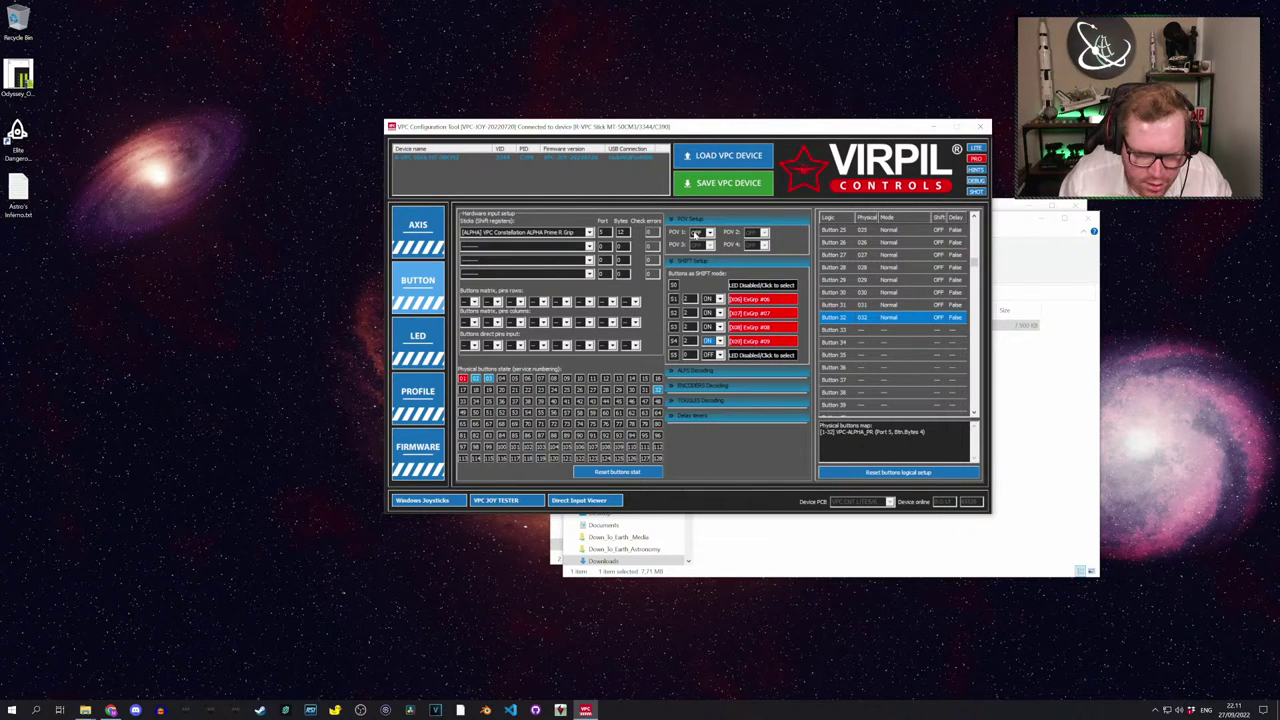
left_click(713, 186)
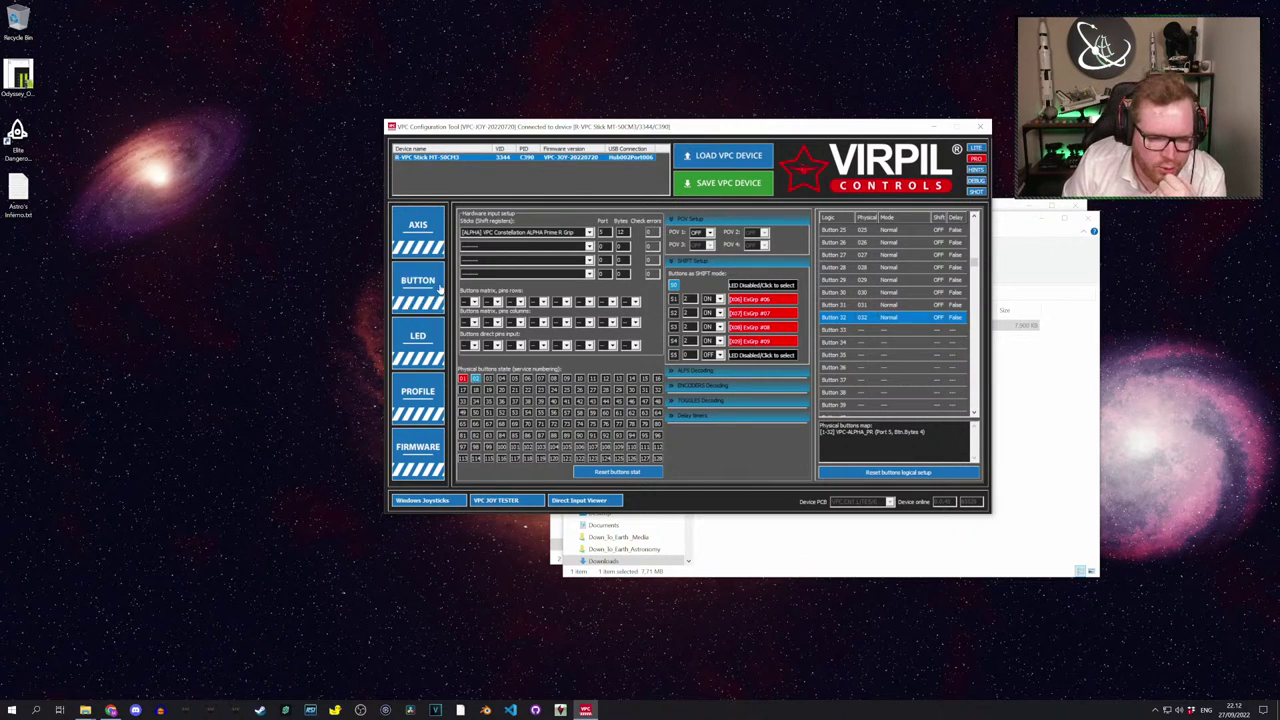
Try the Symmetrical type for axis Curve Set #1, adjust one of its points, and switch back to Normal
left_click(436, 245)
left_click(806, 469)
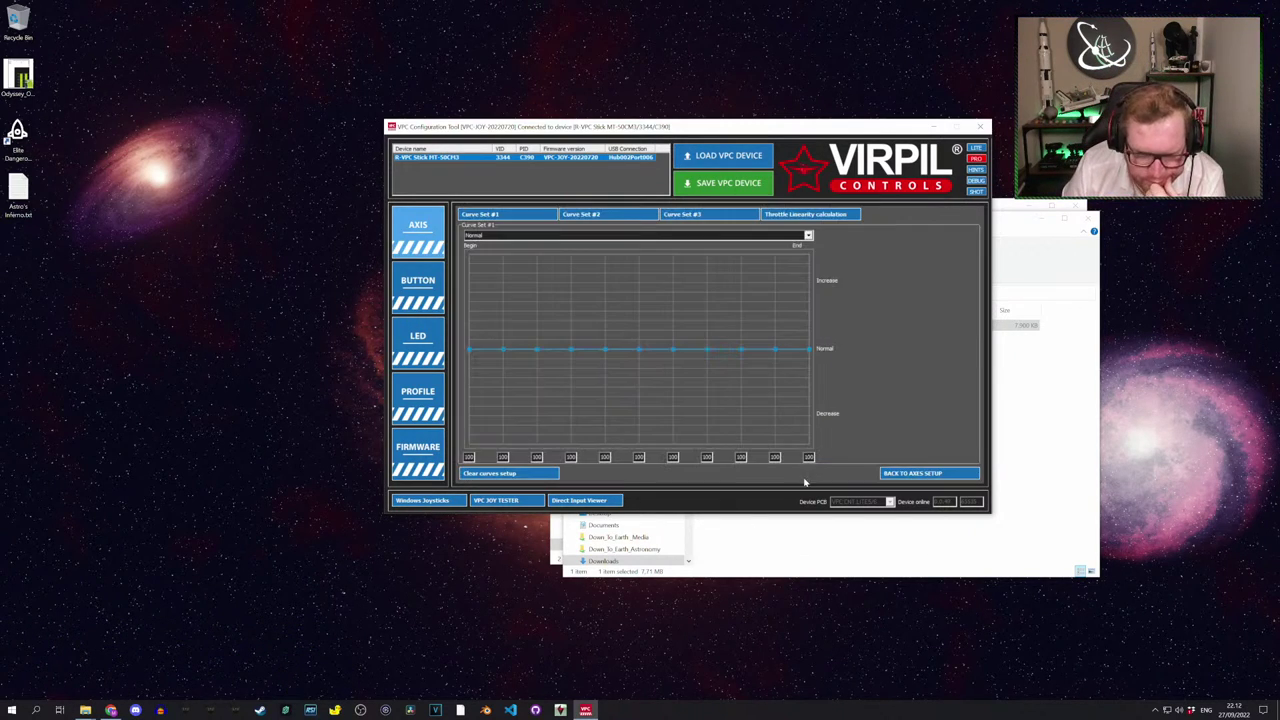
left_click(513, 236)
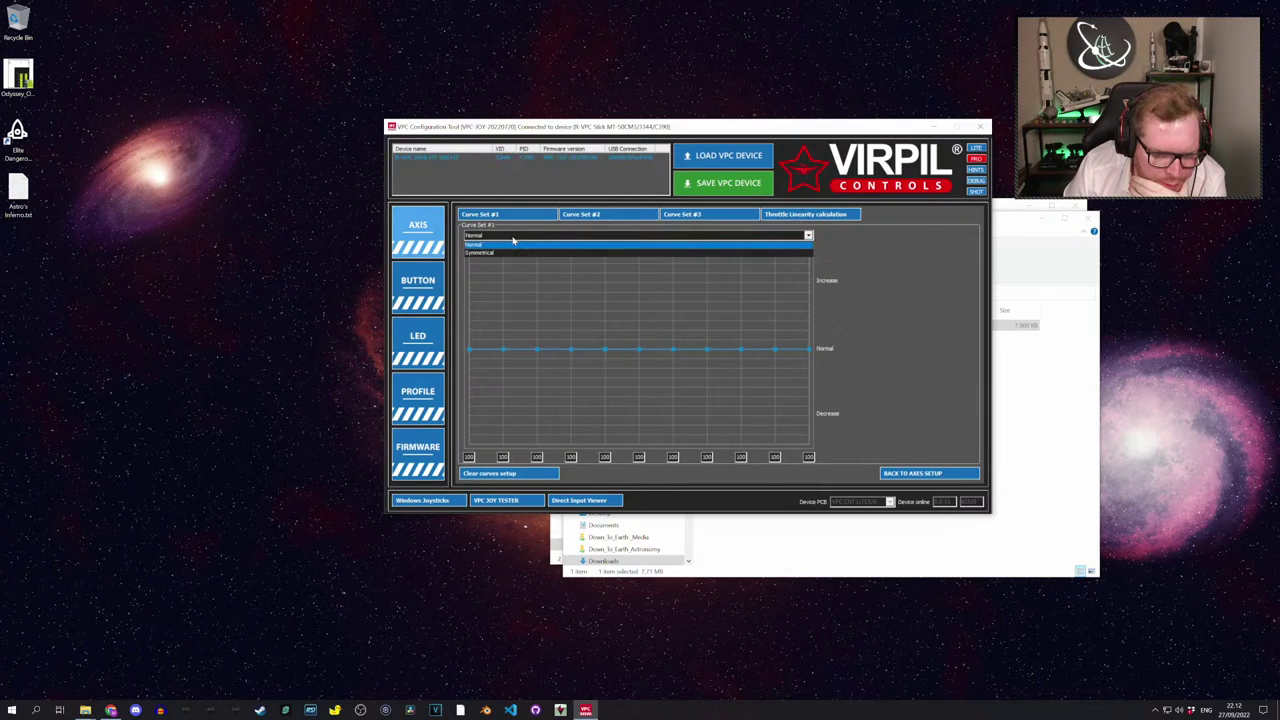
left_click(508, 252)
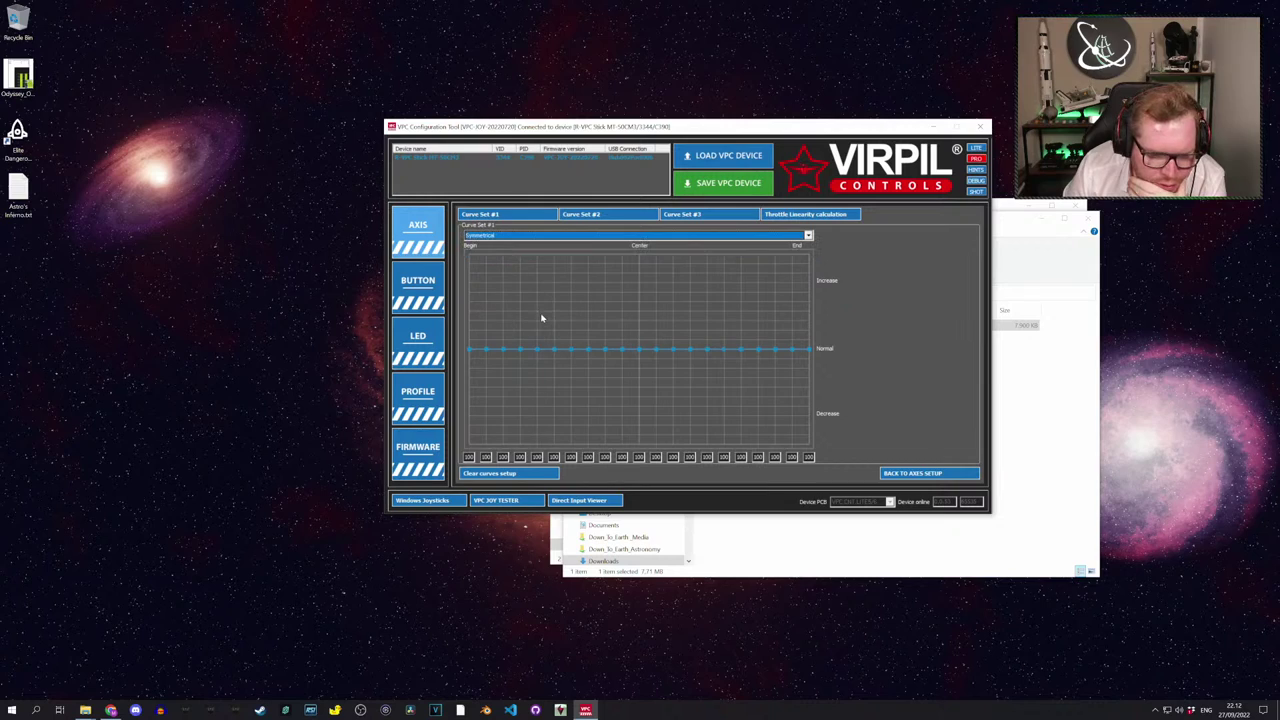
left_click(603, 352)
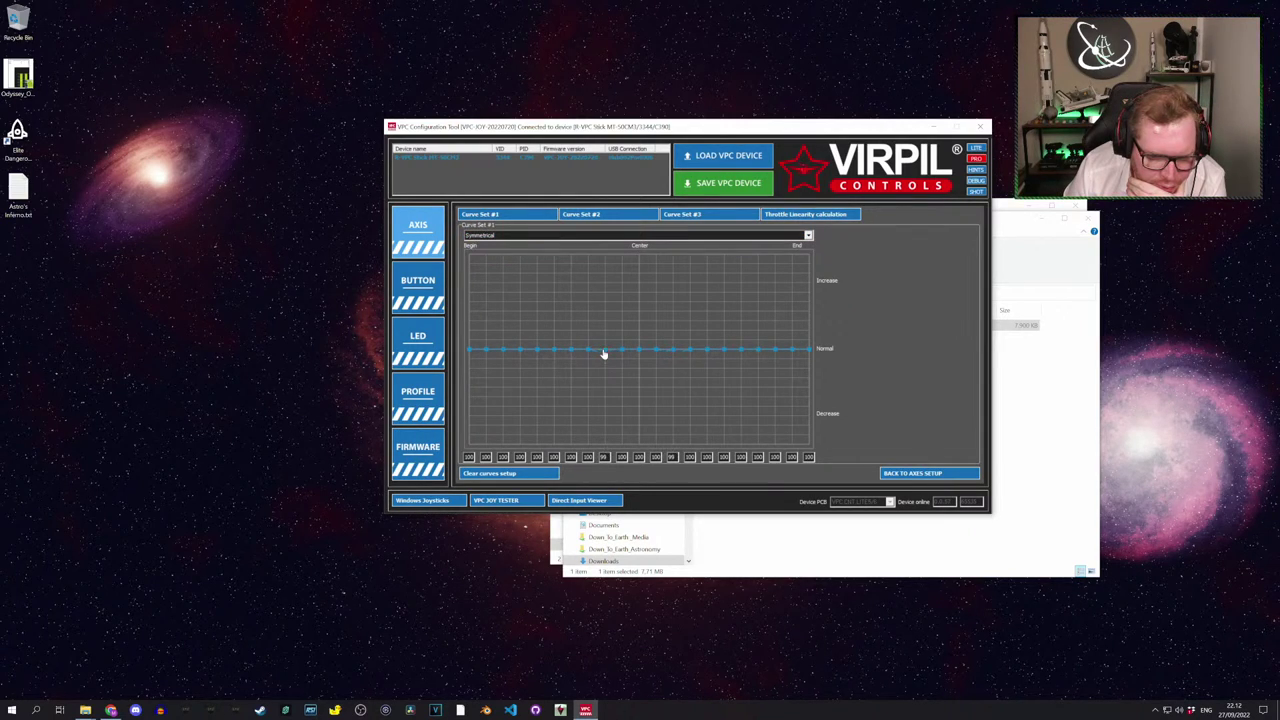
left_click(540, 236)
left_click(536, 245)
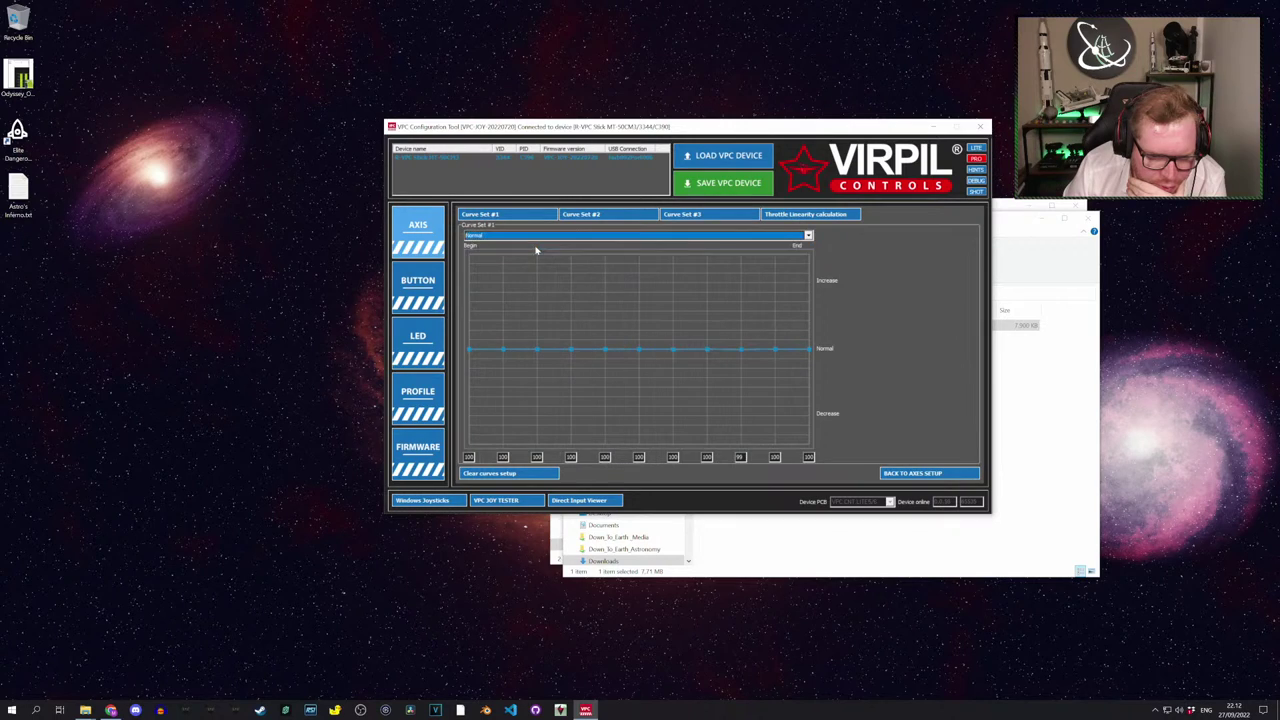
Try adjusting the fourth point of Curve Set #1, and reset the fourth and ninth points to 100
left_click(570, 350)
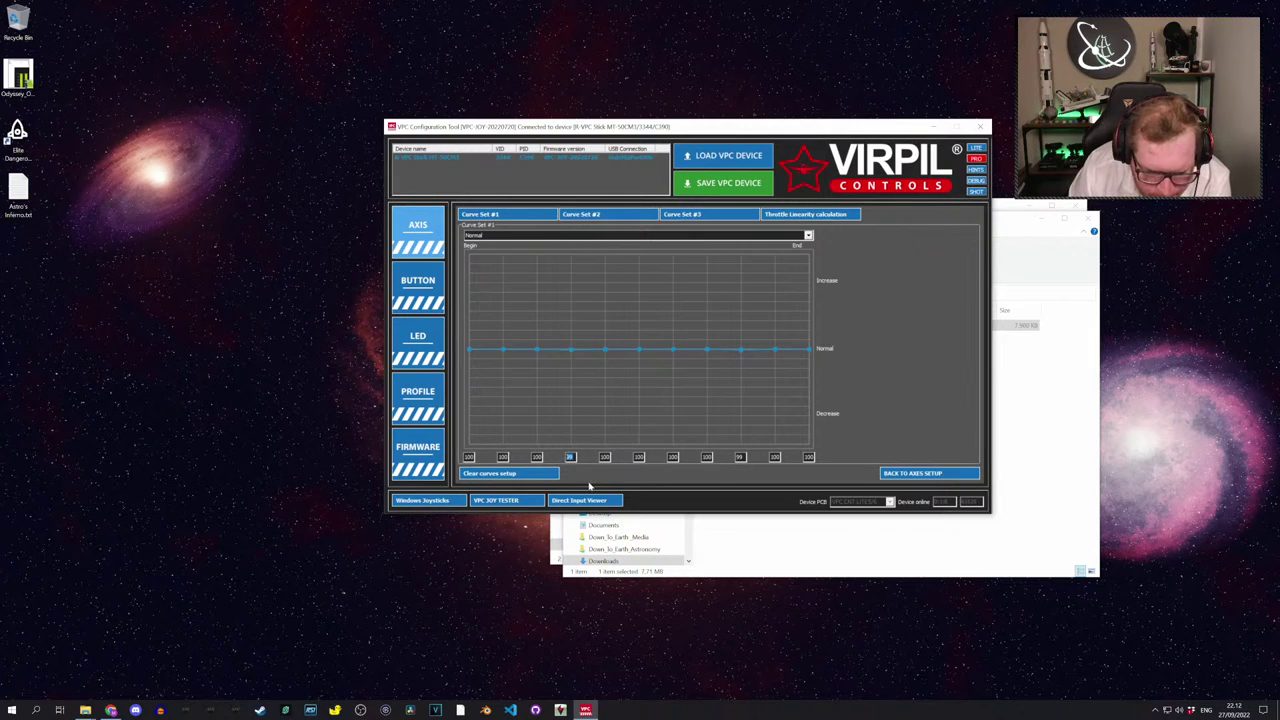
type("100")
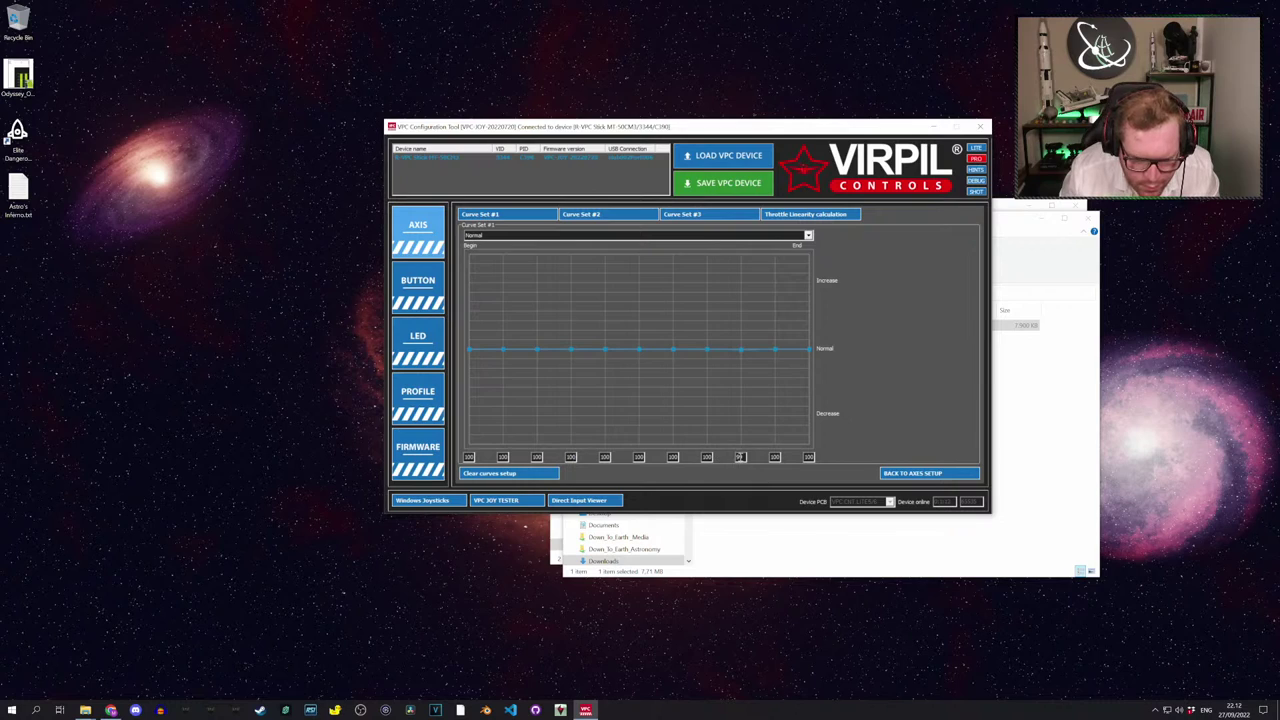
left_click_drag(742, 456, 731, 460)
type("100")
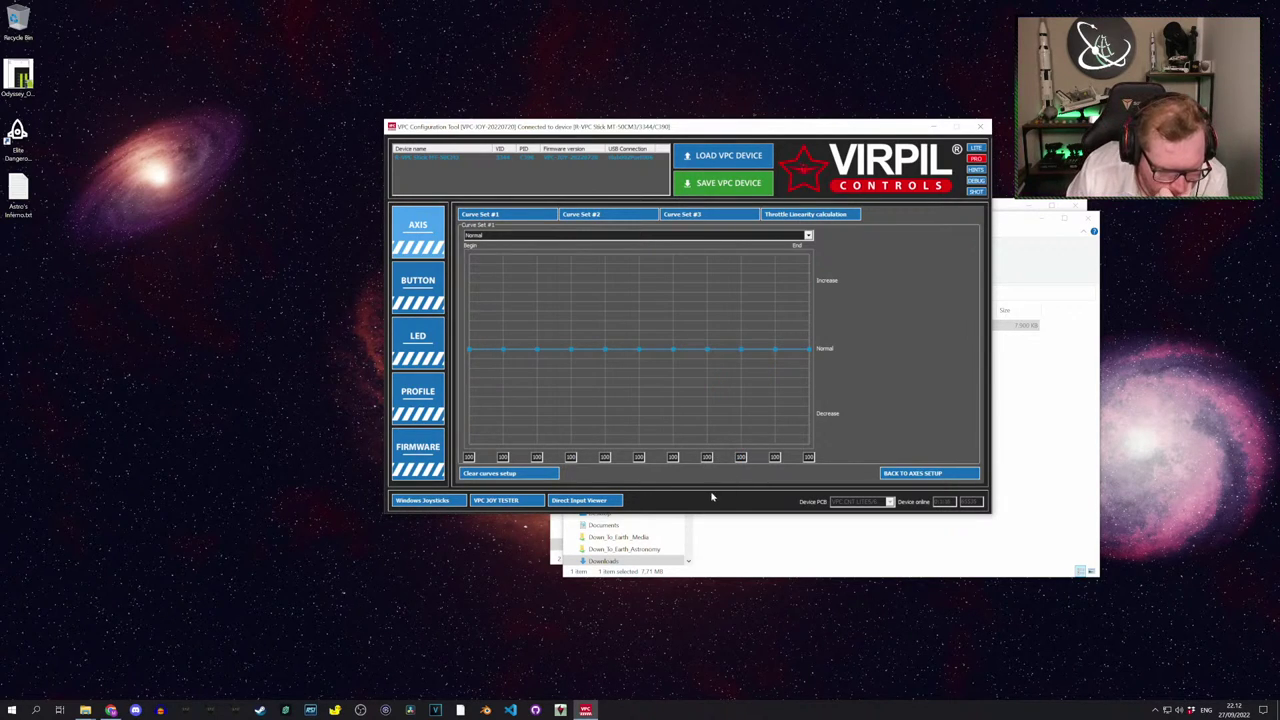
left_click(563, 237)
left_click(866, 278)
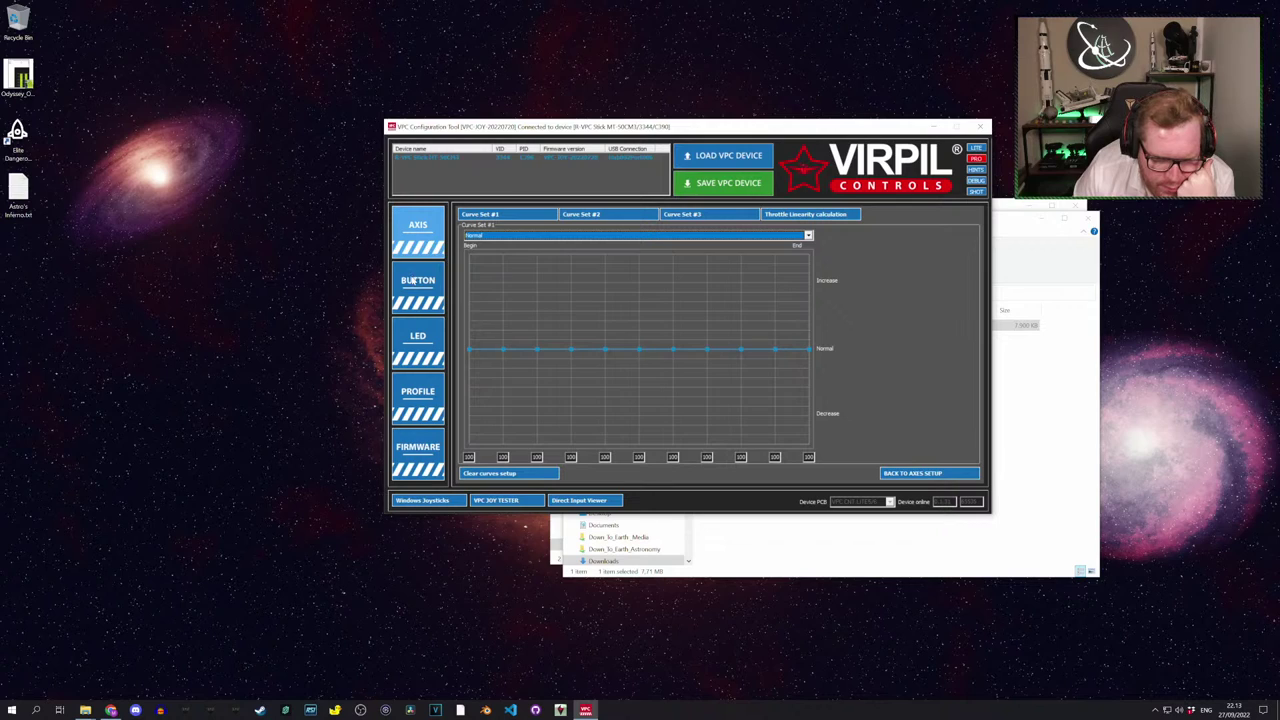
Return to the axes setup and open the detailed settings of the Y axis
left_click(897, 476)
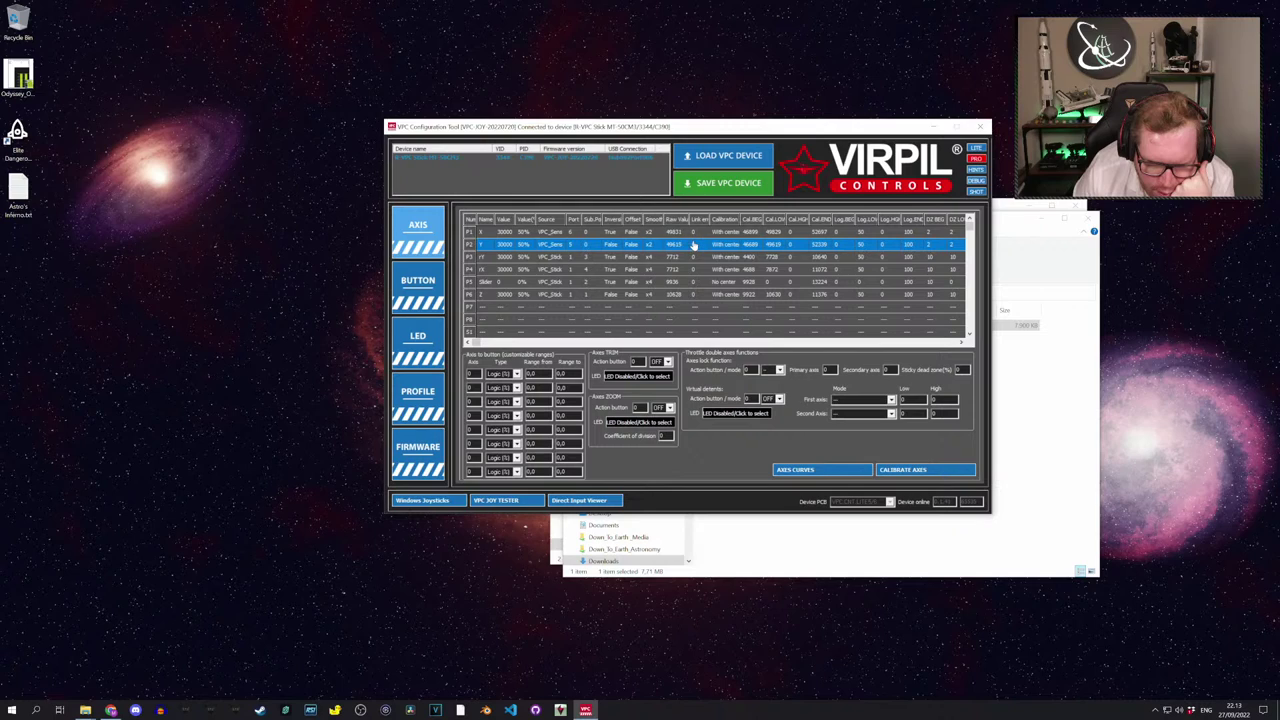
double_click(691, 244)
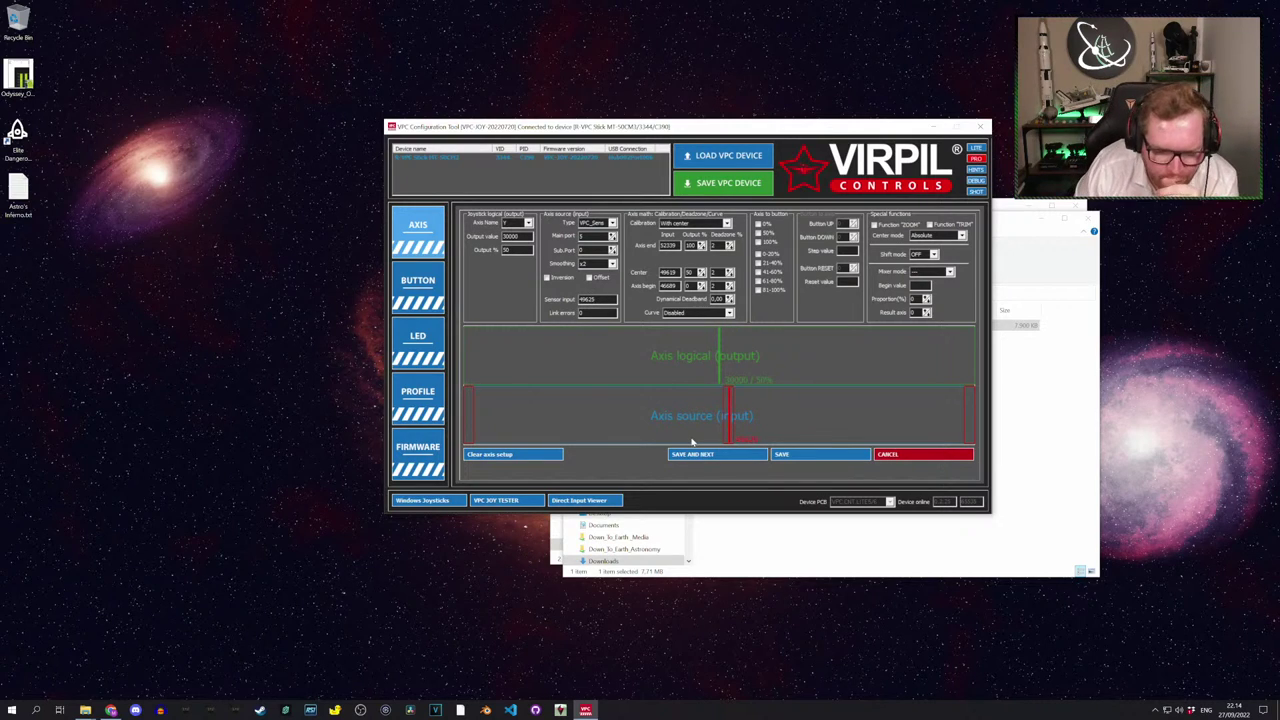
Leave the Y axis settings without saving and clear the axes curves setup after checking the Symmetrical type of Curve Set #1
left_click(903, 455)
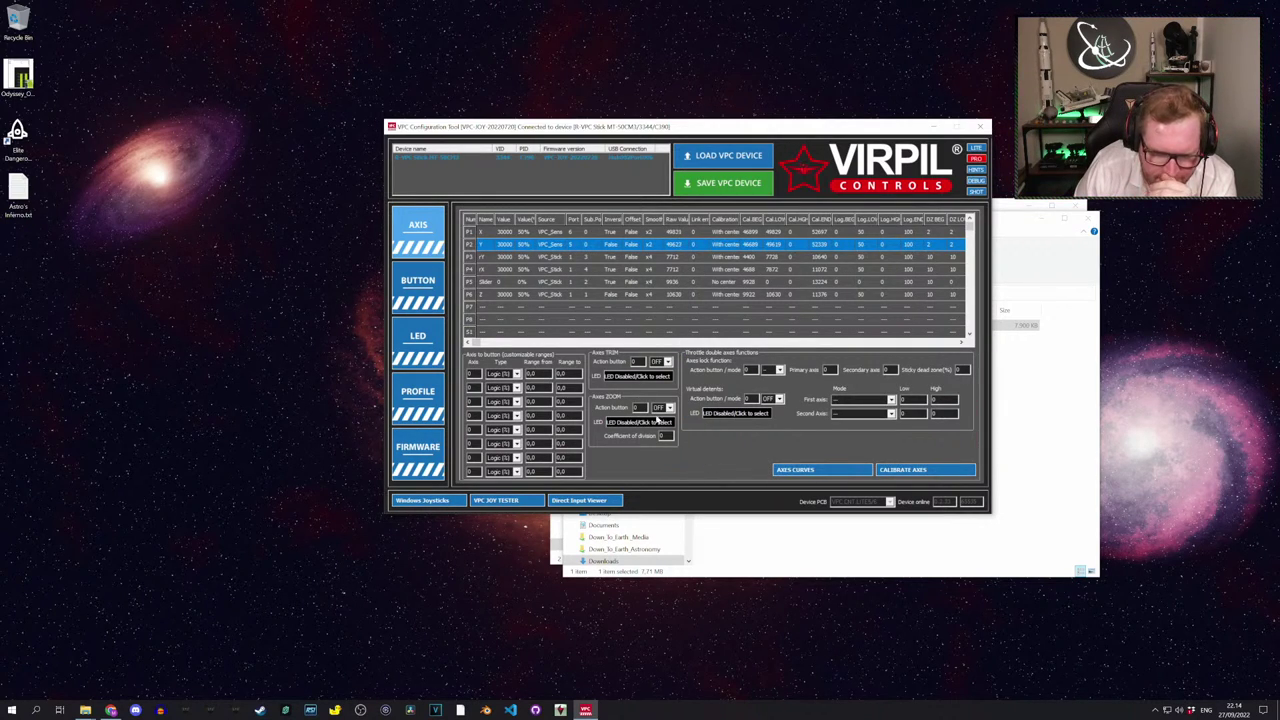
left_click(801, 470)
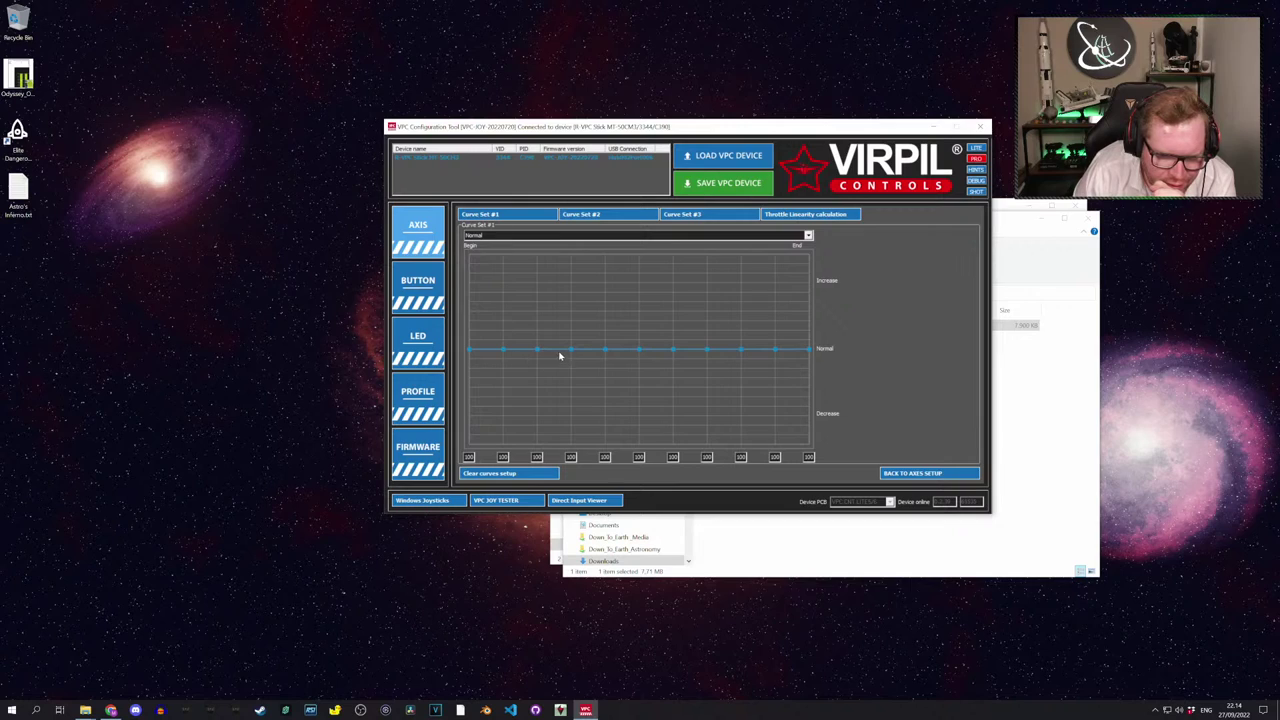
left_click(508, 237)
left_click(507, 254)
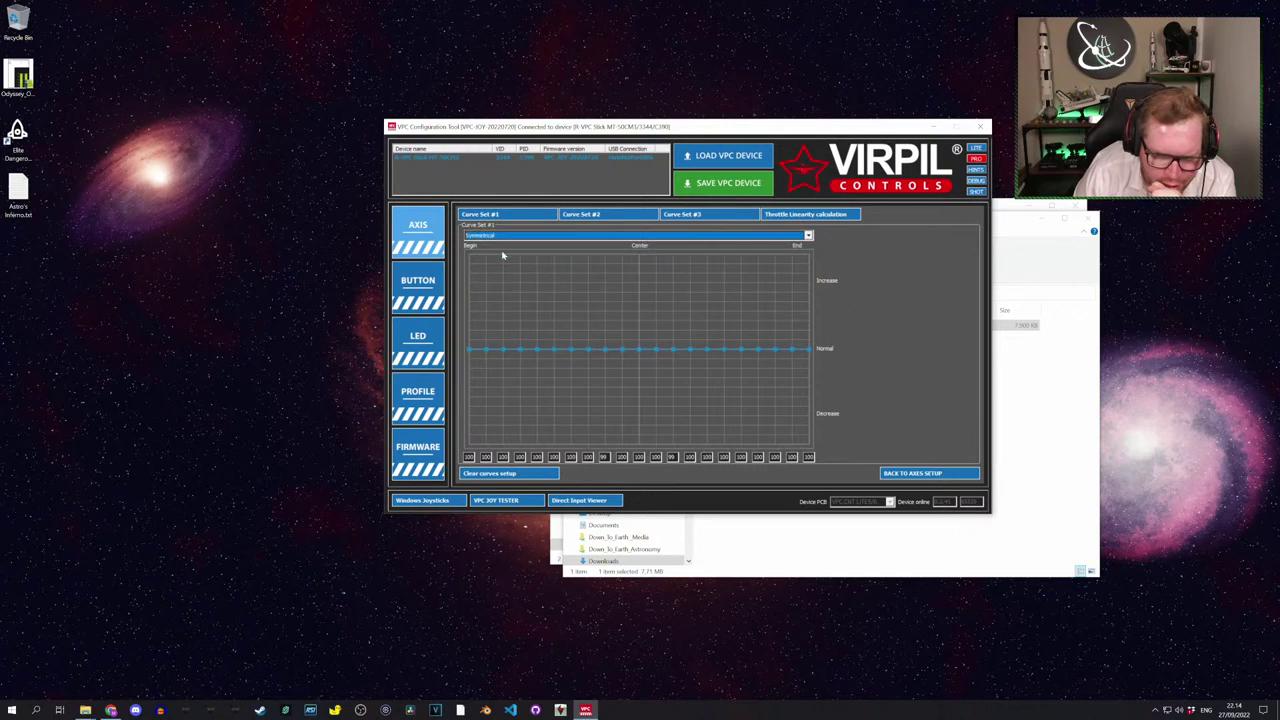
left_click(533, 476)
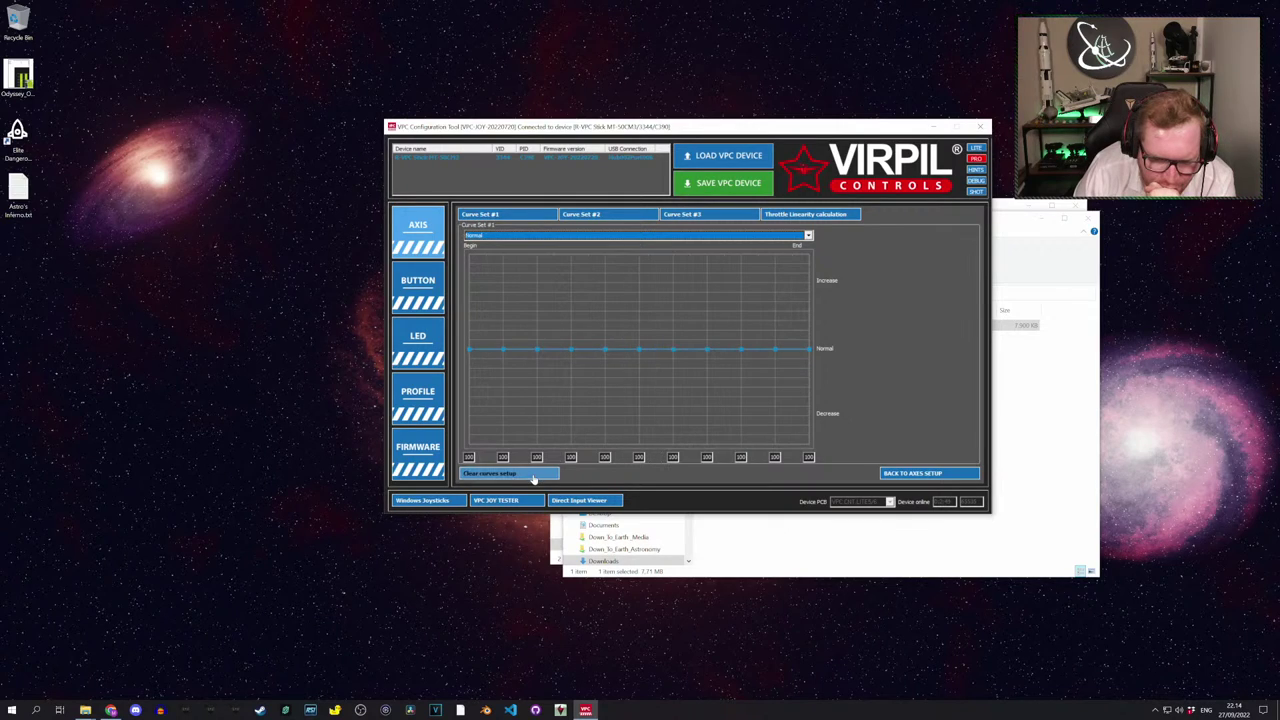
Look over the type options of Curve Set #1, the Throttle Linearity calculation settings and Curve Set #3
left_click(510, 236)
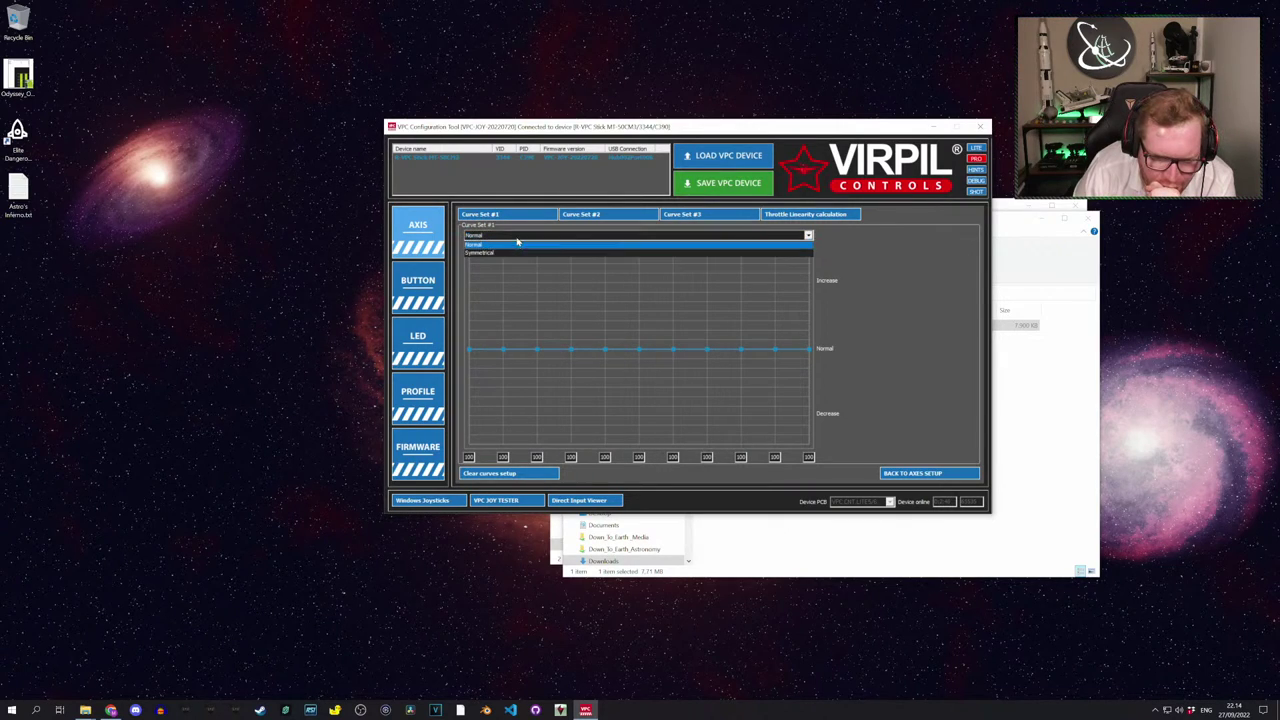
left_click(866, 290)
left_click(826, 217)
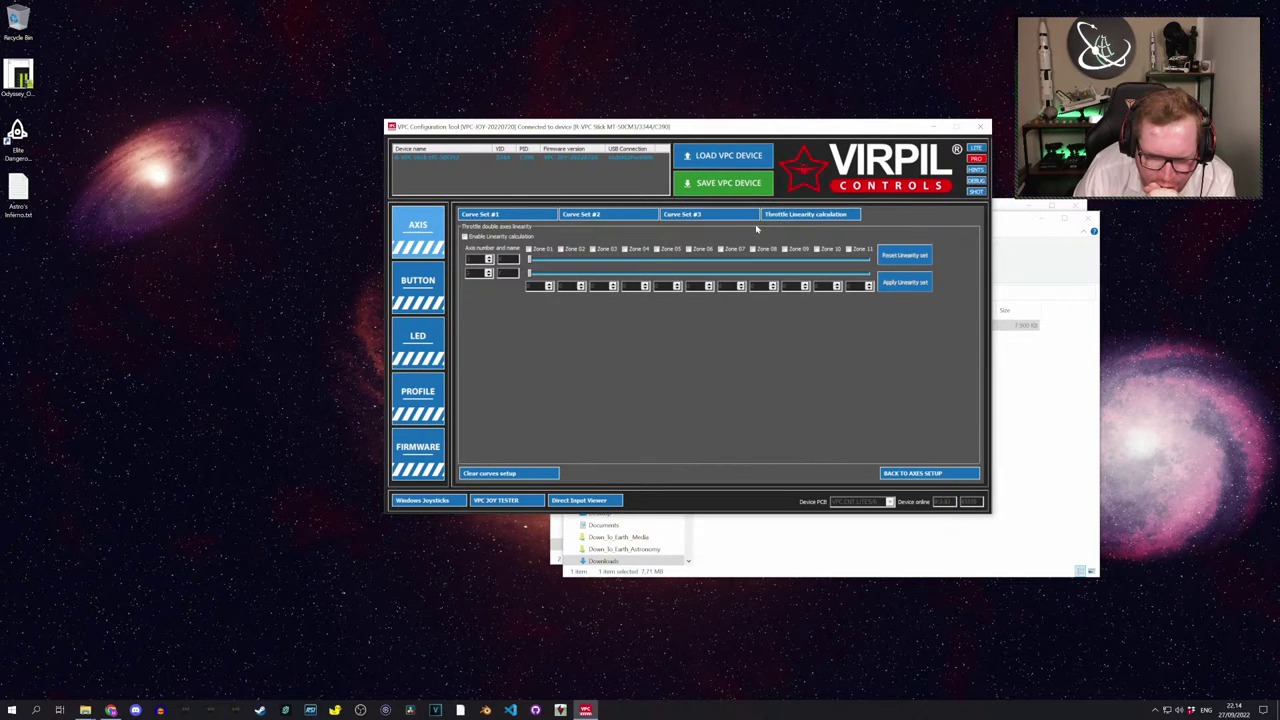
left_click(712, 214)
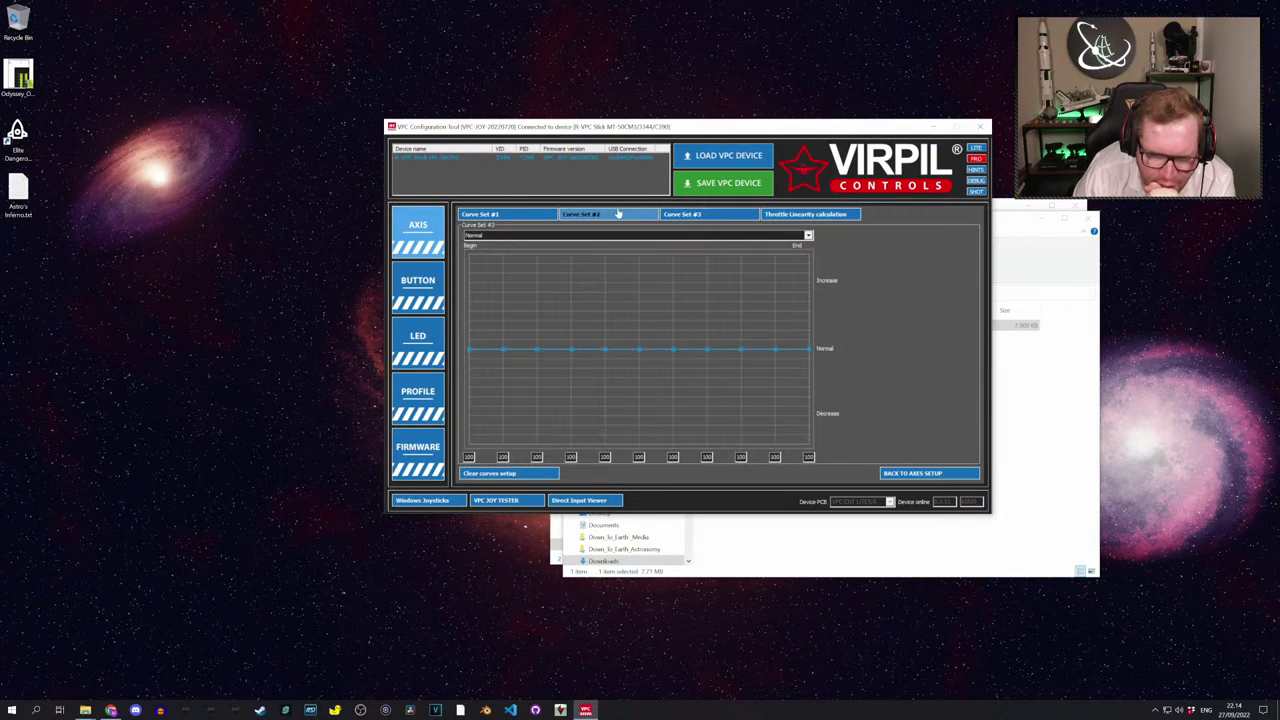
Try the Symmetrical type for Curve Set #1, moving the point just past the center and returning it to 100
left_click(505, 214)
left_click(508, 237)
left_click(502, 255)
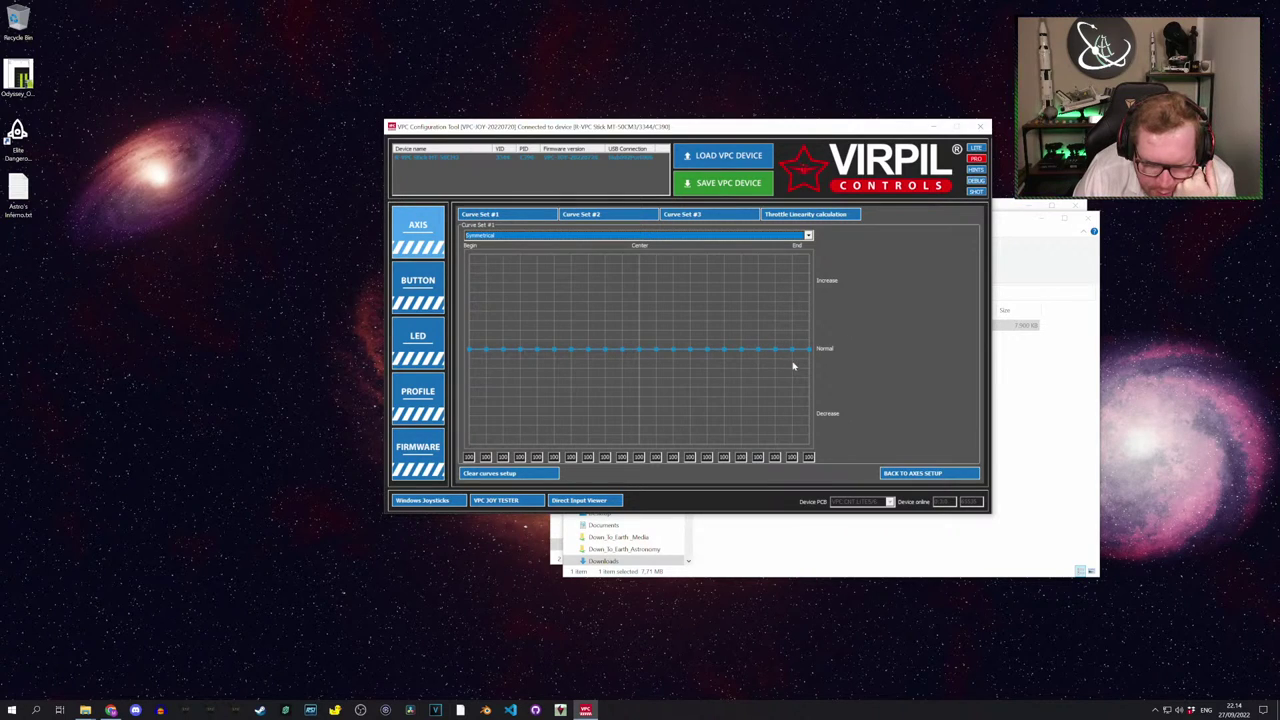
left_click(658, 350)
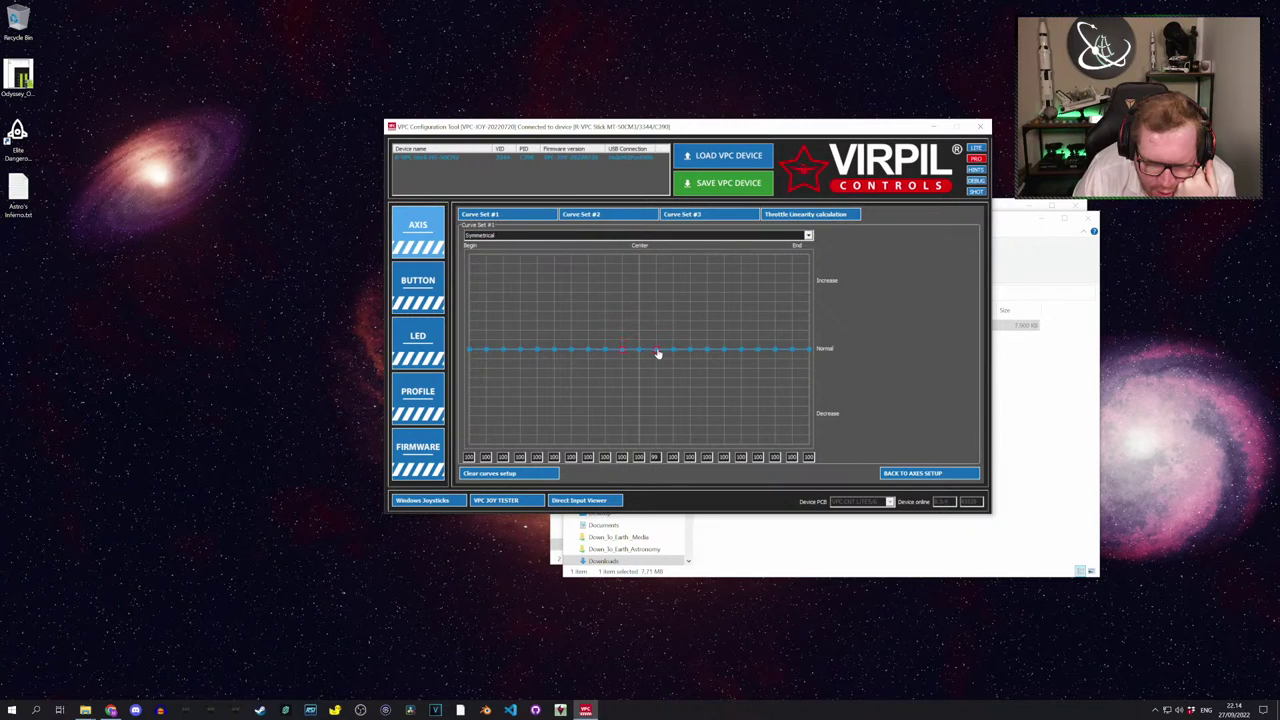
mouse_move(658, 350)
left_mouse_down()
mouse_move(671, 286)
mouse_move(654, 314)
mouse_move(650, 262)
mouse_move(652, 336)
left_mouse_up()
left_click_drag(648, 258, 649, 349)
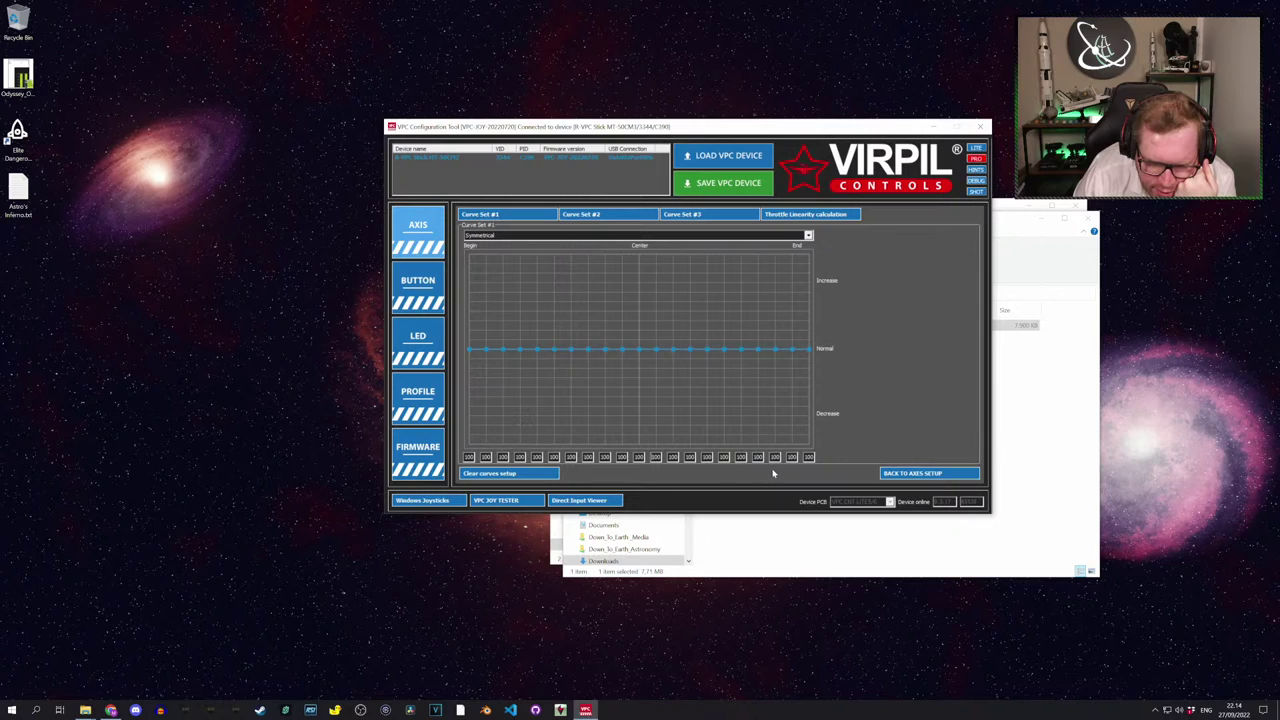
Revisit the type options of Curve Set #1 and return to the axes setup
left_click(560, 236)
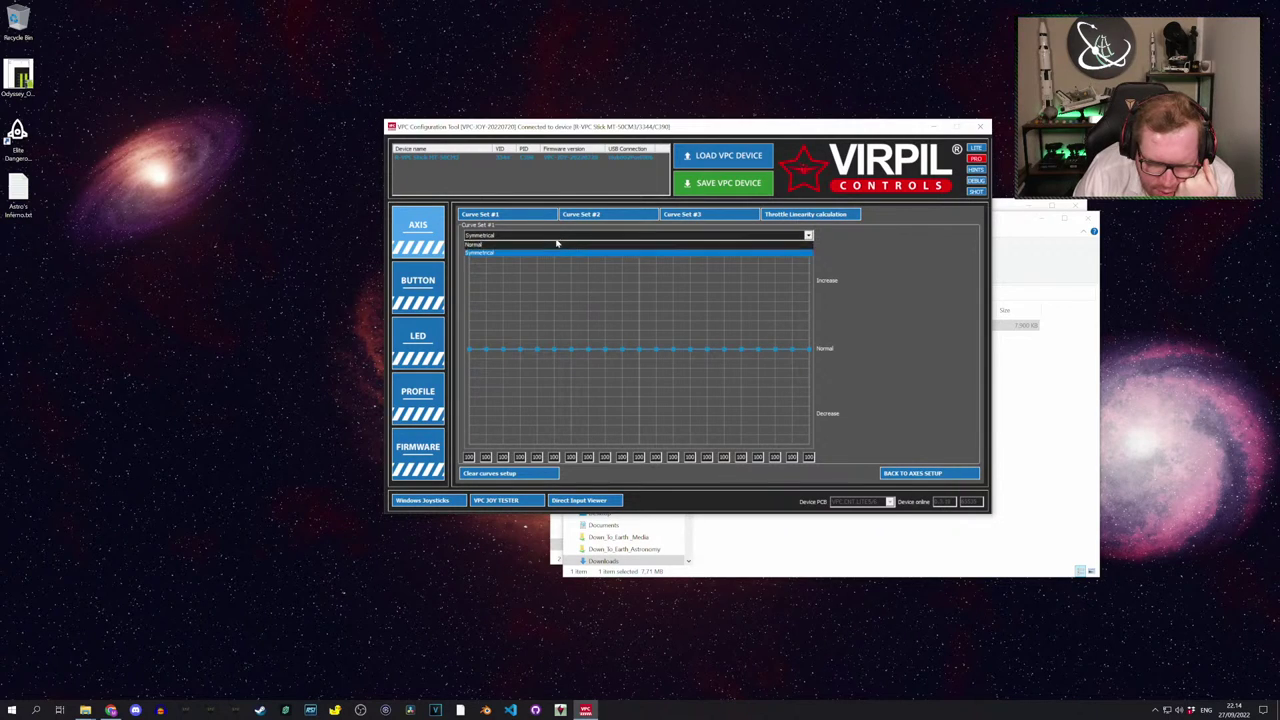
left_click(556, 249)
left_click(915, 474)
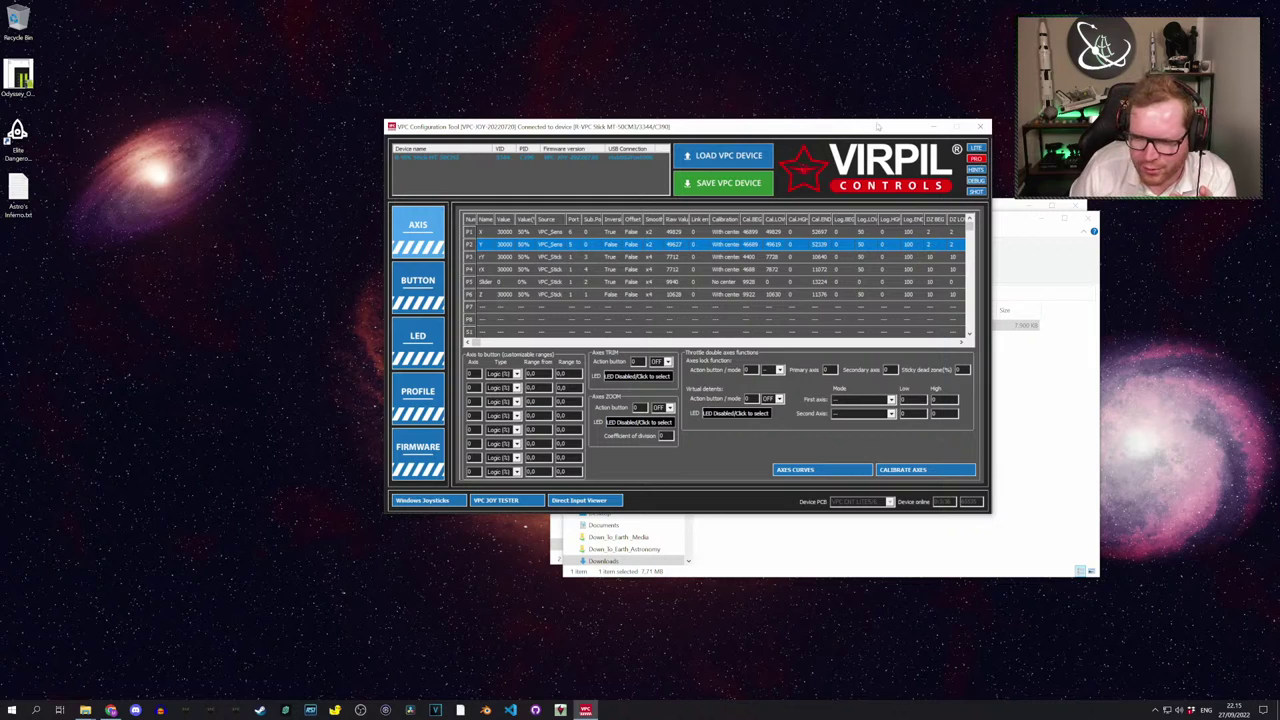
Examine the axis and profile pages in LITE mode and switch back to PRO mode
left_click_drag(877, 127, 797, 136)
left_click(895, 159)
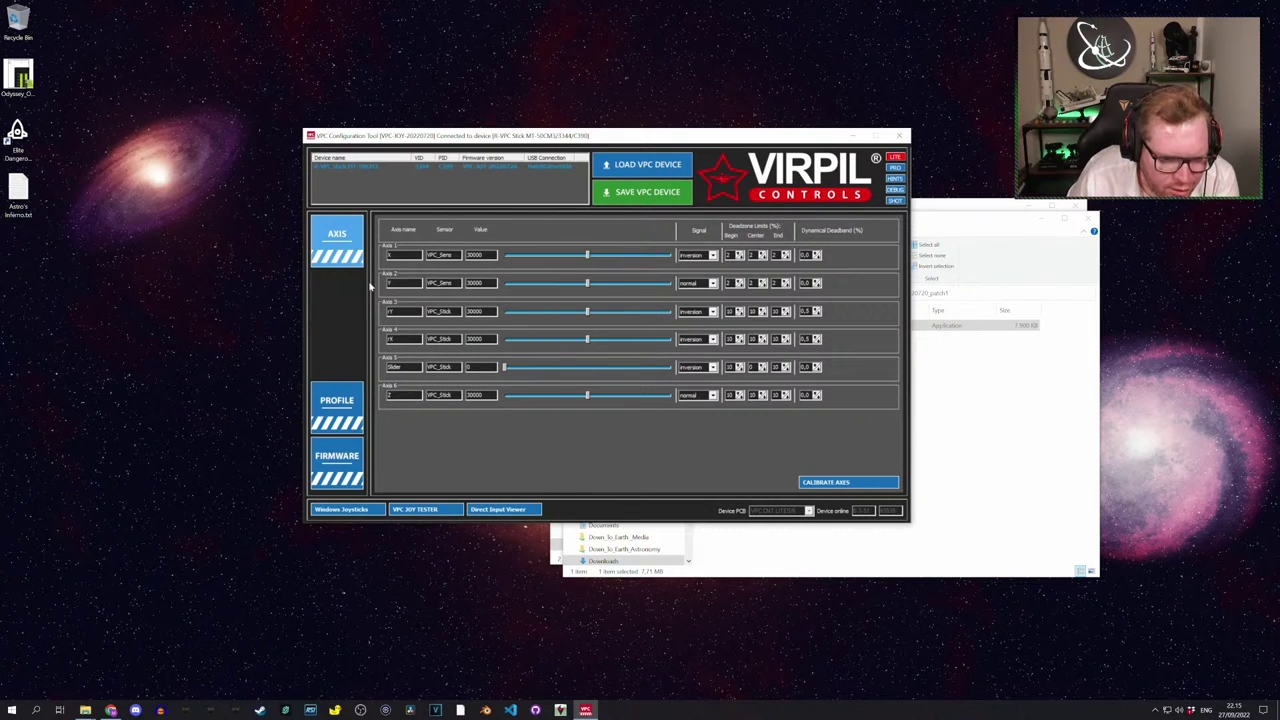
left_click(337, 405)
left_click(337, 240)
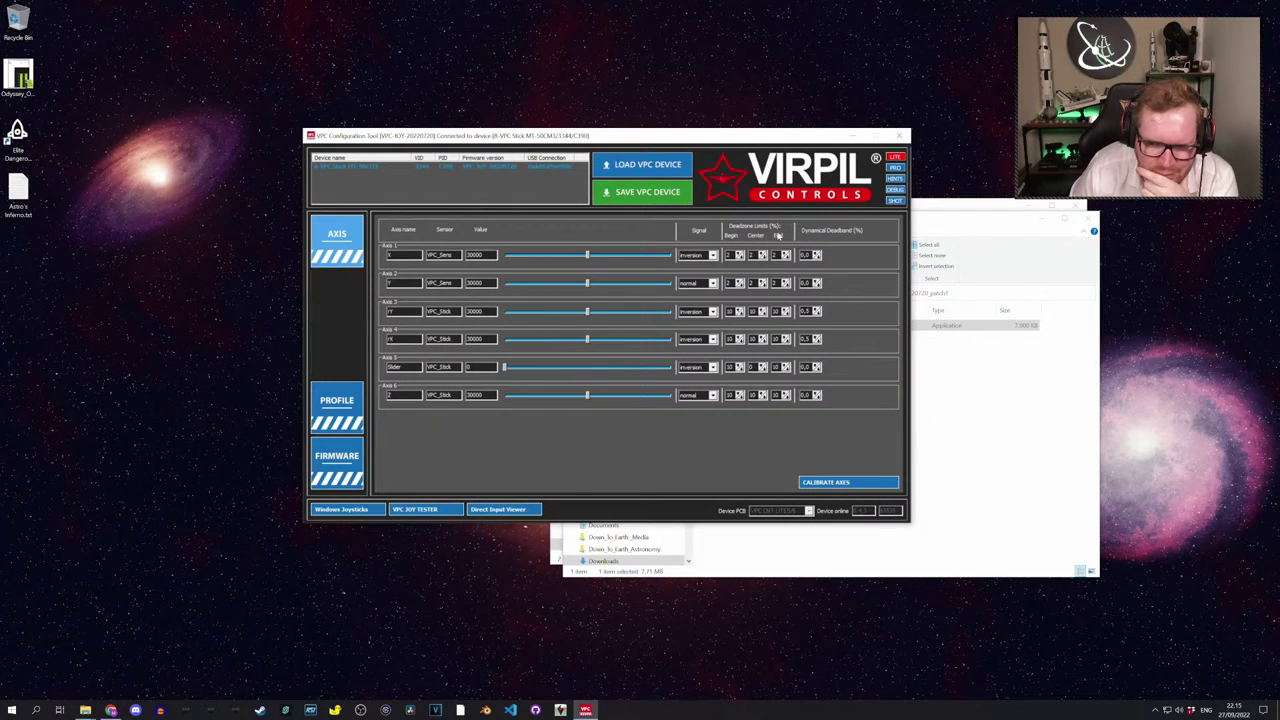
left_click(894, 167)
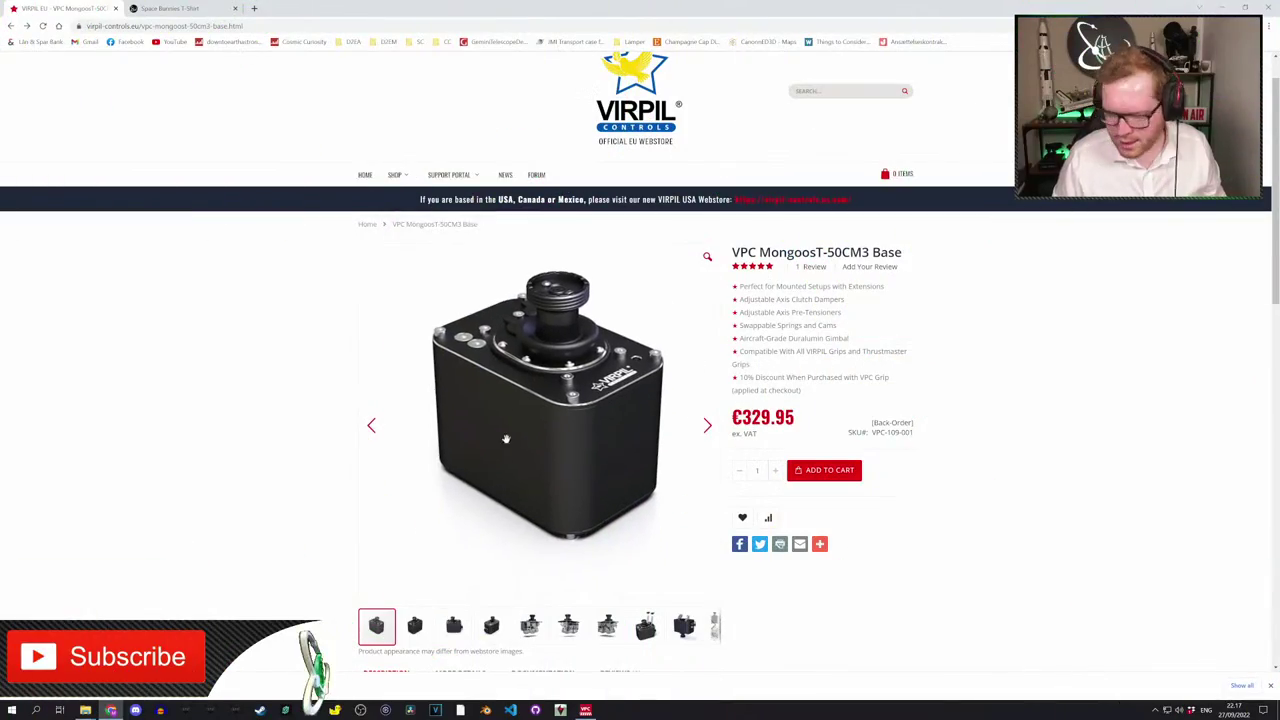
View the second to fourth product photos of the VPC MongoosT-50CM3 Base, enlarging the one that shows its connectors
left_click(416, 630)
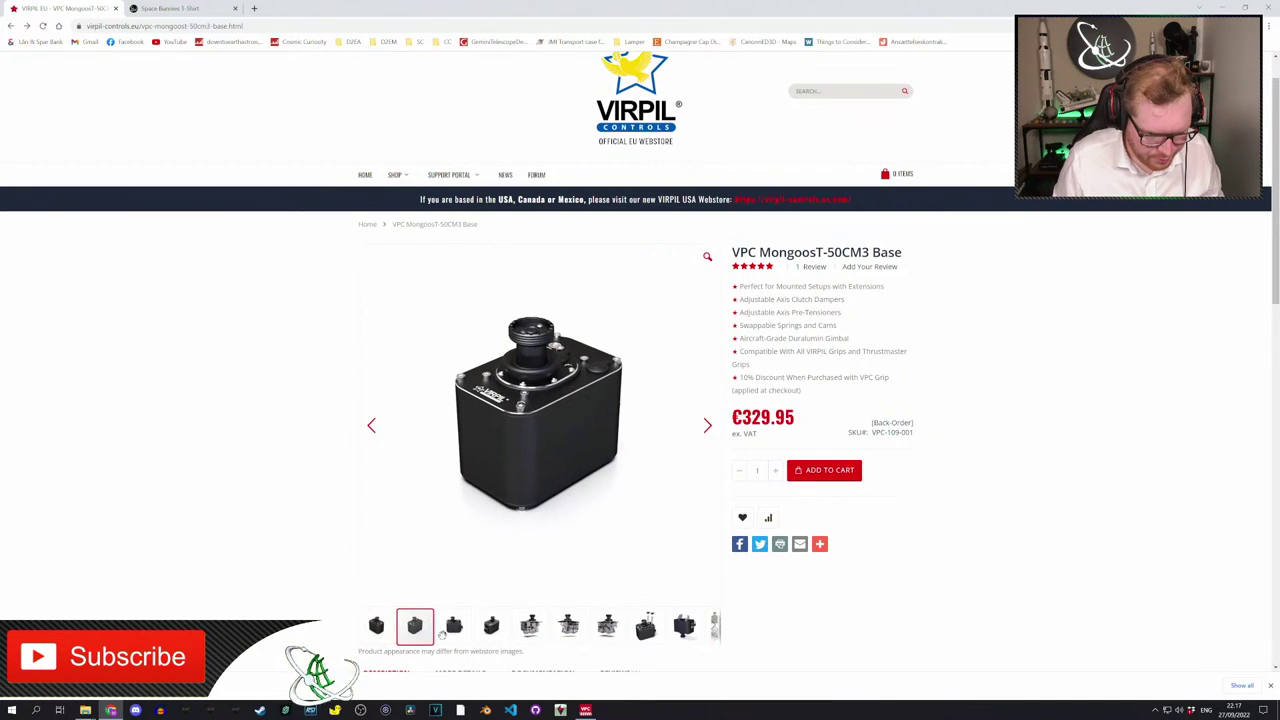
left_click(455, 632)
left_click(490, 628)
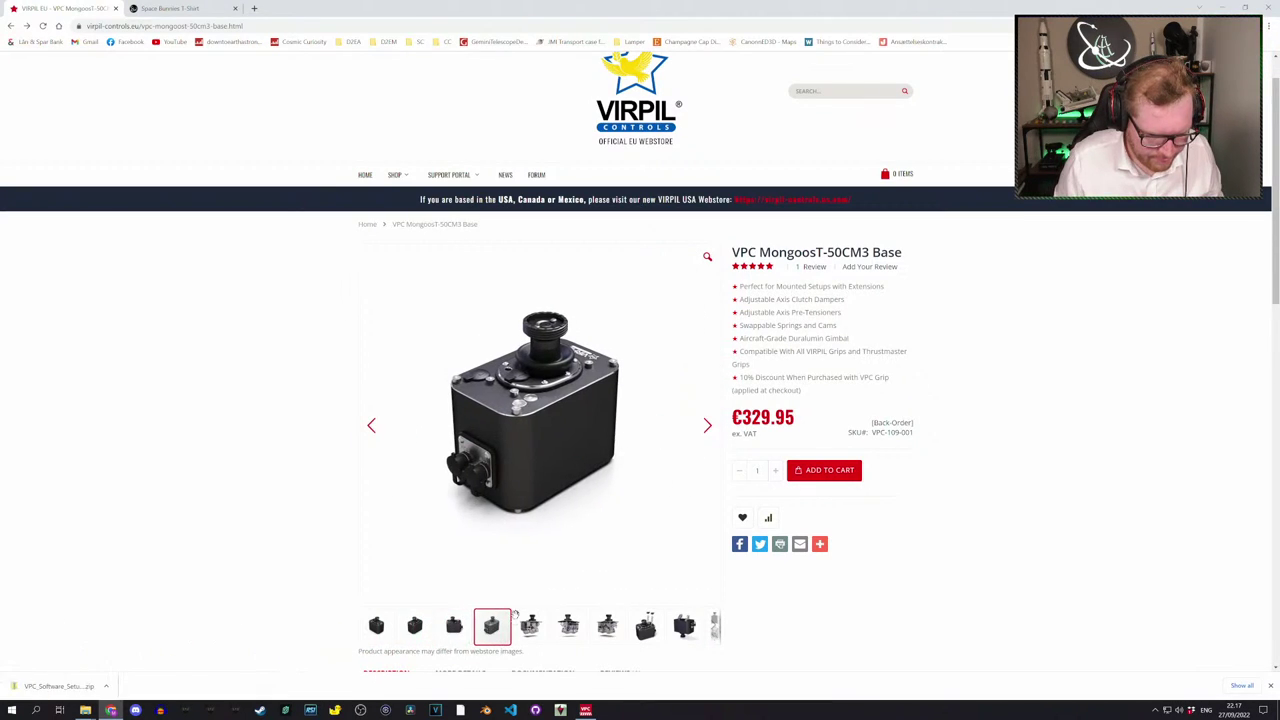
left_click_drag(475, 387, 500, 387)
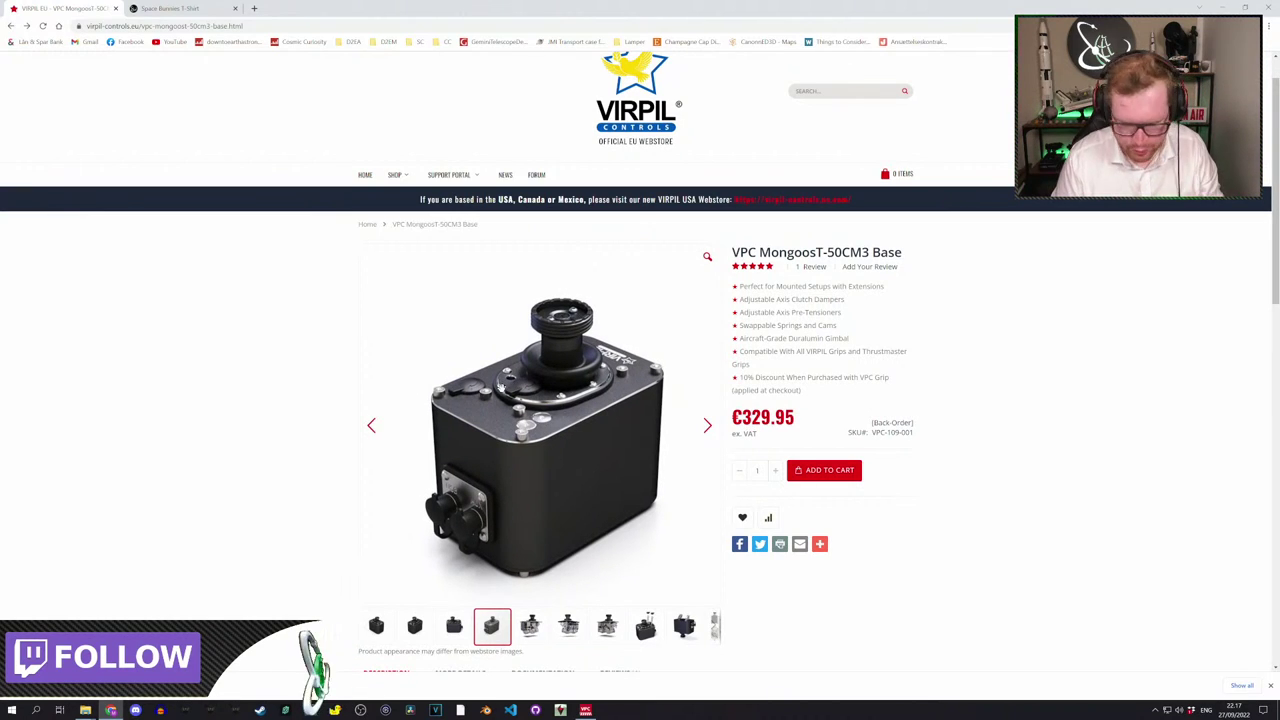
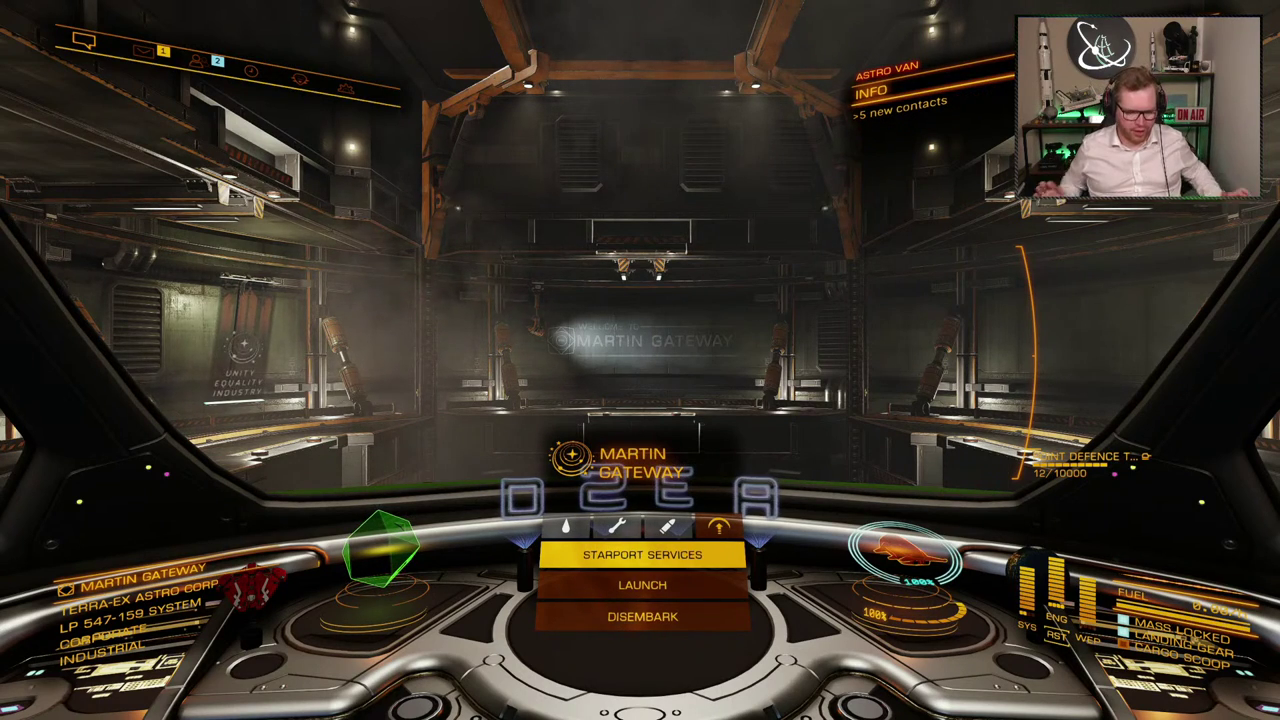
Open the general controls in the Elite Dangerous options and expand the Interface Mode bindings
key("Escape")
left_click(195, 337)
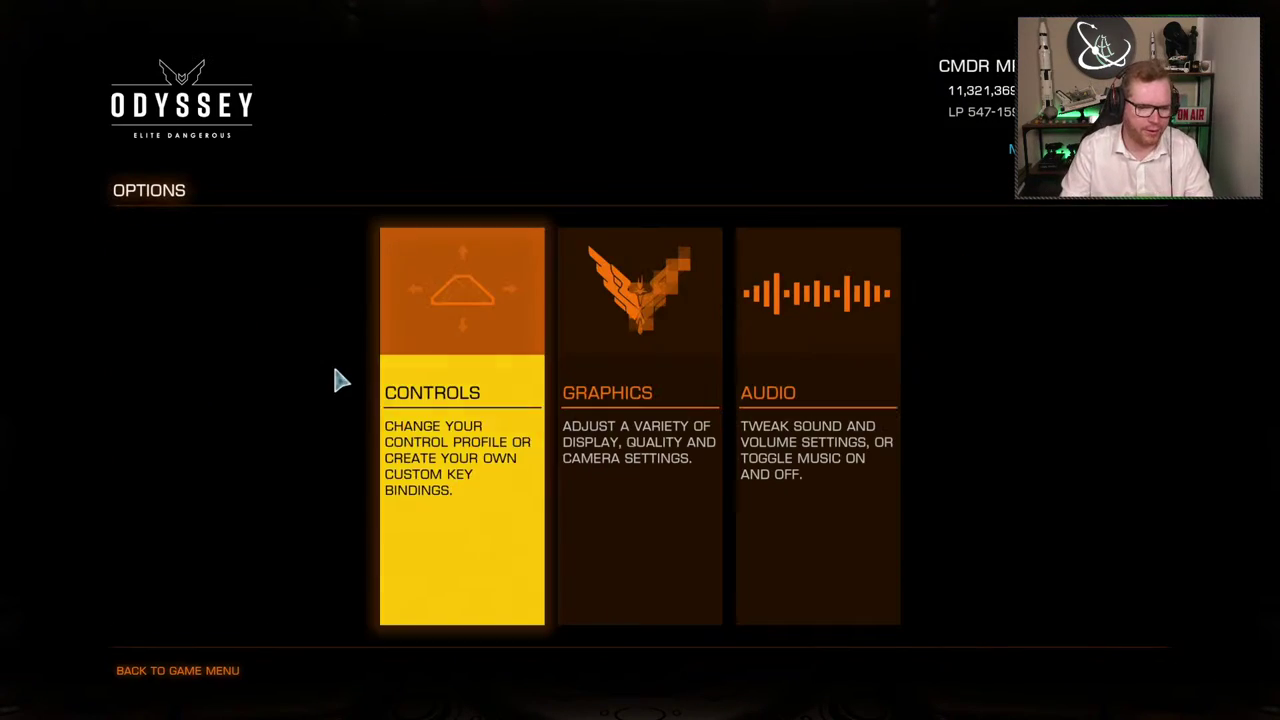
left_click(474, 371)
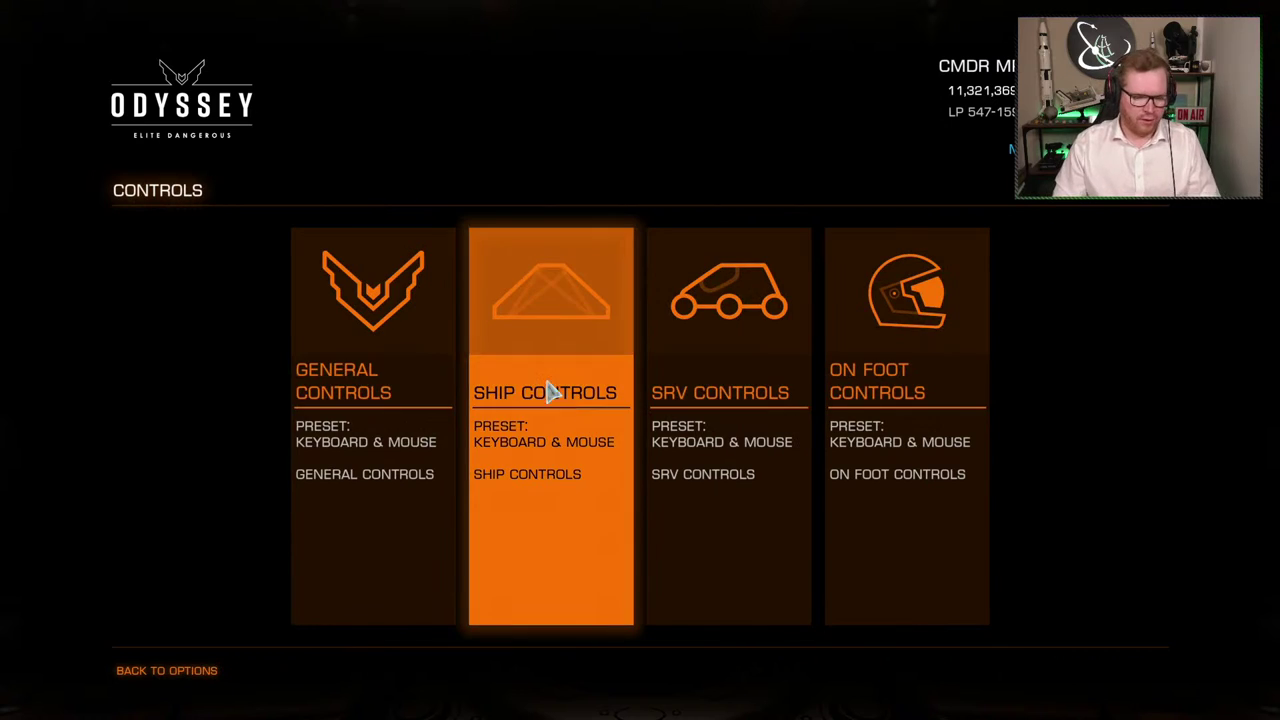
left_click(423, 356)
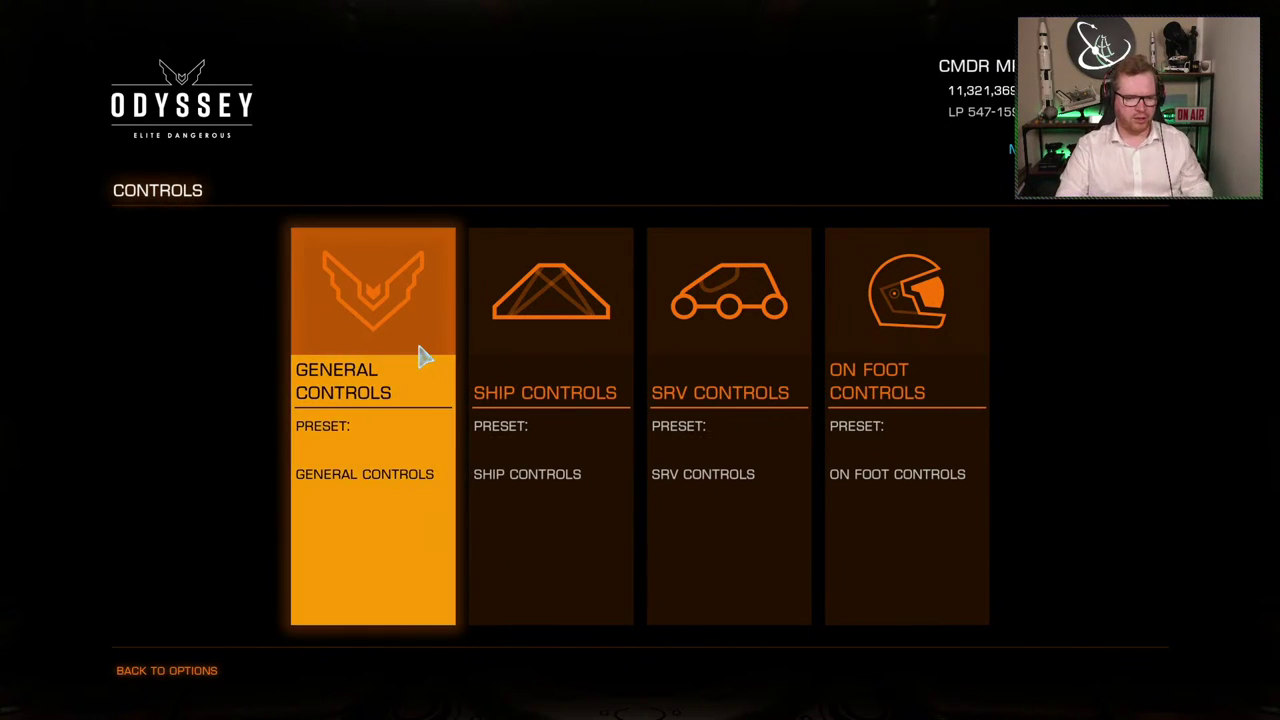
left_click(290, 250)
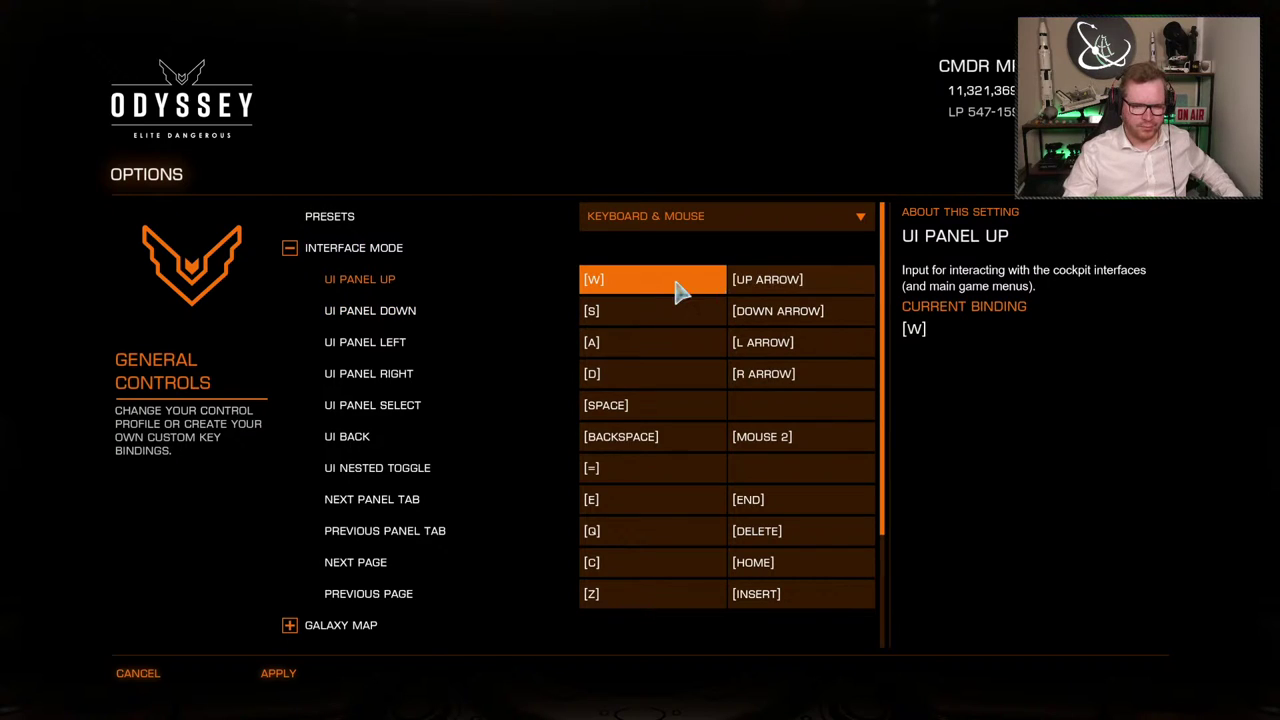
Review the available control presets and the existing general control bindings
left_click(655, 224)
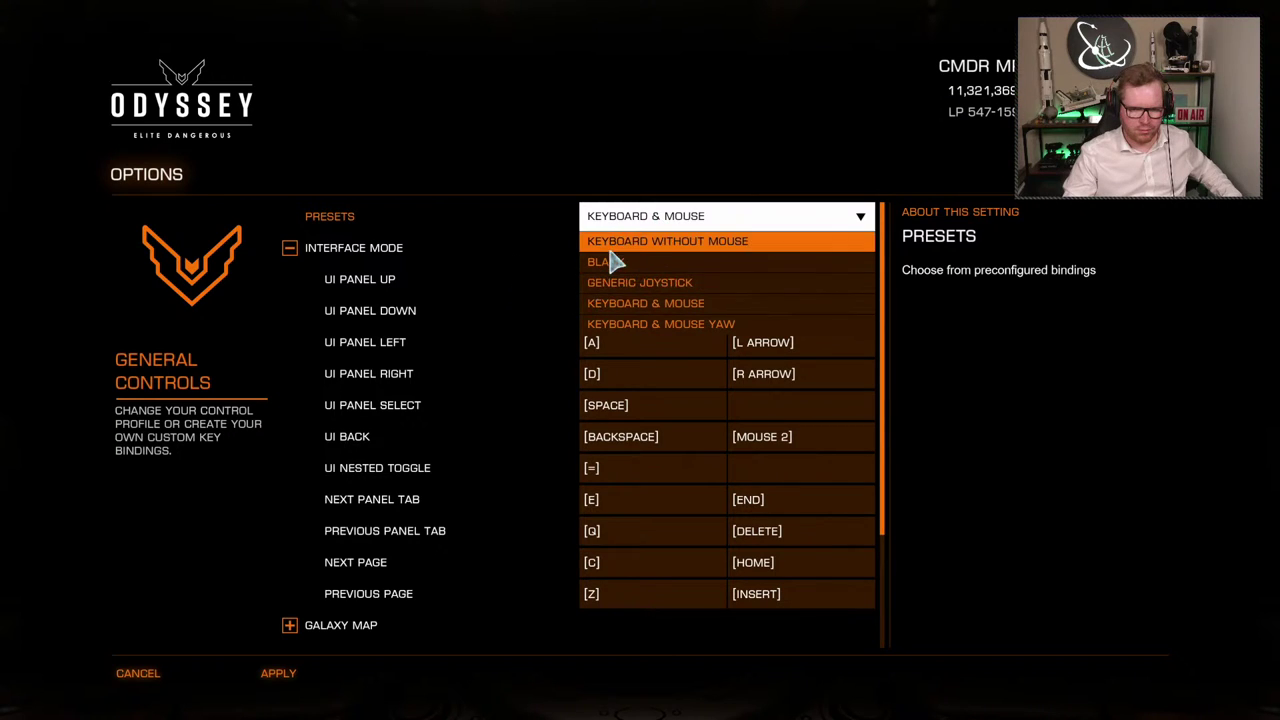
left_click(480, 247)
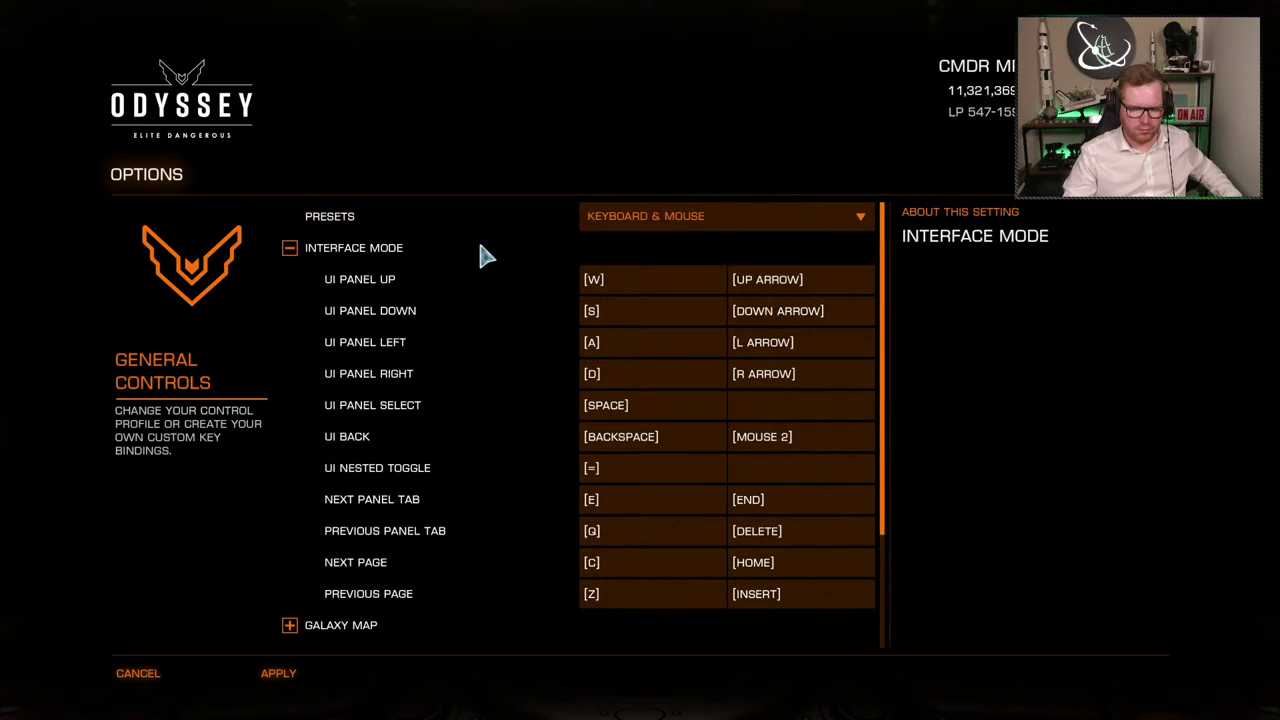
scroll(543, 300, "down", 4)
scroll(549, 308, "up", 5)
Compare the Blank and Generic Joystick presets for the general controls and settle on Blank
left_click(678, 226)
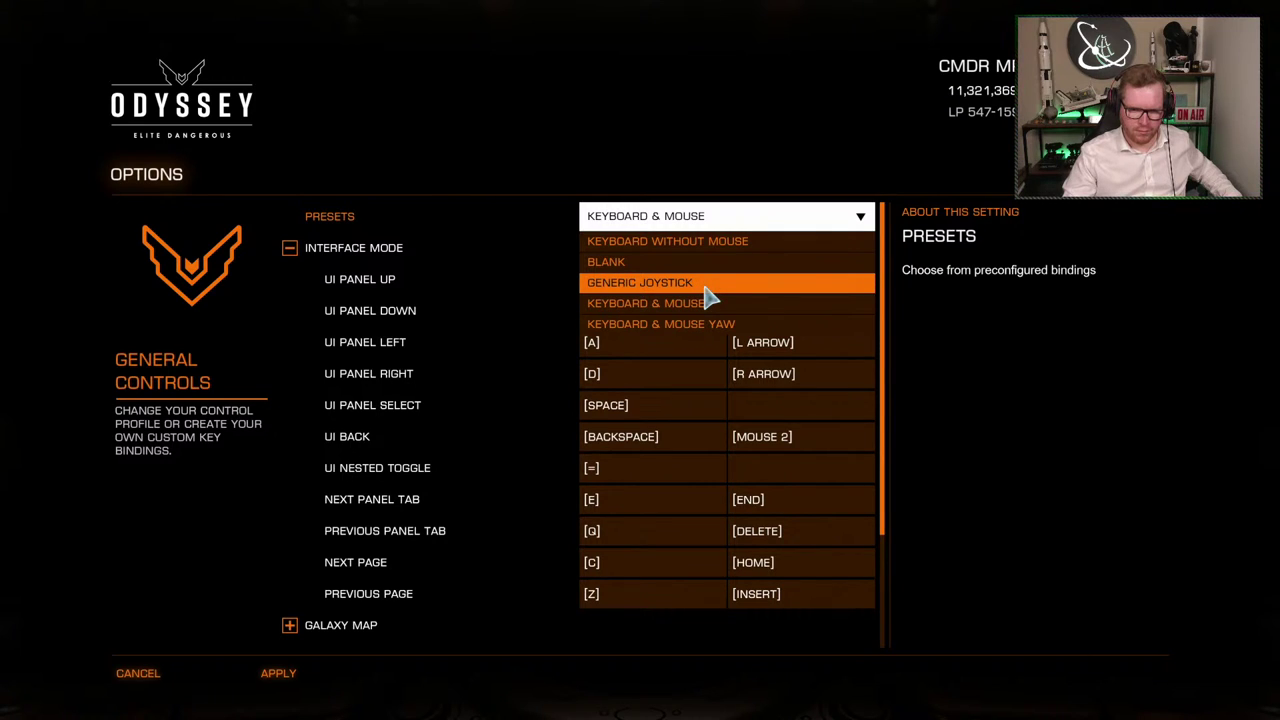
left_click(697, 264)
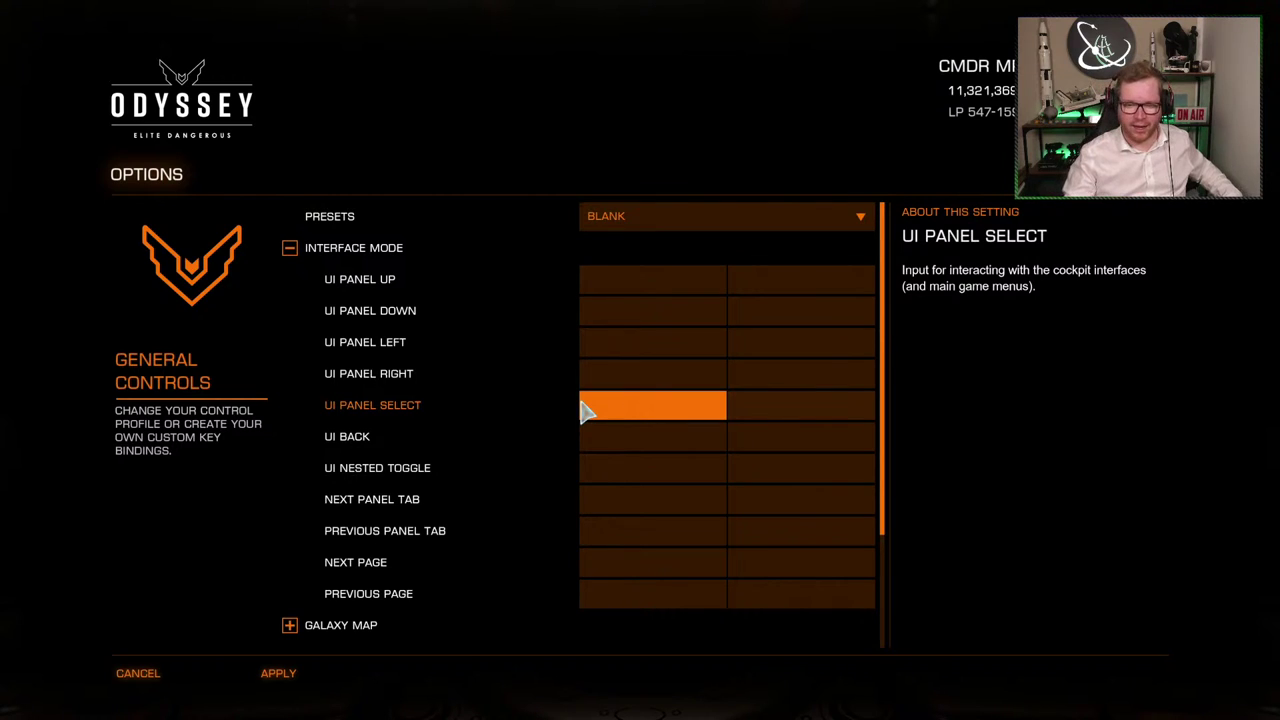
left_click(650, 225)
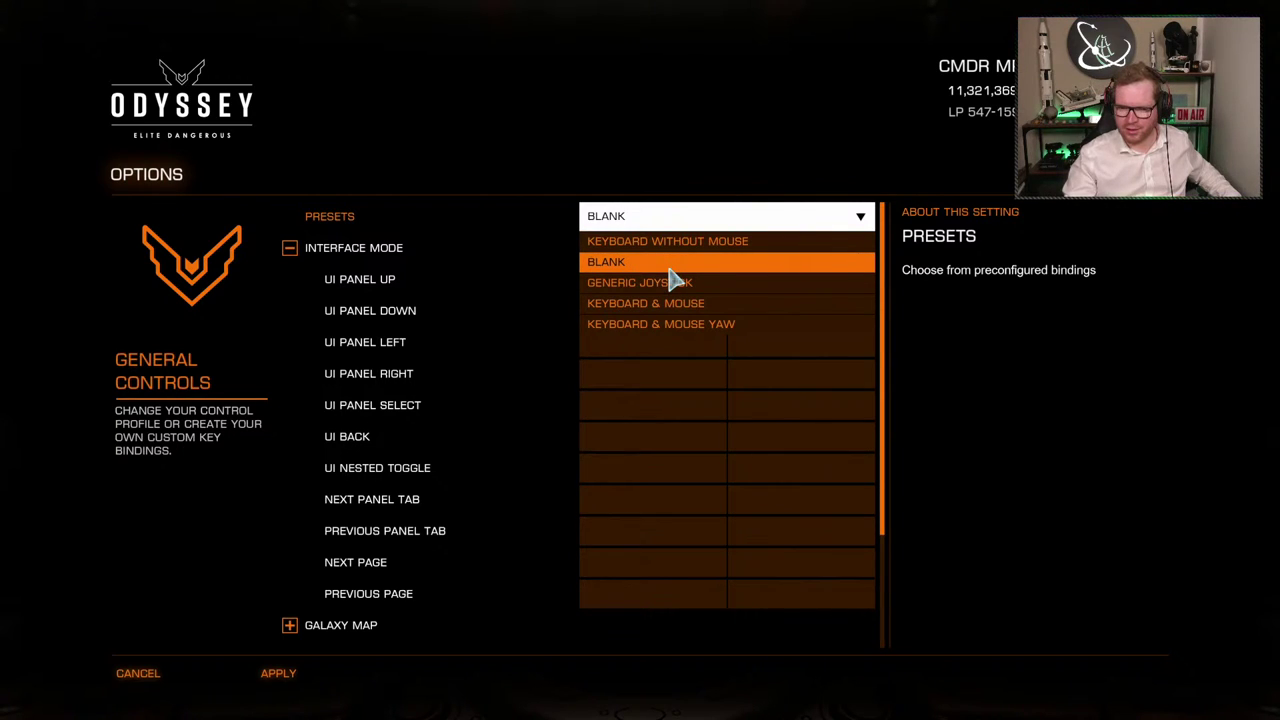
left_click(696, 285)
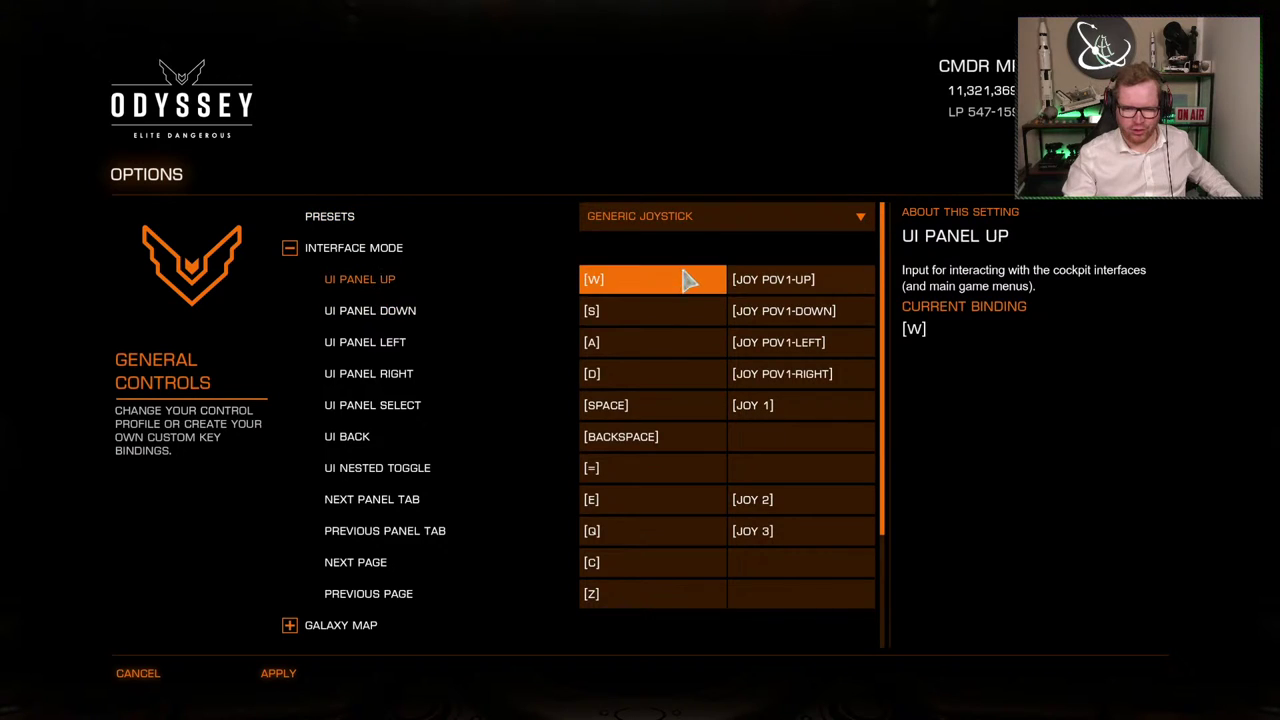
left_click(700, 228)
left_click(686, 263)
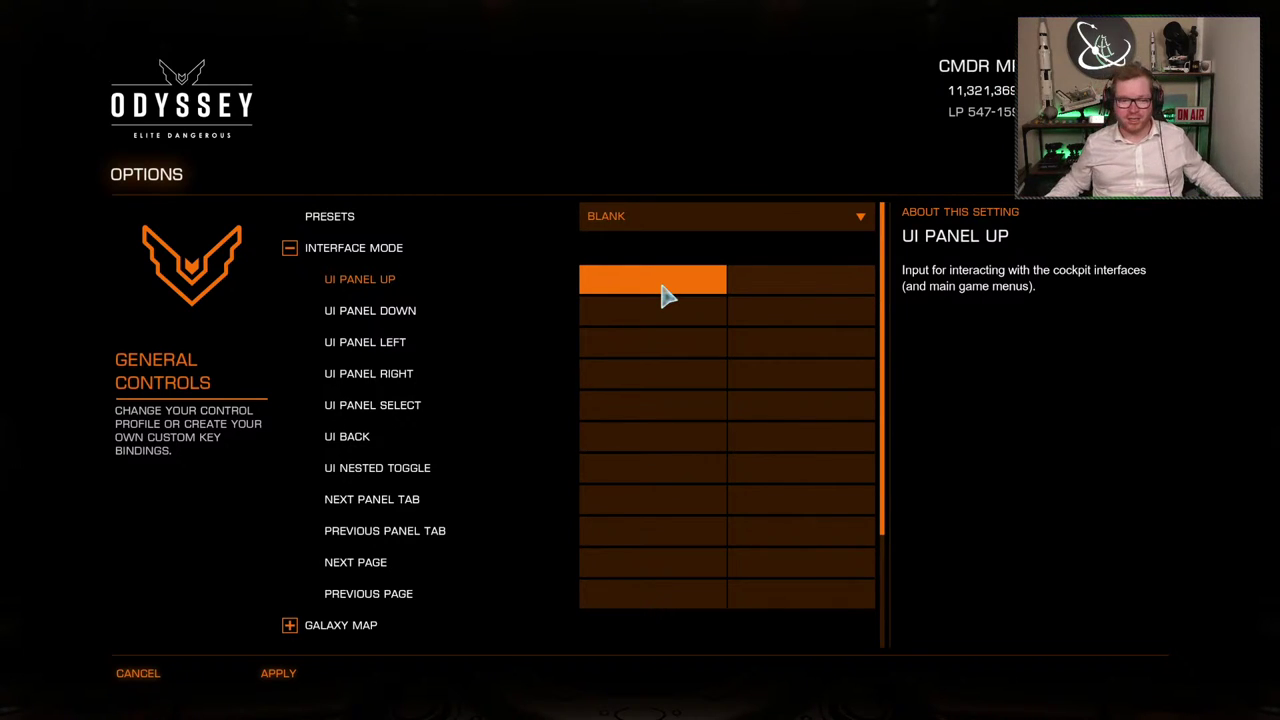
Bind UI Panel Up to JOY 15, Down to JOY 17, Left to JOY 16 and Right to JOY 18
left_click(666, 294)
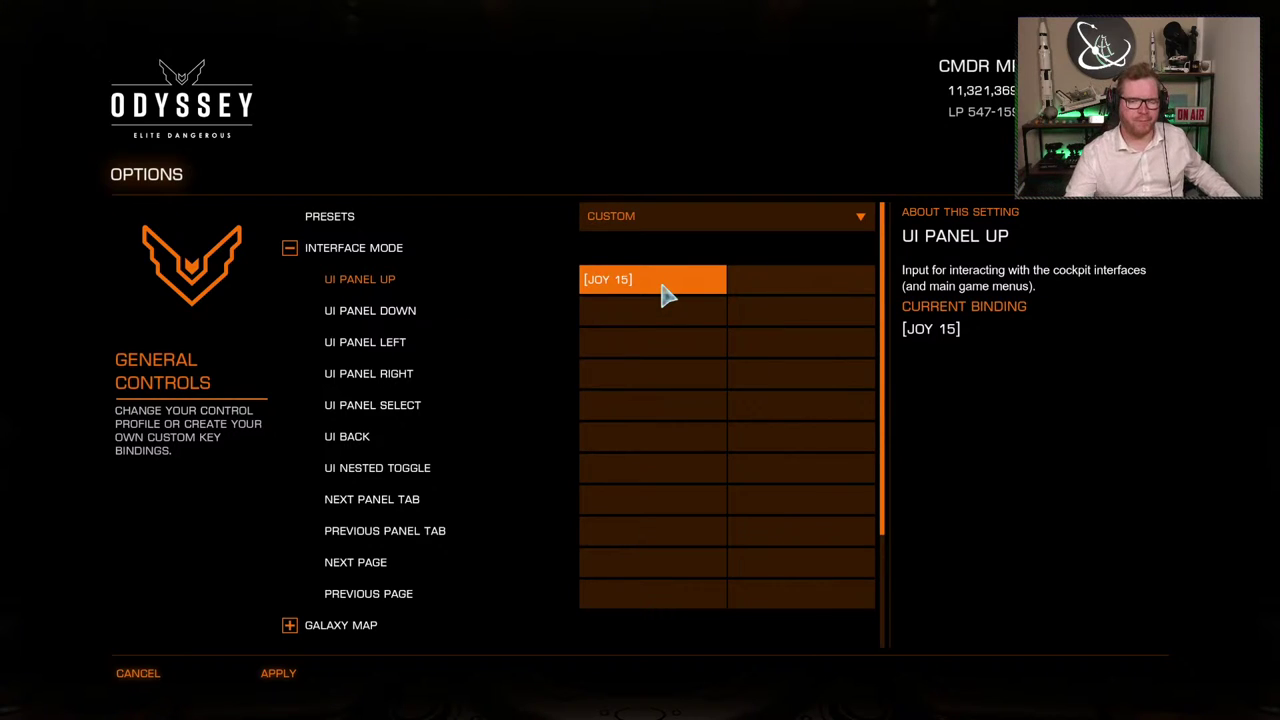
left_click(620, 310)
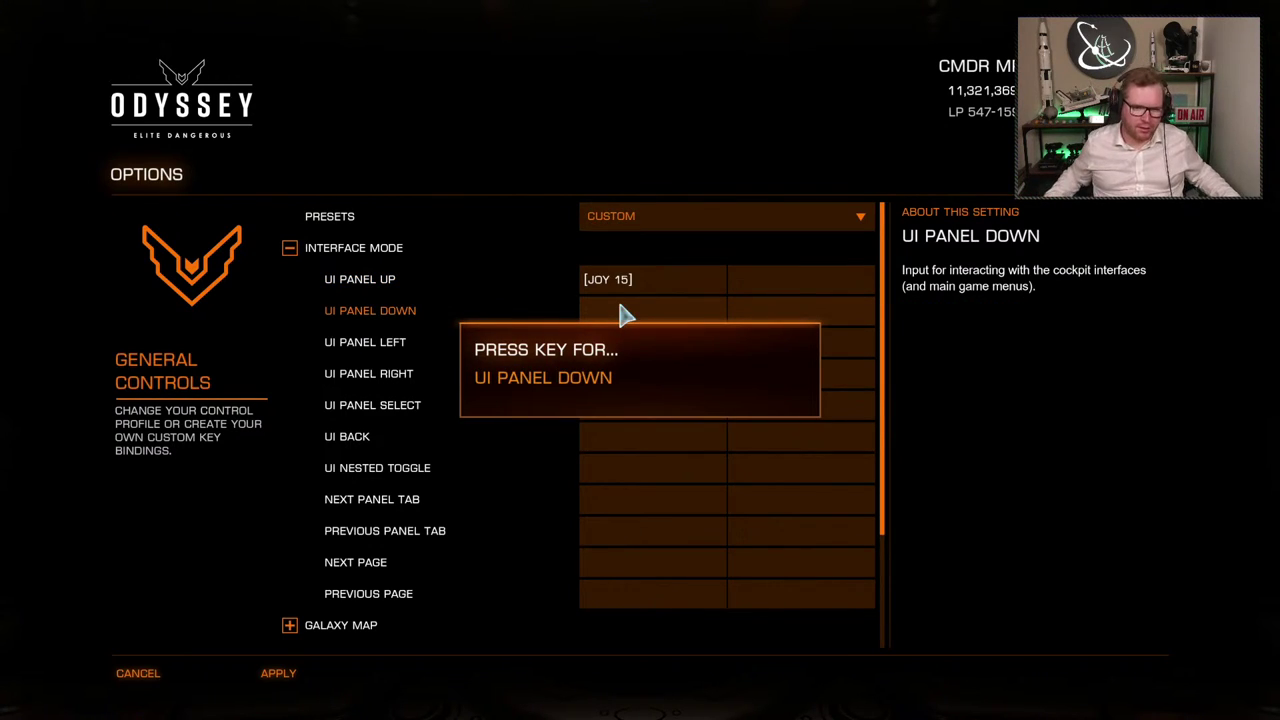
left_click(638, 342)
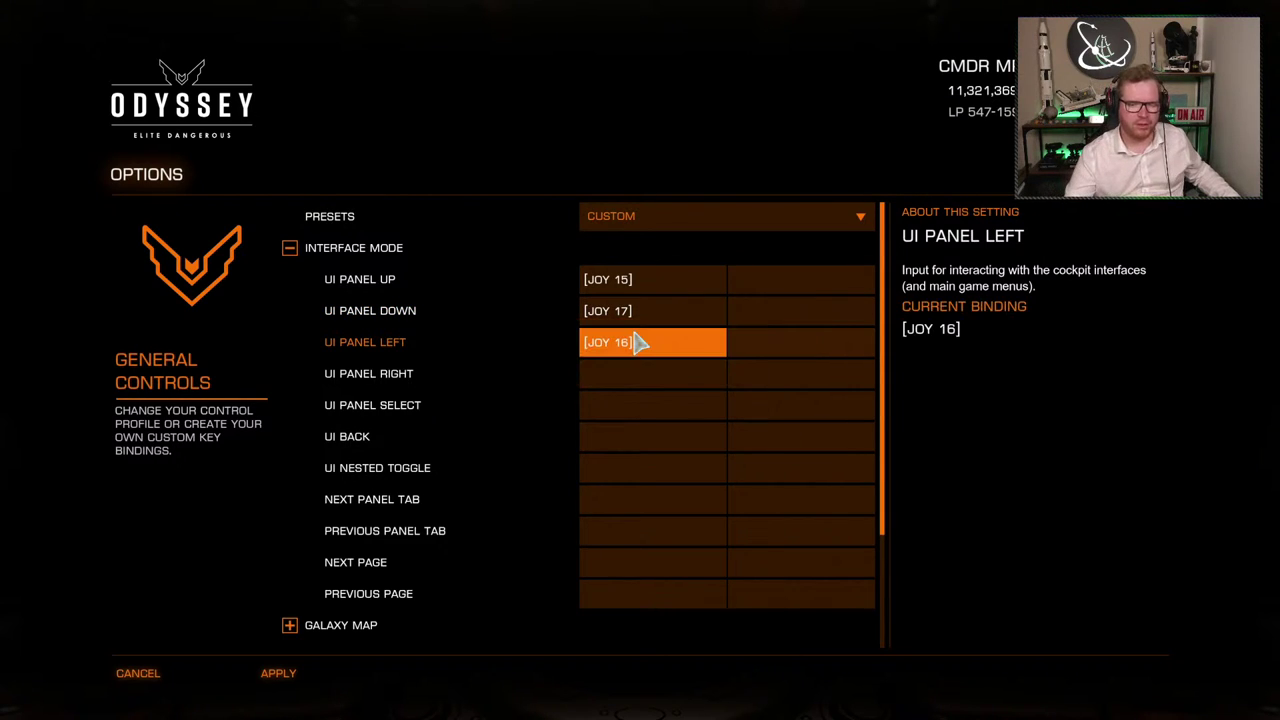
left_click(636, 376)
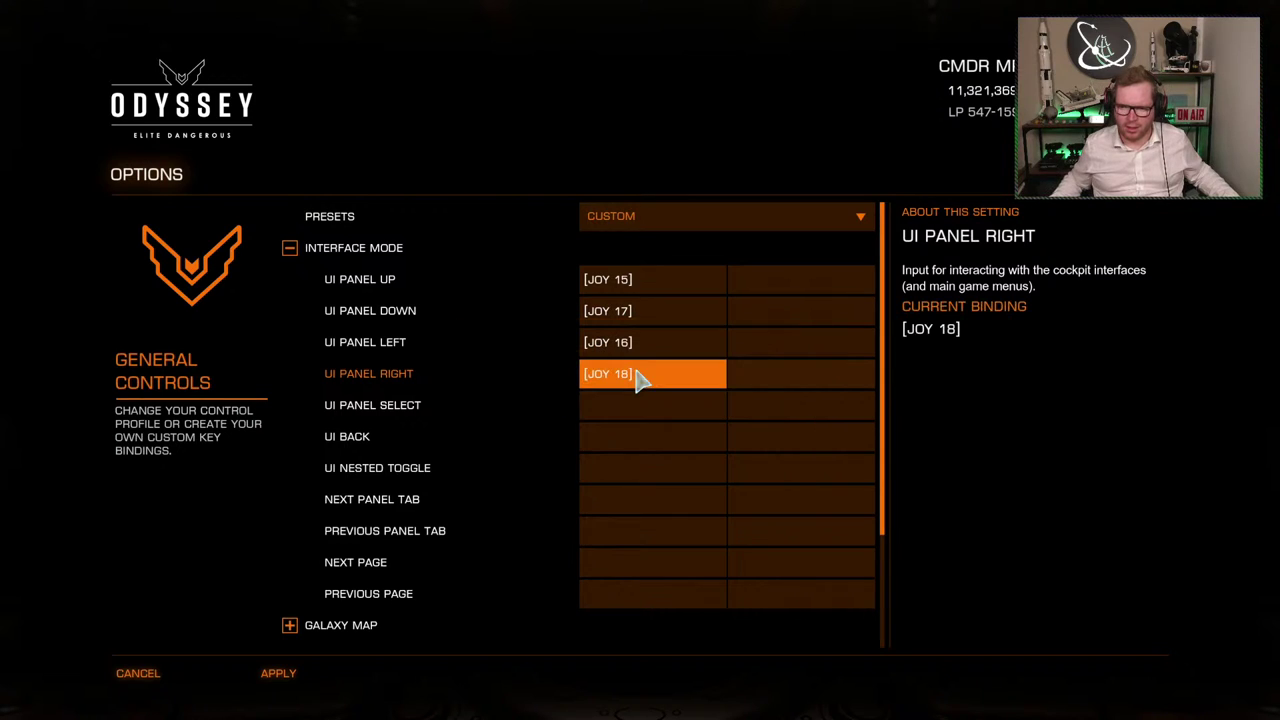
Bind UI Panel Select to JOY 13, UI Back to JOY 7, Next Panel Tab to JOY 12 and Previous Panel Tab to JOY 10, and apply
left_click(610, 217)
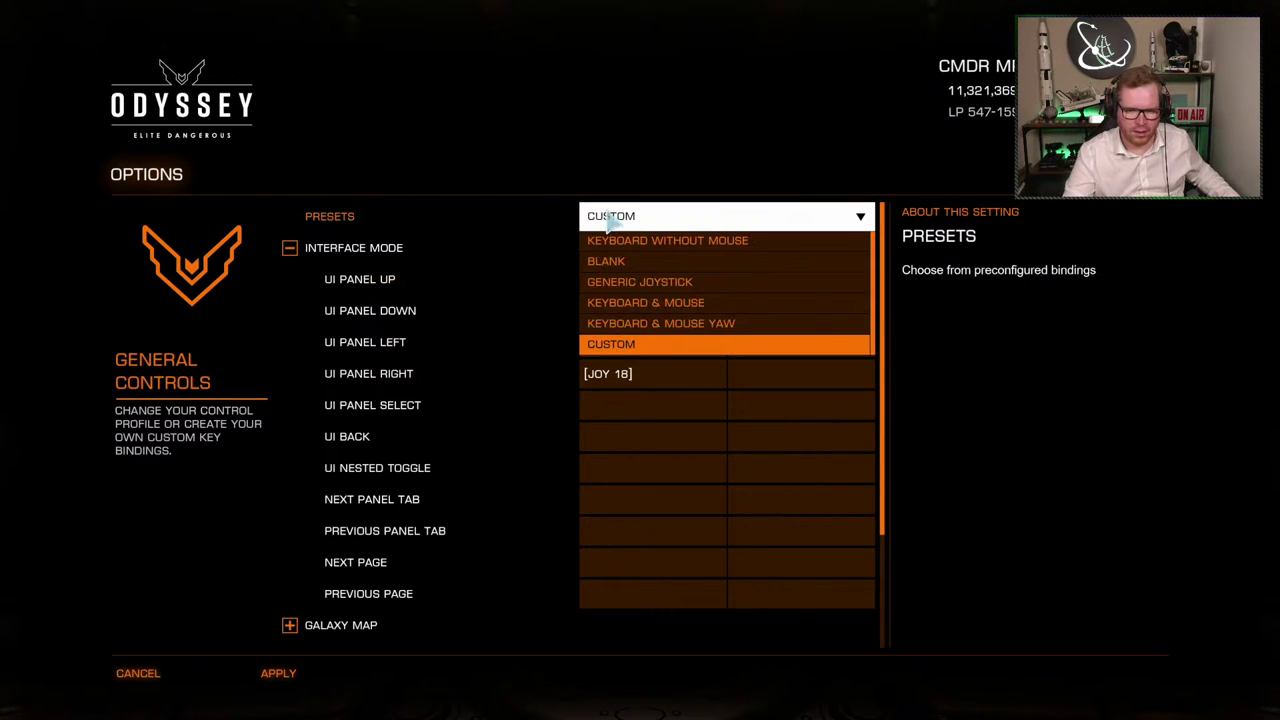
left_click(457, 258)
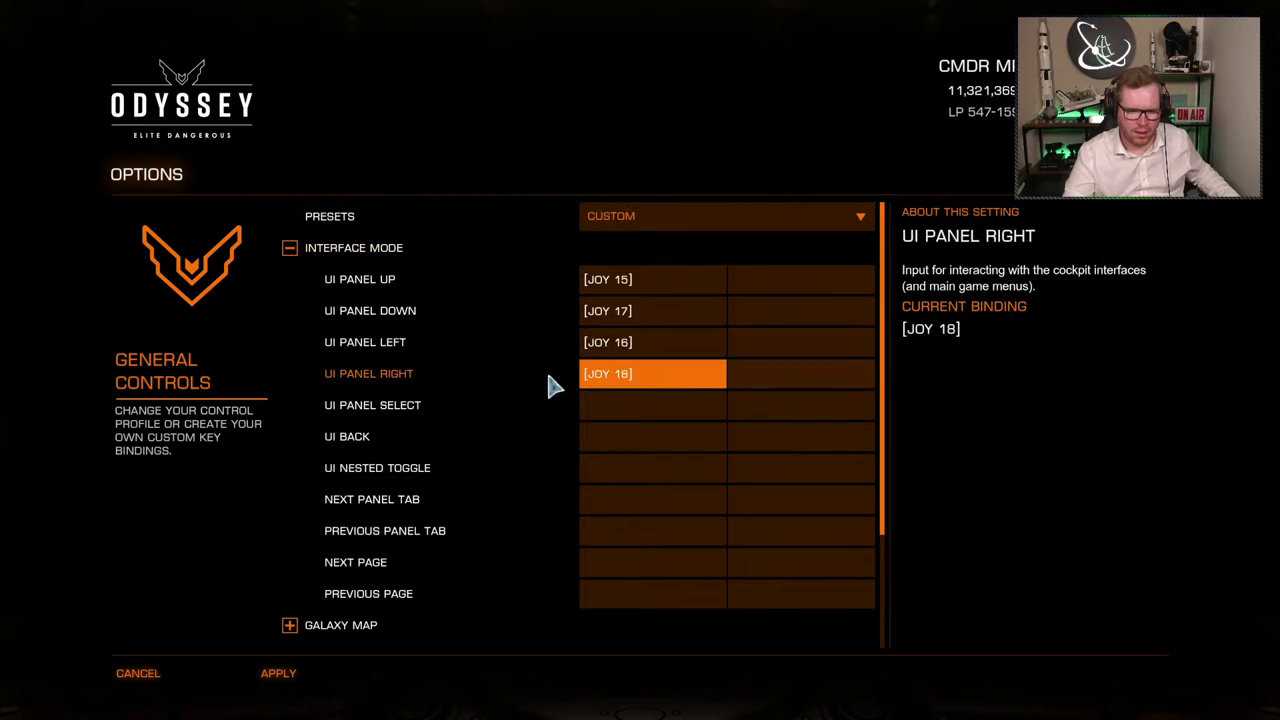
left_click(641, 408)
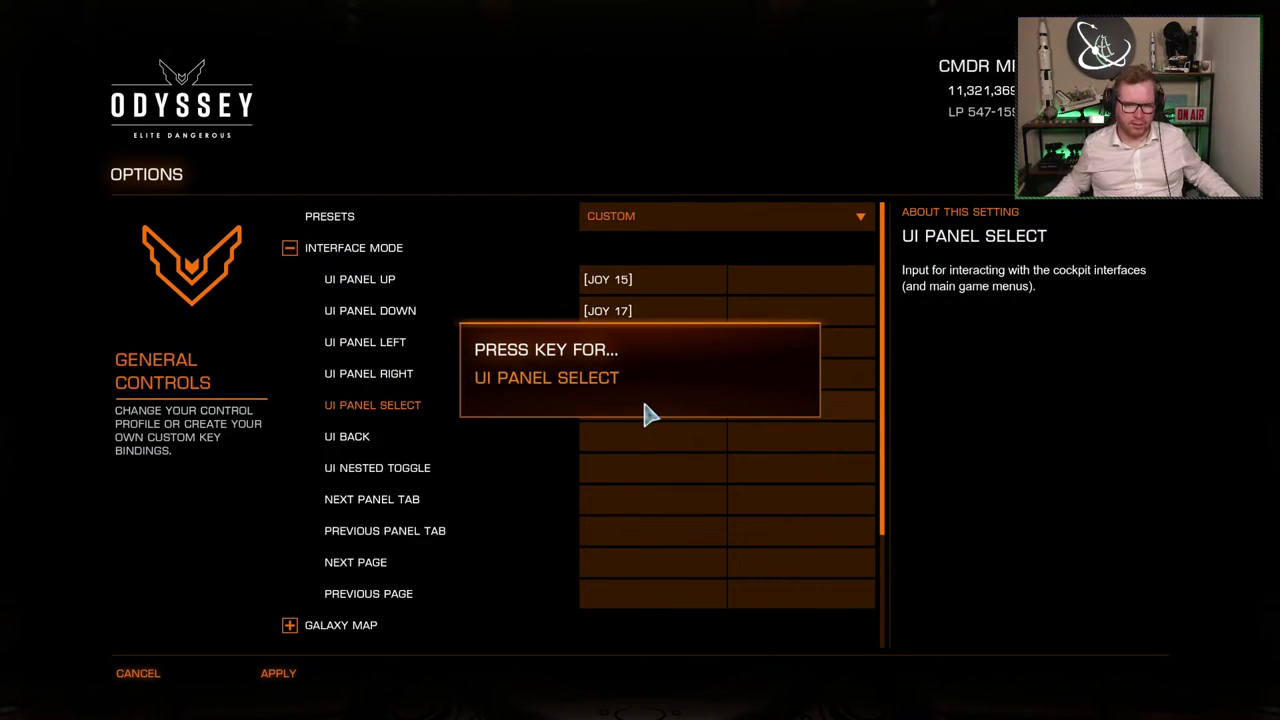
left_click(629, 440)
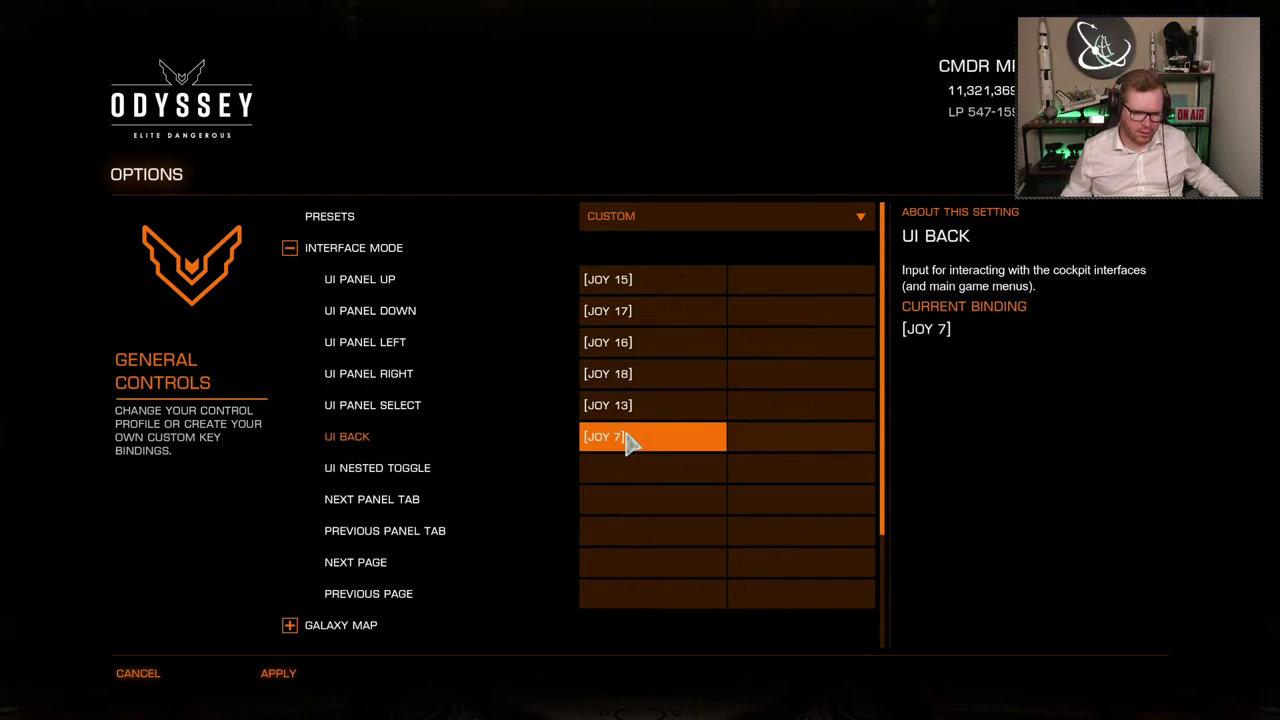
left_click(605, 500)
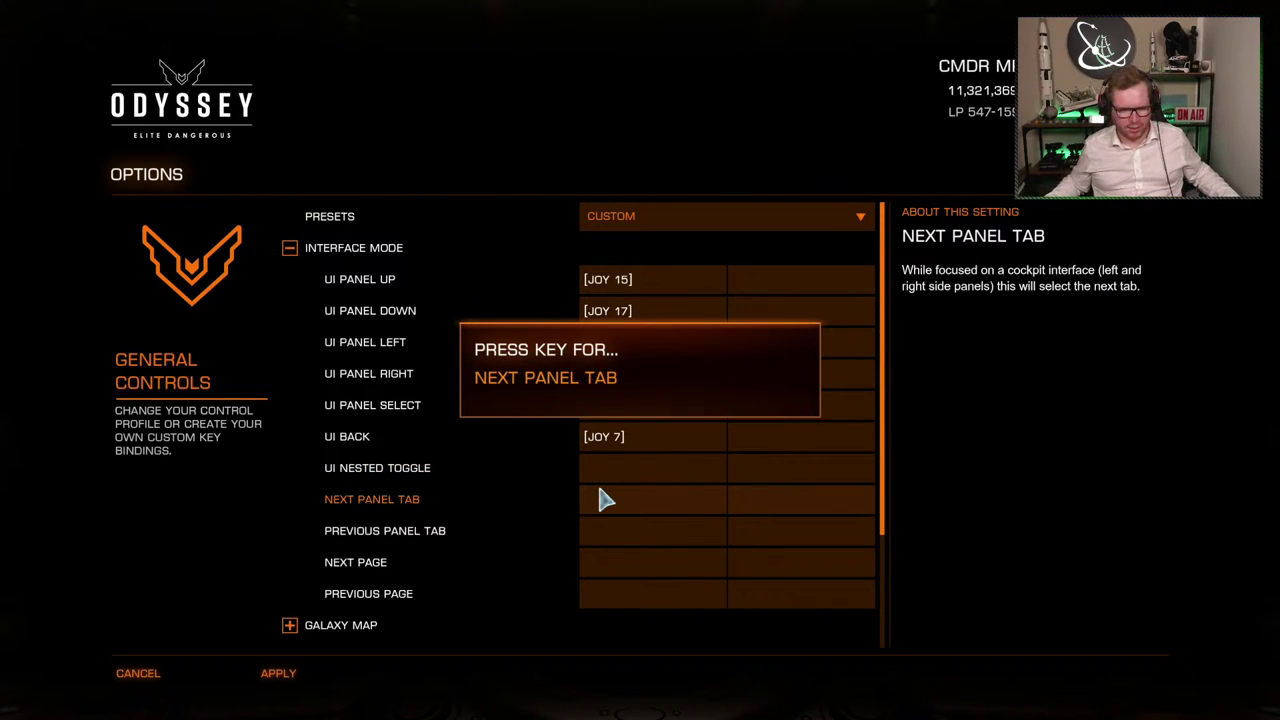
left_click(640, 533)
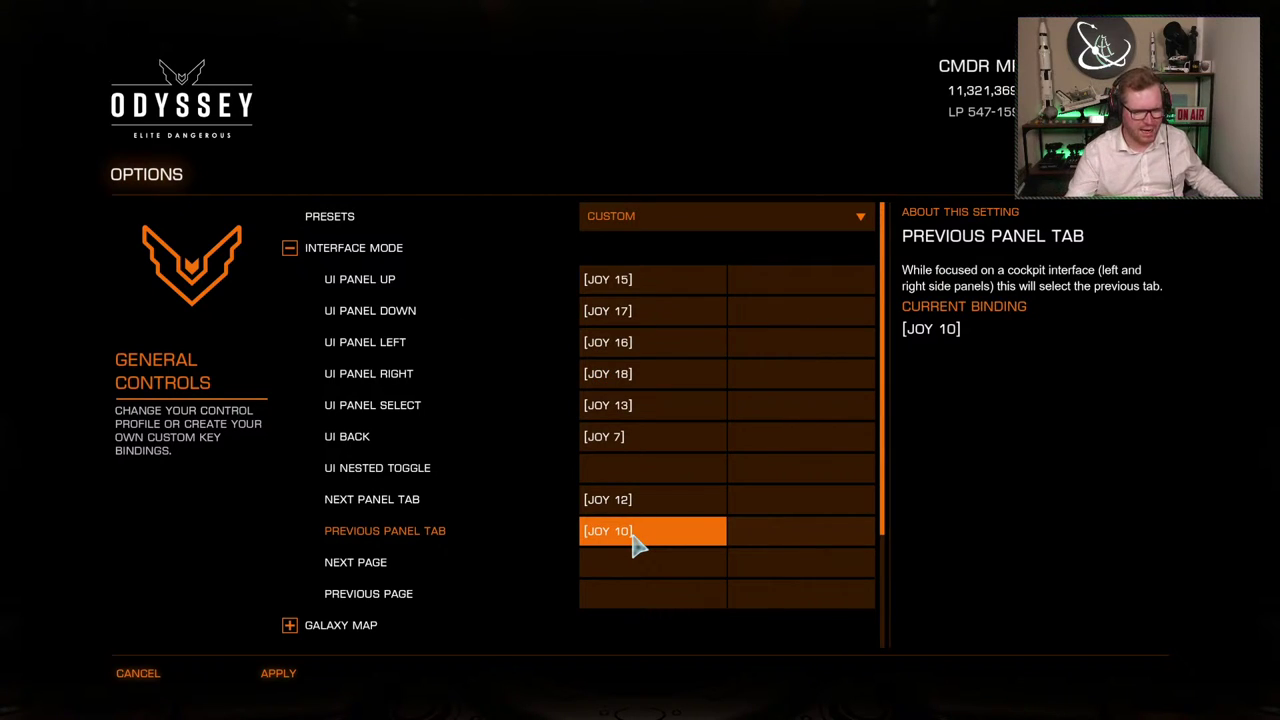
left_click(337, 680)
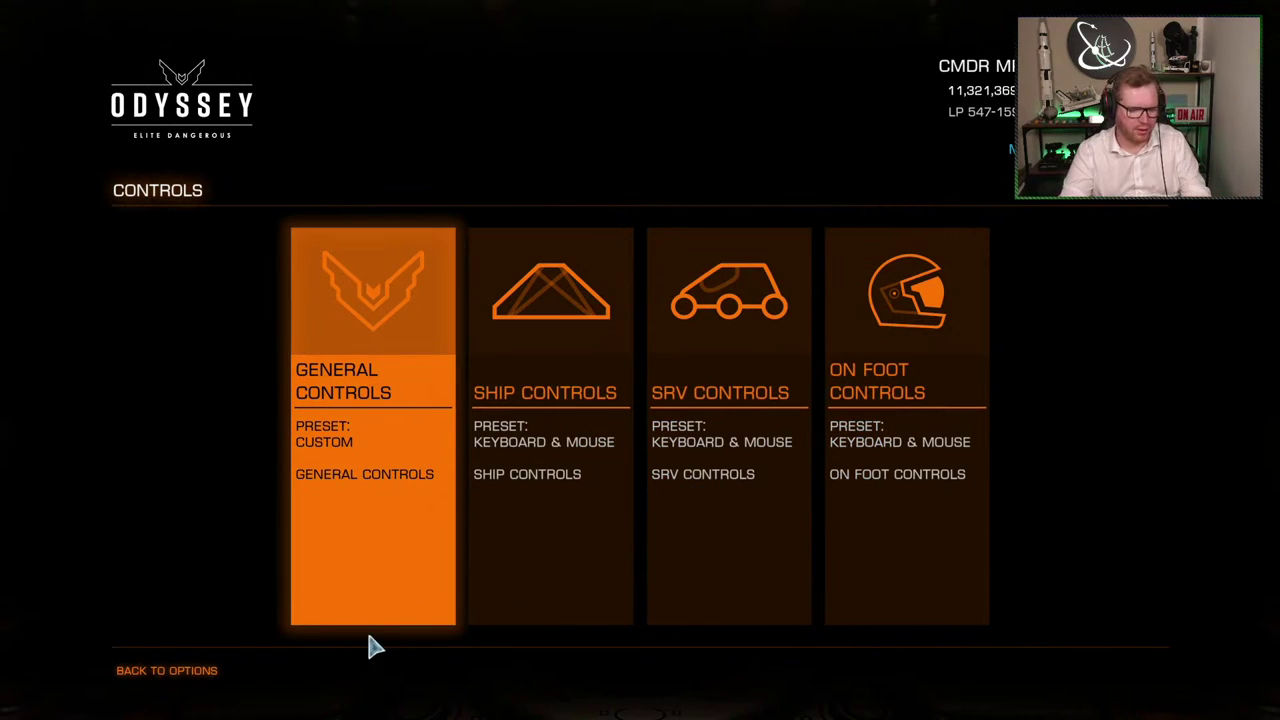
Return to the cockpit and test the up and down bindings on the station menu
key("Escape")
key("Escape")
key("Escape")
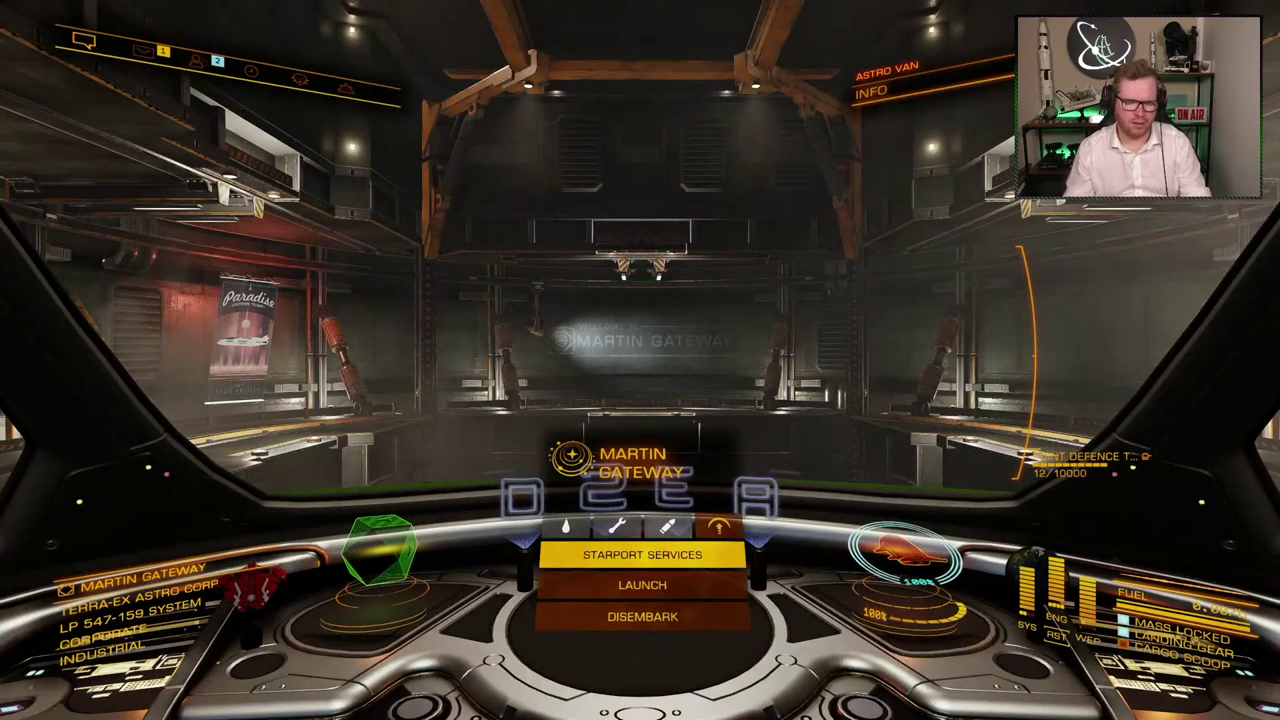
key("Down")
key("Down")
key("Up")
key("Up")
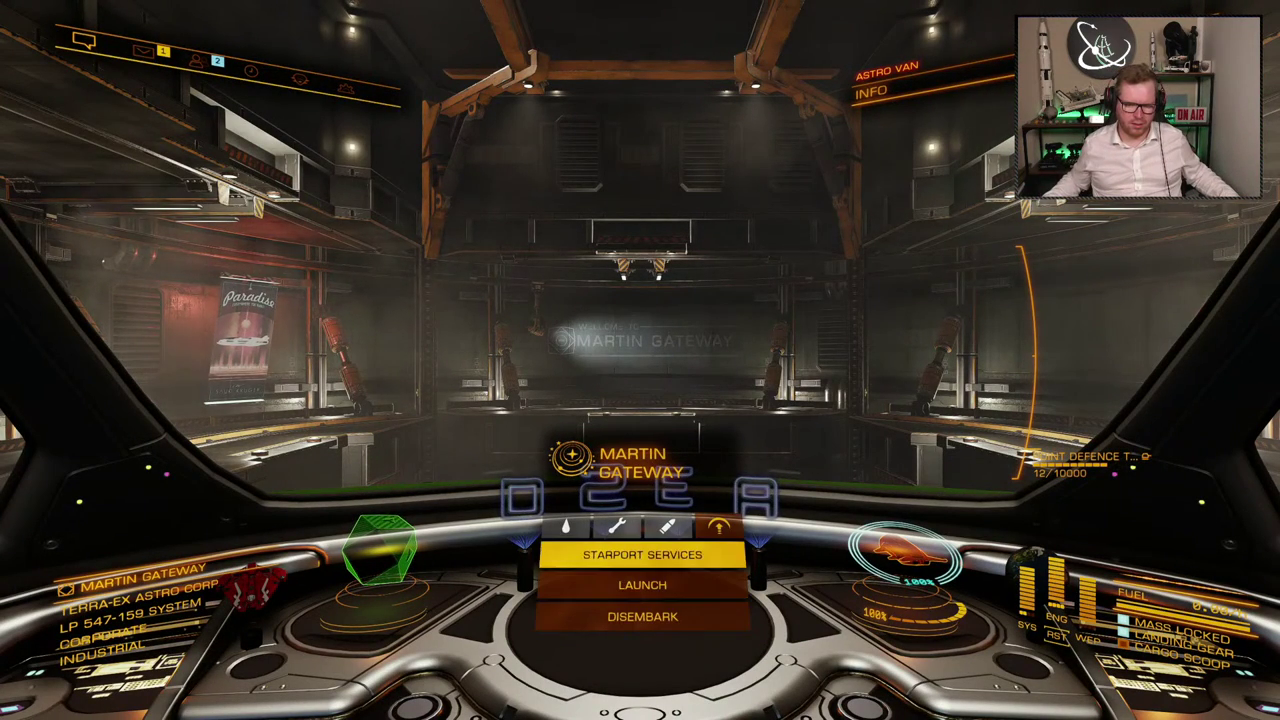
key("Down")
key("Down")
key("Up")
key("Up")
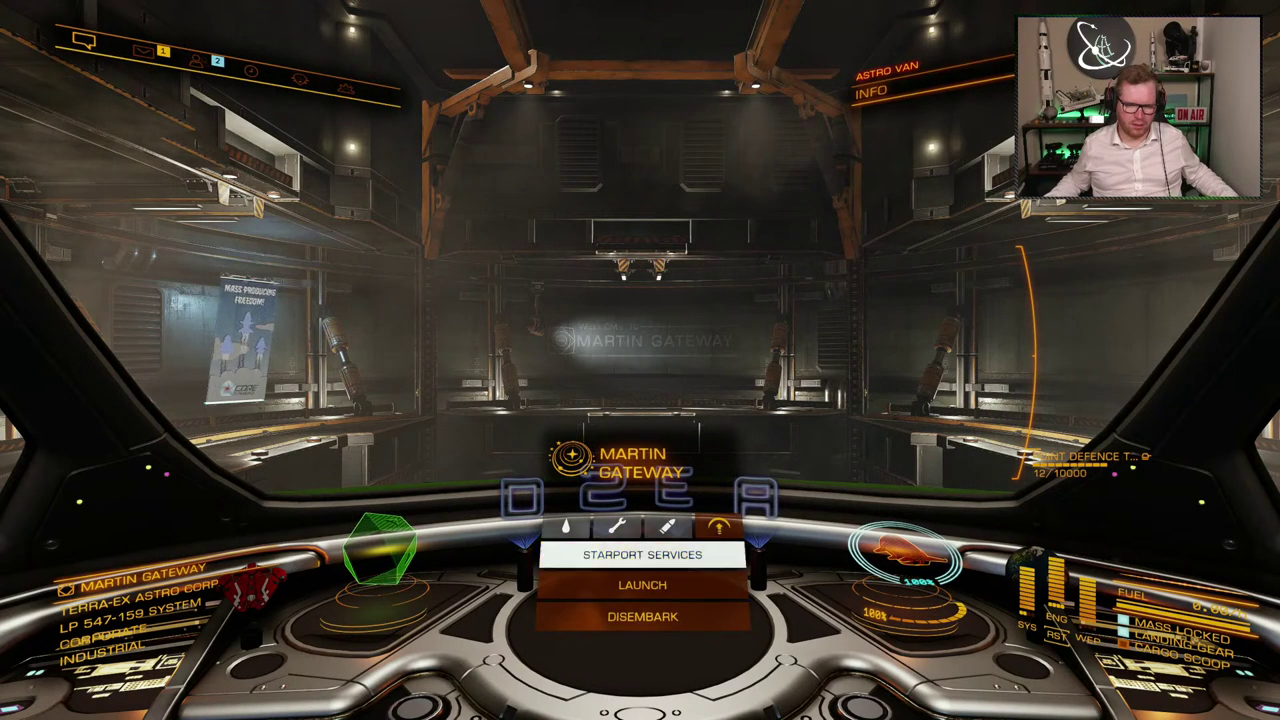
Open Starport Services to test the select and directional bindings among its tiles, and back out to the cockpit
key("space")
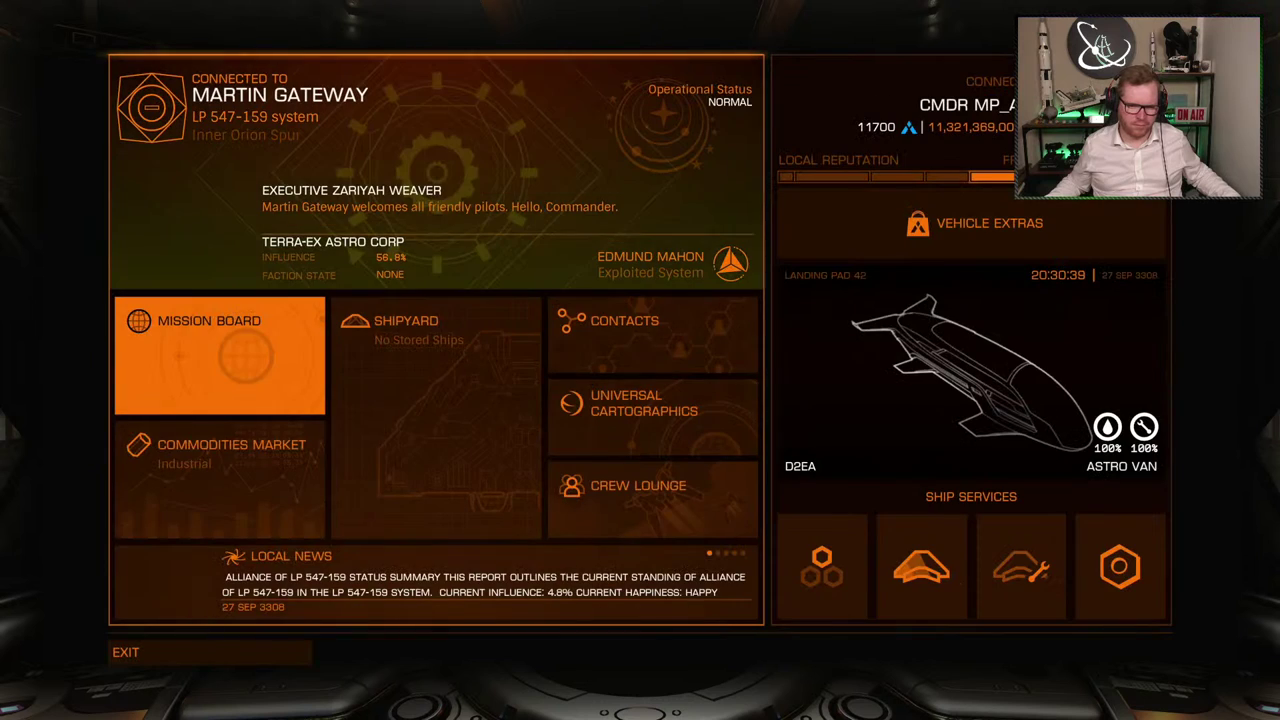
key("Right")
key("Left")
key("Down")
key("Up")
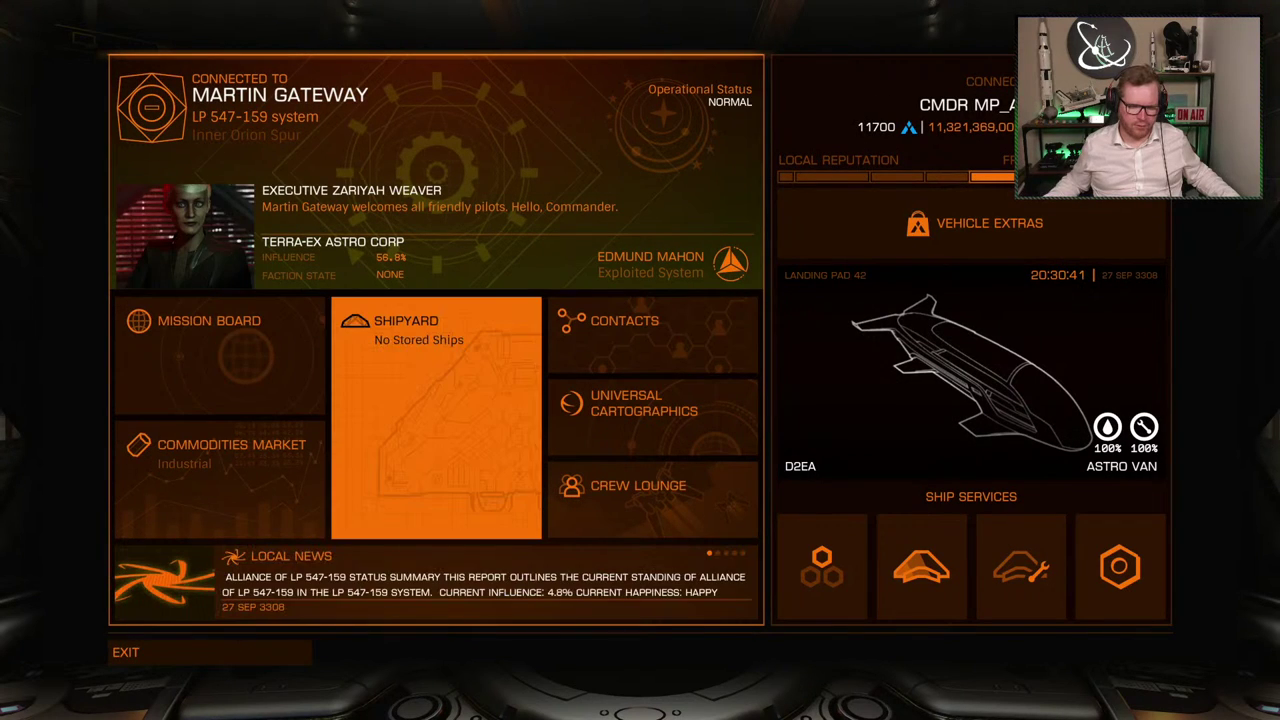
key("Right")
key("BackSpace")
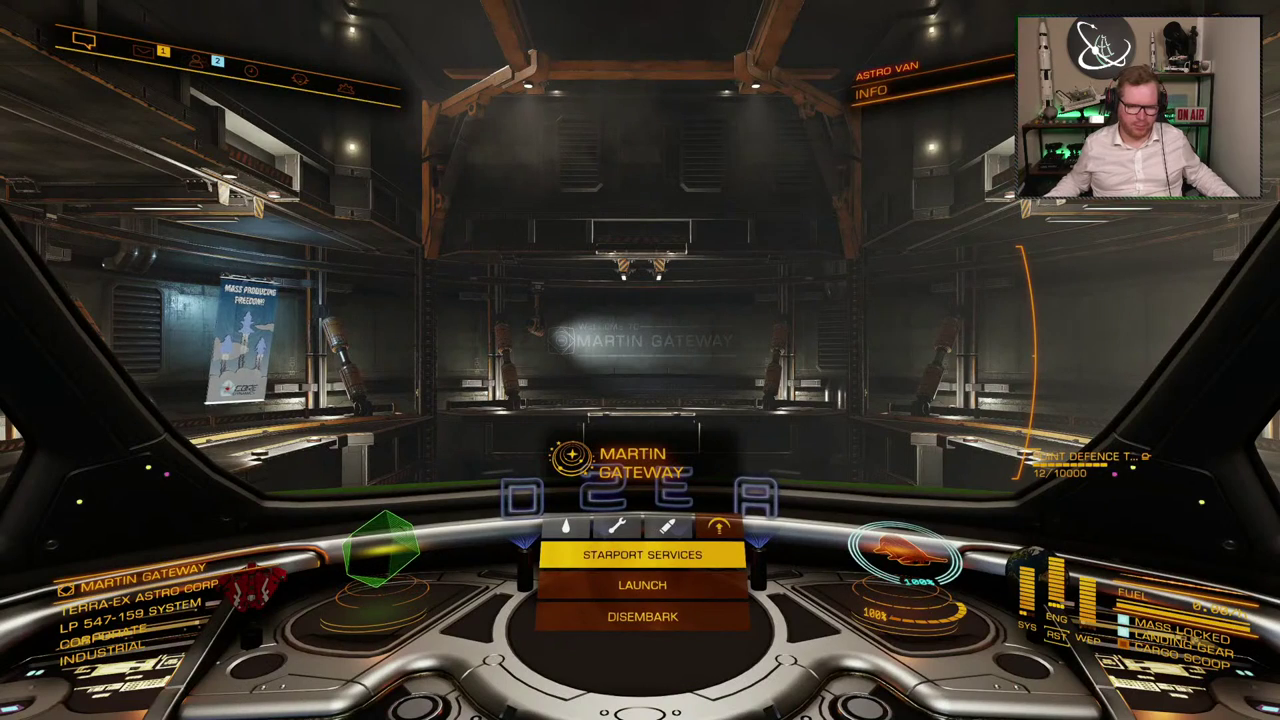
Reopen the General Controls from the game options and review the Interface Mode bindings
key("Escape")
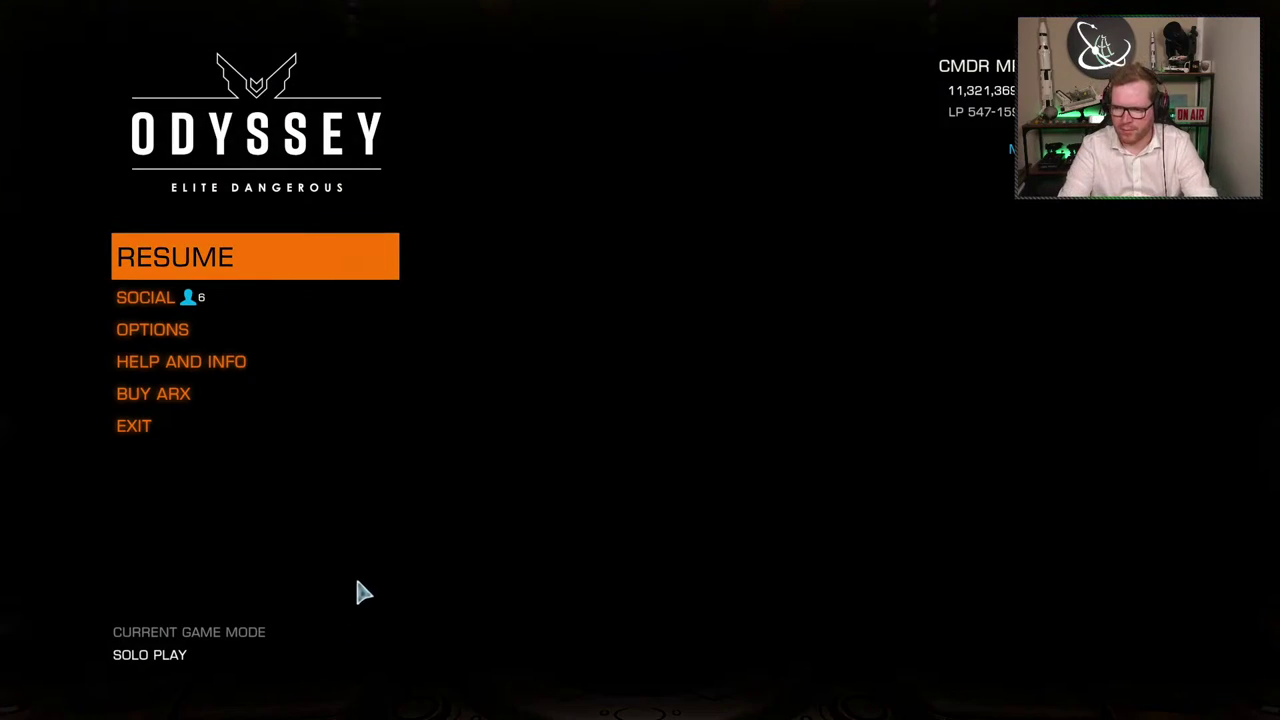
left_click(178, 333)
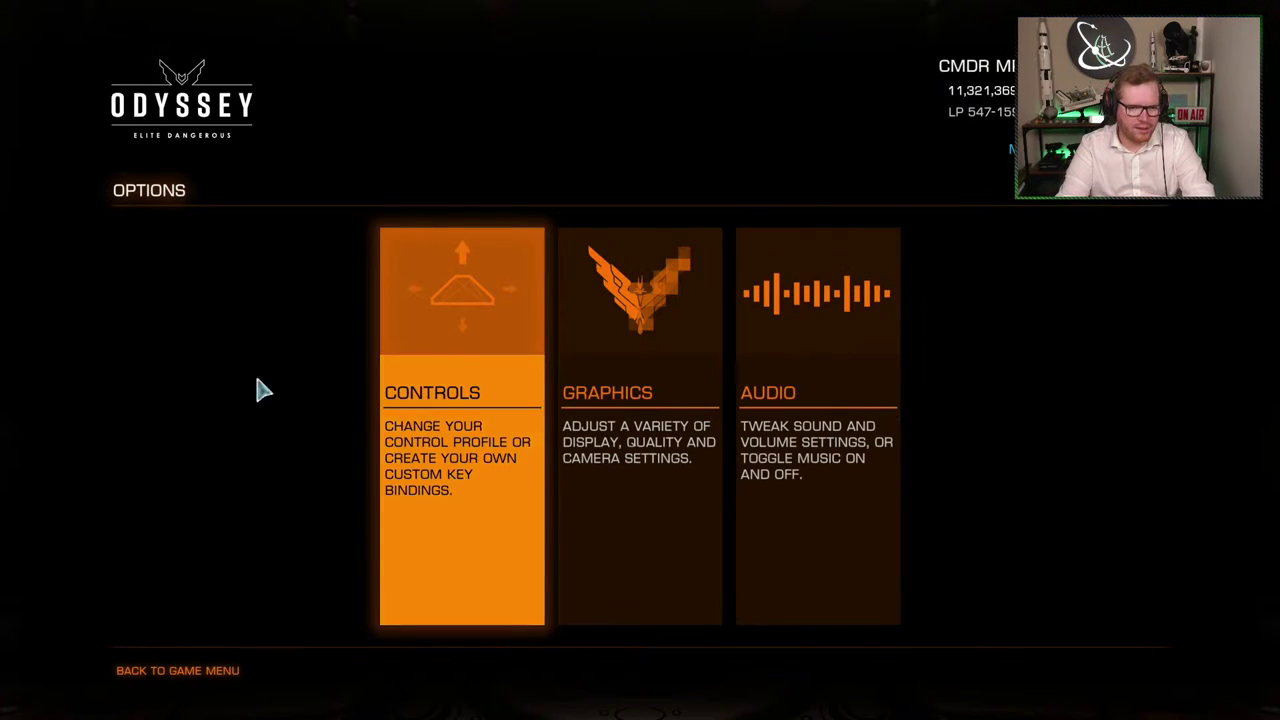
left_click(432, 370)
left_click(388, 350)
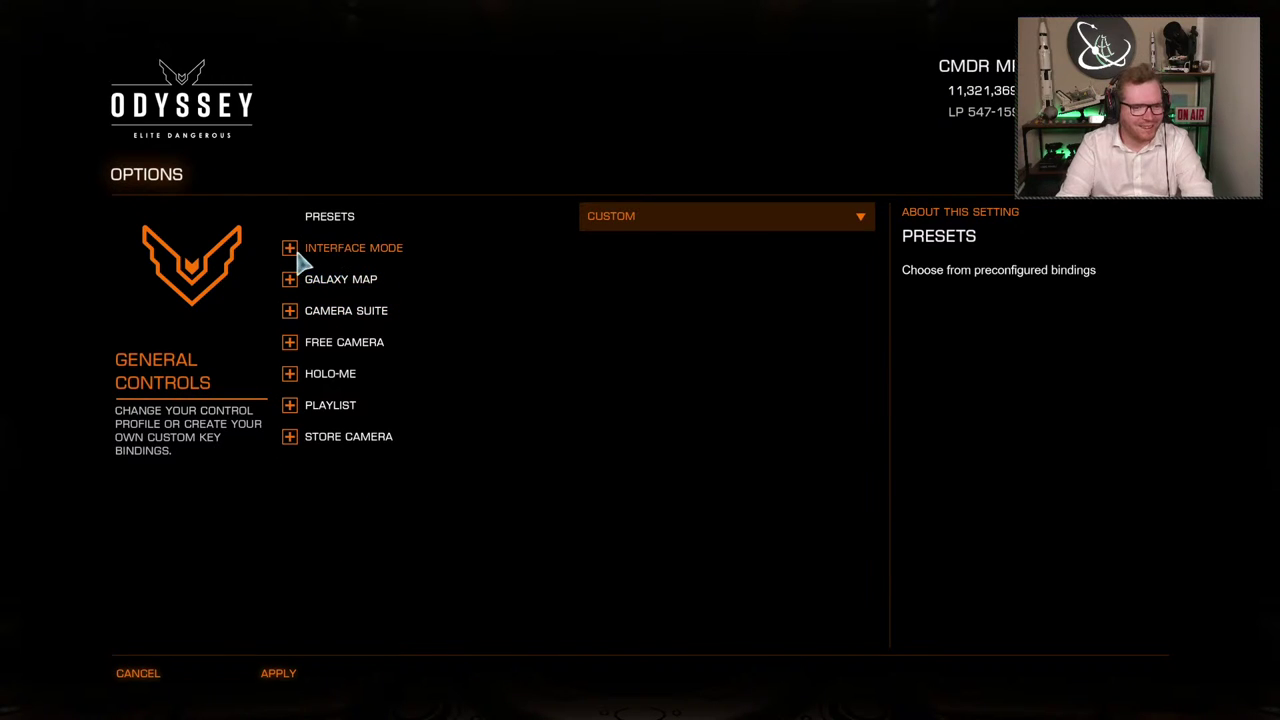
left_click(292, 250)
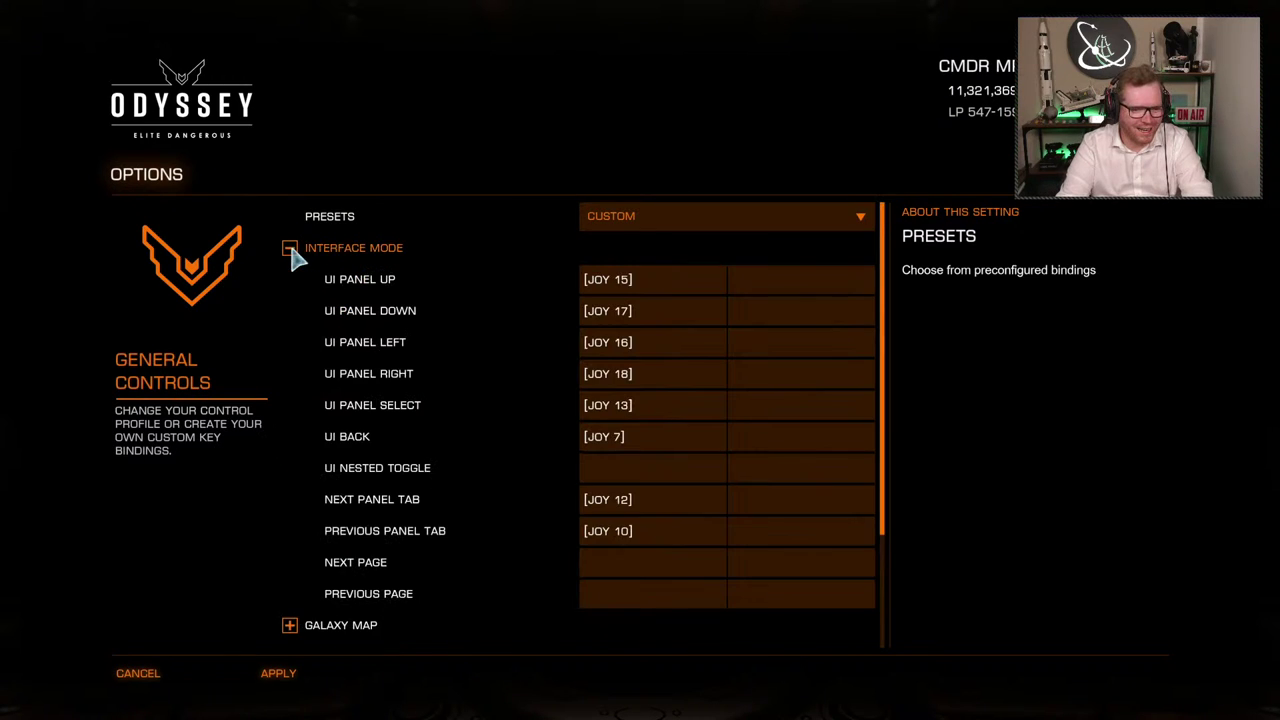
left_click(289, 249)
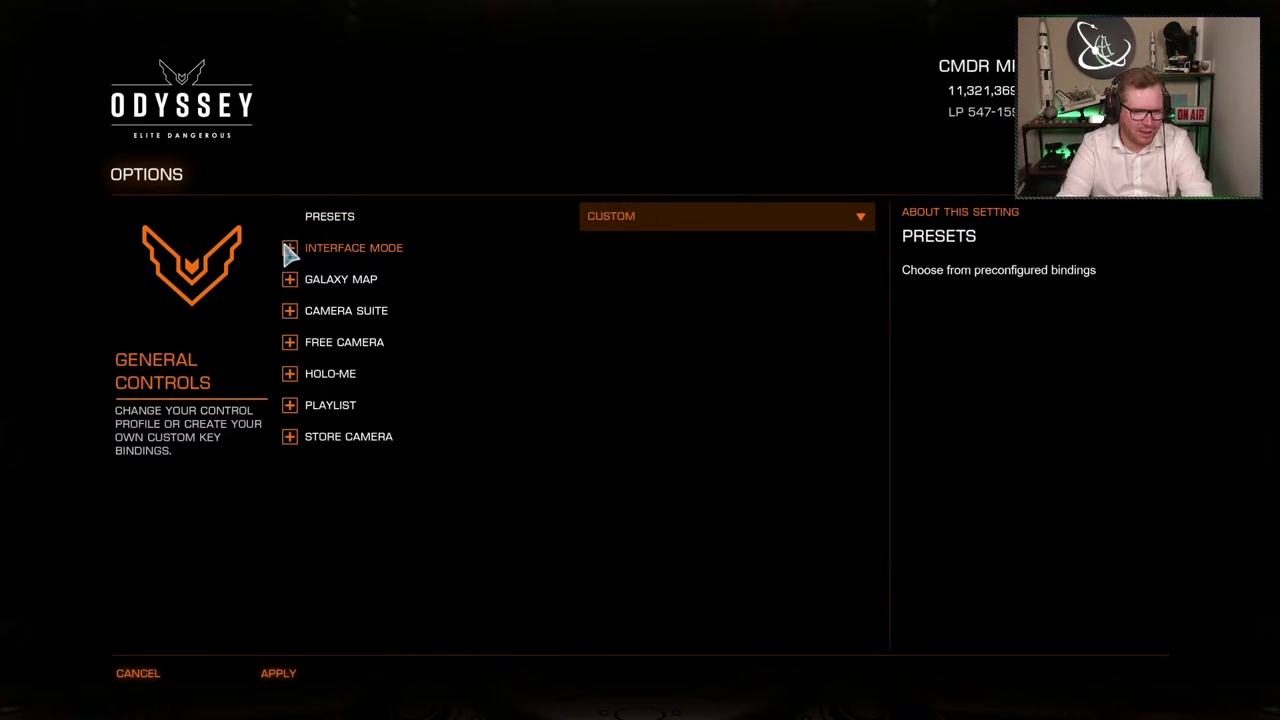
left_click(289, 248)
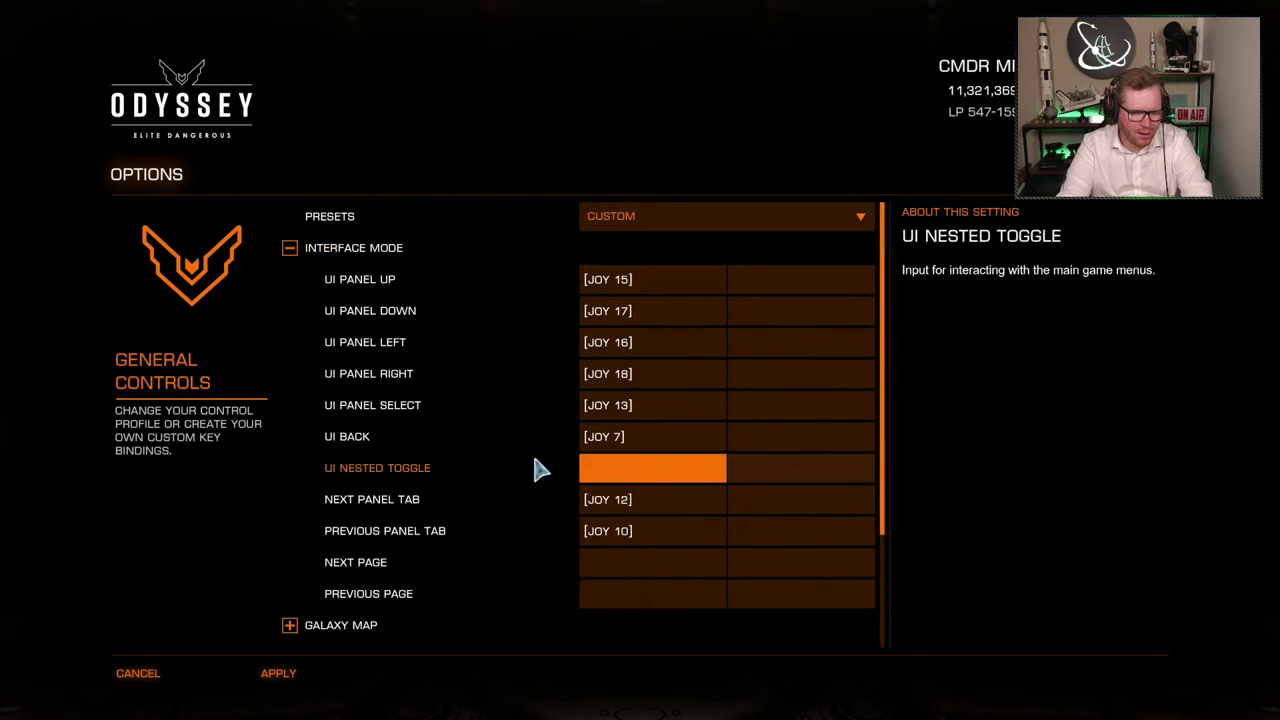
scroll(480, 520, "down", 3)
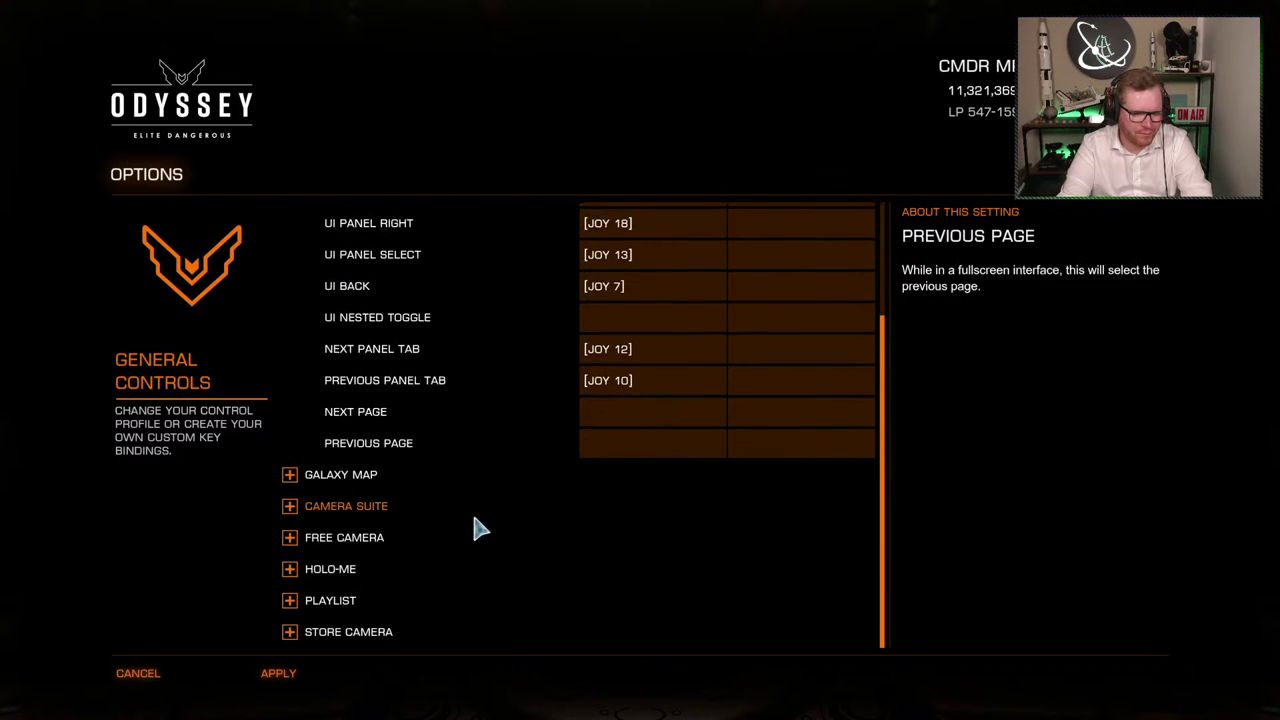
scroll(440, 506, "up", 1)
scroll(400, 420, "up", 3)
In the Galaxy Map bindings, bind Galaxy Cam Pitch Axis to JOY Y-AXIS, Yaw Axis to JOY Z-AXIS and Translate Y-Axis to JOY X-AXIS
left_click(289, 249)
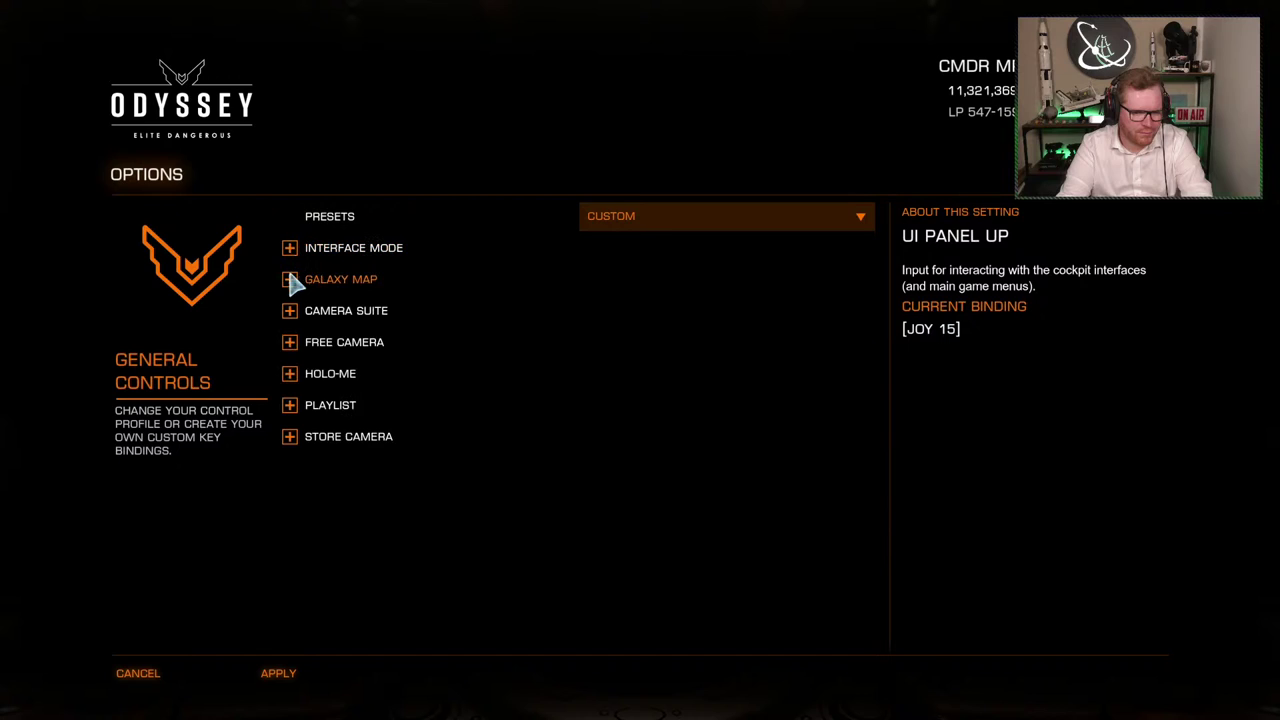
left_click(289, 279)
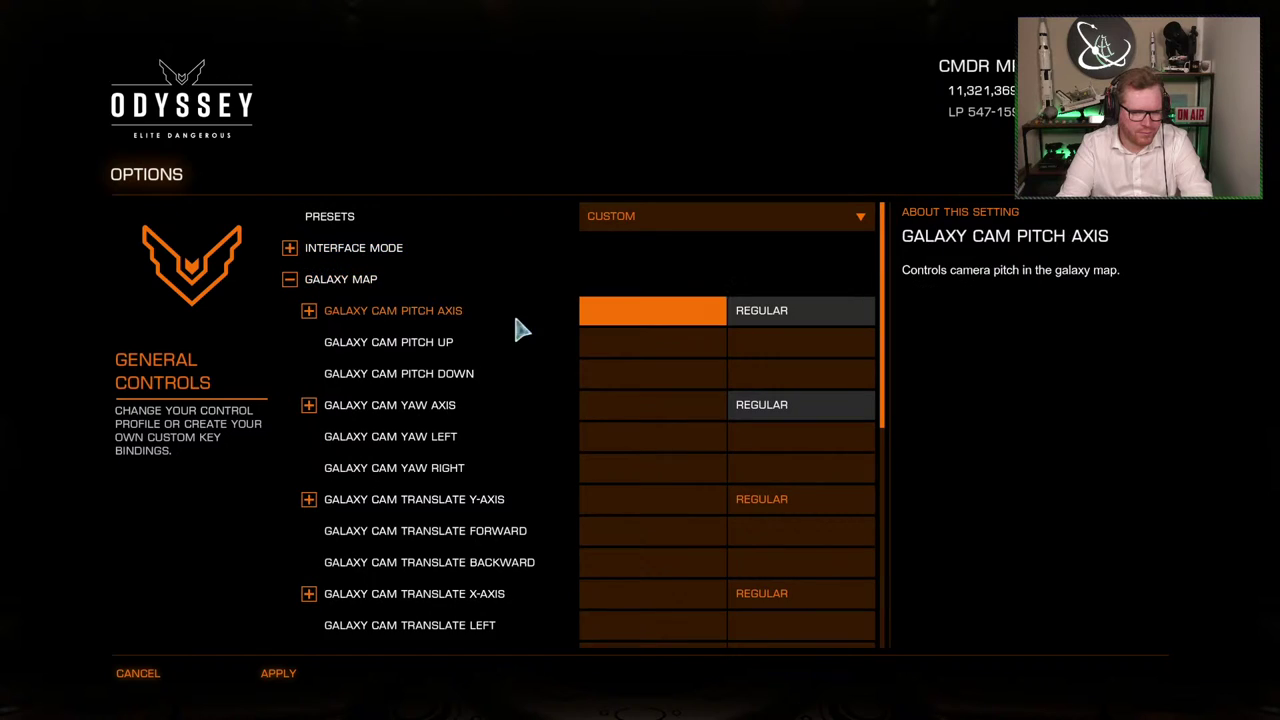
left_click(618, 317)
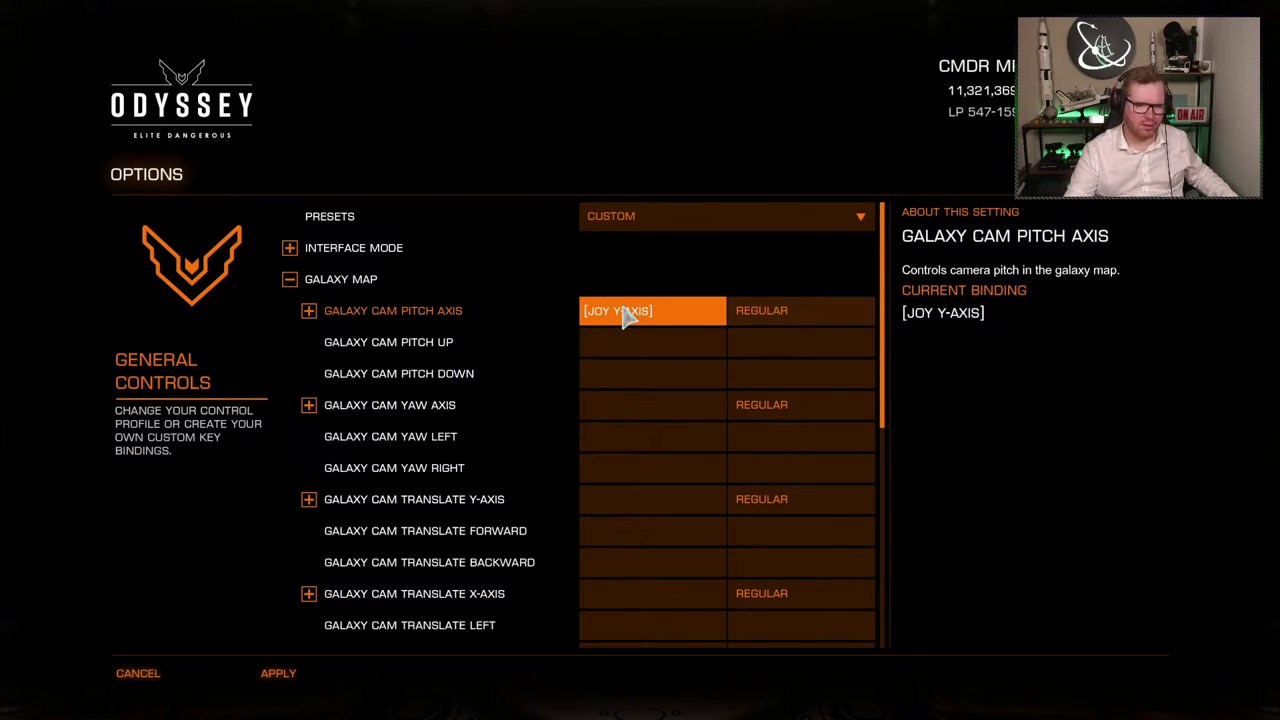
left_click(694, 415)
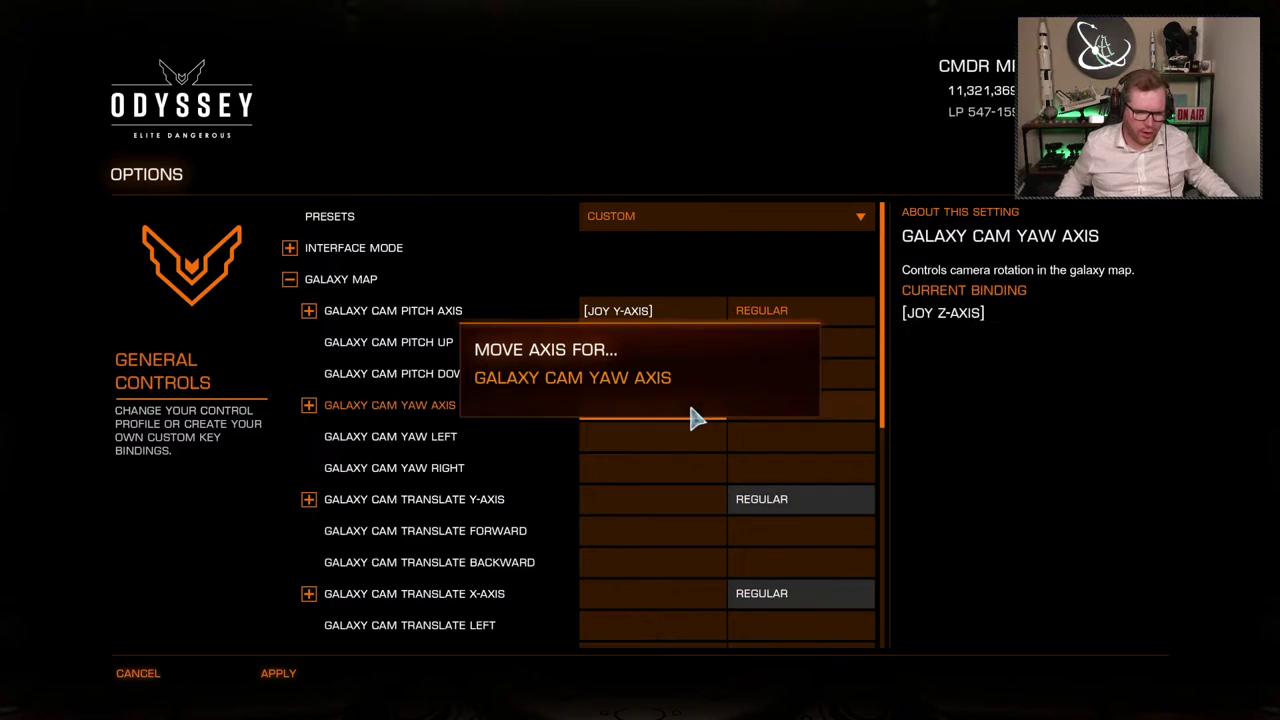
left_click(640, 508)
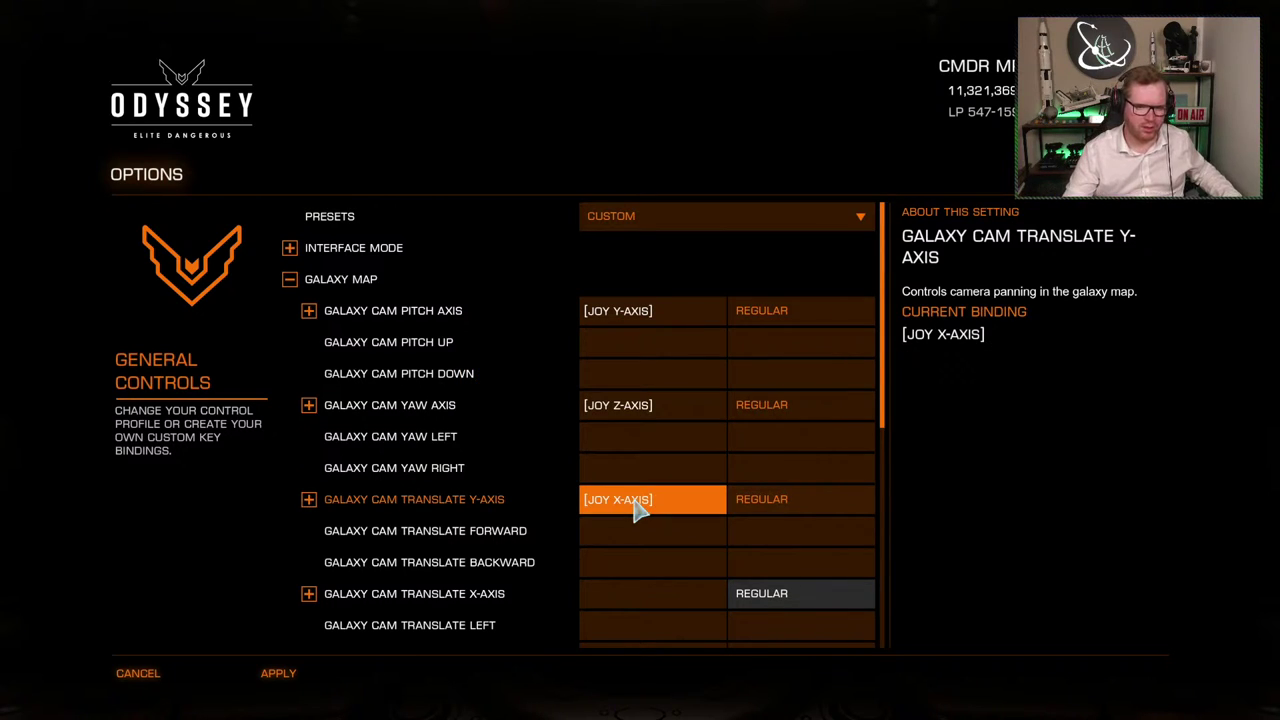
Rebind Galaxy Cam Pitch Axis to JOY Z-AXIS, Translate X-Axis to JOY X-AXIS and Translate Y-Axis to JOY Y-AXIS
left_click(652, 318)
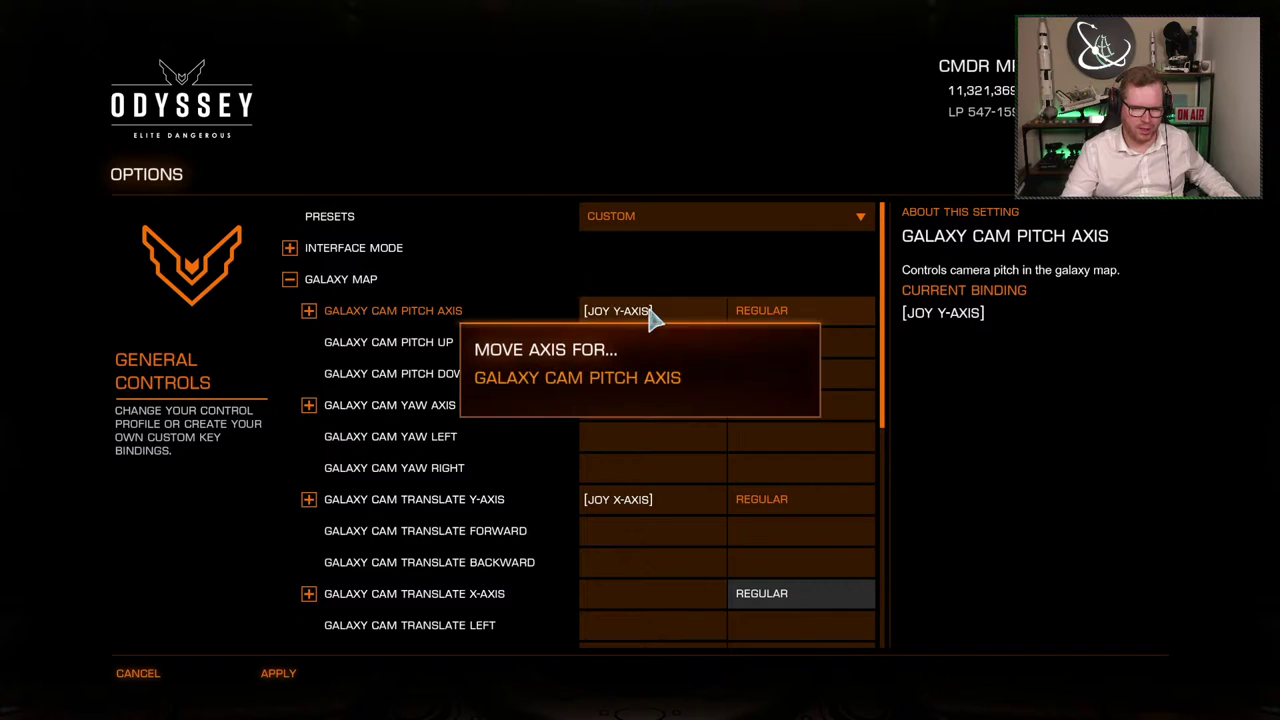
left_click(645, 566)
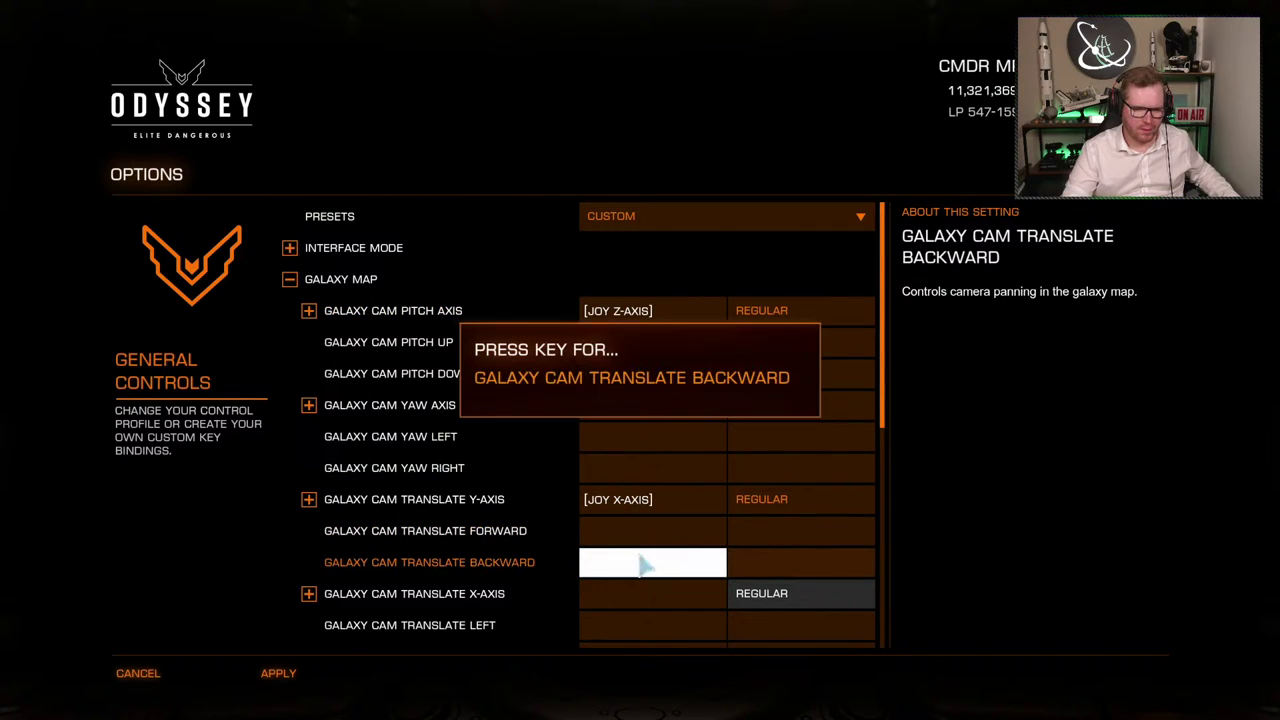
left_click(627, 595)
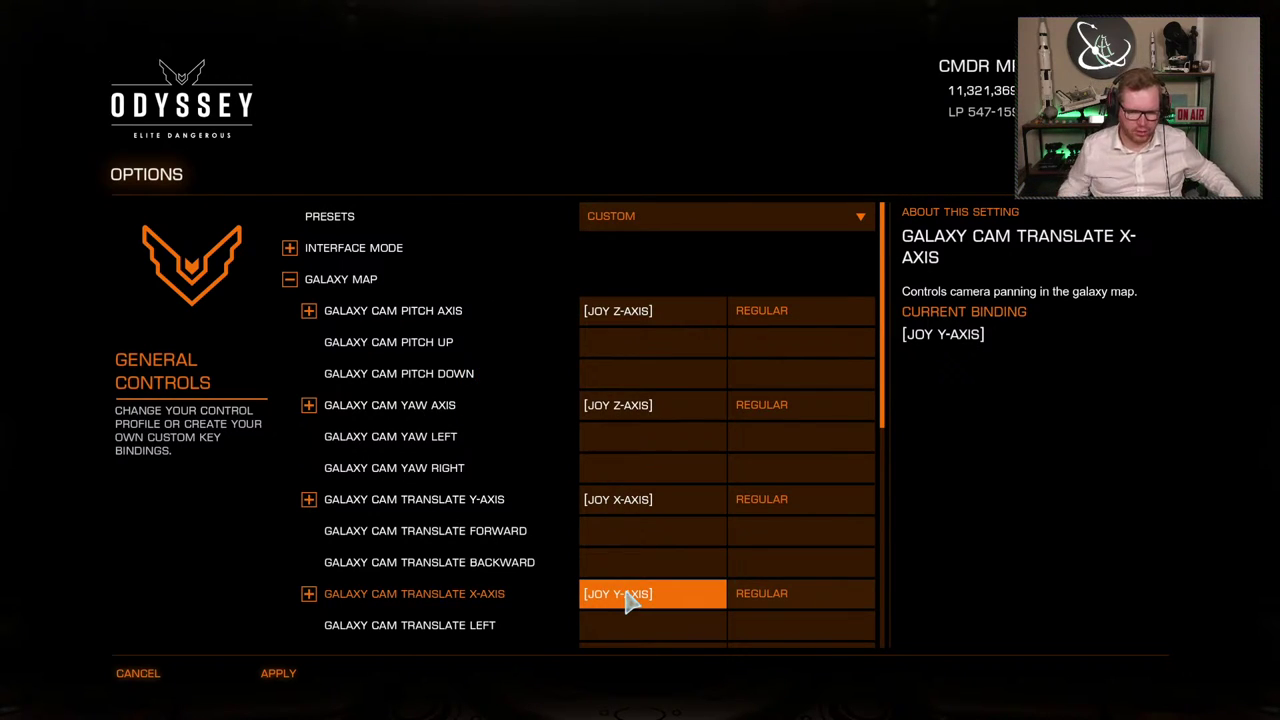
left_click(626, 594)
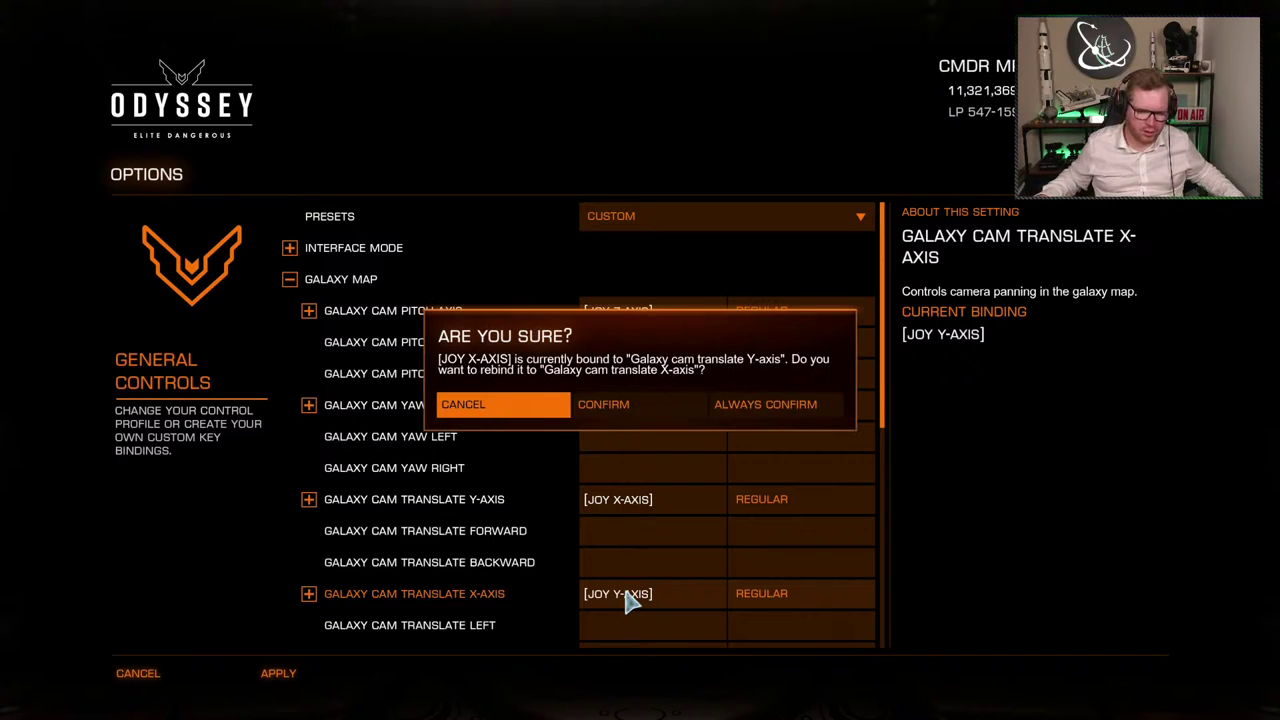
left_click(603, 404)
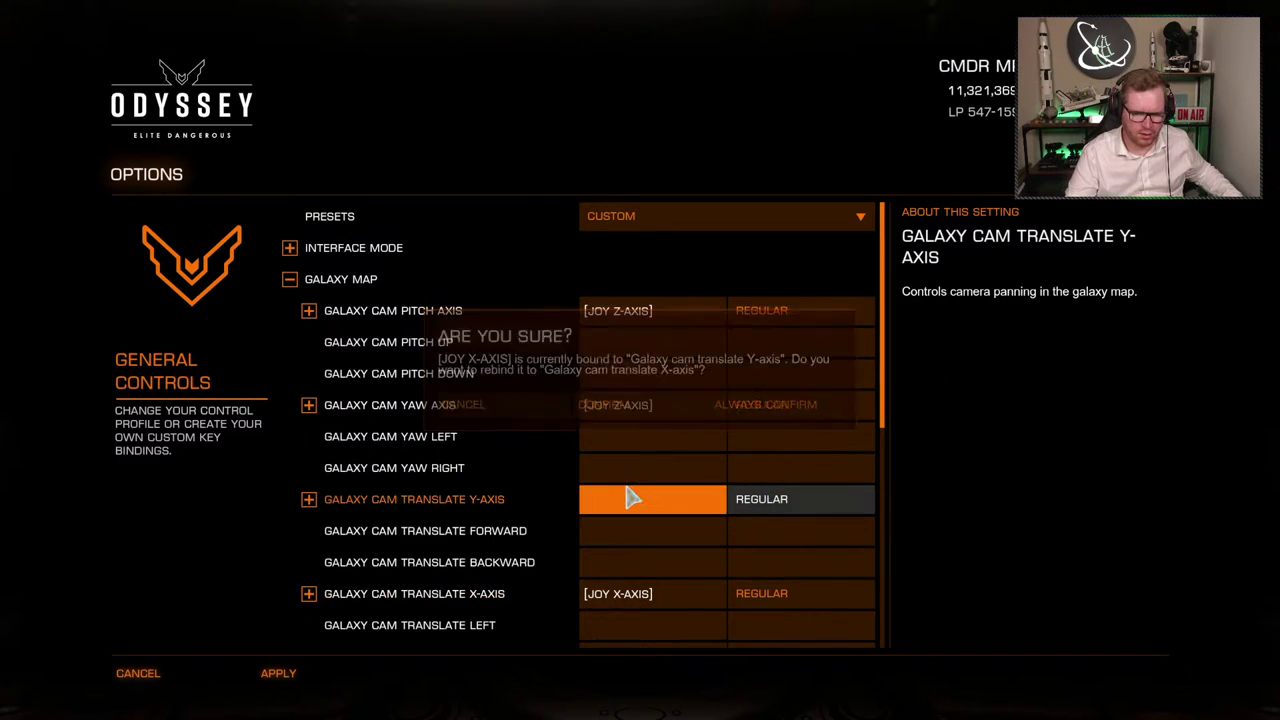
left_click(630, 502)
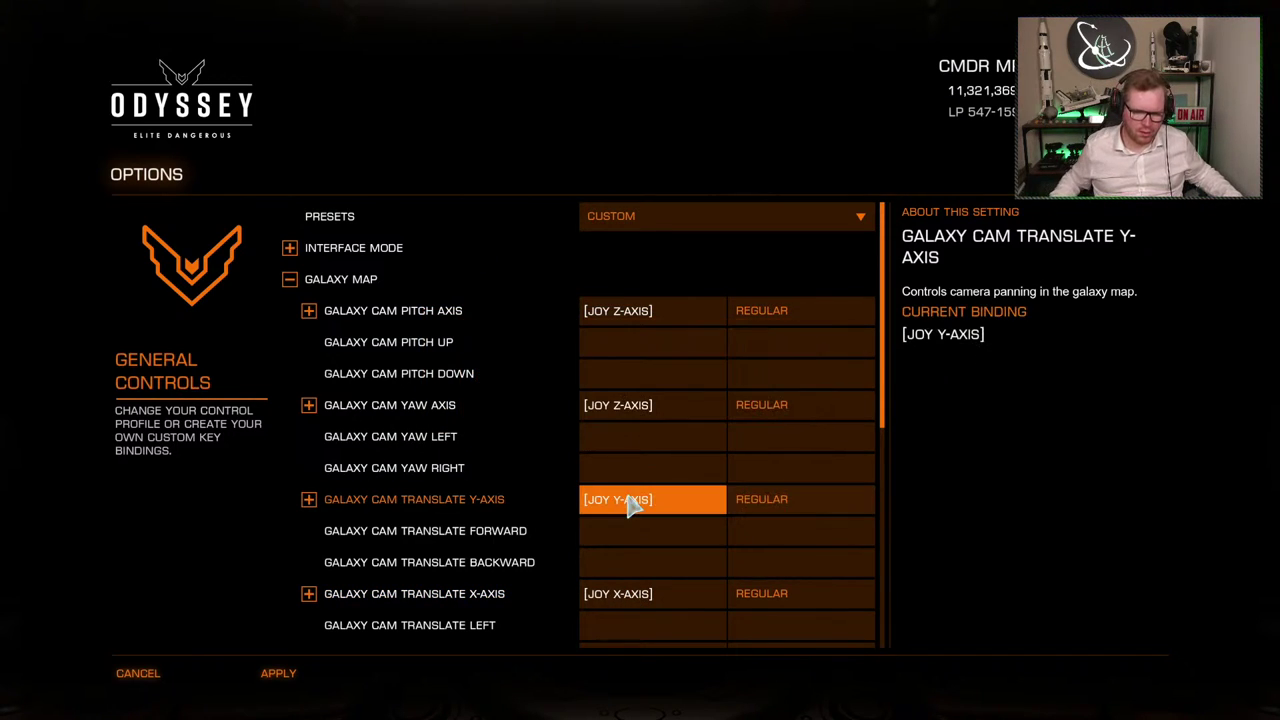
Bind Galaxy Cam Translate Z-Axis to JOY Z-AXIS, taking that axis over from the pitch binding
scroll(698, 499, "down", 5)
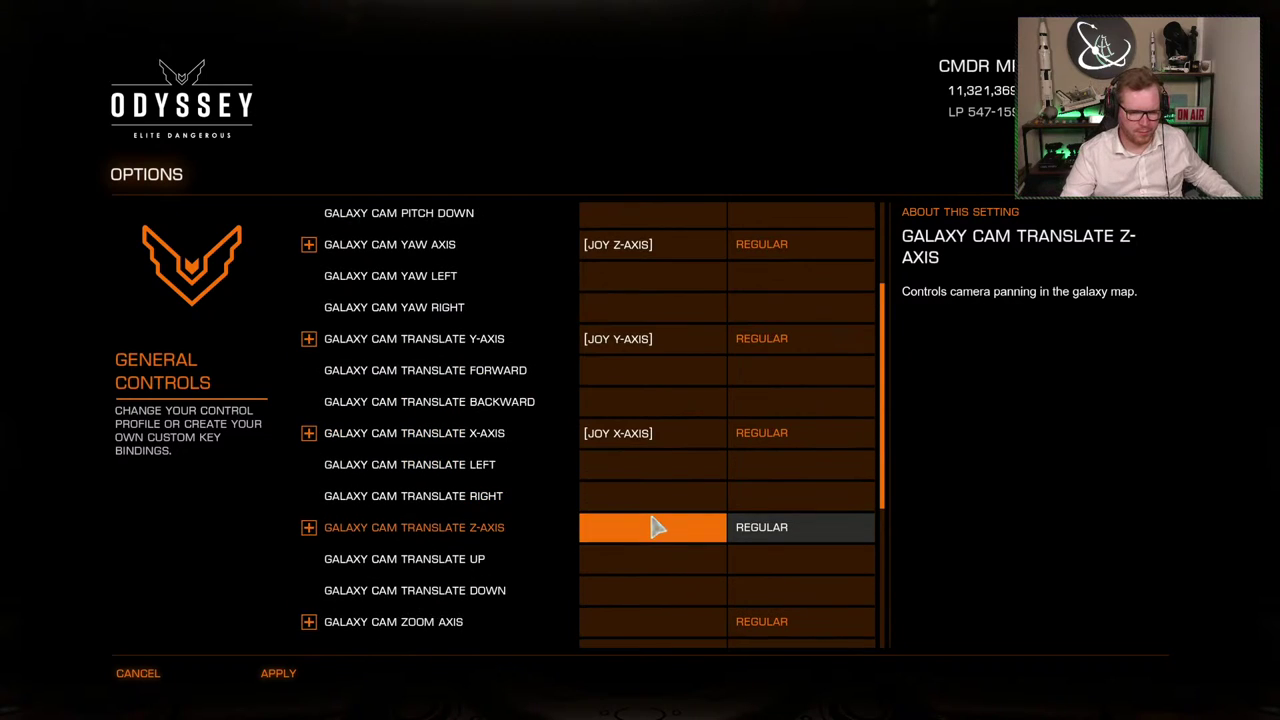
left_click(641, 535)
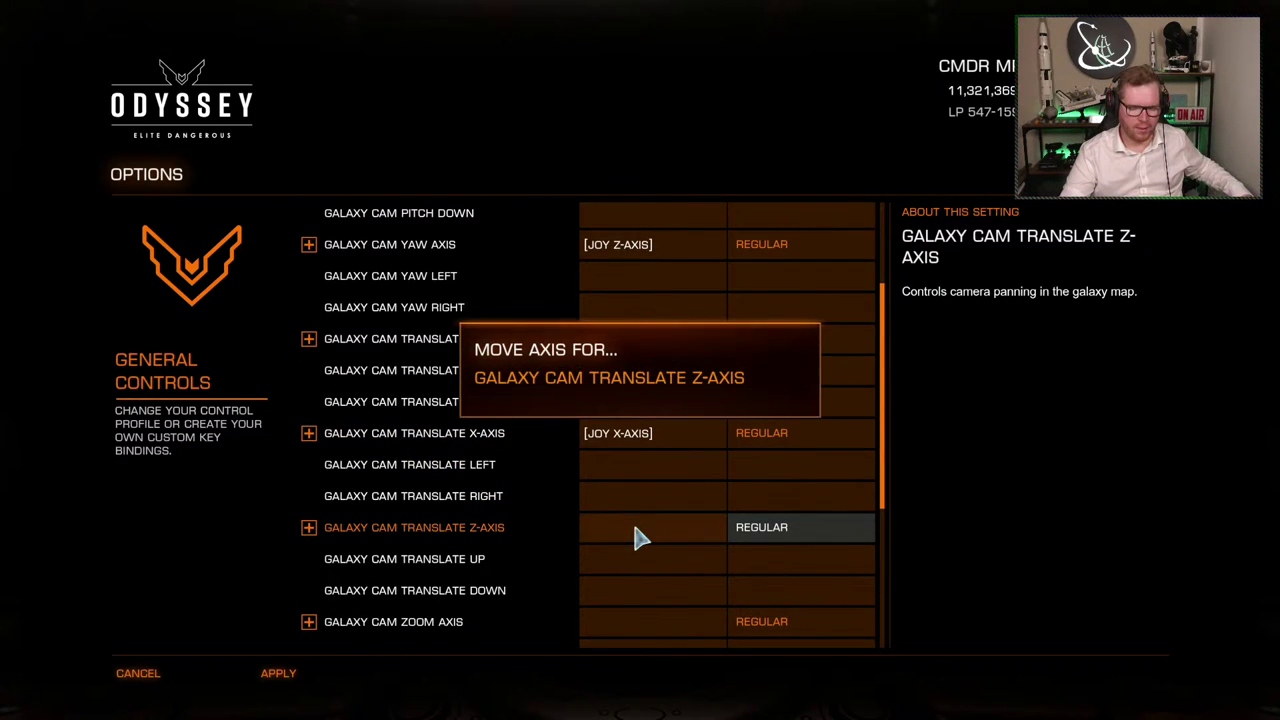
left_click(655, 412)
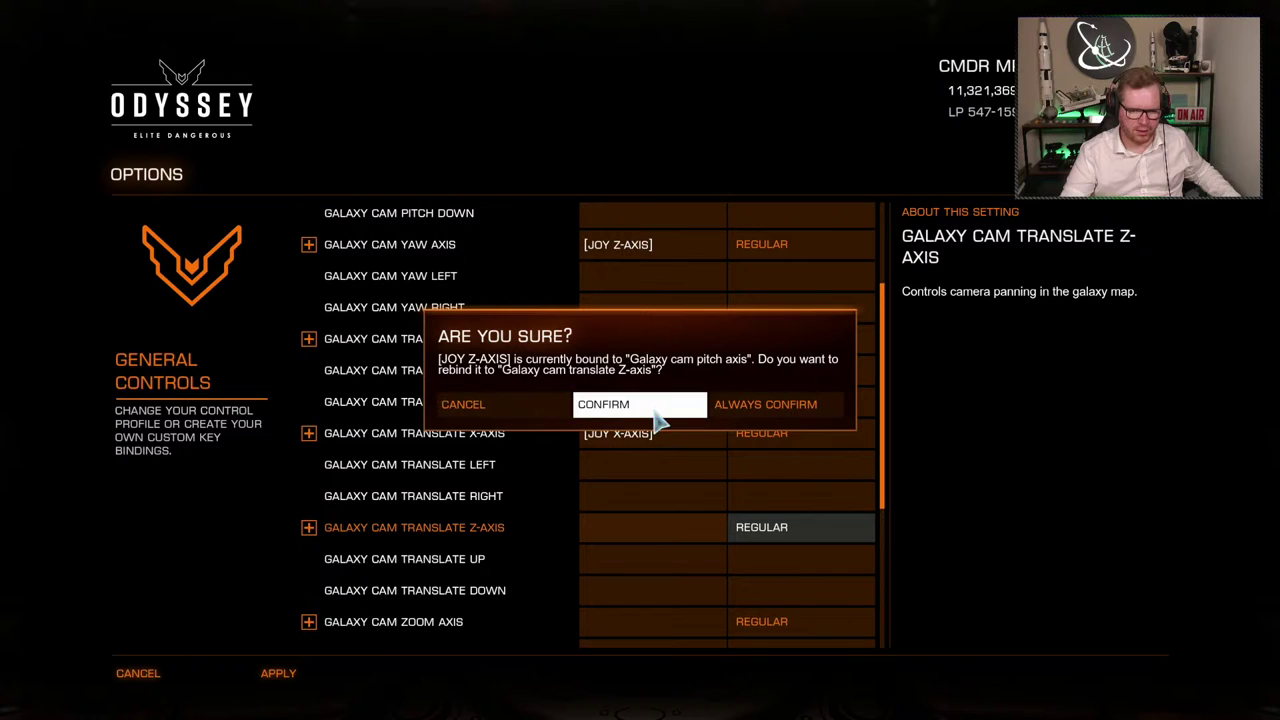
scroll(652, 405, "up", 3)
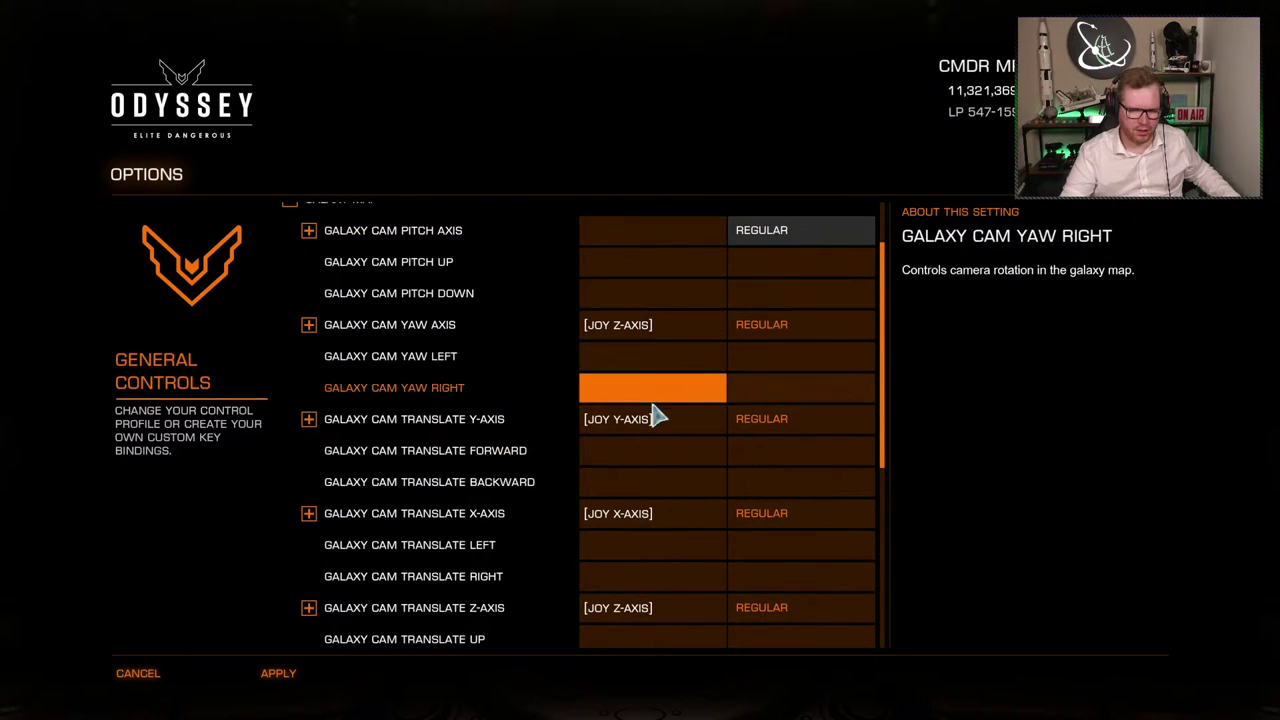
Bind Galaxy Cam Zoom In to JOY 21 and Galaxy Cam Zoom Out to JOY 22
scroll(655, 430, "down", 6)
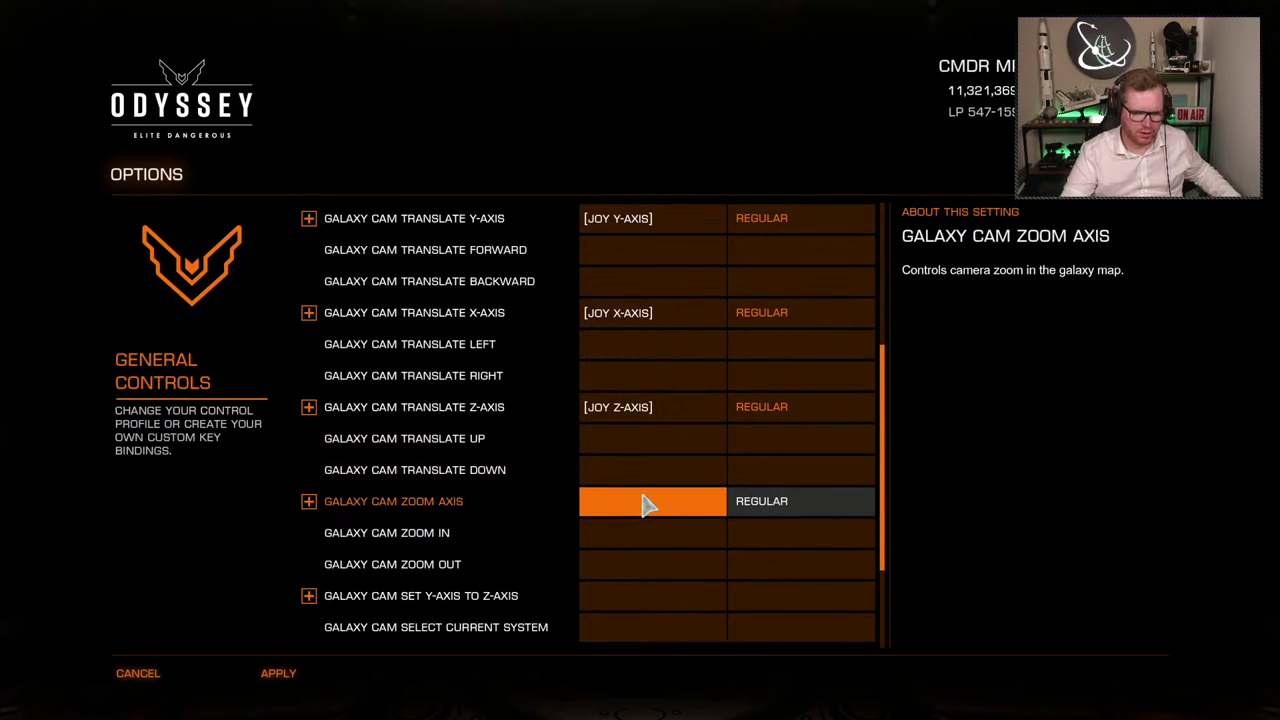
left_click(646, 504)
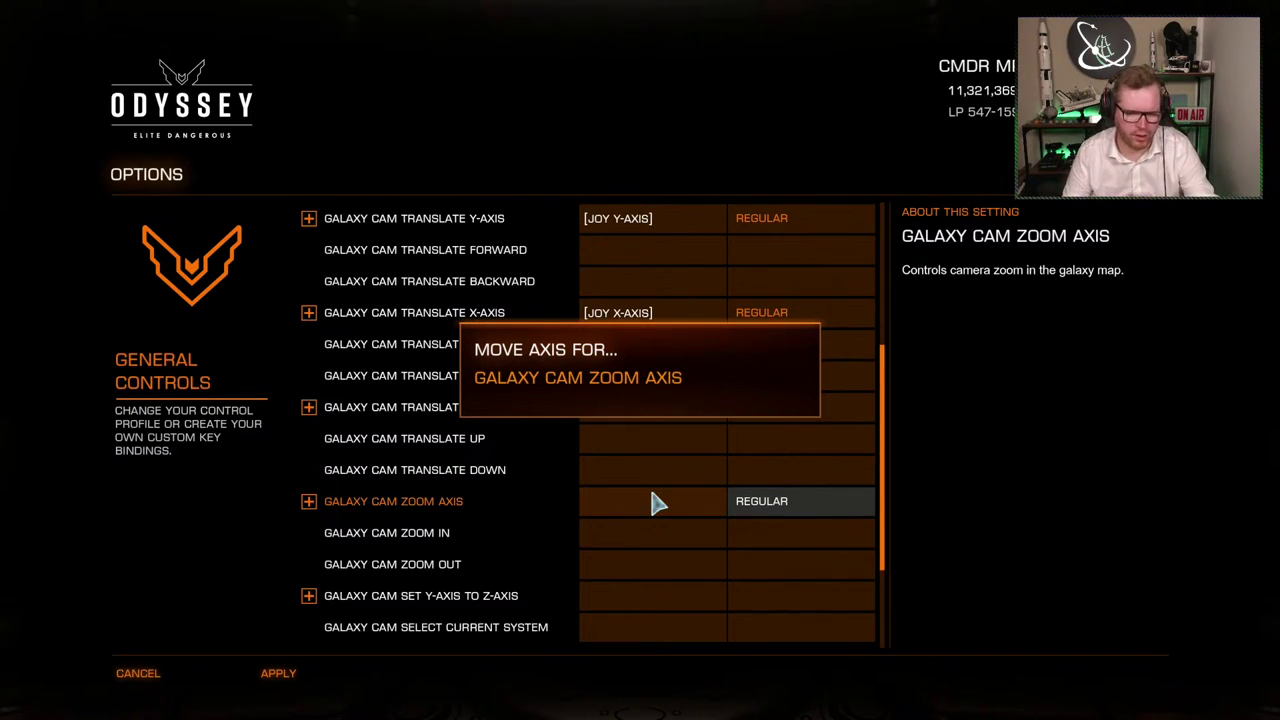
left_click(651, 534)
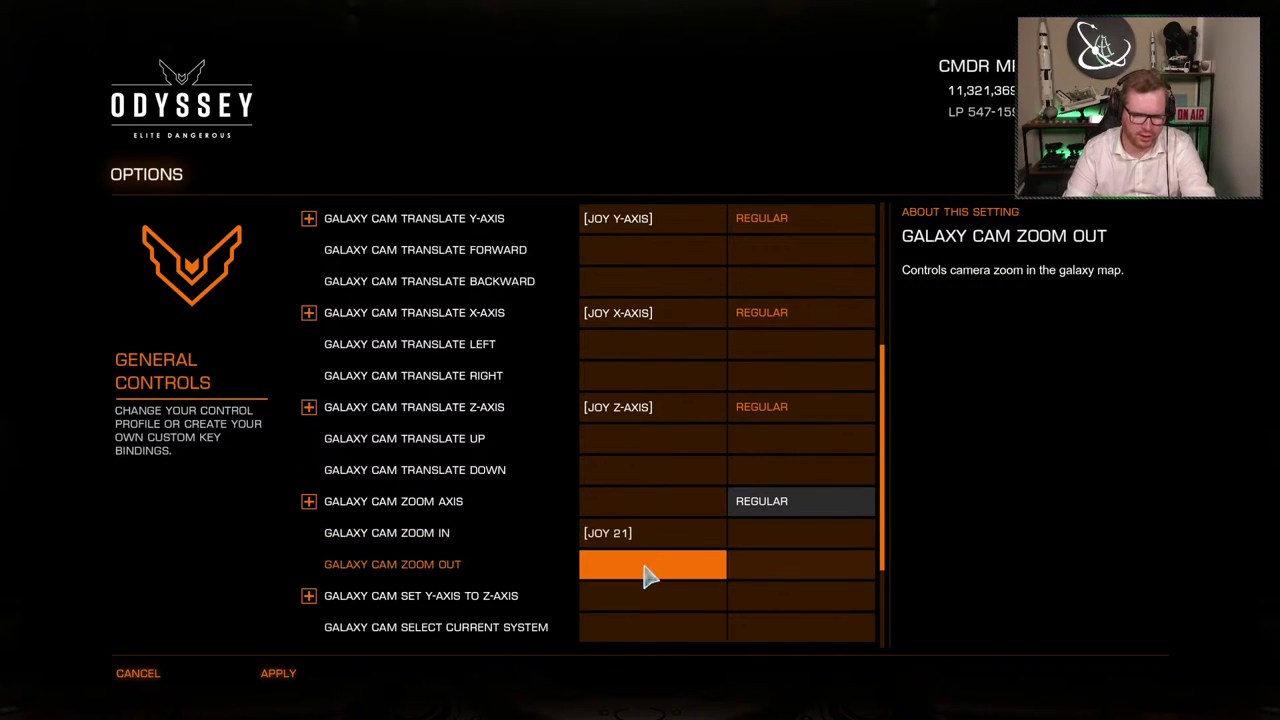
left_click(650, 575)
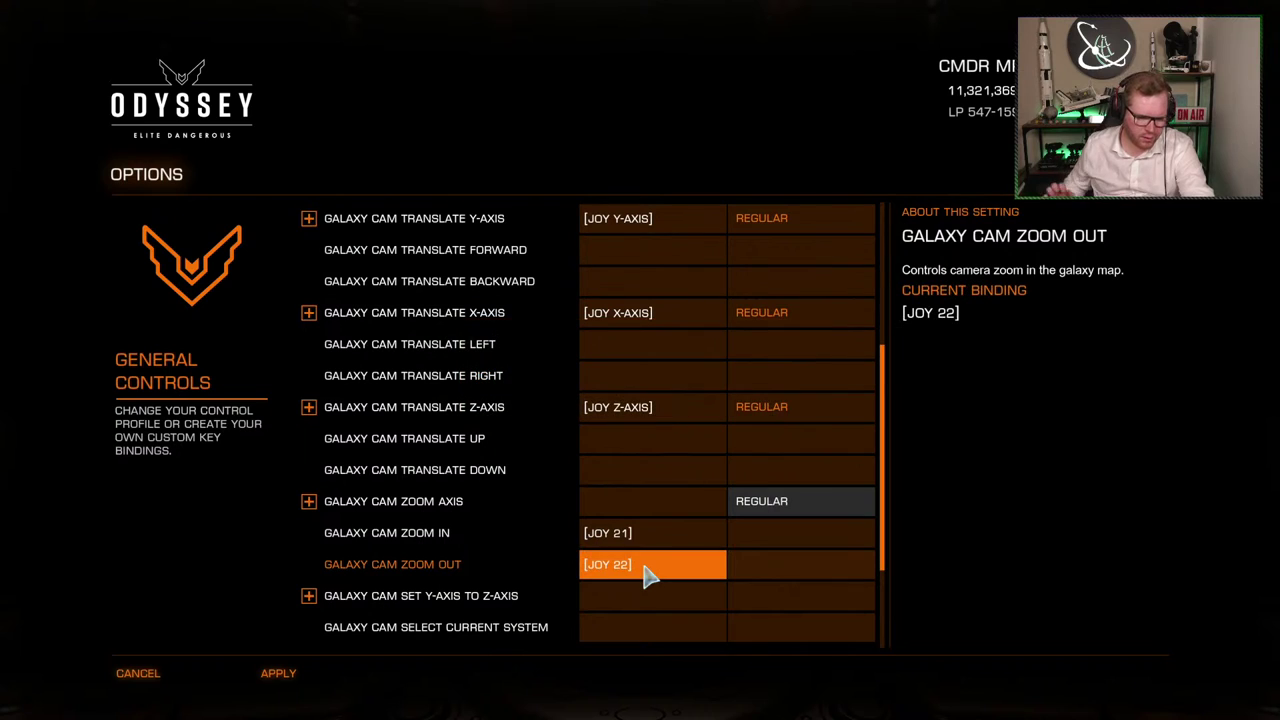
scroll(593, 525, "down", 2)
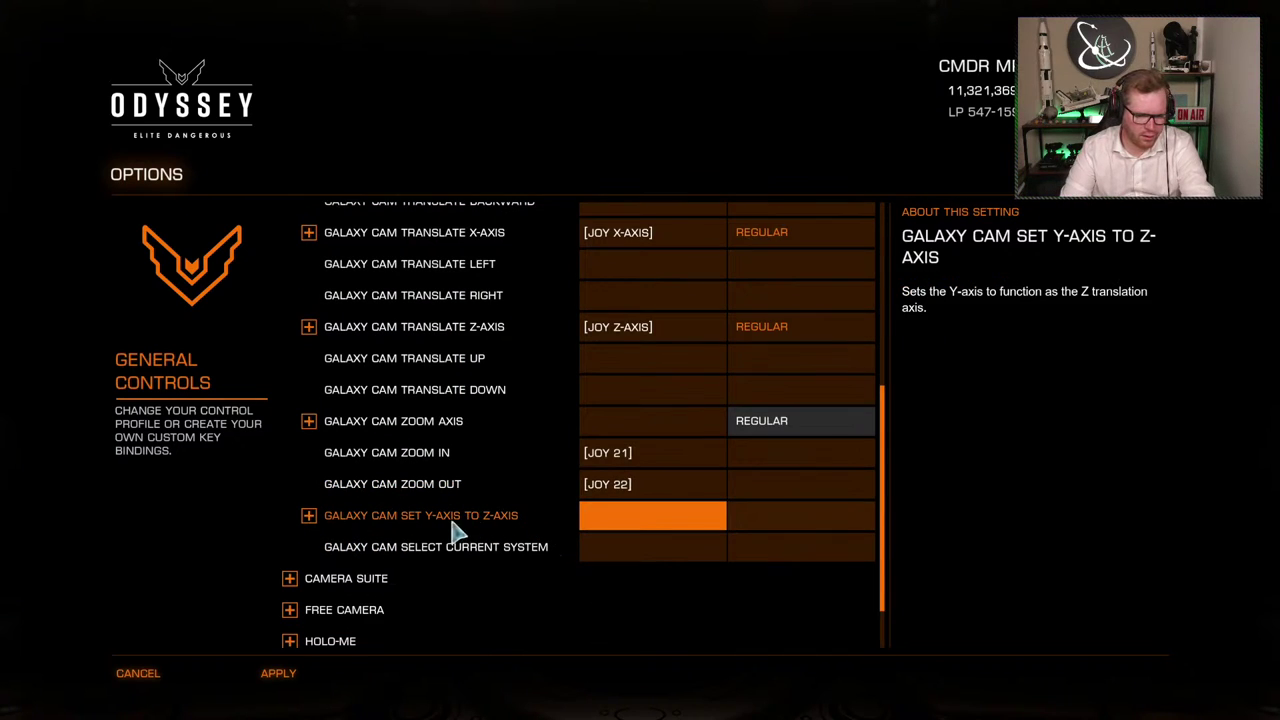
left_click(309, 421)
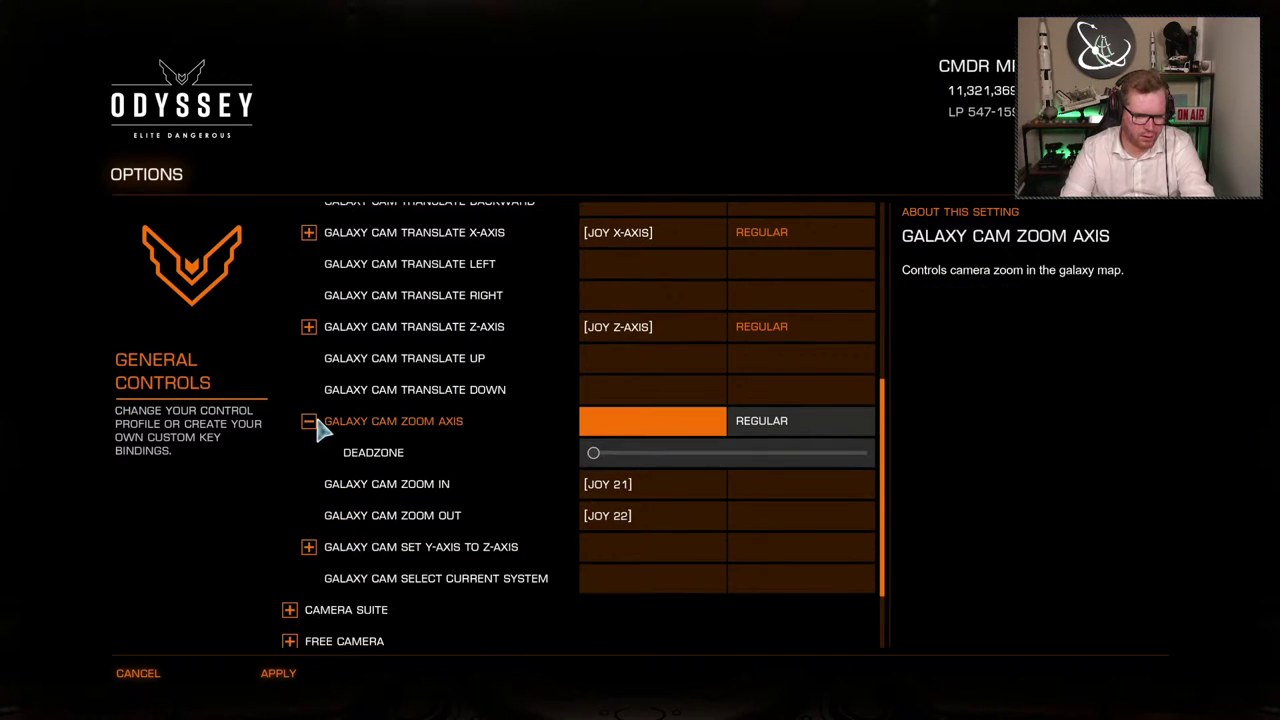
left_click(309, 421)
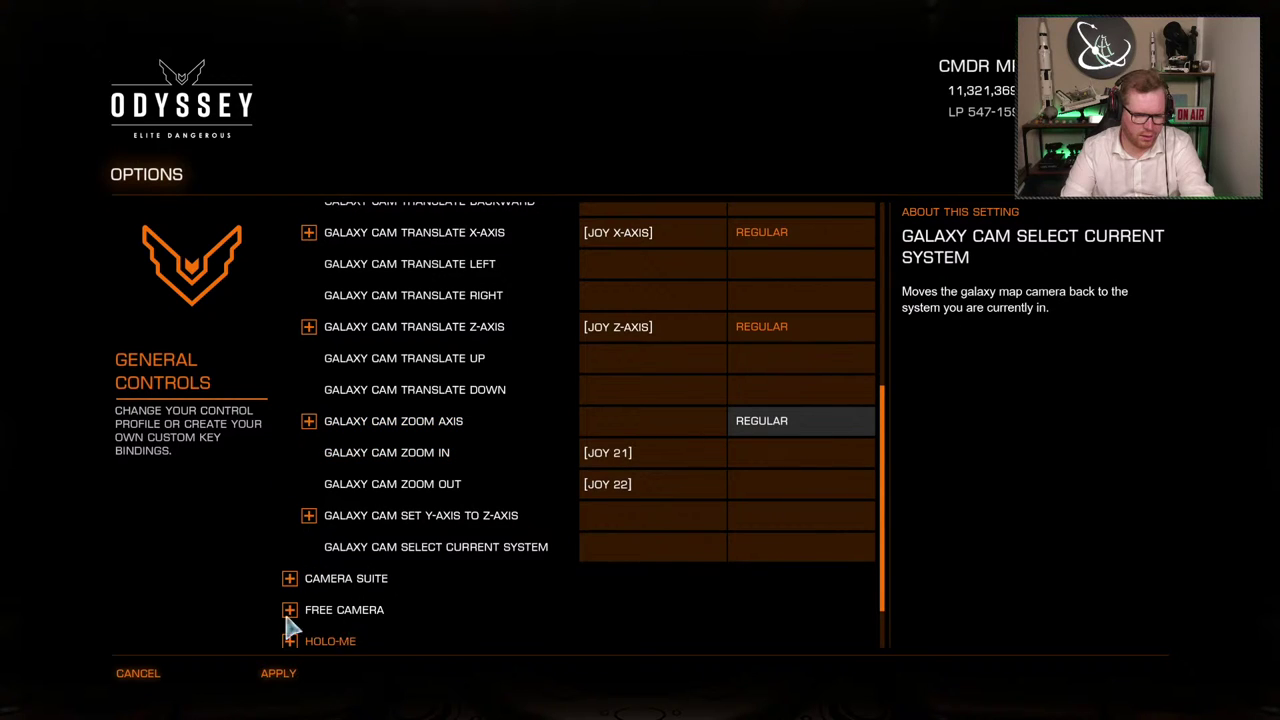
In the Camera Suite bindings, bind the Ship, SRV and Commander camera suite toggles to L CTRL+L ALT+SPACE
scroll(300, 514, "up", 9)
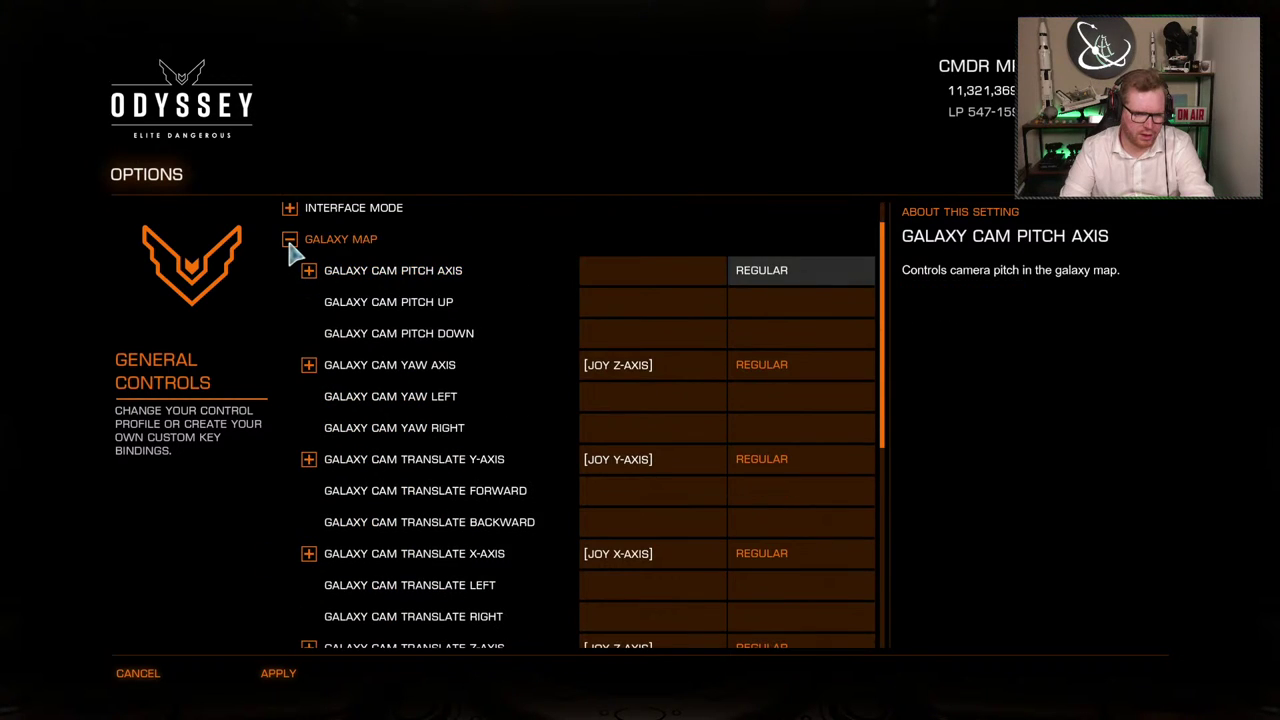
left_click(290, 243)
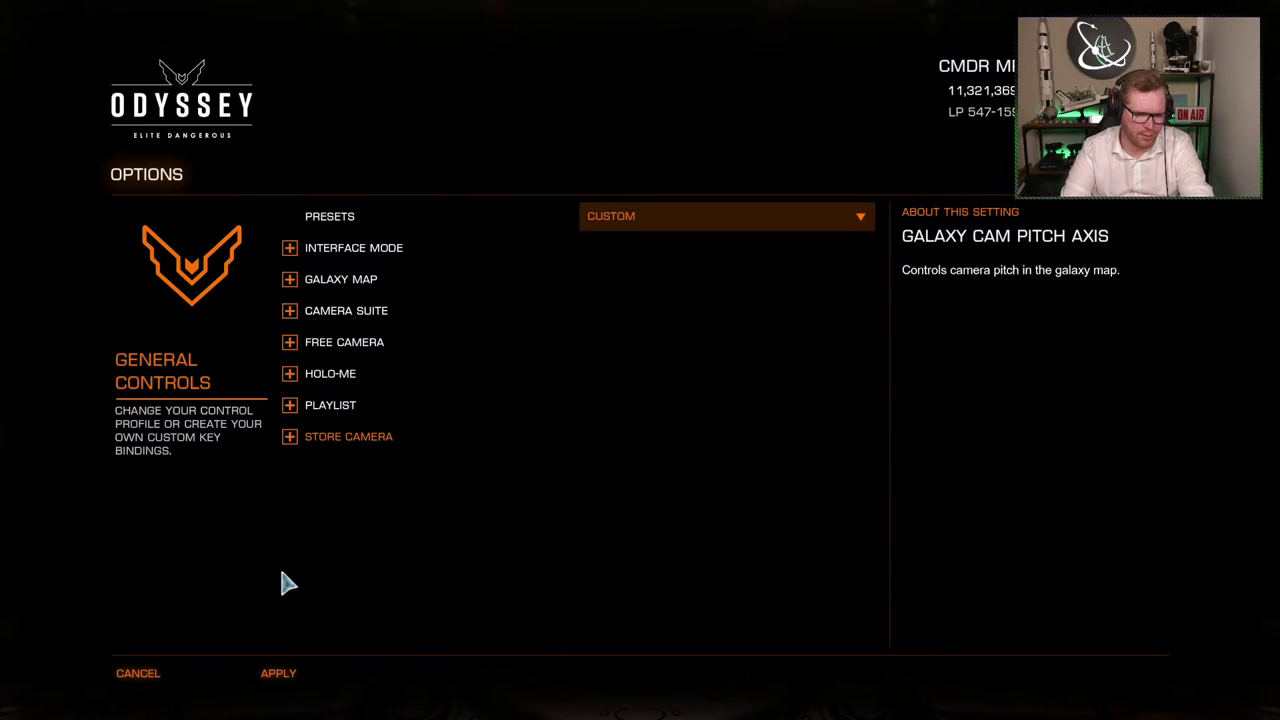
left_click(296, 316)
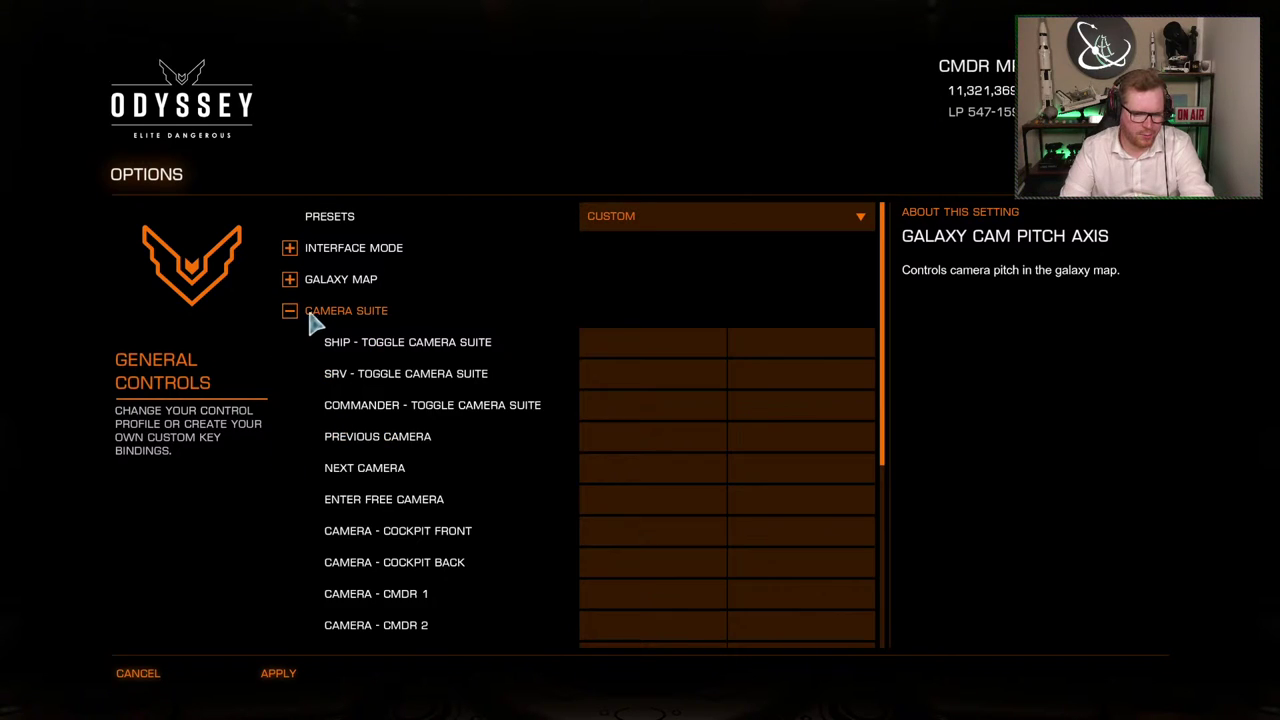
left_click(632, 348)
key("alt+space")
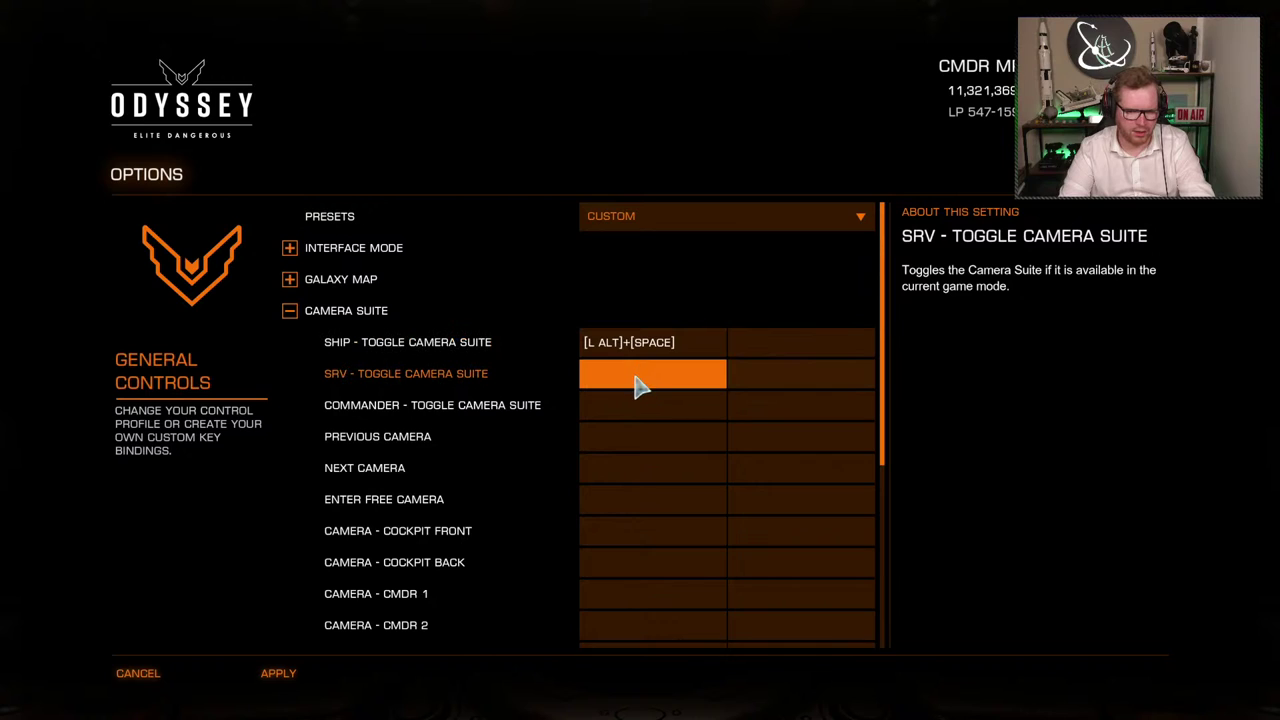
left_click(636, 349)
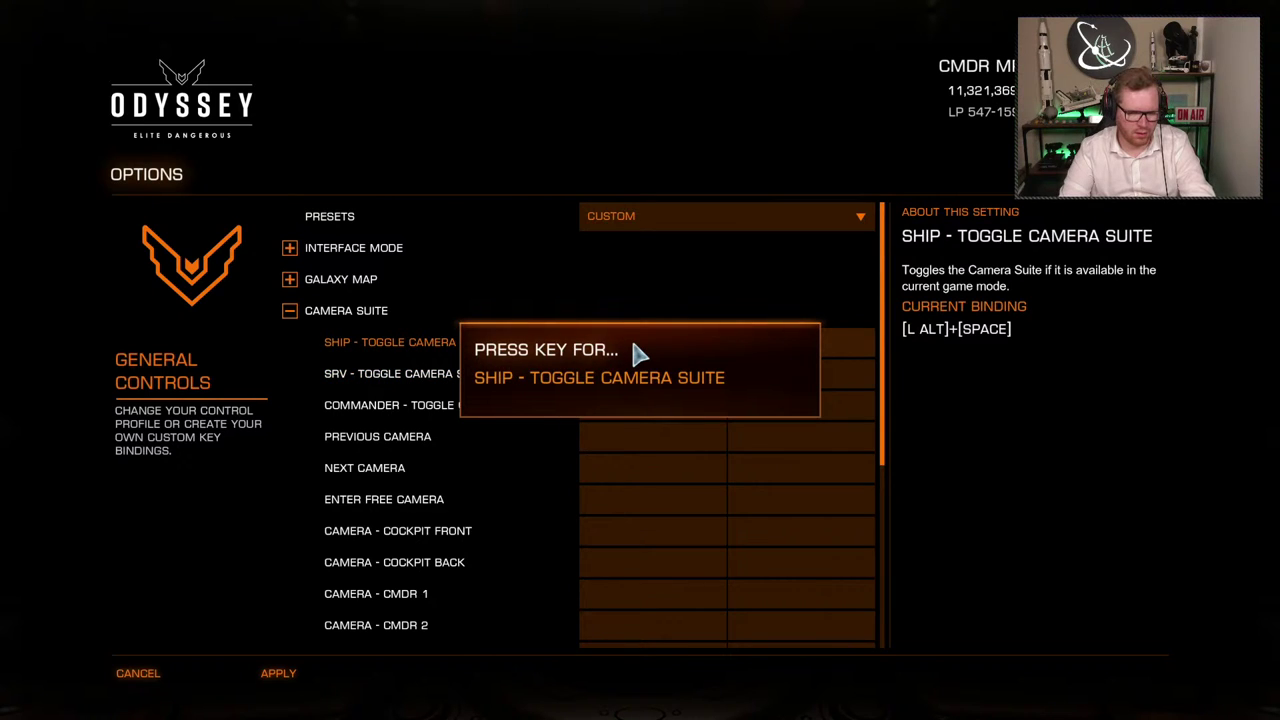
key("ctrl+alt+space")
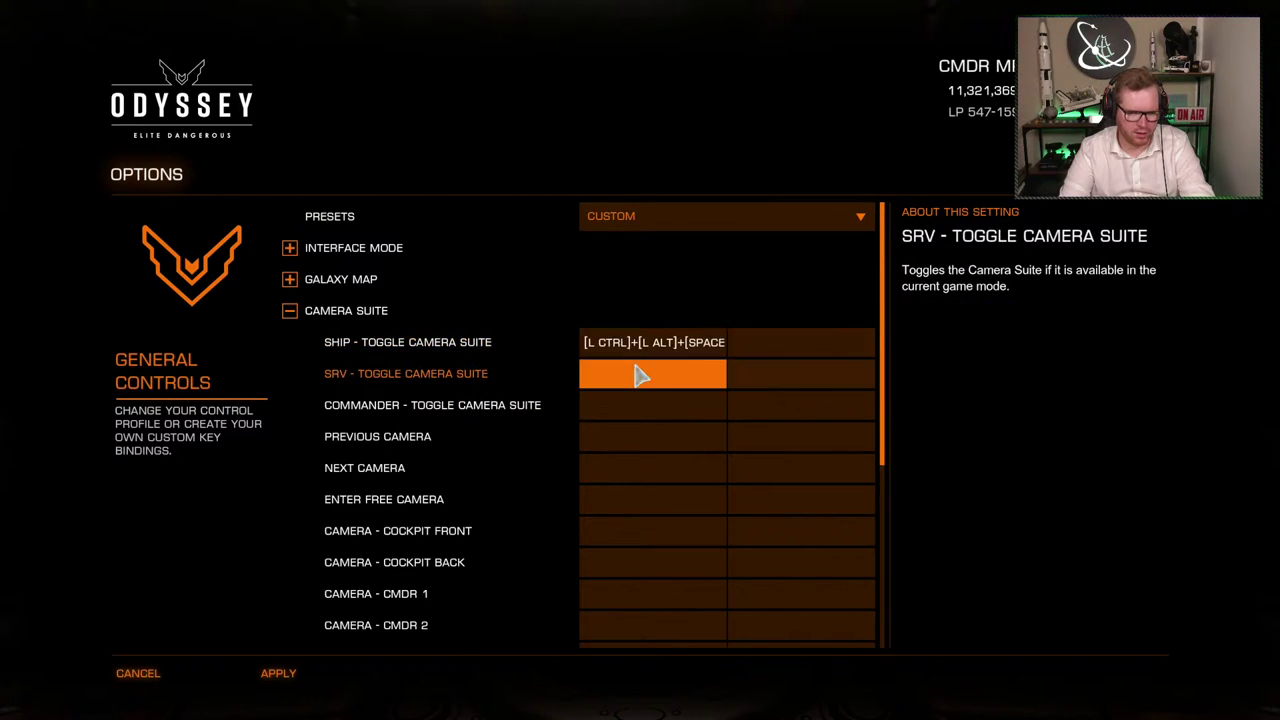
left_click(638, 378)
key("ctrl+alt+space")
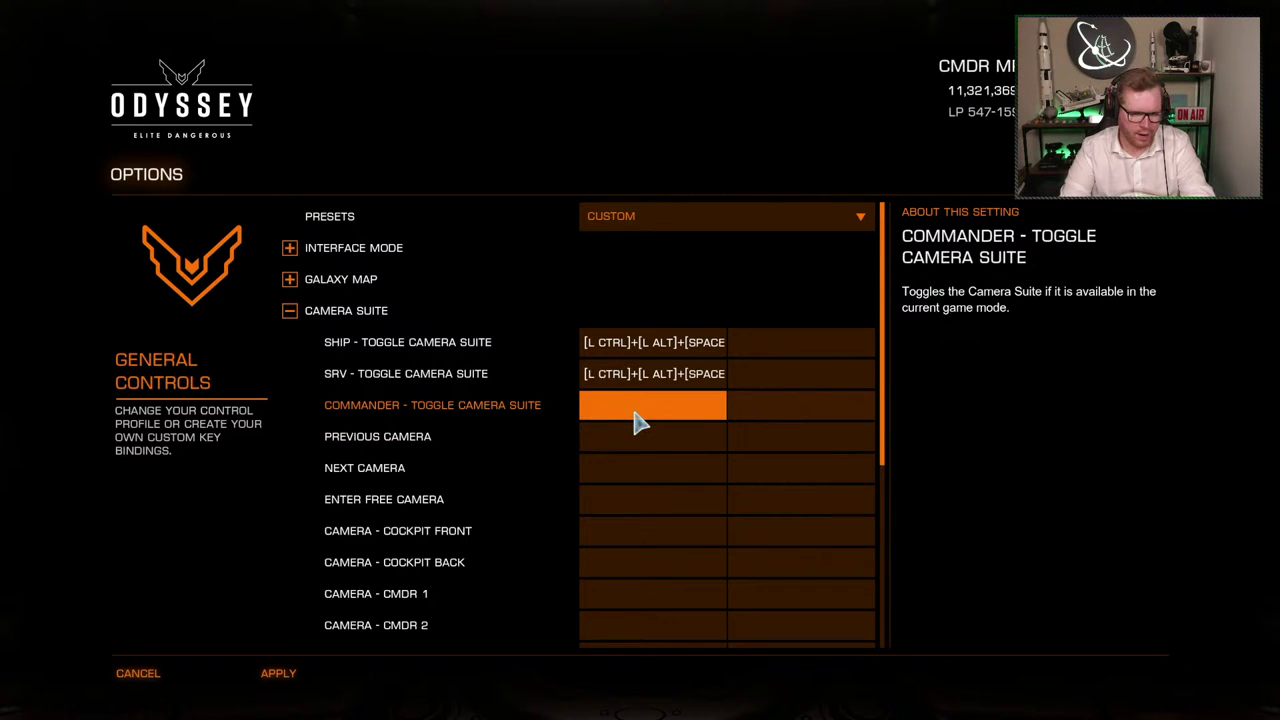
left_click(644, 408)
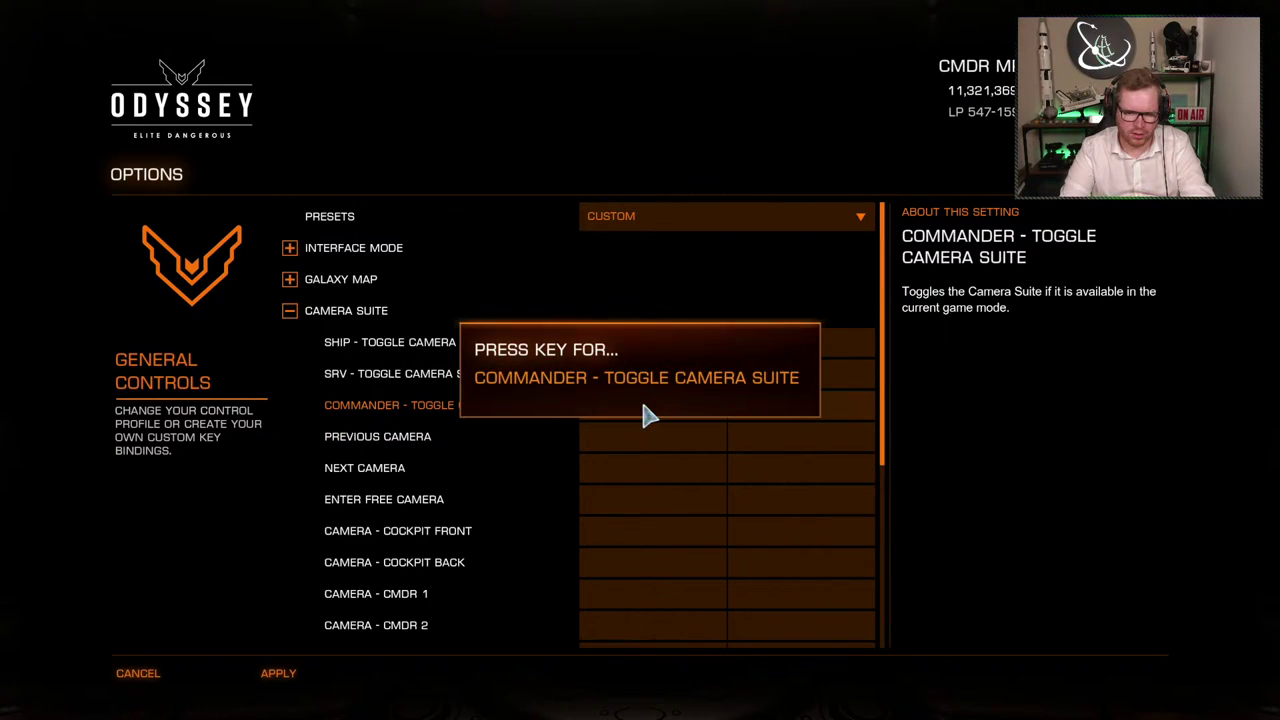
key("ctrl+alt+space")
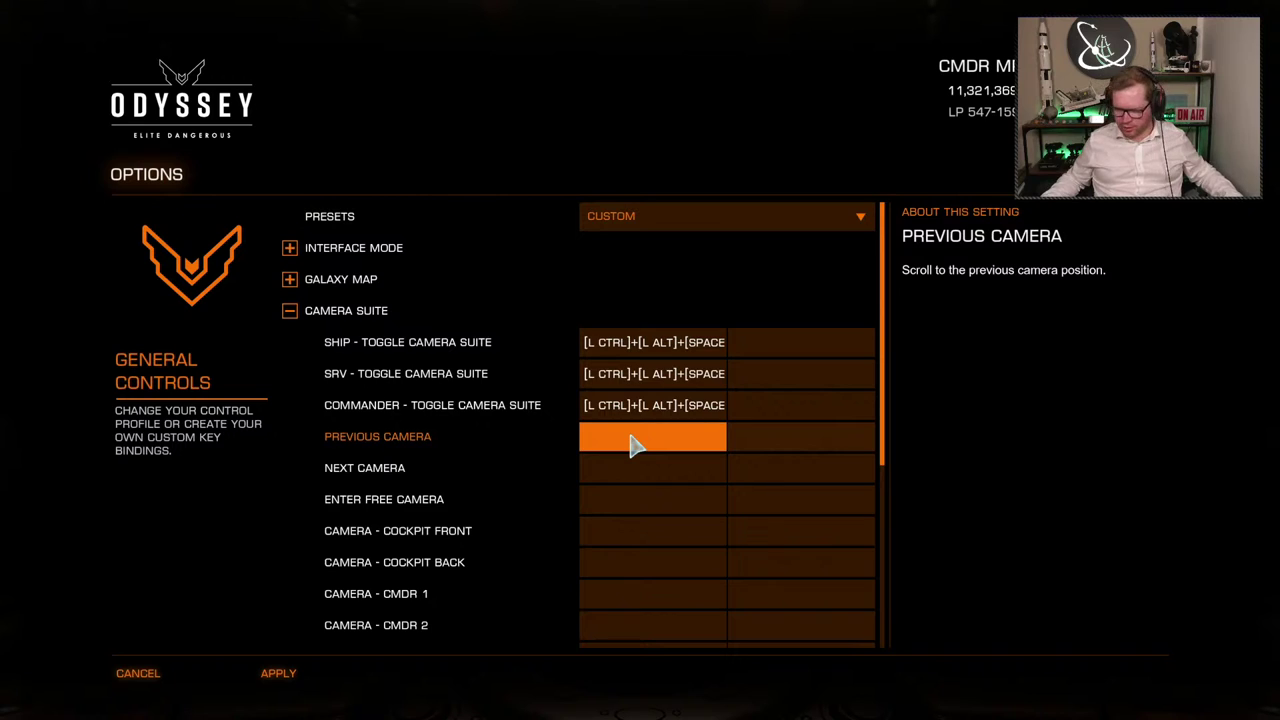
Bind Previous Camera to JOY 10, Next Camera to JOY 12 and Enter Free Camera to JOY 6
left_click(632, 445)
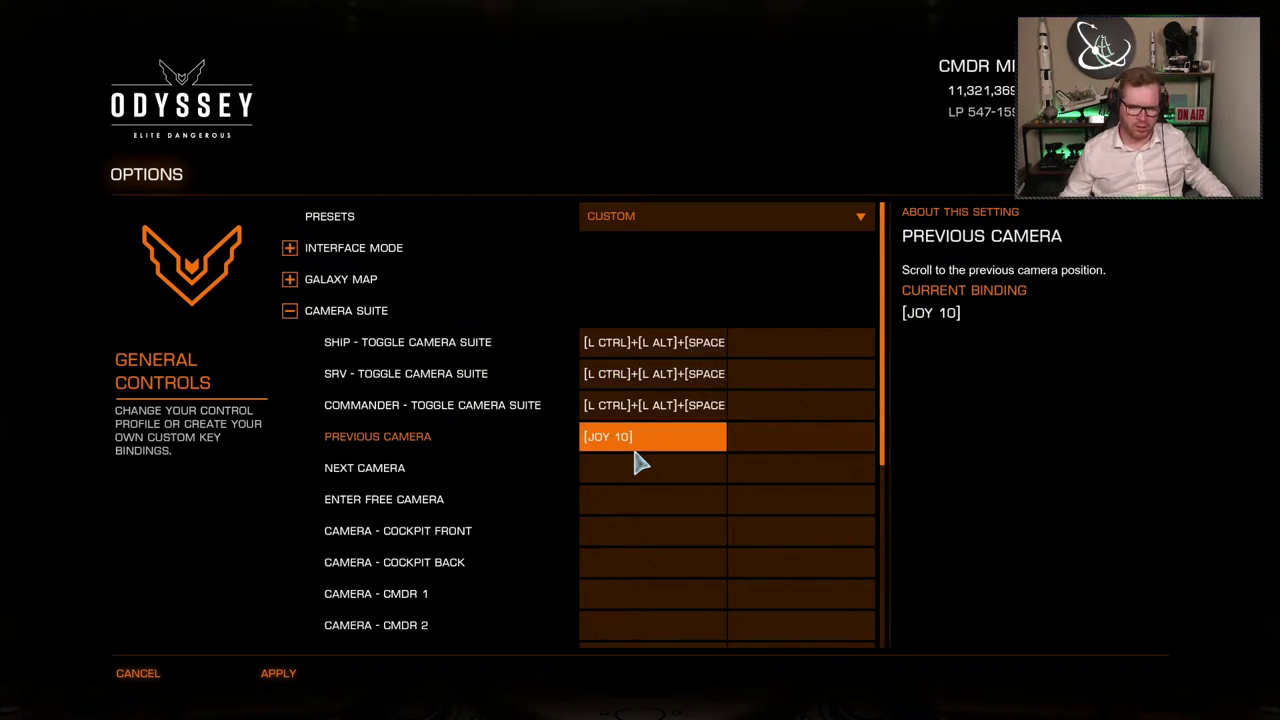
left_click(690, 462)
left_click(695, 468)
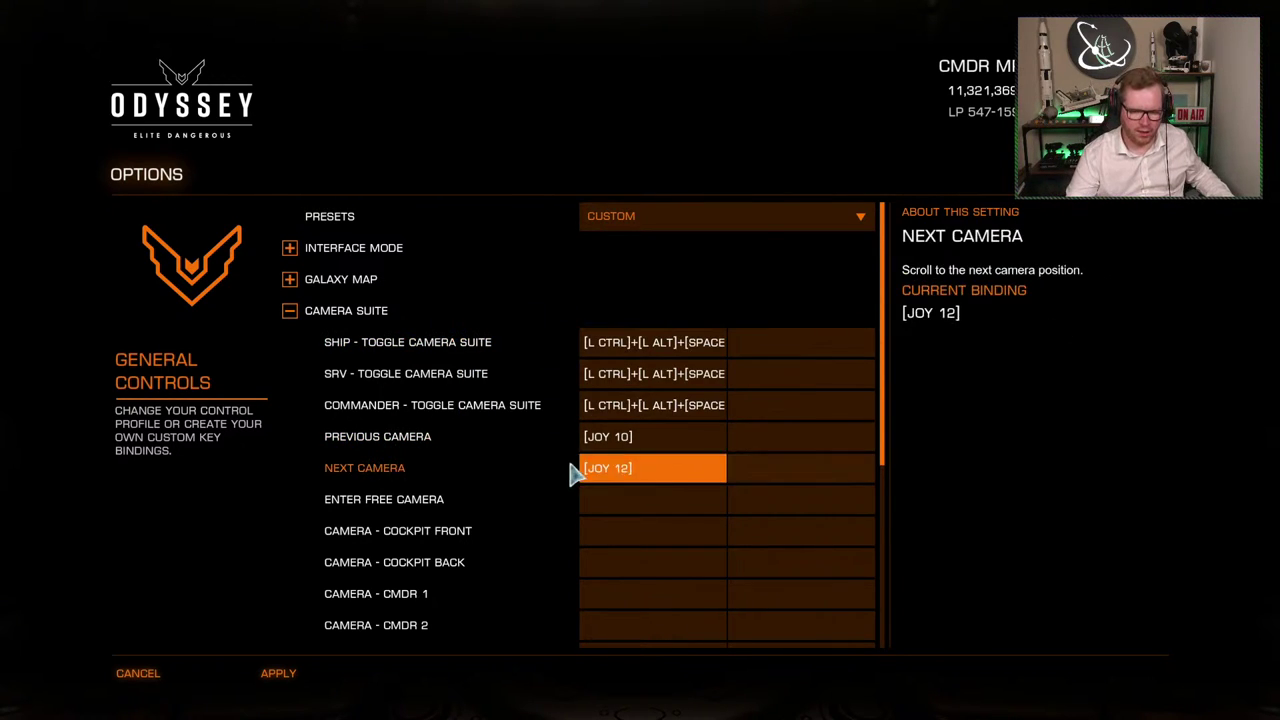
left_click(617, 497)
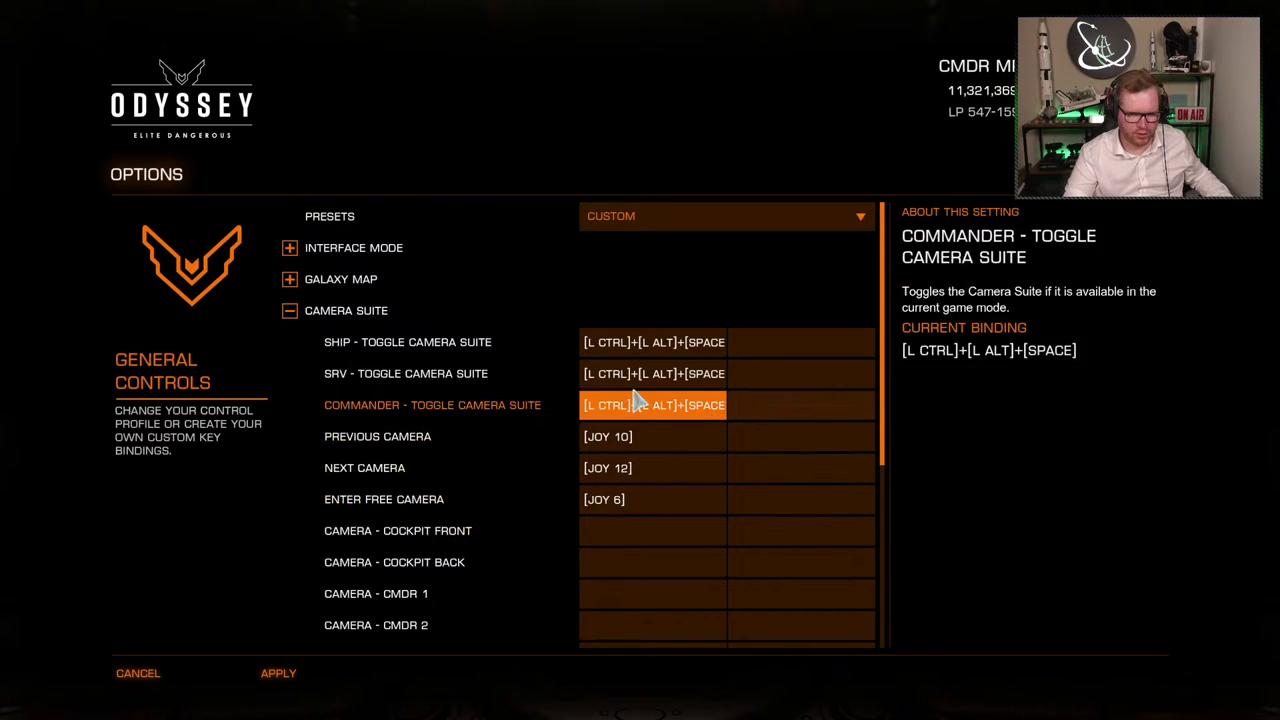
Rebind Previous Camera to JOY 16 and Next Camera to JOY 18, and review the remaining Camera Suite bindings
left_click(645, 440)
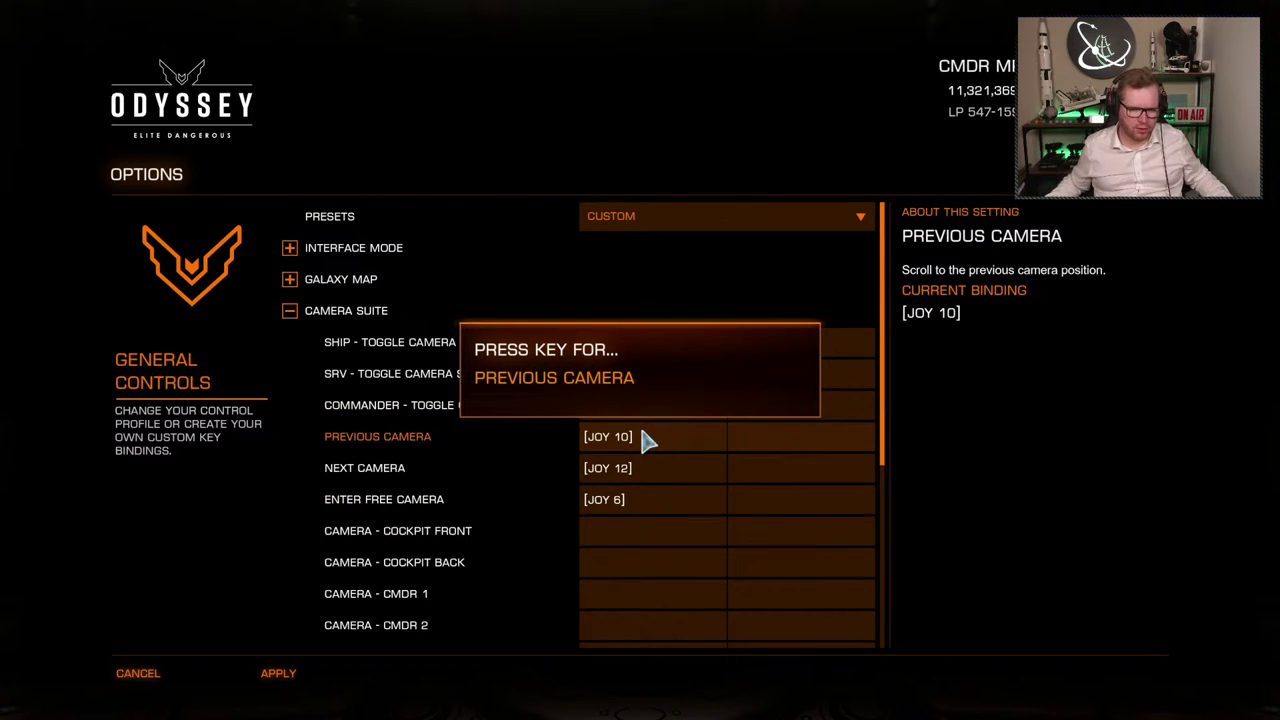
left_click(595, 472)
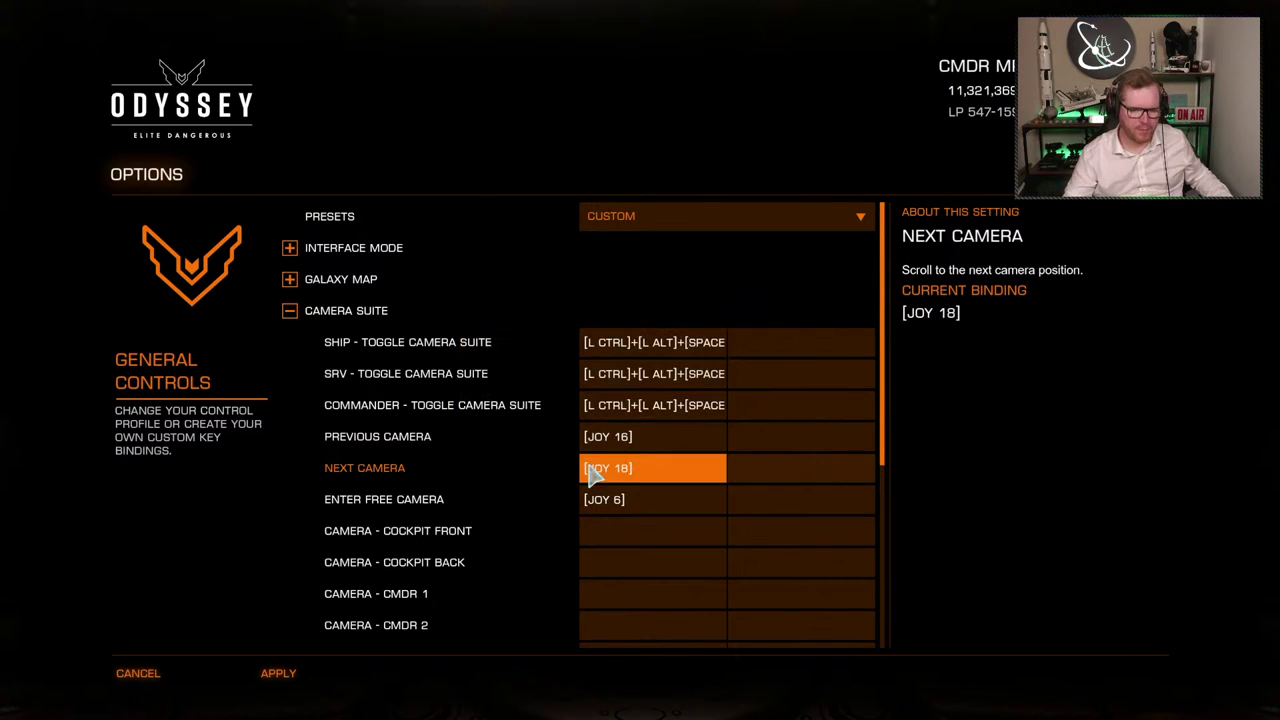
scroll(557, 500, "down", 5)
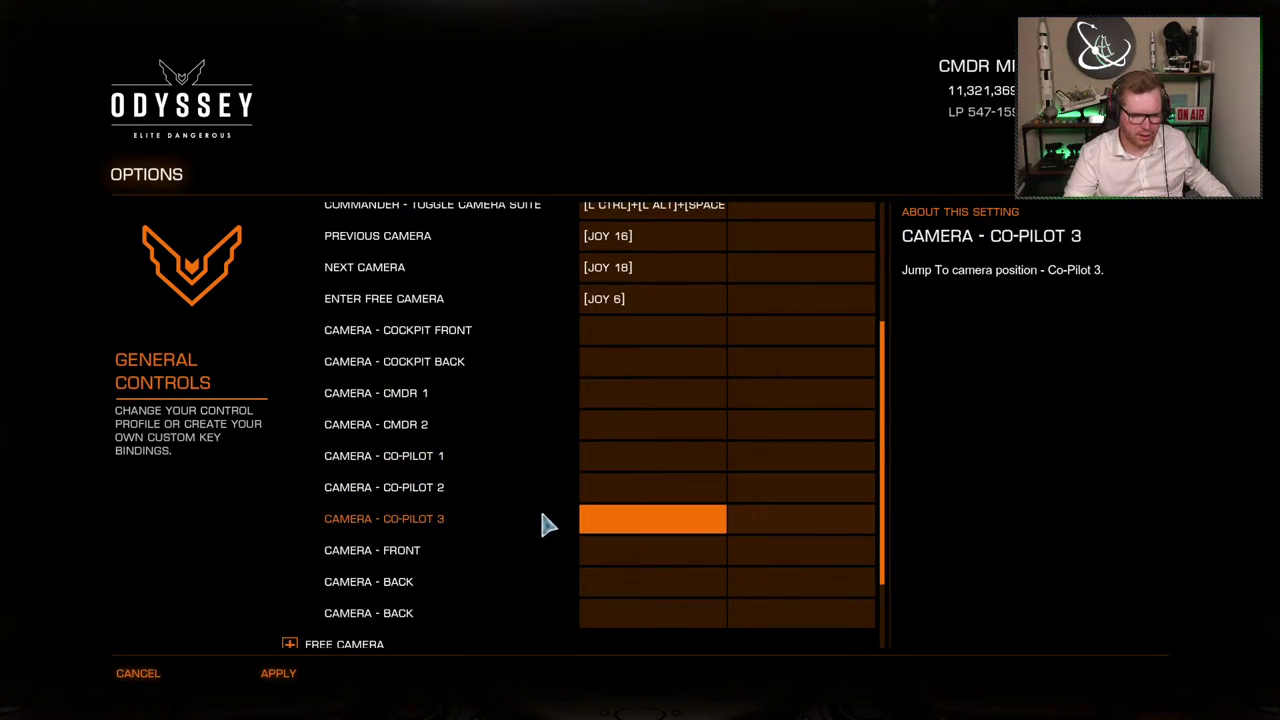
scroll(500, 565, "up", 3)
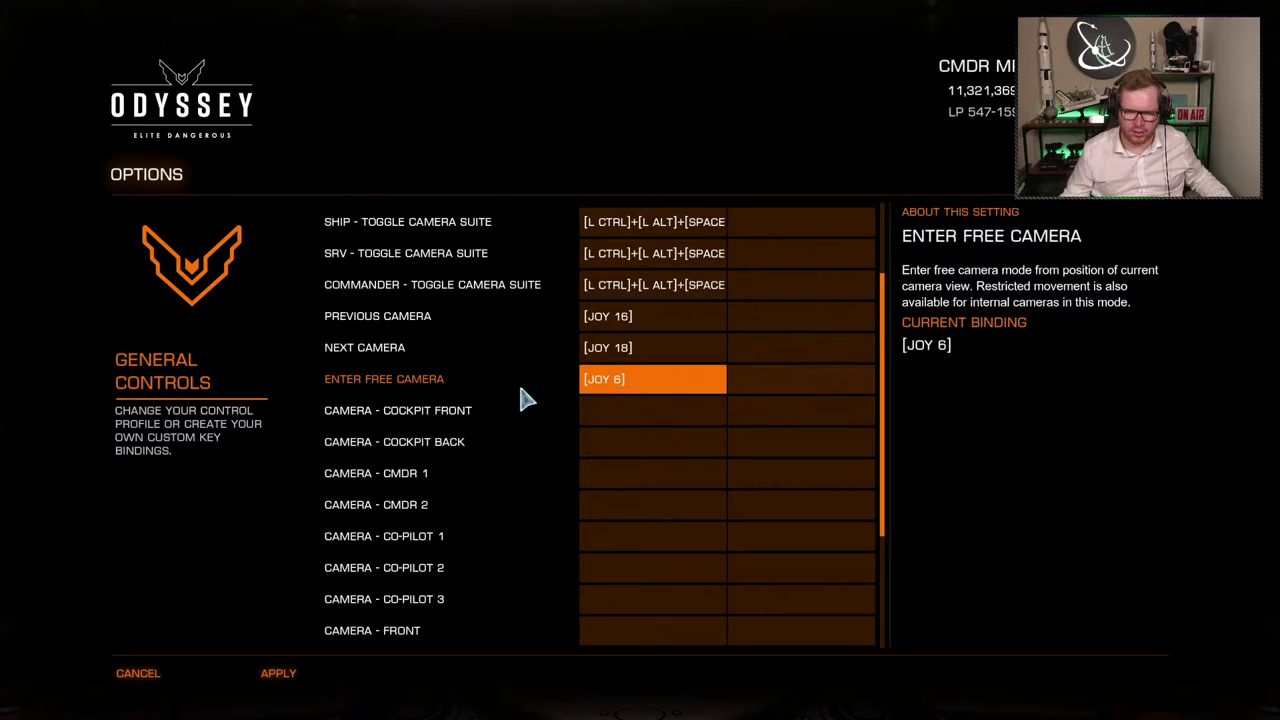
scroll(400, 420, "down", 1)
scroll(330, 374, "up", 4)
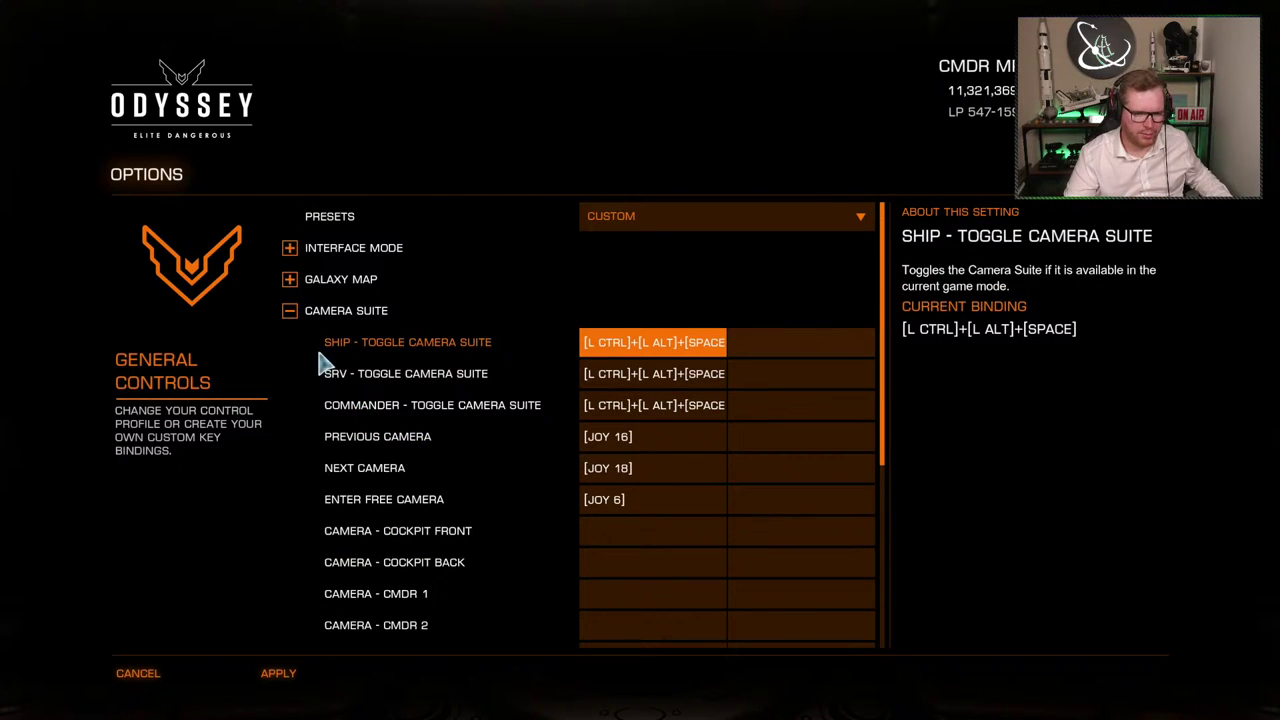
In the Free Camera bindings, bind Toggle HUD to JOY 6, Increase Speed to JOY 9 and Decrease Speed to JOY 11
left_click(288, 314)
left_click(288, 343)
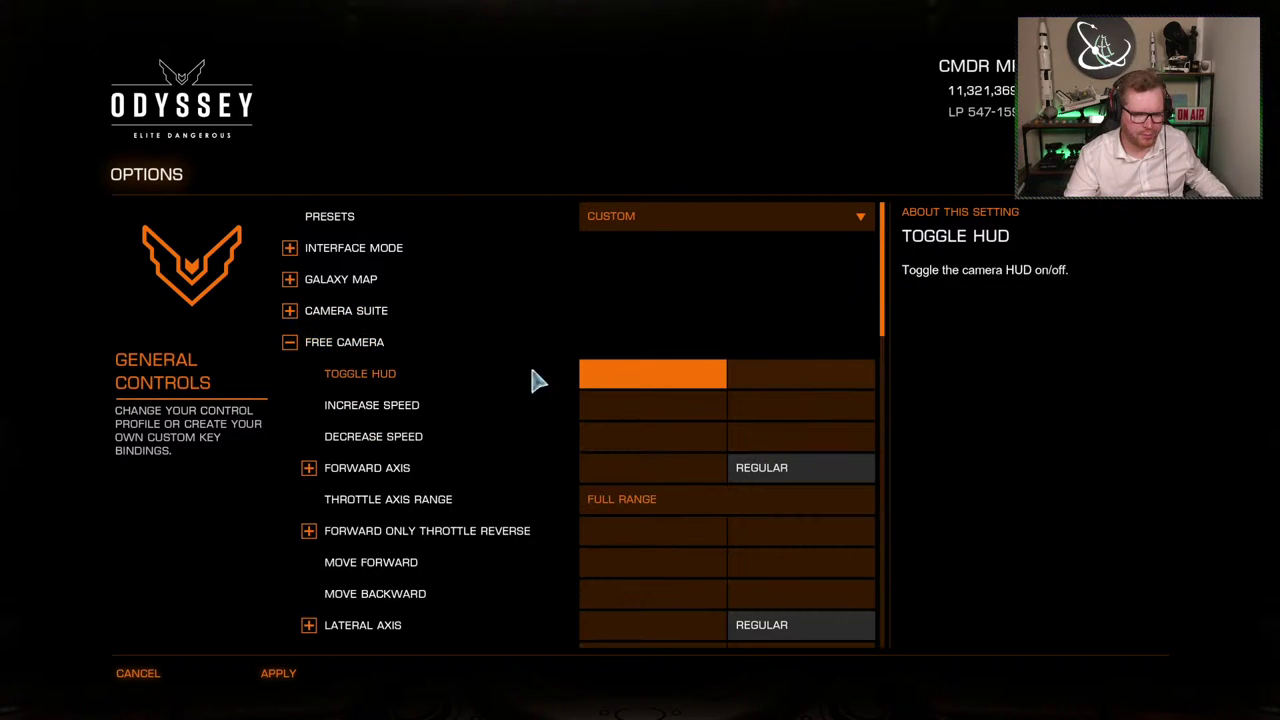
left_click(648, 378)
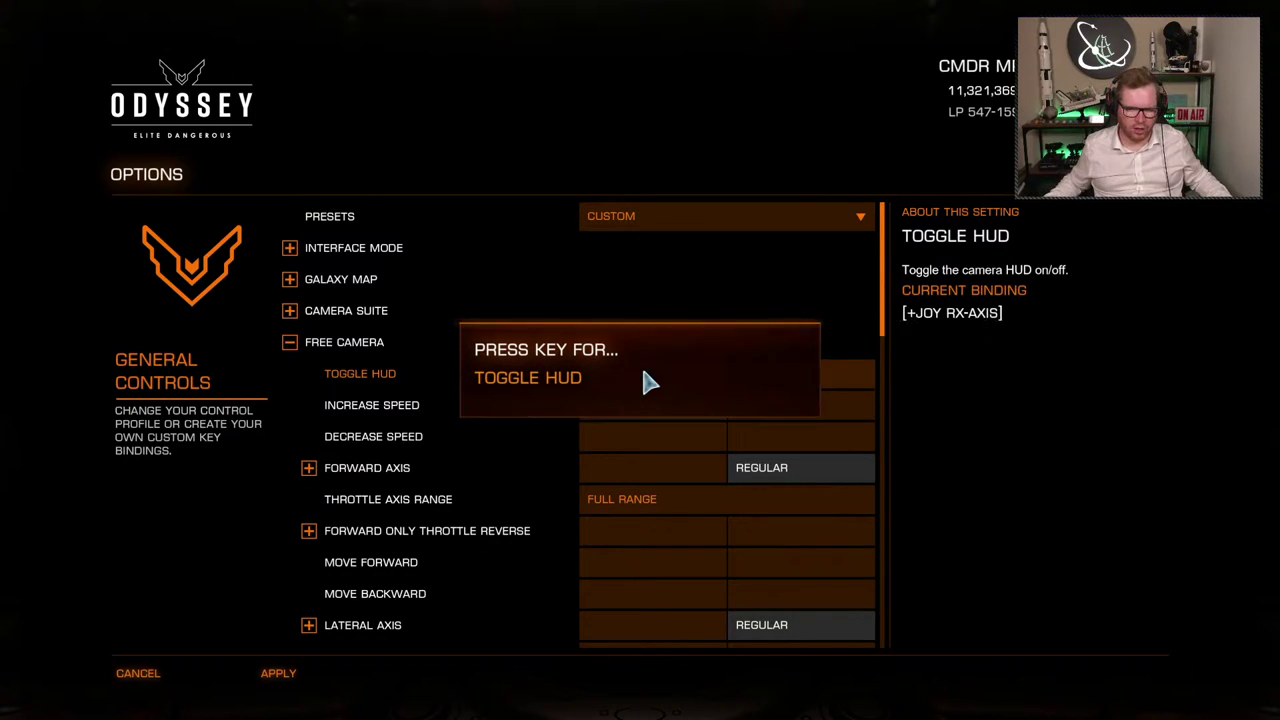
left_click(645, 377)
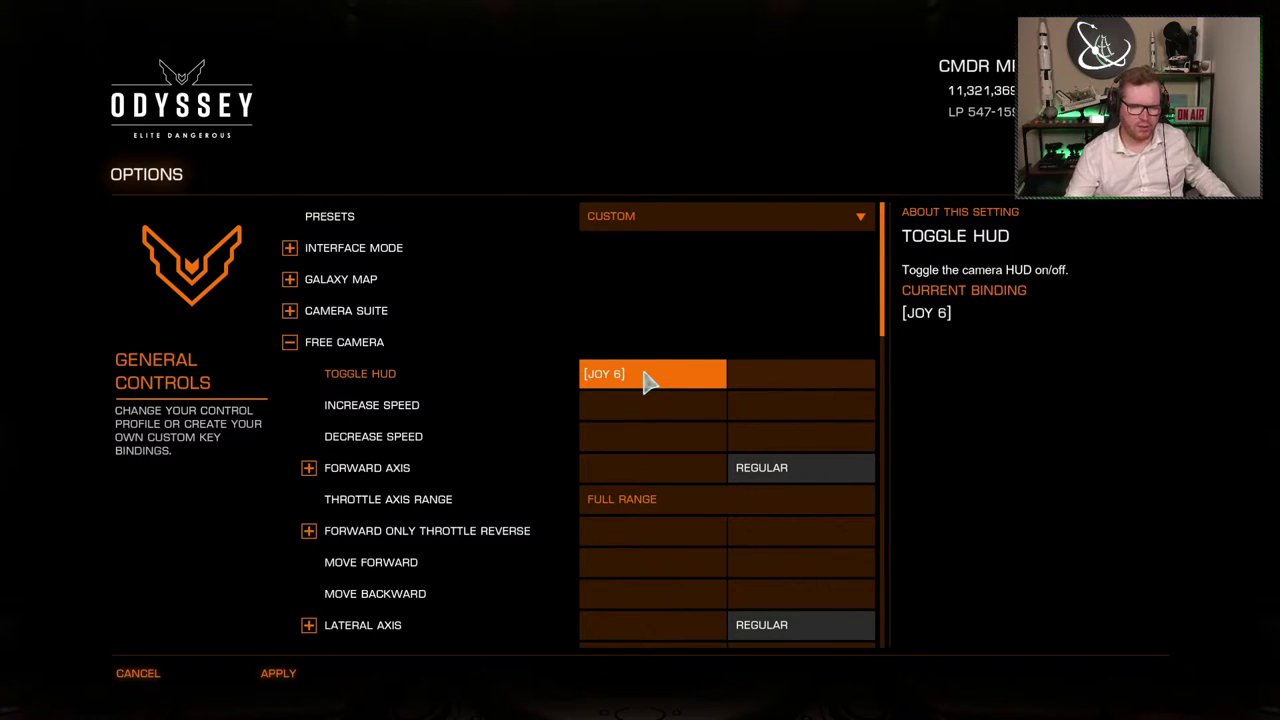
left_click(650, 405)
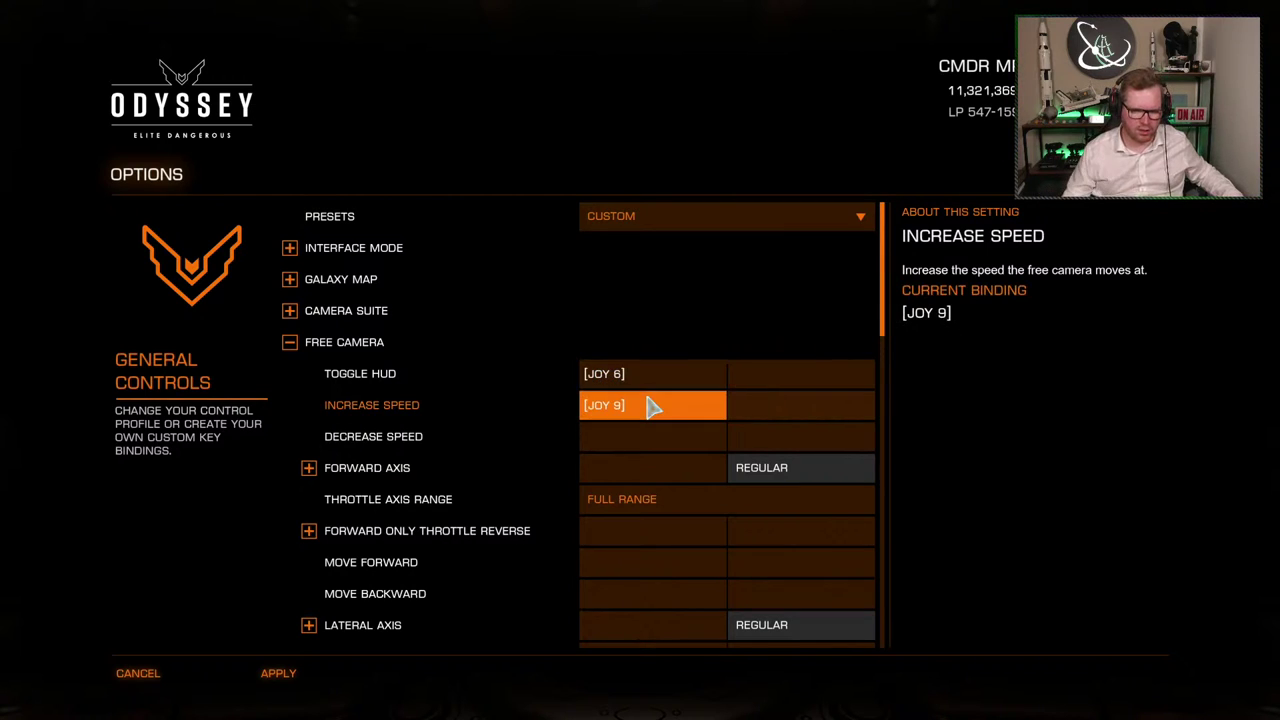
left_click(651, 437)
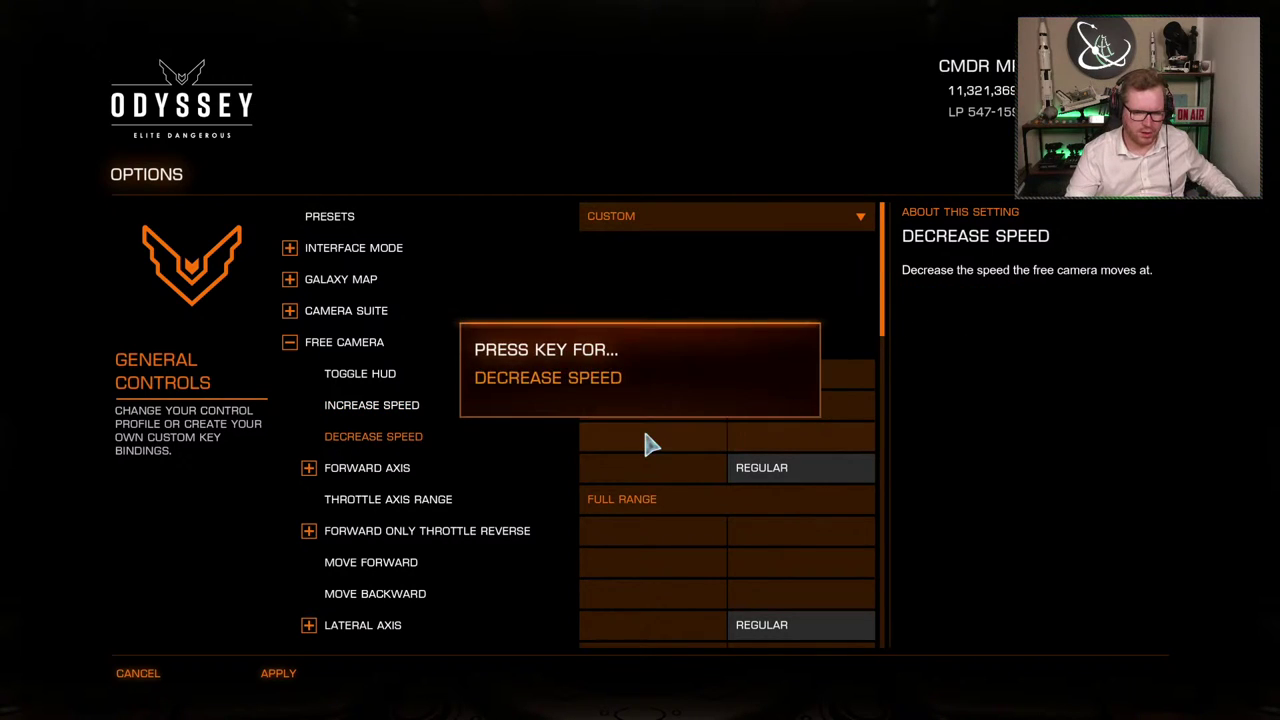
Bind the free camera's Forward Axis to JOY Y-AXIS, Lateral Axis to JOY X-AXIS and Lift Axis to JOY Z-AXIS
left_click(647, 470)
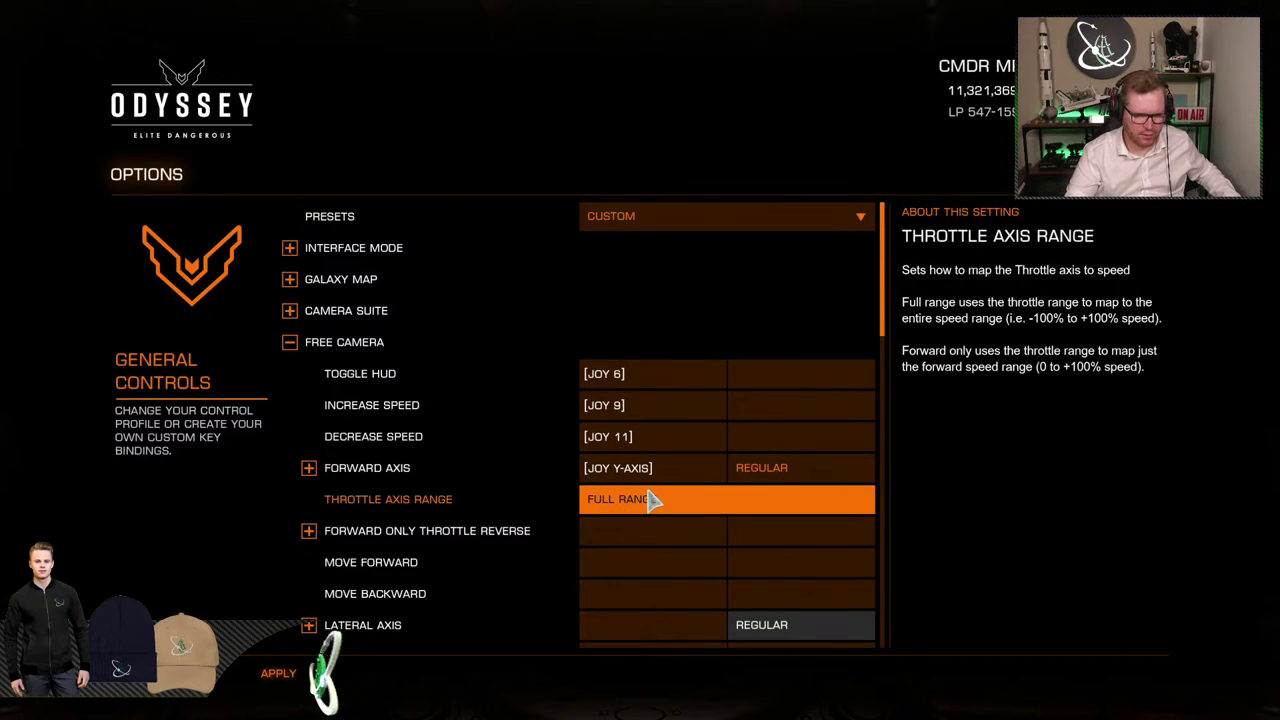
scroll(633, 541, "down", 1)
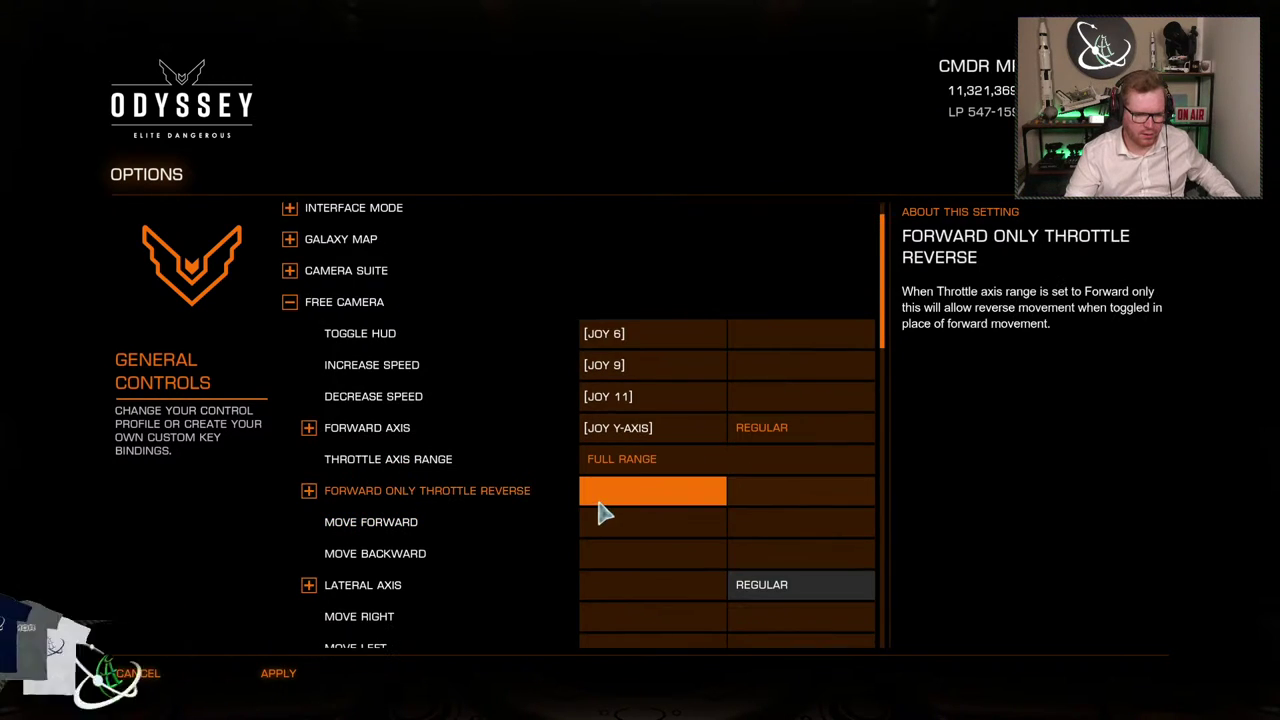
scroll(460, 500, "down", 1)
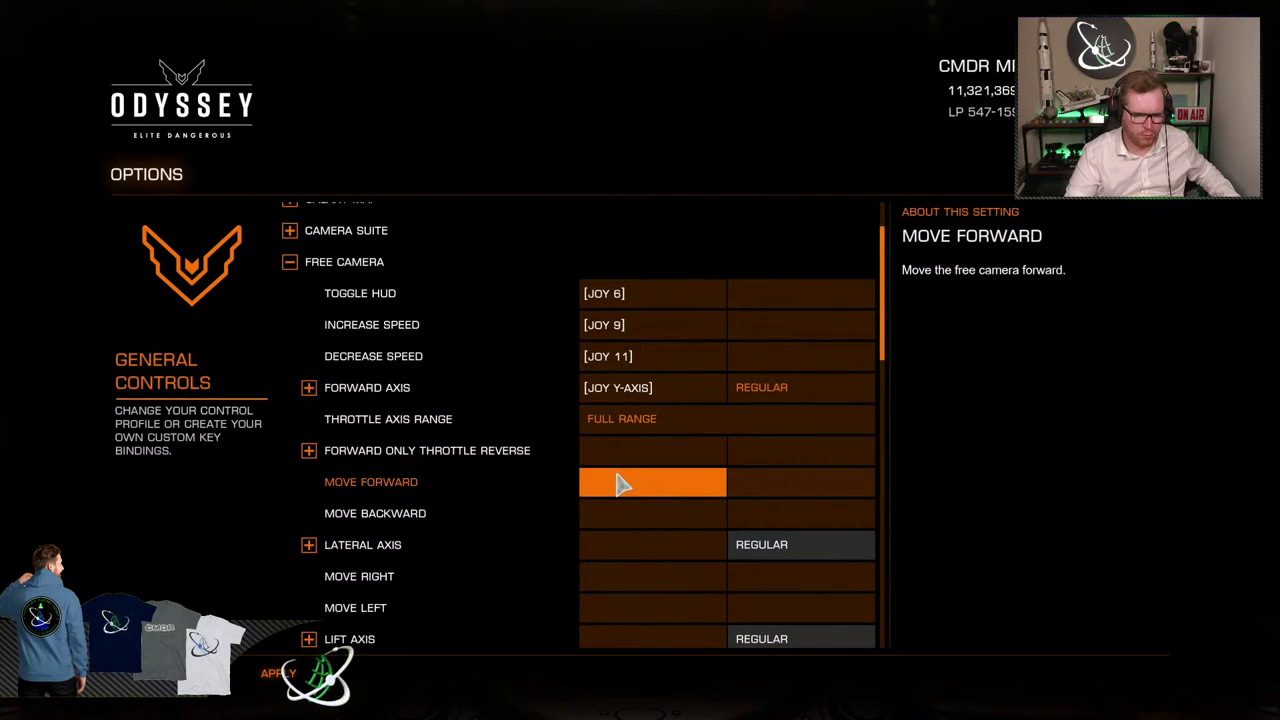
scroll(566, 515, "down", 1)
left_click(593, 506)
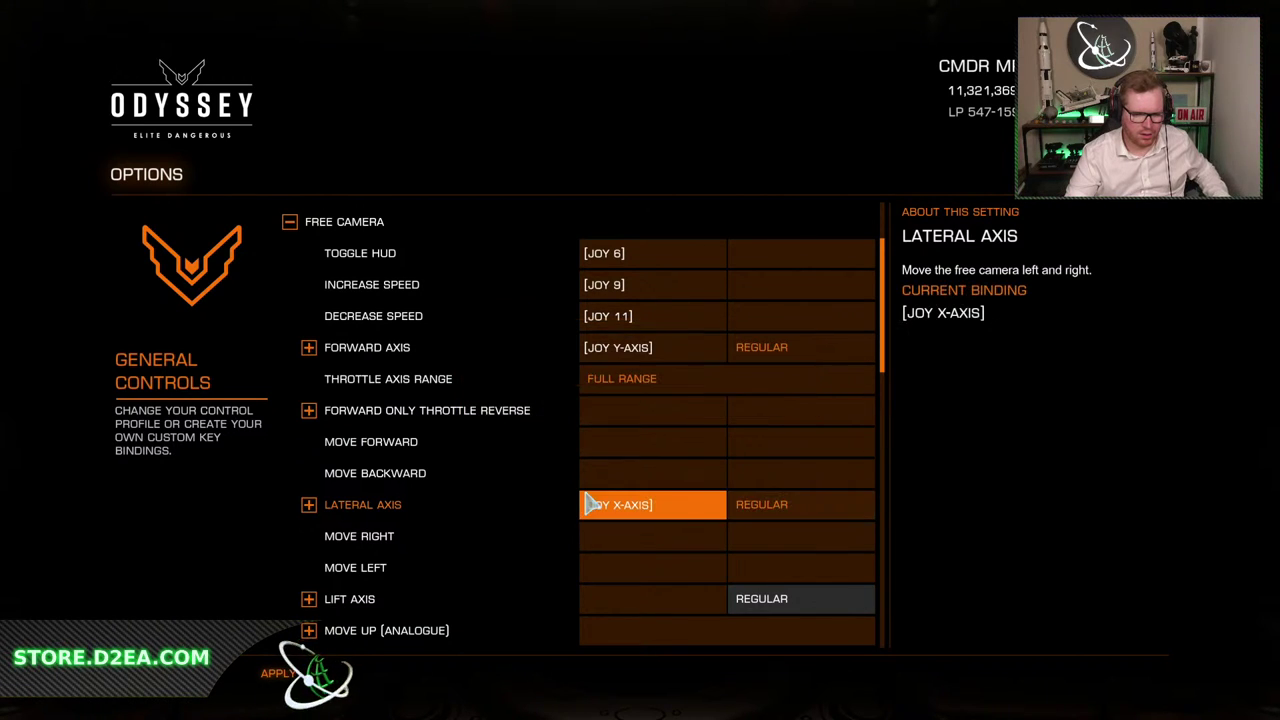
scroll(595, 502, "down", 3)
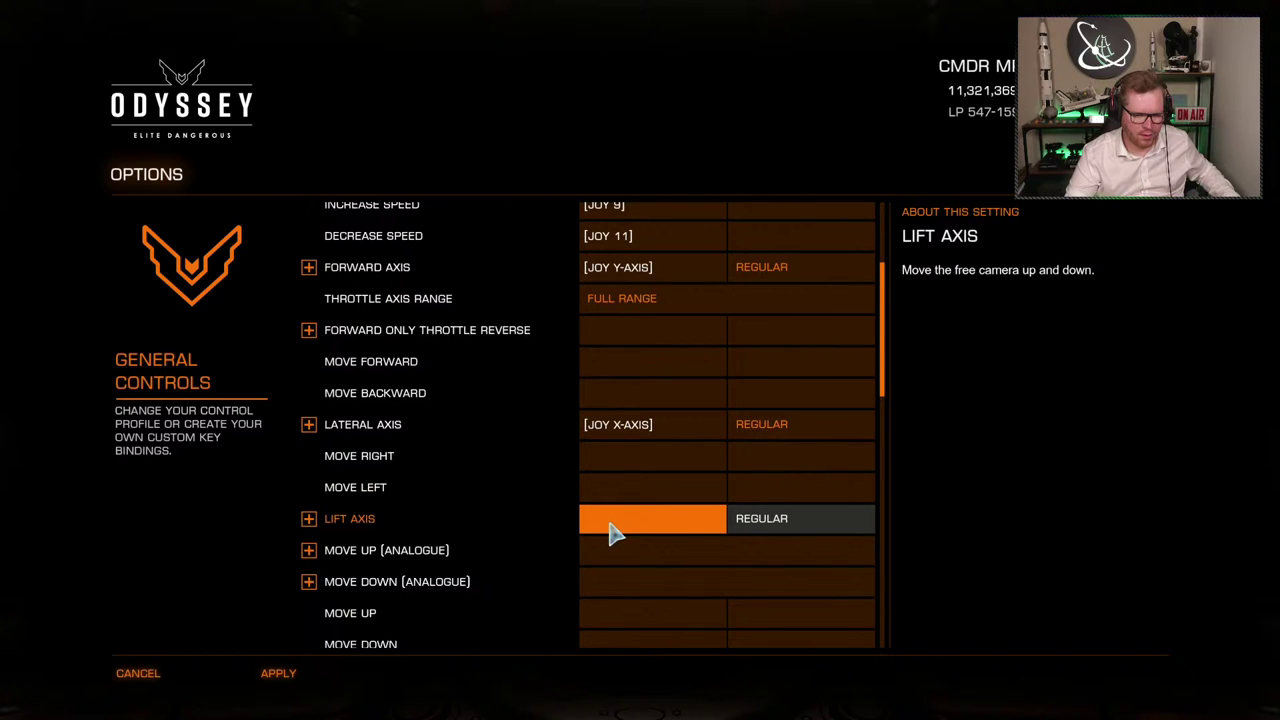
left_click(618, 522)
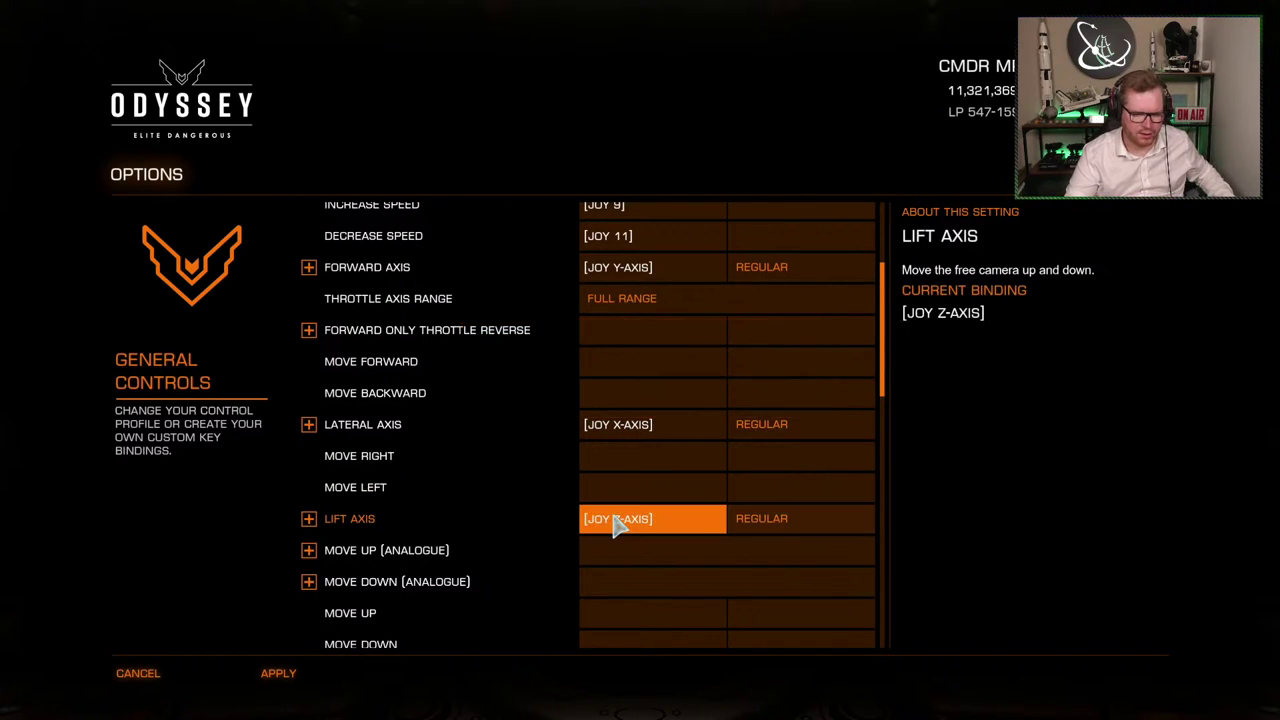
Bind the free camera's Pitch Axis to JOY Y-AXIS
scroll(618, 527, "down", 1)
scroll(612, 527, "down", 1)
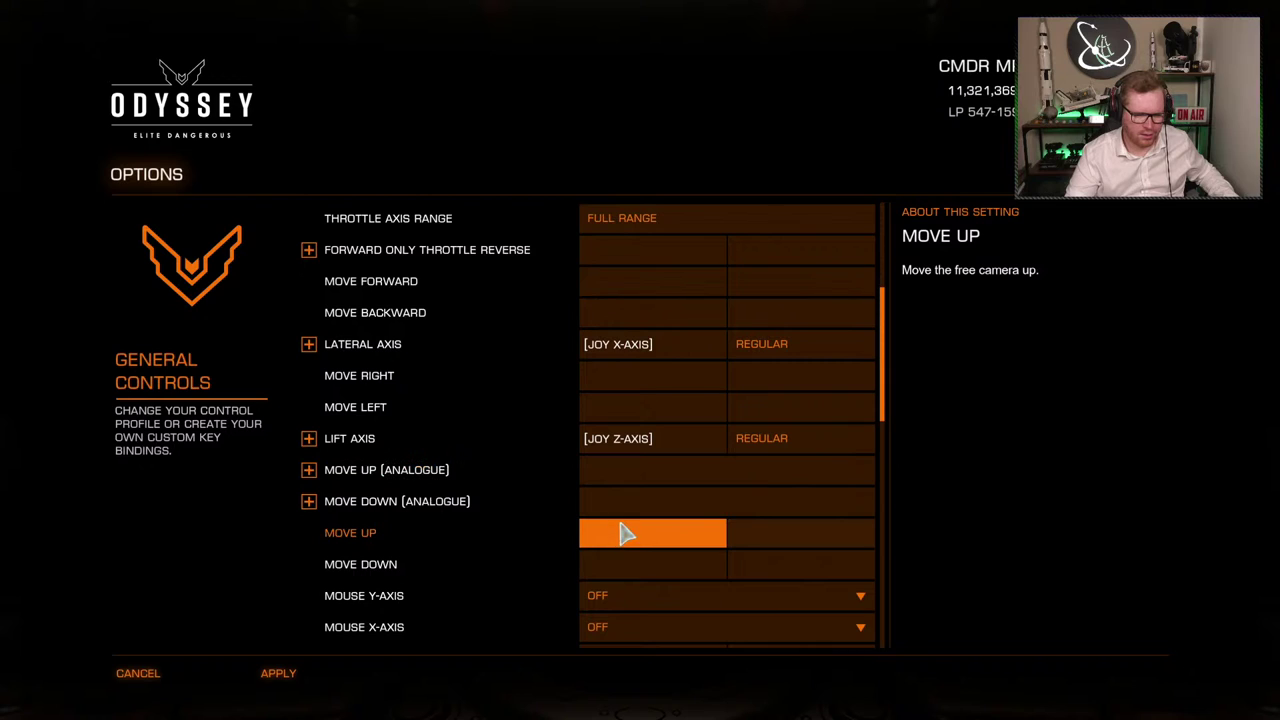
scroll(620, 530, "down", 1)
scroll(624, 532, "down", 1)
scroll(628, 518, "down", 1)
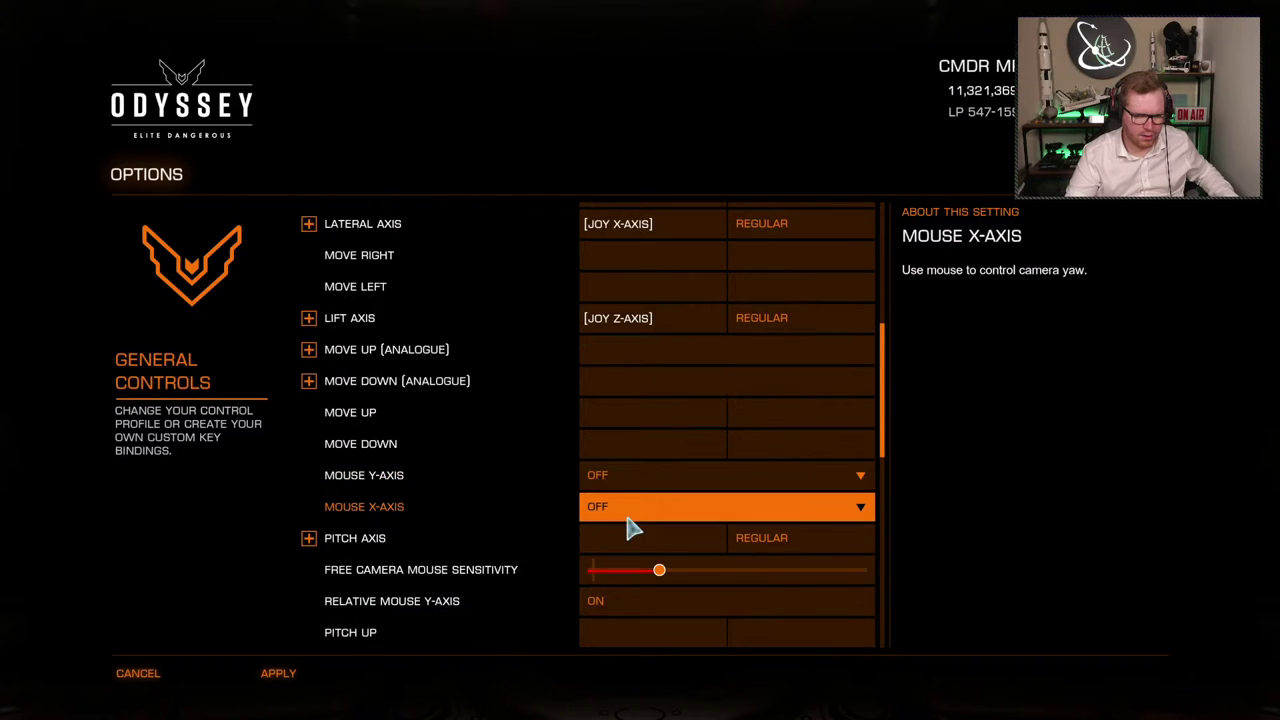
scroll(630, 522, "down", 1)
left_click(636, 505)
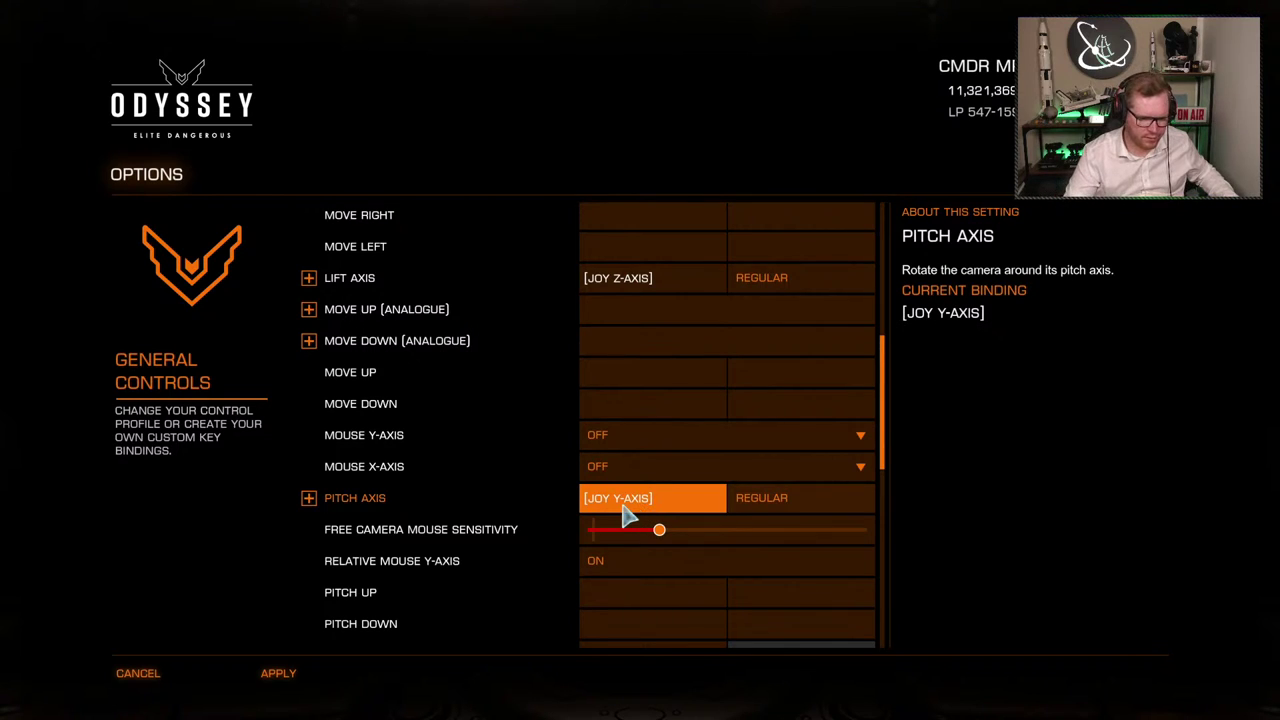
Bind the free camera's Yaw Axis to JOY Z-AXIS and its Roll Axis to JOY X-AXIS
scroll(638, 555, "down", 1)
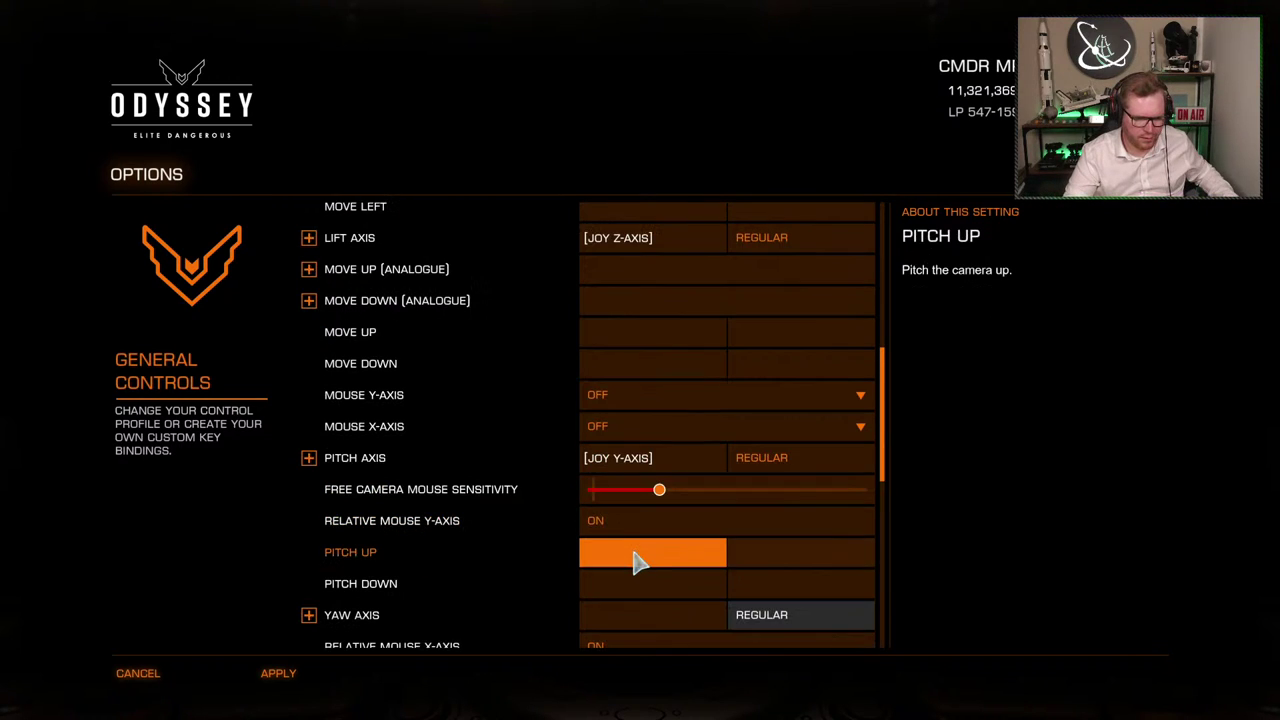
scroll(648, 590, "down", 1)
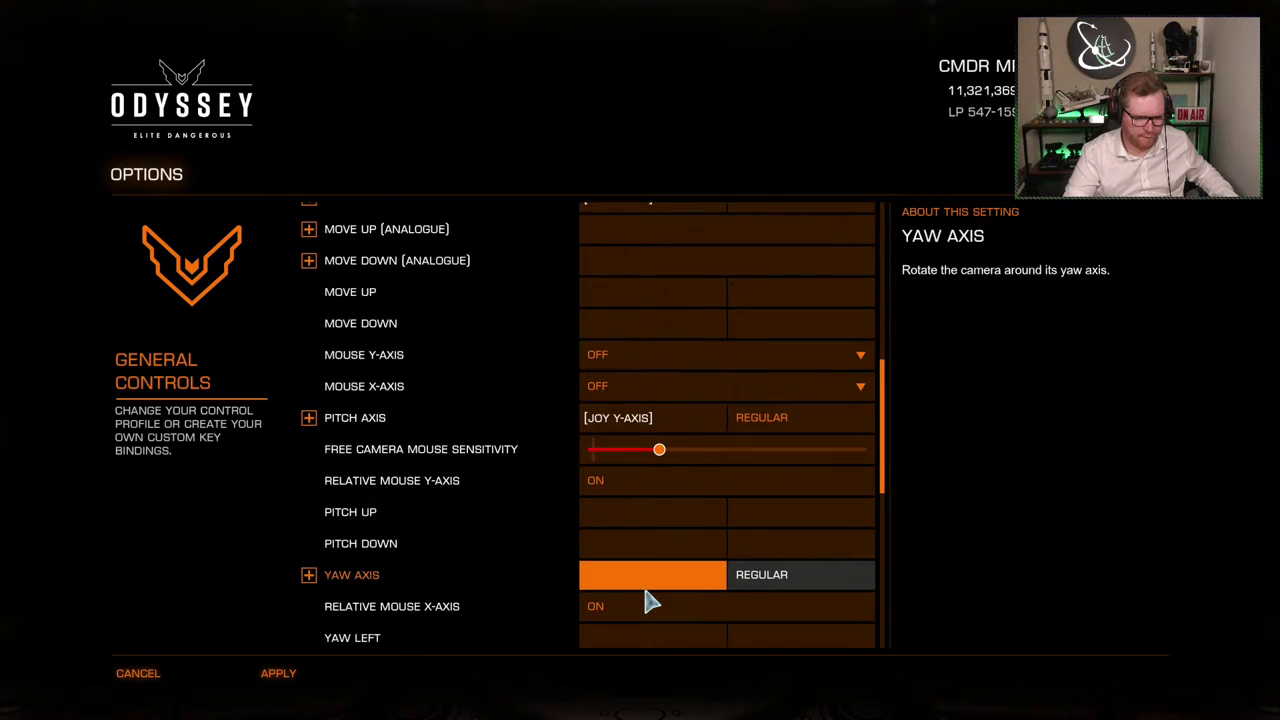
left_click(648, 590)
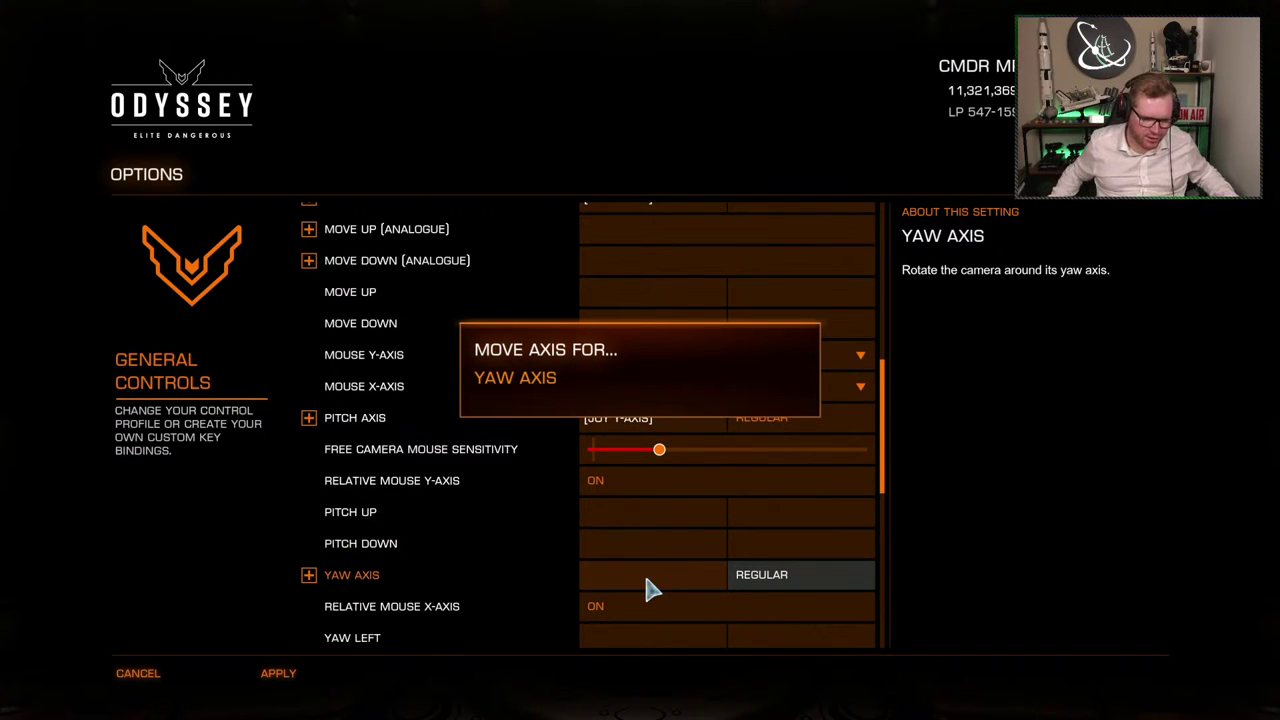
scroll(660, 480, "down", 5)
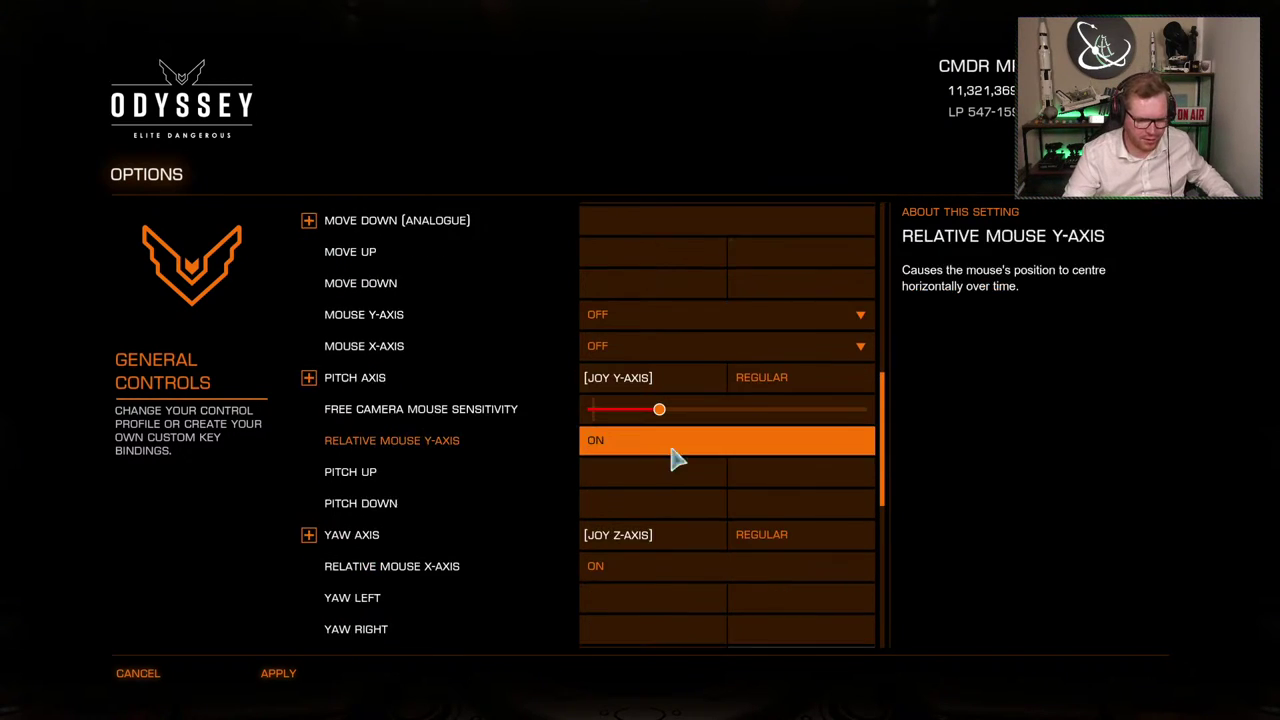
left_click(605, 538)
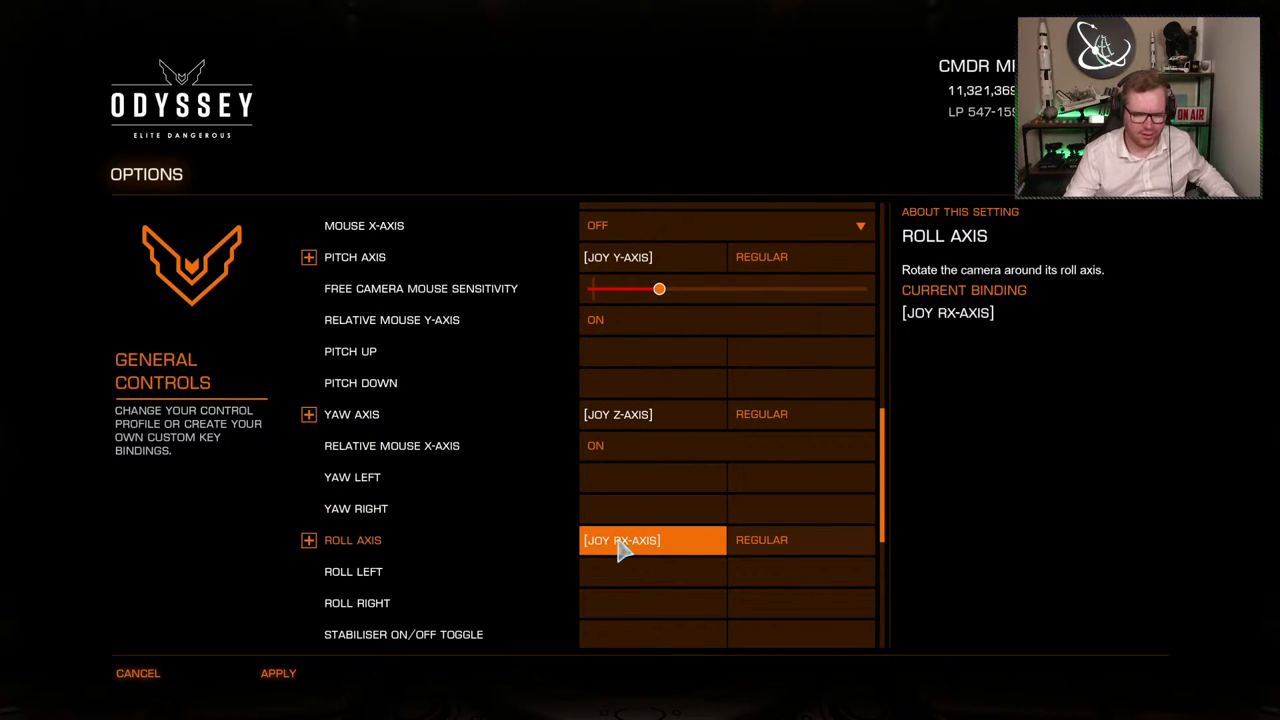
left_click(620, 545)
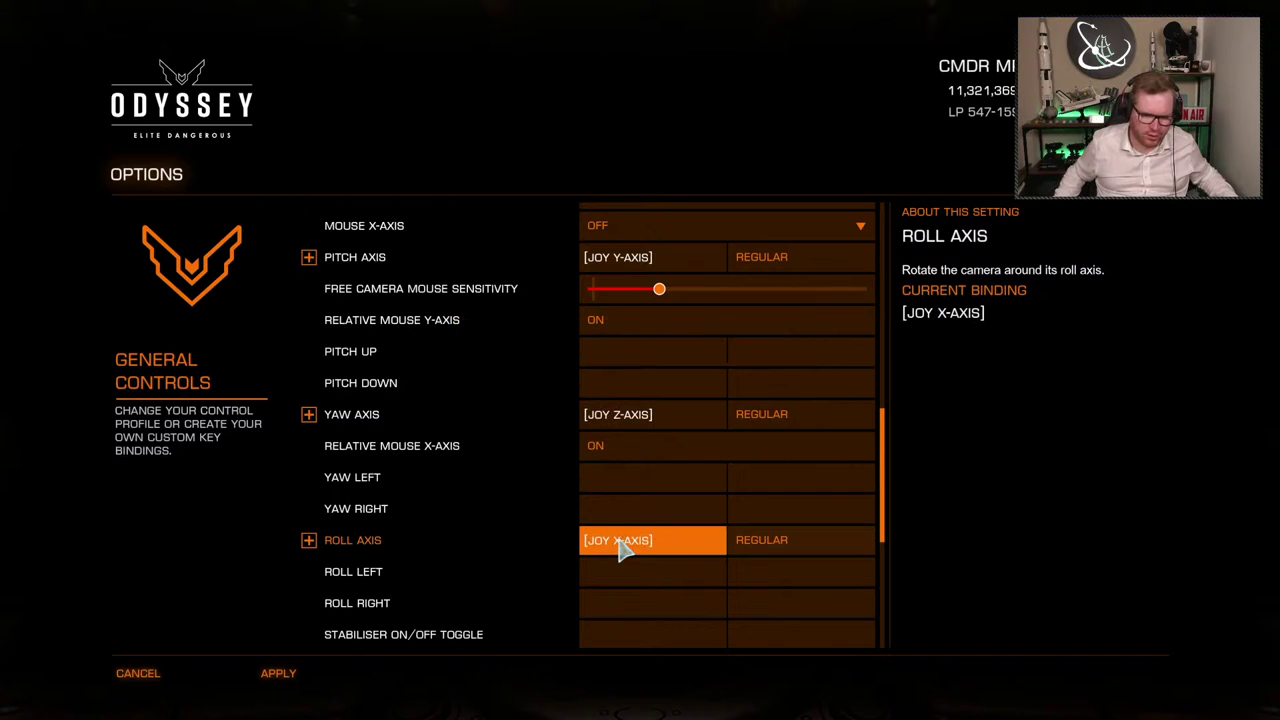
Bind Camera / Ship Controls Toggle to JOY 23, Attach / Detach Camera to JOY 27 and Zoom / Blur Toggle to JOY 8
scroll(590, 535, "down", 5)
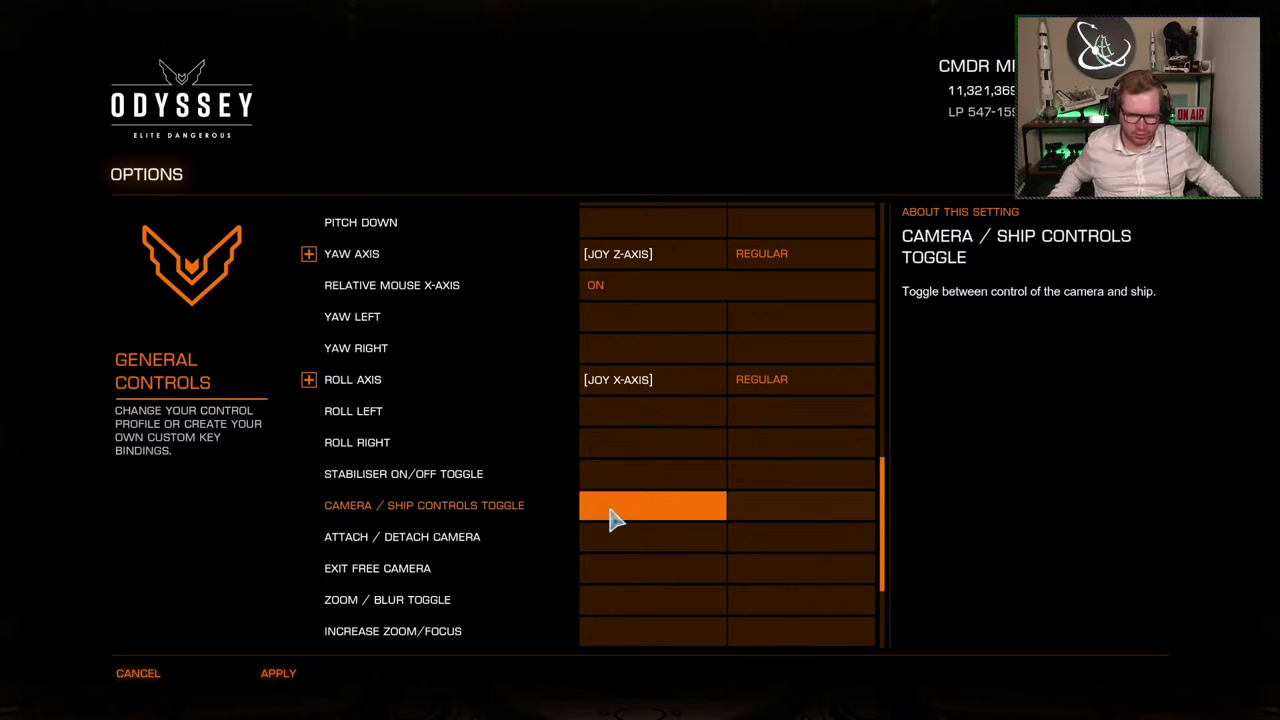
left_click(614, 518)
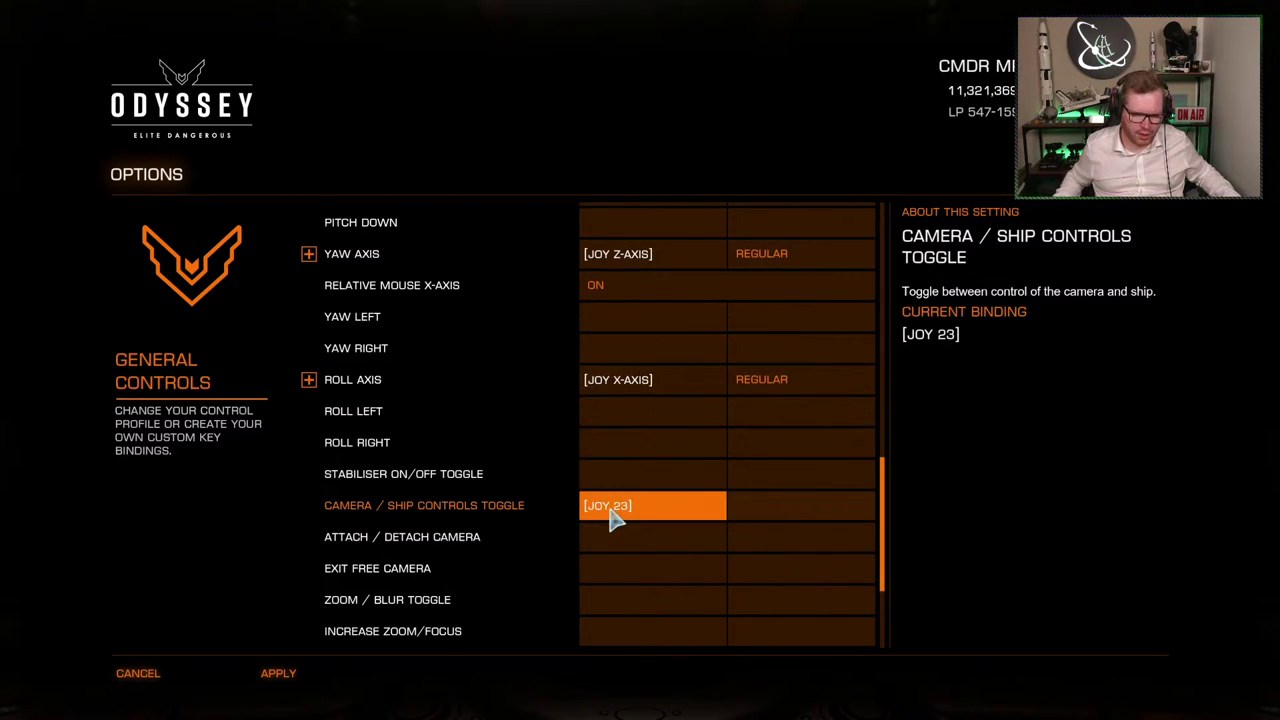
left_click(601, 538)
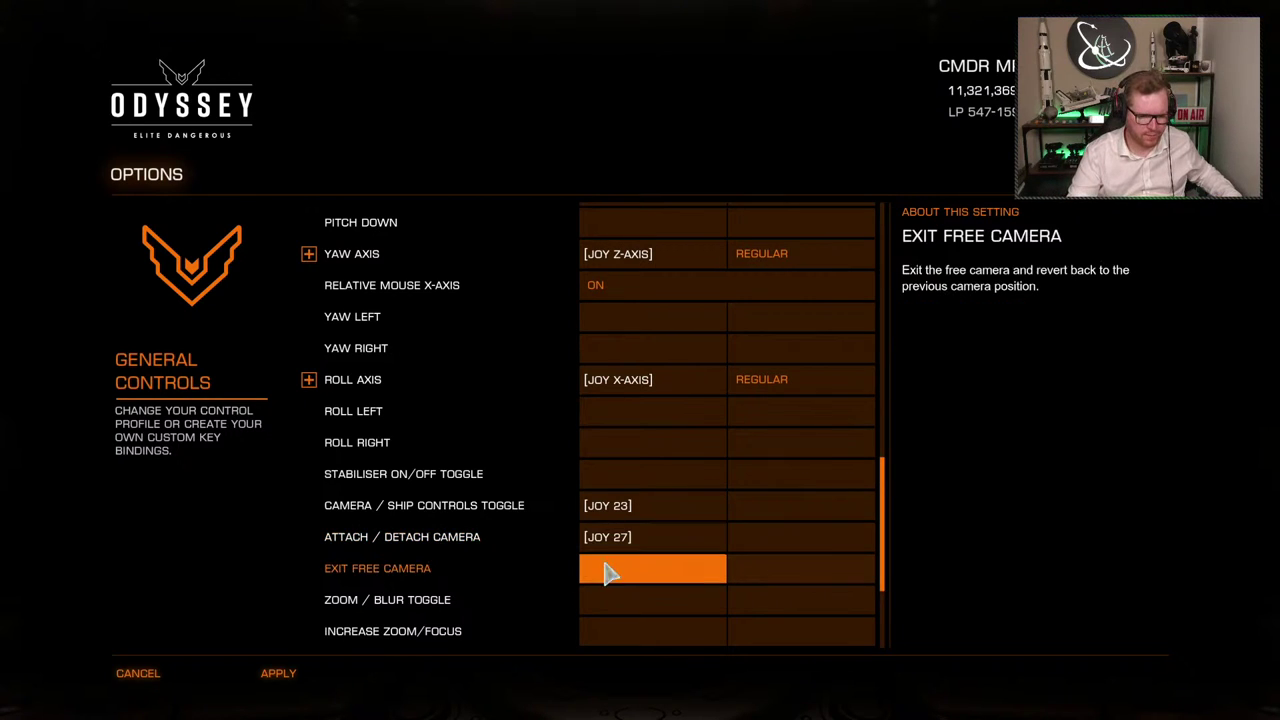
left_click(607, 606)
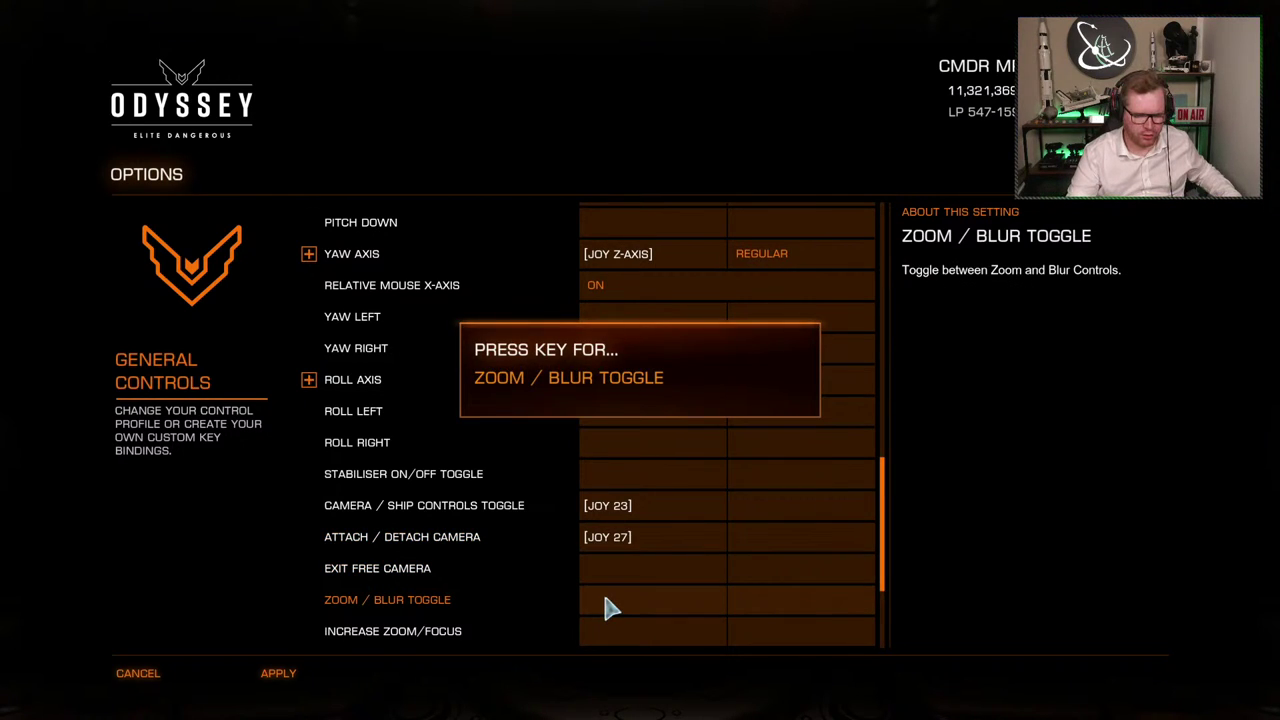
Bind Increase Zoom/Focus to JOY 15 and Decrease Zoom/Focus to JOY 17
scroll(608, 598, "down", 2)
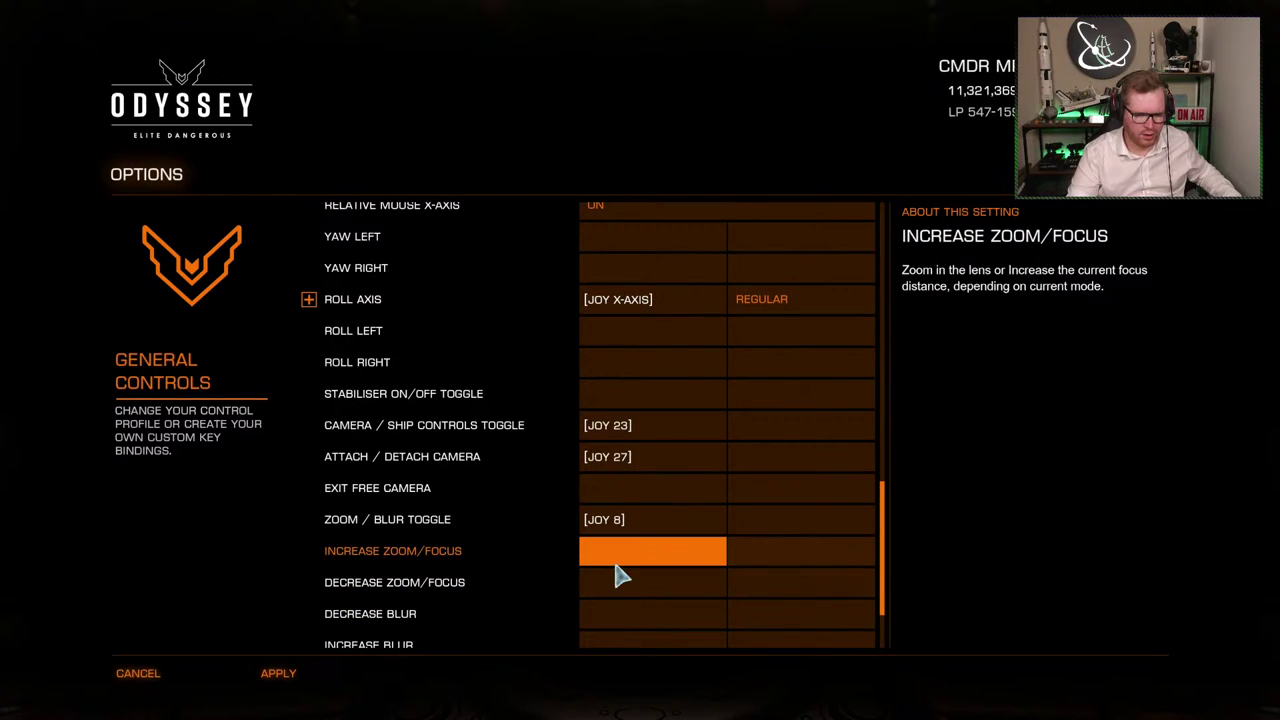
left_click(617, 563)
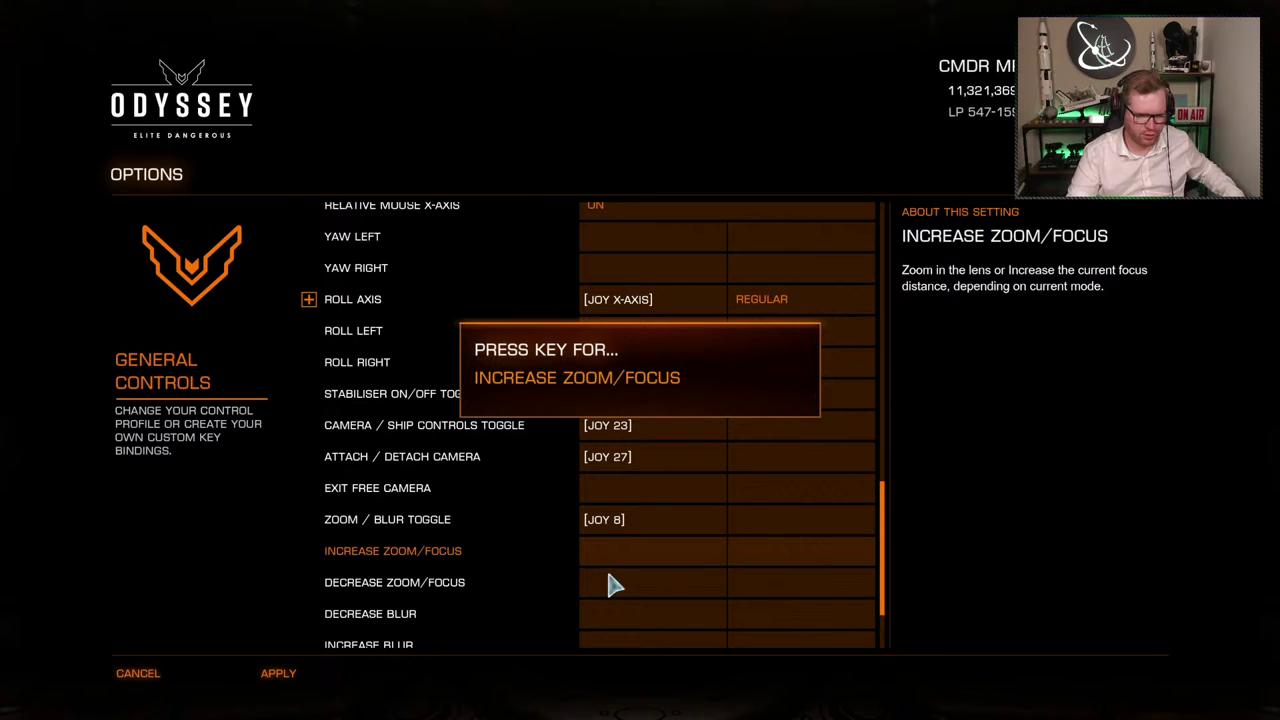
left_click(613, 583)
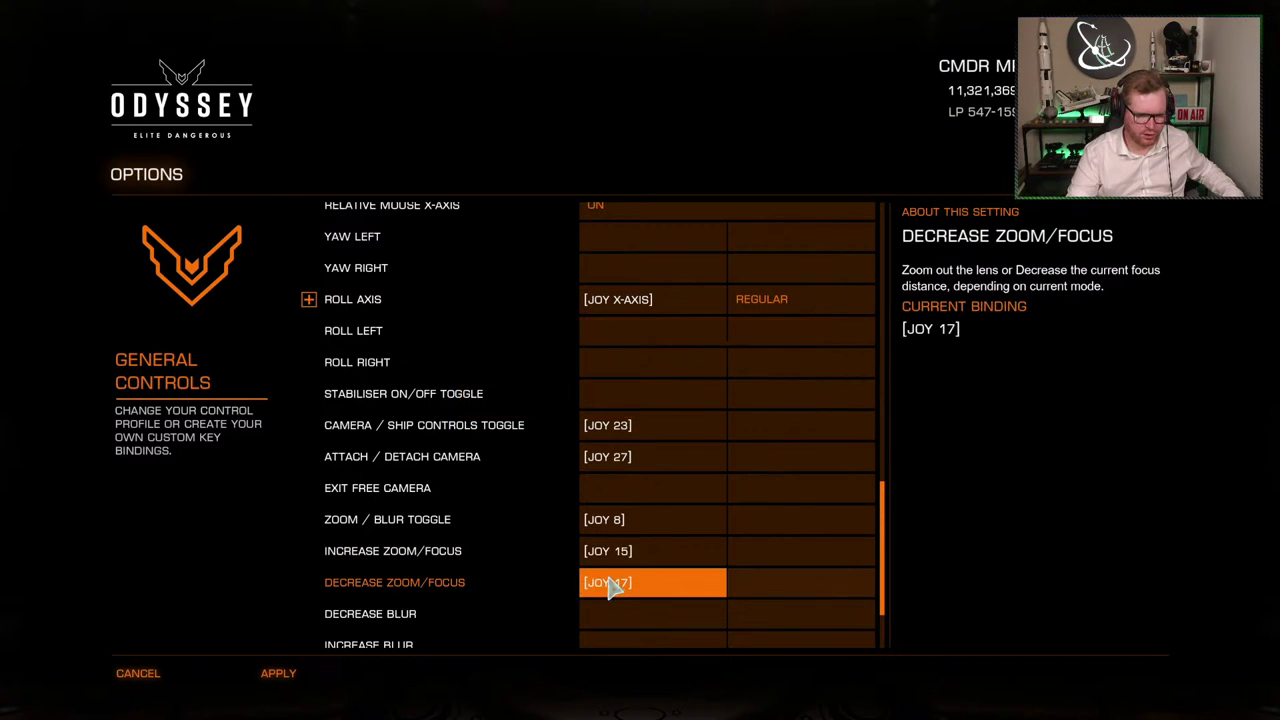
Bind the free camera's Decrease Blur to JOY 18 and Increase Blur to JOY 16
left_click(610, 615)
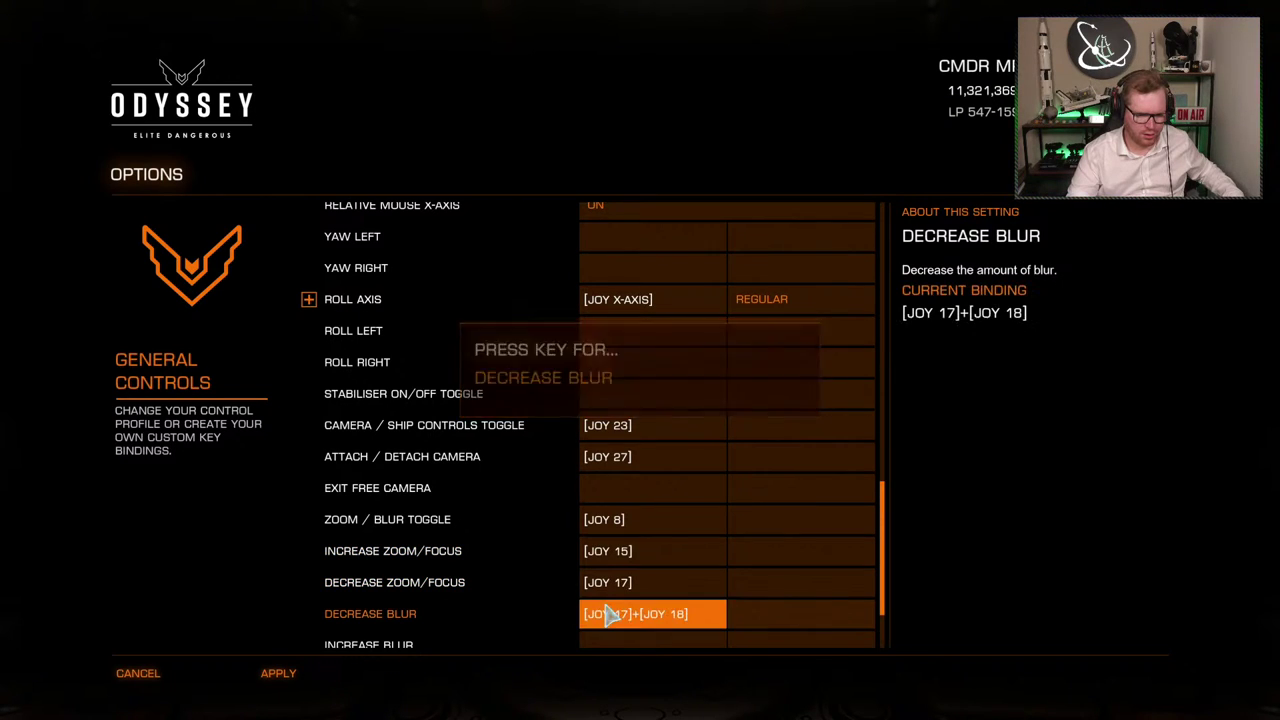
scroll(603, 621, "down", 1)
left_click(614, 587)
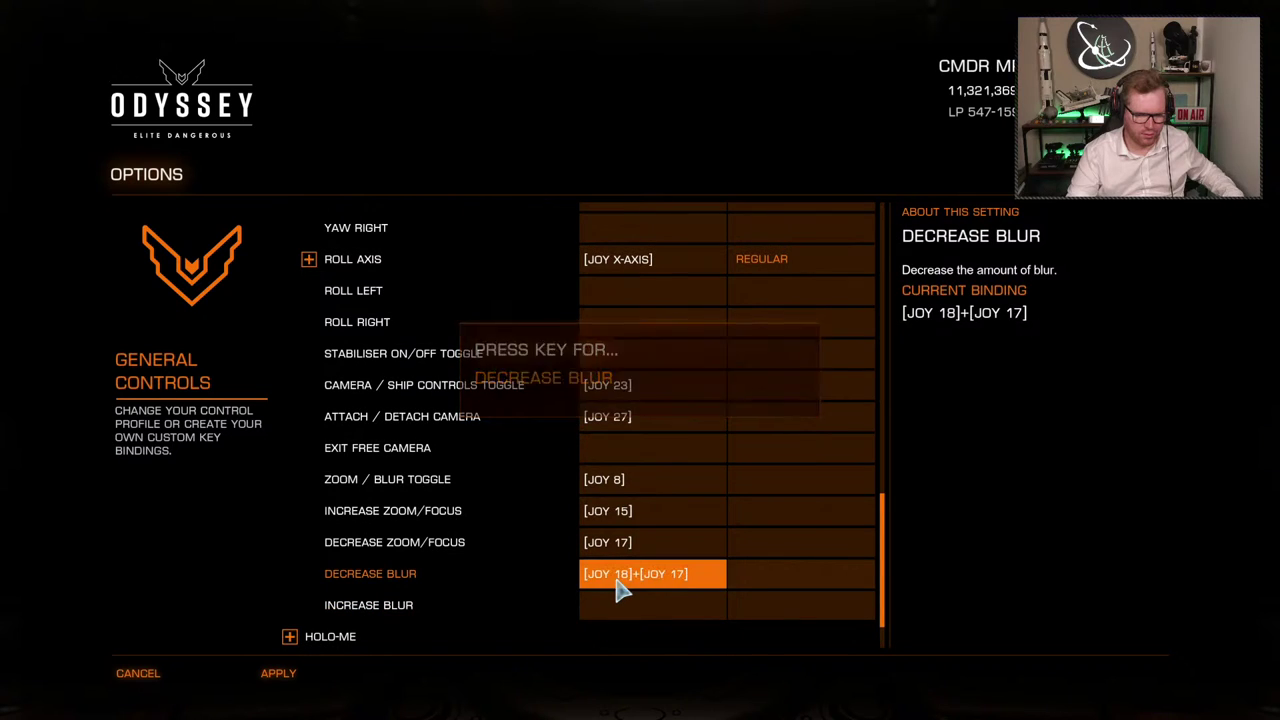
left_click(616, 592)
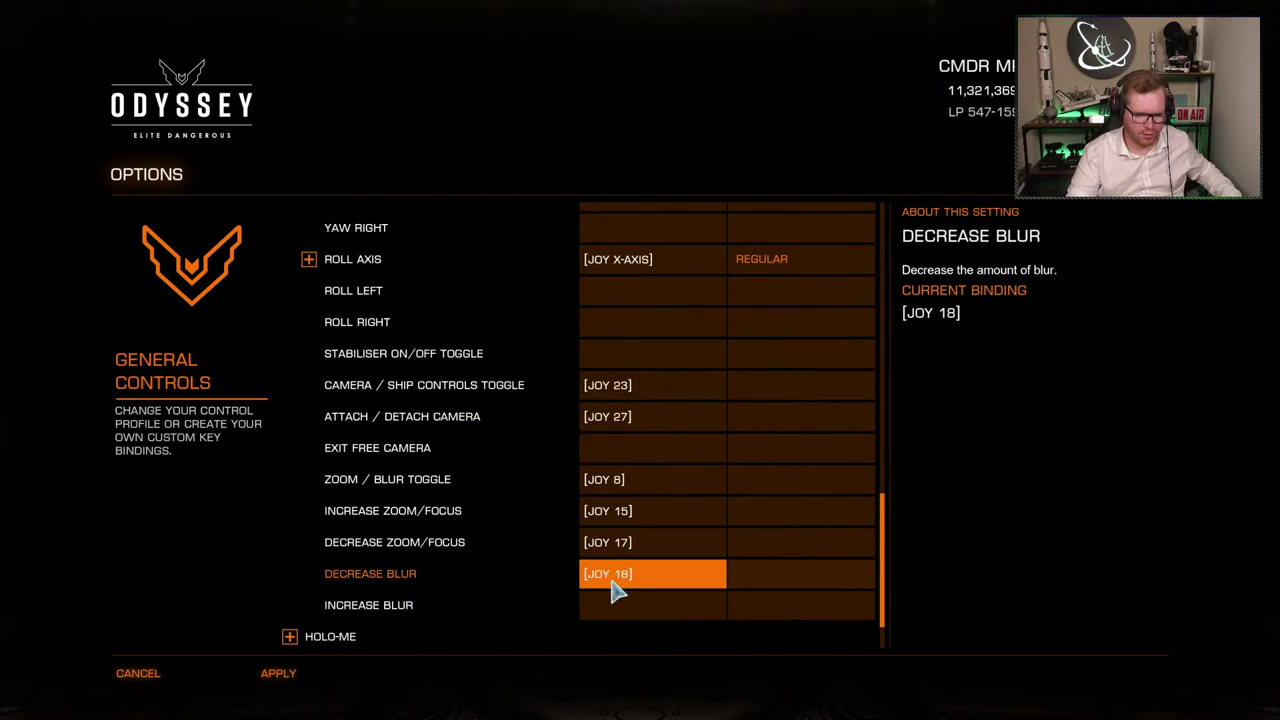
left_click(613, 609)
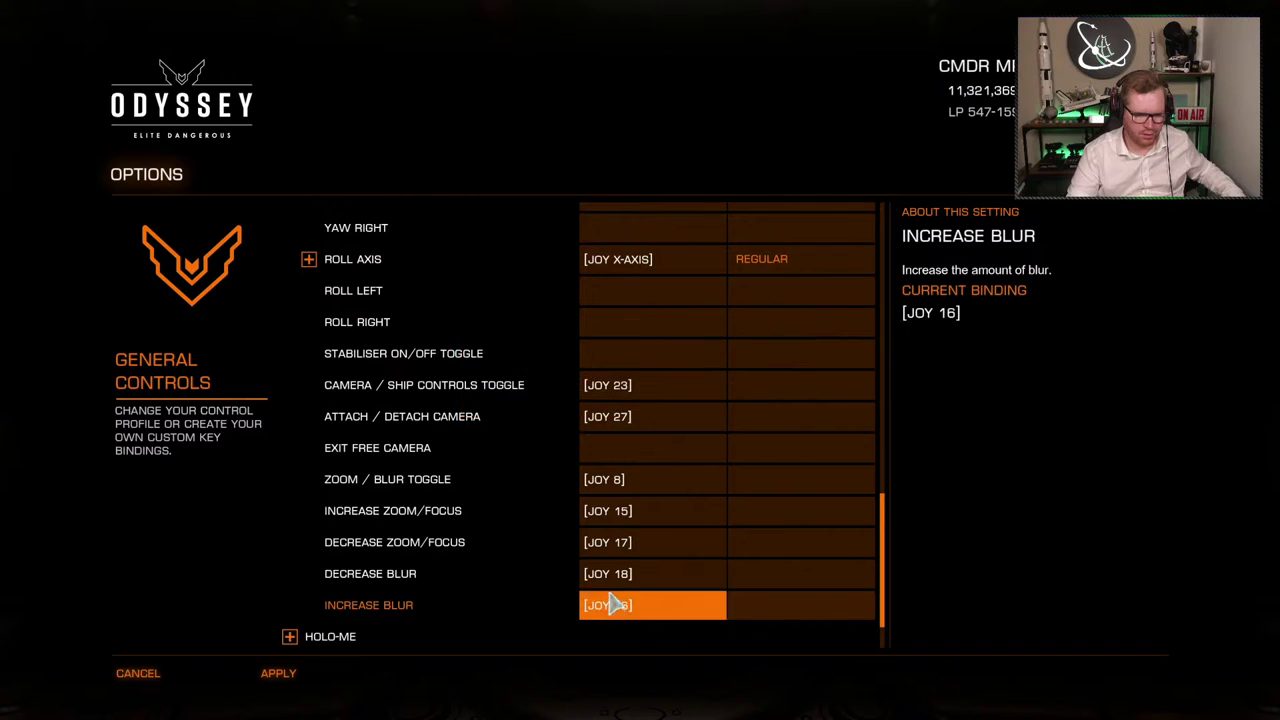
Apply the General Controls bindings and return to the ship's cockpit
scroll(585, 598, "down", 2)
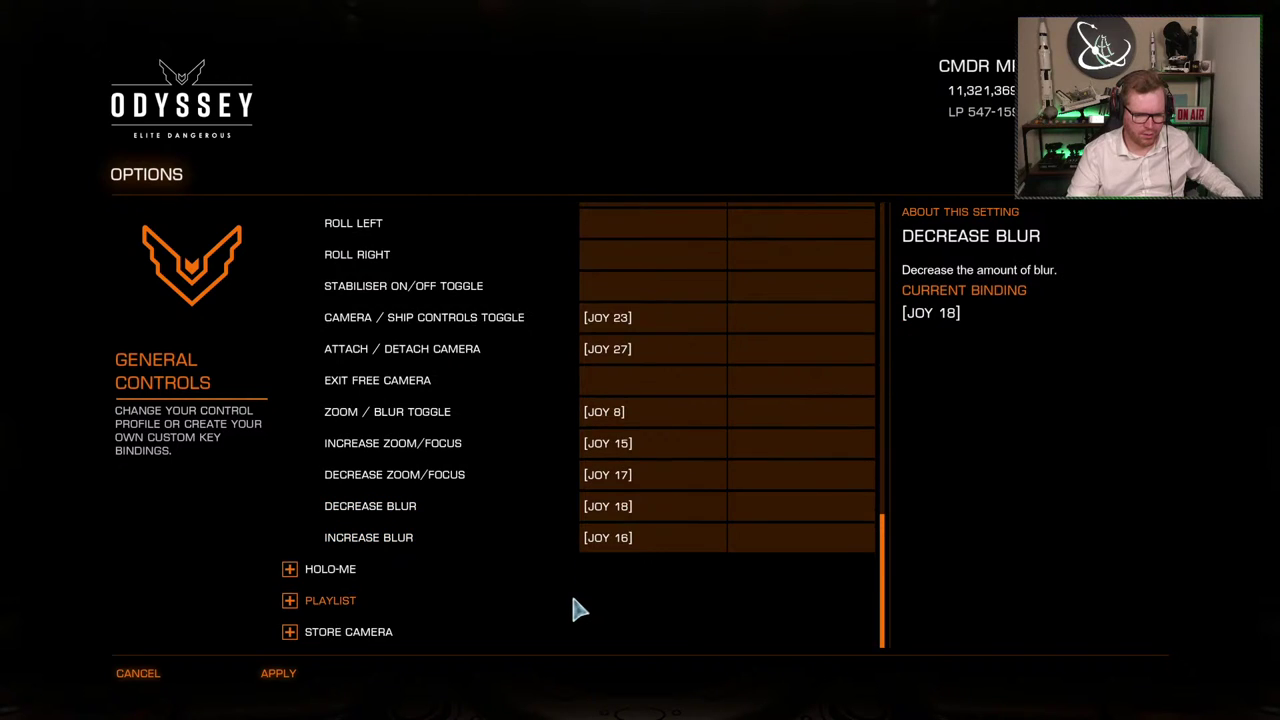
left_click(329, 676)
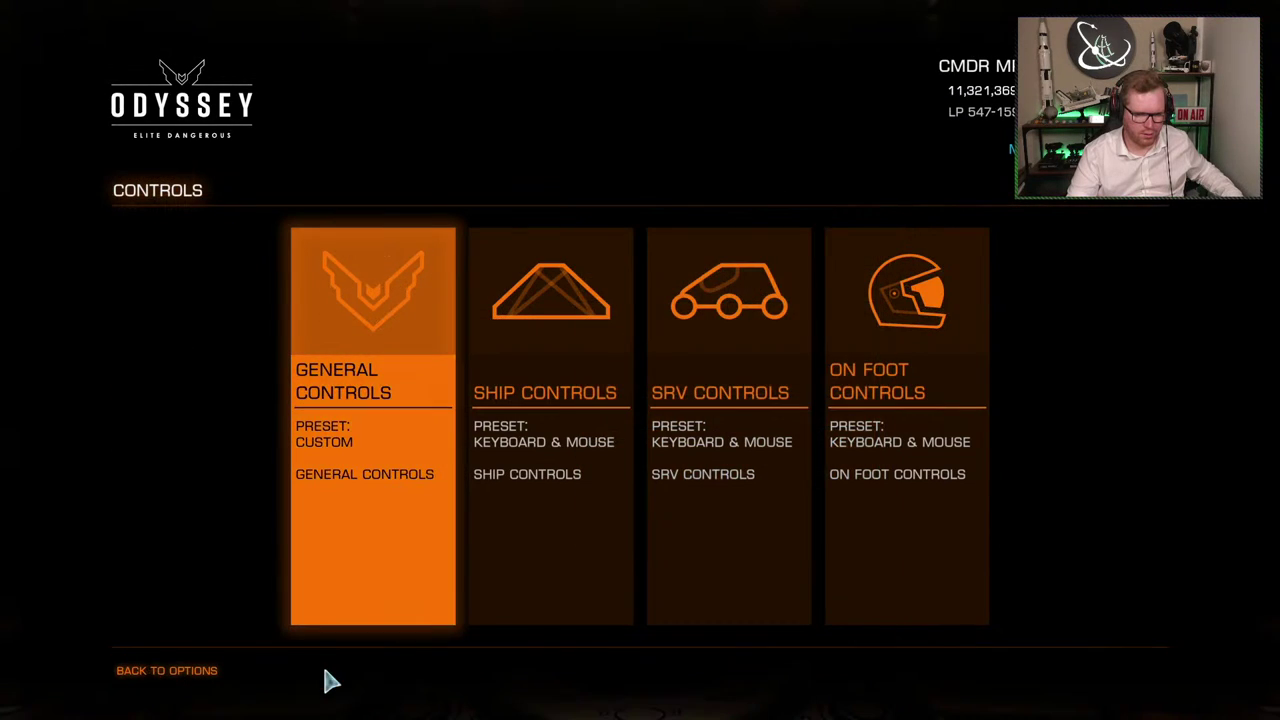
left_click(213, 675)
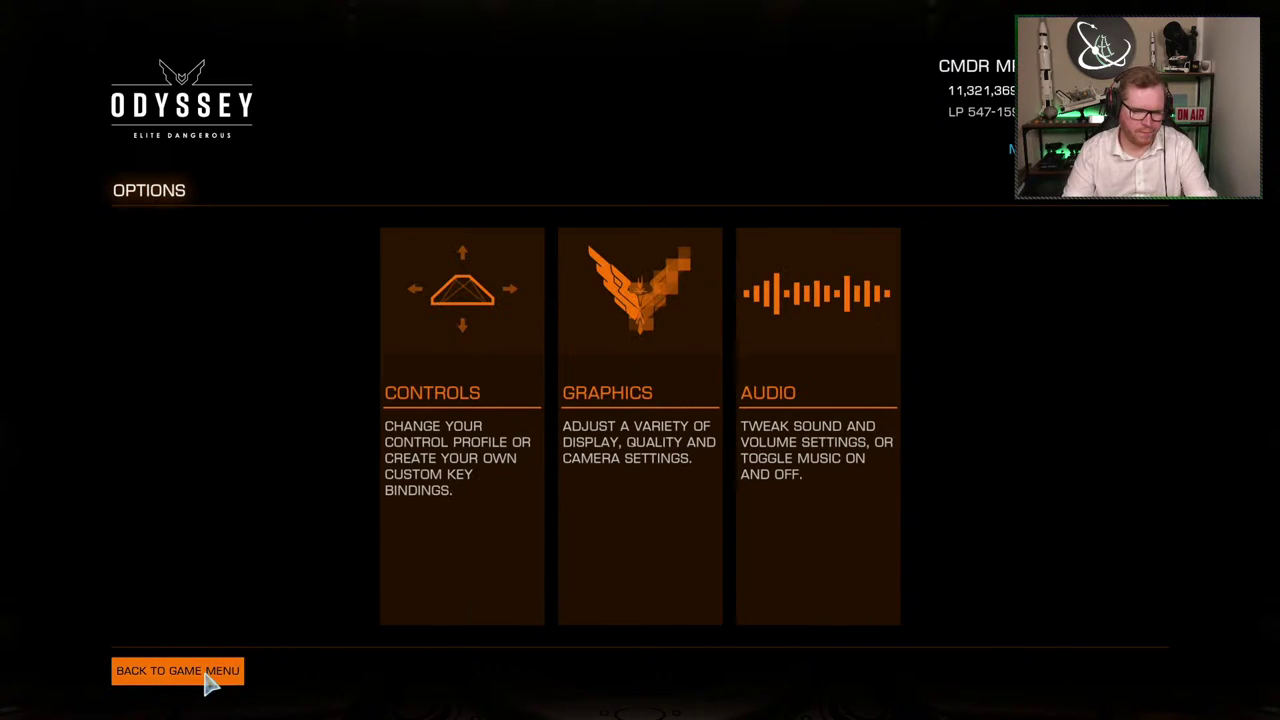
left_click(210, 677)
key("Escape")
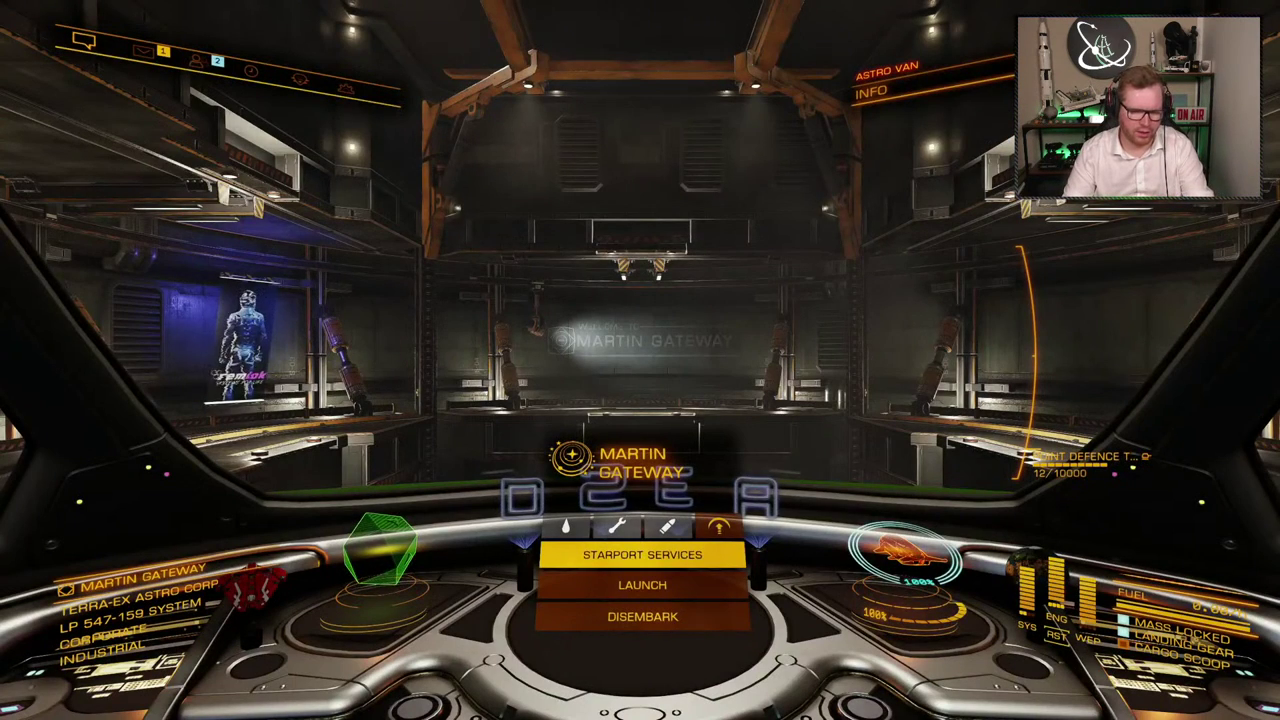
View the ship through the external camera and return to the cockpit view
key("ctrl+alt+space")
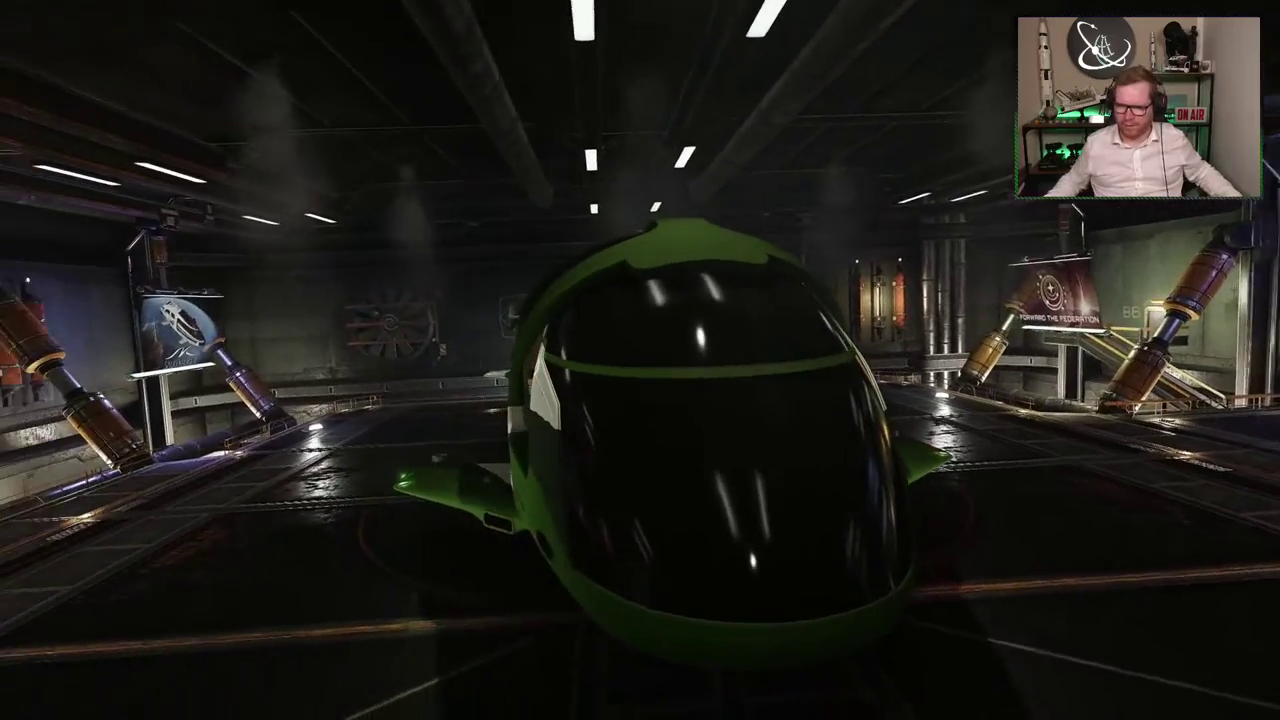
key("Escape")
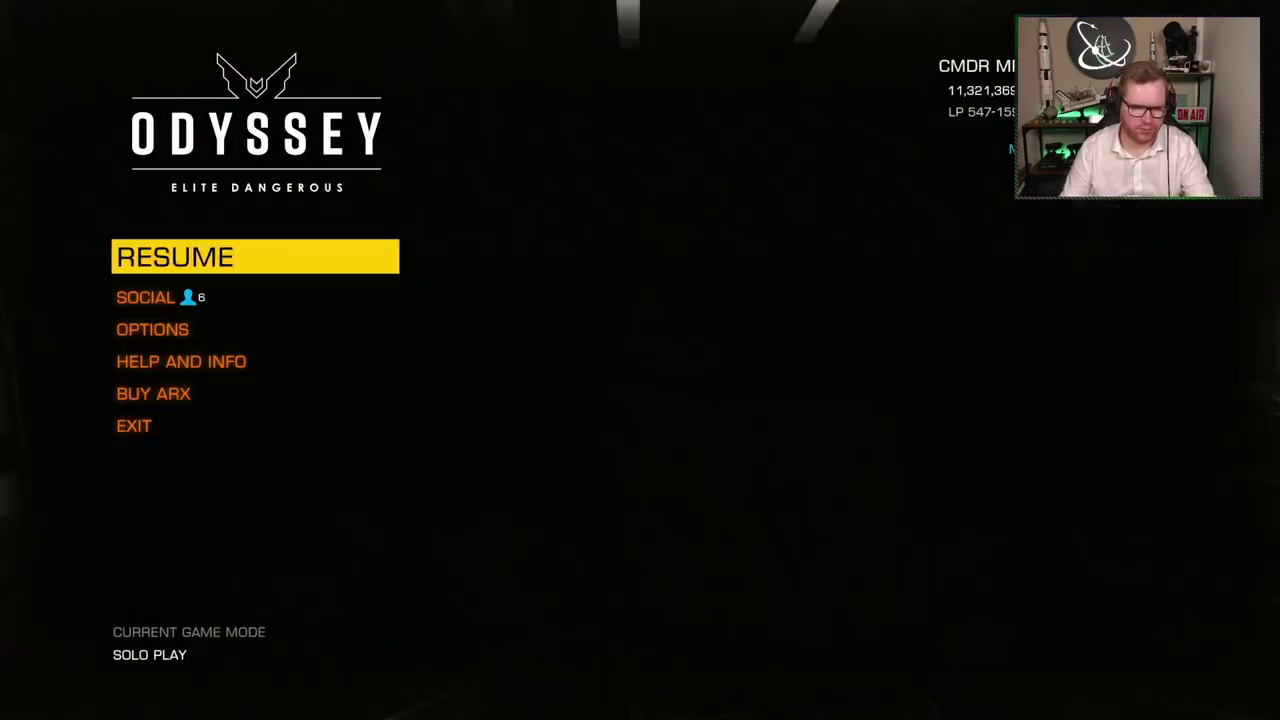
key("Escape")
key("ctrl+alt+space")
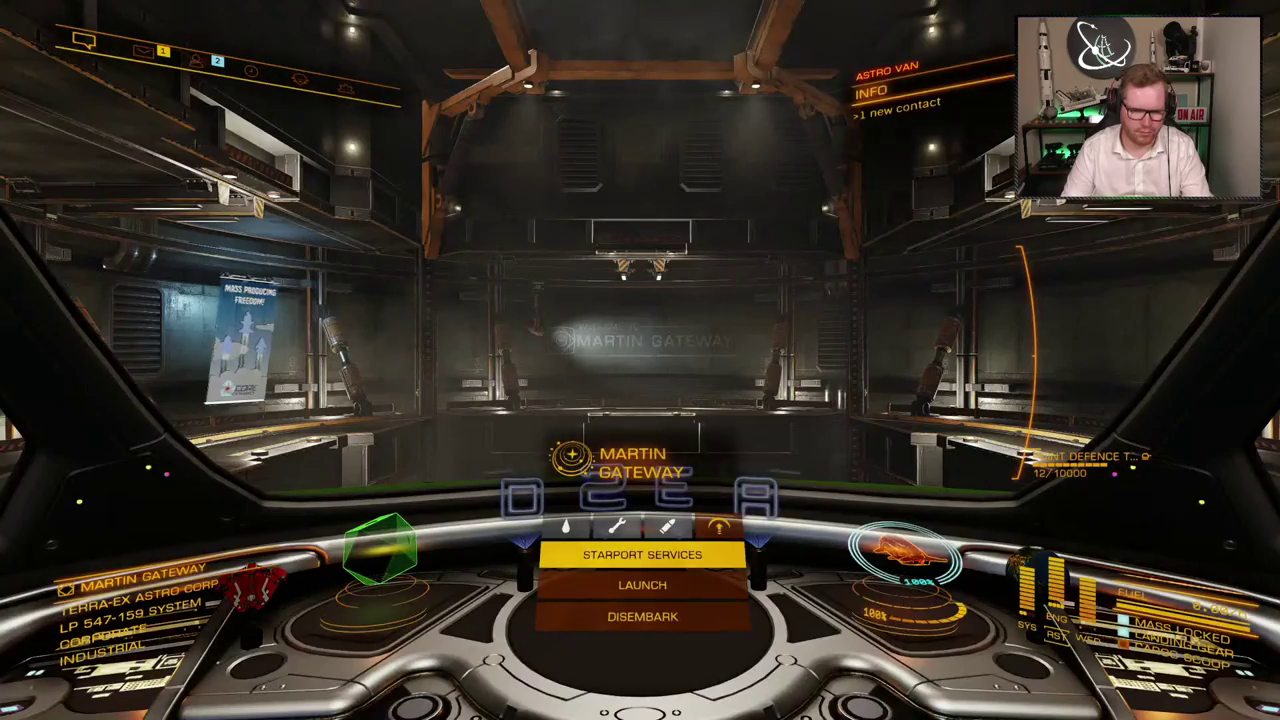
Open the Ship Controls bindings in the game options
key("Escape")
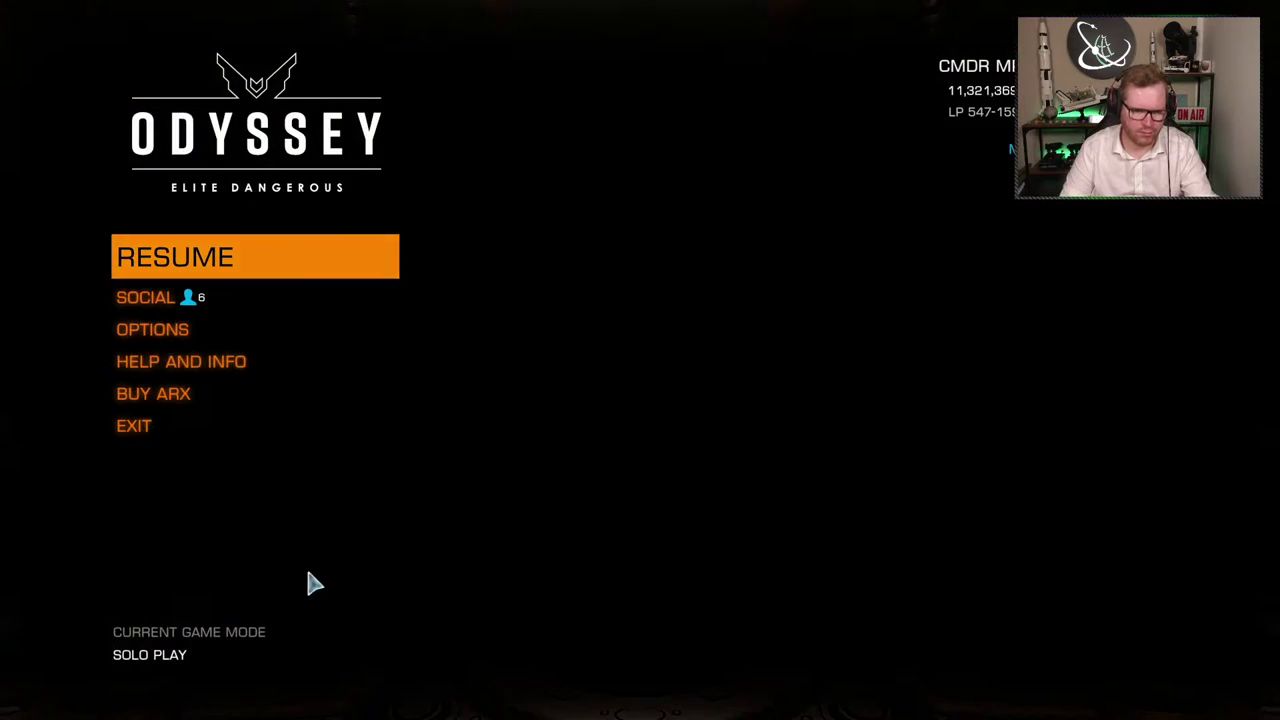
left_click(192, 340)
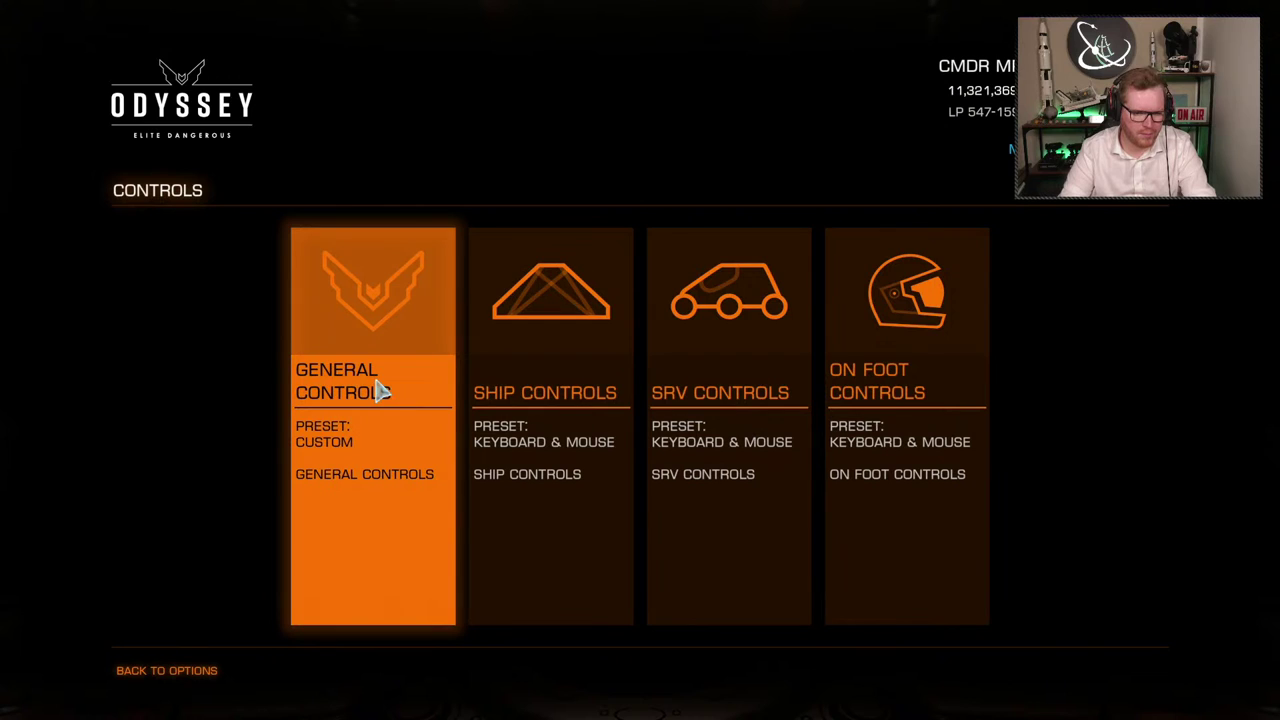
left_click(511, 412)
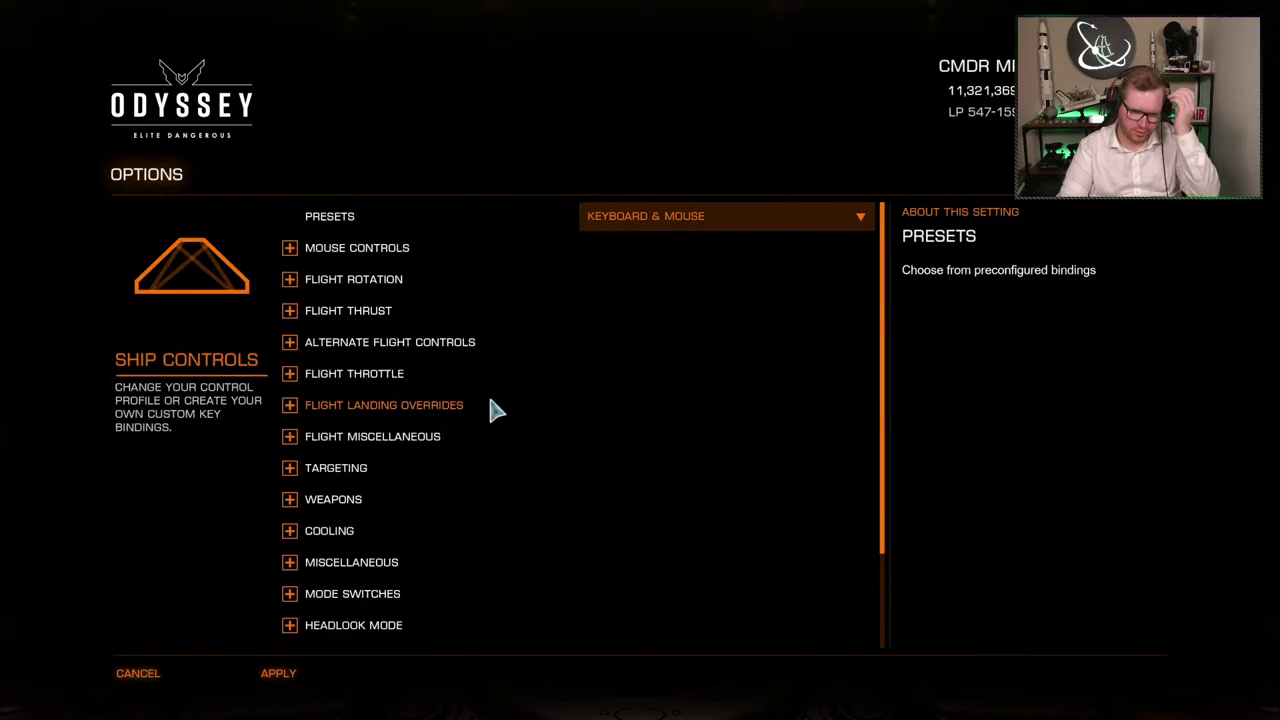
scroll(475, 395, "down", 3)
scroll(447, 380, "up", 3)
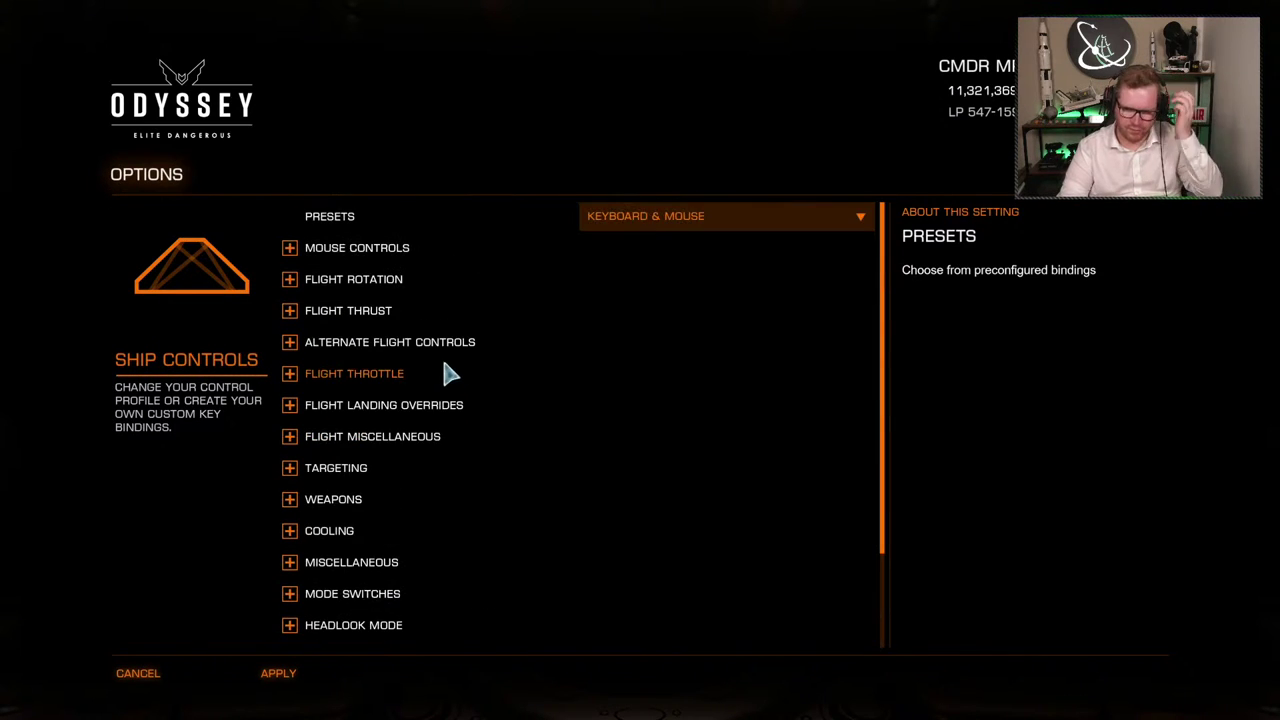
Bind the Flight Rotation axes: yaw to JOY Z-AXIS, roll to JOY X-AXIS and pitch to JOY Y-AXIS
left_click(289, 281)
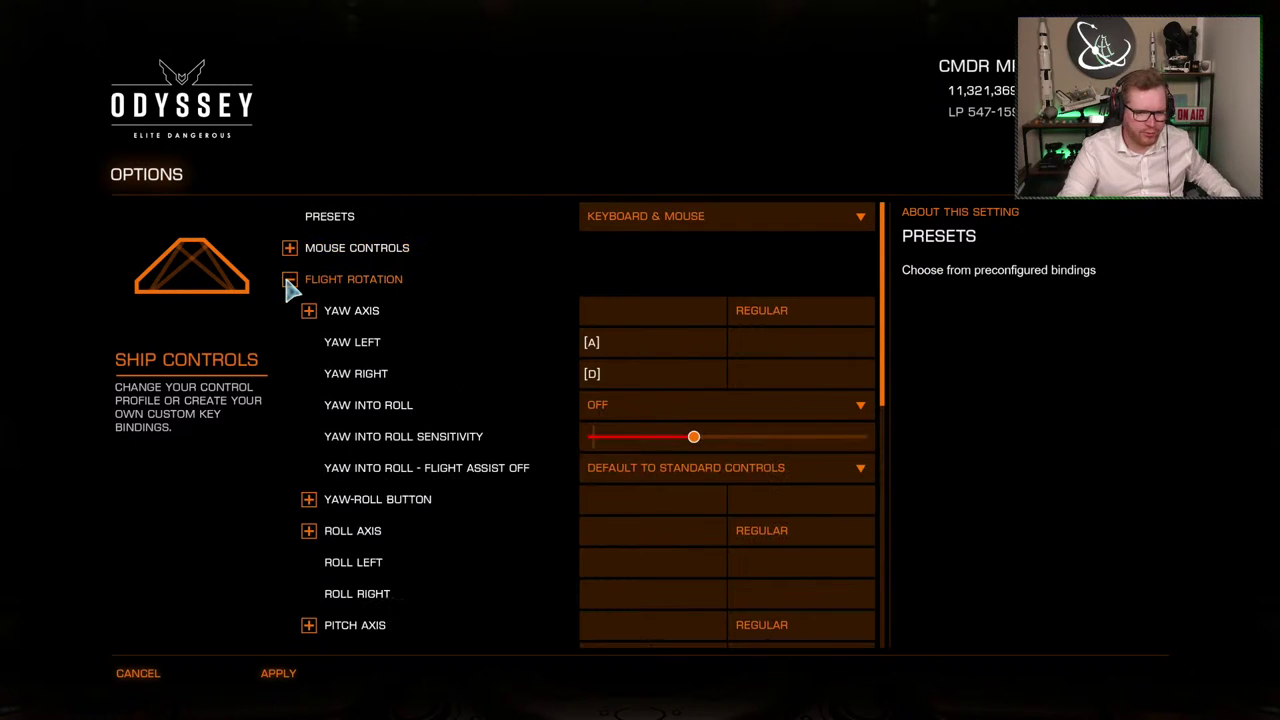
left_click(588, 320)
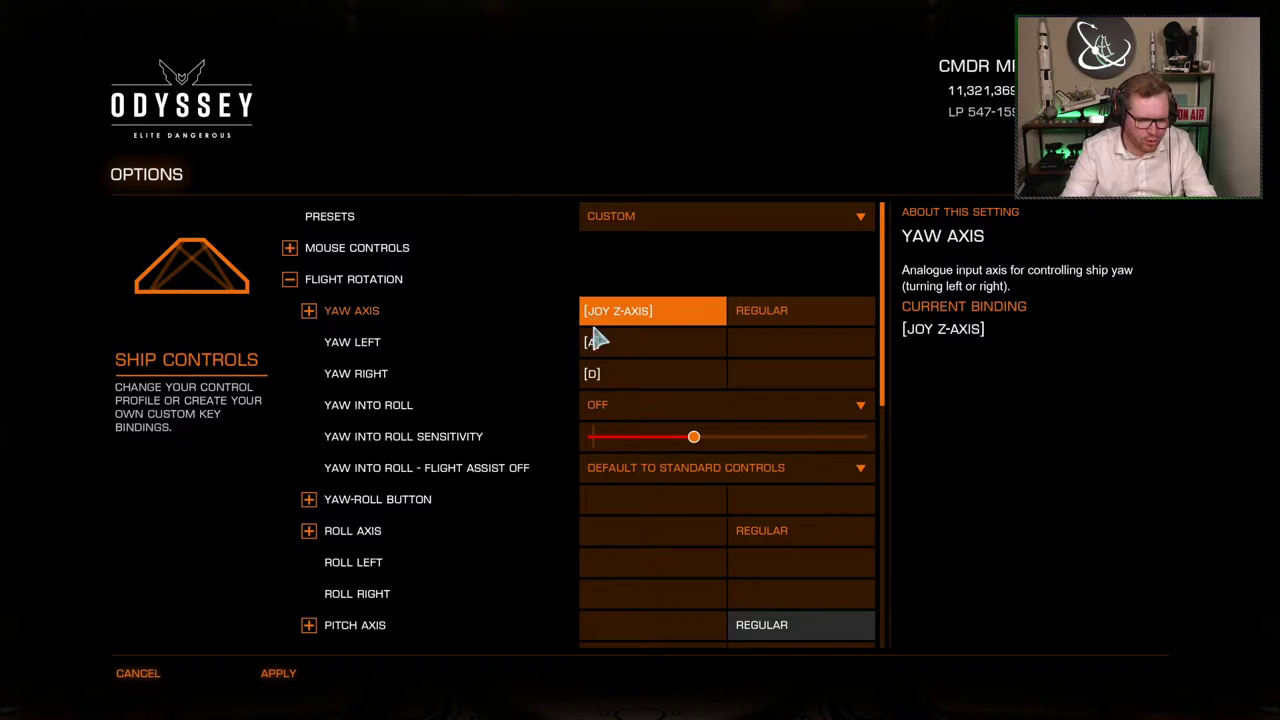
left_click(590, 542)
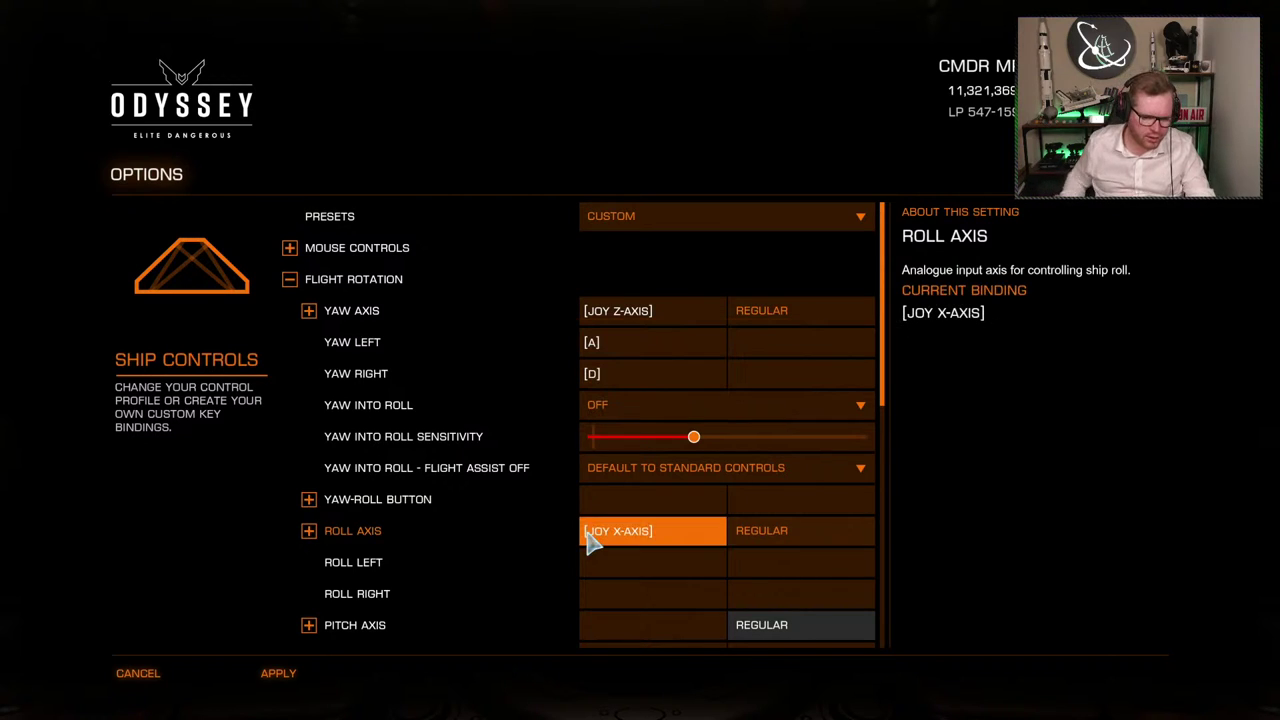
left_click(680, 624)
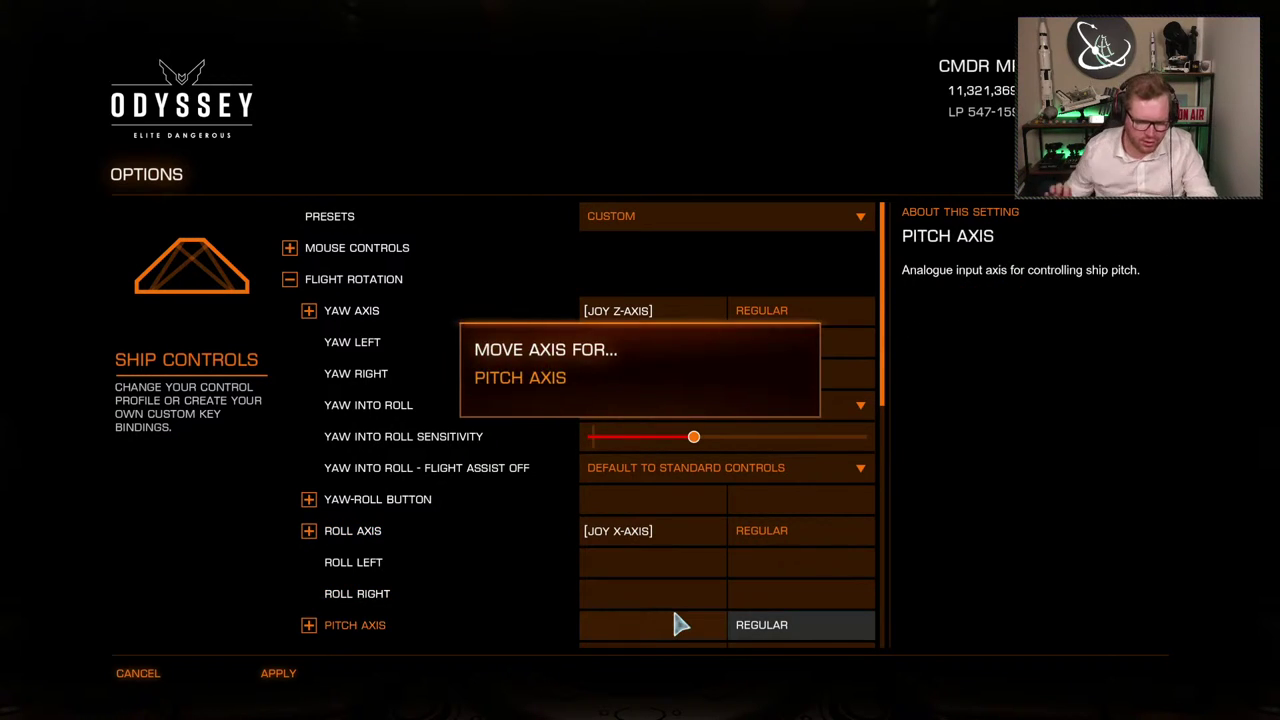
scroll(629, 580, "down", 3)
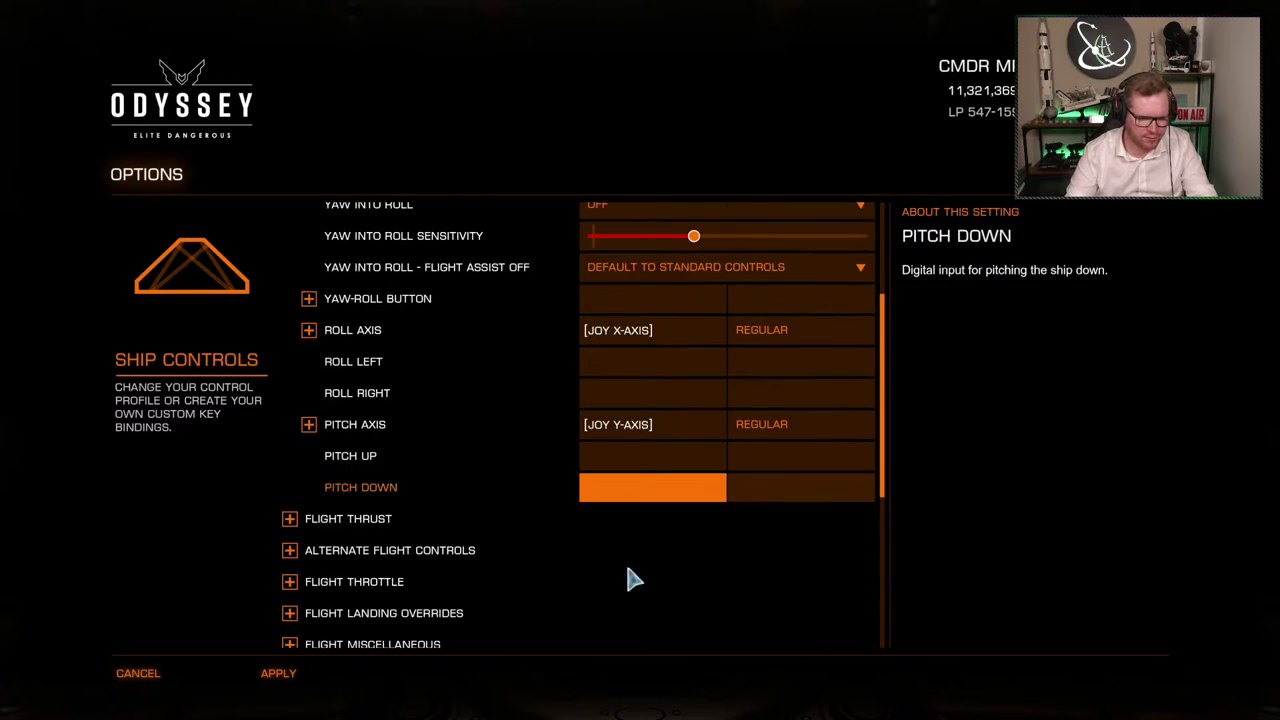
scroll(617, 543, "up", 3)
left_click(289, 279)
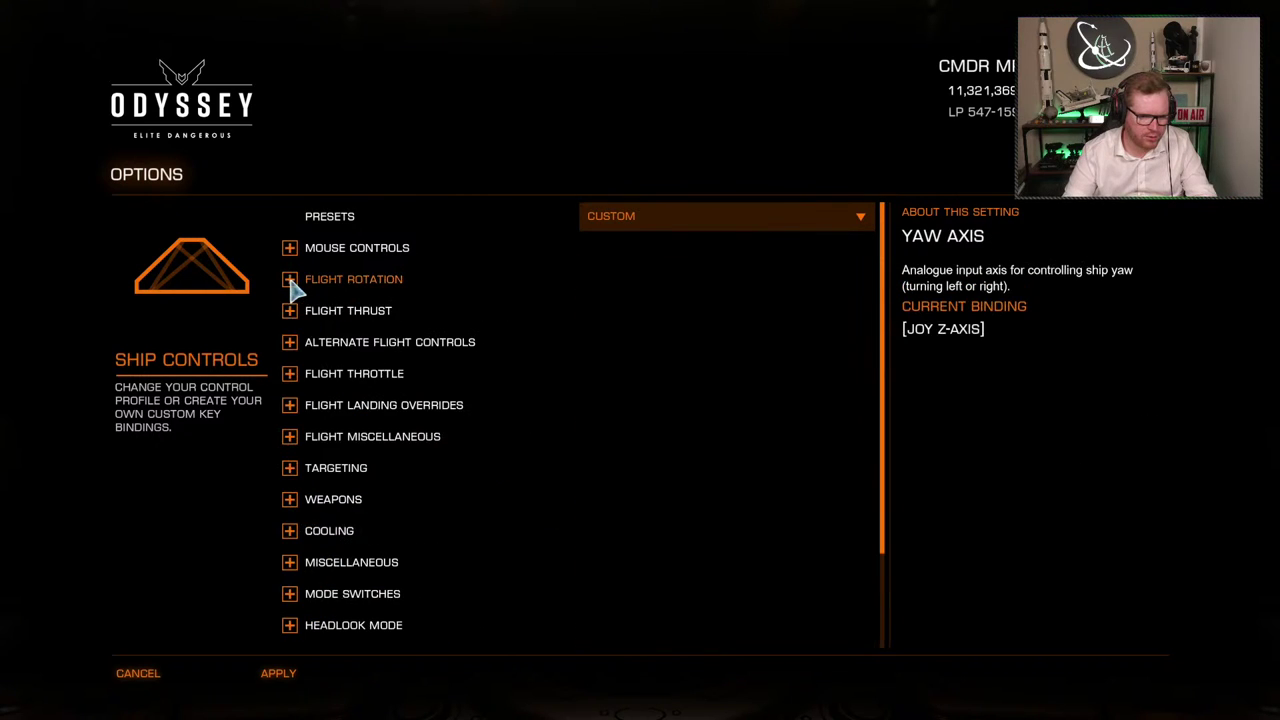
Bind the Flight Thrust axes: lateral to JOY X-AXIS, vertical to JOY Z-AXIS, and forward and backward to JOY Y-AXIS
left_click(289, 310)
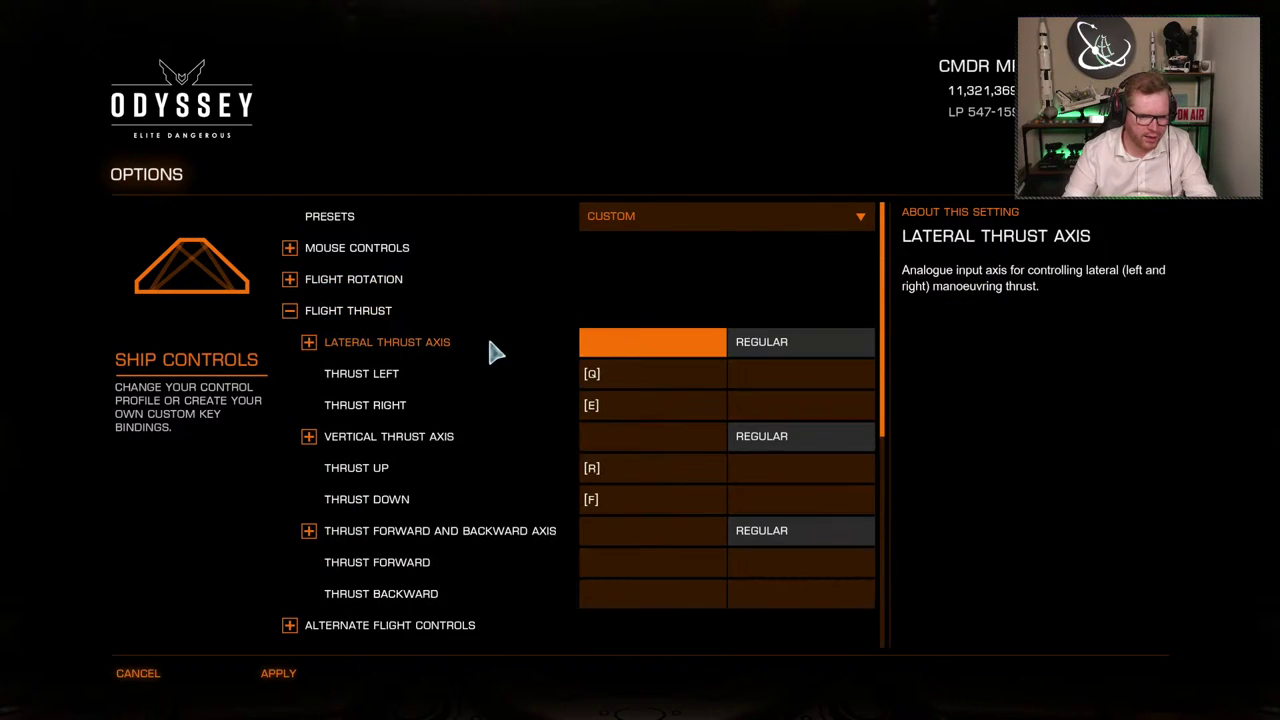
left_click(622, 345)
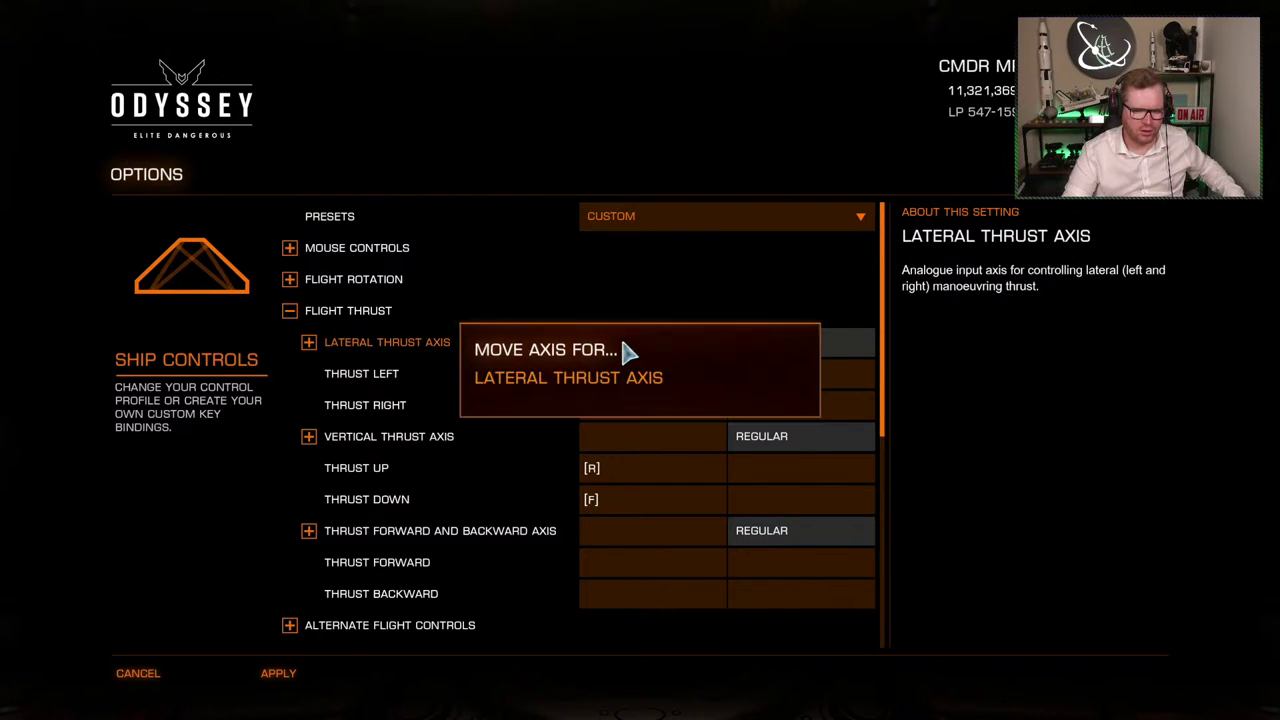
left_click(613, 441)
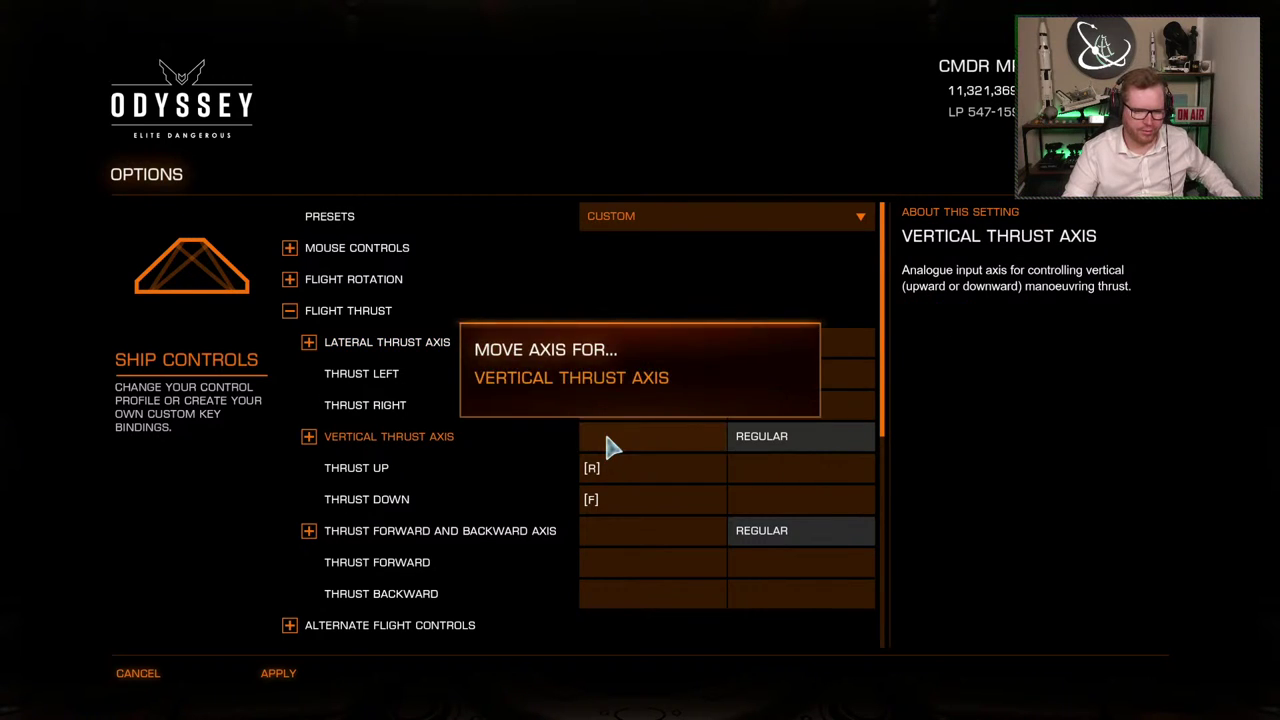
left_click(603, 542)
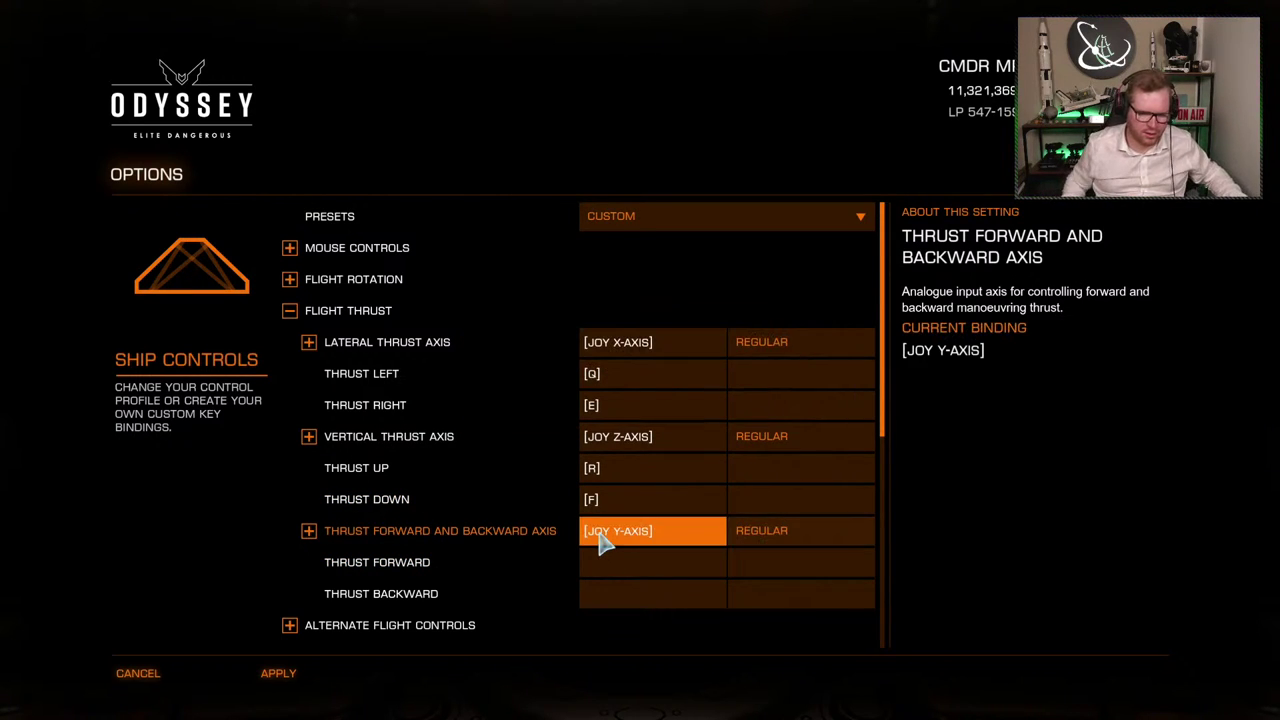
scroll(544, 462, "down", 1)
scroll(544, 462, "down", 1)
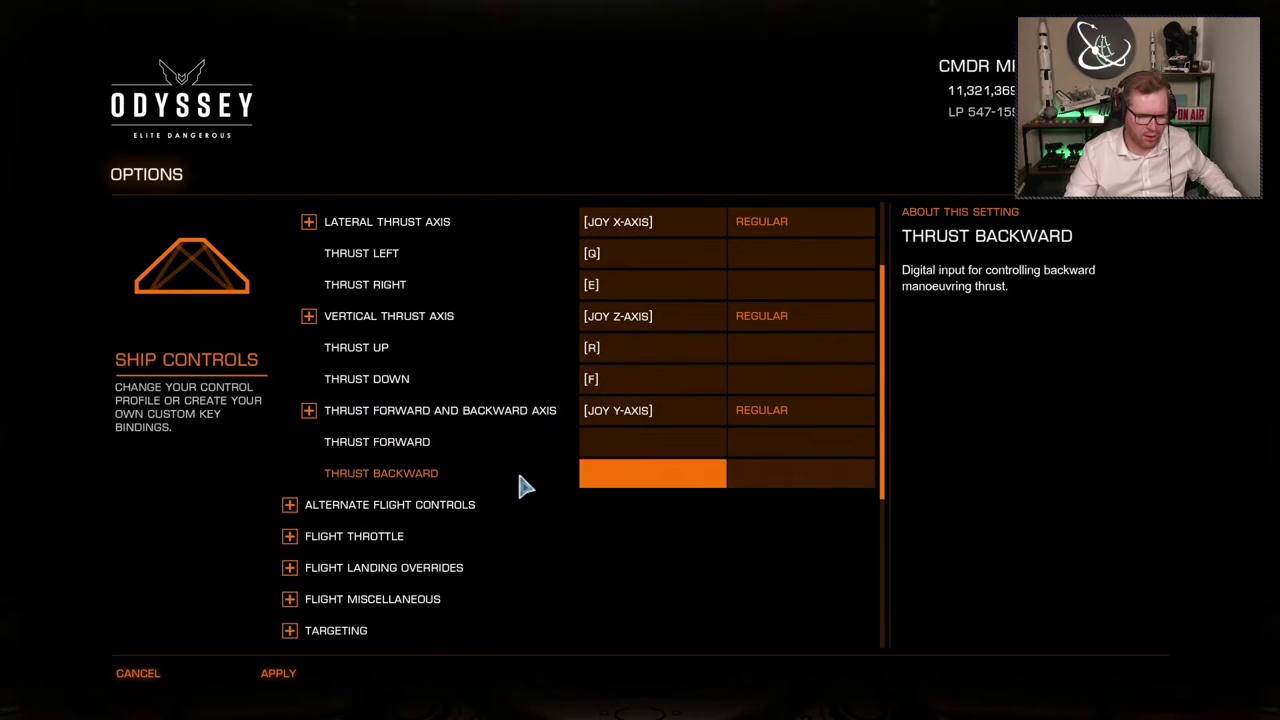
scroll(410, 420, "up", 3)
scroll(297, 342, "down", 1)
left_click(297, 276)
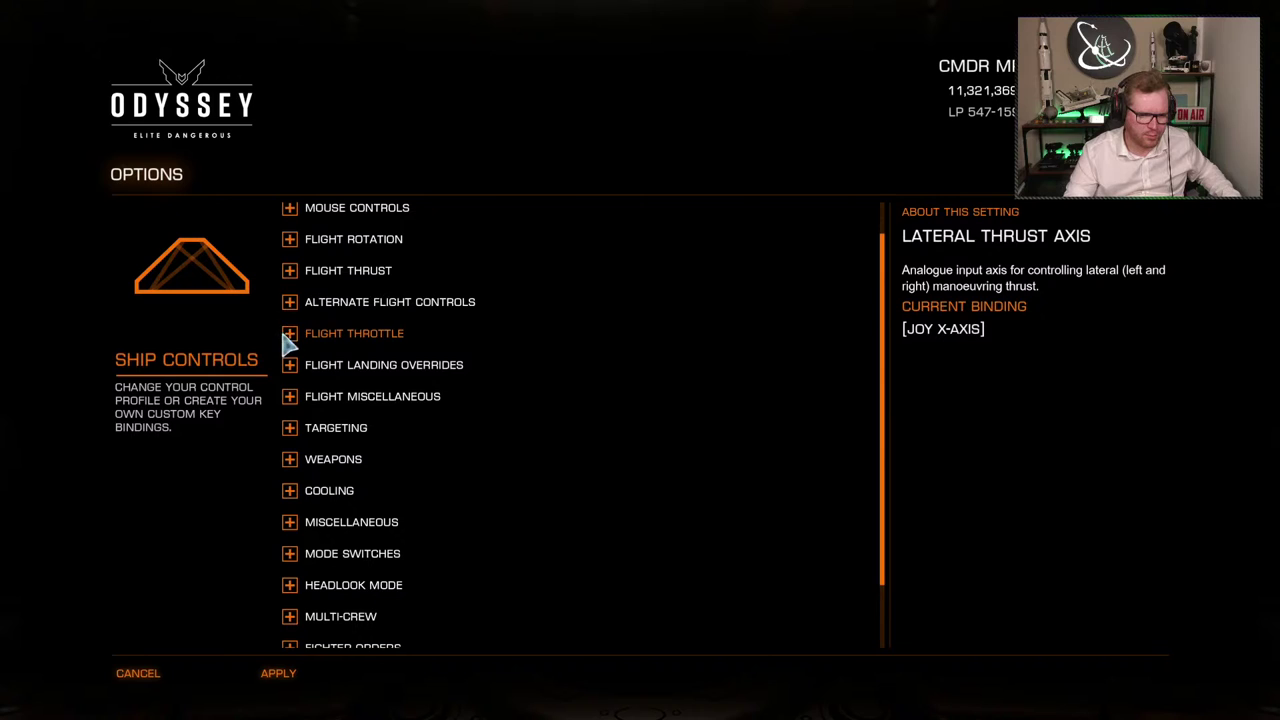
Clear the Thrust Forward and Backward Axis binding in the Flight Thrust section
left_click(289, 272)
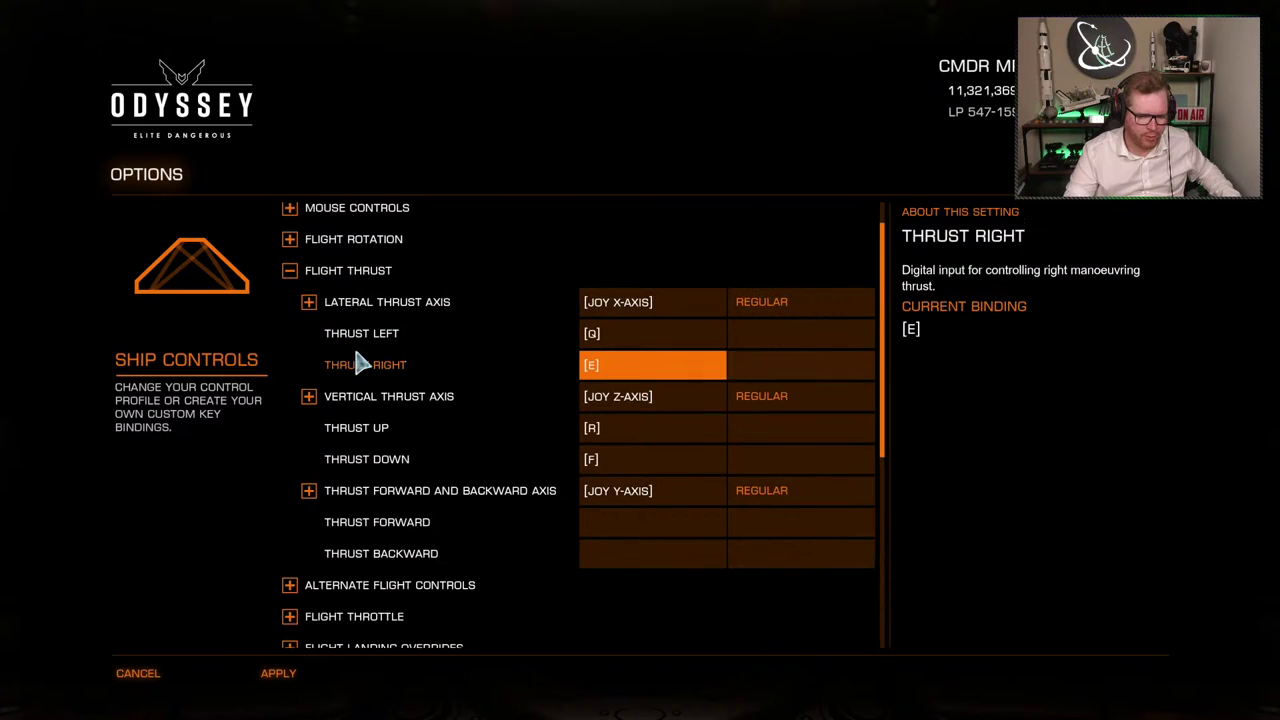
left_click(602, 490)
key("BackSpace")
scroll(306, 346, "up", 1)
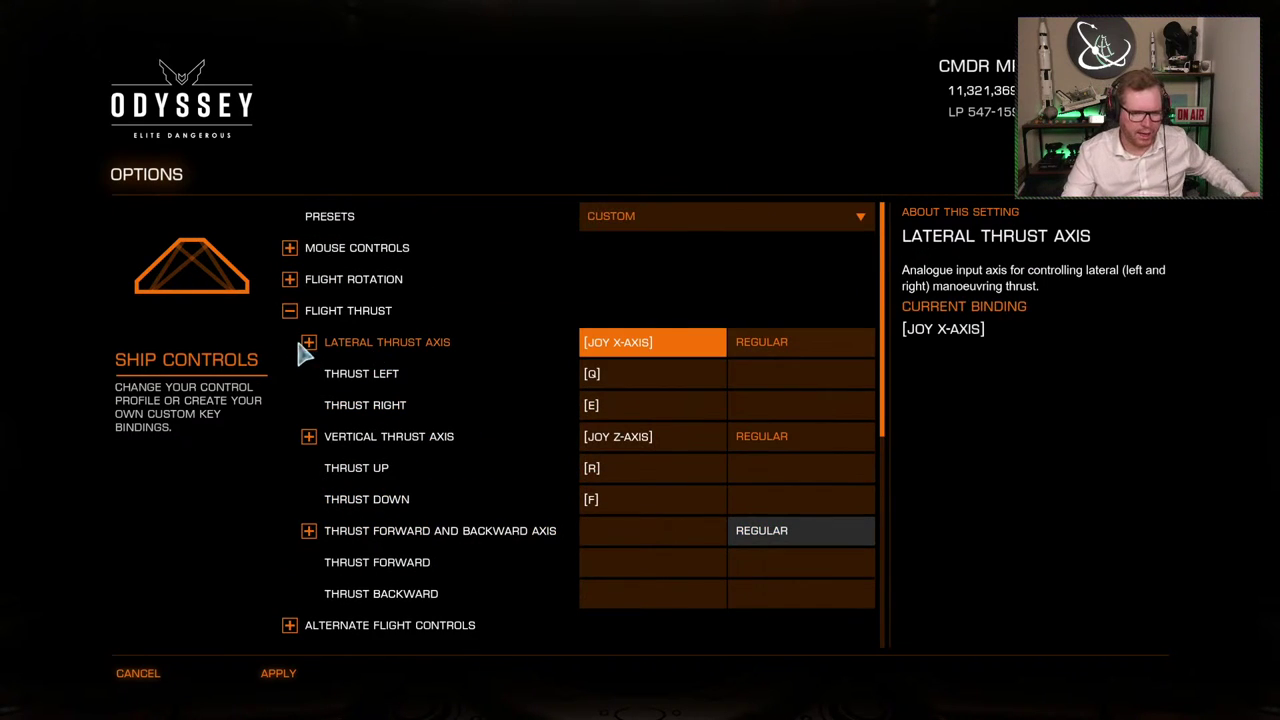
left_click(291, 311)
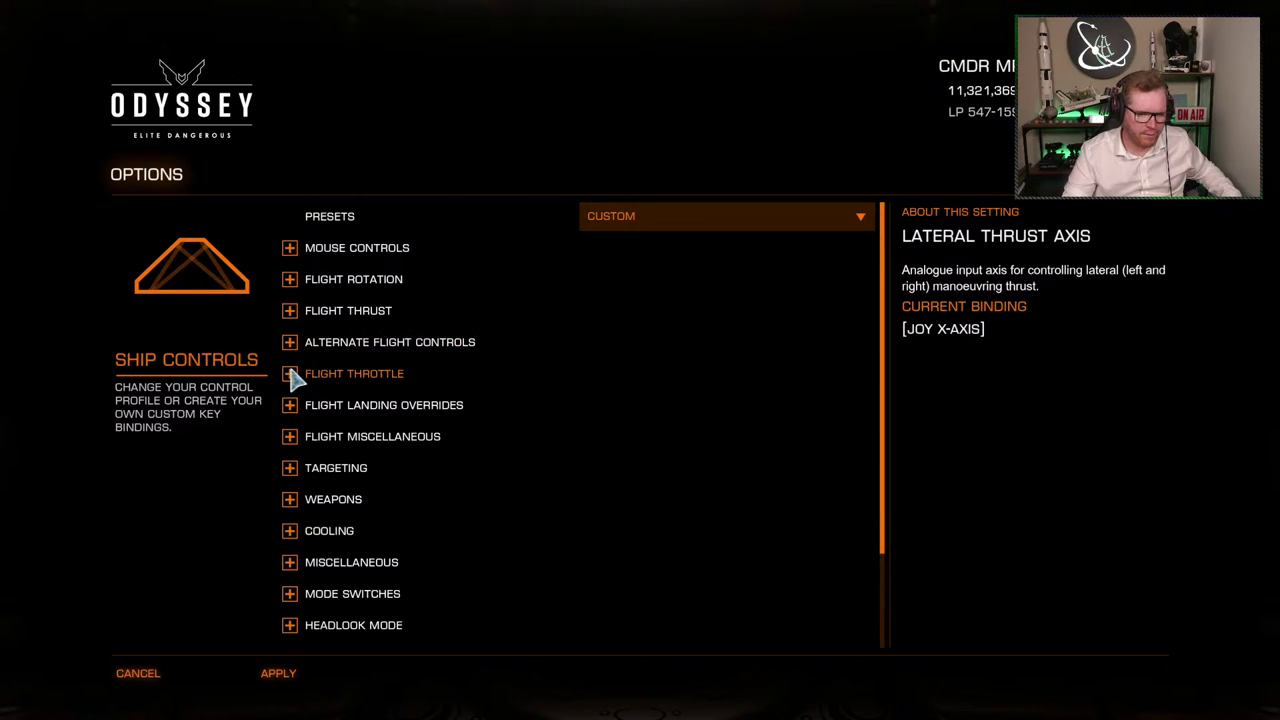
Bind the Throttle Axis to JOY Y-AXIS and clear the Increase Throttle and Decrease Throttle bindings
left_click(290, 344)
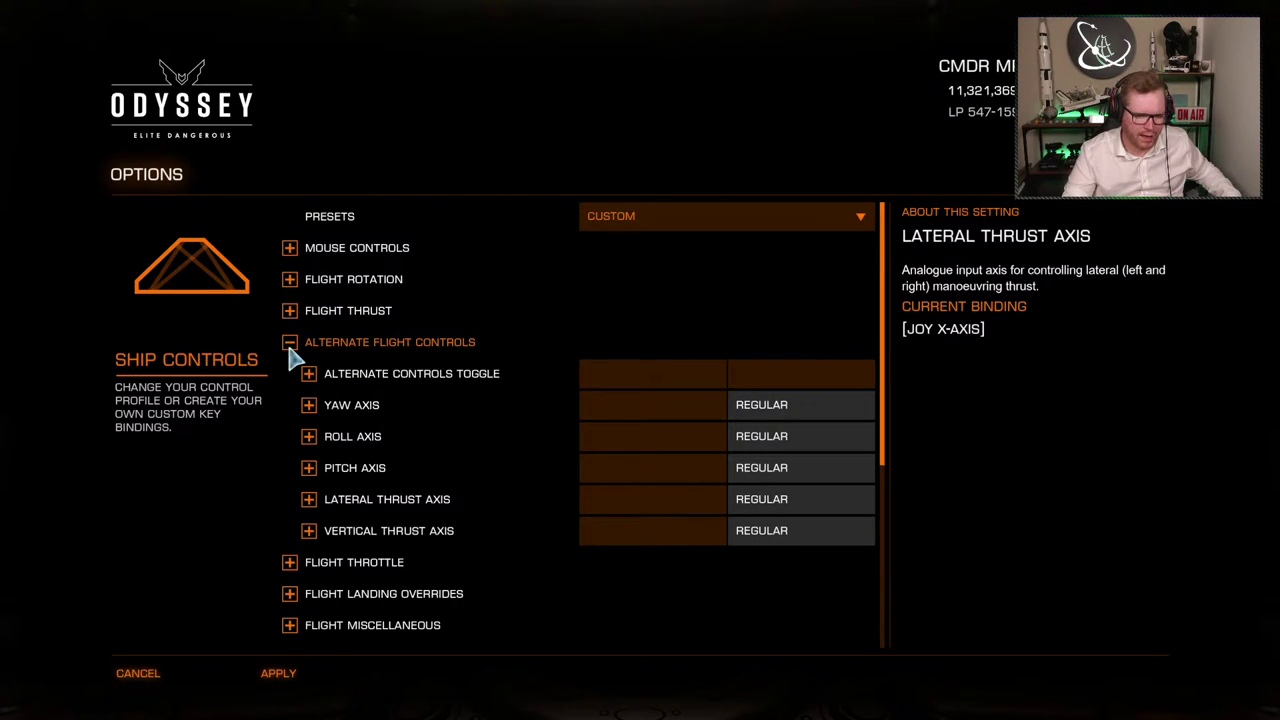
left_click(290, 343)
left_click(289, 374)
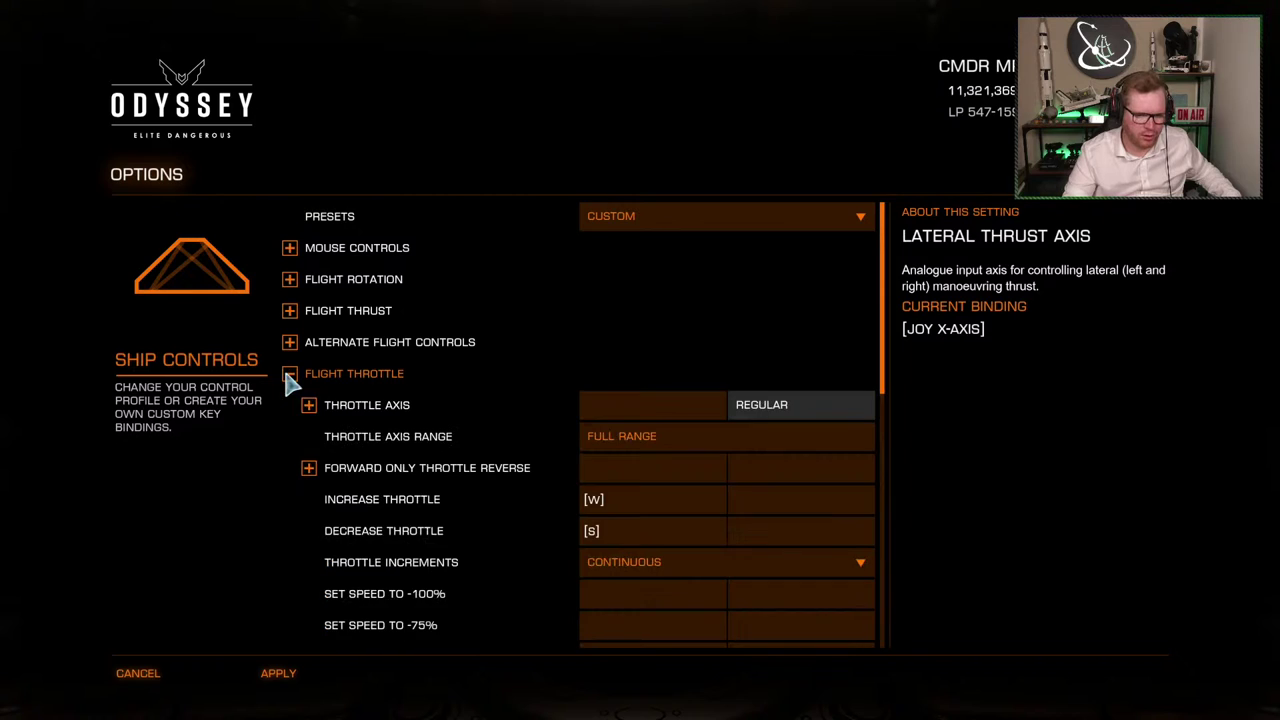
left_click(608, 406)
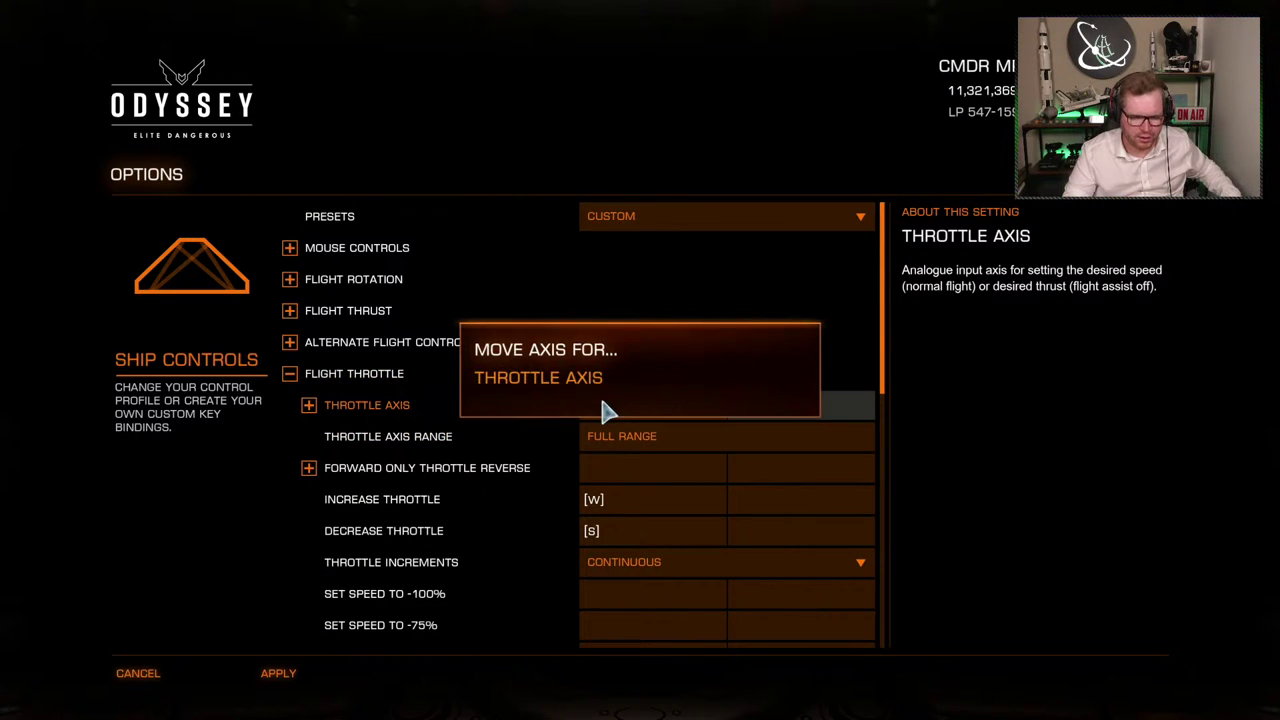
left_click(623, 507)
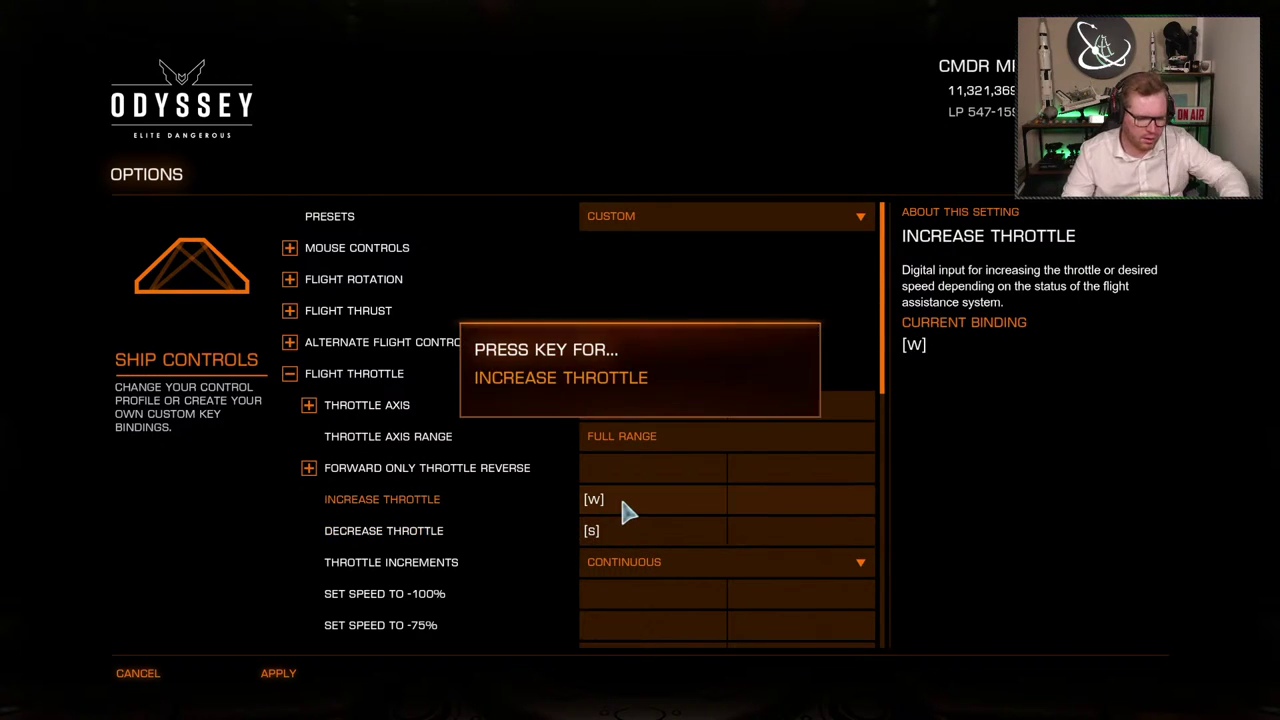
key("BackSpace")
left_click(624, 534)
key("BackSpace")
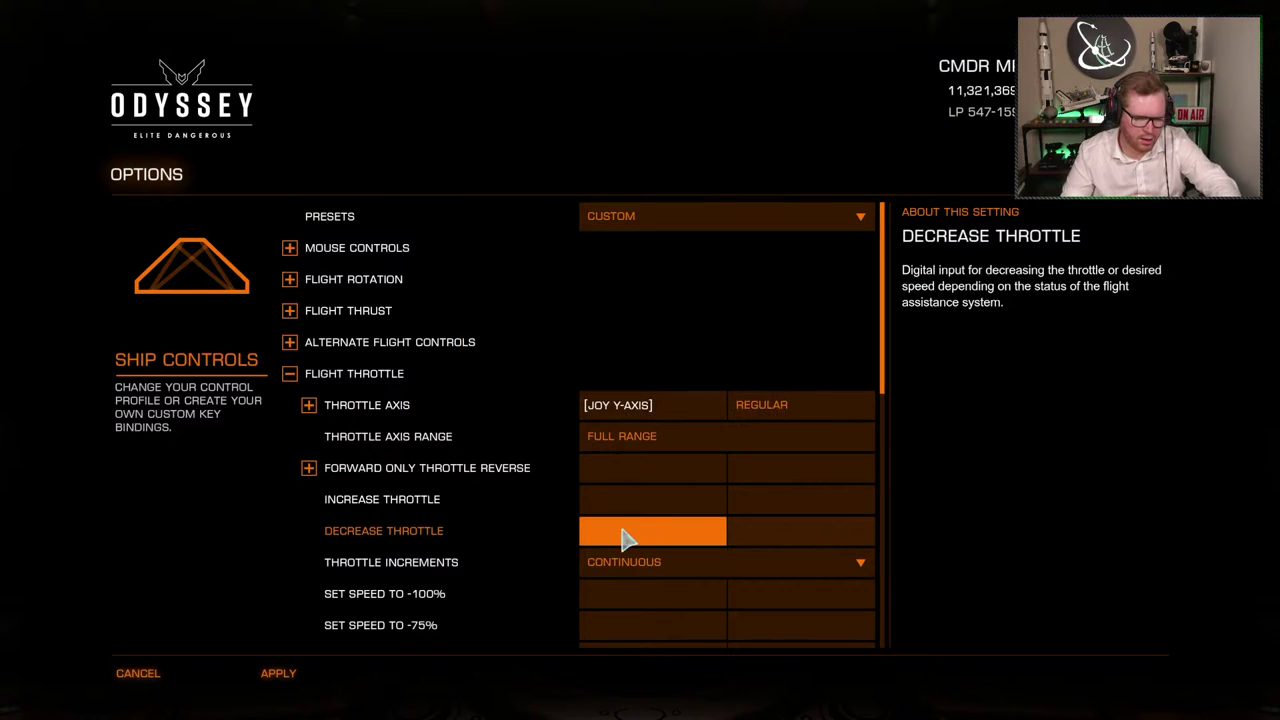
Clear the Set Speed to 0% binding and bind Set Speed to 75% to JOY 31
scroll(625, 537, "down", 3)
scroll(630, 537, "down", 1)
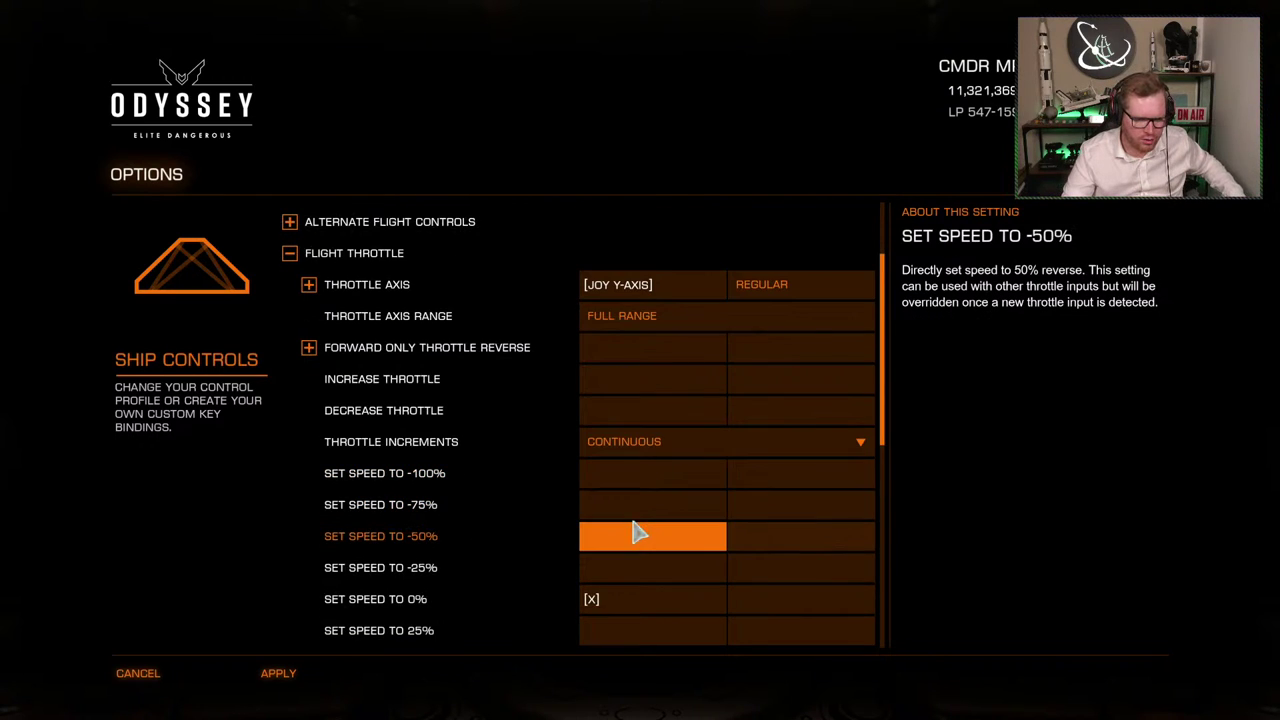
scroll(638, 526, "down", 3)
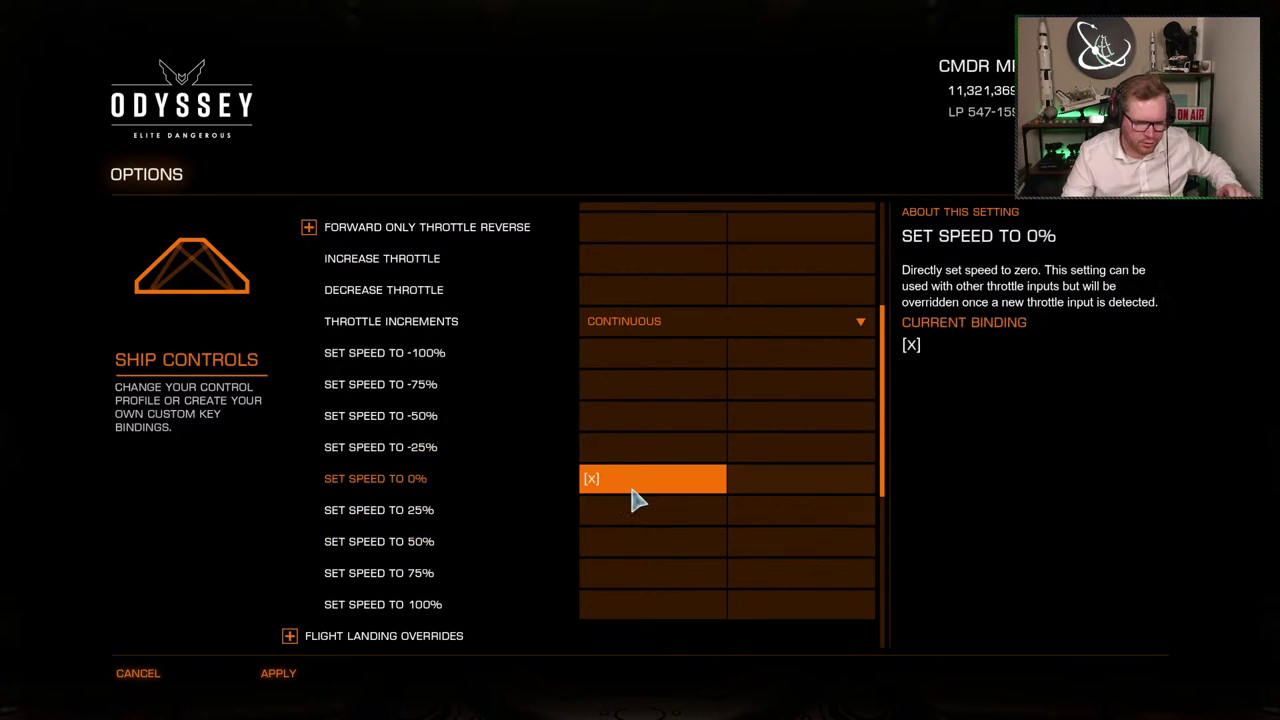
left_click(641, 487)
key("BackSpace")
left_click(617, 575)
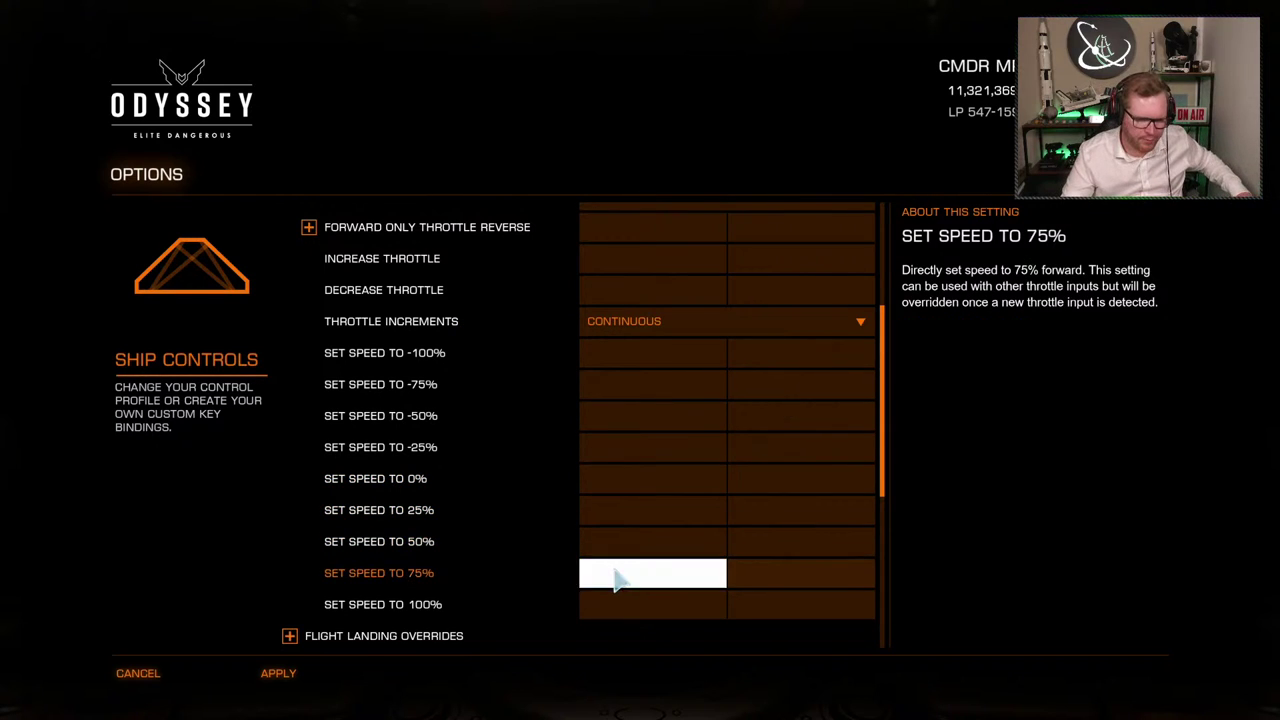
scroll(612, 572, "down", 2)
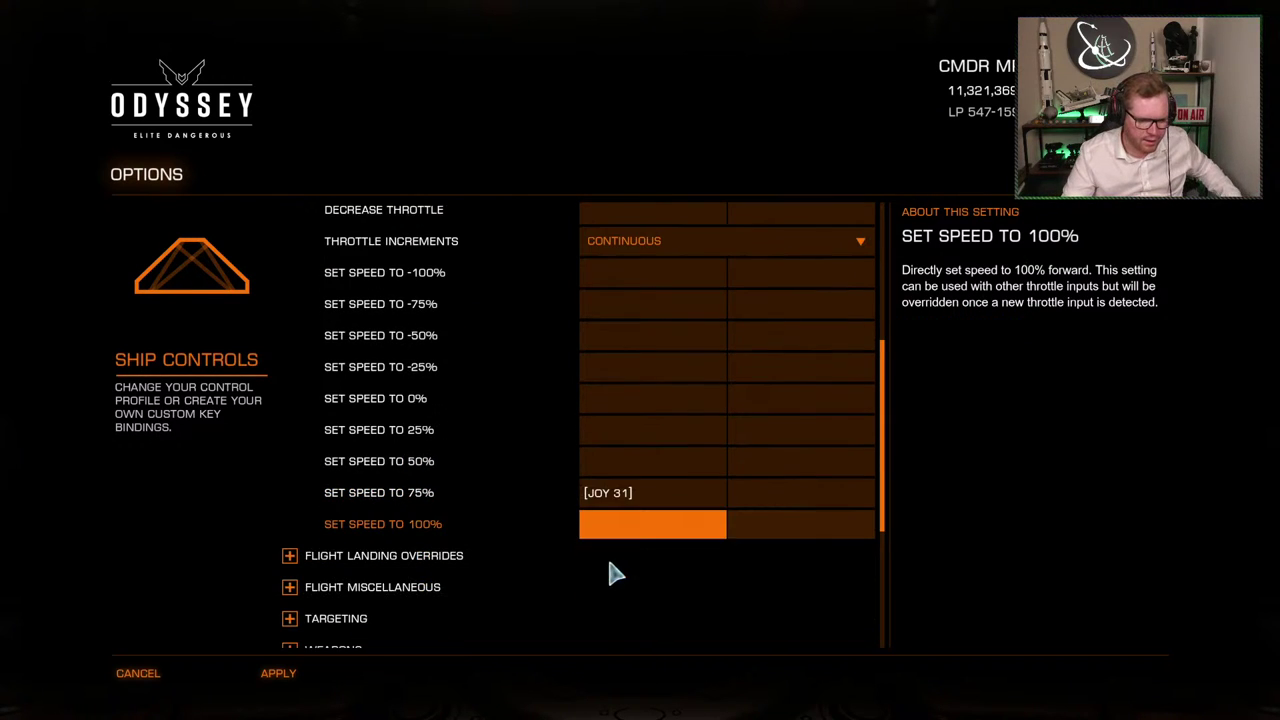
scroll(330, 450, "up", 6)
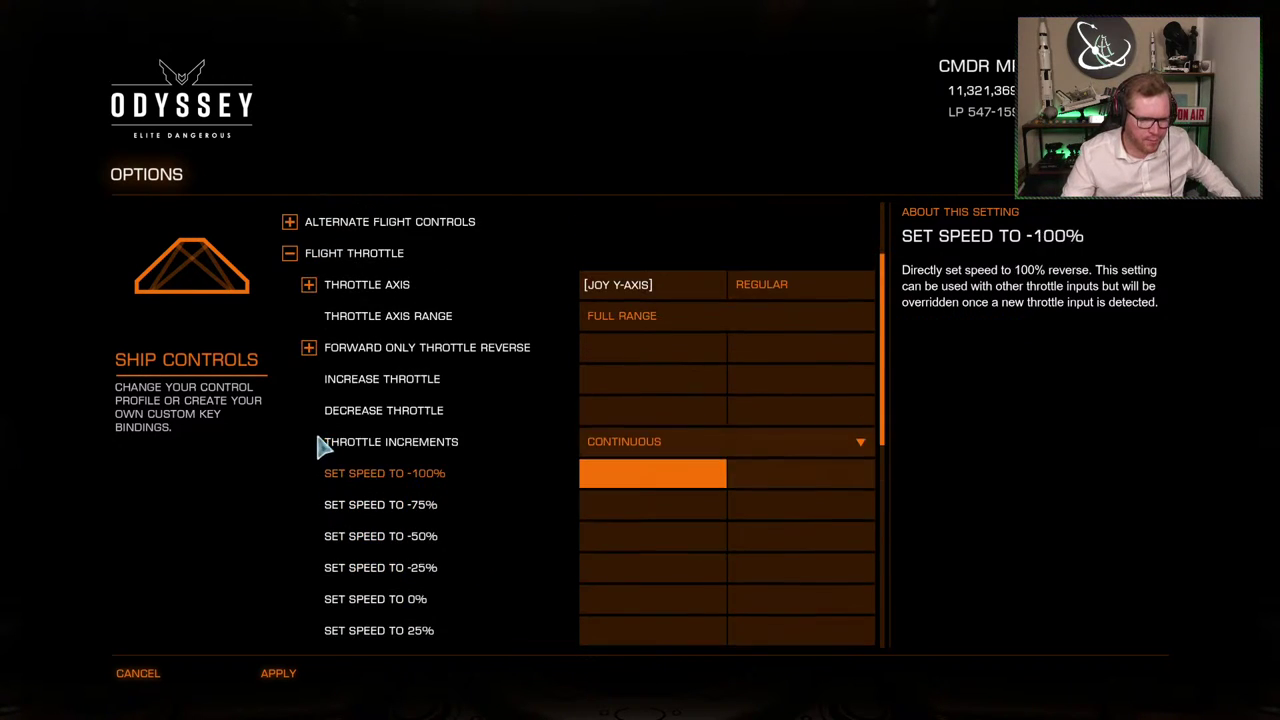
left_click(291, 266)
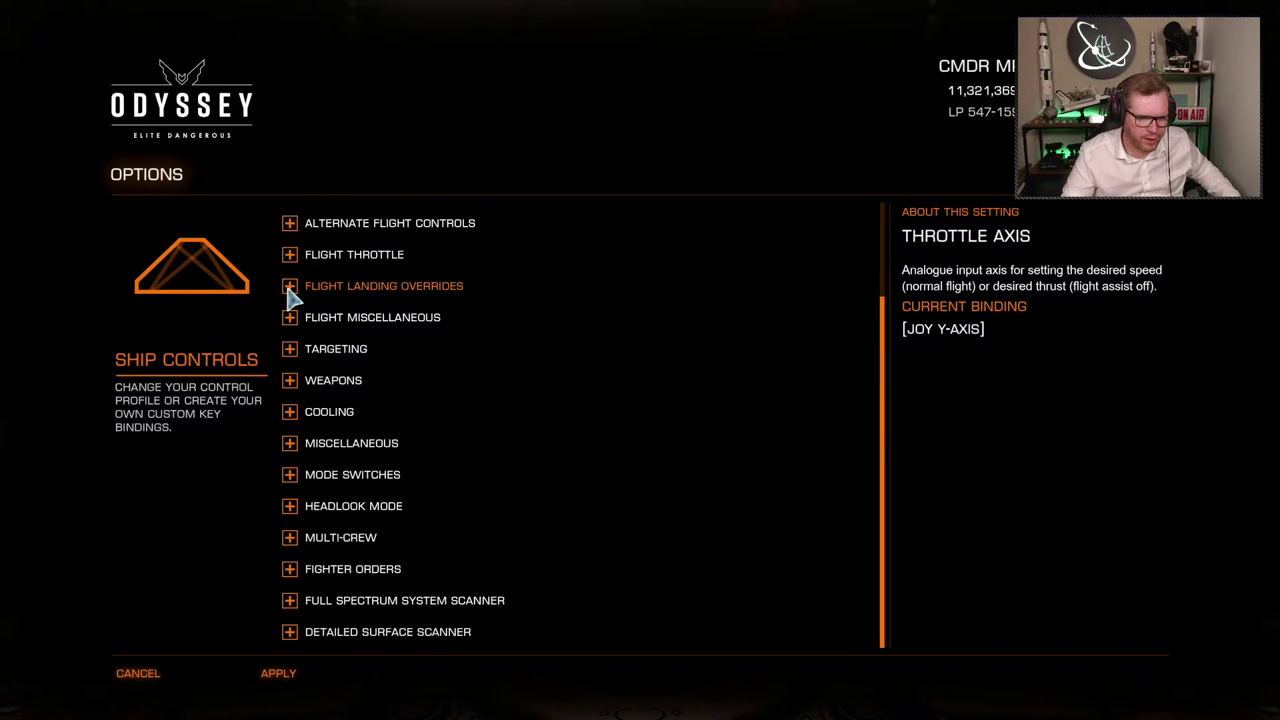
In Flight Miscellaneous, bind Toggle Flight Assist to JOY 12 and Engine Boost to JOY 13
left_click(289, 287)
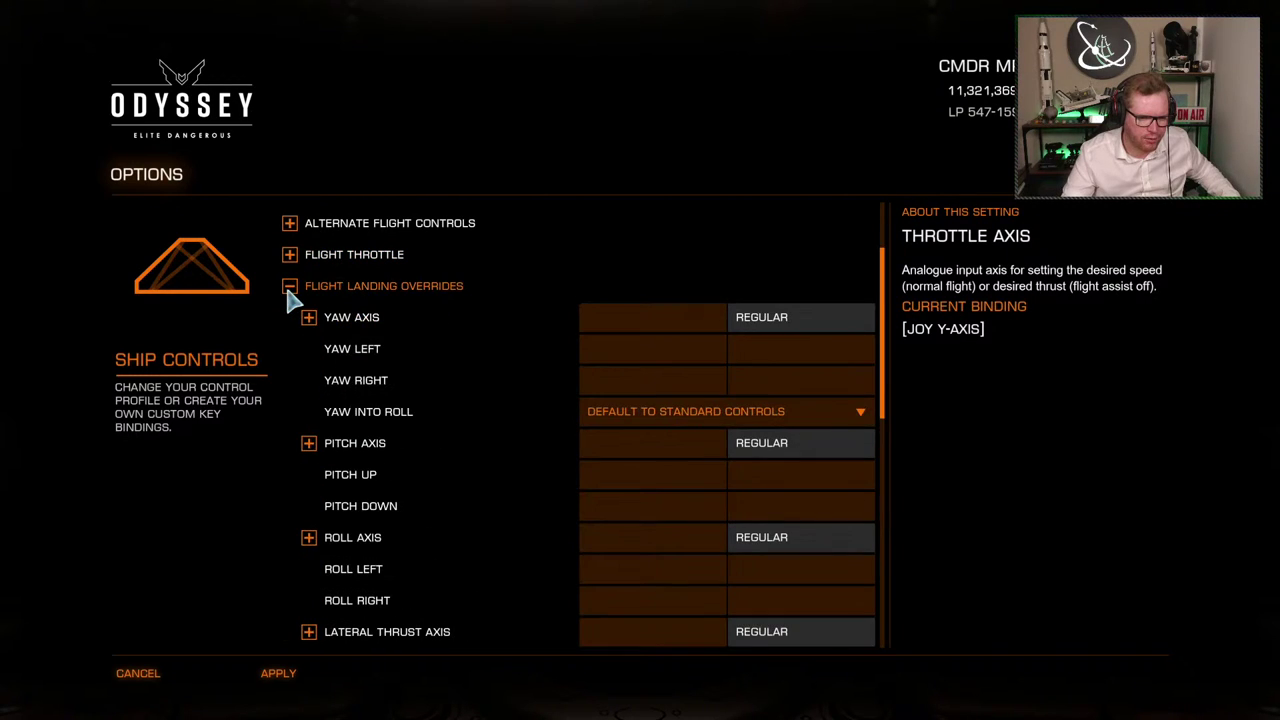
left_click(289, 286)
left_click(290, 317)
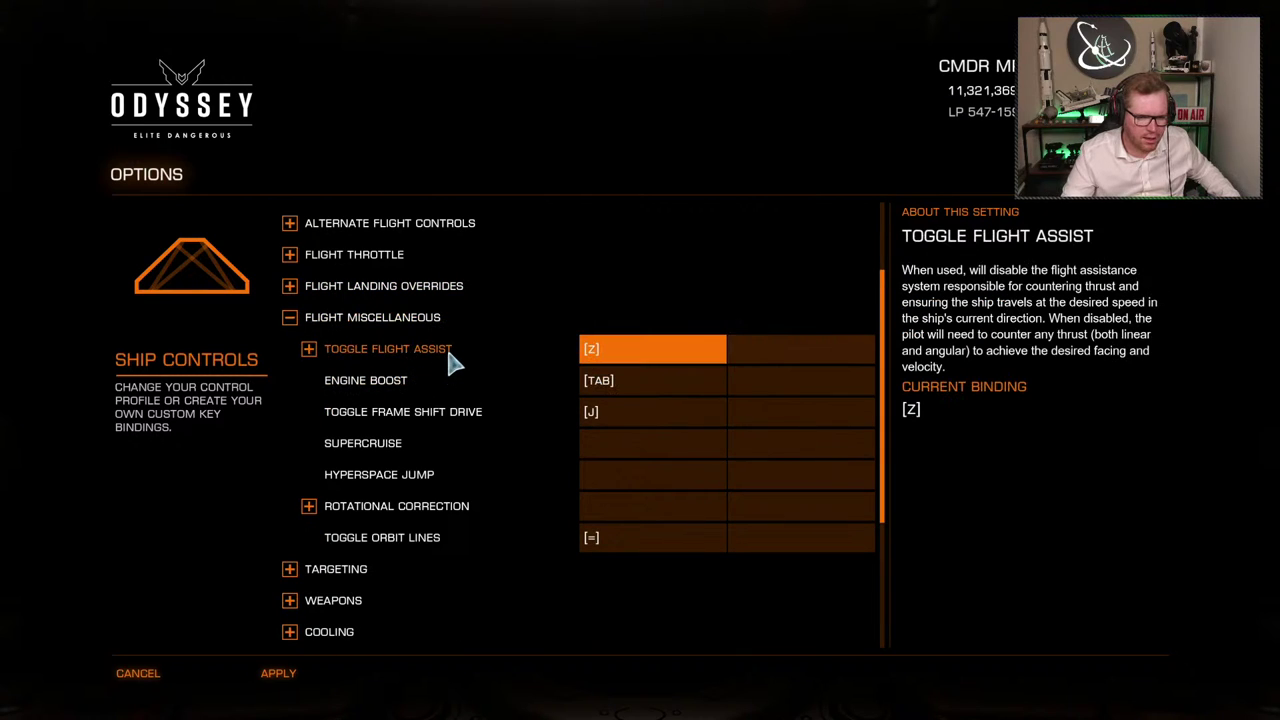
left_click(609, 358)
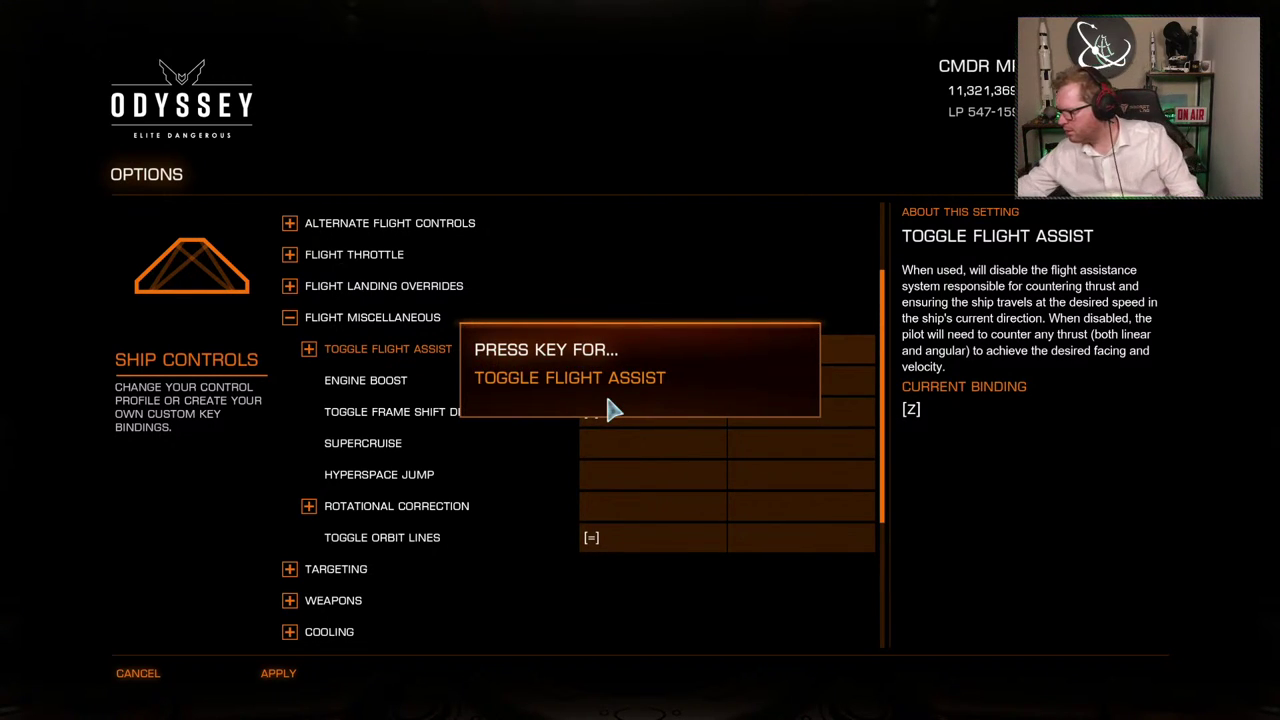
key("JOY12")
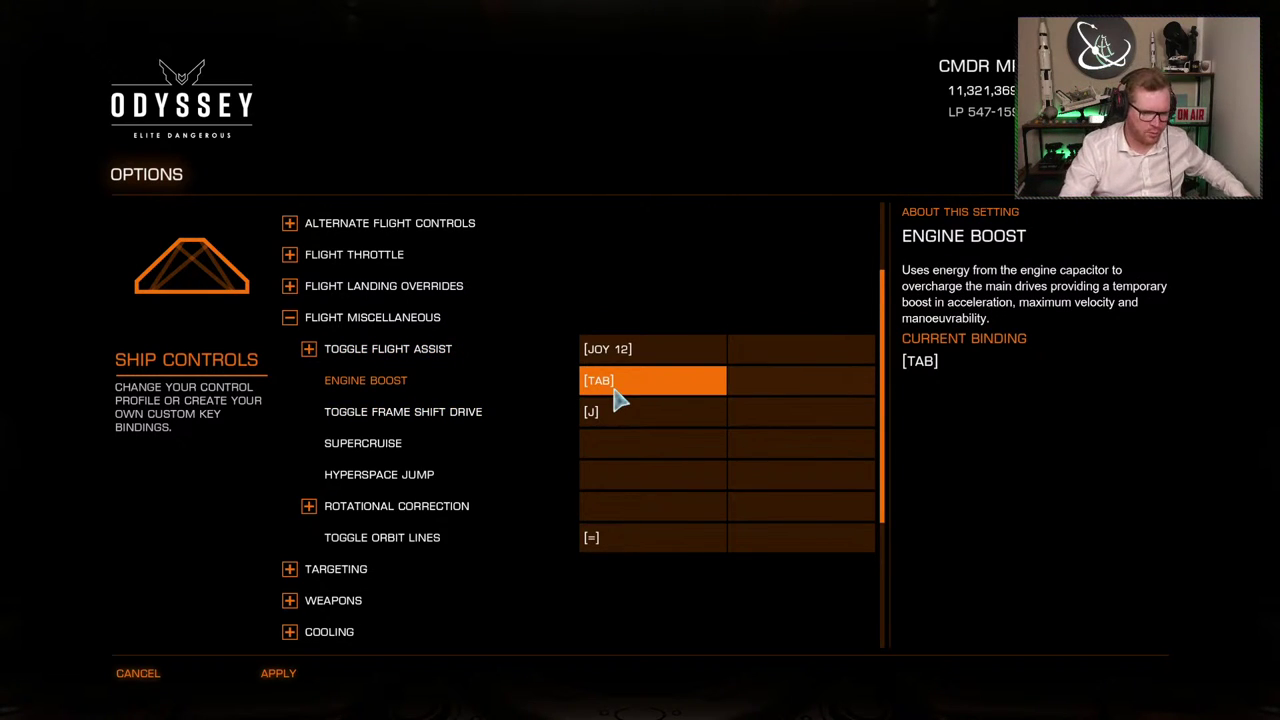
left_click(614, 392)
key("JOY13")
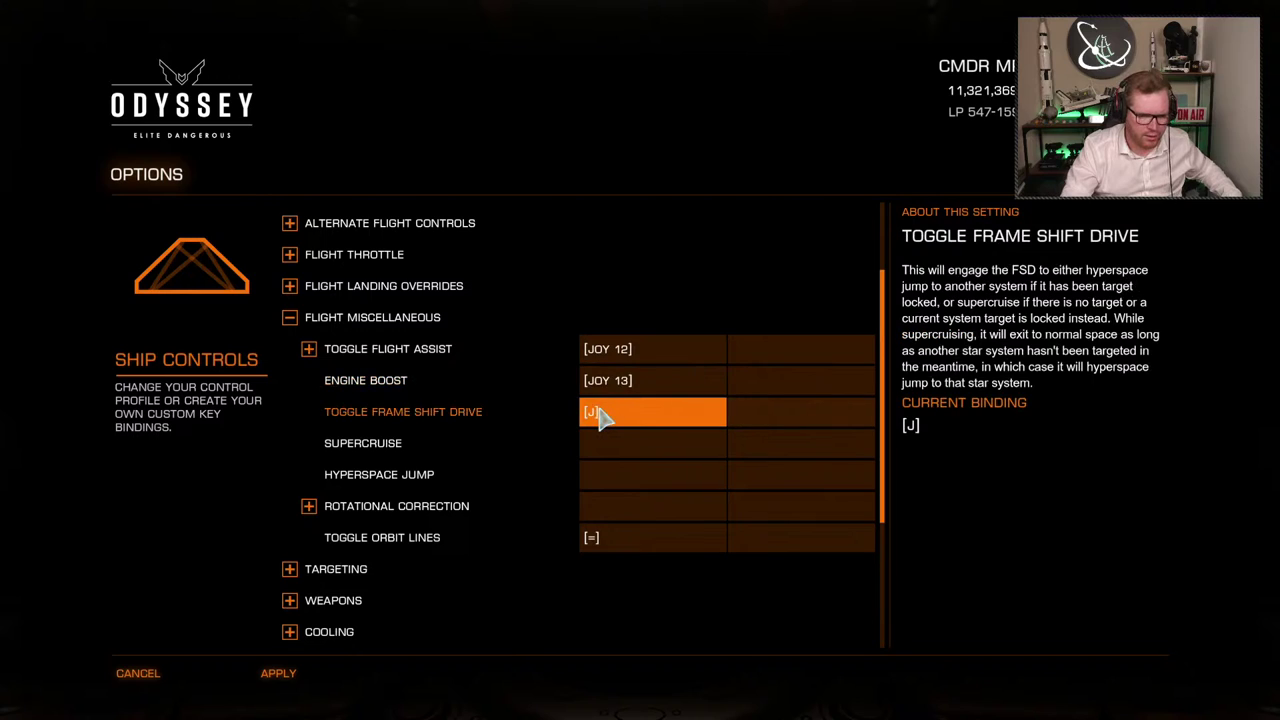
Bind Toggle Frame Shift Drive to JOY 7, Supercruise to JOY 9 and Toggle Orbit Lines to JOY 10
left_click(610, 415)
key("JOY7")
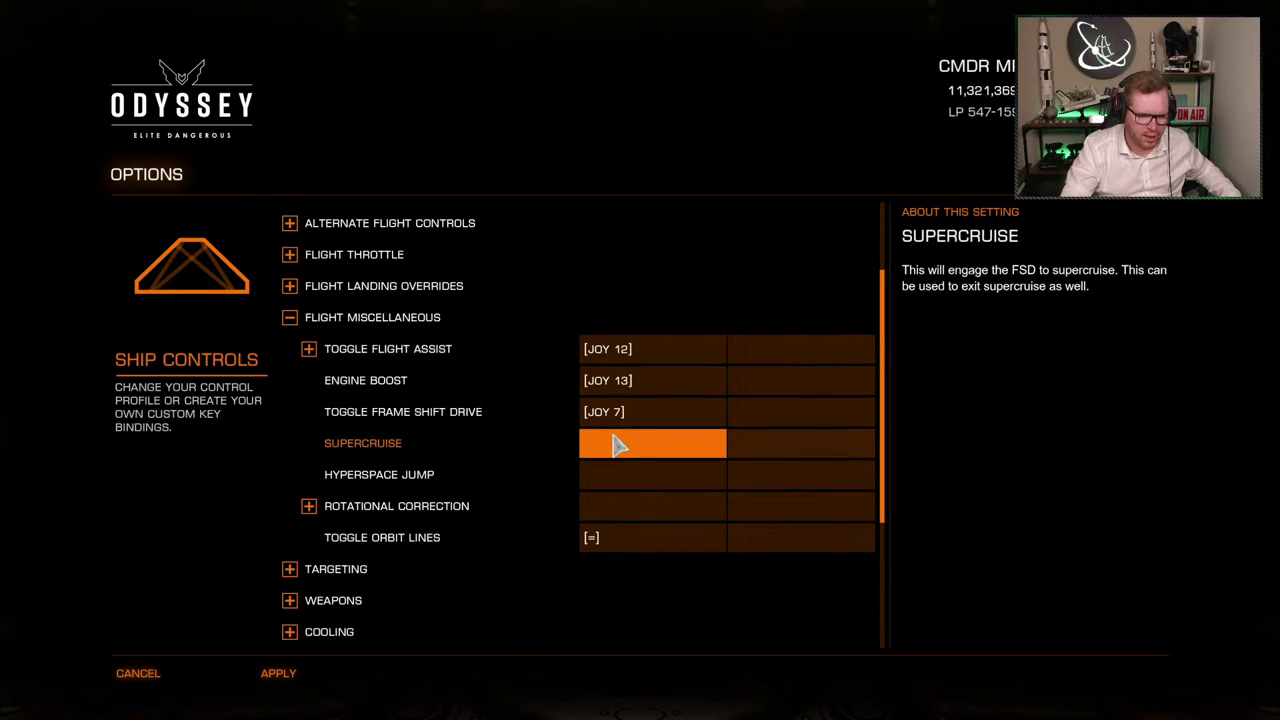
left_click(616, 451)
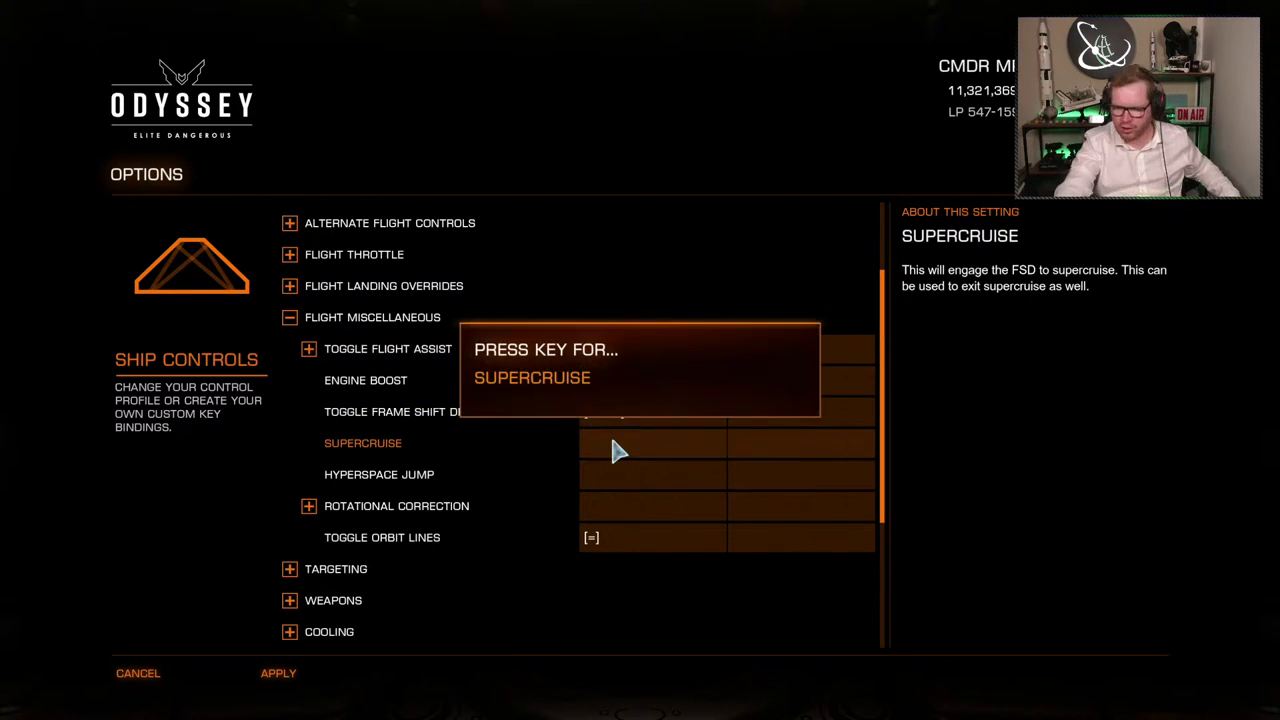
key("JOY9")
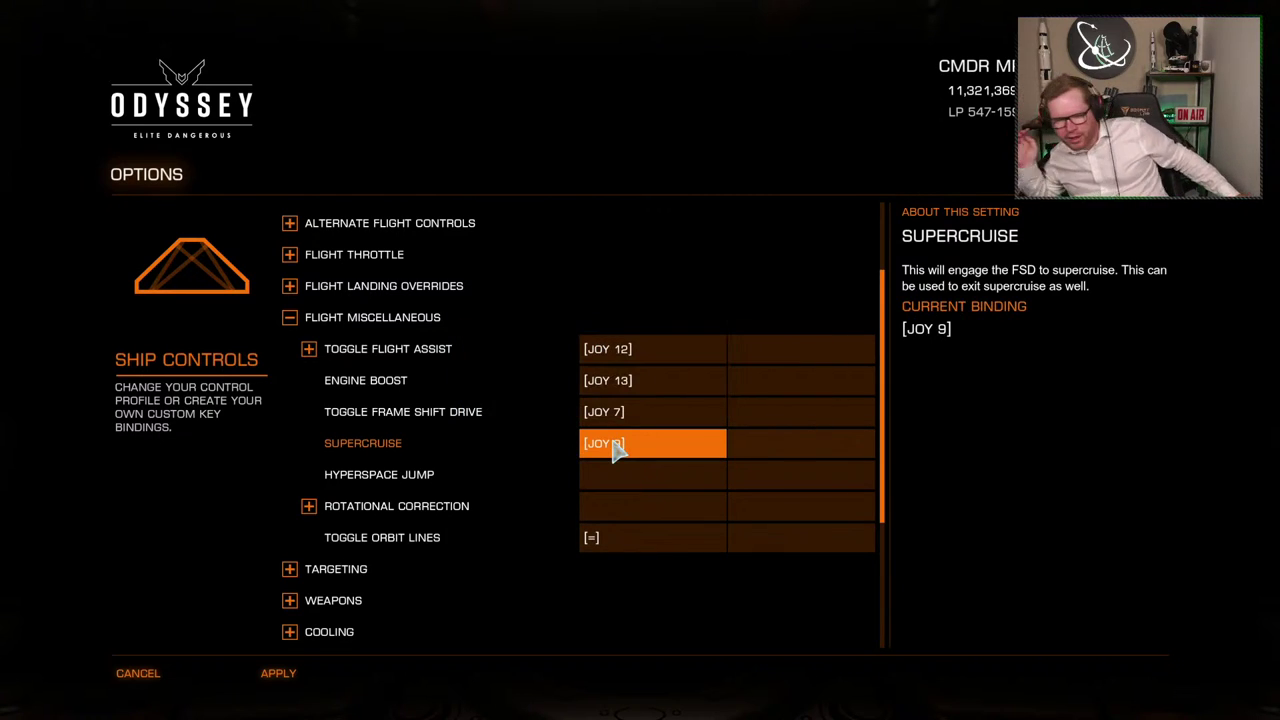
left_click(620, 553)
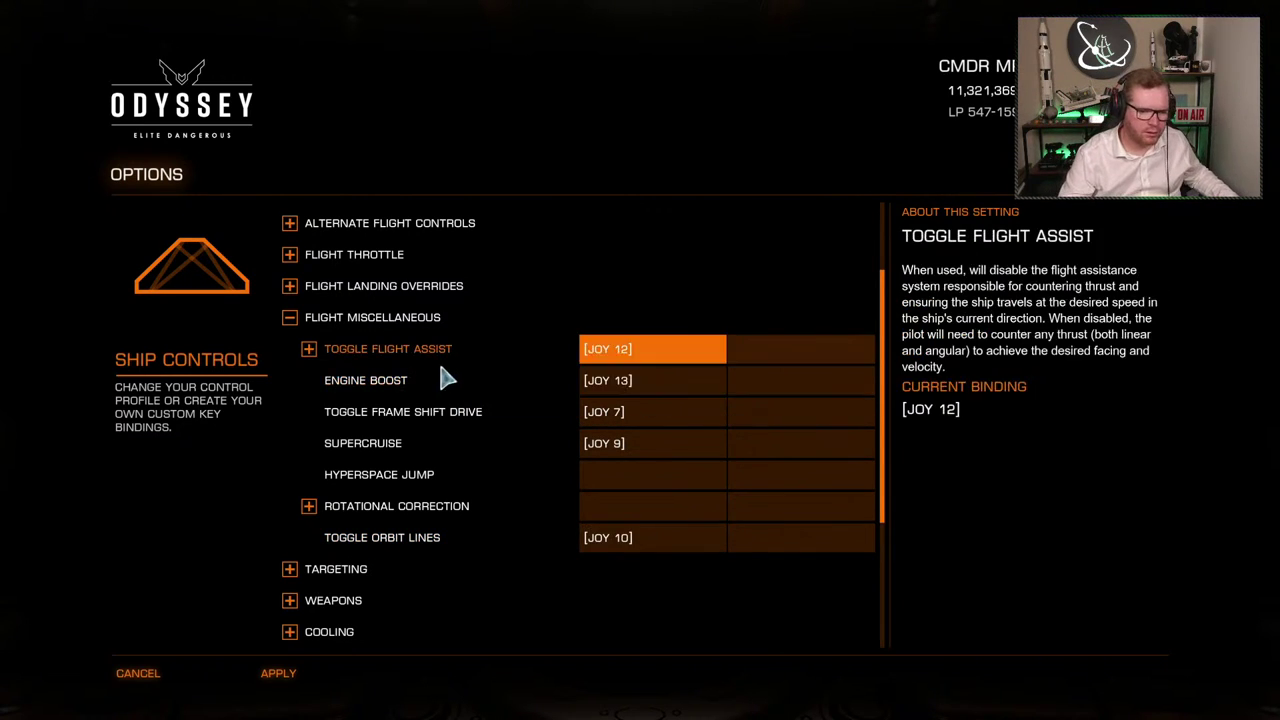
Collapse Flight Miscellaneous and, in the Targeting section, bind Select Target Ahead to JOY 7
scroll(420, 360, "up", 1)
left_click(290, 362)
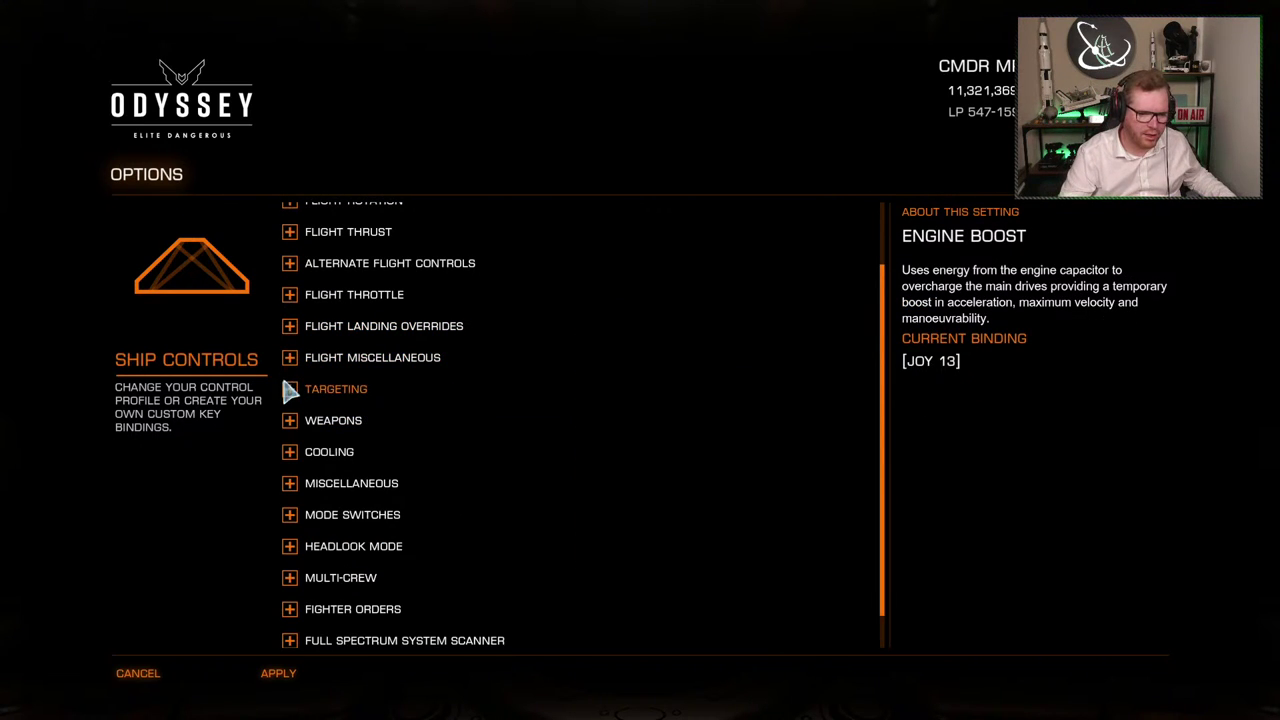
left_click(289, 389)
scroll(530, 400, "down", 3)
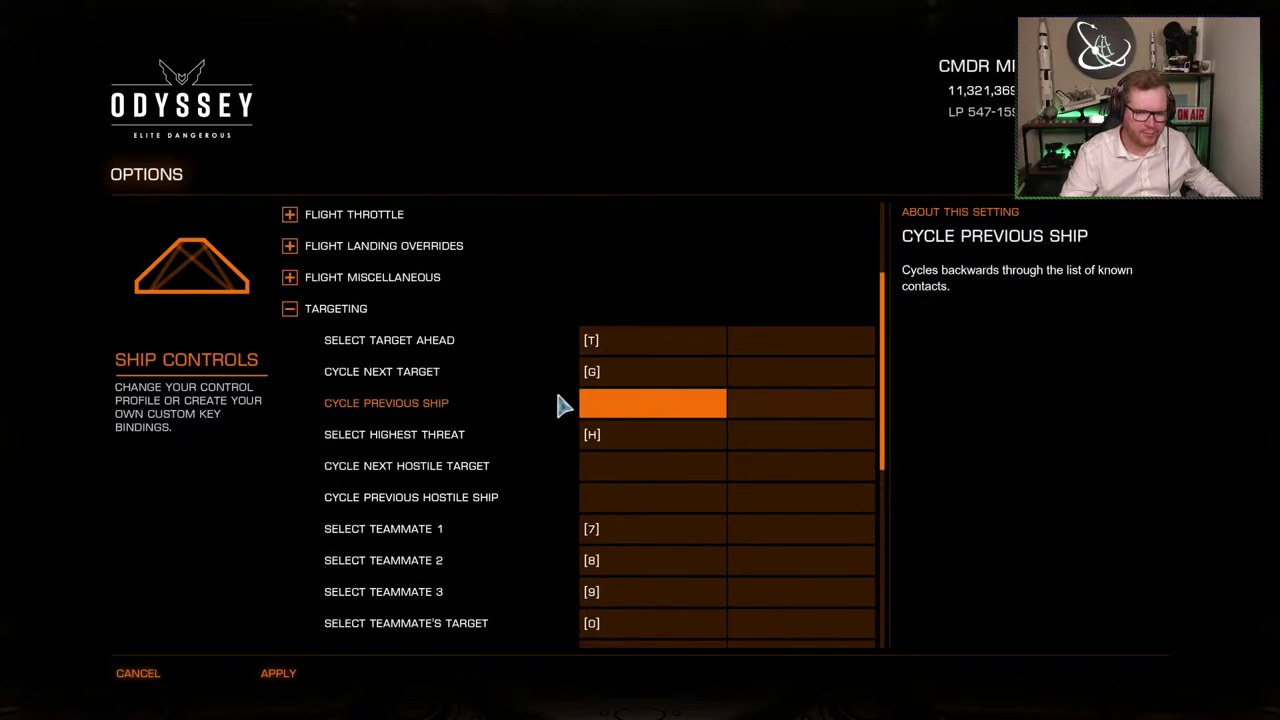
left_click(630, 355)
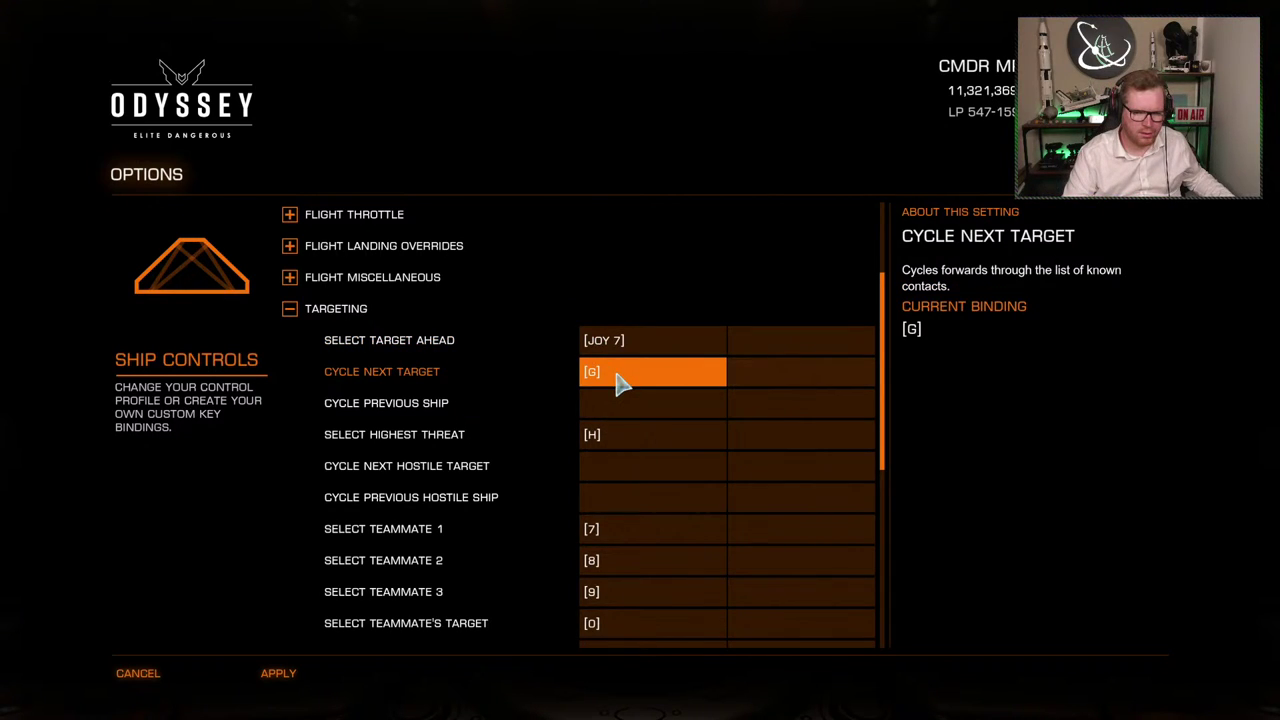
Bind Cycle Next Target to JOY 12 and Cycle Previous Ship to JOY 10
left_click(620, 383)
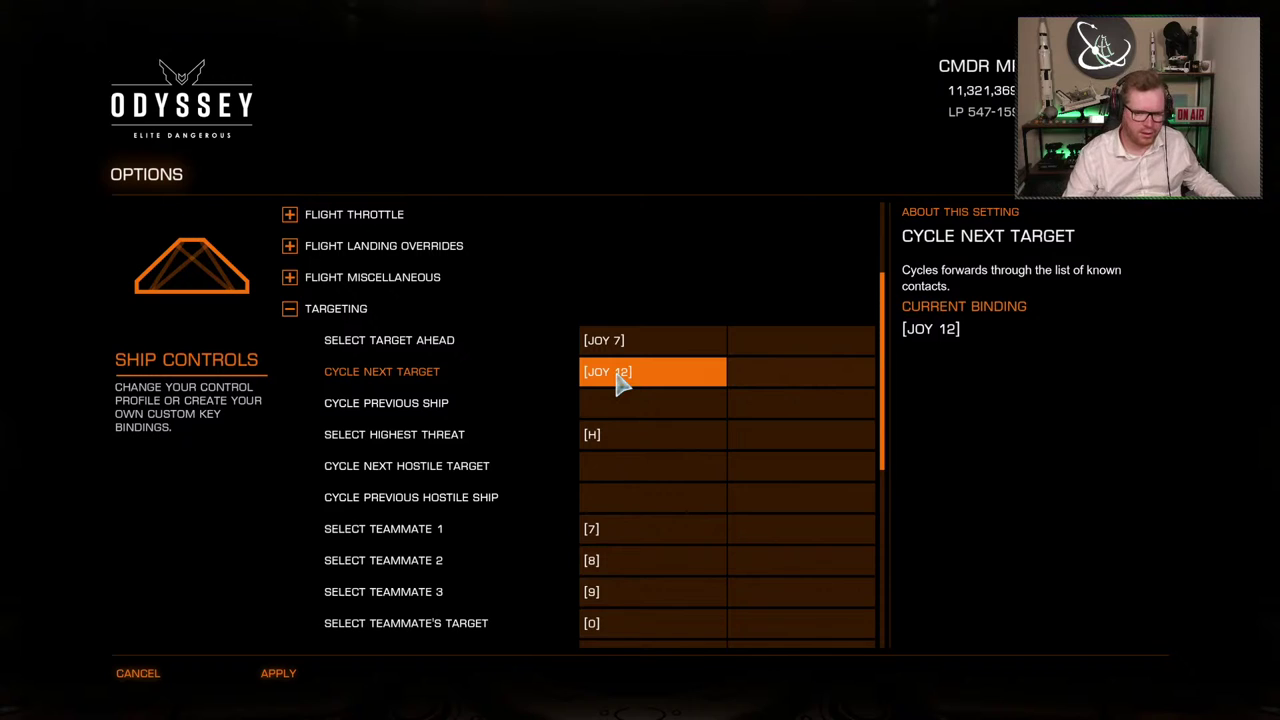
left_click(620, 383)
key("BackSpace")
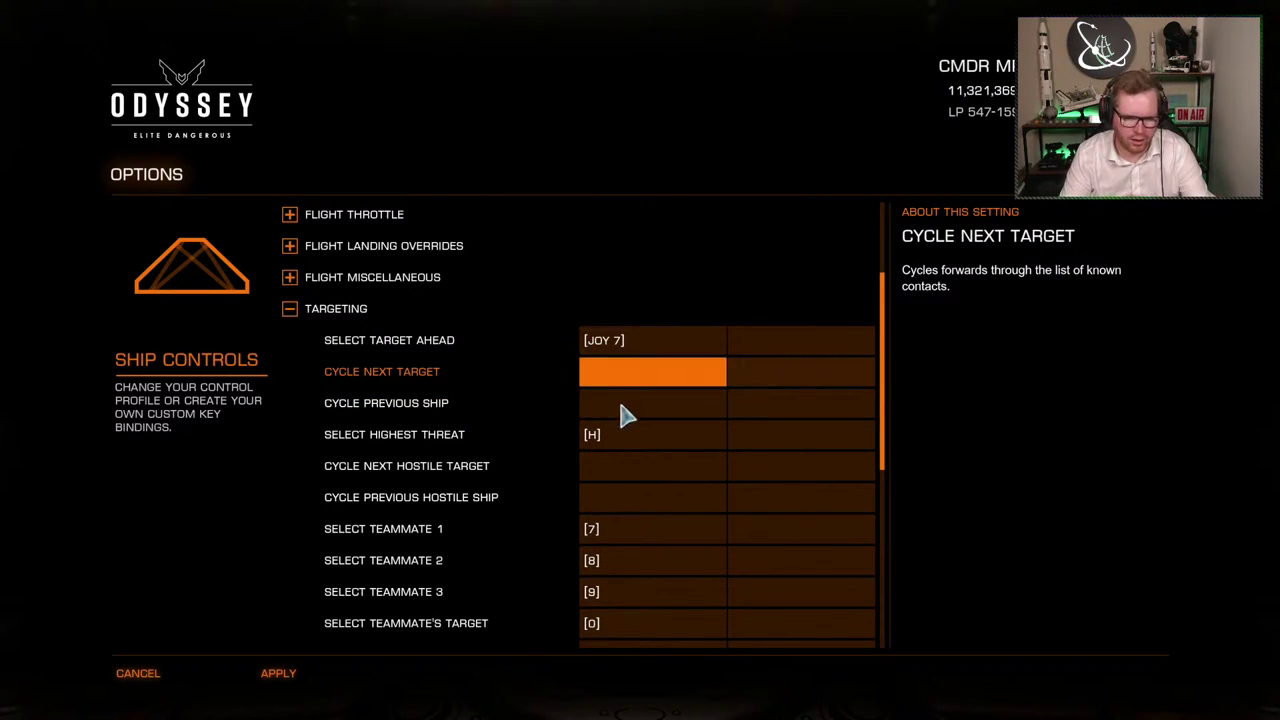
left_click(627, 378)
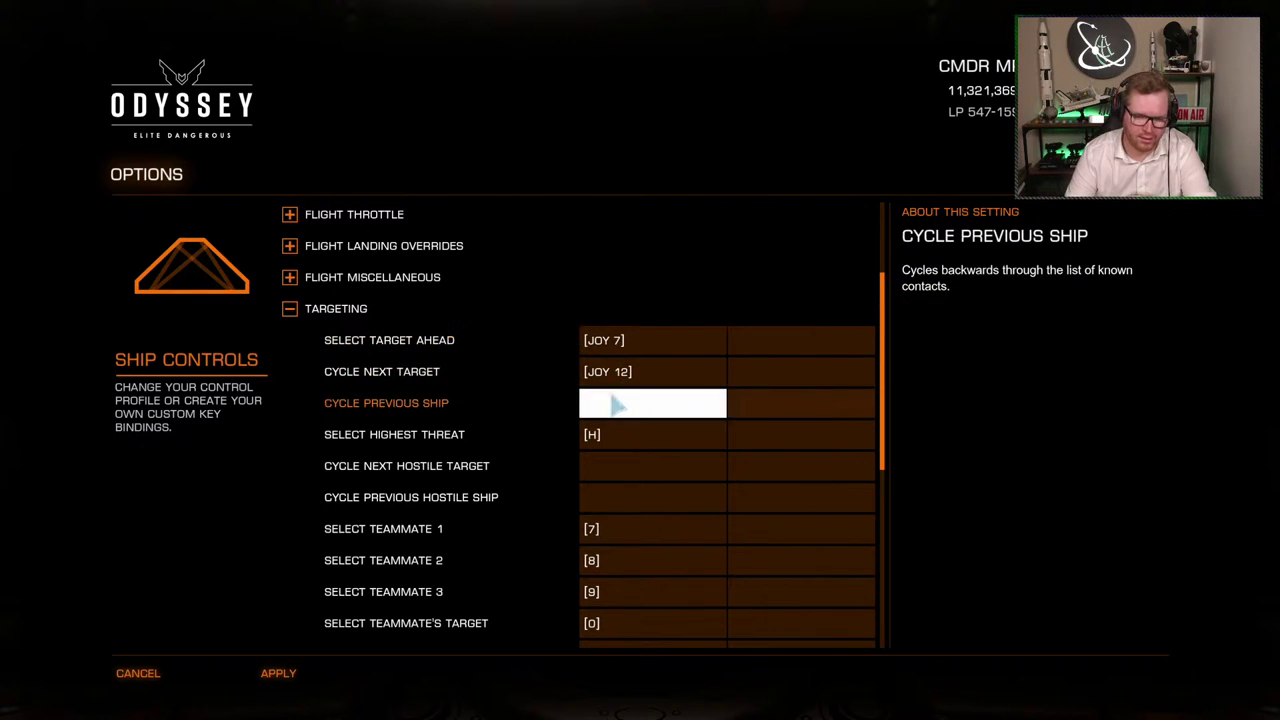
left_click(610, 400)
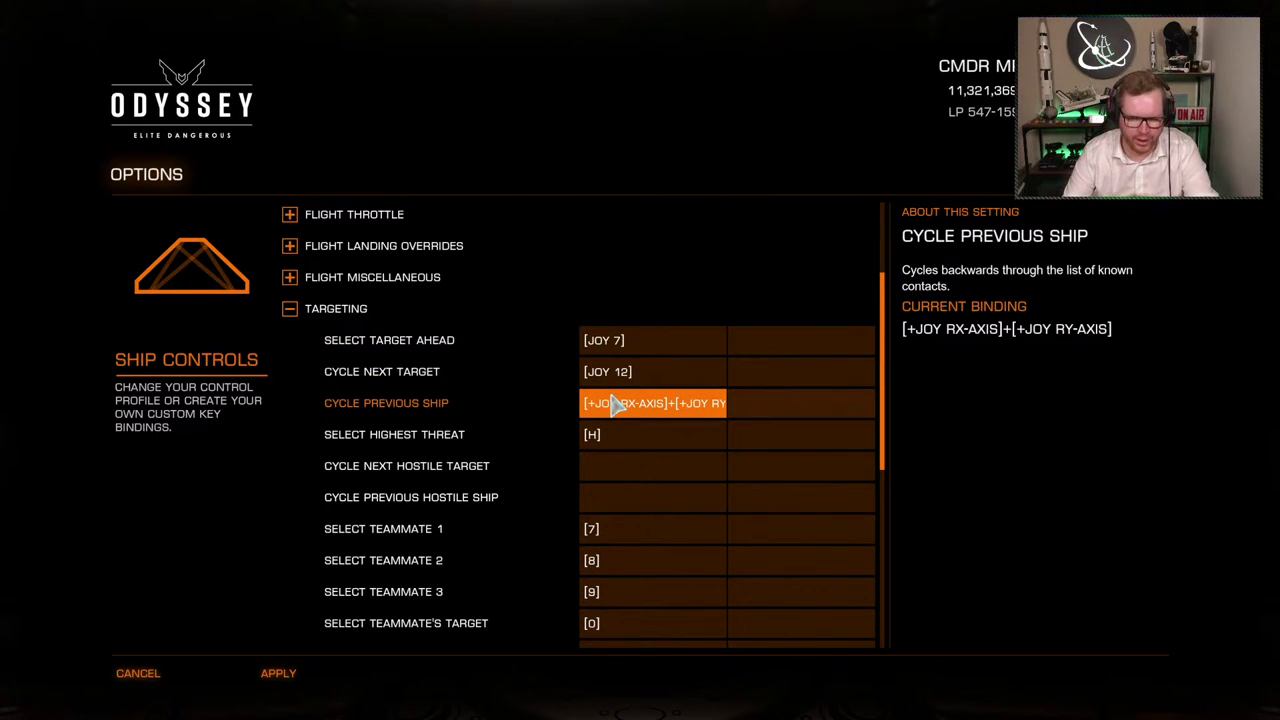
left_click(617, 404)
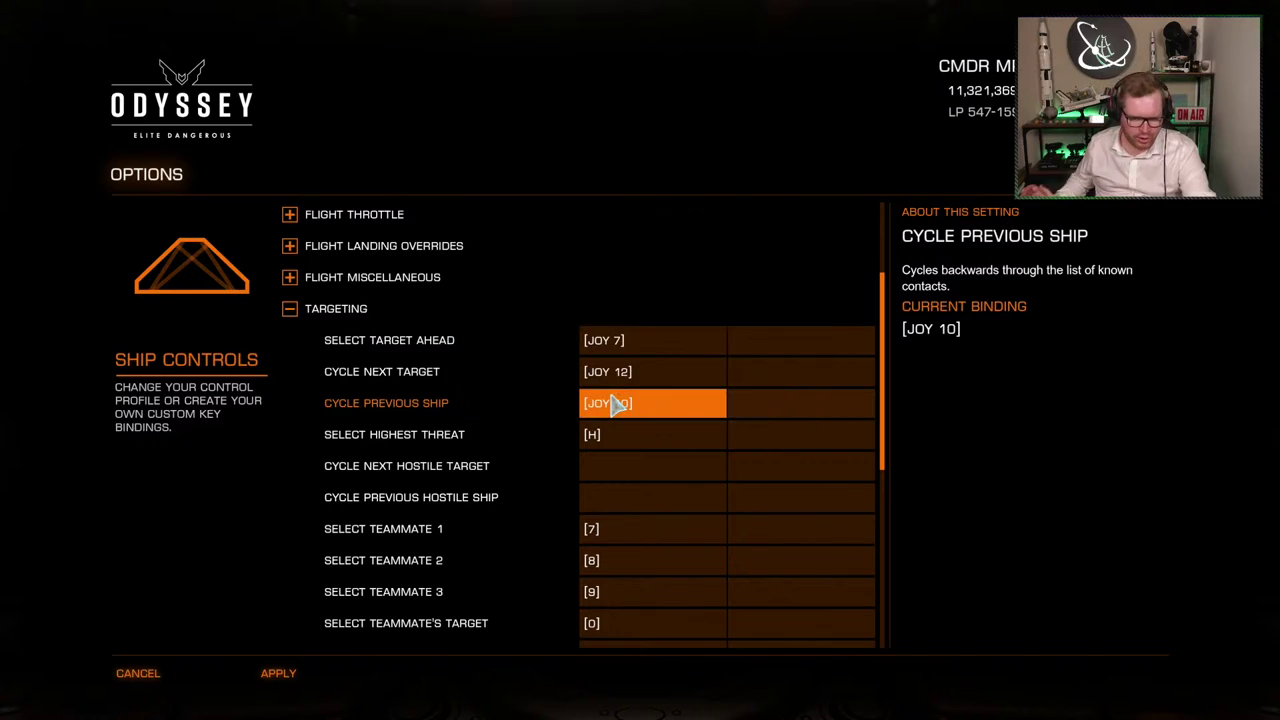
Bind Select Highest Threat to JOY 8
left_click(619, 438)
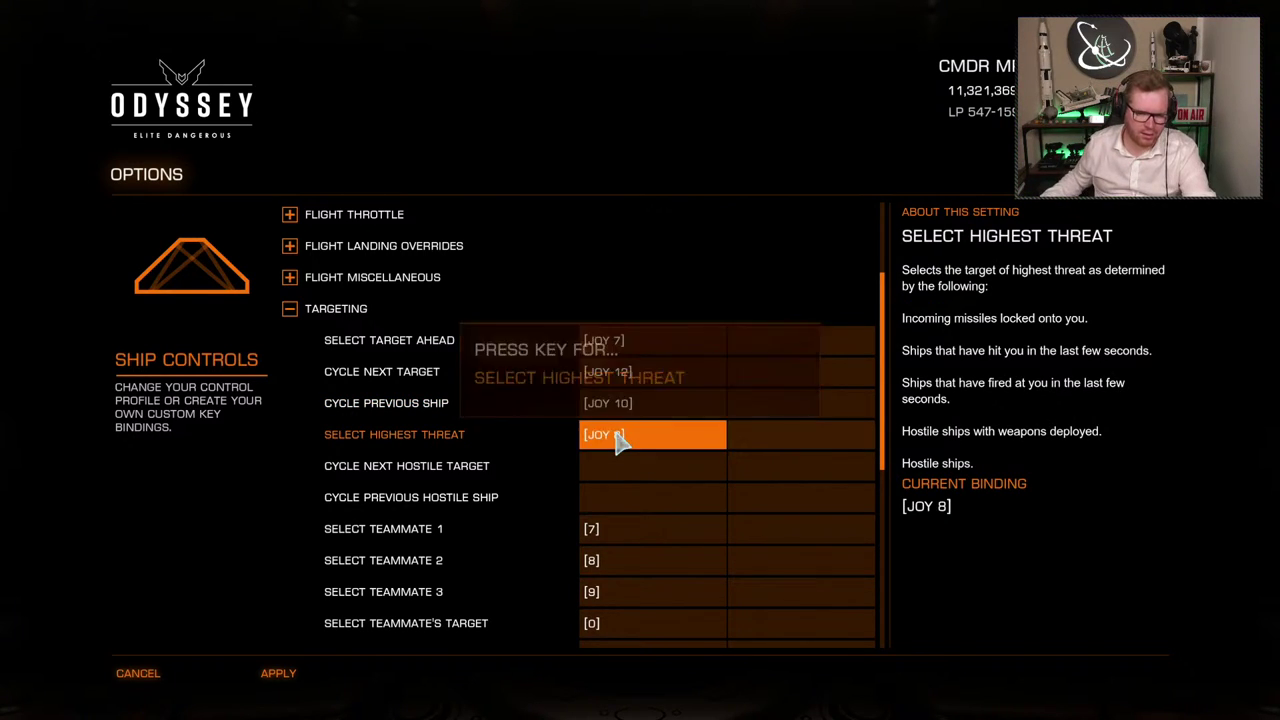
scroll(617, 442, "up", 1)
scroll(608, 470, "down", 2)
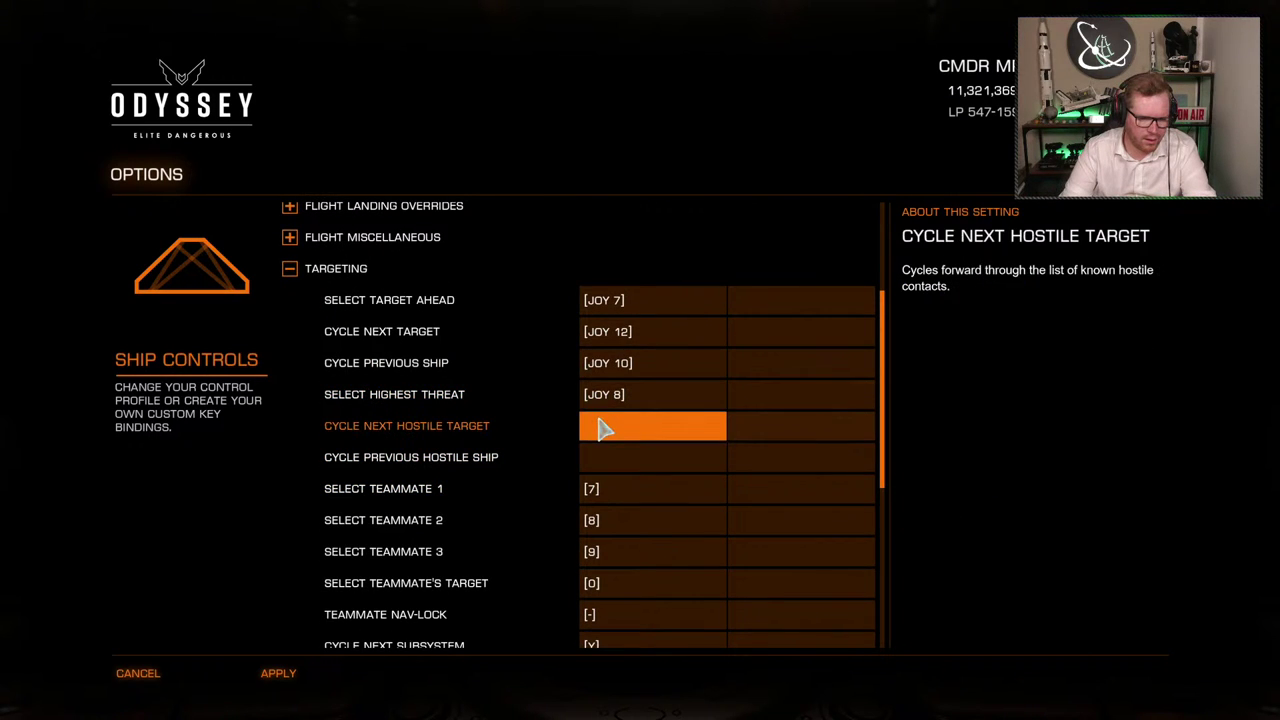
Clear the bindings of Cycle Next Target and Cycle Previous Ship
left_click(625, 336)
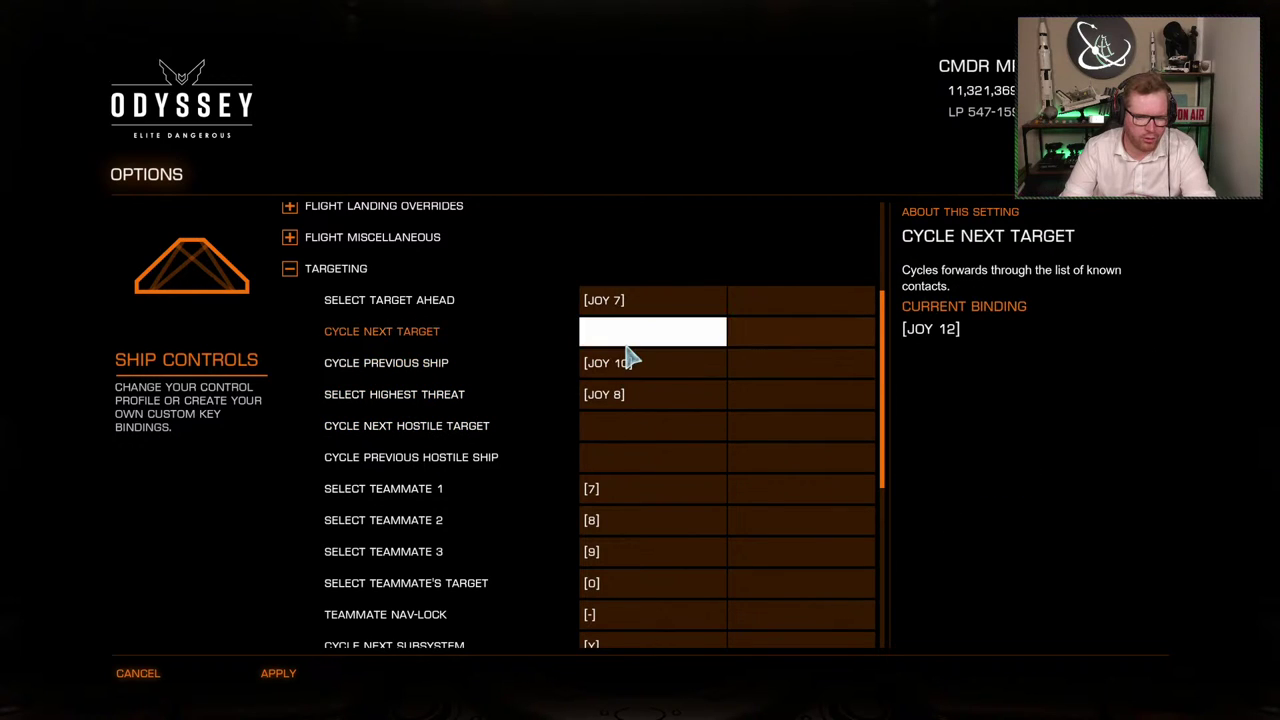
key("BackSpace")
left_click(630, 364)
key("BackSpace")
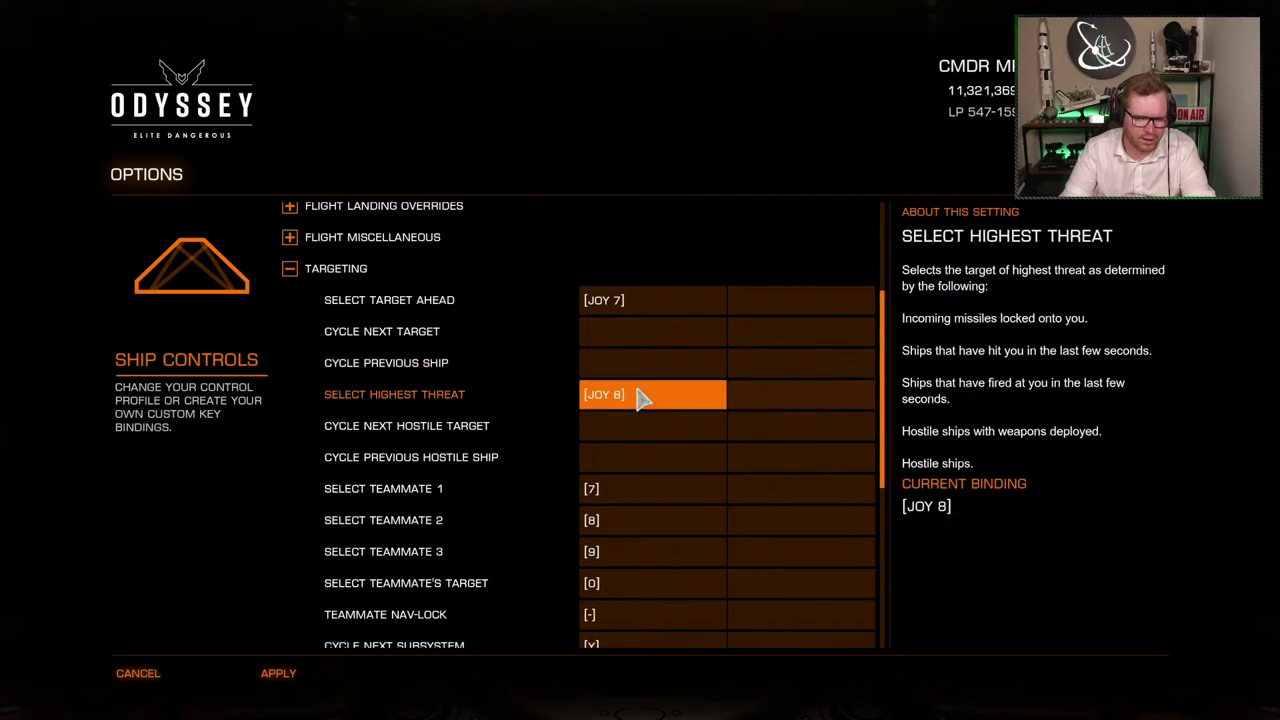
Bind Cycle Next Hostile Target to JOY 12 and Cycle Previous Hostile Ship to JOY 10
left_click(645, 435)
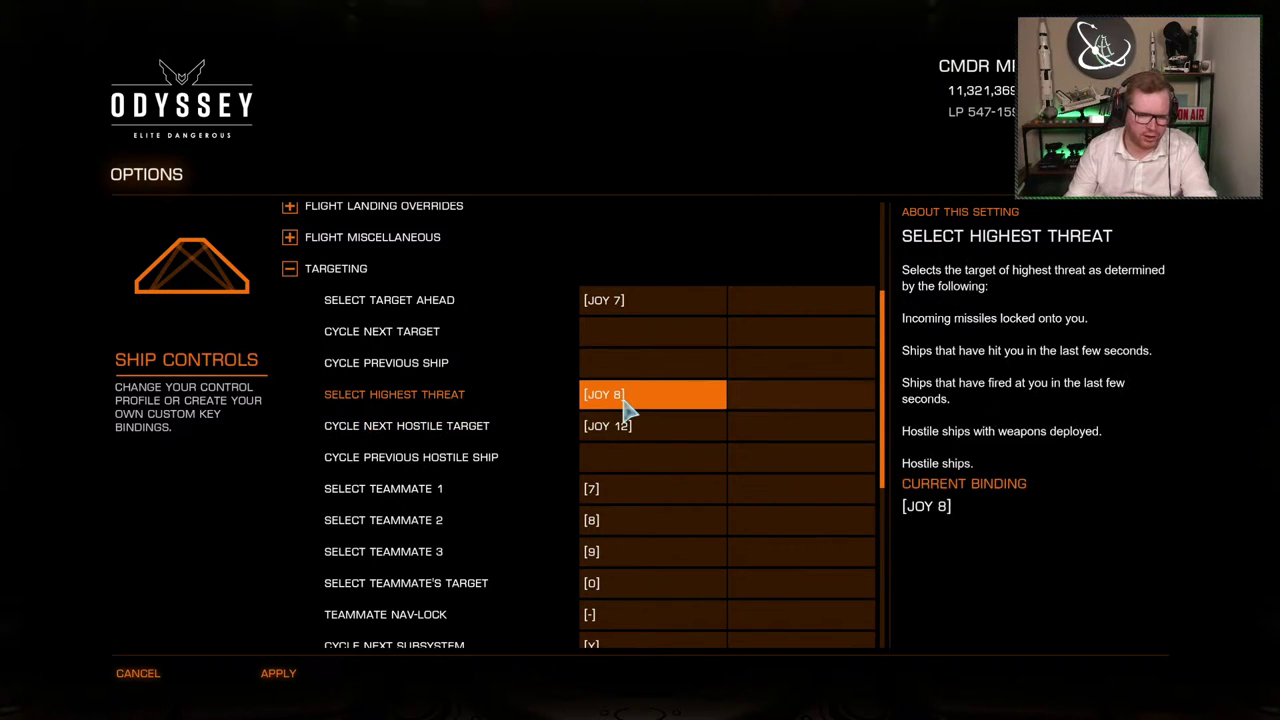
left_click(618, 460)
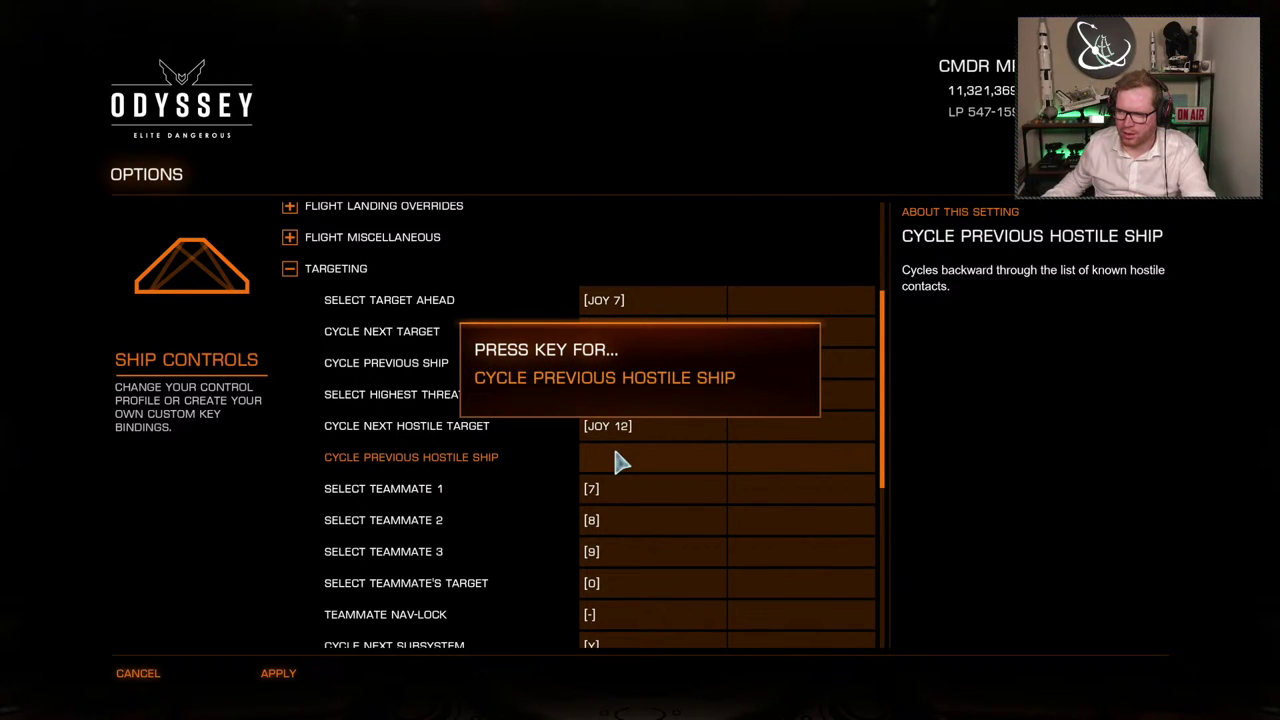
scroll(618, 460, "up", 1)
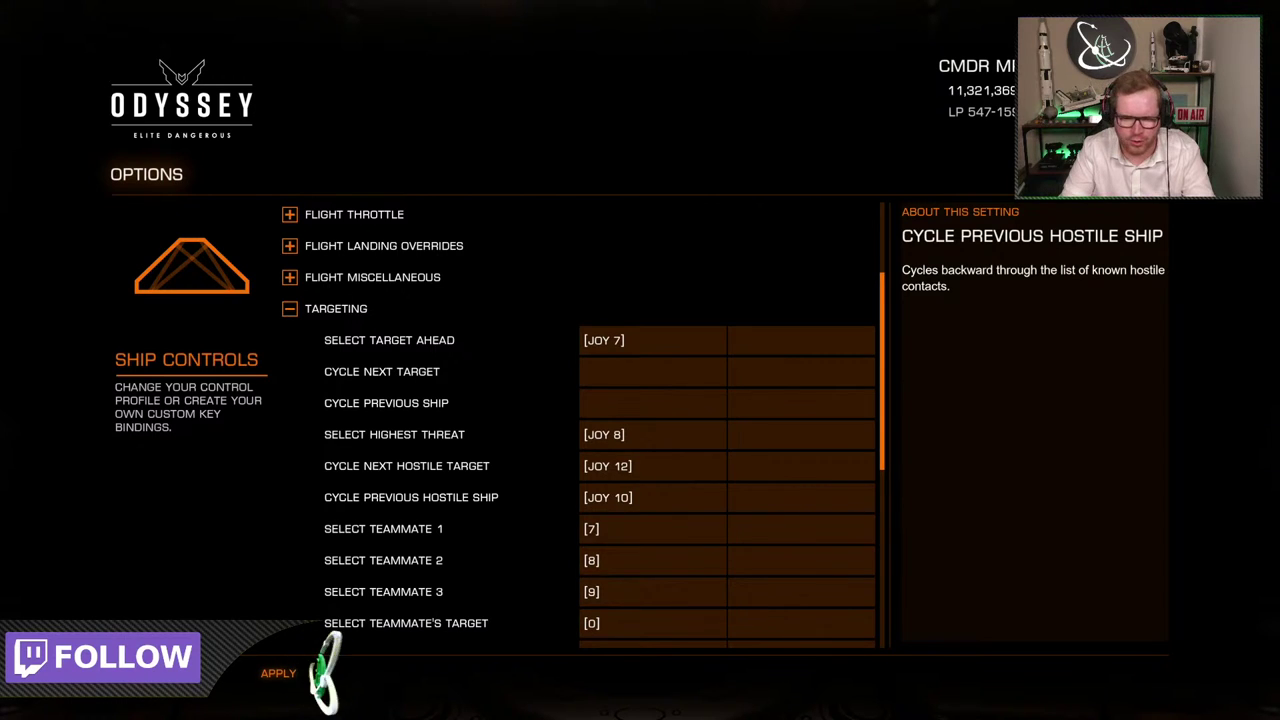
Bind Select Teammate 1, 2 and 3 to JOY 1, 3 and 5, Select Teammate's Target to JOY 2 and Teammate Nav-Lock to JOY 4
scroll(851, 443, "down", 3)
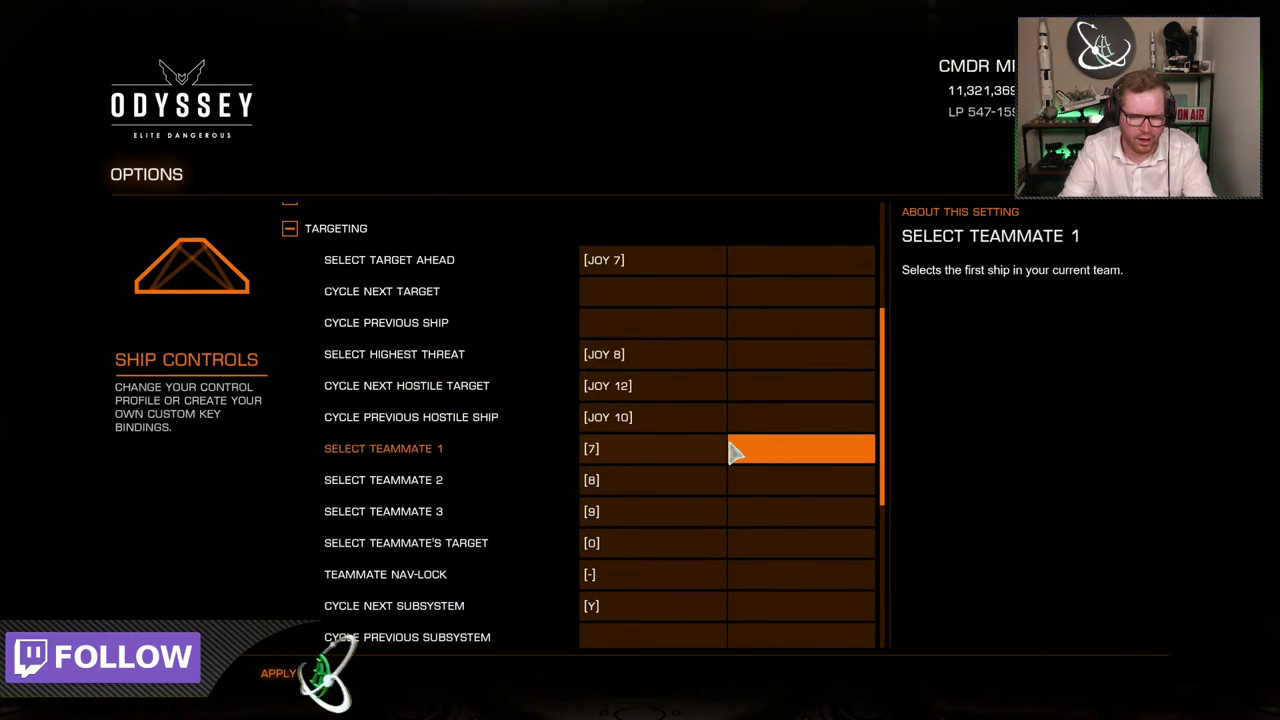
left_click(643, 452)
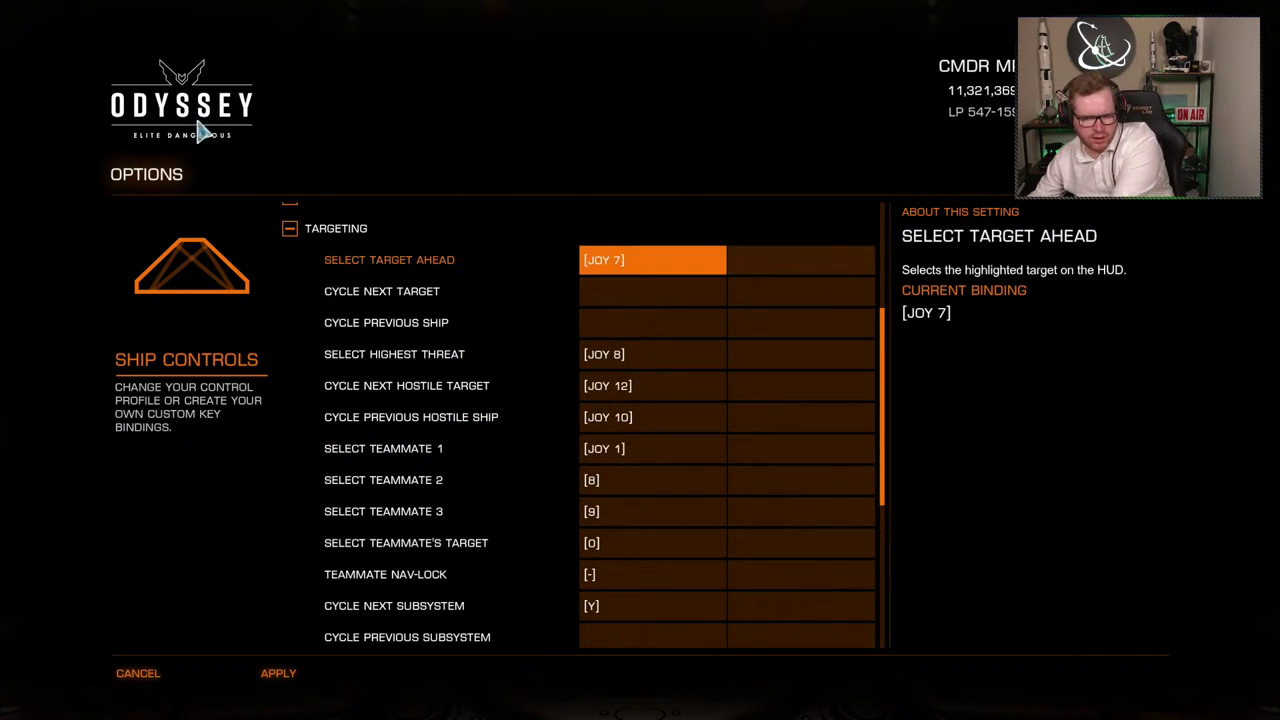
left_click(640, 487)
left_click(645, 514)
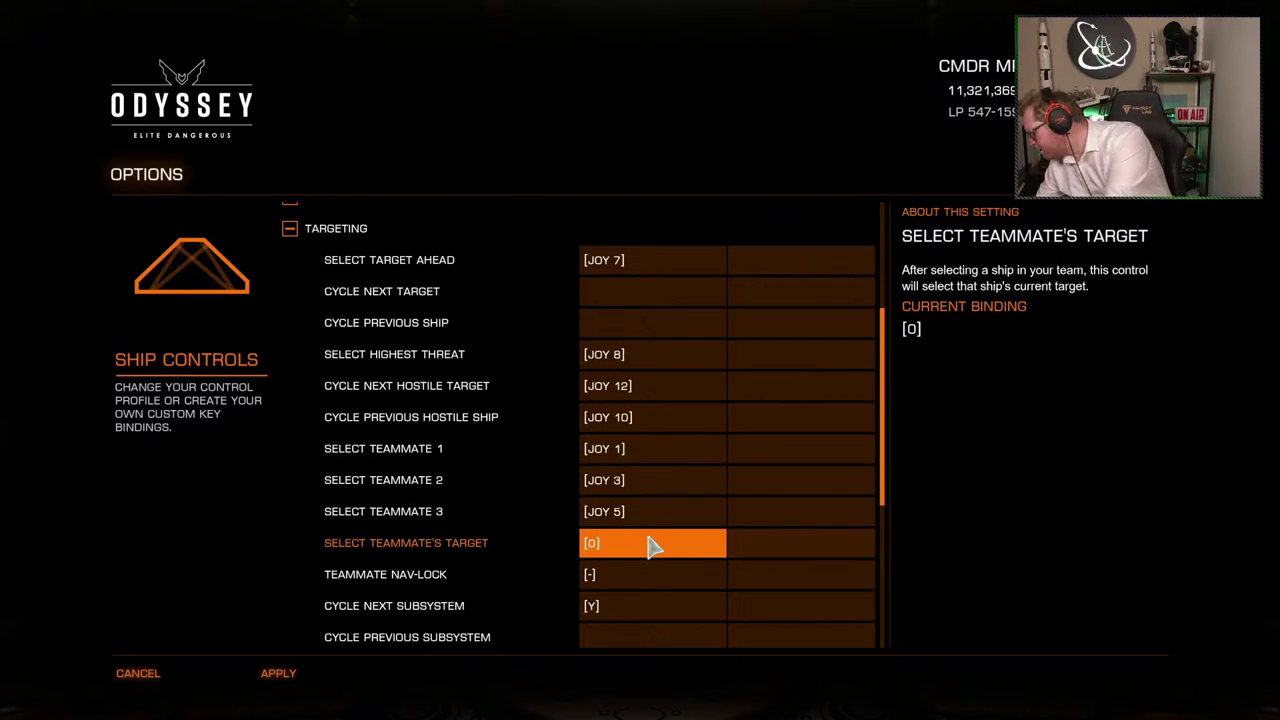
left_click(658, 543)
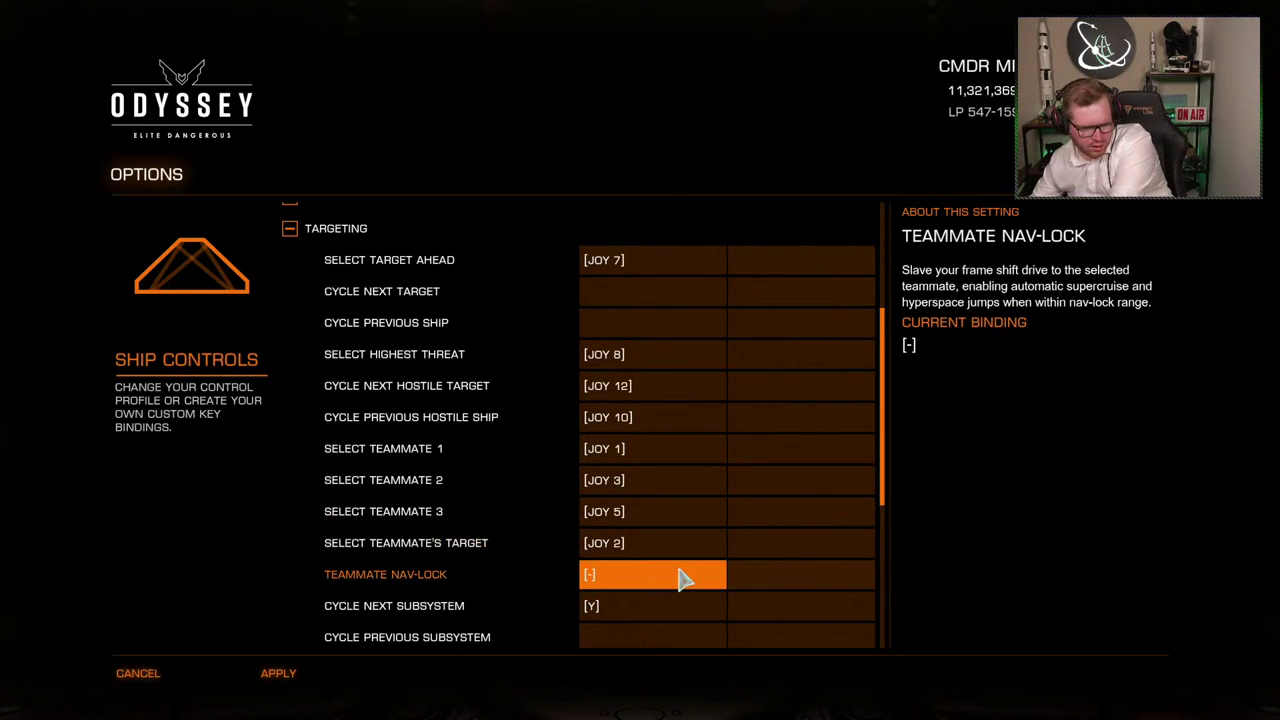
left_click(680, 578)
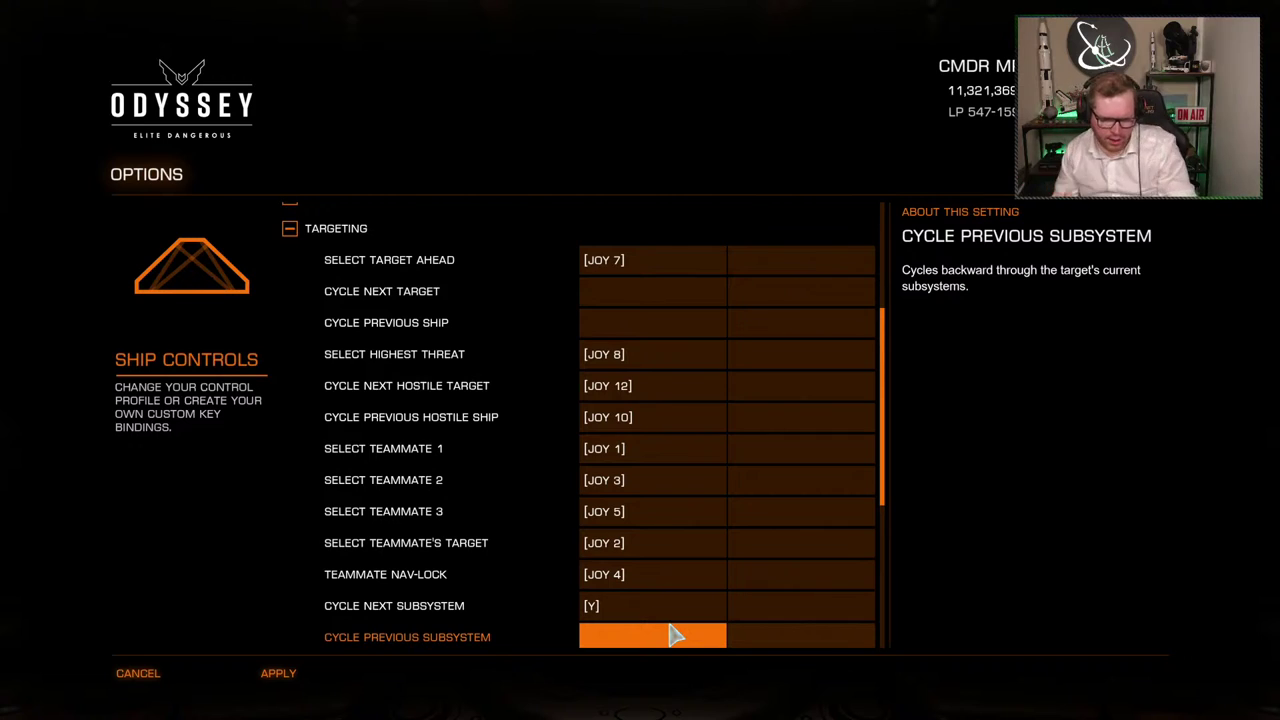
Bind Cycle Next Subsystem to JOY 9 and Cycle Previous Subsystem to JOY 11
scroll(671, 630, "down", 3)
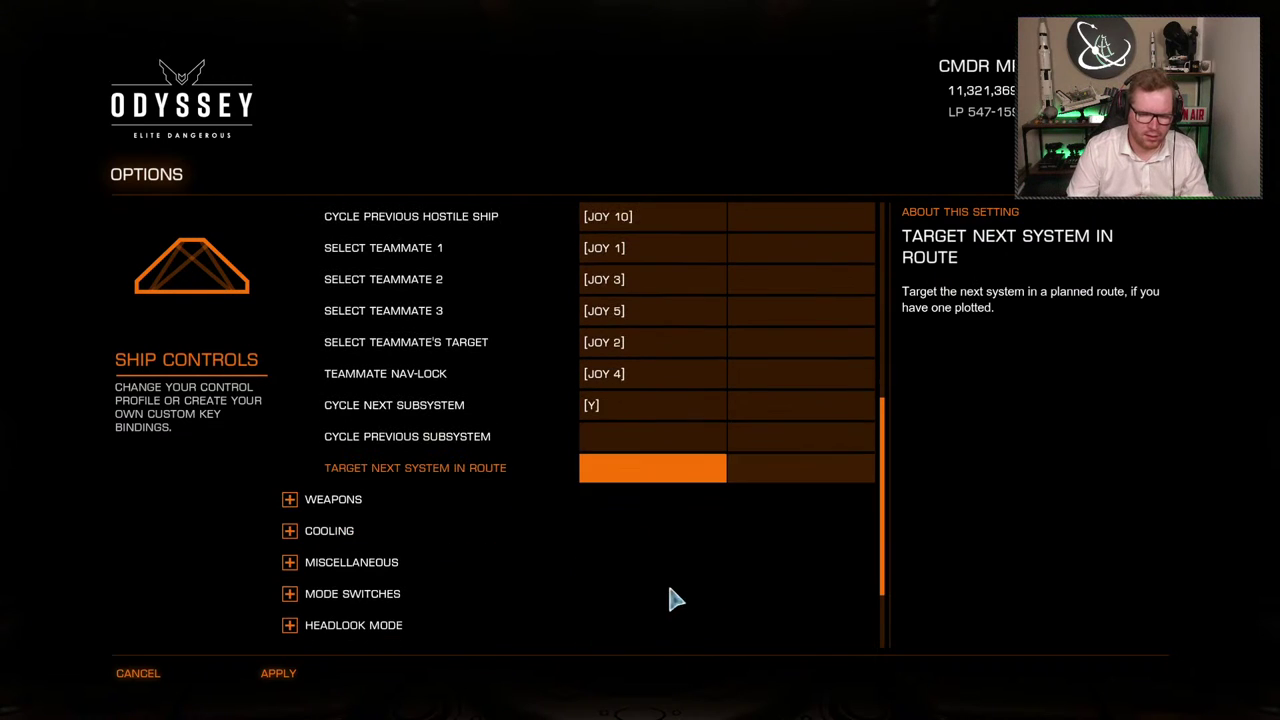
left_click(660, 422)
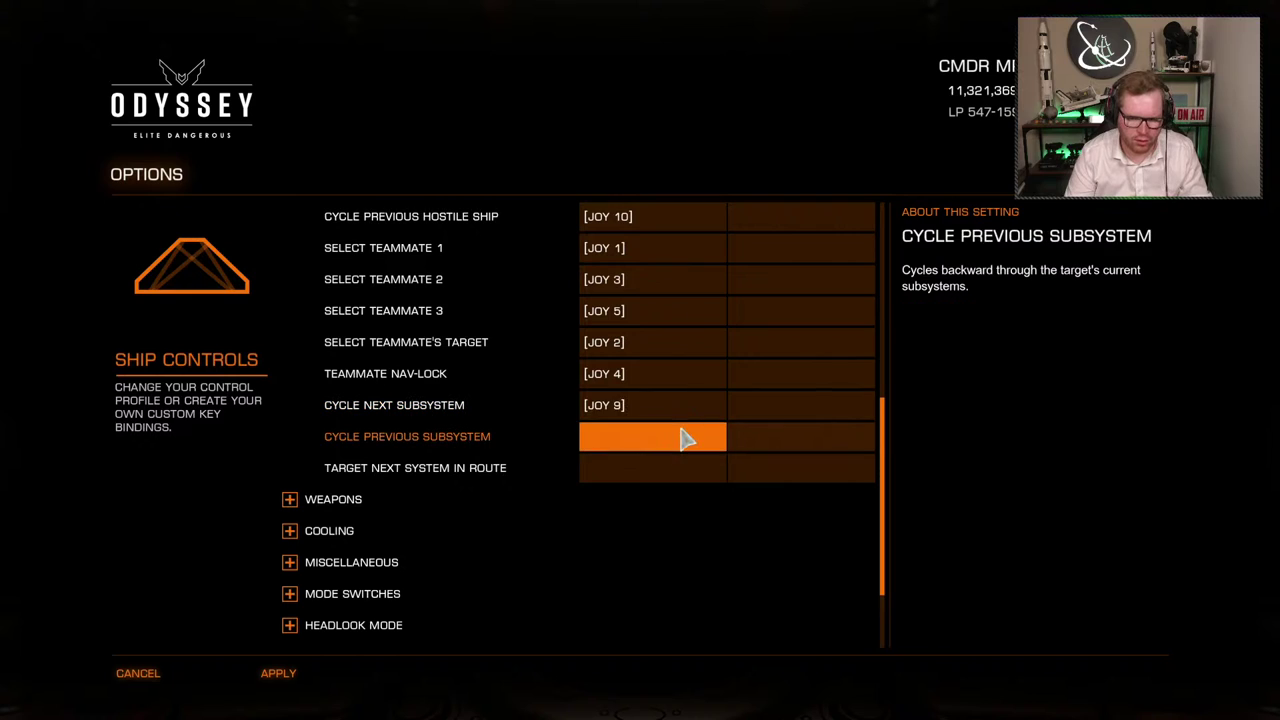
left_click(685, 440)
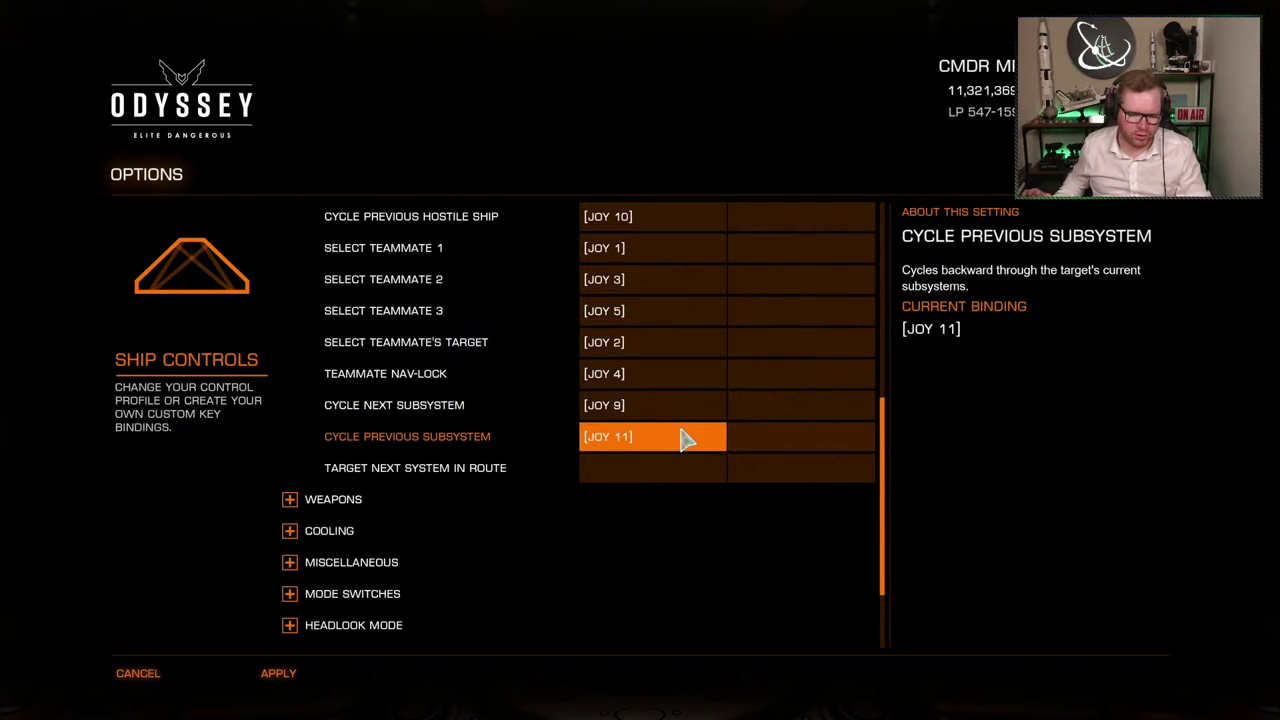
Rebind JOY 10 from Toggle Orbit Lines to Target Next System in Route and collapse the Targeting section
left_click(626, 474)
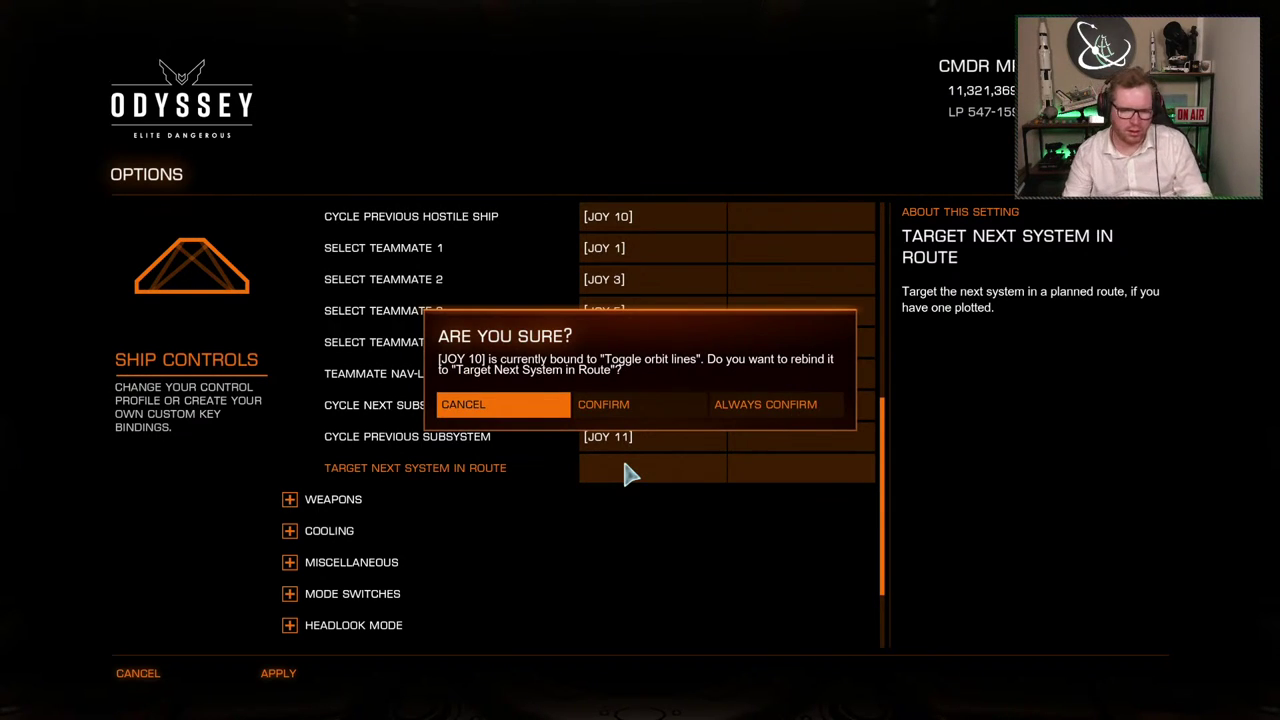
left_click(608, 406)
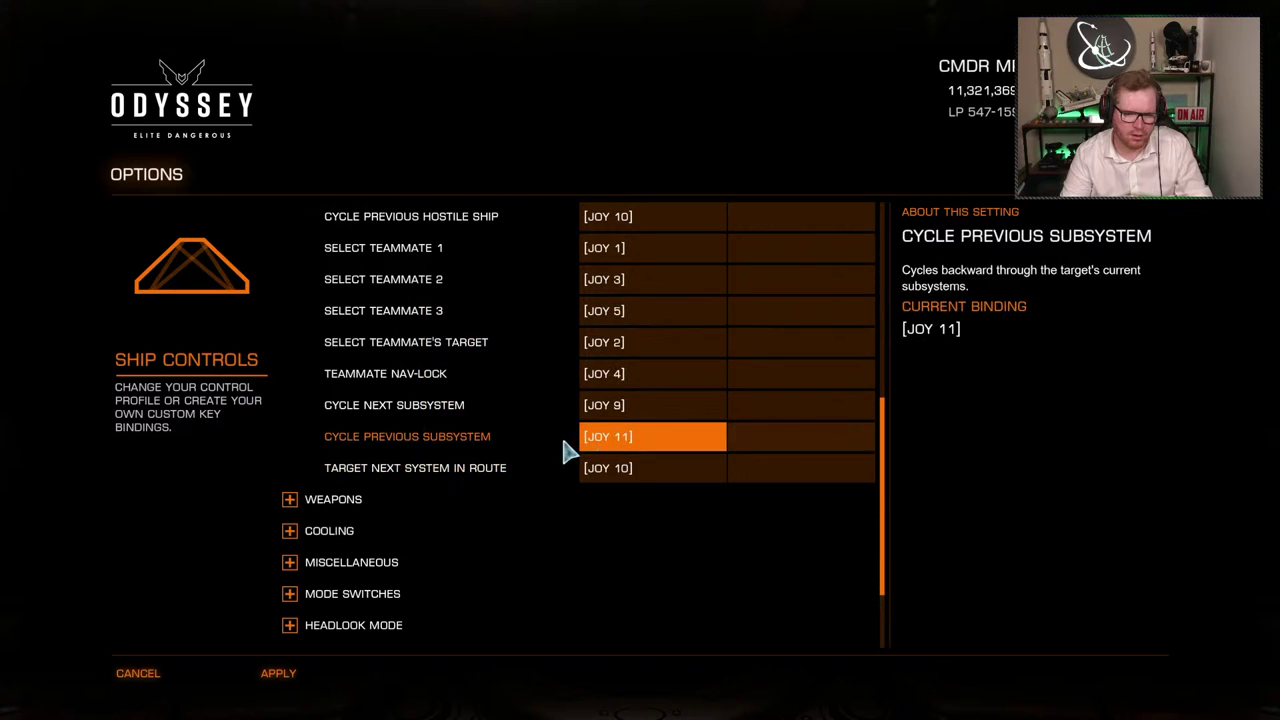
scroll(540, 436, "up", 10)
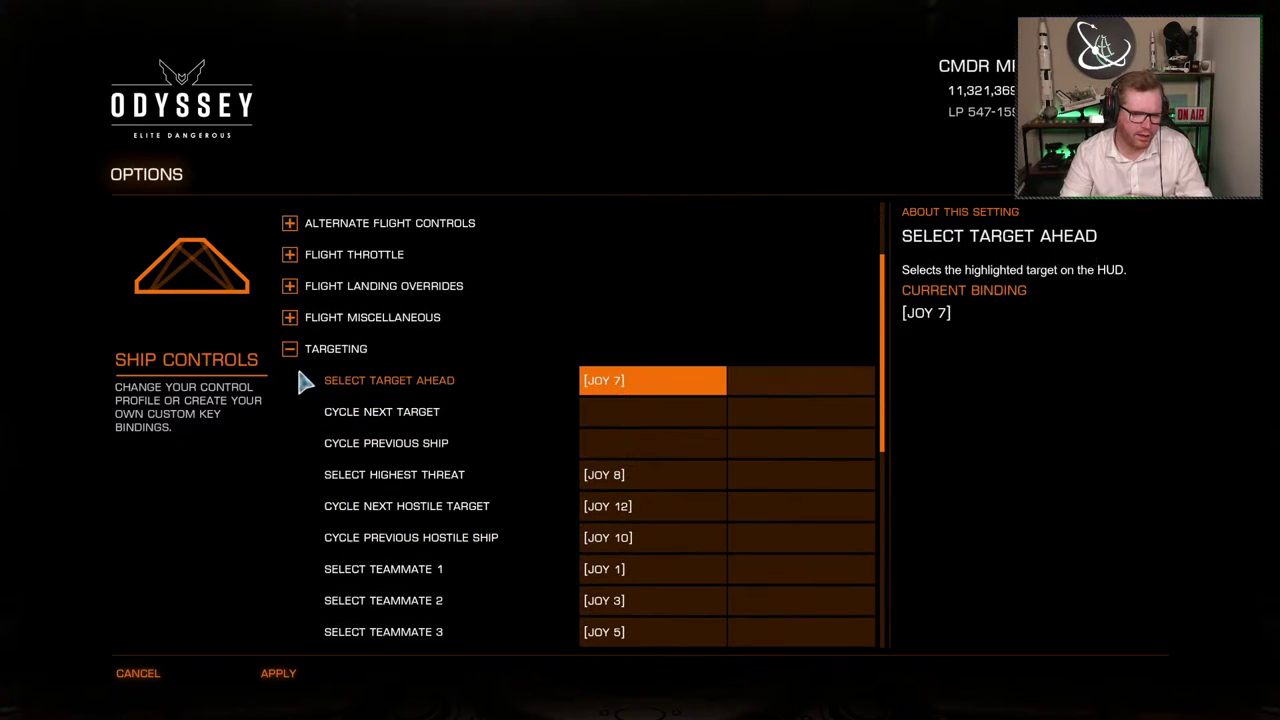
left_click(300, 349)
In Weapons, bind Primary Fire to JOY 3, Secondary Fire to JOY 2, Cycle Next Fire Group to JOY 29 and Cycle Previous Fire Group to JOY 30
left_click(318, 380)
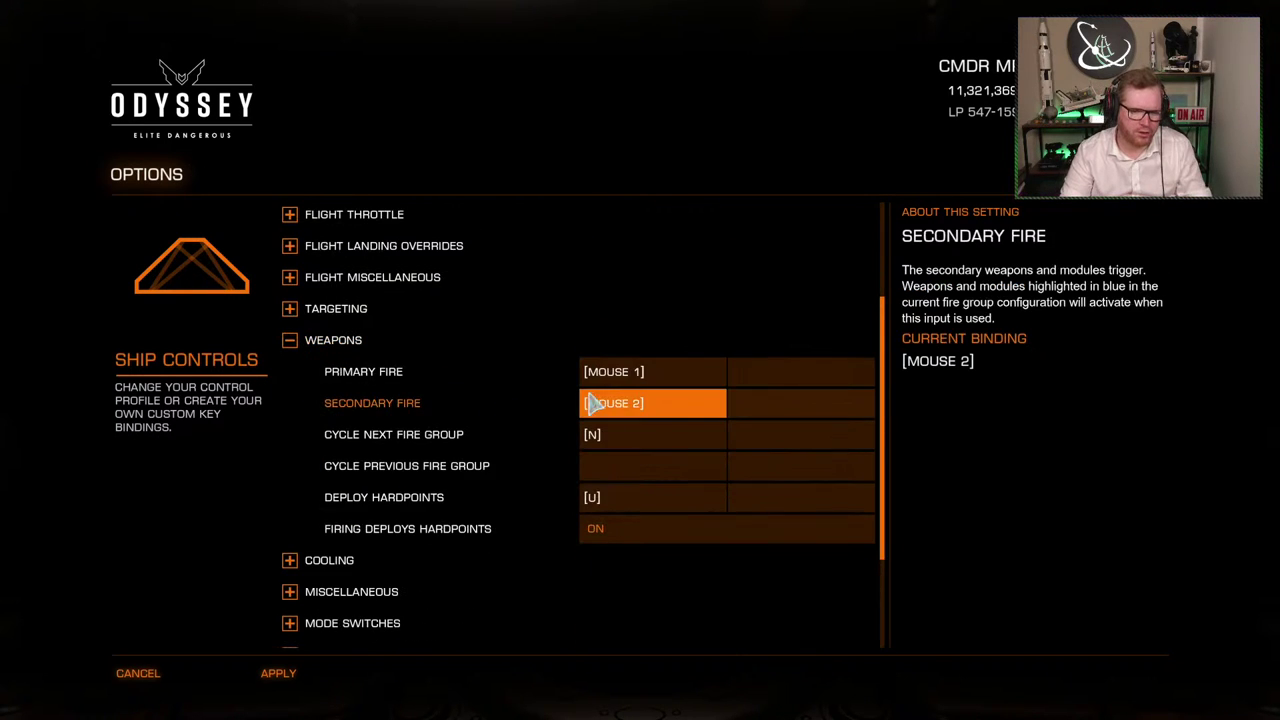
left_click(660, 378)
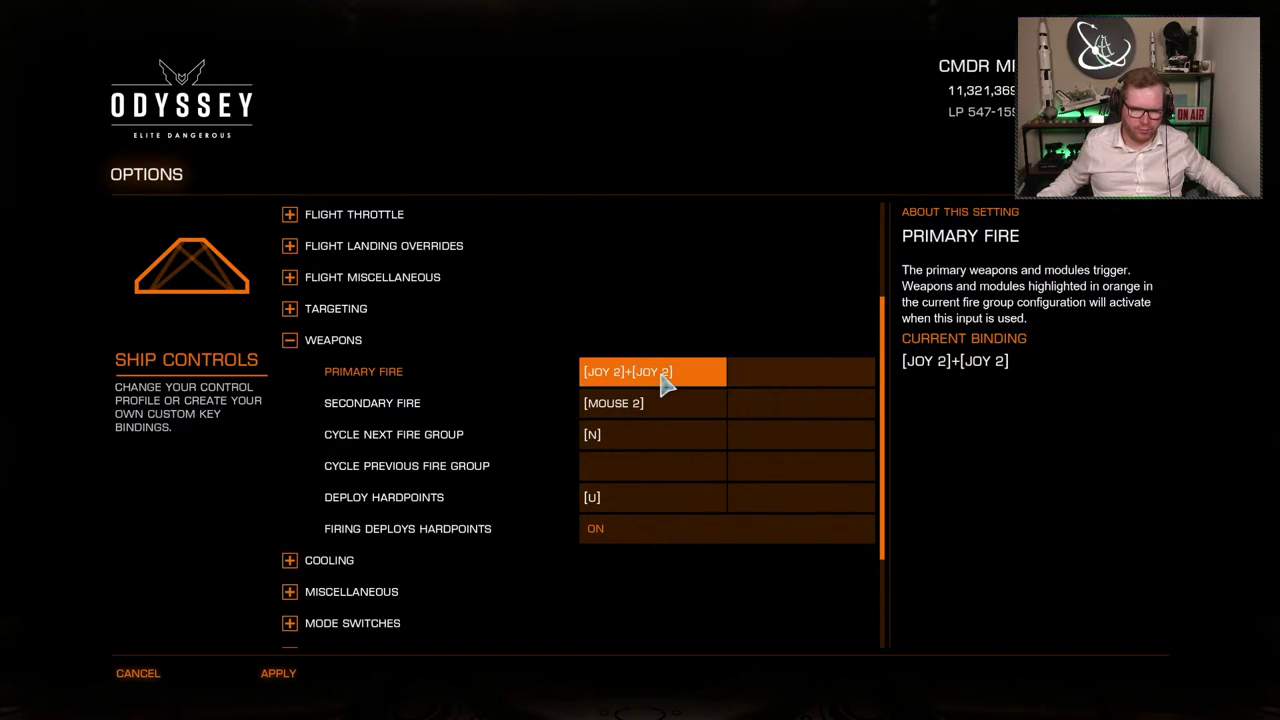
left_click(662, 380)
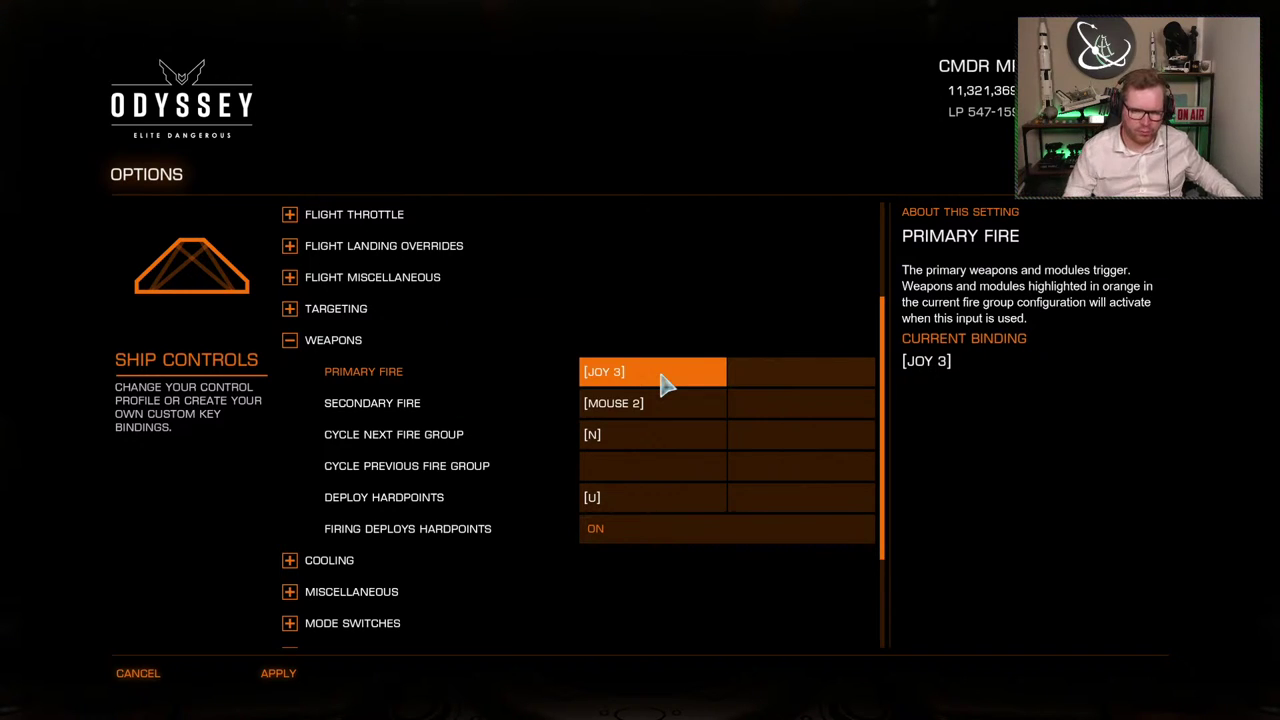
left_click(633, 406)
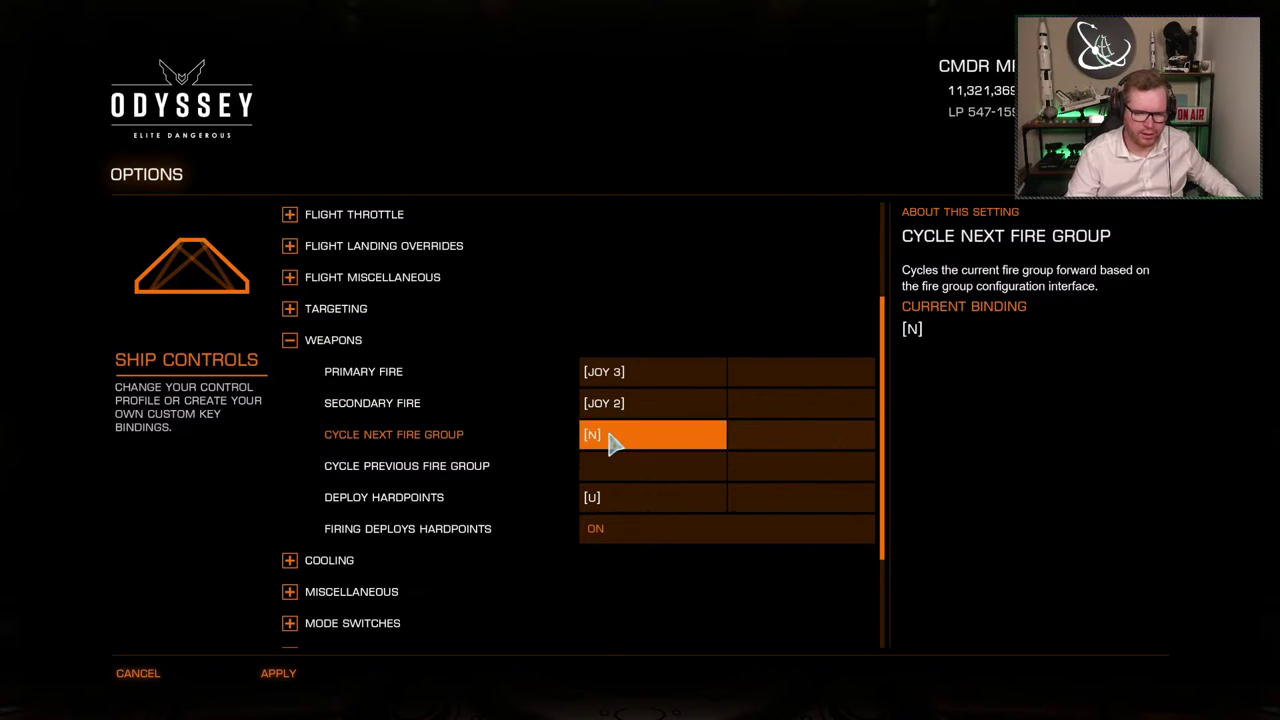
left_click(613, 443)
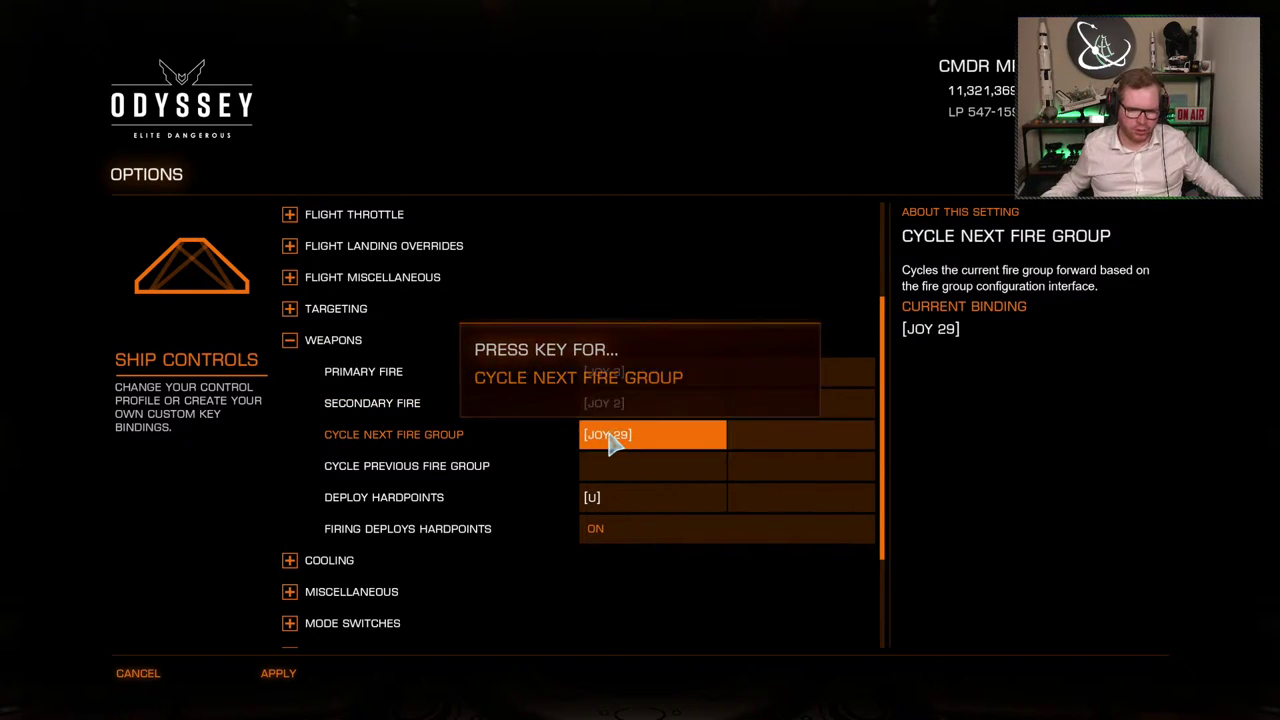
left_click(611, 470)
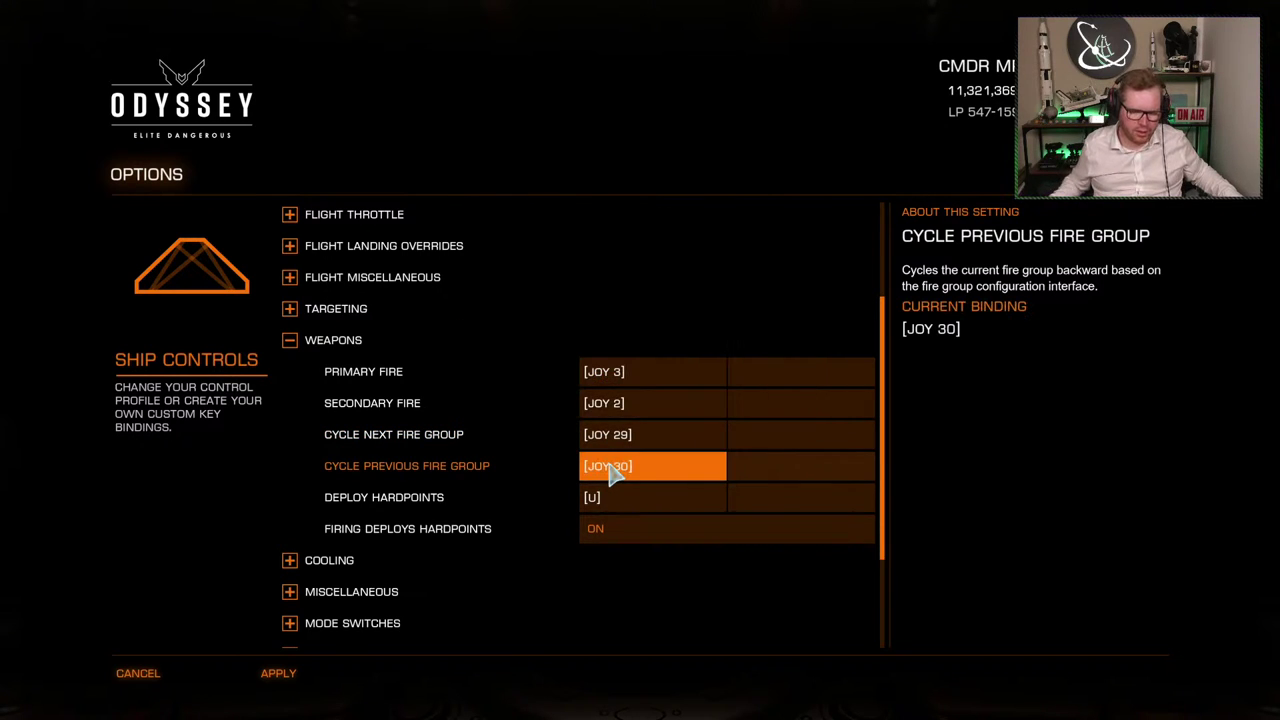
Set Firing Deploys Hardpoints to OFF, bind Deploy Hardpoints to JOY 28 and collapse the Weapons section
left_click(643, 522)
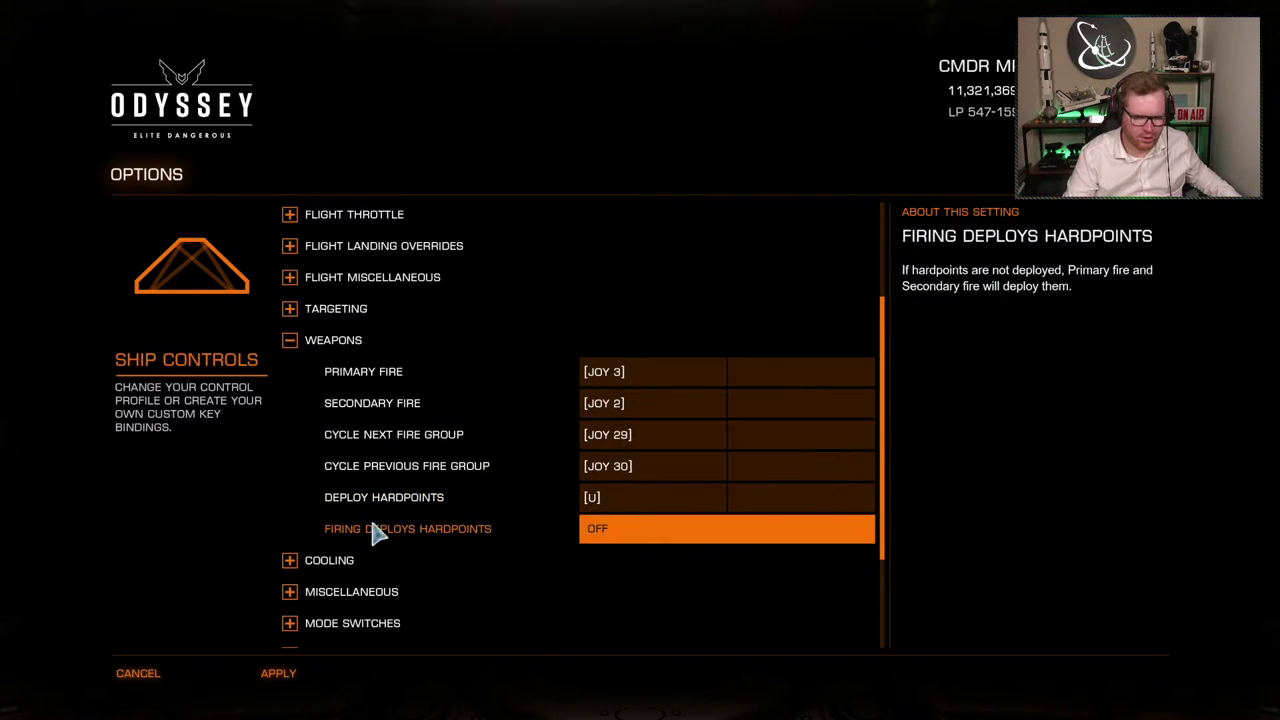
left_click(640, 505)
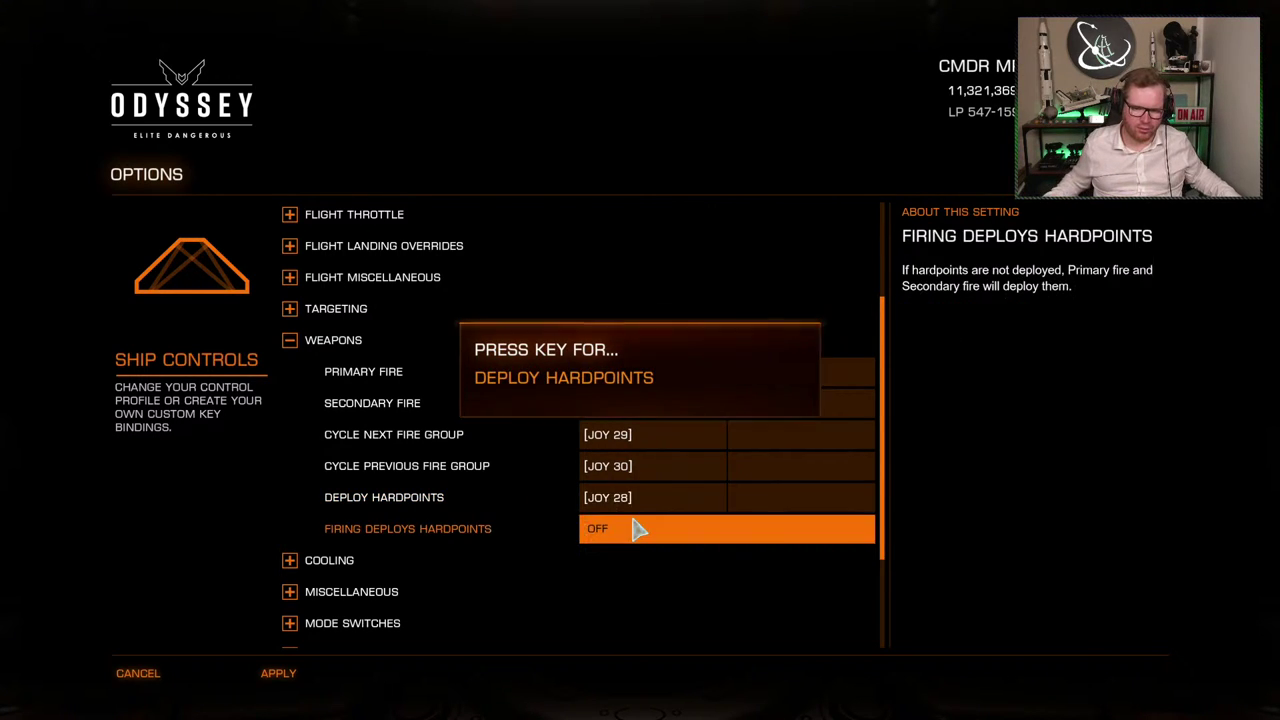
left_click(296, 342)
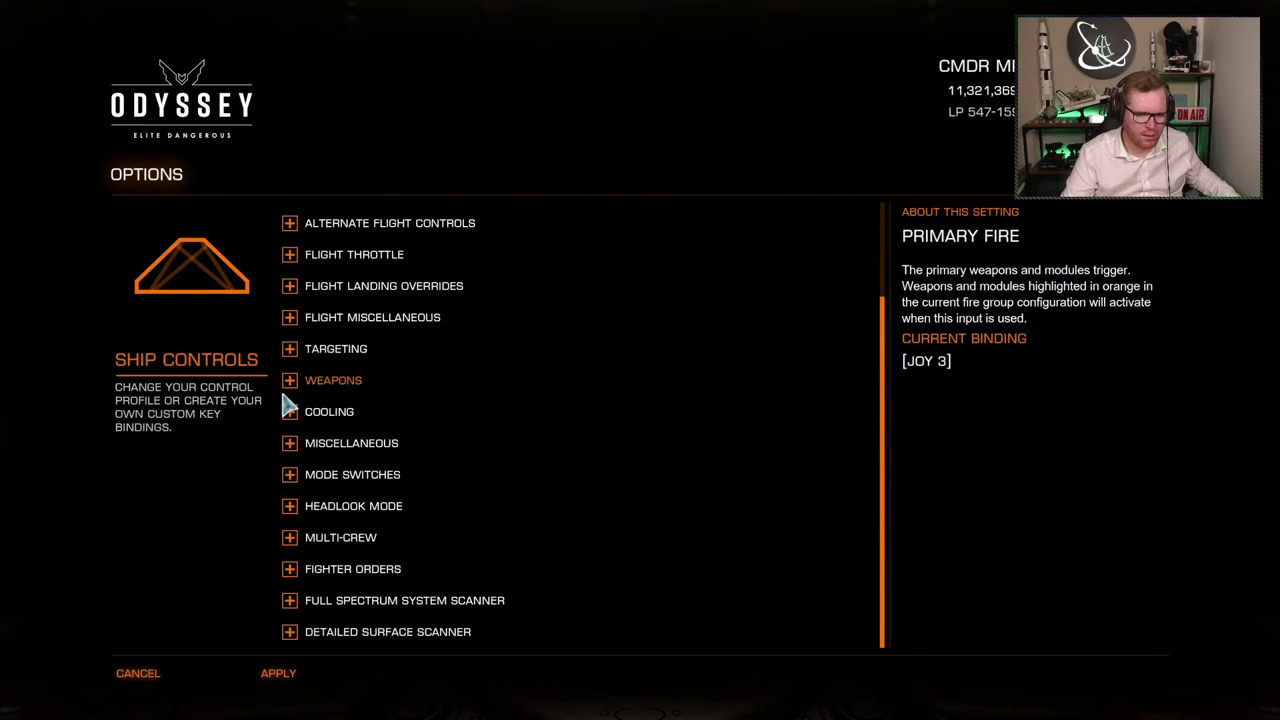
In Cooling, bind Silent Running to JOY 9 and Deploy Heatsink to JOY 7, and collapse the section
left_click(285, 385)
left_click(284, 384)
left_click(286, 418)
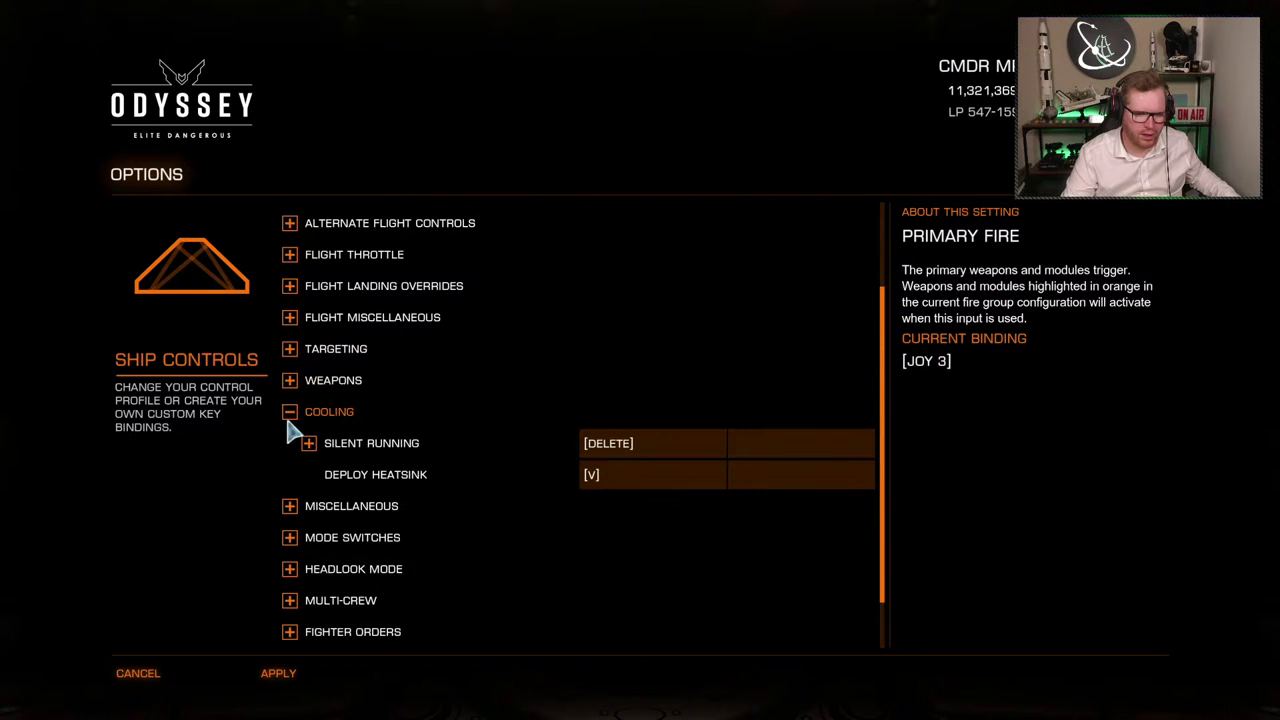
scroll(326, 414, "down", 1)
left_click(616, 409)
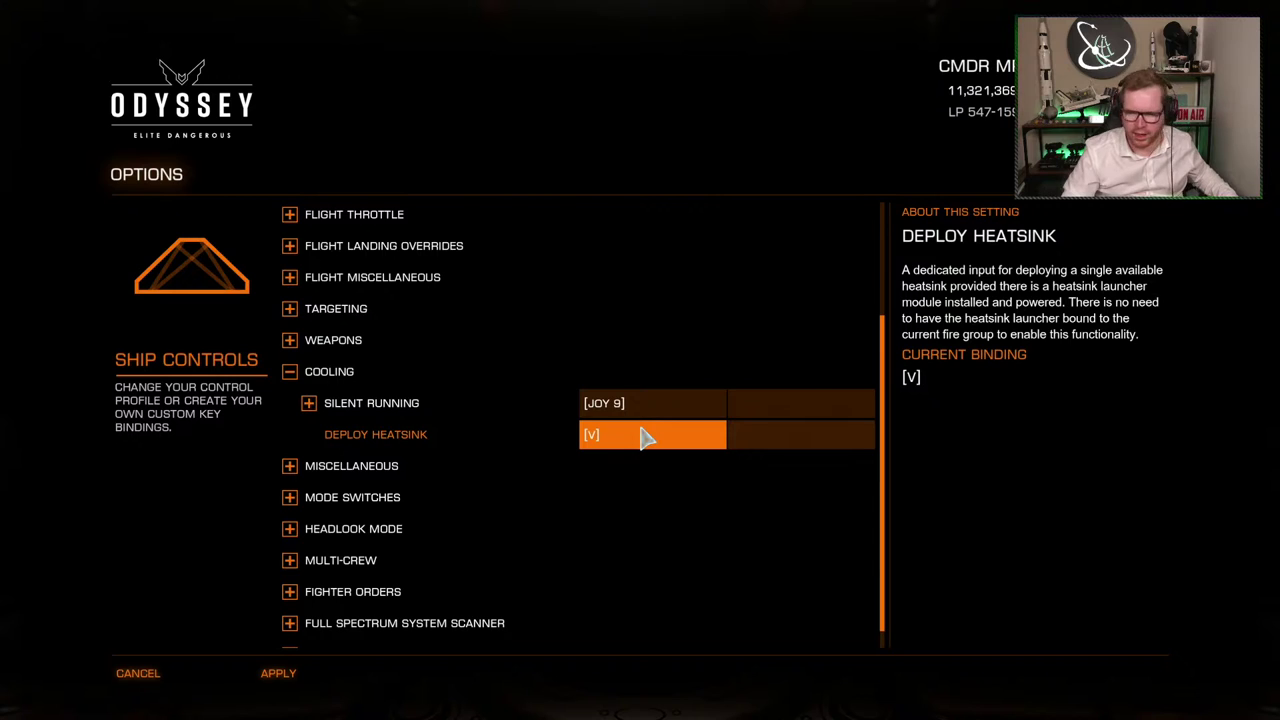
left_click(645, 437)
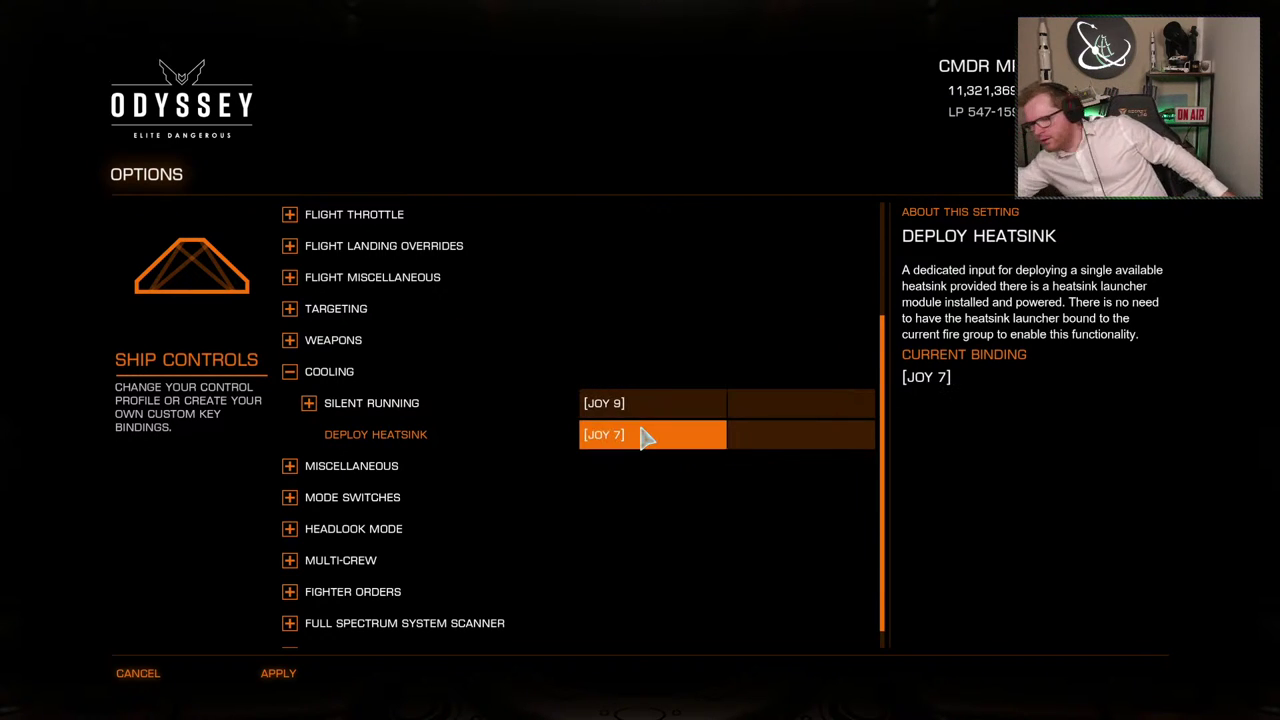
left_click(293, 378)
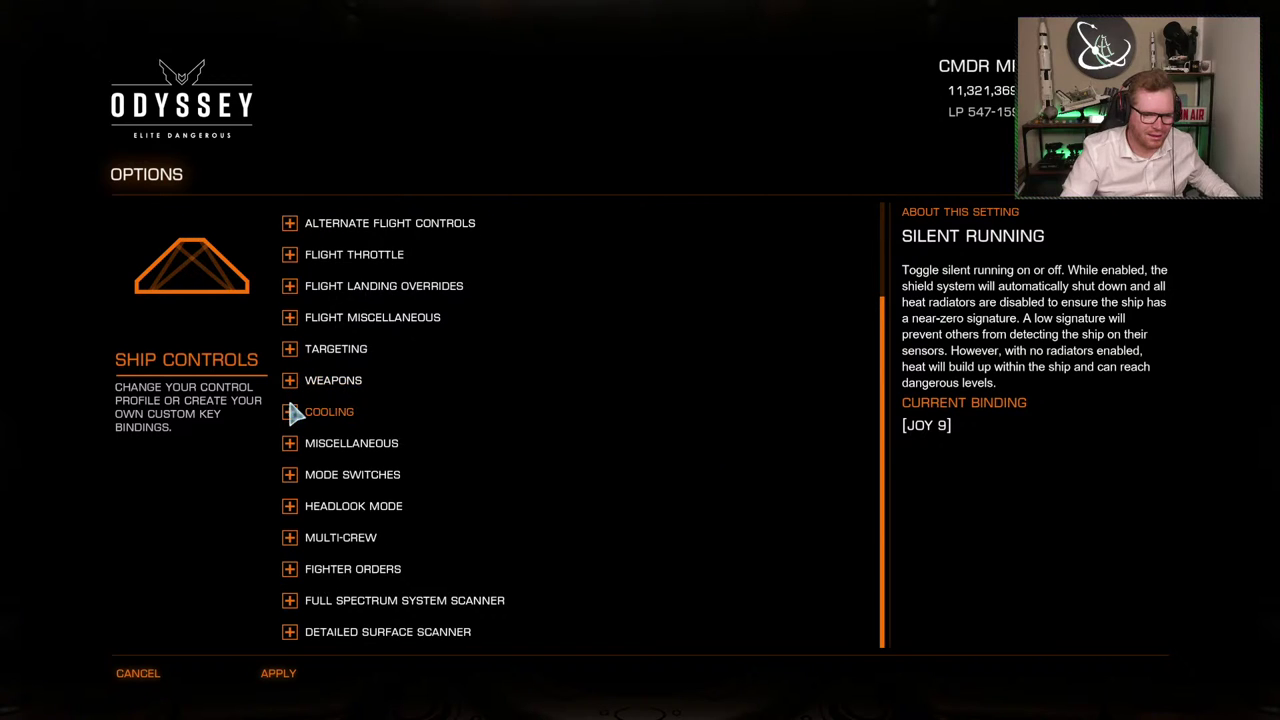
In Miscellaneous, bind Ship Lights to JOY 3 and clear the Increase Sensor Zoom and Decrease Sensor Zoom bindings
left_click(362, 443)
scroll(437, 443, "down", 2)
scroll(560, 420, "up", 1)
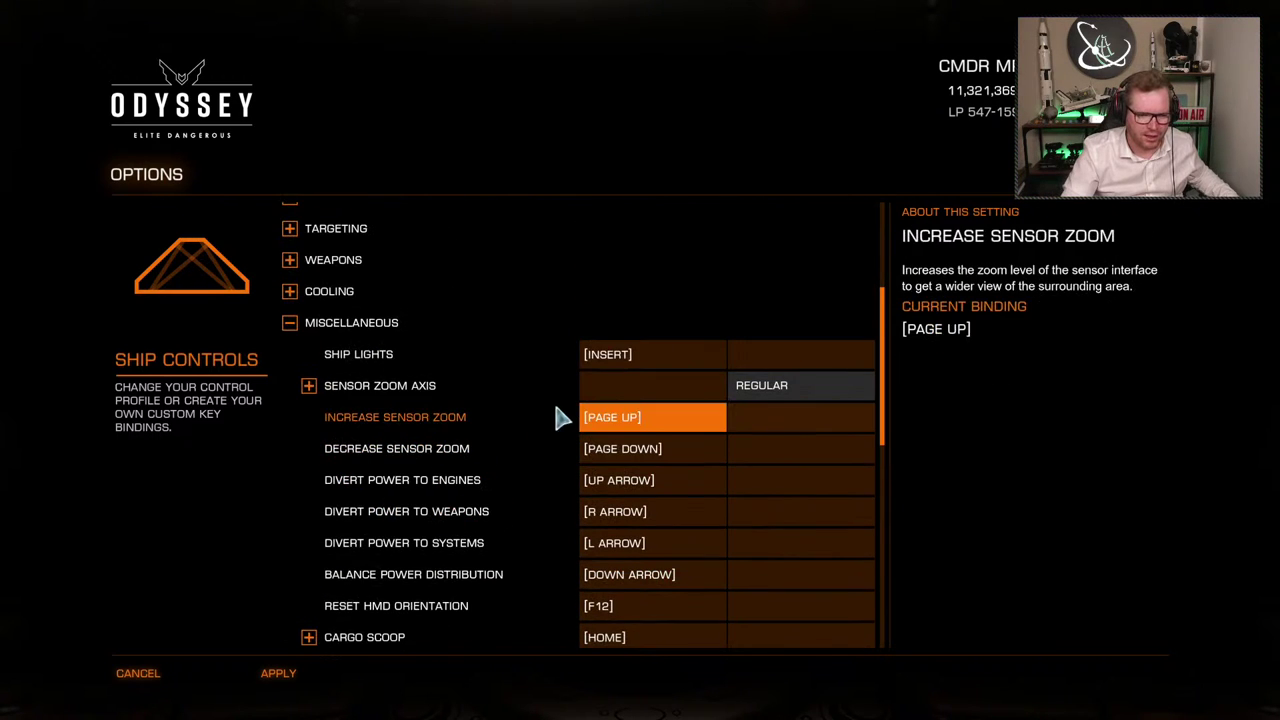
left_click(645, 362)
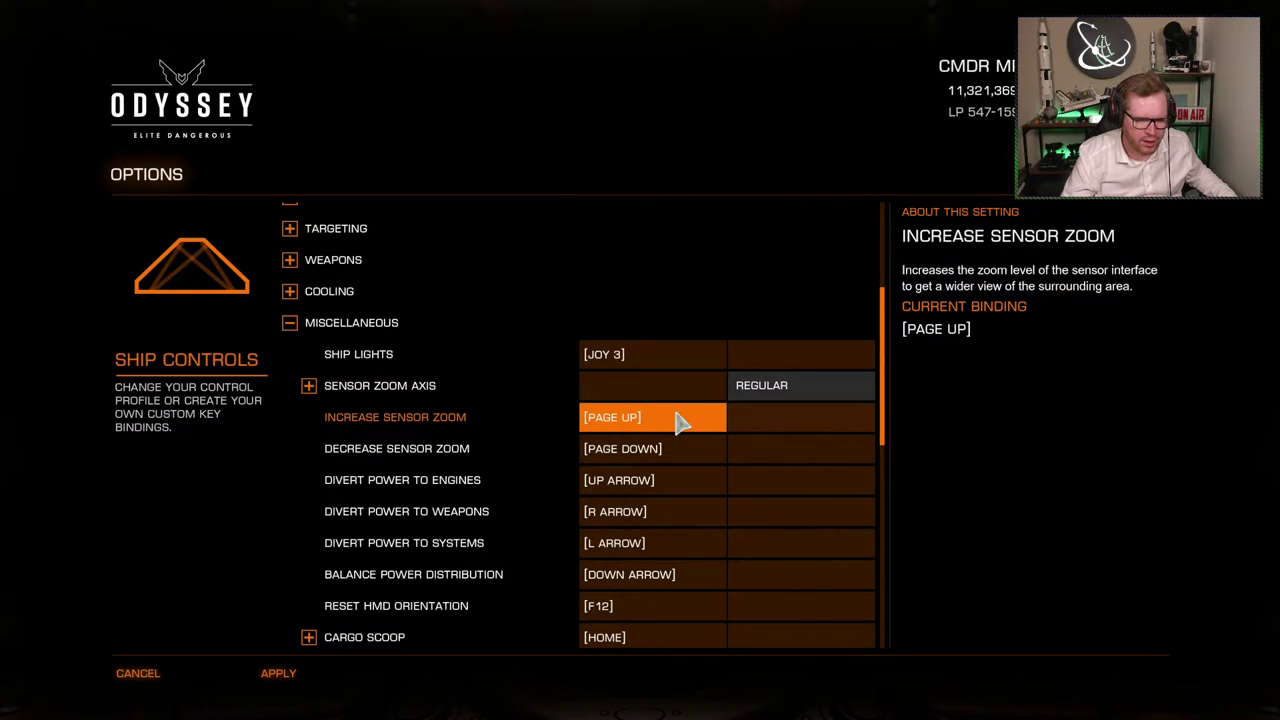
left_click(675, 425)
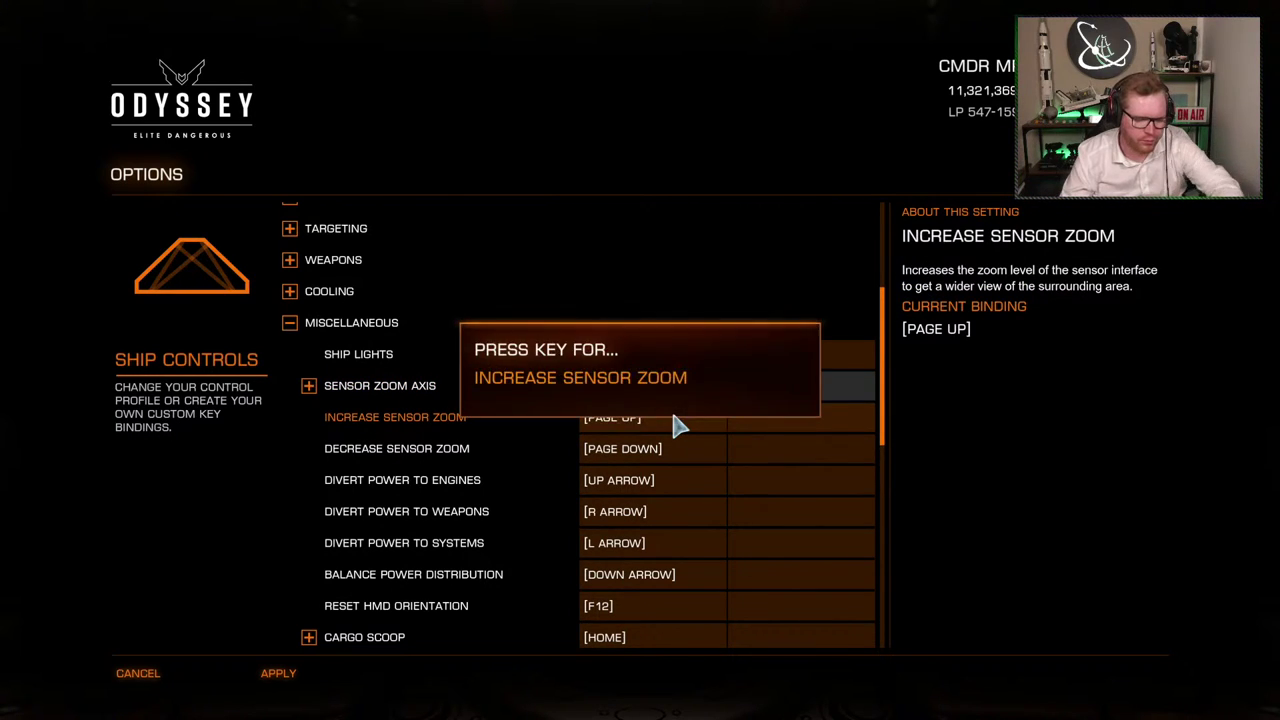
key("BackSpace")
left_click(663, 449)
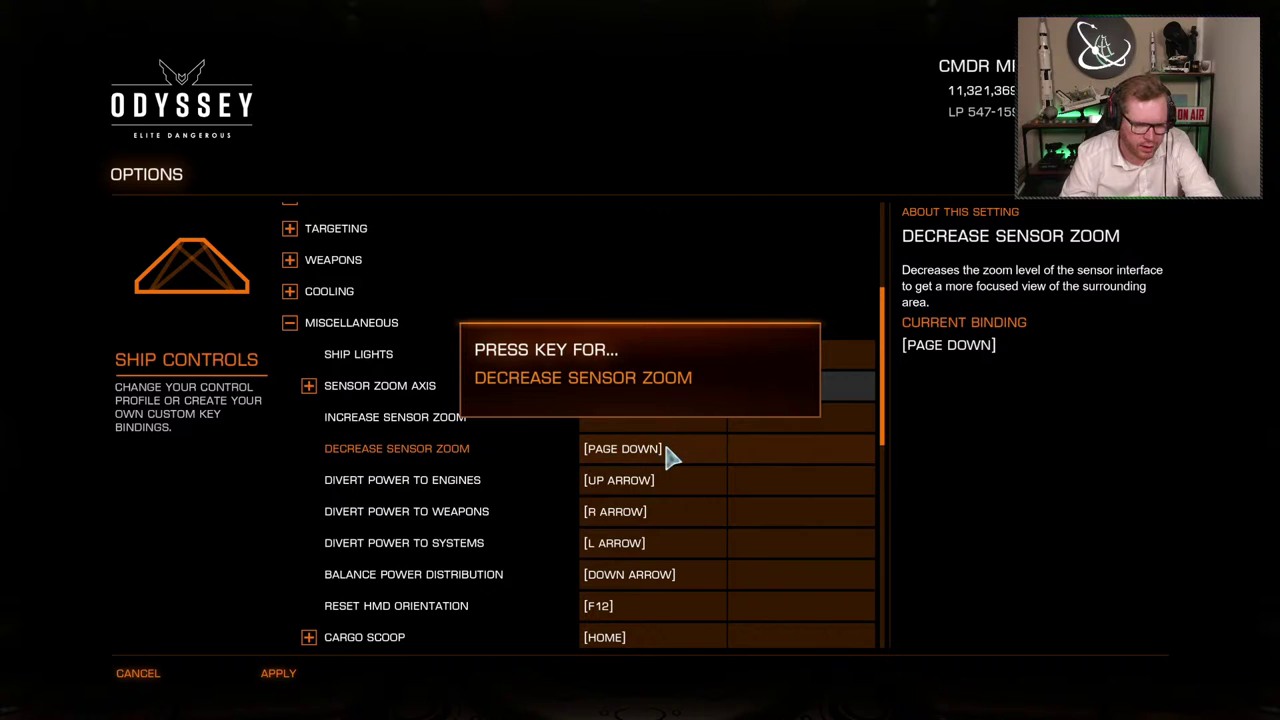
key("BackSpace")
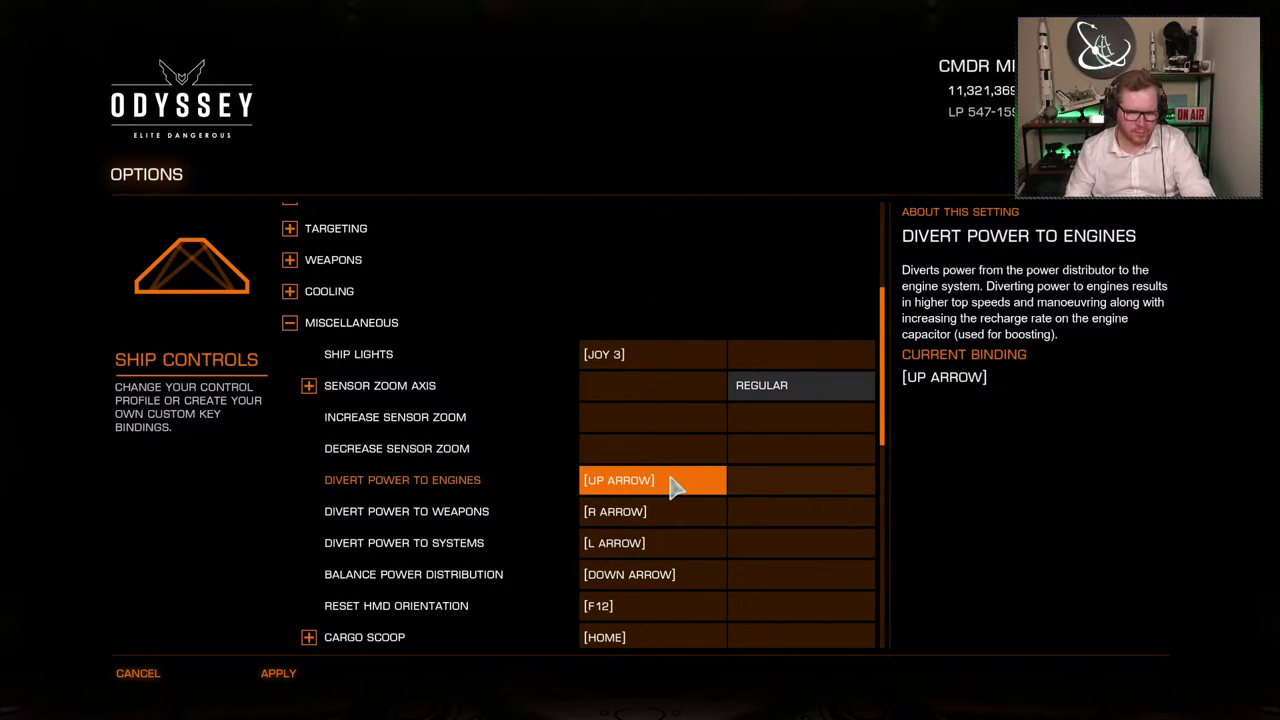
Bind Divert Power to Engines to JOY 15, to Weapons to JOY 18, to Systems to JOY 16, and Balance Power Distribution to JOY 17
left_click(673, 485)
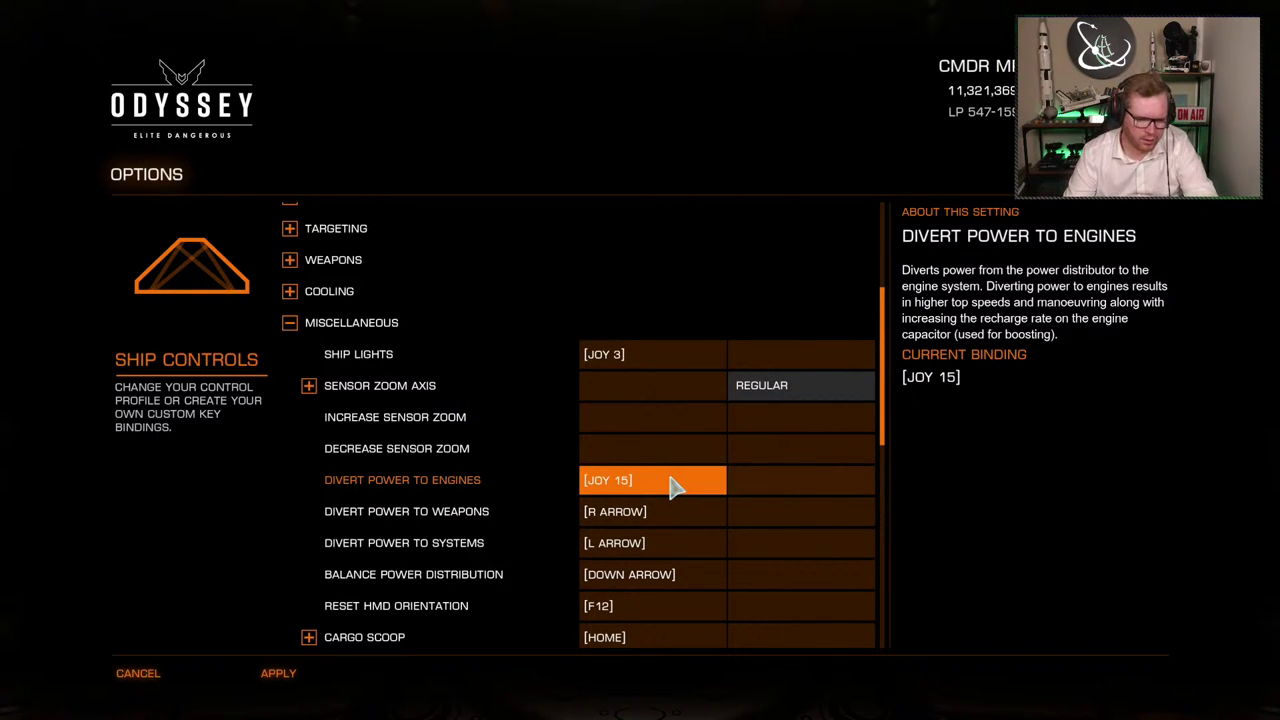
left_click(658, 512)
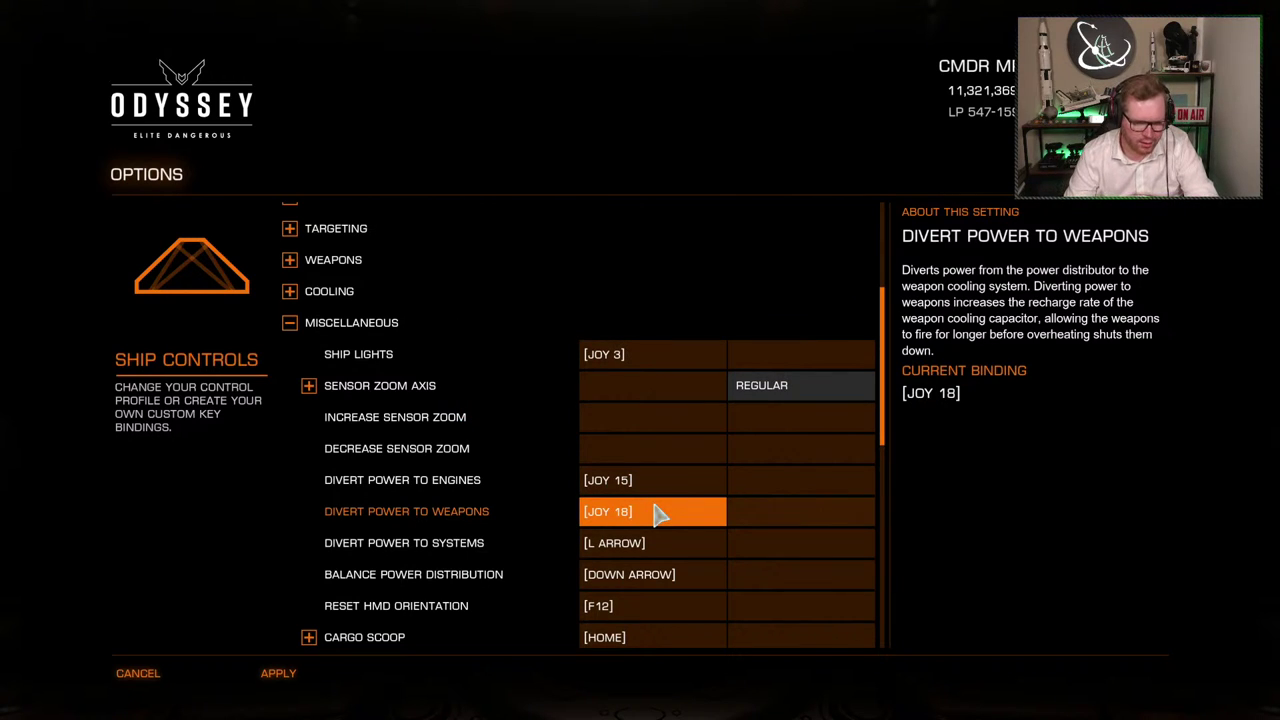
left_click(653, 545)
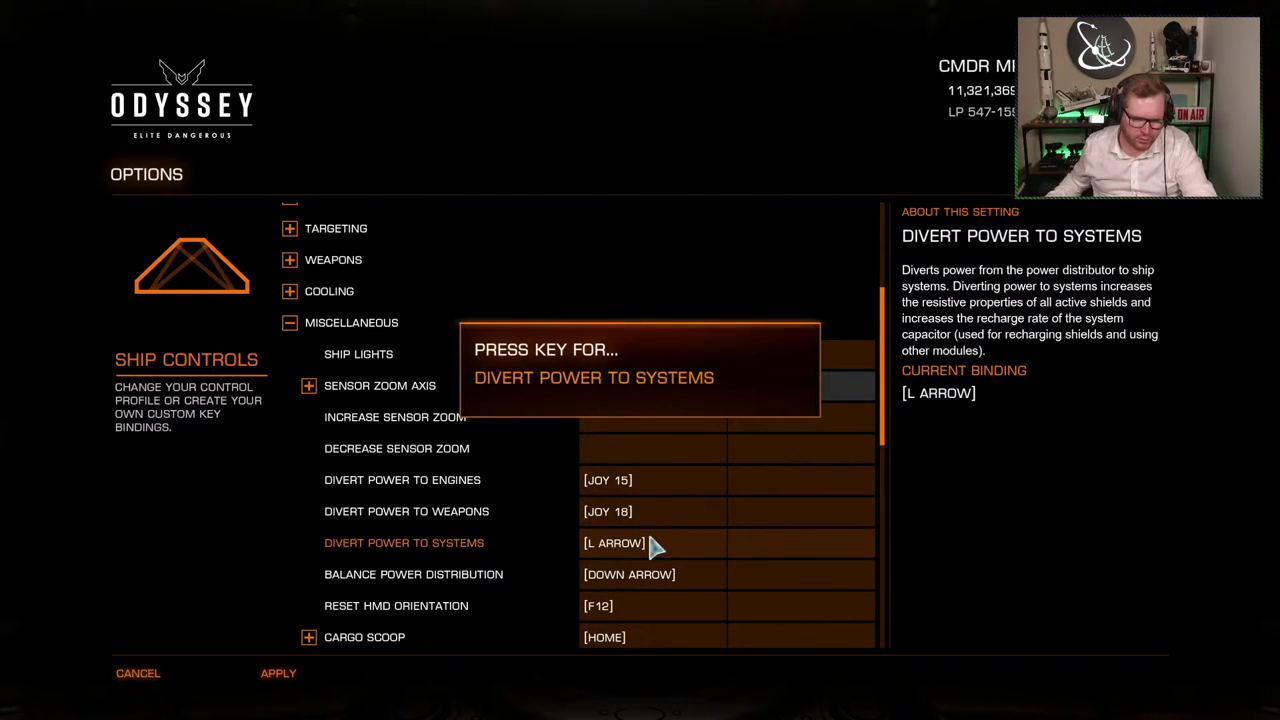
left_click(676, 577)
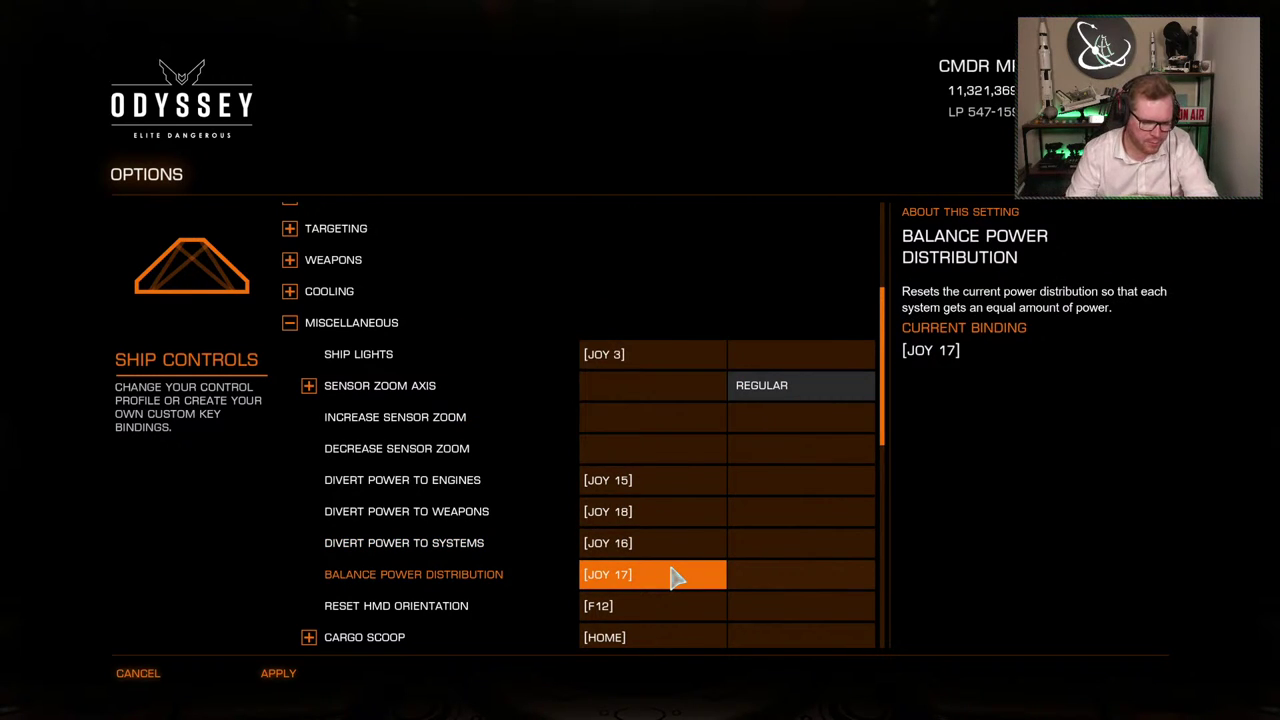
Clear the Reset HMD Orientation binding in the Miscellaneous section
scroll(676, 577, "down", 2)
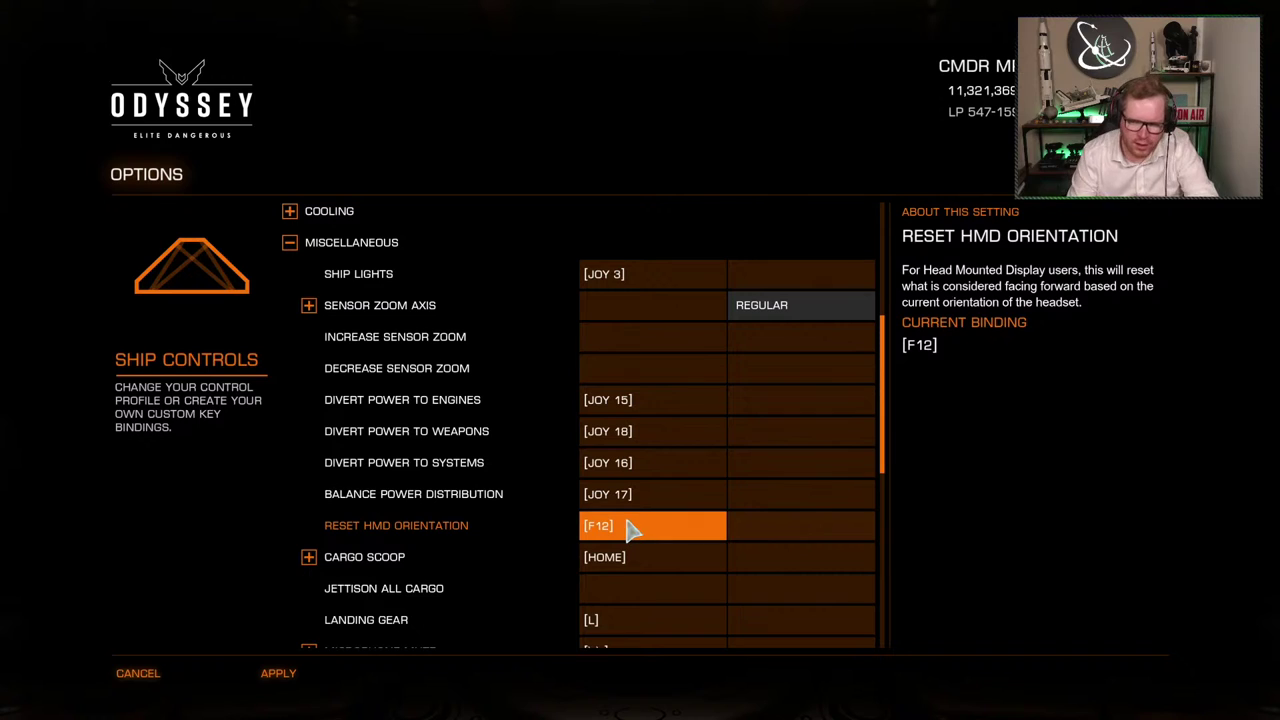
left_click(632, 530)
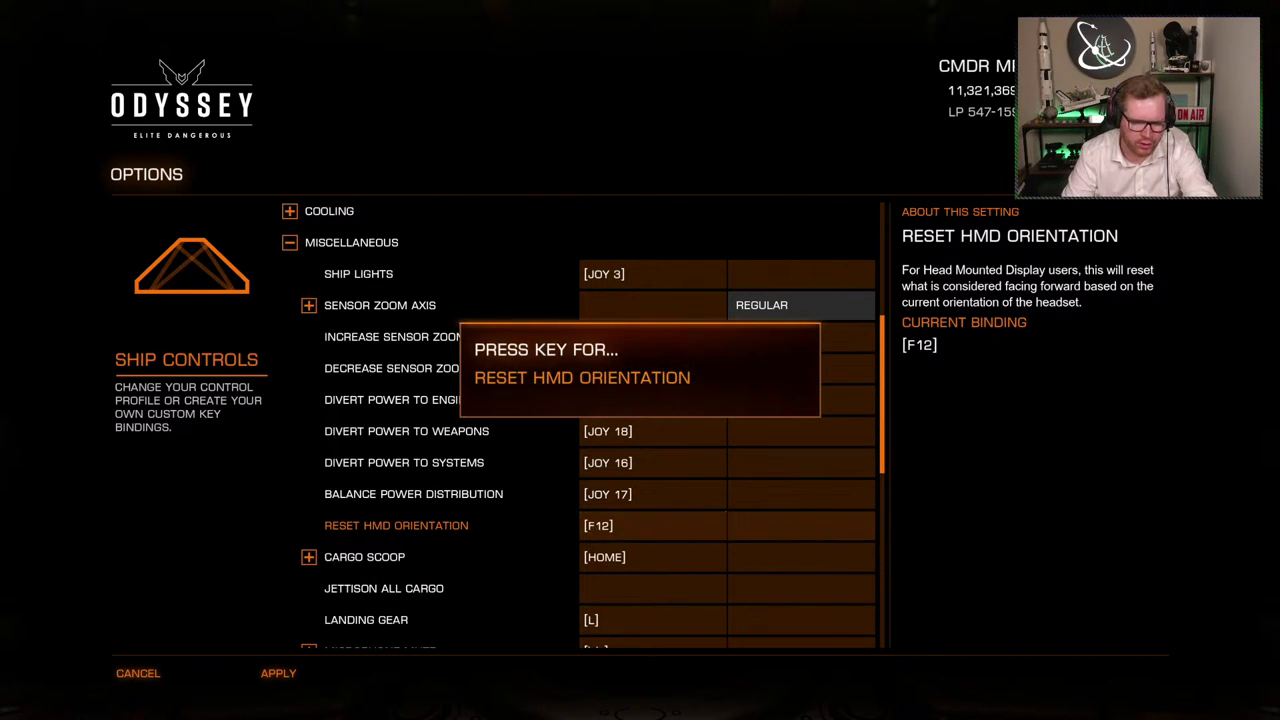
key("BackSpace")
scroll(553, 535, "down", 1)
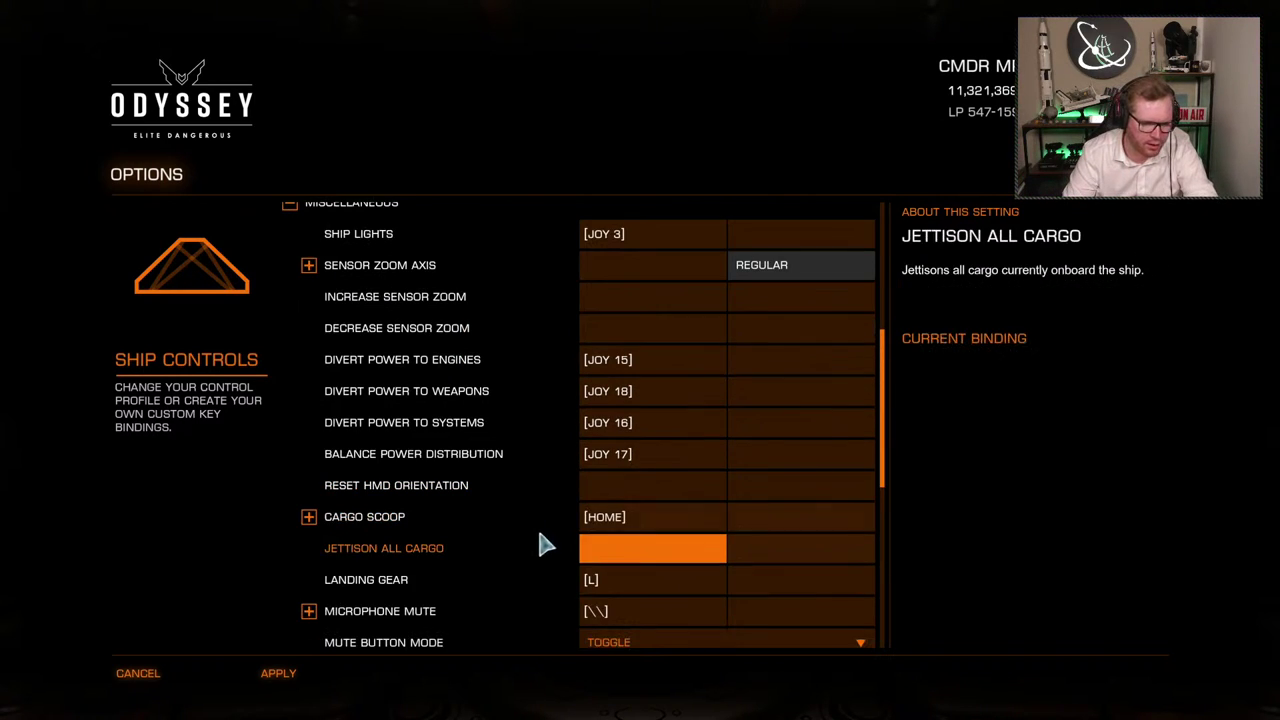
Bind Cargo Scoop to JOY 8, Jettison All Cargo to JOY 24 and Landing Gear to JOY 12
left_click(592, 518)
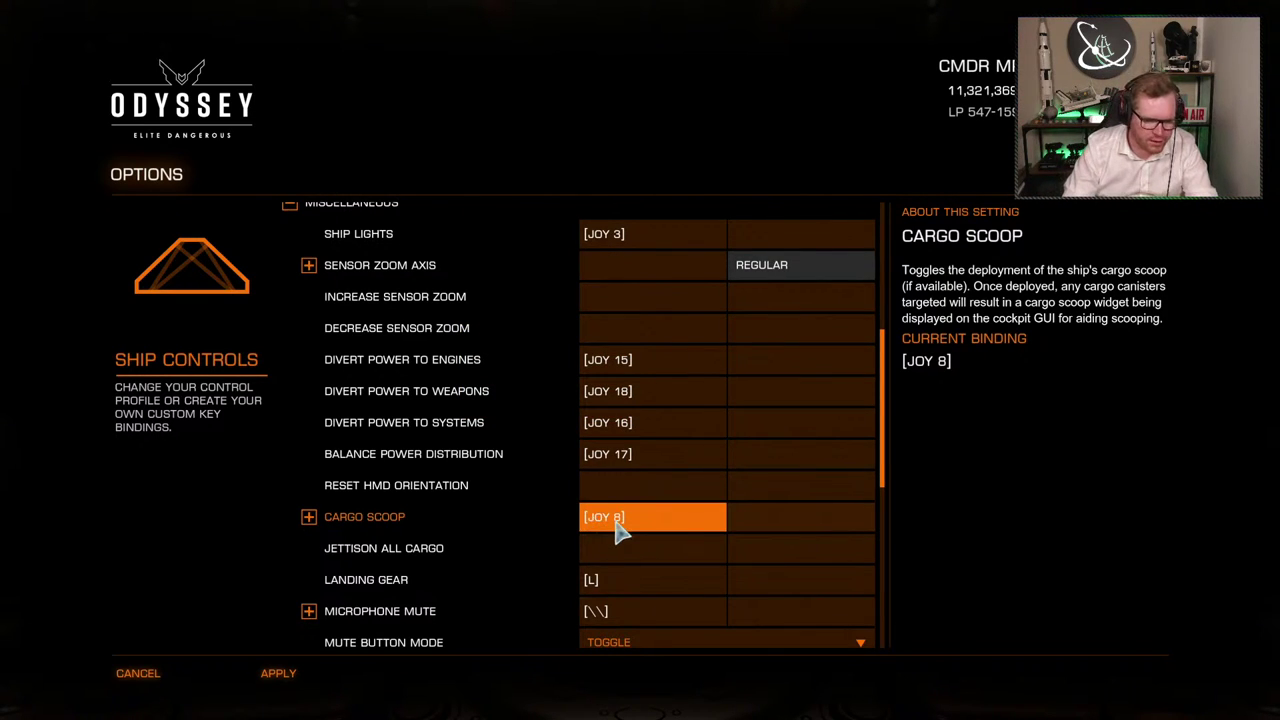
left_click(613, 549)
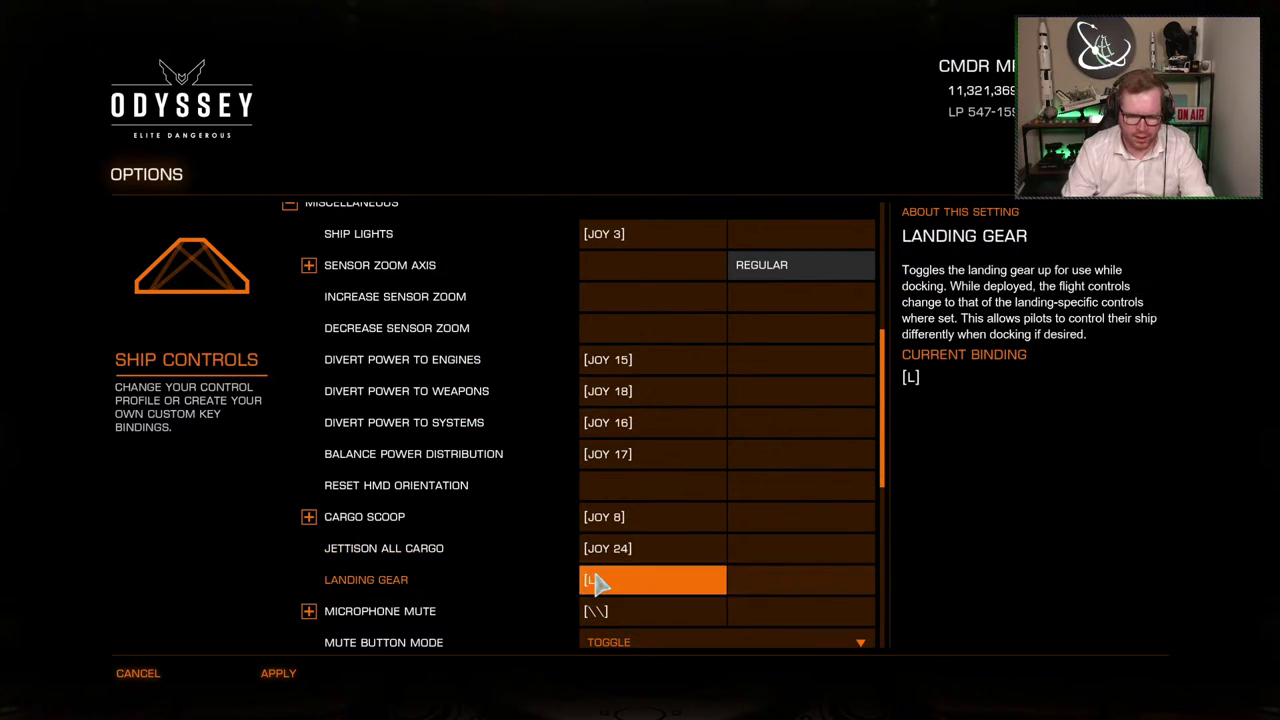
left_click(600, 580)
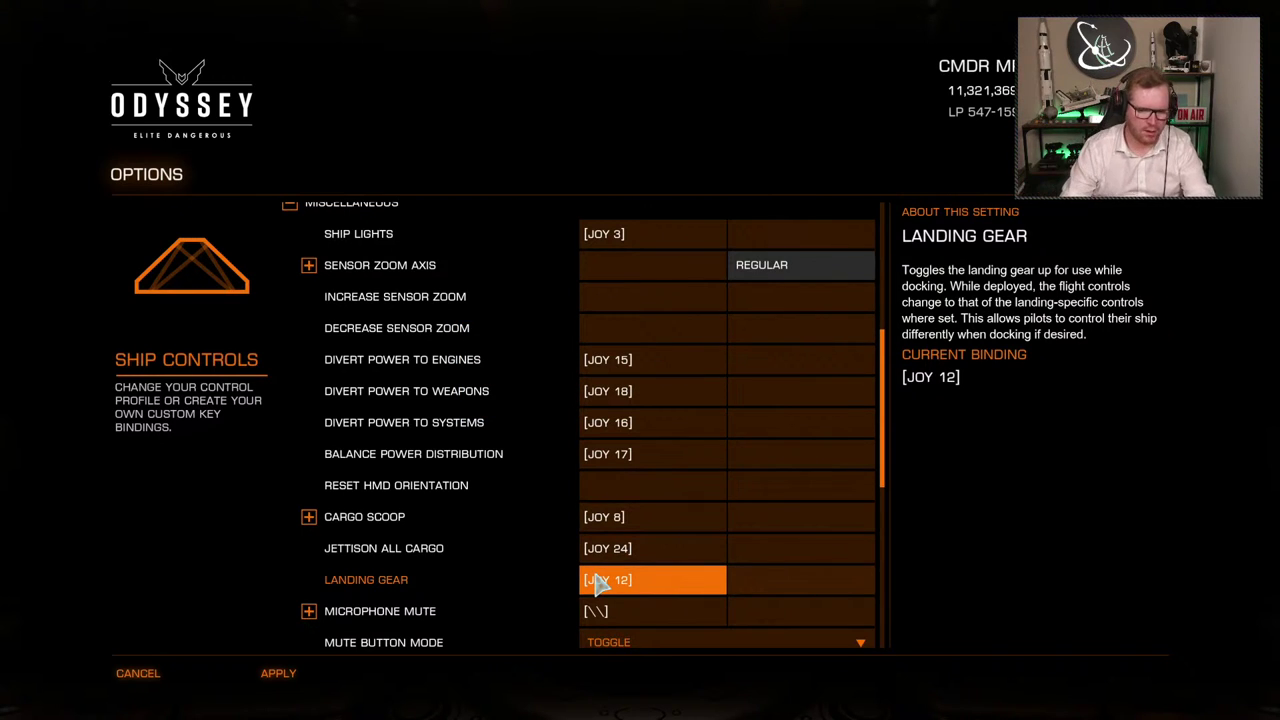
Clear the Microphone Mute binding in the Miscellaneous section
scroll(600, 588, "up", 1)
scroll(617, 630, "down", 3)
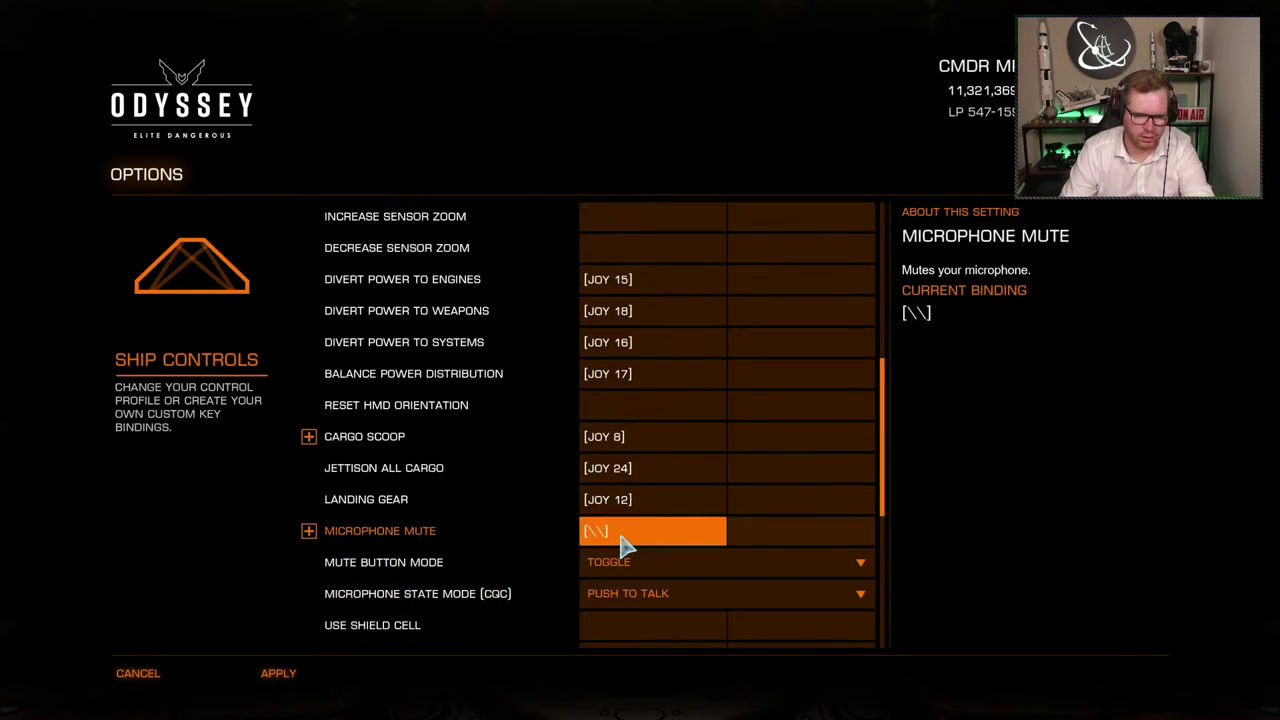
left_click(624, 542)
key("BackSpace")
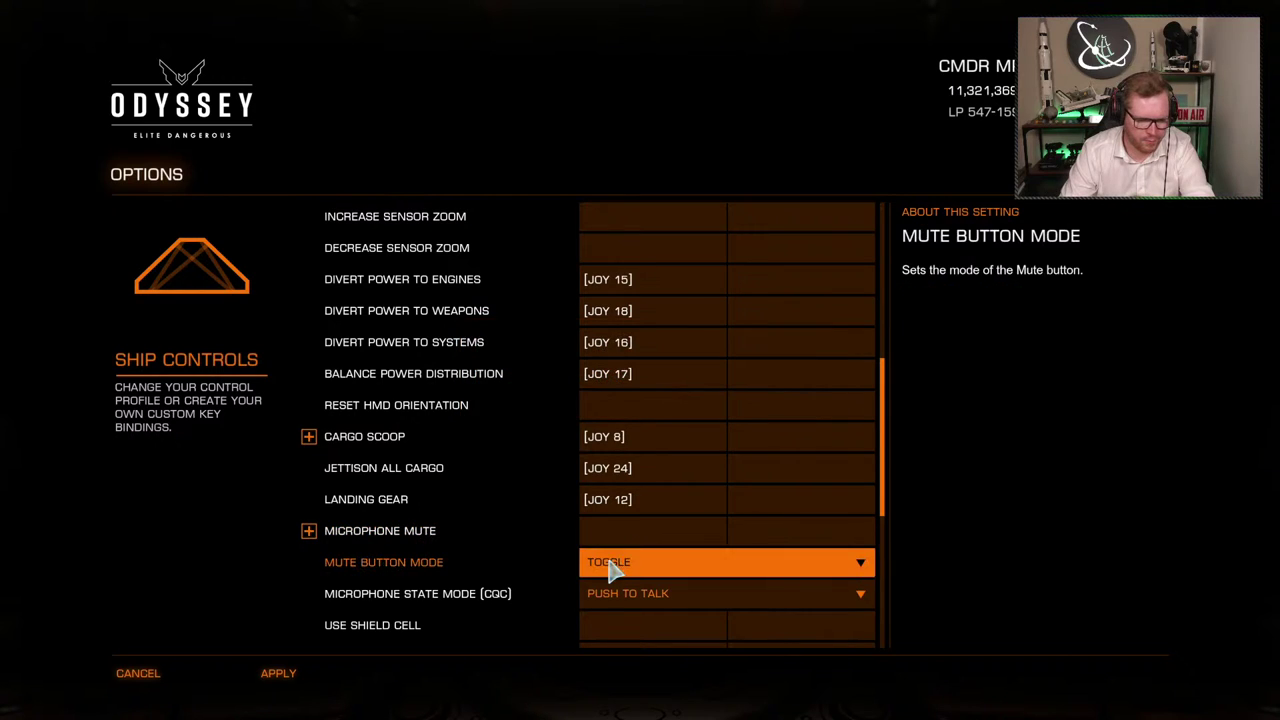
Bind Use Shield Cell to JOY 8, Use Chaff Launcher to JOY 10 and Charge ECM to JOY 11
scroll(612, 595, "down", 1)
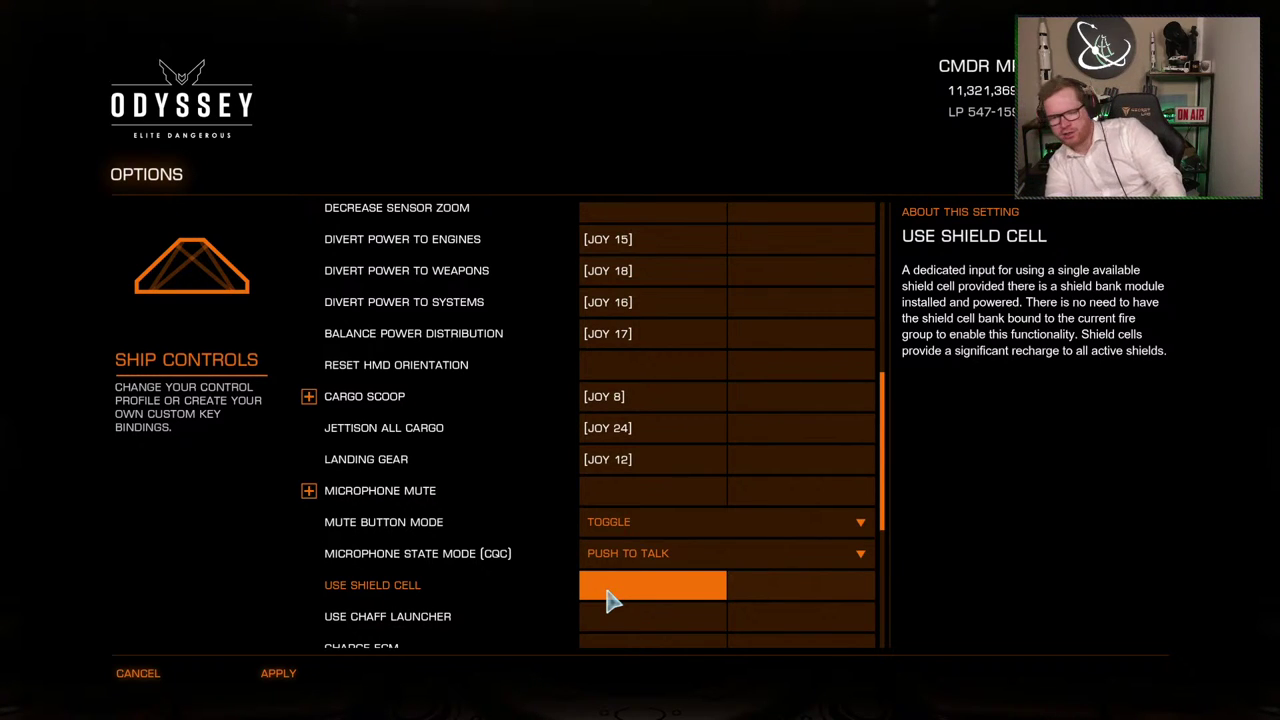
left_click(610, 597)
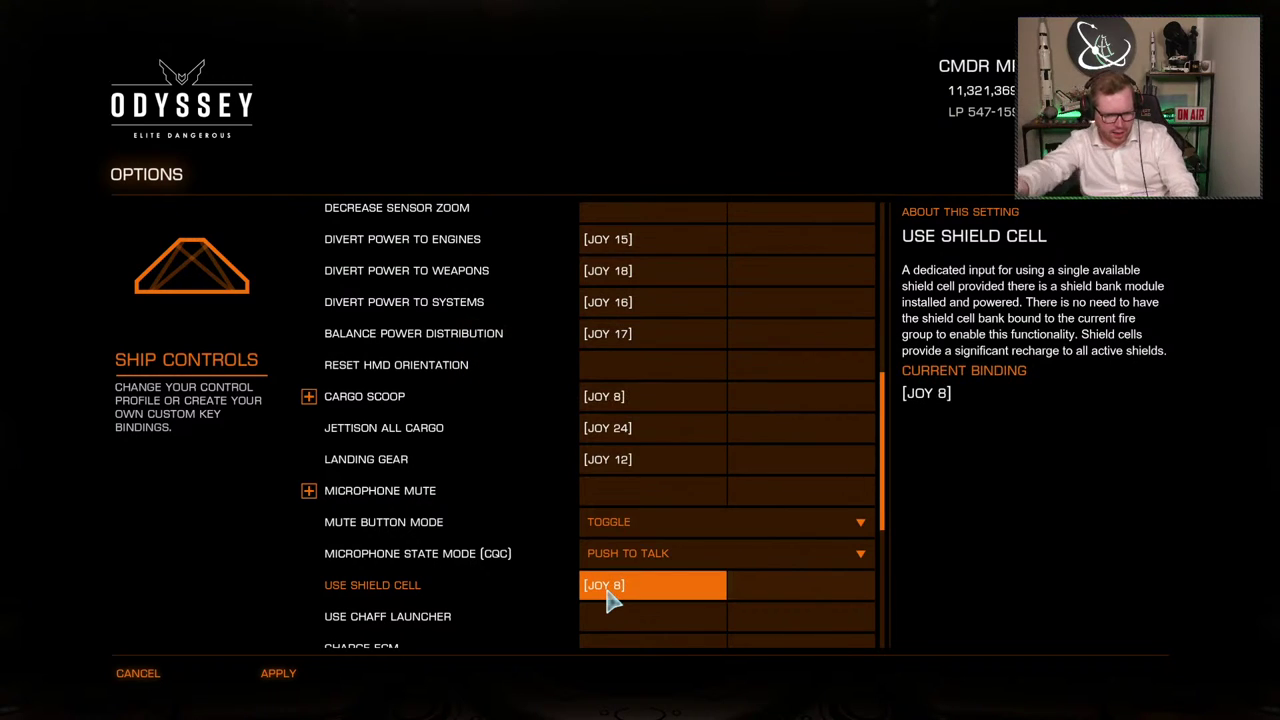
left_click(600, 625)
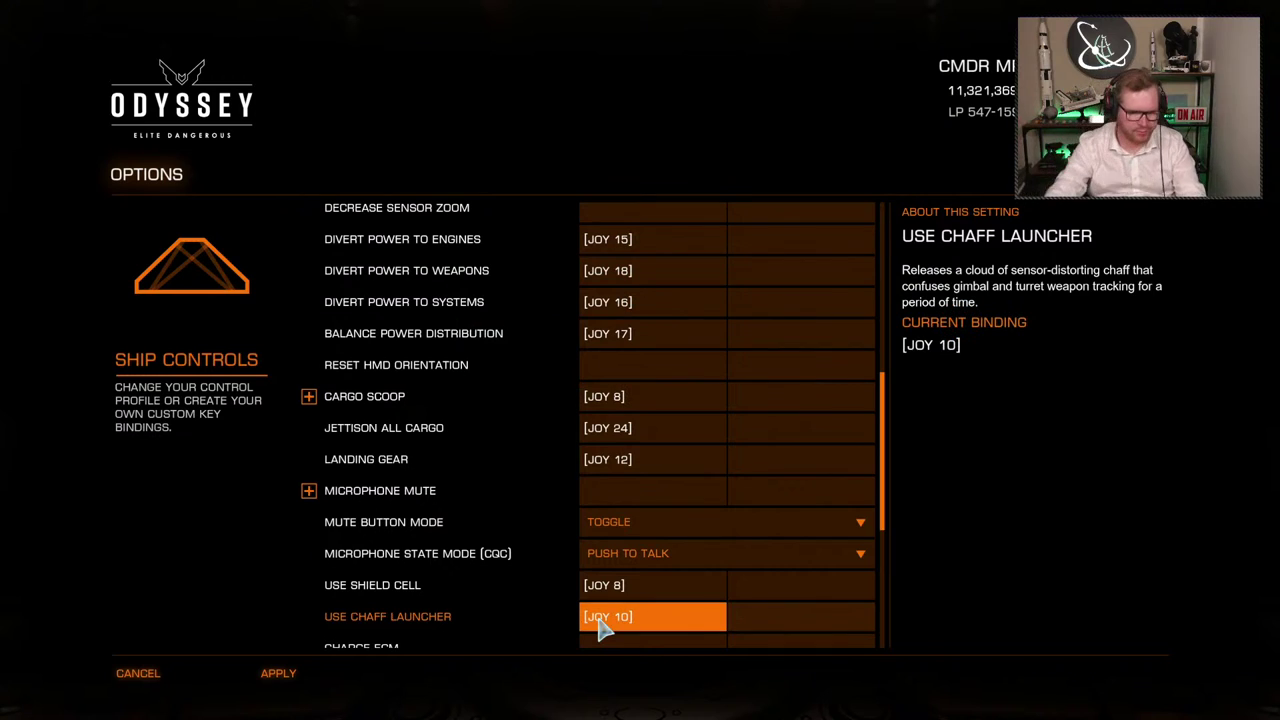
scroll(612, 522, "down", 1)
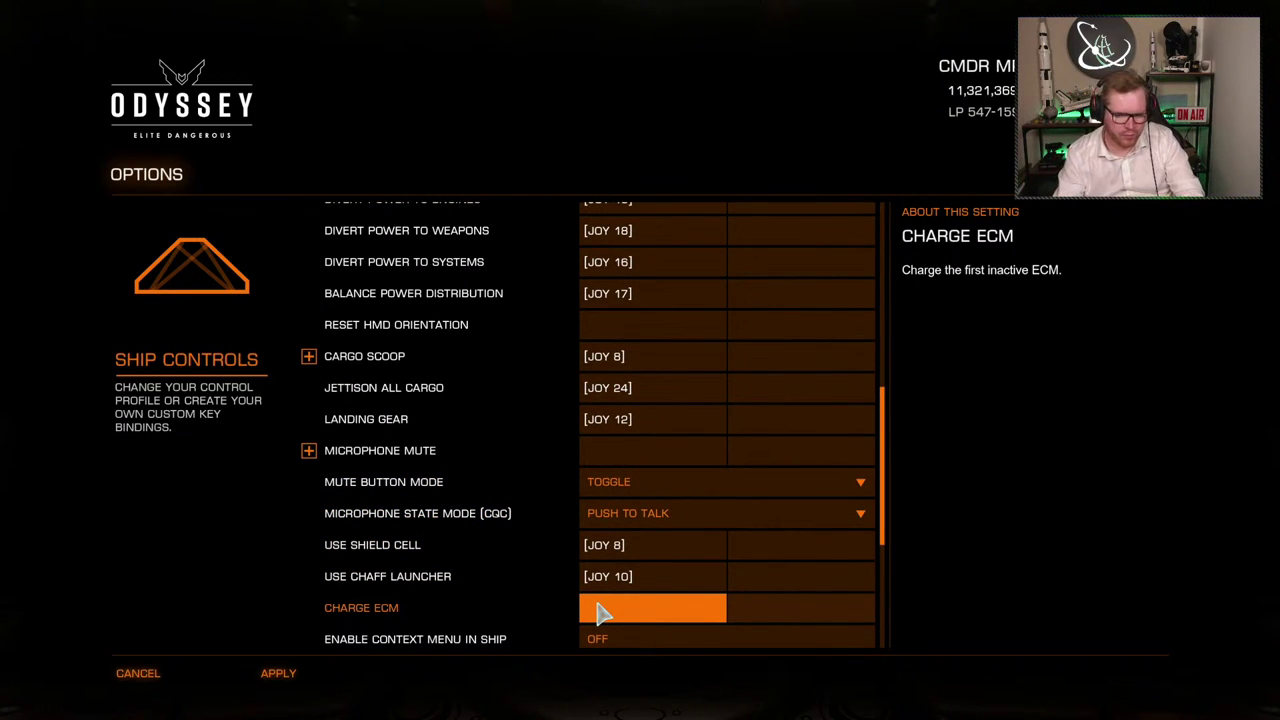
left_click(600, 613)
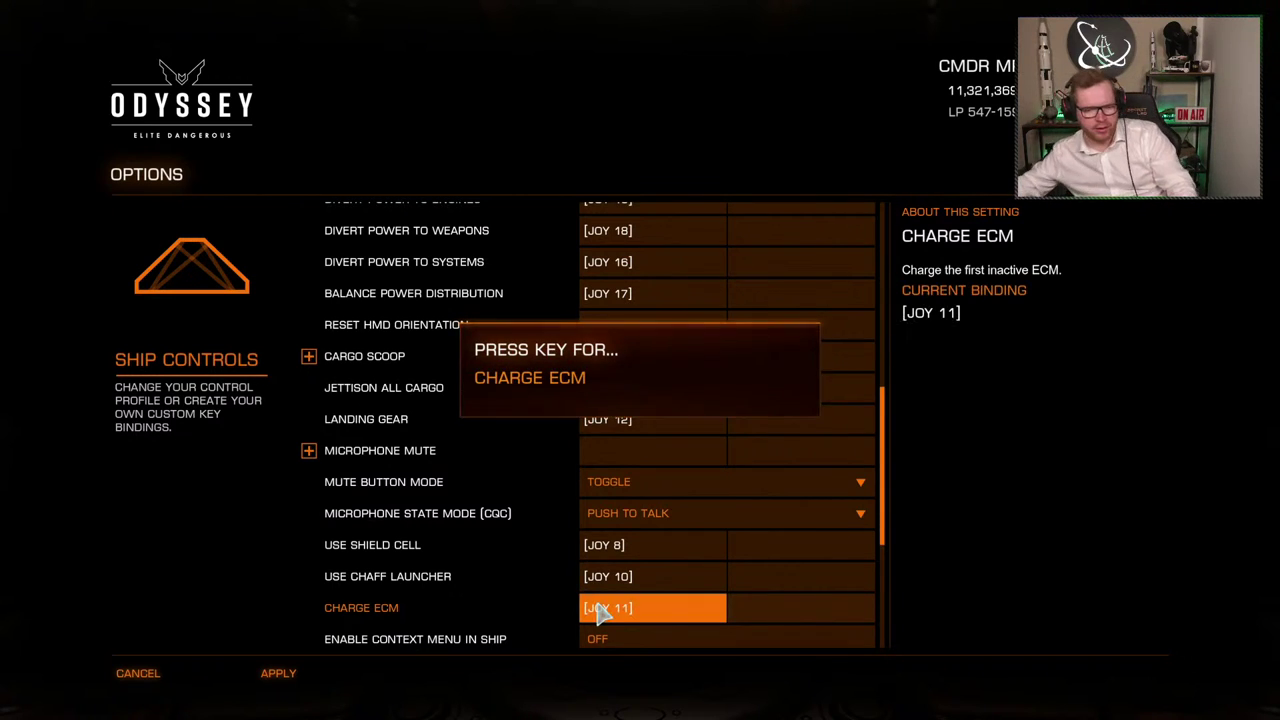
Assign a joystick button to Night Vision and collapse the Miscellaneous section
scroll(652, 478, "down", 1)
scroll(600, 510, "down", 3)
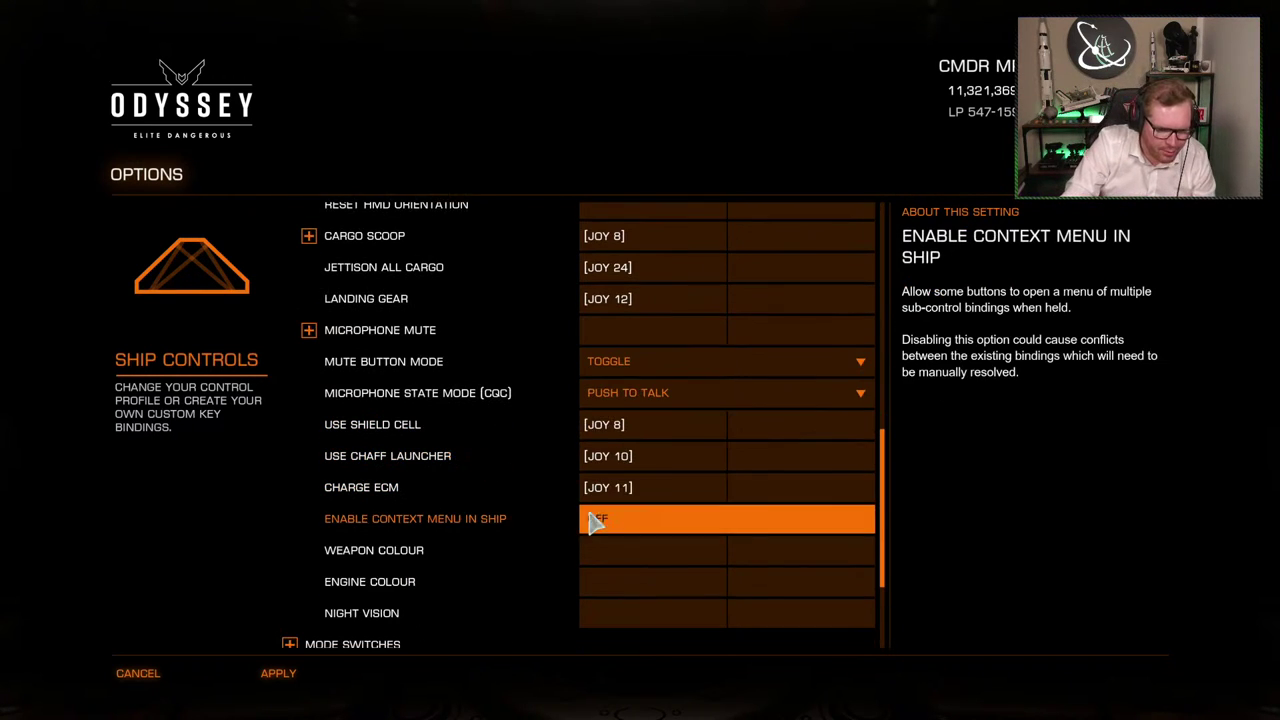
scroll(594, 540, "down", 1)
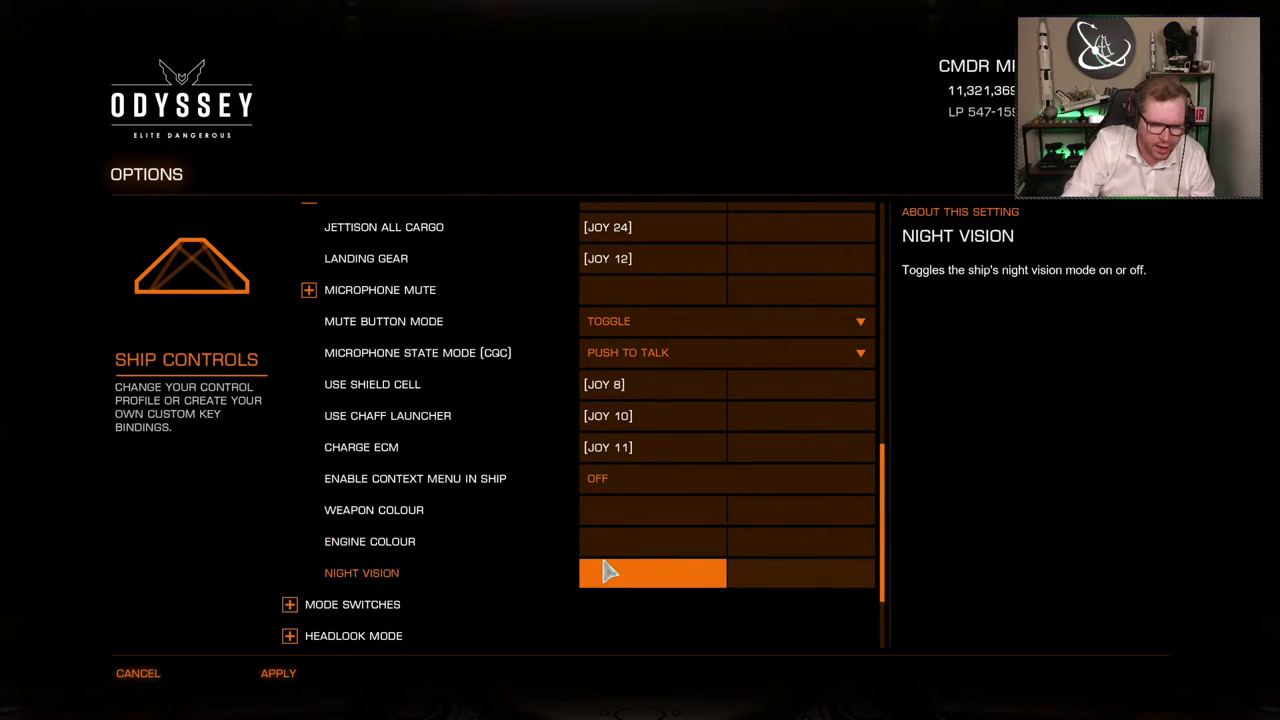
left_click(598, 566)
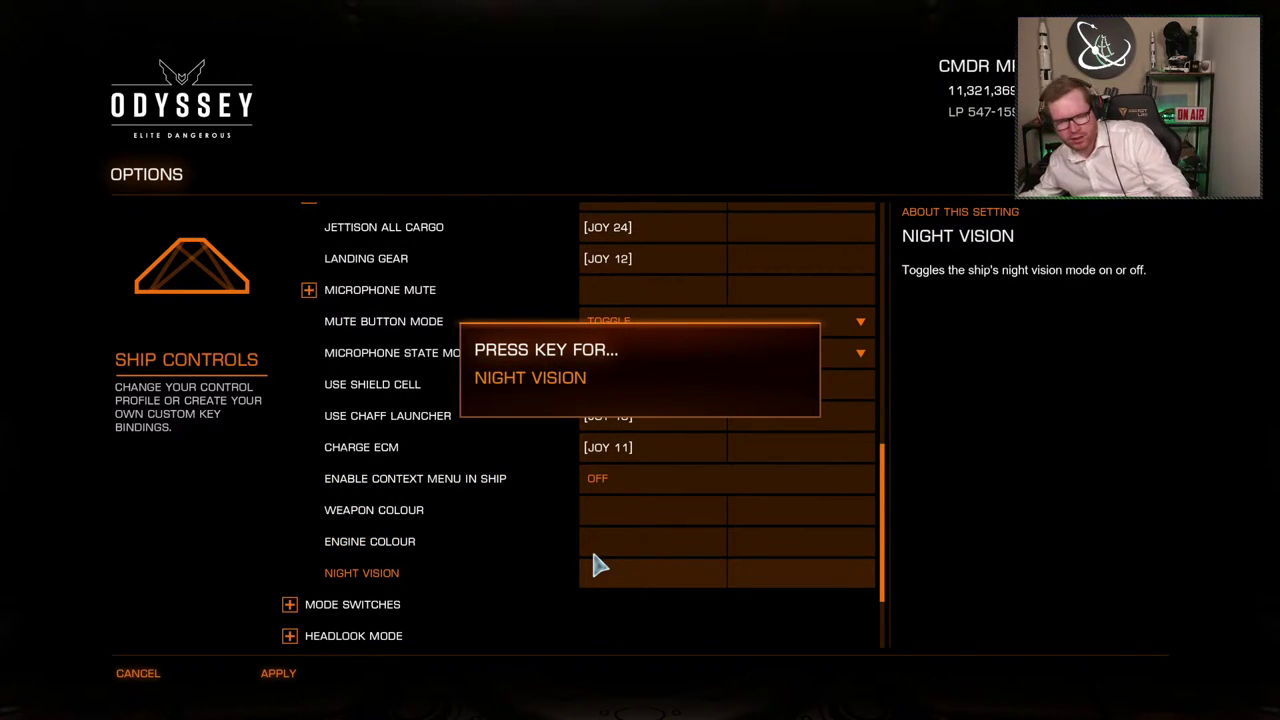
scroll(418, 510, "up", 4)
scroll(416, 506, "up", 9)
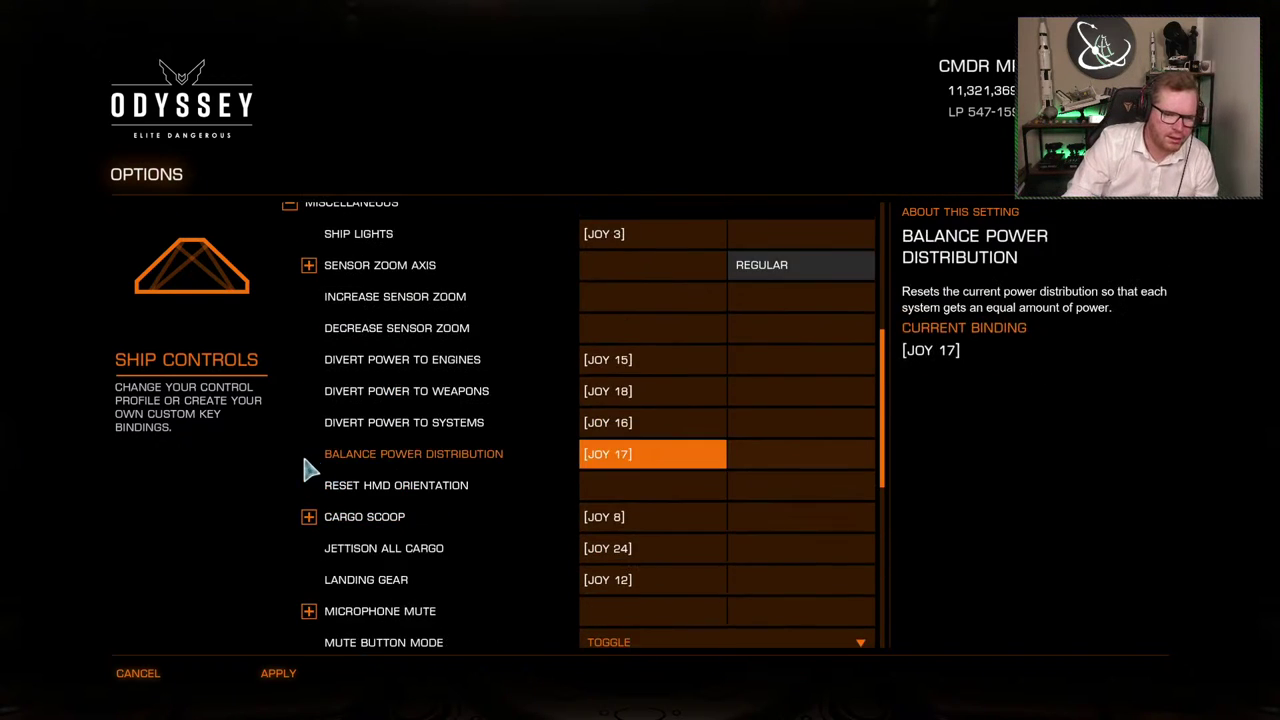
left_click(290, 388)
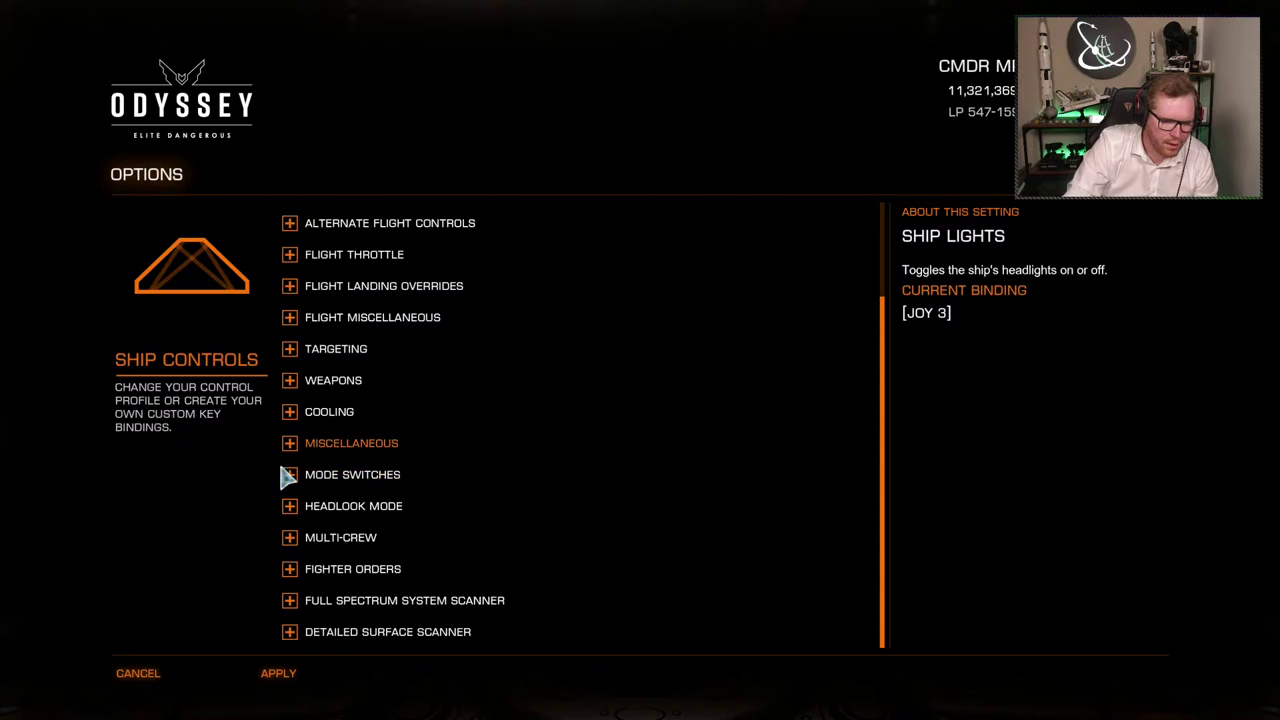
In Mode Switches, clear the UI Focus binding and bind External Panel to JOY 11 and Comms Panel to JOY 12
left_click(290, 482)
scroll(314, 496, "down", 2)
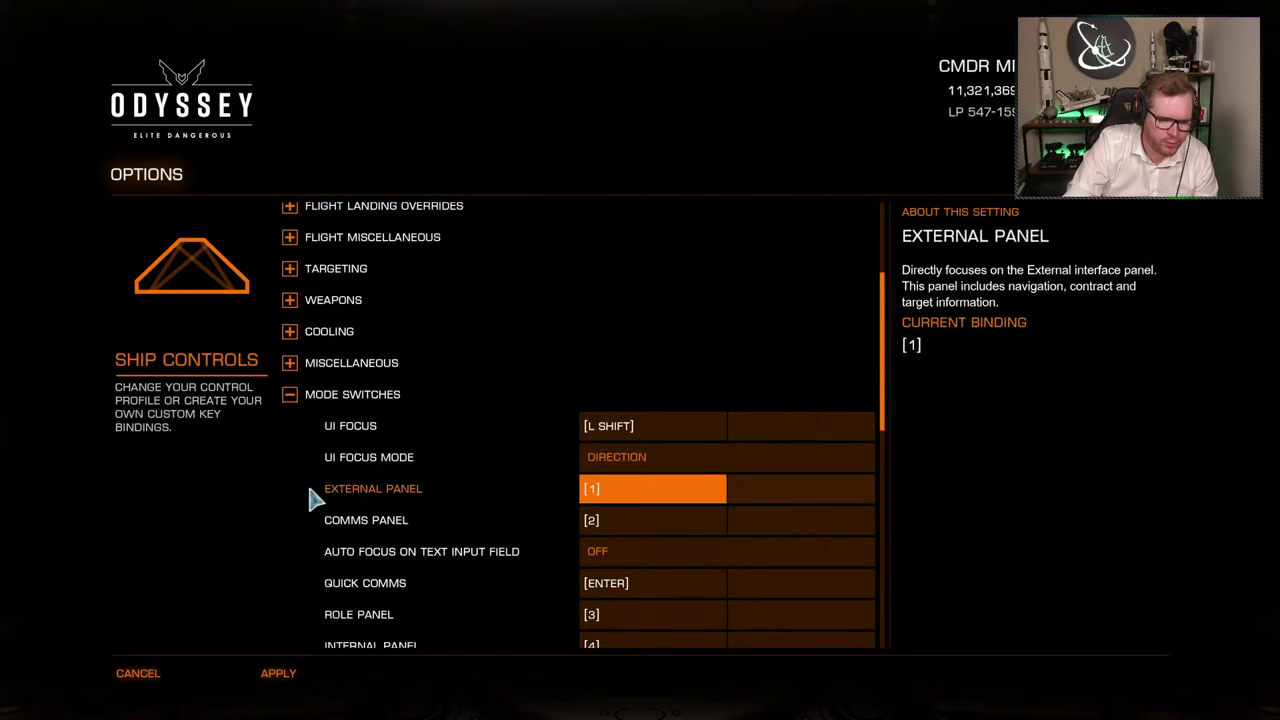
left_click(632, 436)
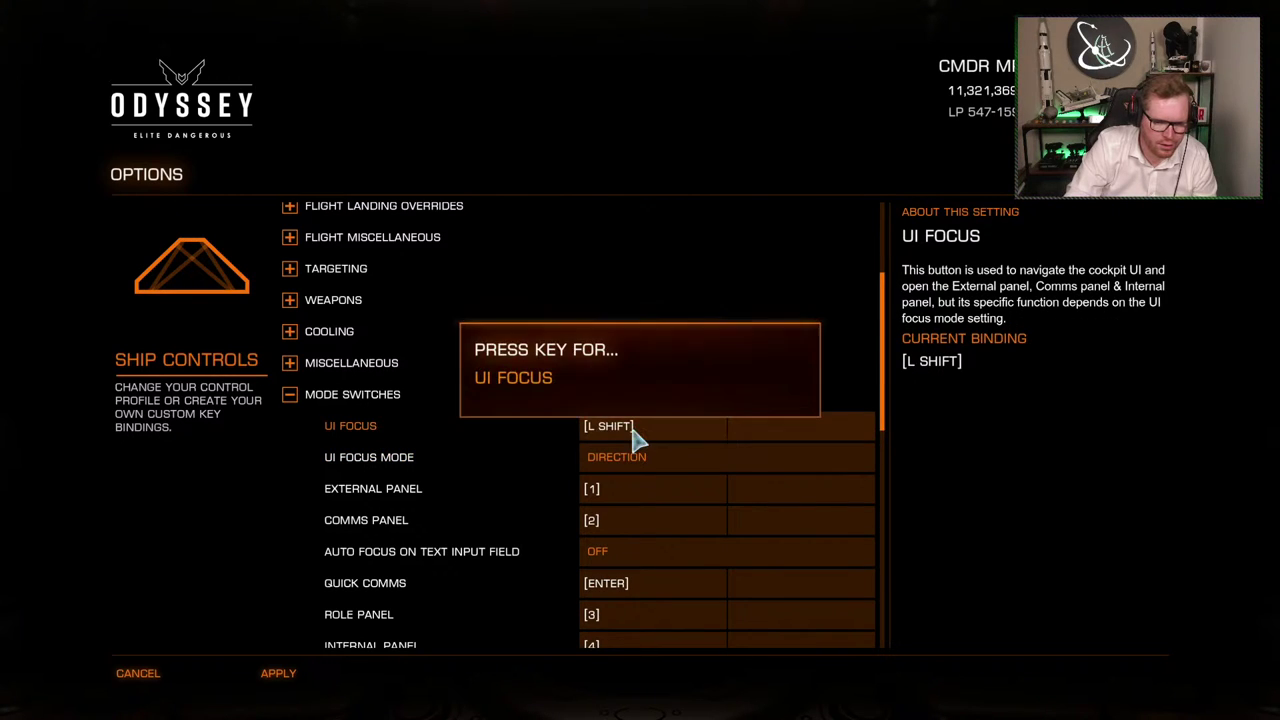
left_click(627, 500)
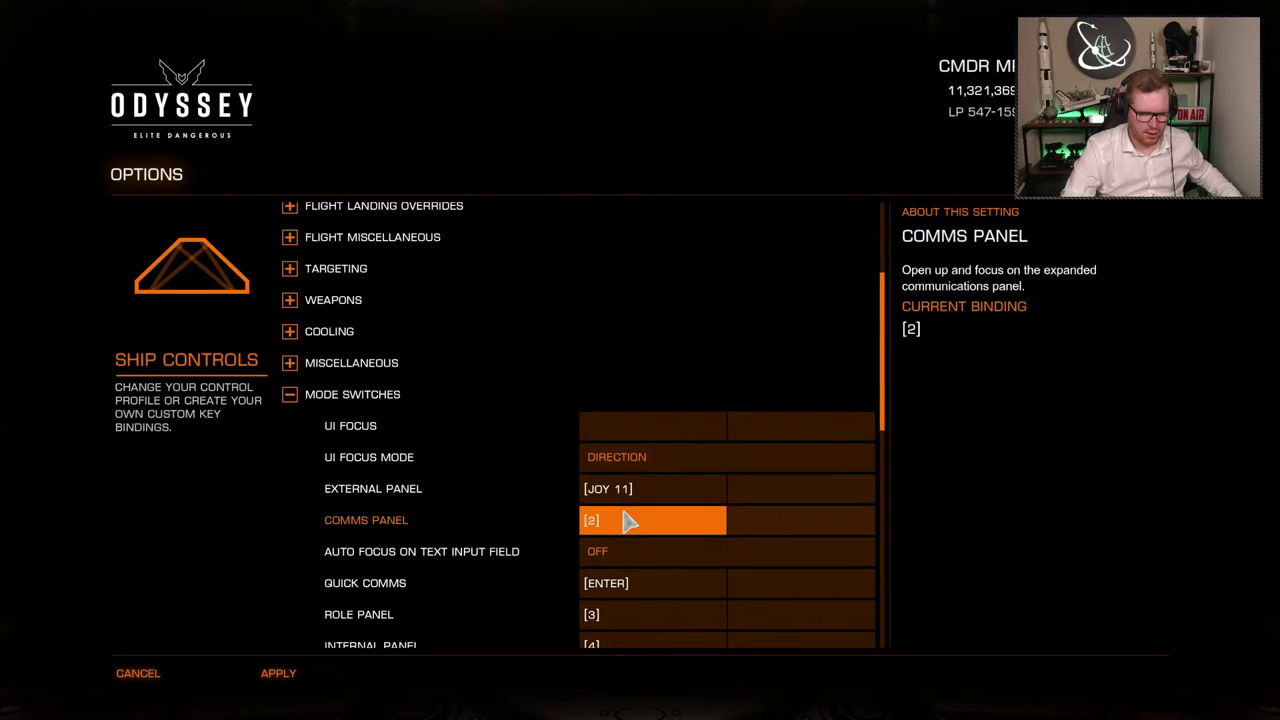
left_click(627, 528)
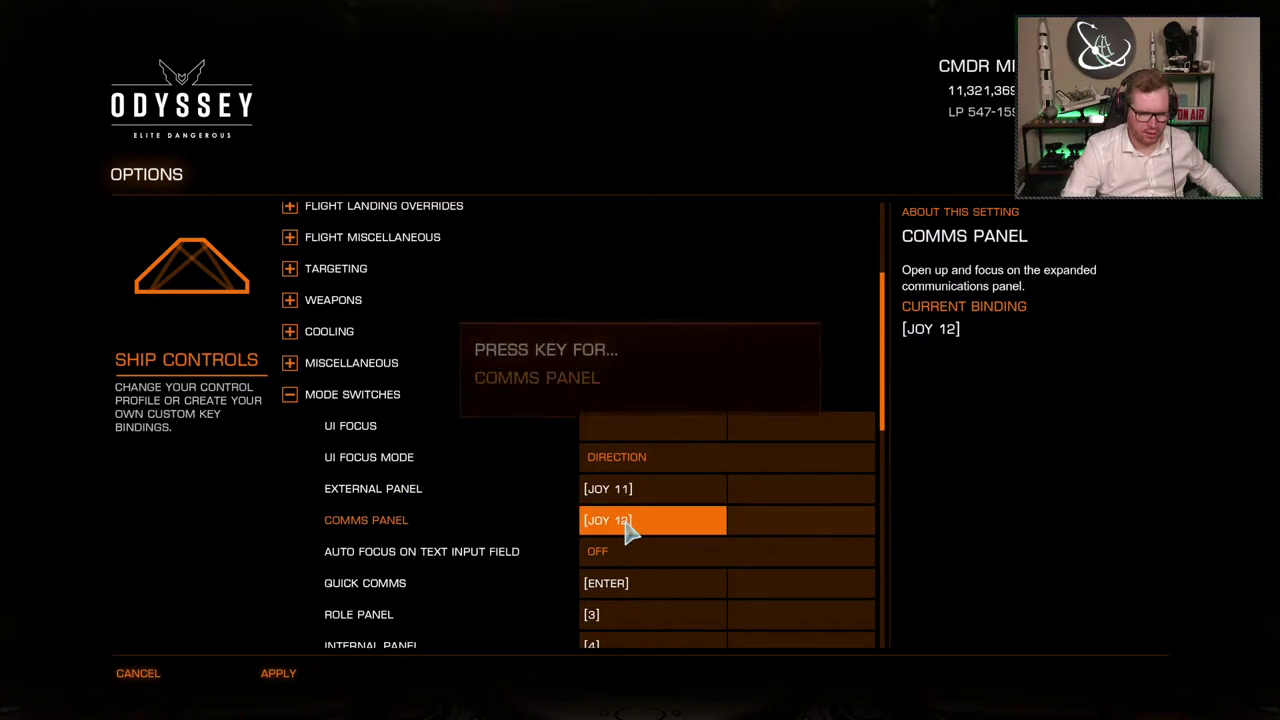
Clear the Quick Comms binding, and bind Role Panel to JOY 10 and Internal Panel to JOY 9
left_click(632, 584)
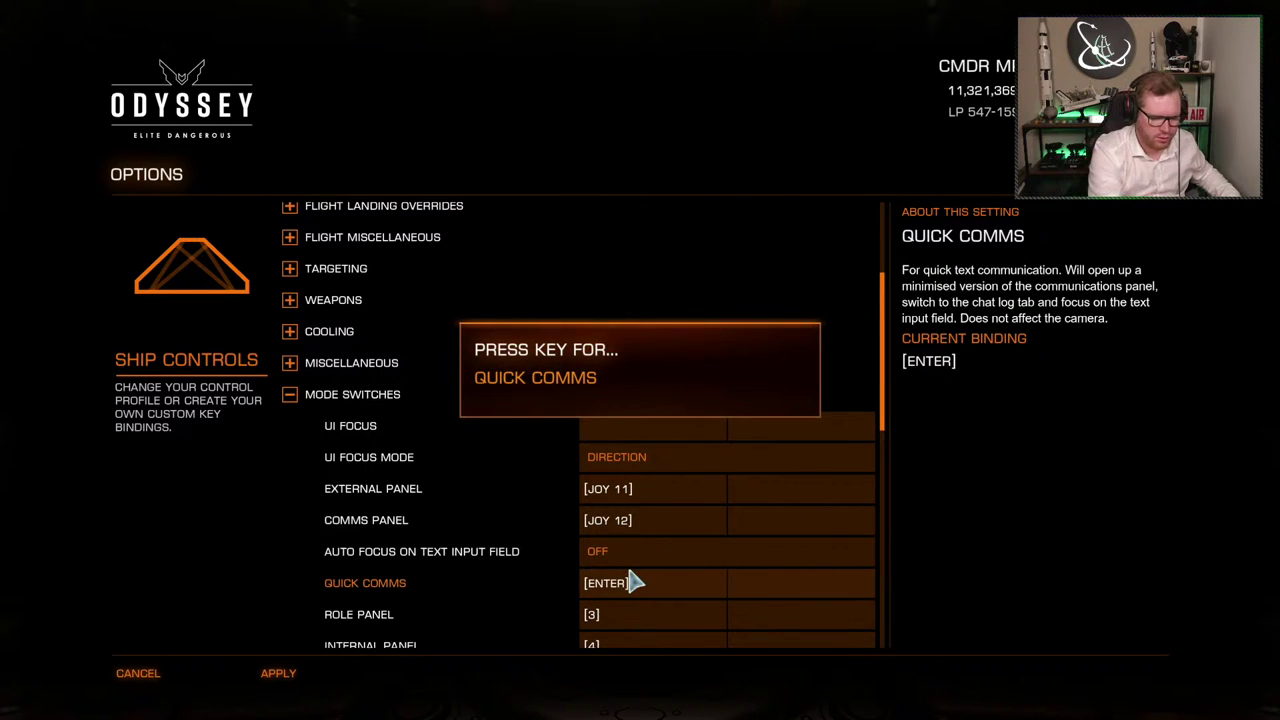
key("BackSpace")
scroll(615, 528, "down", 2)
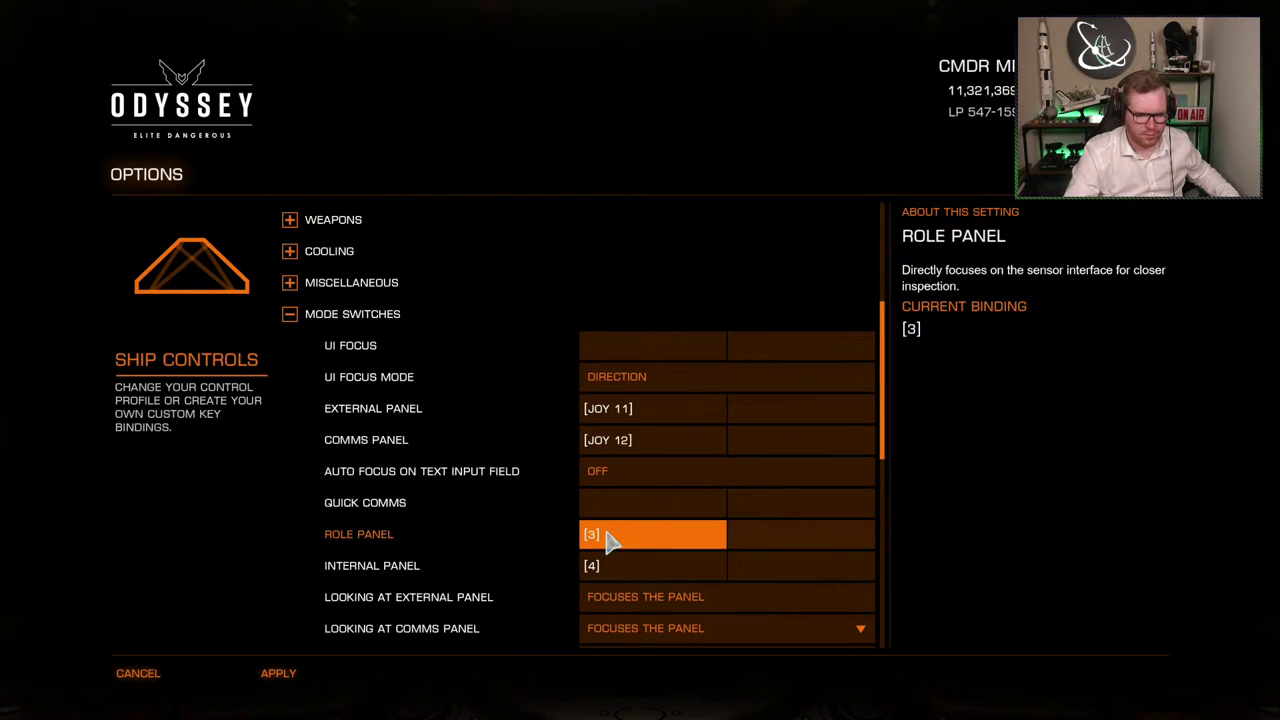
left_click(612, 540)
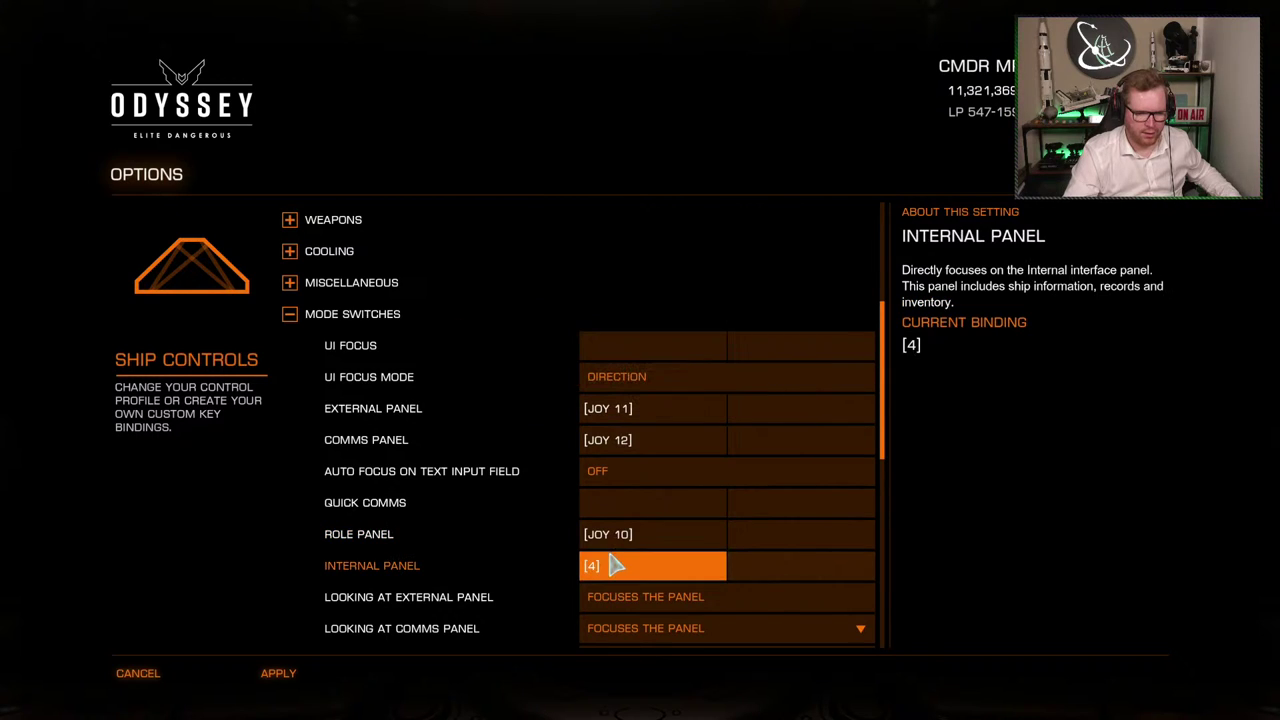
left_click(614, 566)
scroll(614, 566, "down", 1)
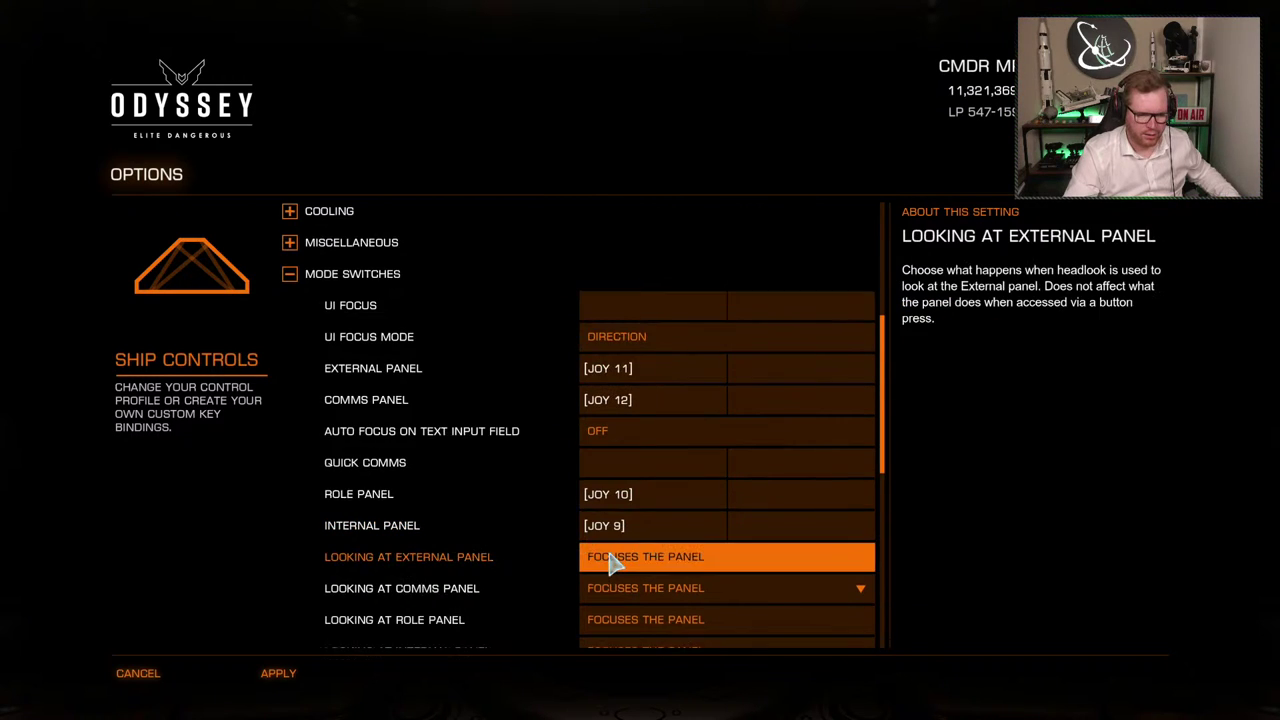
Try the Does Nothing option for Looking at External Panel and return it to Focuses the Panel
scroll(617, 563, "down", 3)
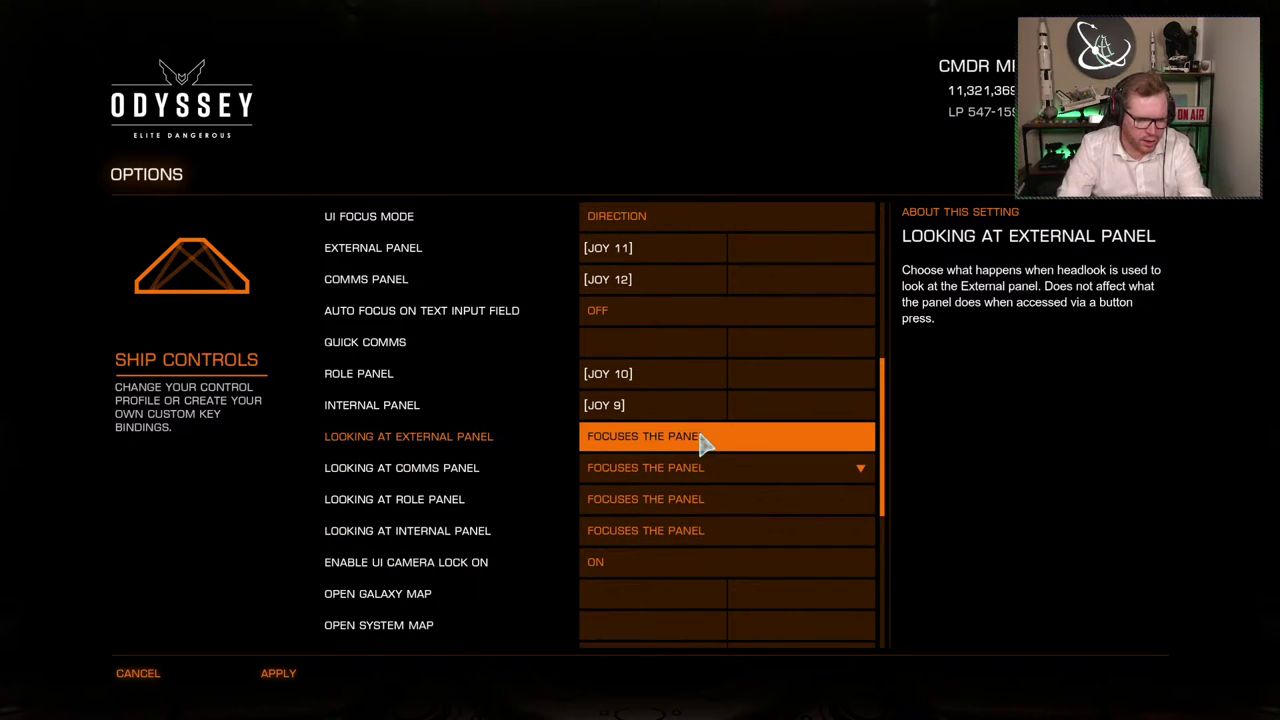
scroll(703, 450, "up", 1)
scroll(712, 500, "down", 1)
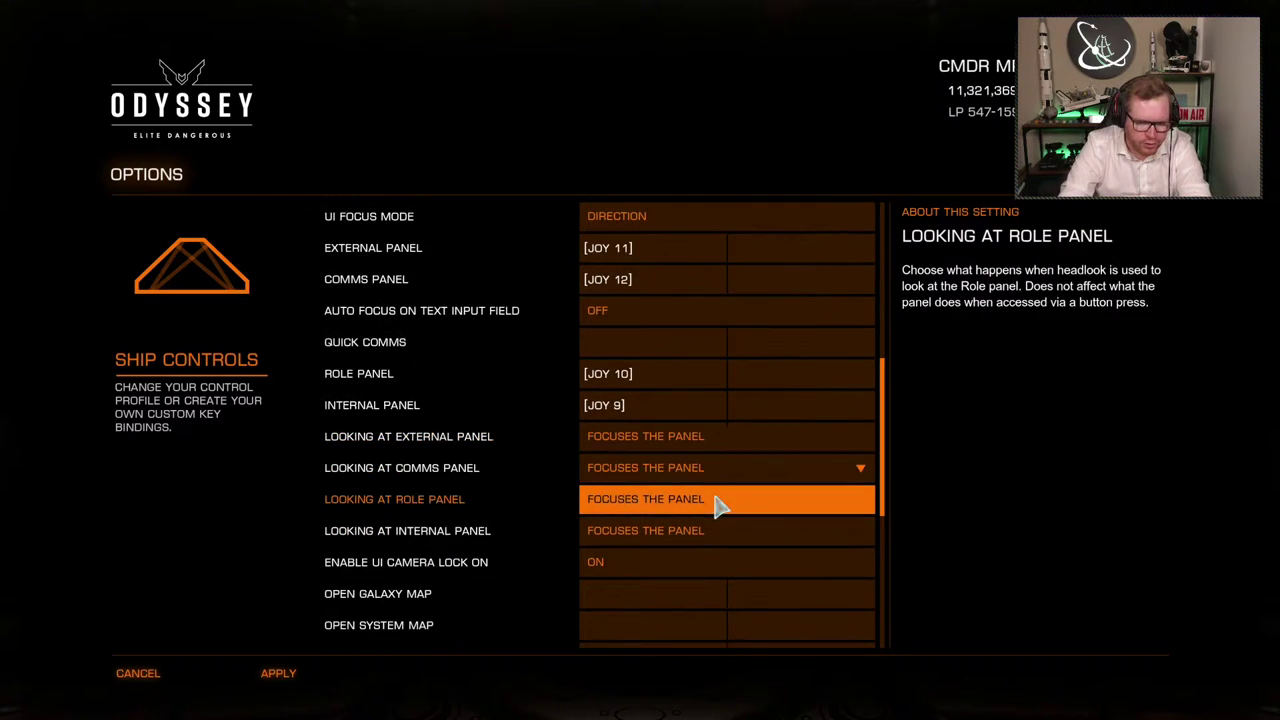
left_click(700, 450)
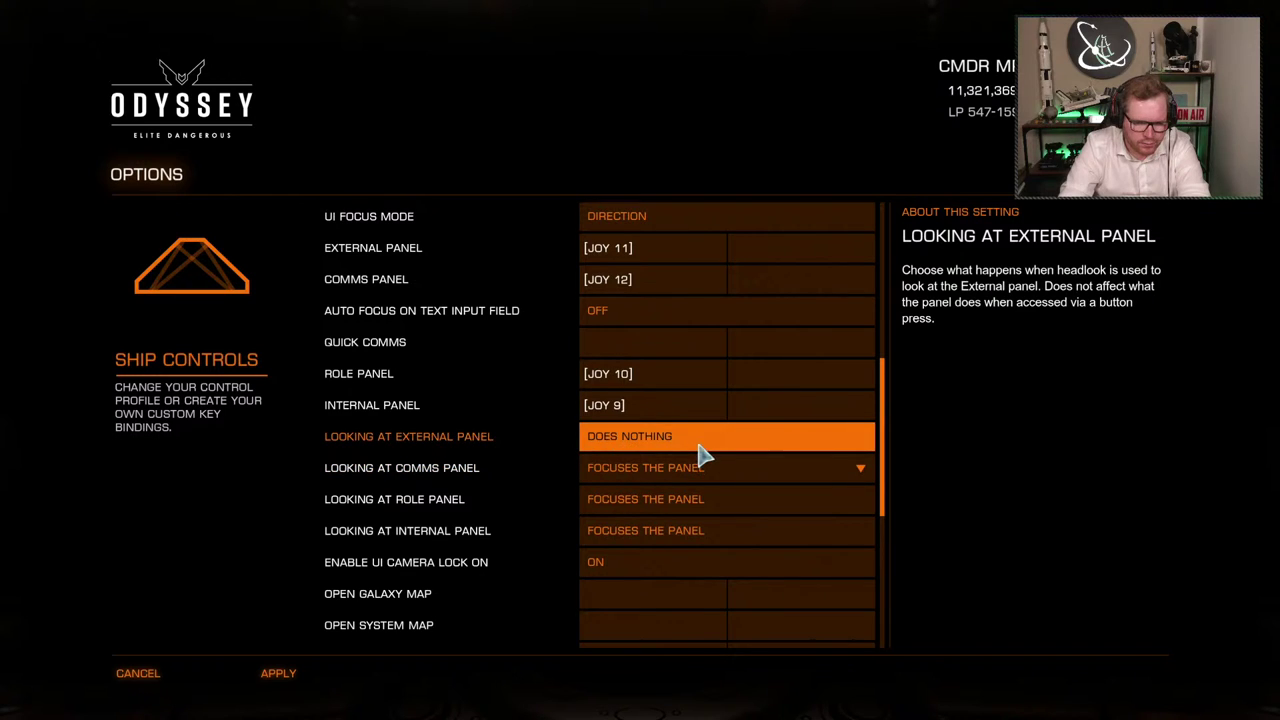
left_click(714, 444)
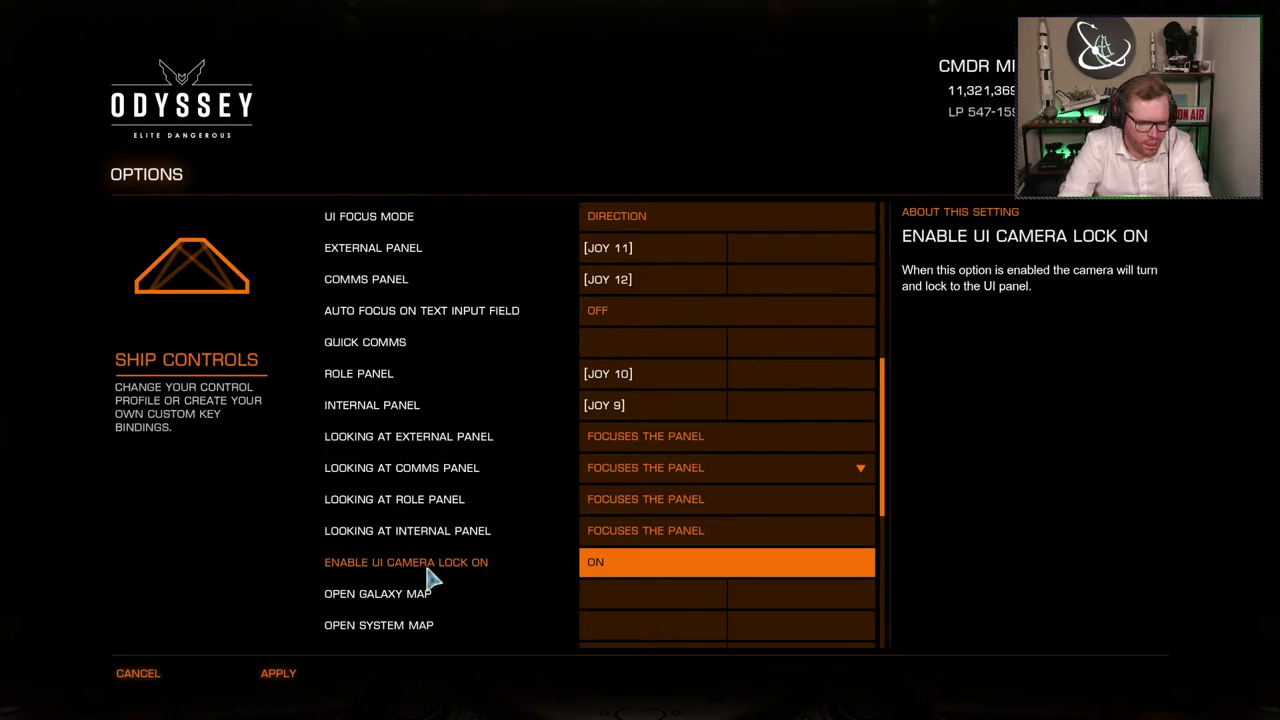
Bind Open Galaxy Map to JOY 2 and Open System Map to JOY 1
scroll(488, 574, "down", 1)
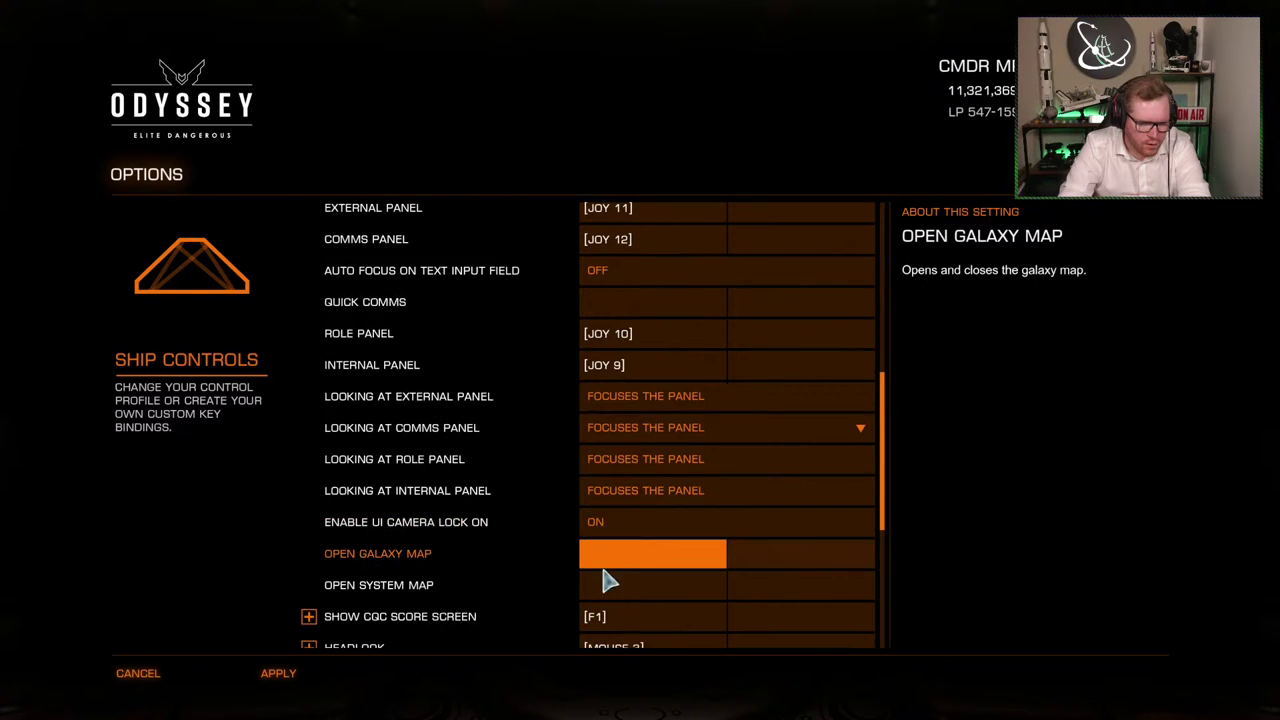
left_click(632, 568)
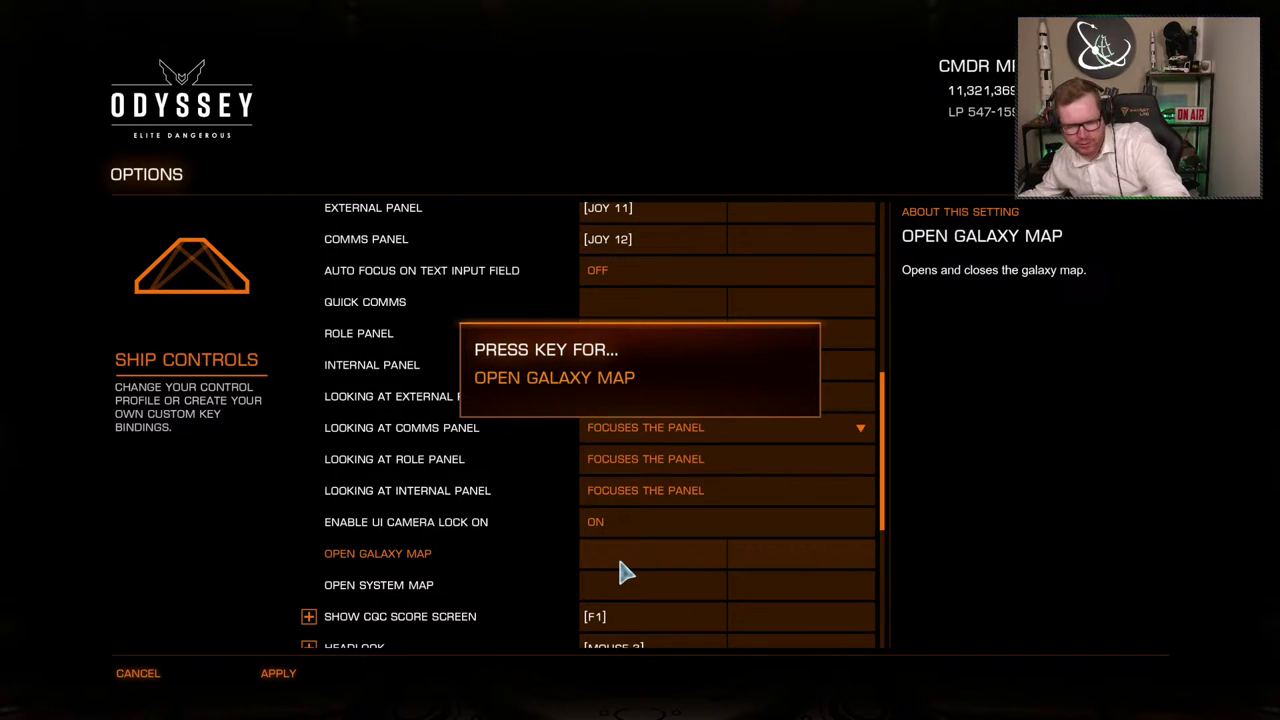
left_click(611, 585)
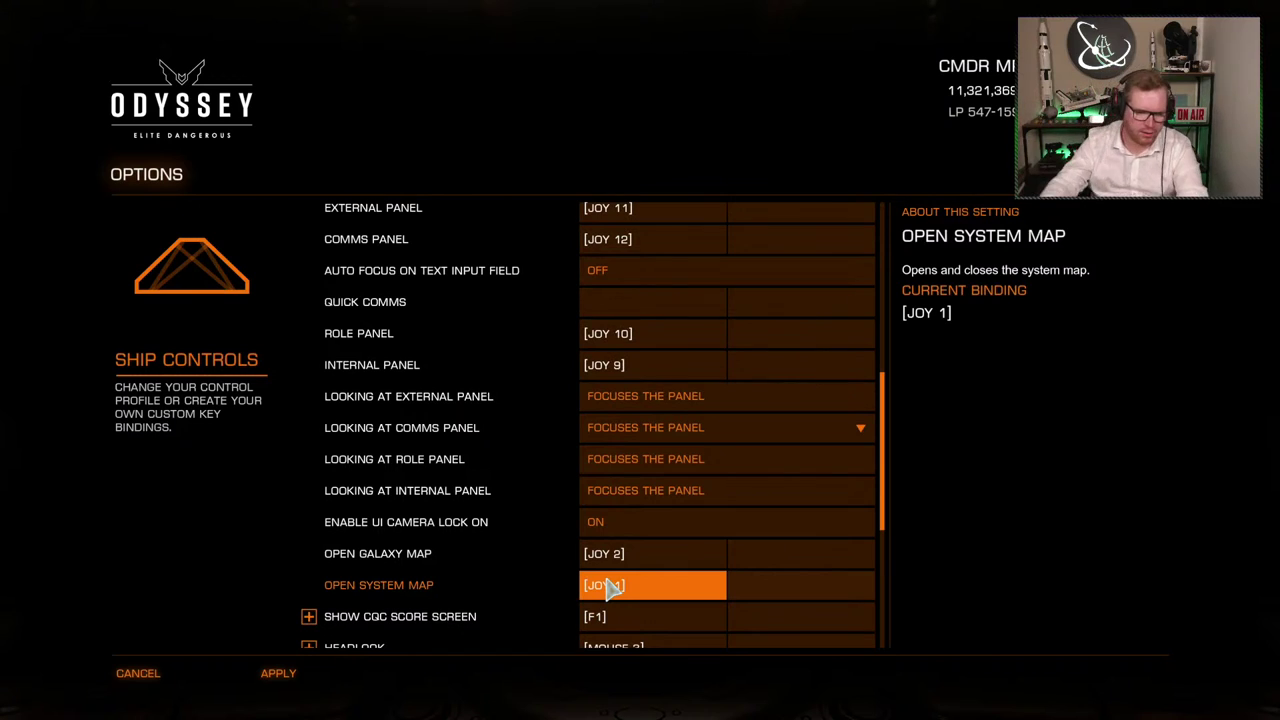
Clear the primary binding for Headlook in the Mode Switches section
scroll(607, 582, "down", 1)
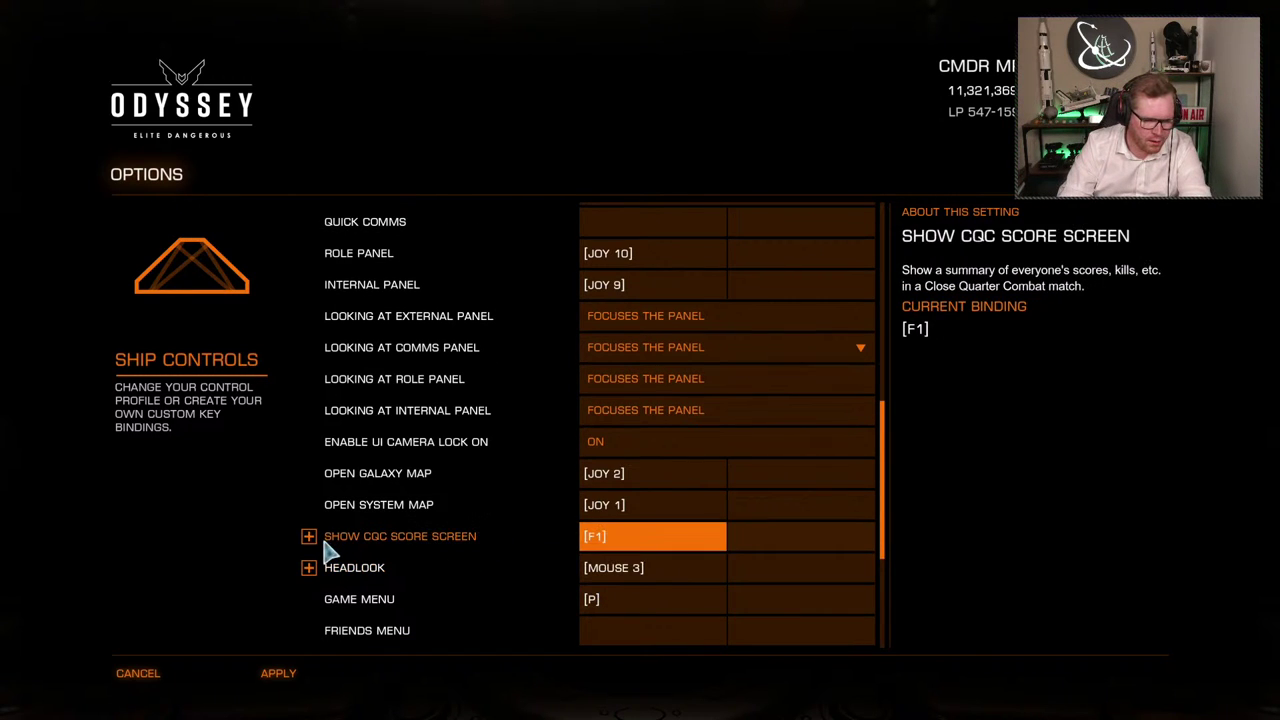
scroll(331, 552, "down", 1)
left_click(615, 530)
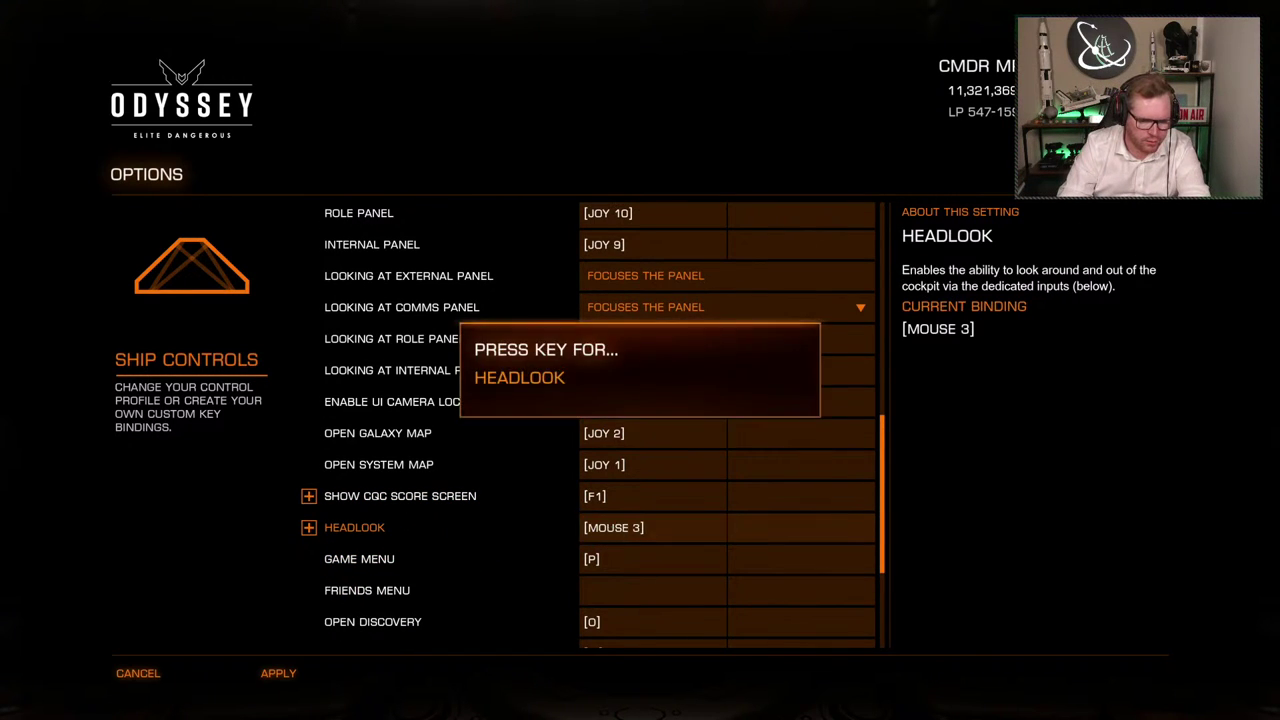
key("BackSpace")
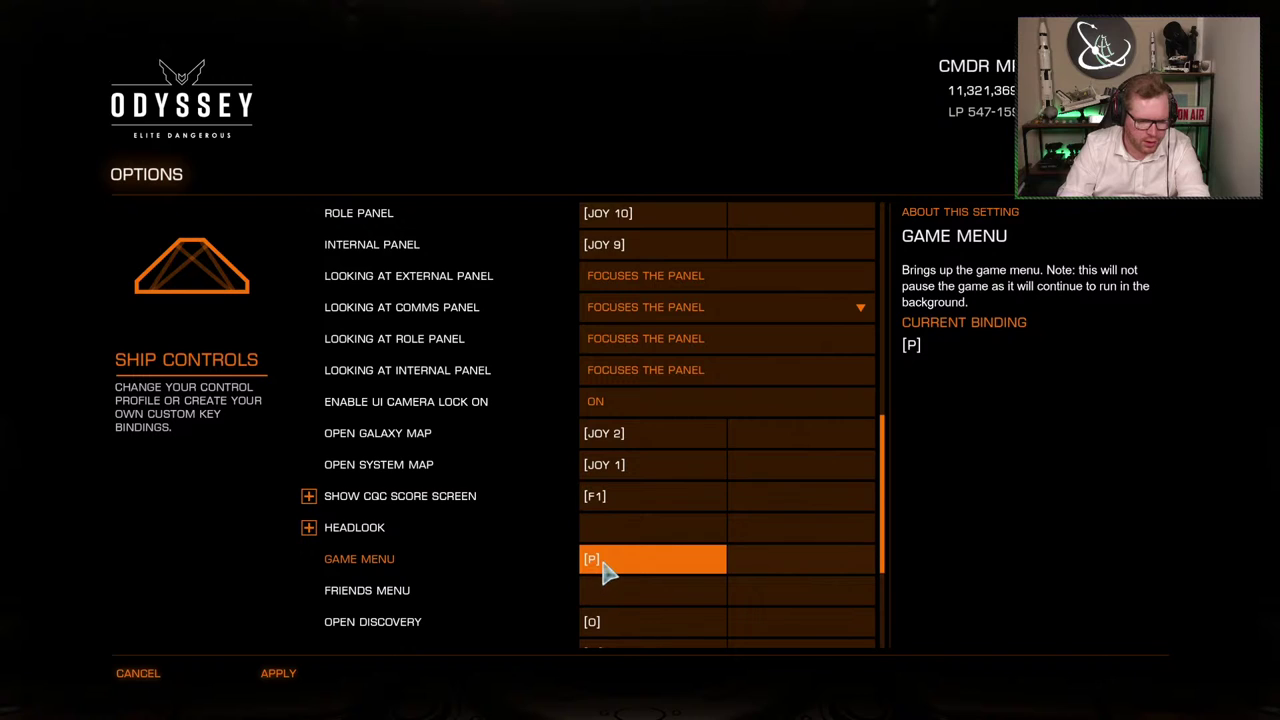
Clear the primary bindings for Game Menu and Open Discovery in the Mode Switches section
left_click(603, 563)
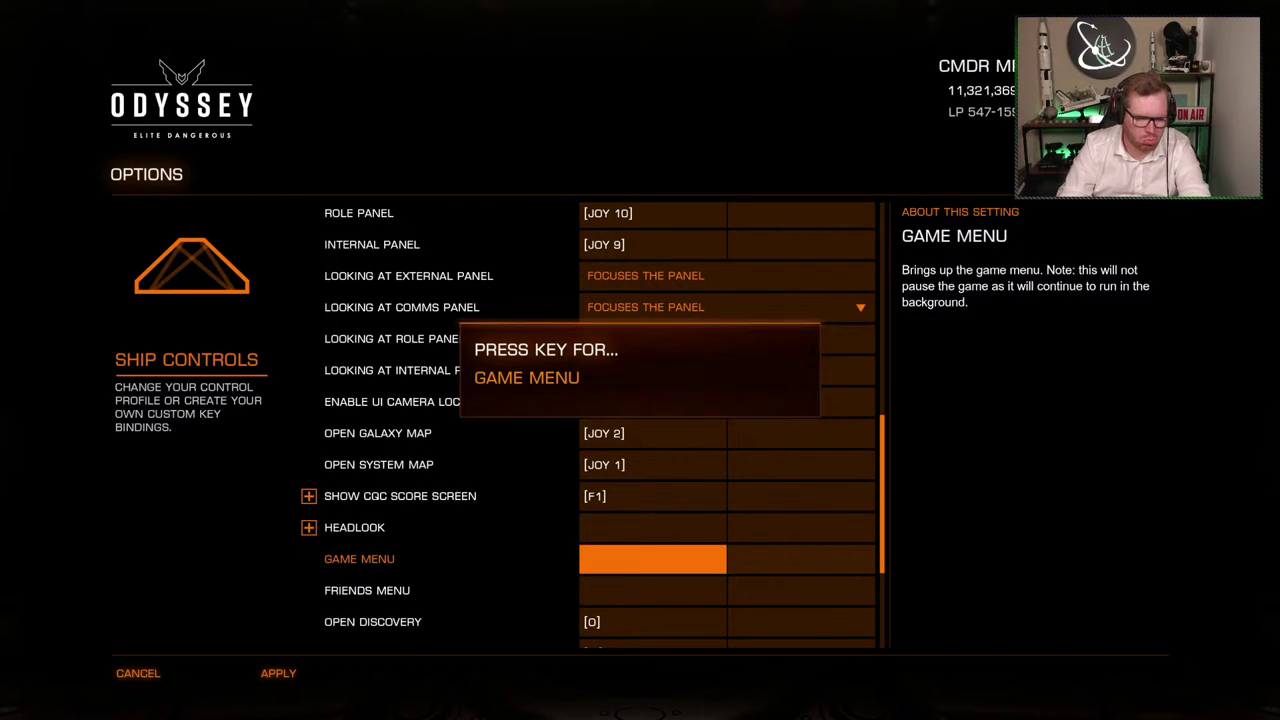
key("Escape")
left_click(614, 556)
key("Escape")
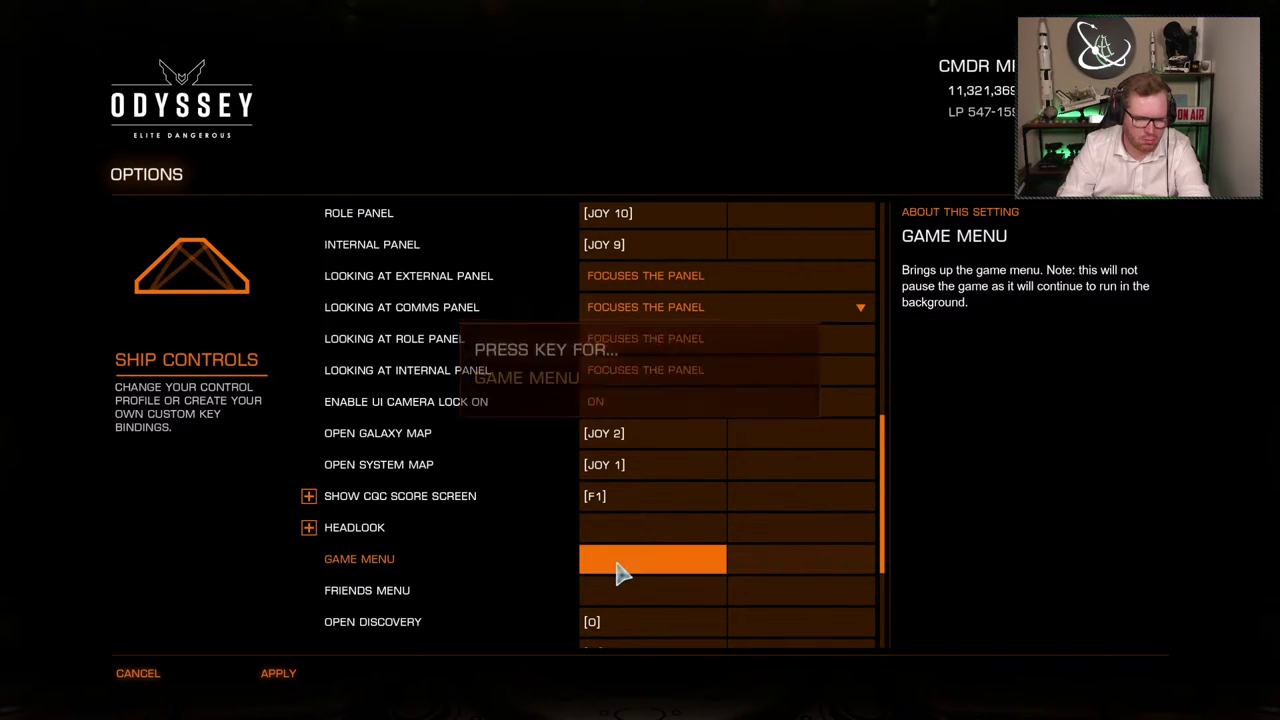
scroll(617, 570, "down", 1)
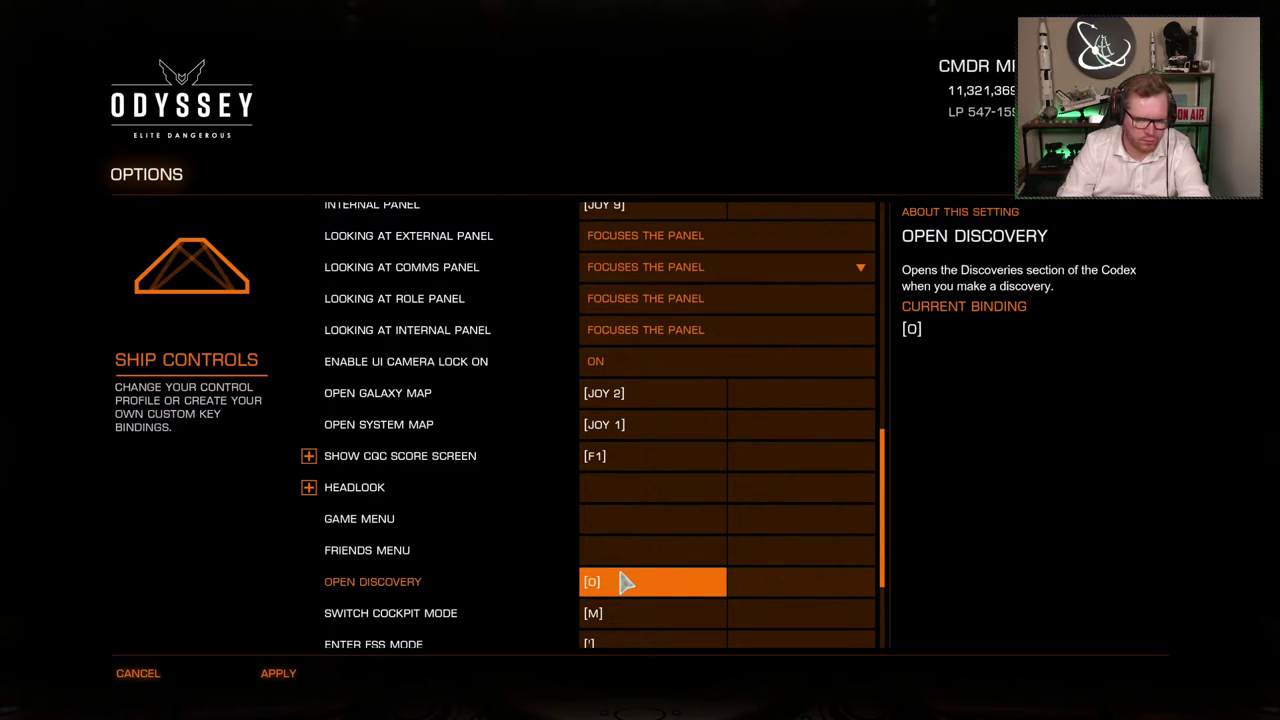
left_click(625, 582)
key("Escape")
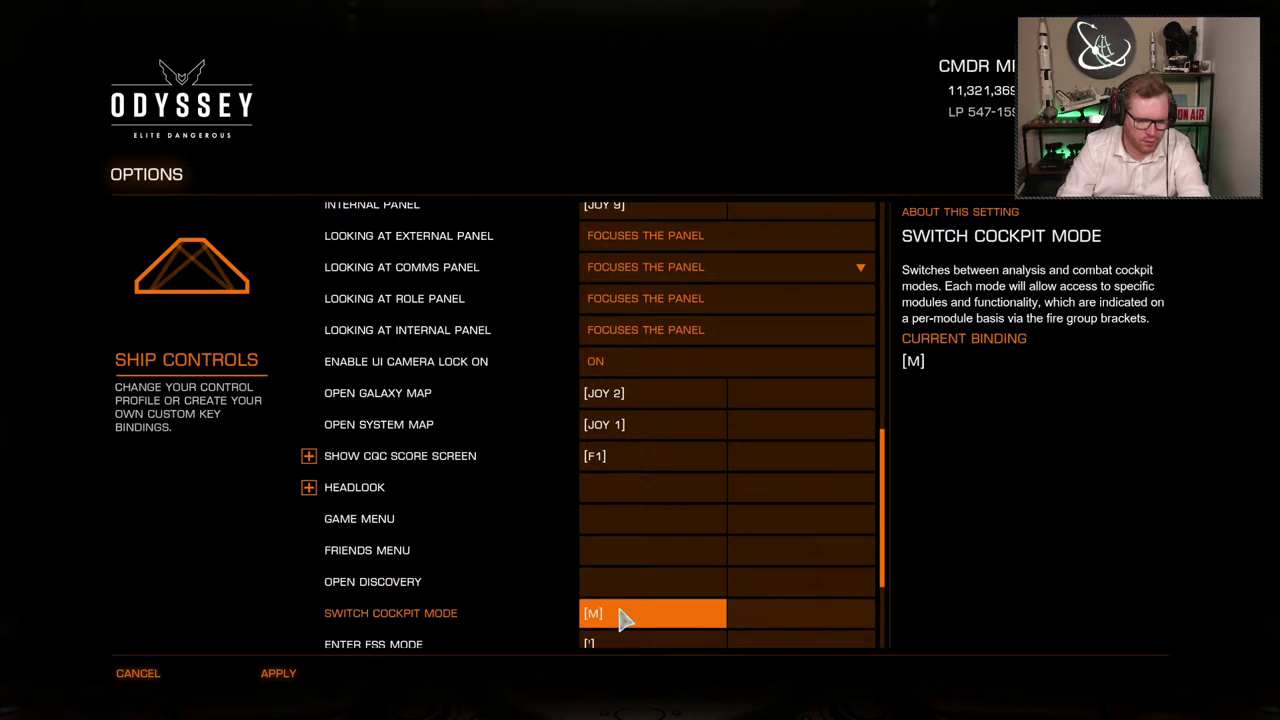
Bind Switch Cockpit Mode to JOY 28 and Enter FSS Mode to JOY 7
left_click(619, 616)
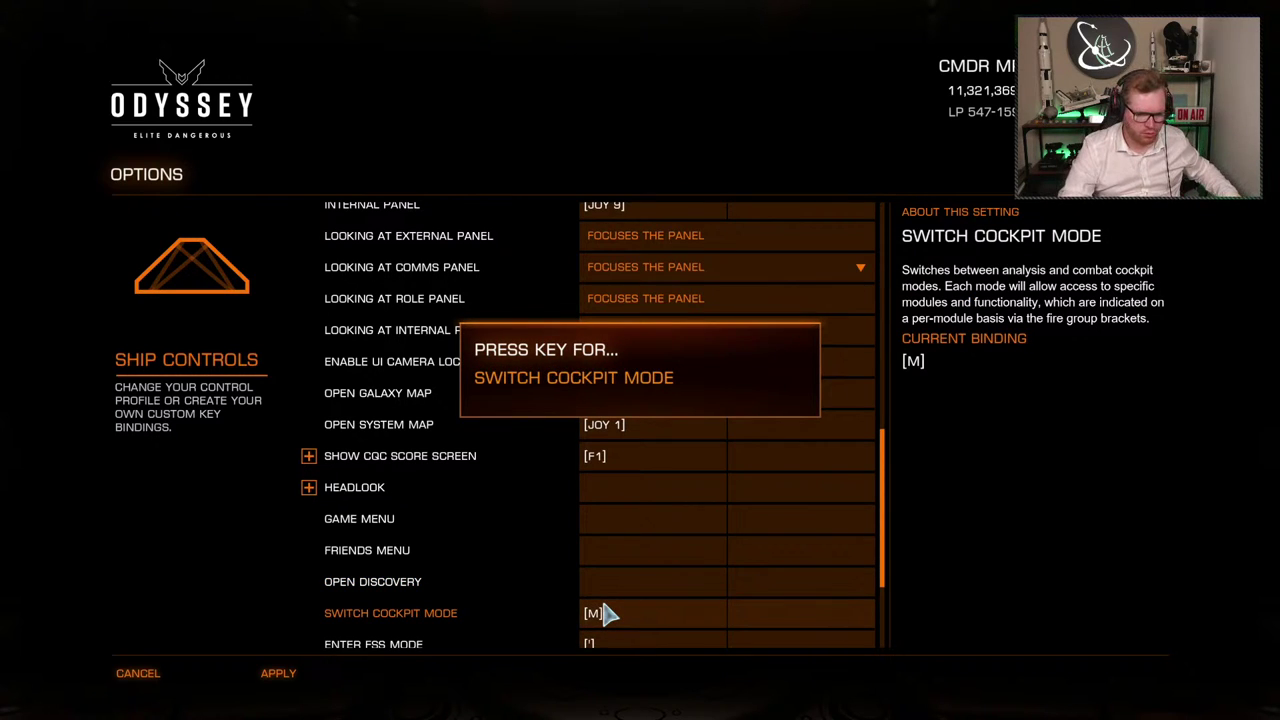
scroll(601, 606, "down", 2)
left_click(619, 573)
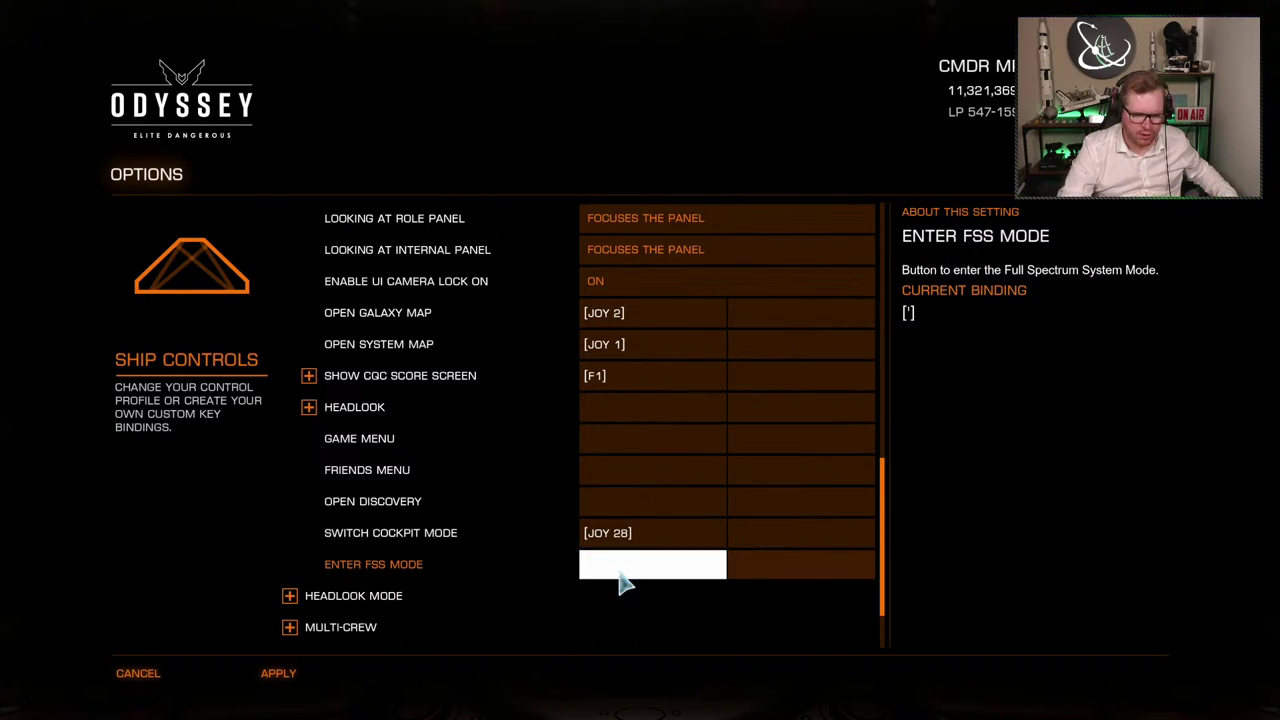
left_click(619, 574)
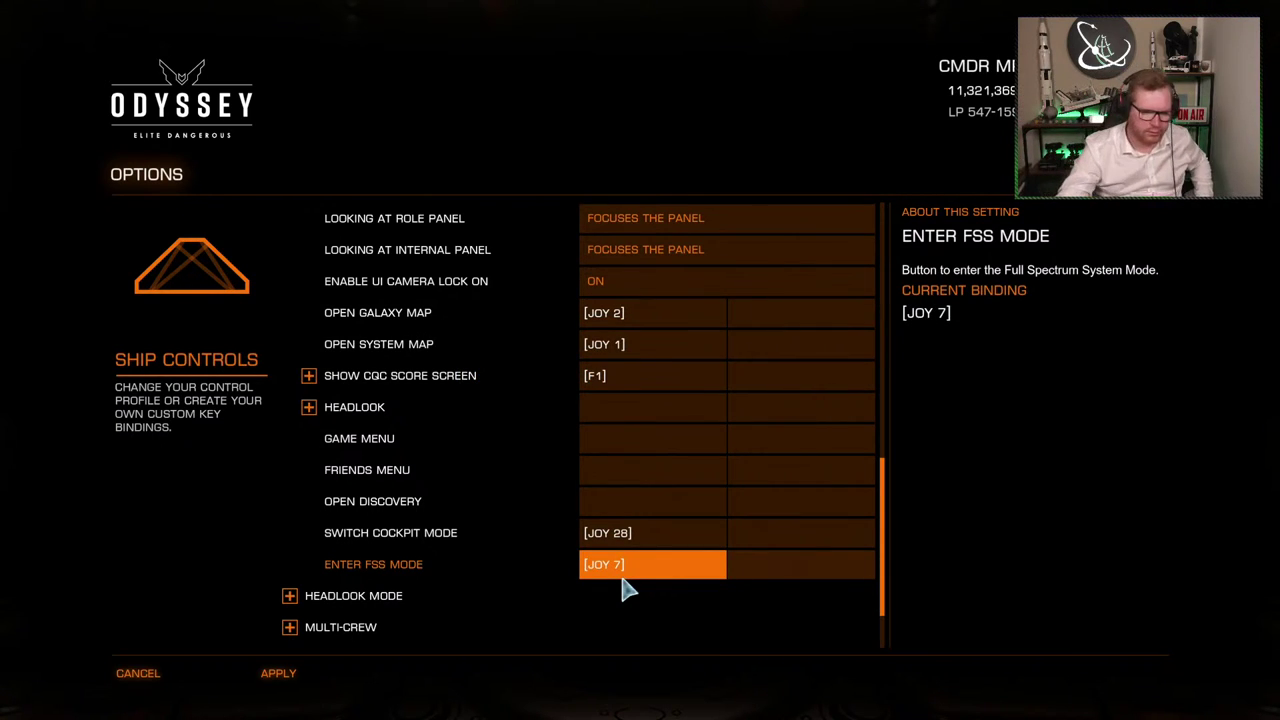
Collapse the Mode Switches section and expand the Multi-Crew bindings
scroll(371, 414, "up", 10)
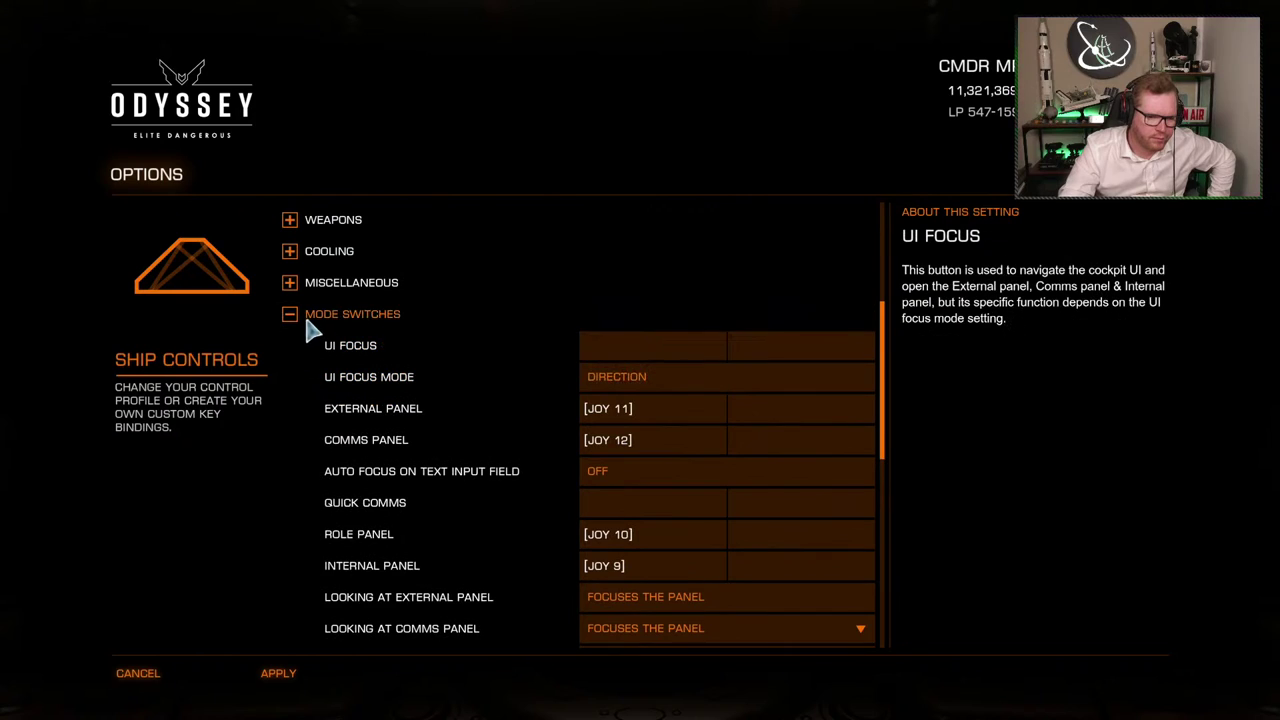
left_click(304, 320)
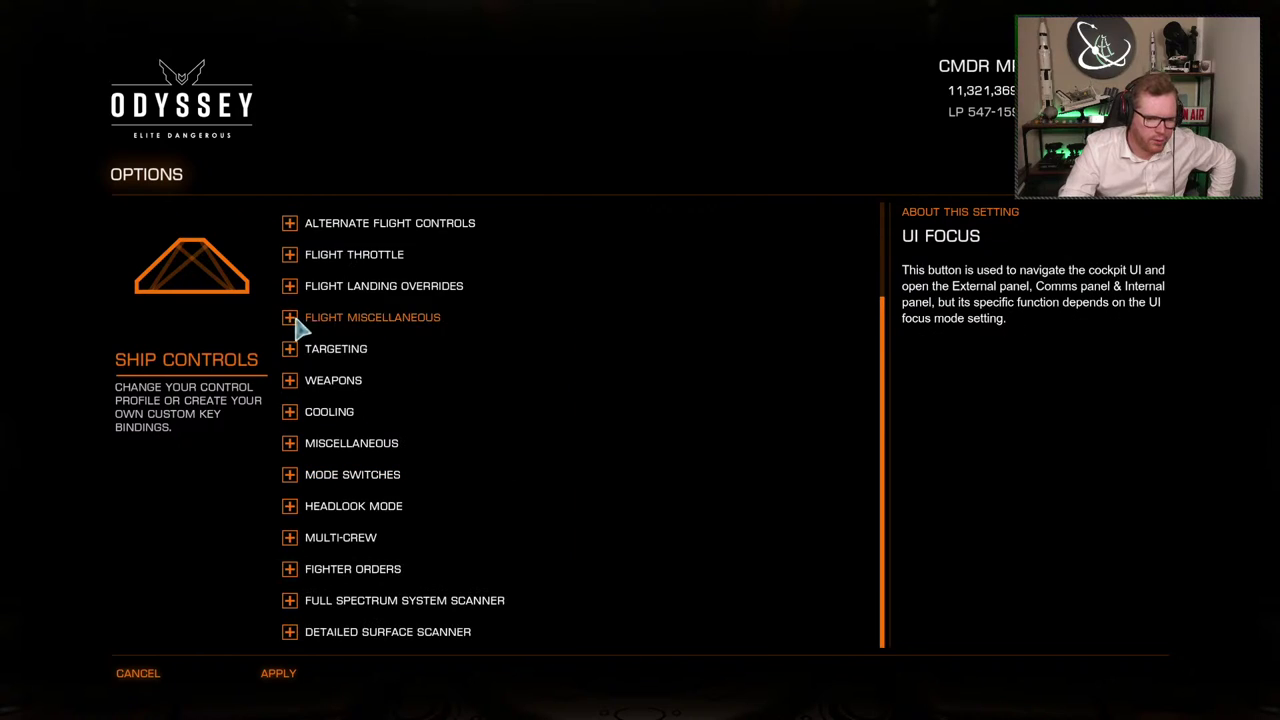
left_click(290, 540)
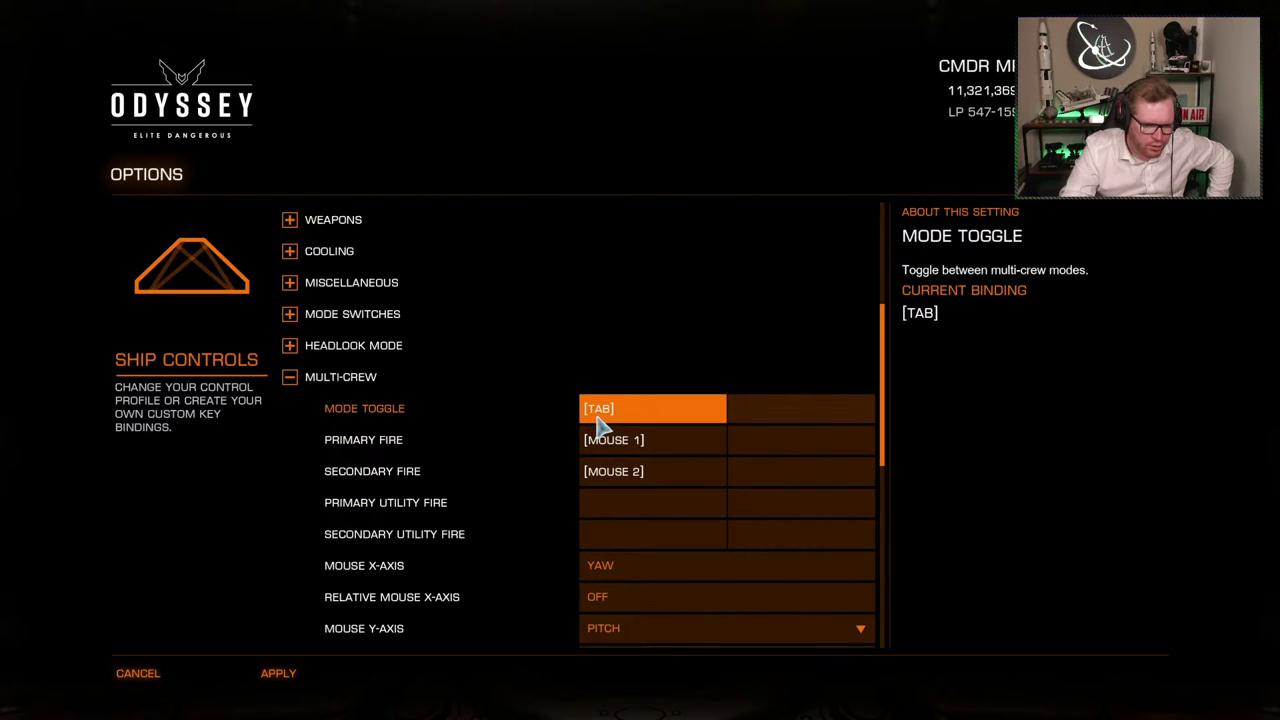
Try joystick bindings for multi-crew: JOY 28 for Mode Toggle, JOY 2 for Primary Fire and JOY 3 for Secondary Fire
left_click(620, 425)
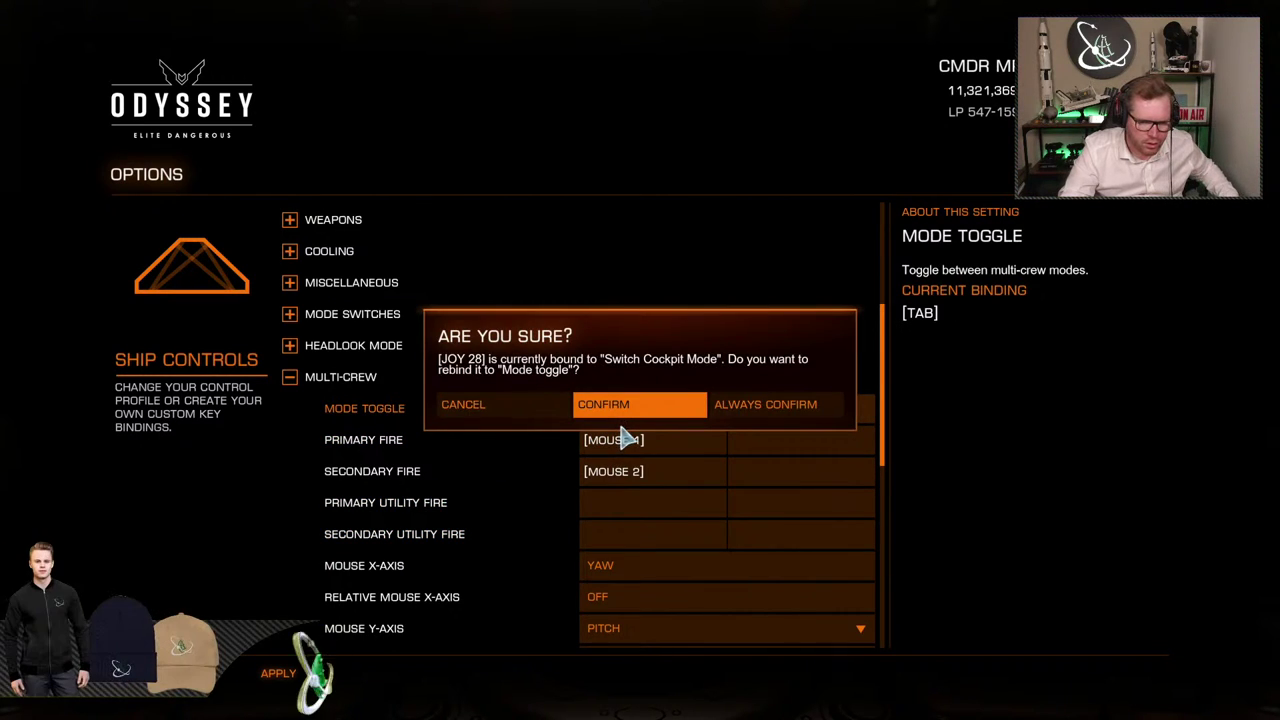
left_click(532, 426)
left_click(641, 447)
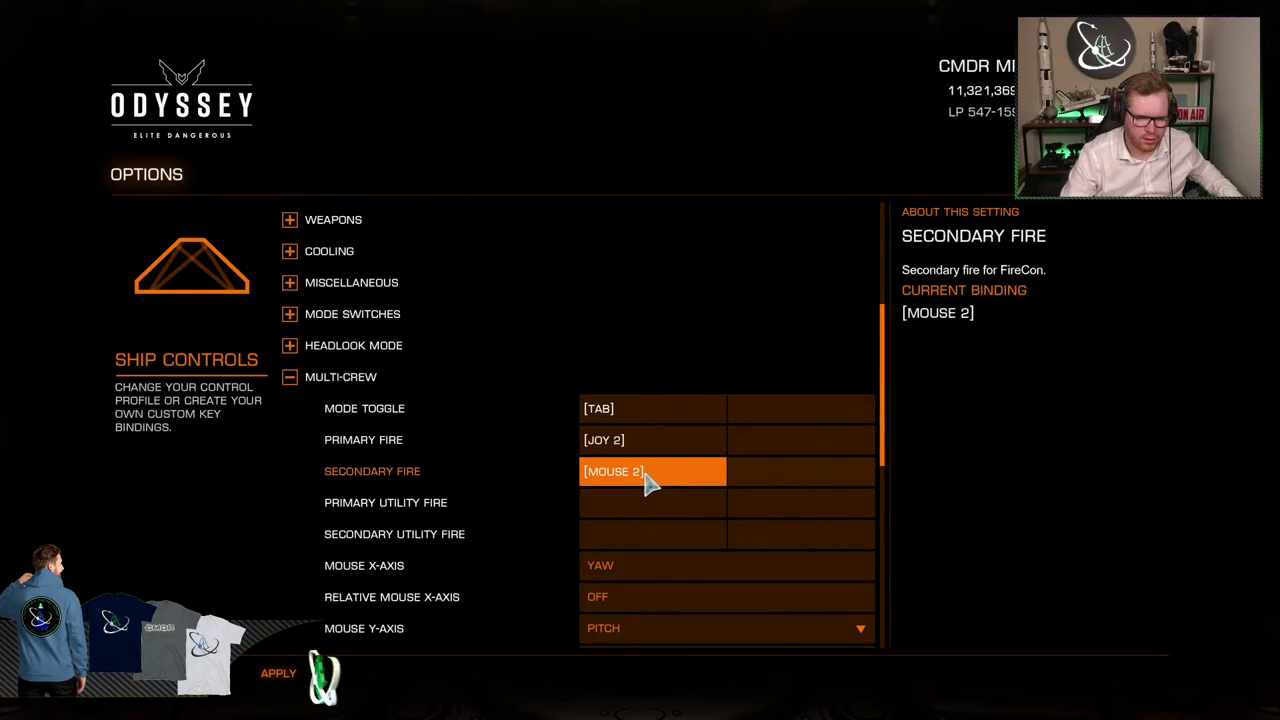
left_click(649, 482)
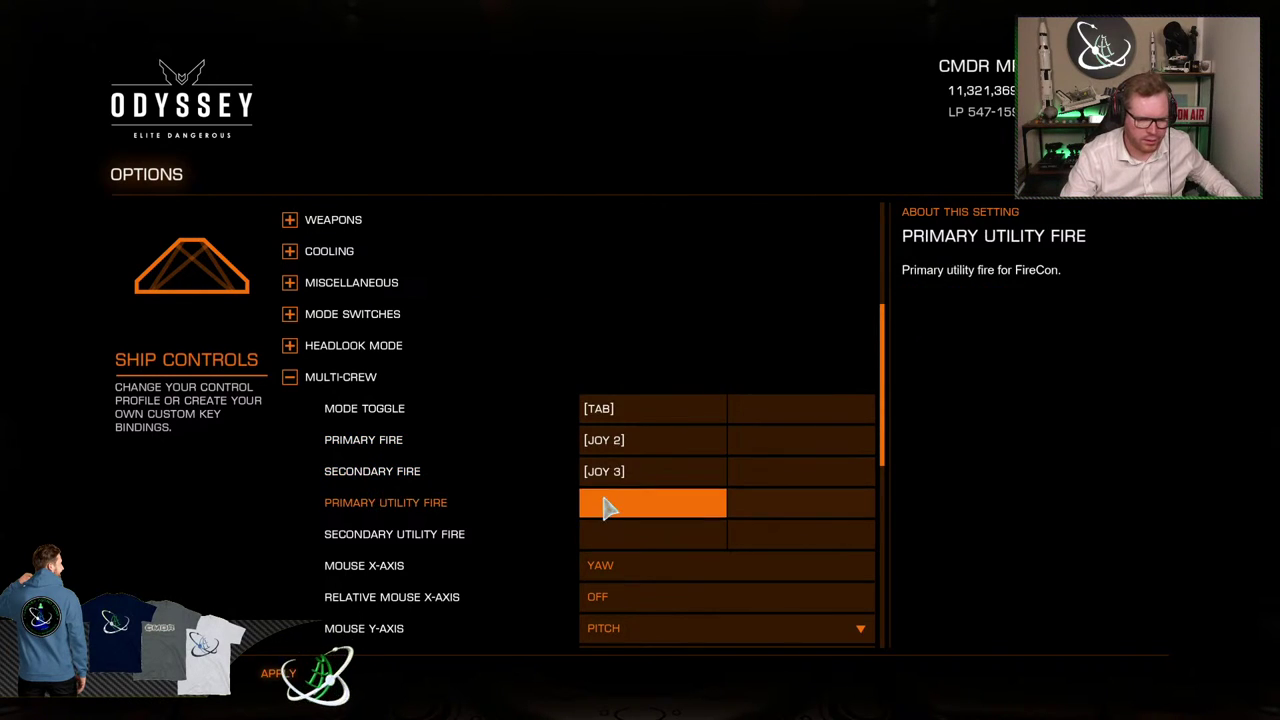
left_click(620, 450)
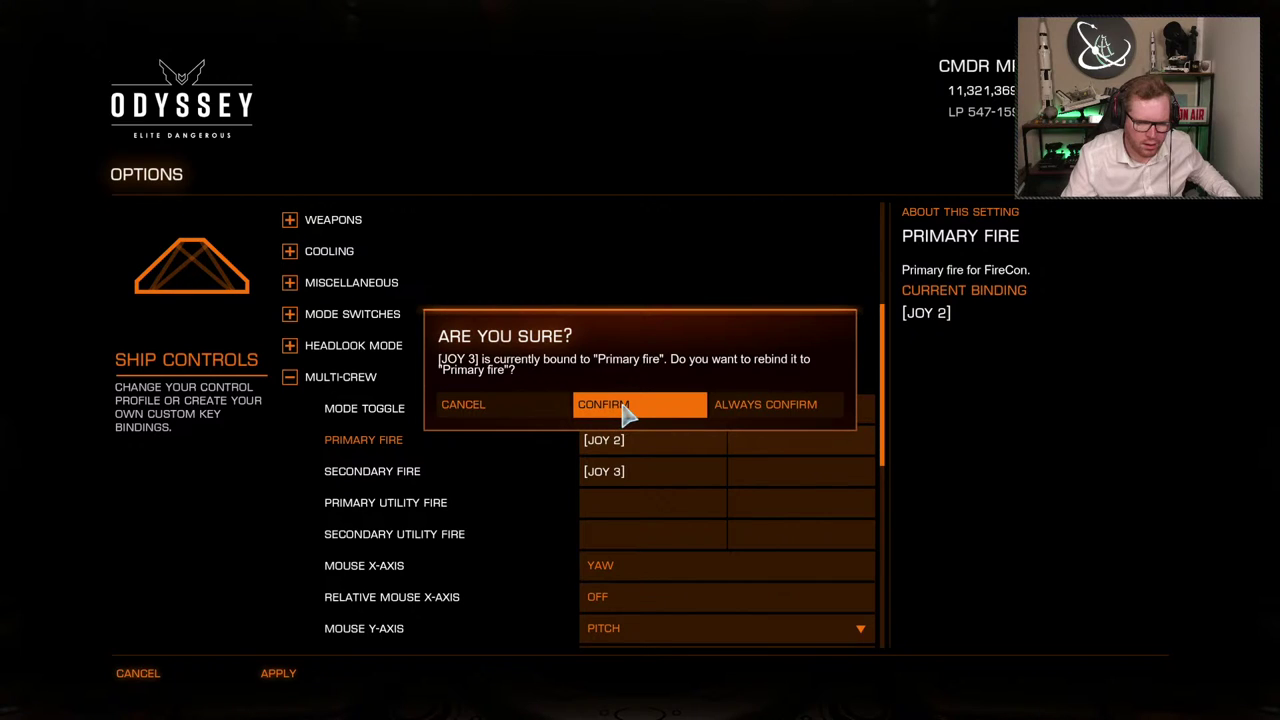
left_click(511, 404)
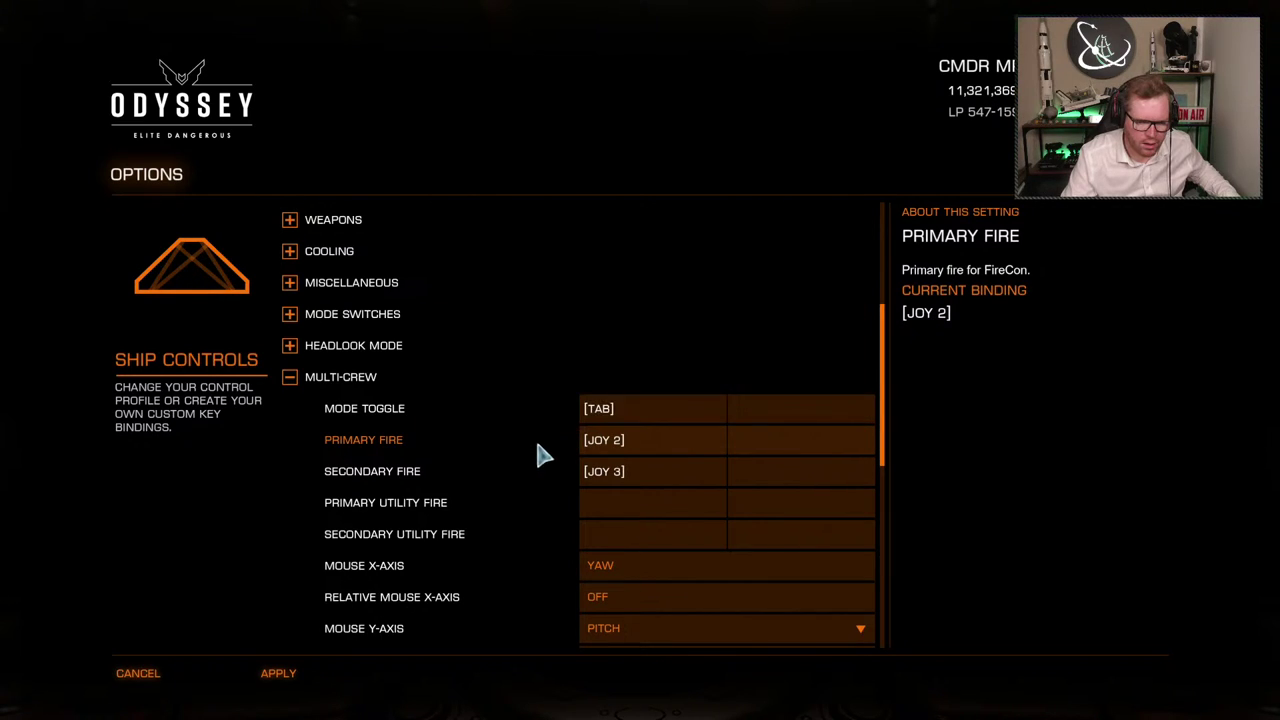
Clear the multi-crew Primary Fire and Secondary Fire bindings, and collapse the Multi-Crew section
left_click(616, 448)
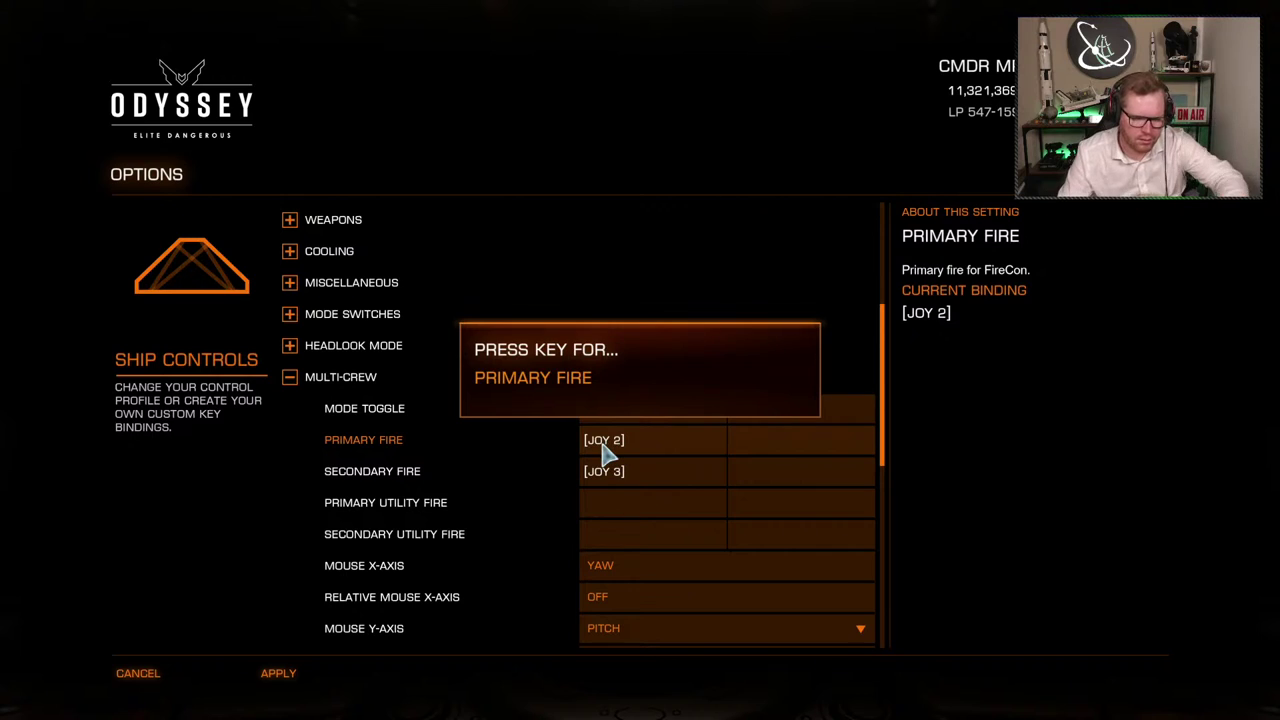
key("BackSpace")
left_click(608, 477)
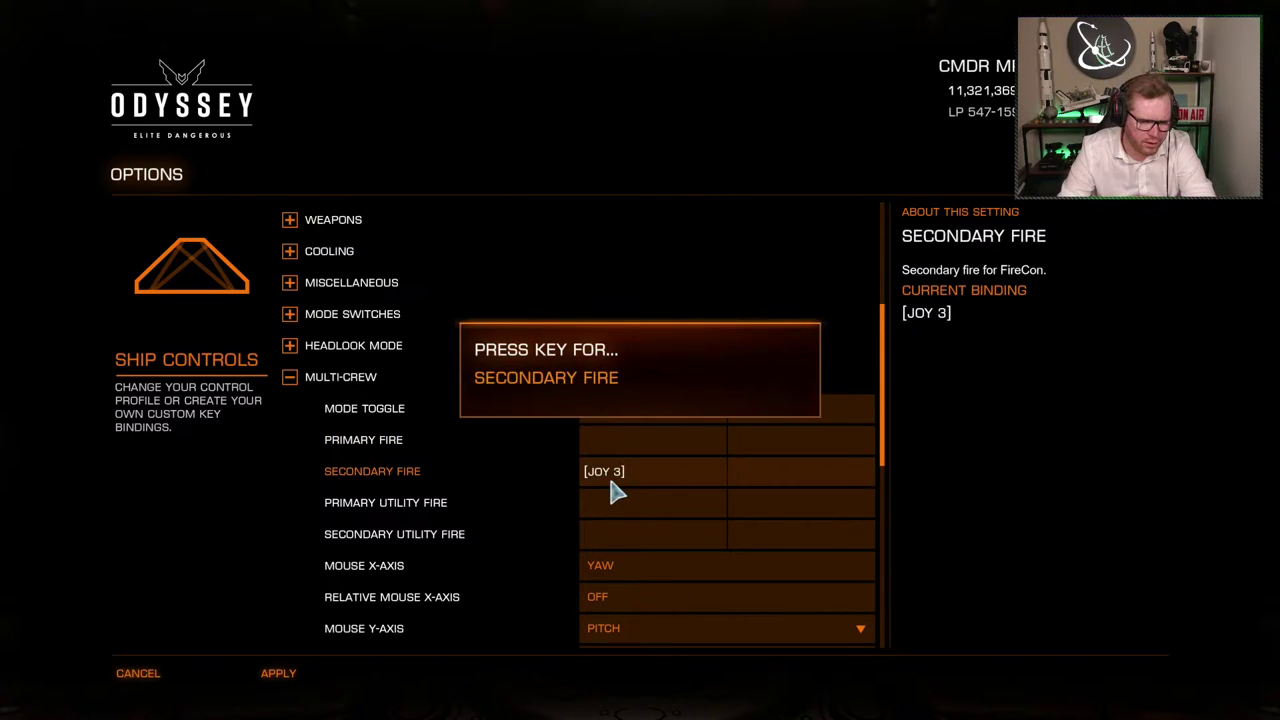
key("BackSpace")
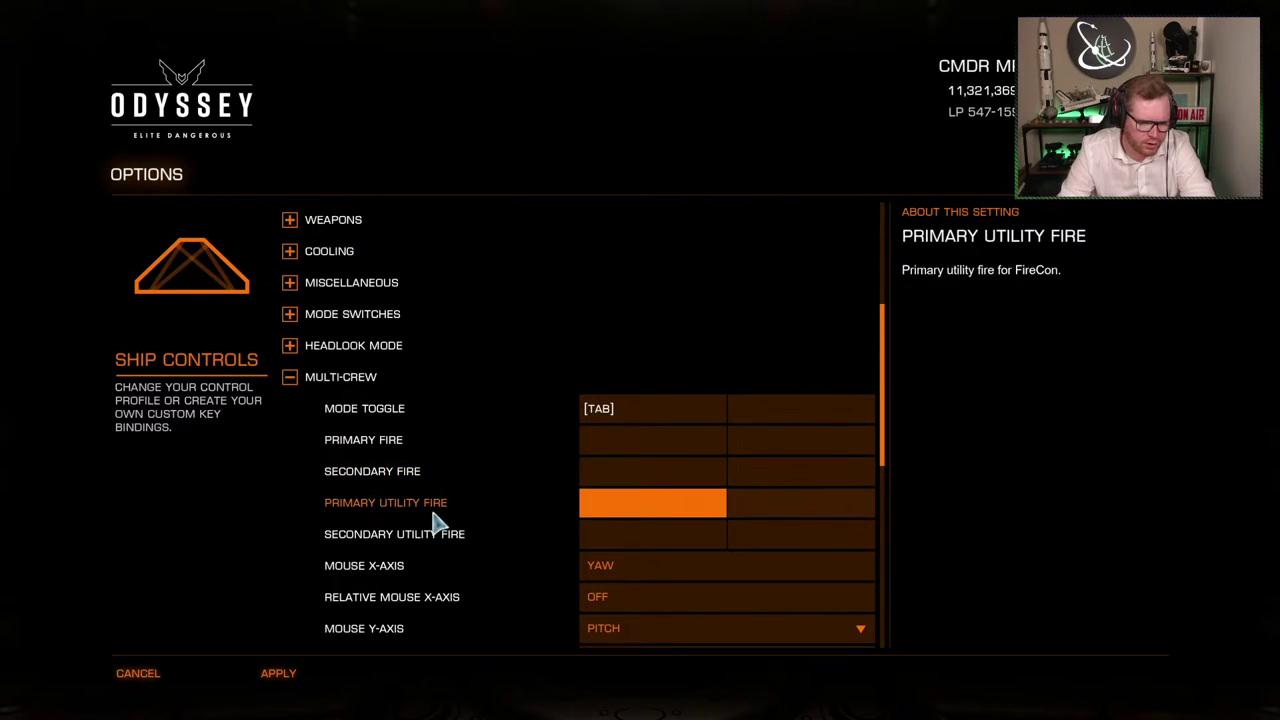
scroll(540, 543, "down", 2)
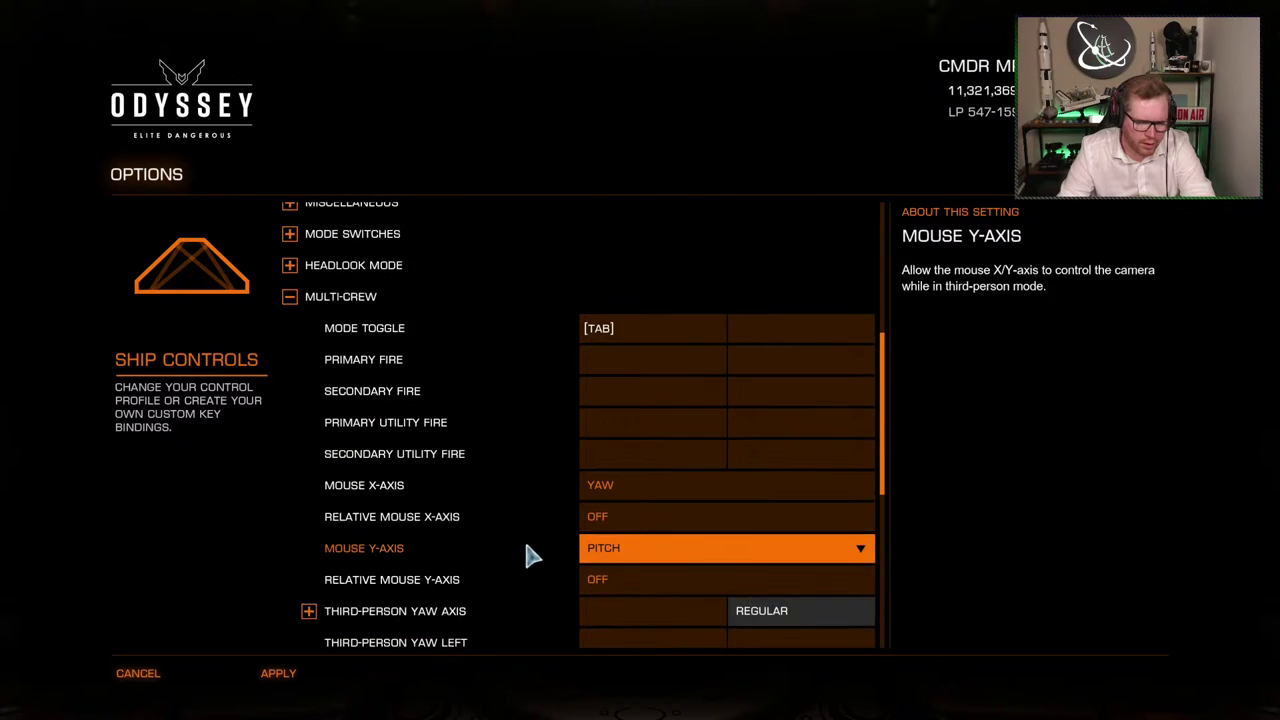
scroll(531, 557, "up", 2)
left_click(289, 377)
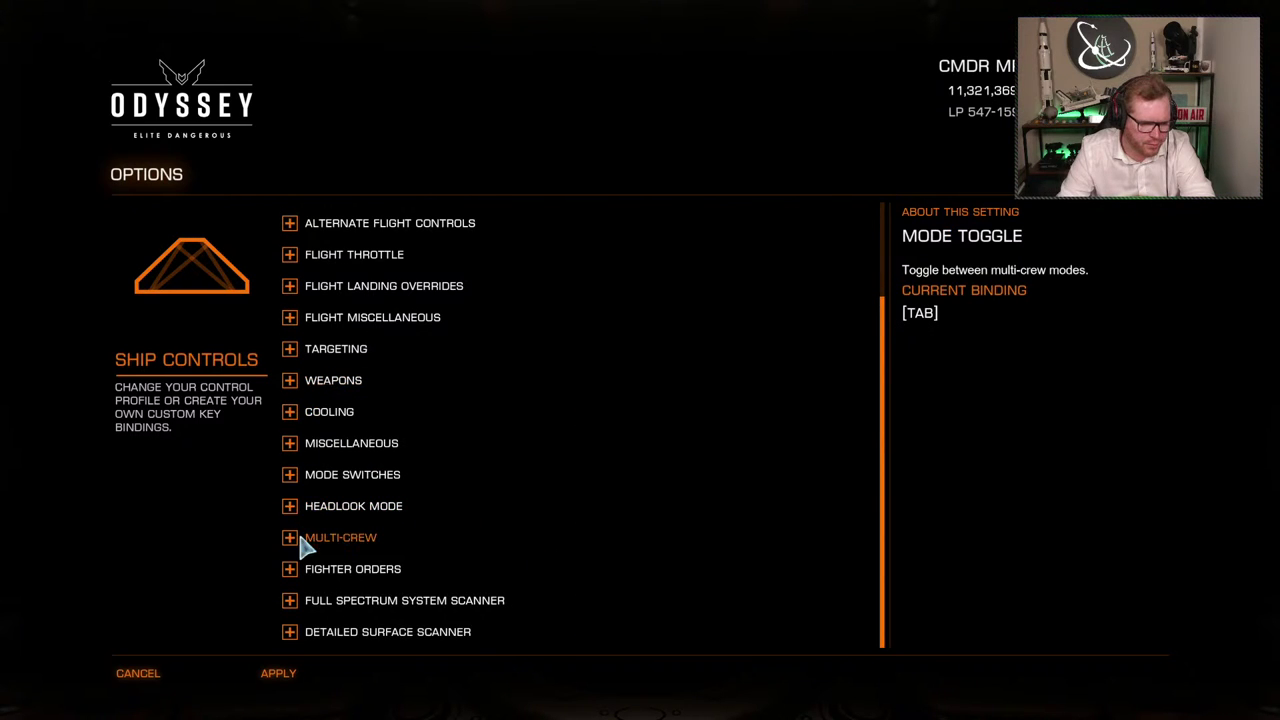
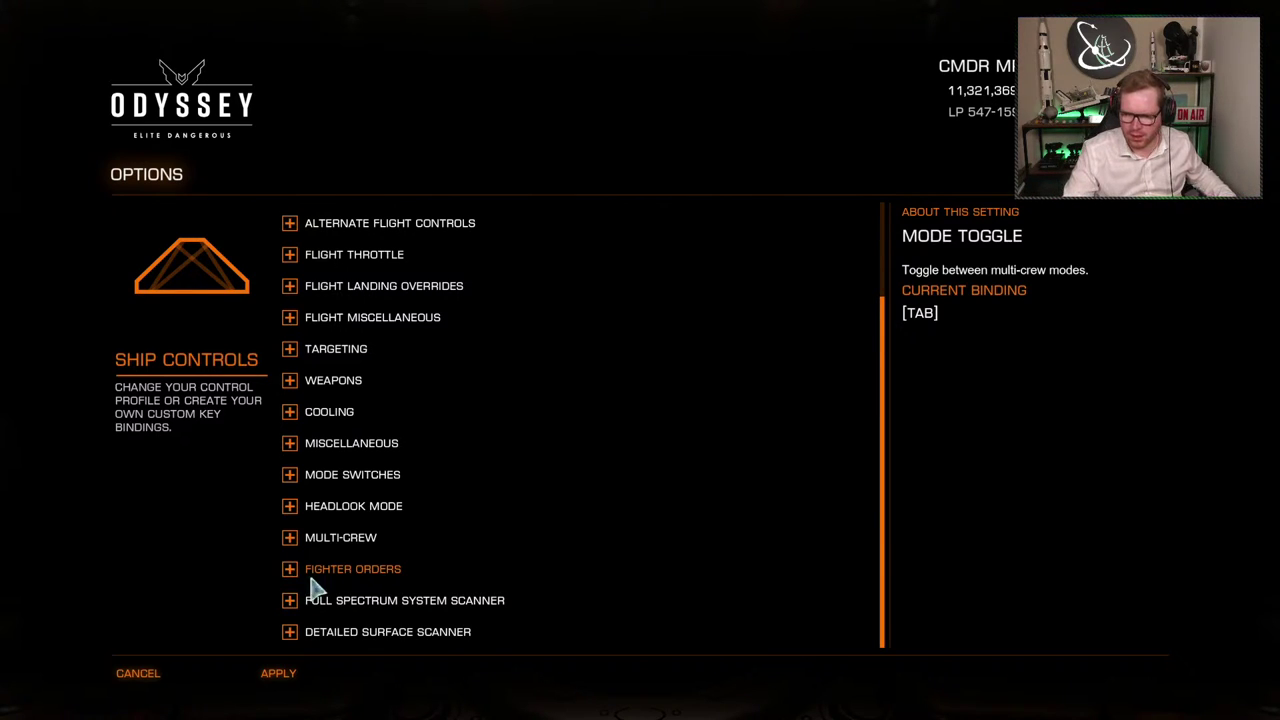
Expand Fighter Orders and bind Recall Fighter to JOY 26 and Attack Target to JOY 24
left_click(288, 576)
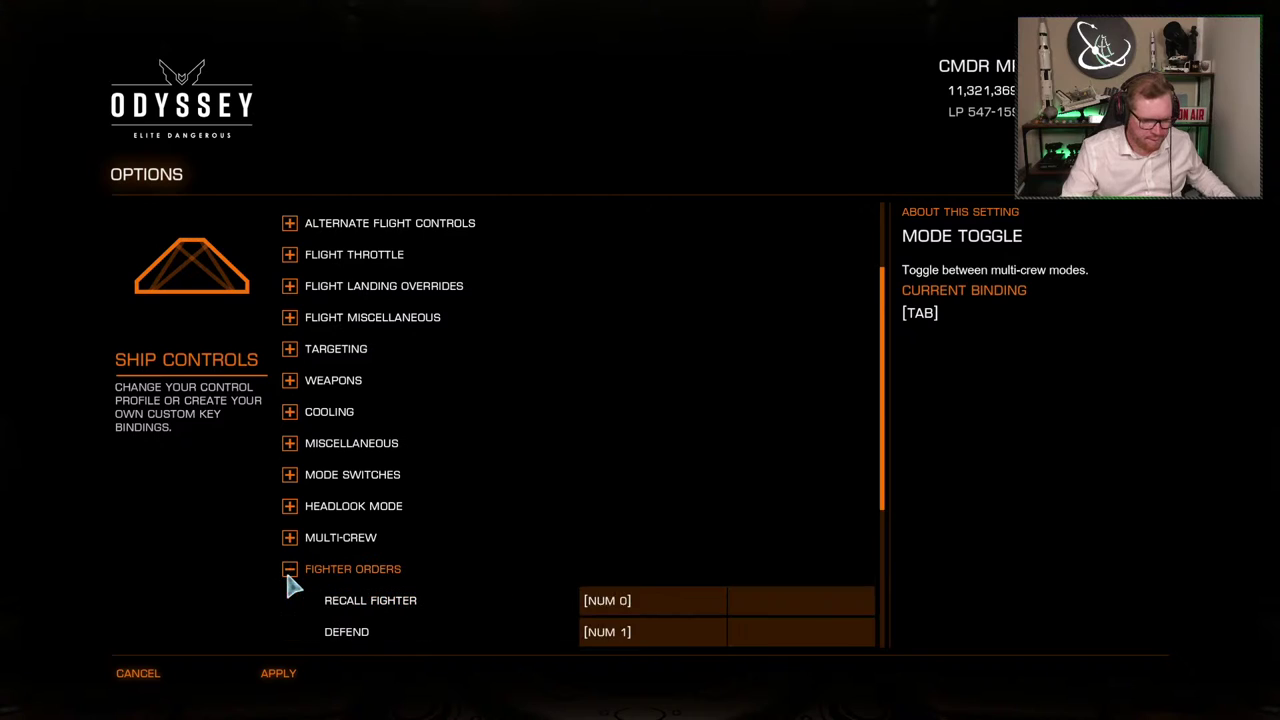
scroll(431, 573, "down", 3)
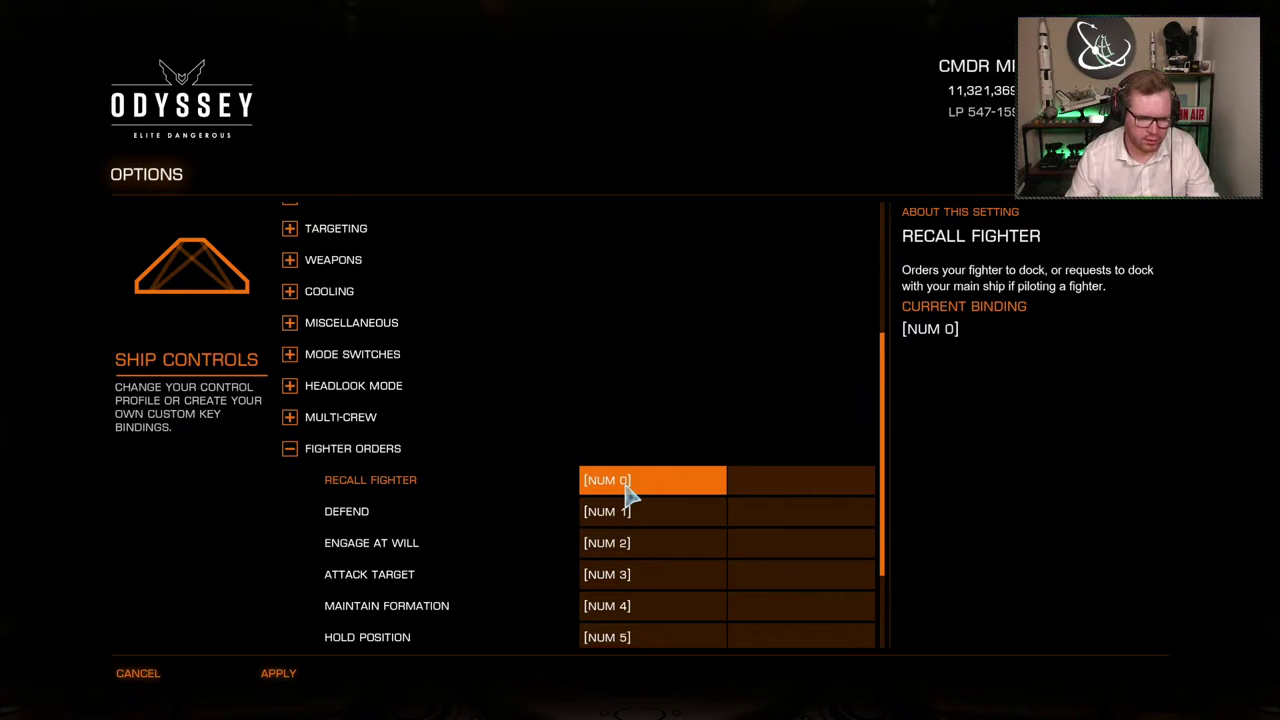
left_click(630, 492)
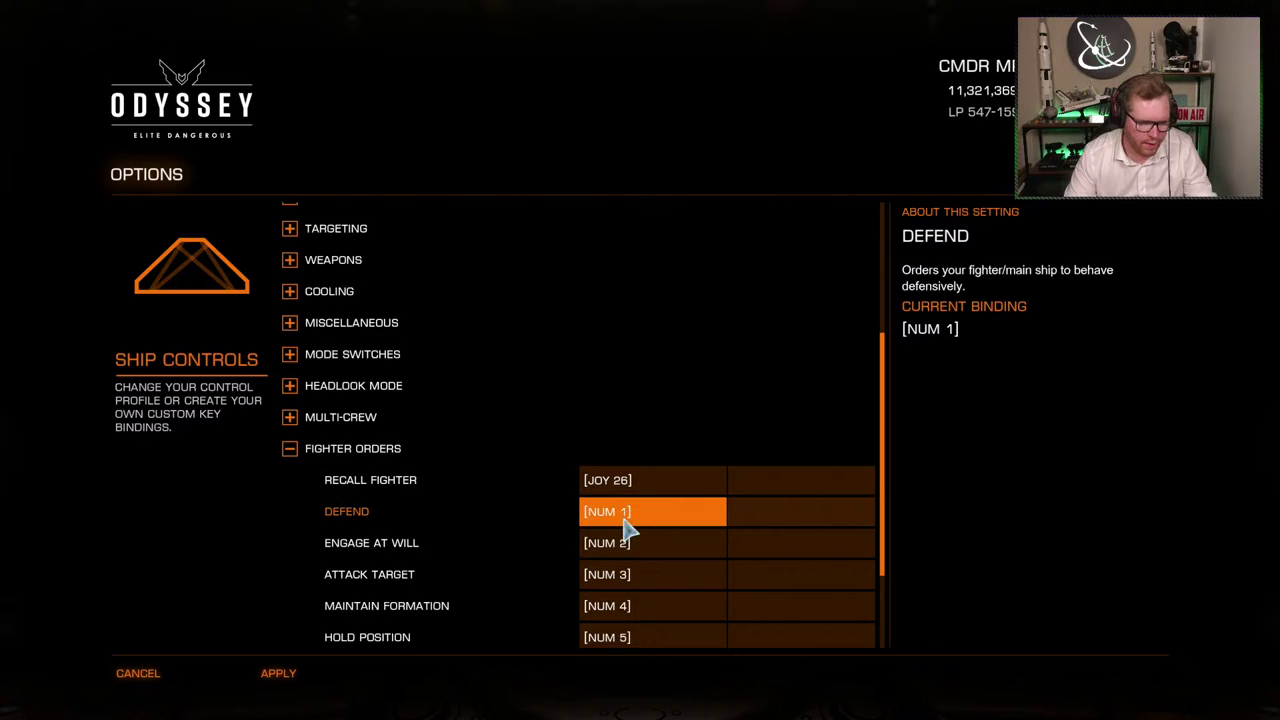
left_click(624, 575)
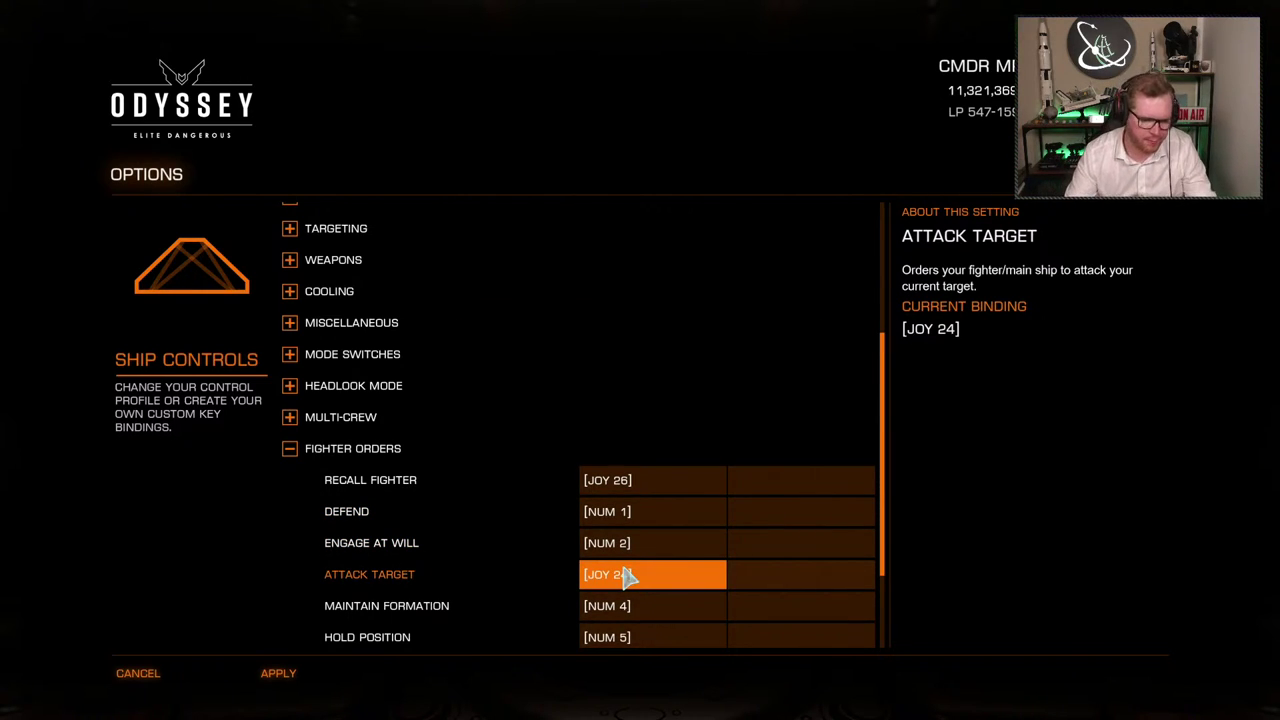
Bind the Follow Me fighter order to JOY 27
scroll(625, 575, "down", 1)
scroll(629, 600, "down", 1)
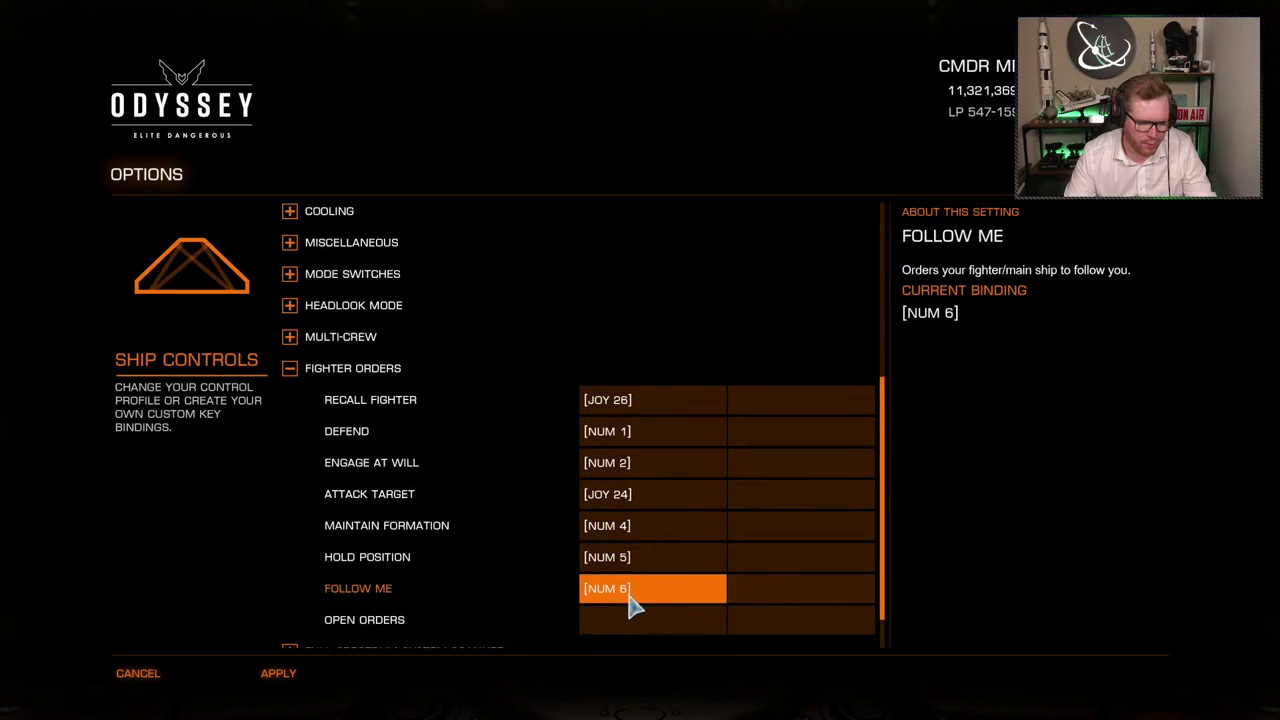
left_click(632, 594)
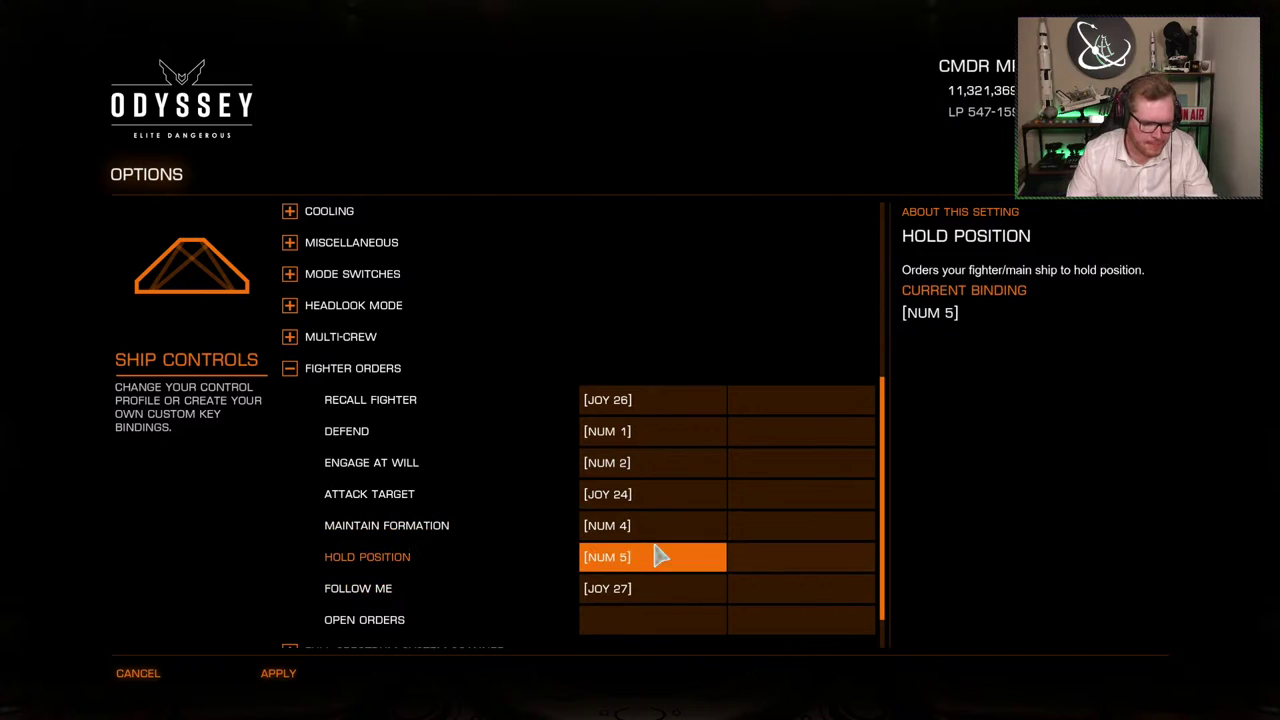
Bind the Hold Position fighter order to JOY 23, cancelling any rebind that would take JOY 27 from Follow Me
left_click(652, 563)
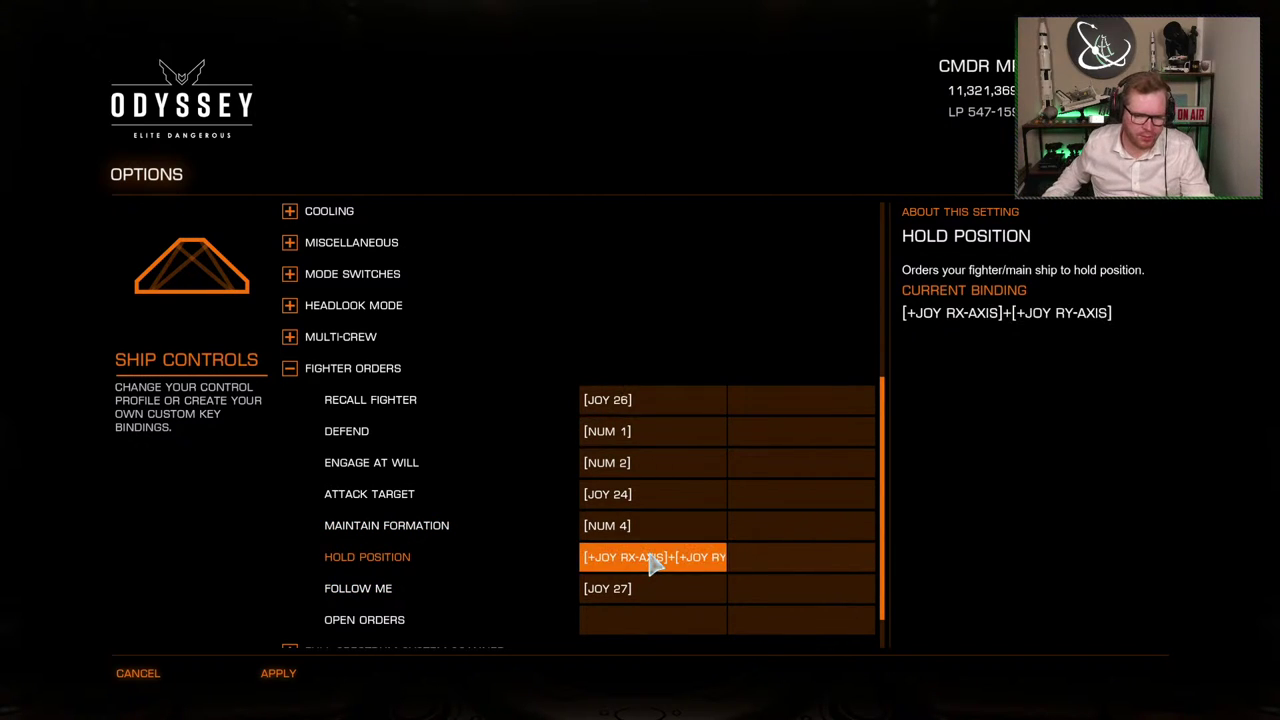
left_click(652, 563)
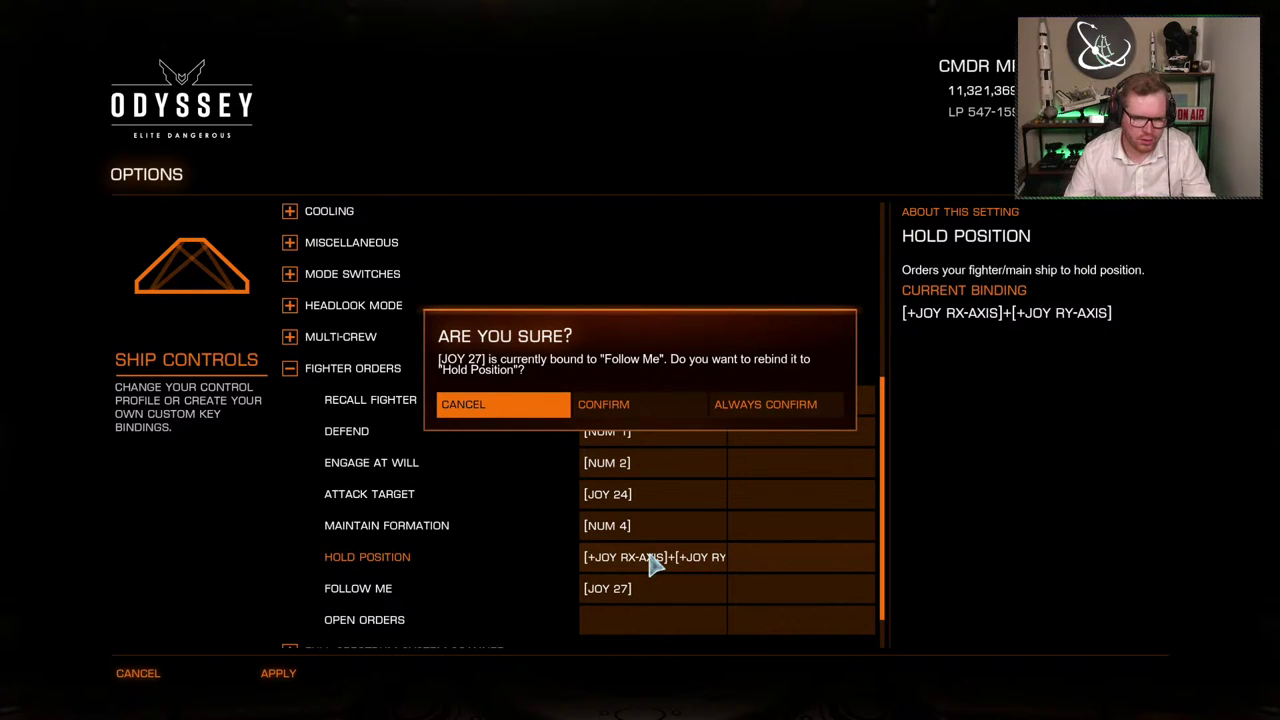
left_click(545, 408)
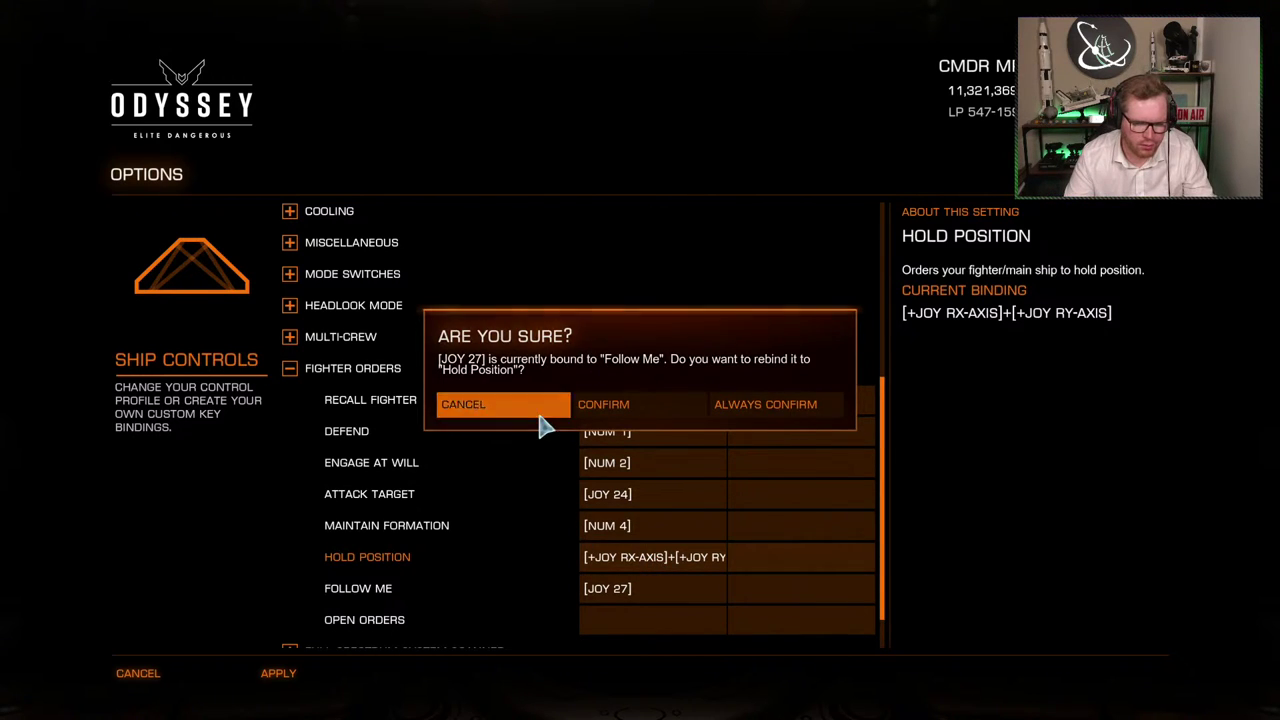
left_click(632, 568)
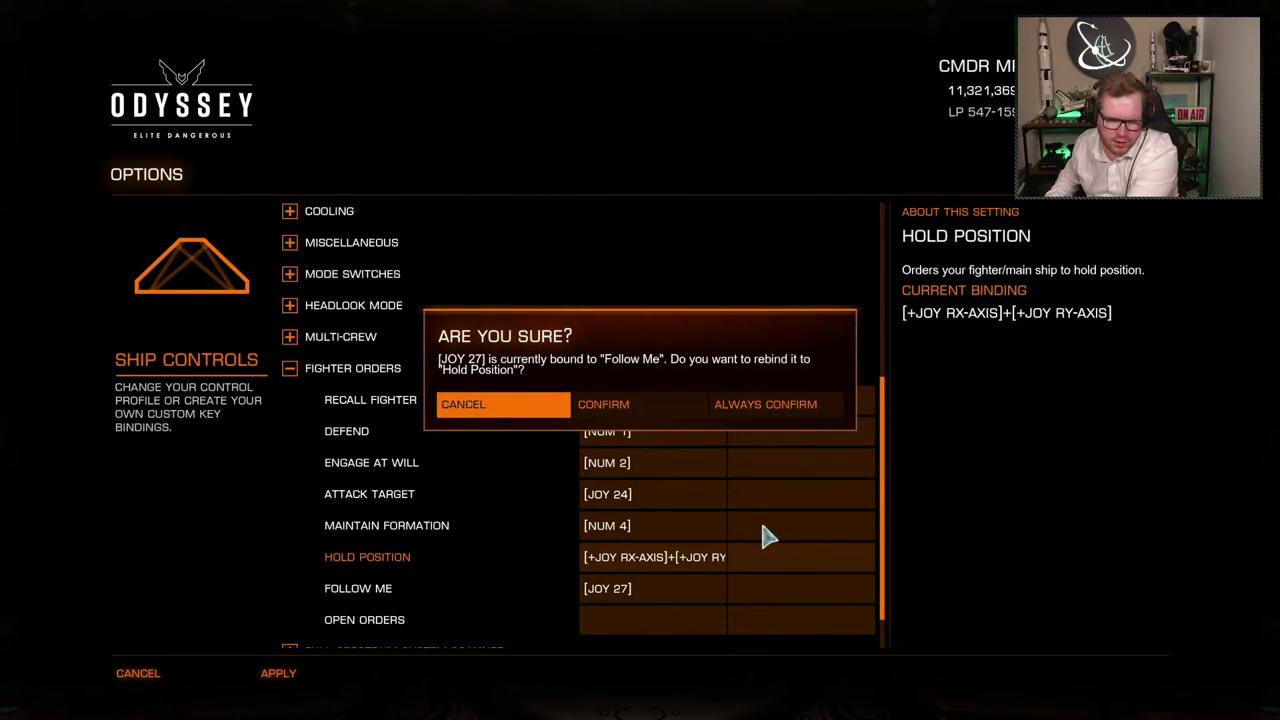
left_click(533, 408)
left_click(645, 568)
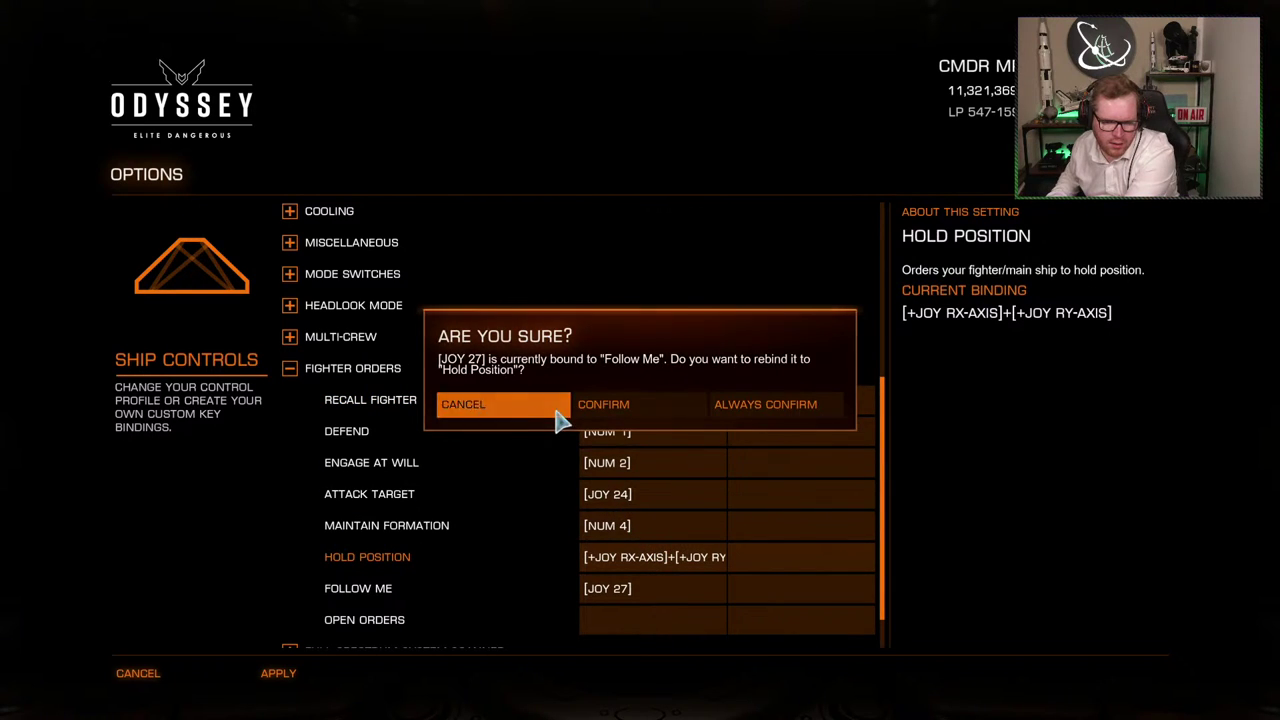
left_click(556, 410)
left_click(663, 568)
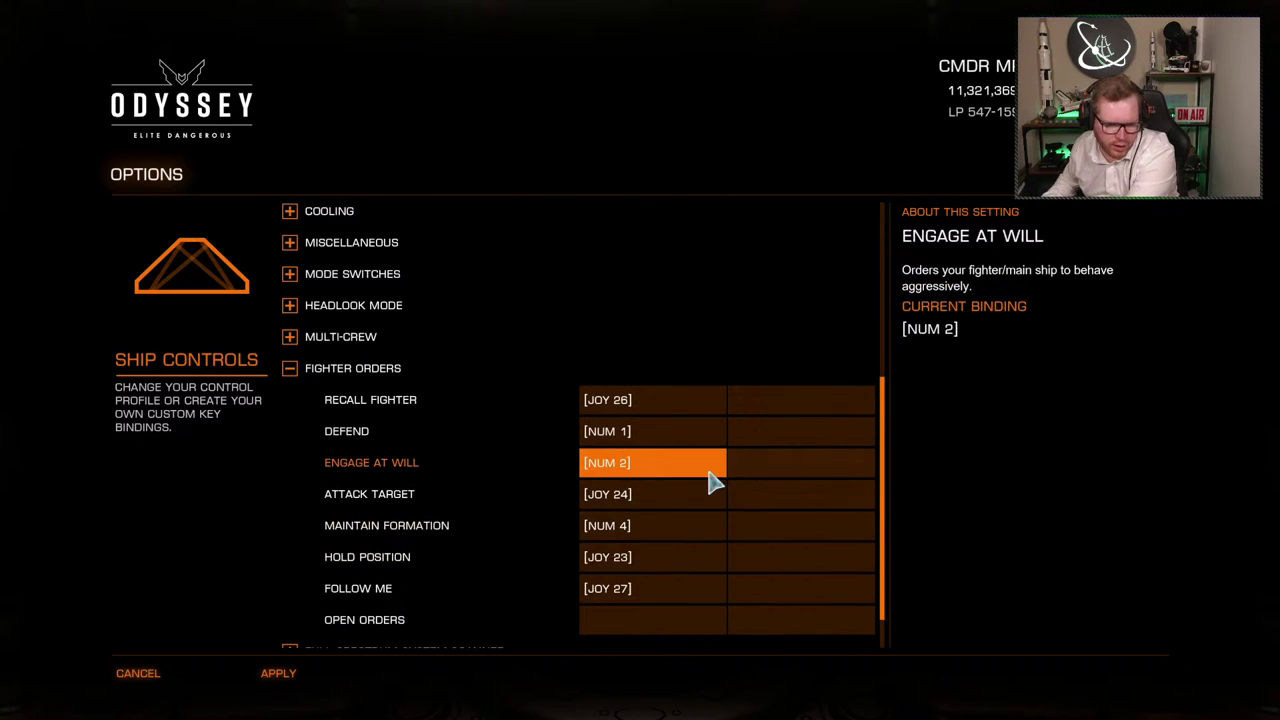
Bind the Engage at Will fighter order to JOY 25 and clear the Defend and Maintain Formation bindings
left_click(653, 478)
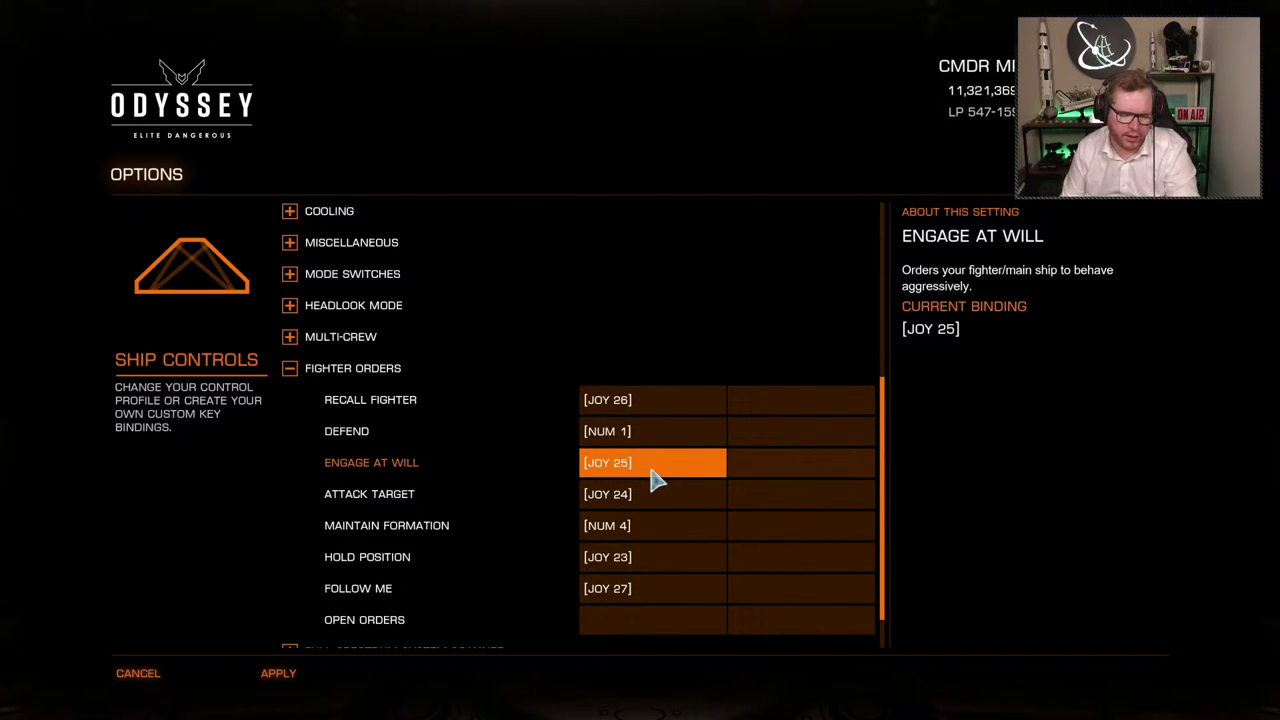
left_click(651, 444)
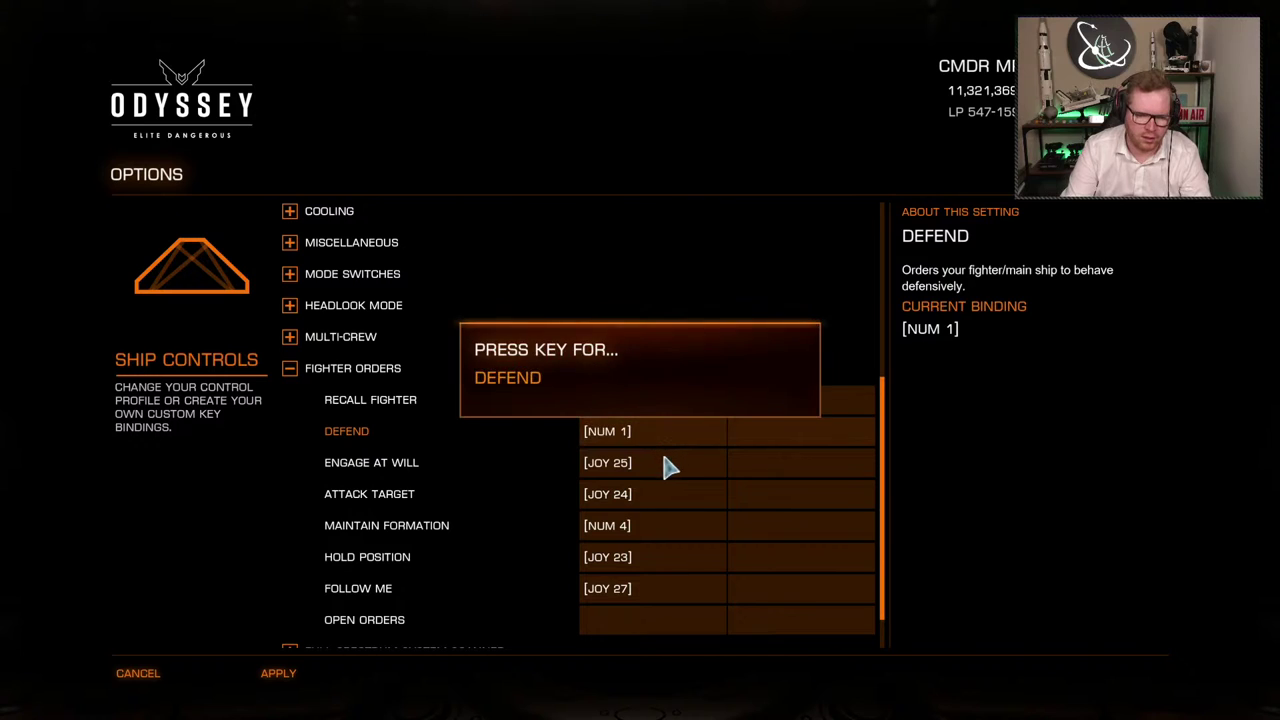
key("Escape")
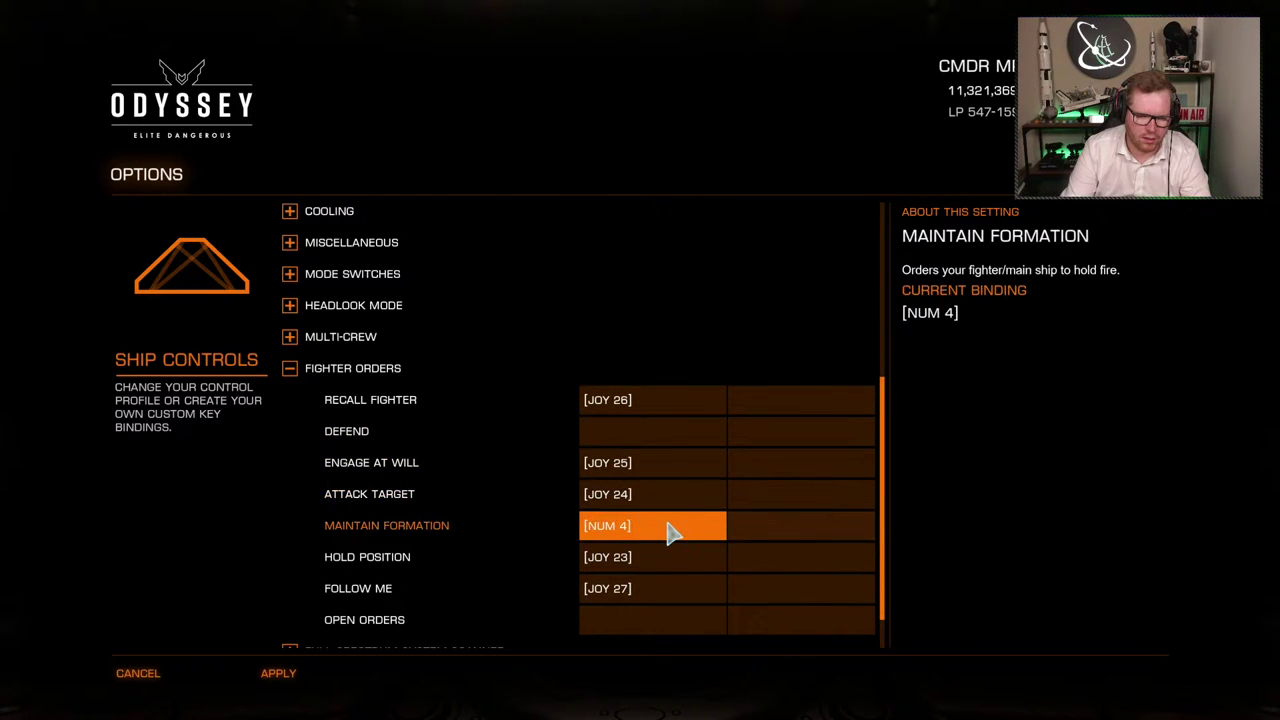
left_click(672, 535)
key("BackSpace")
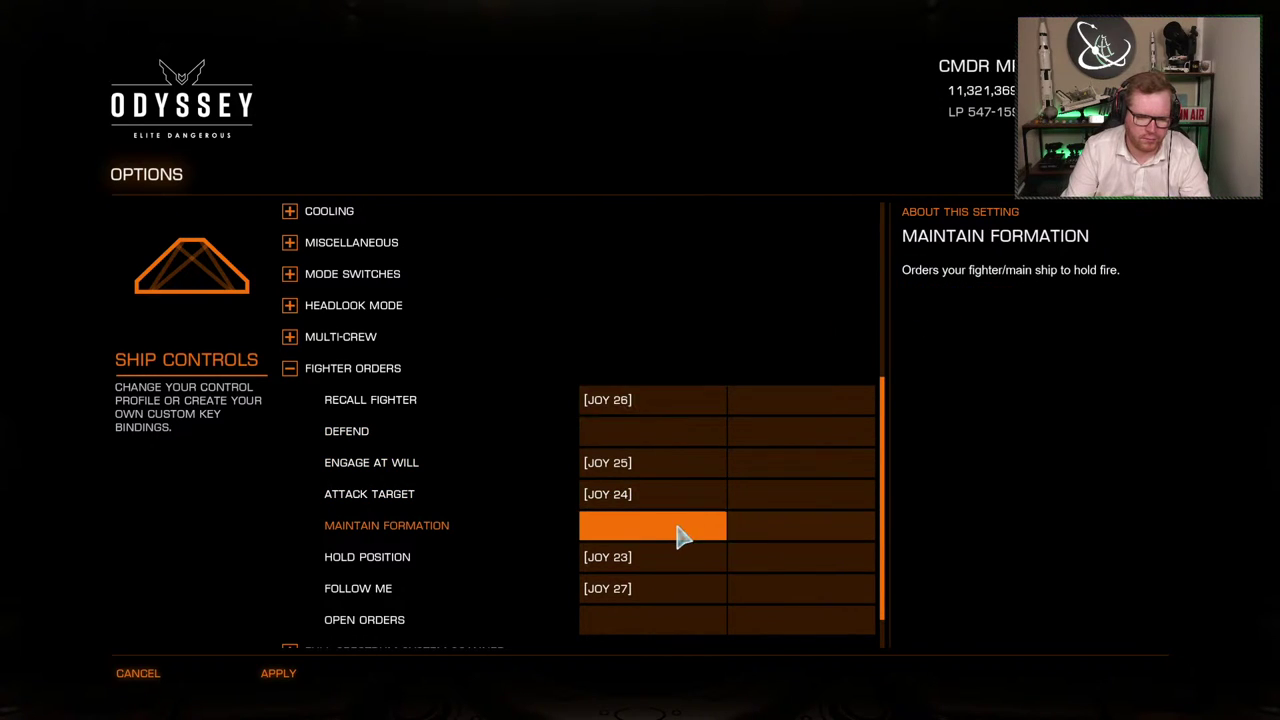
Collapse the Fighter Orders section and expand the Full Spectrum System Scanner section
scroll(678, 541, "down", 1)
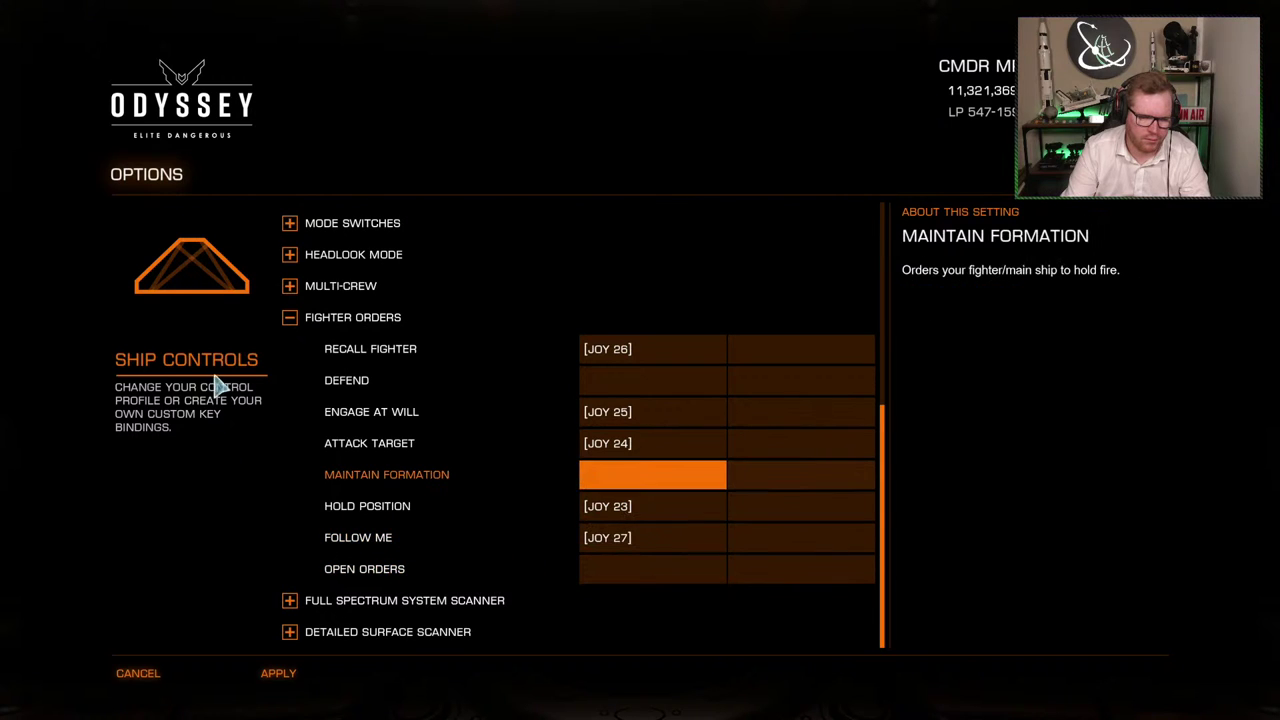
left_click(286, 319)
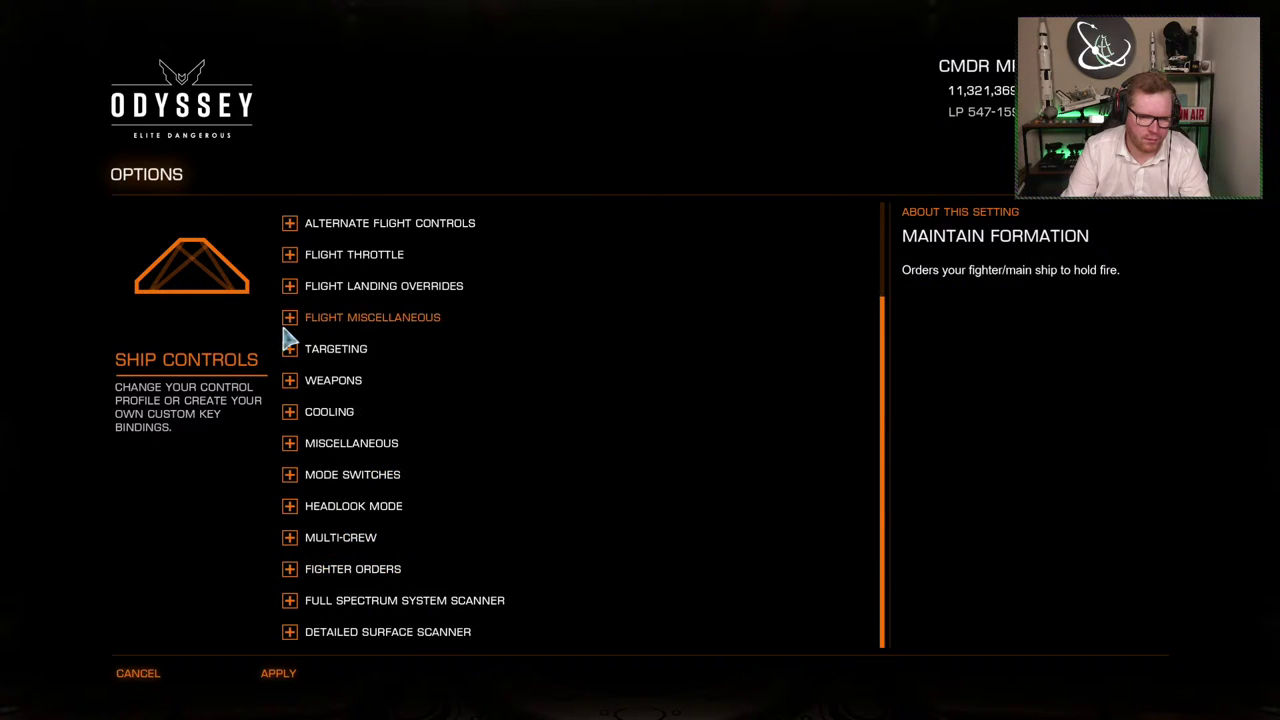
left_click(290, 600)
scroll(495, 550, "down", 6)
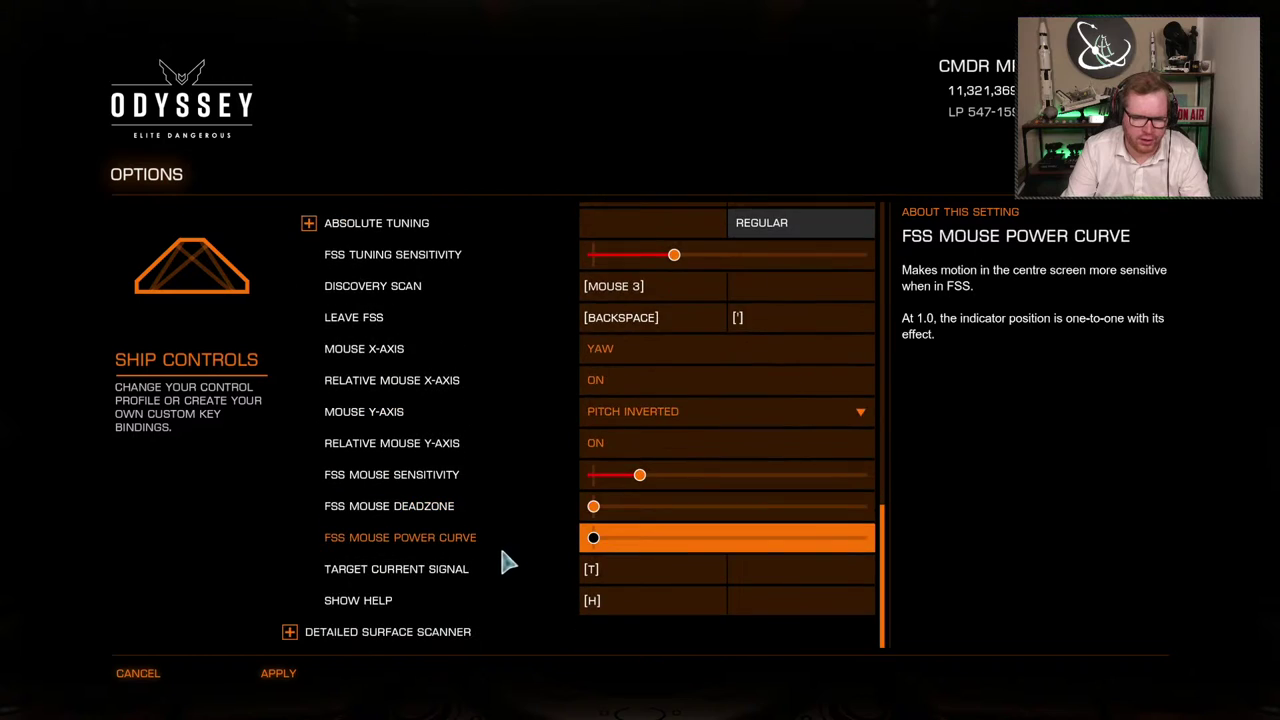
scroll(500, 545, "up", 6)
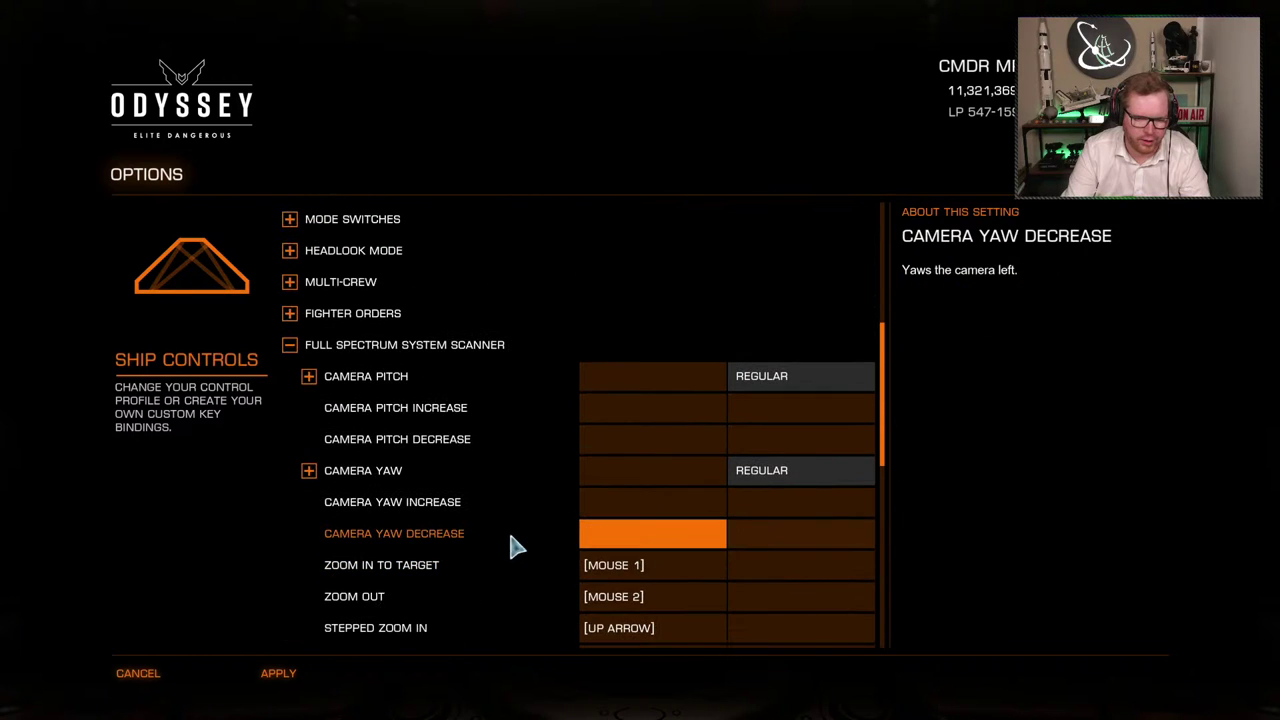
Bind the system scanner's Camera Pitch to the JOY Y-axis and Camera Yaw to the JOY X-axis
left_click(630, 378)
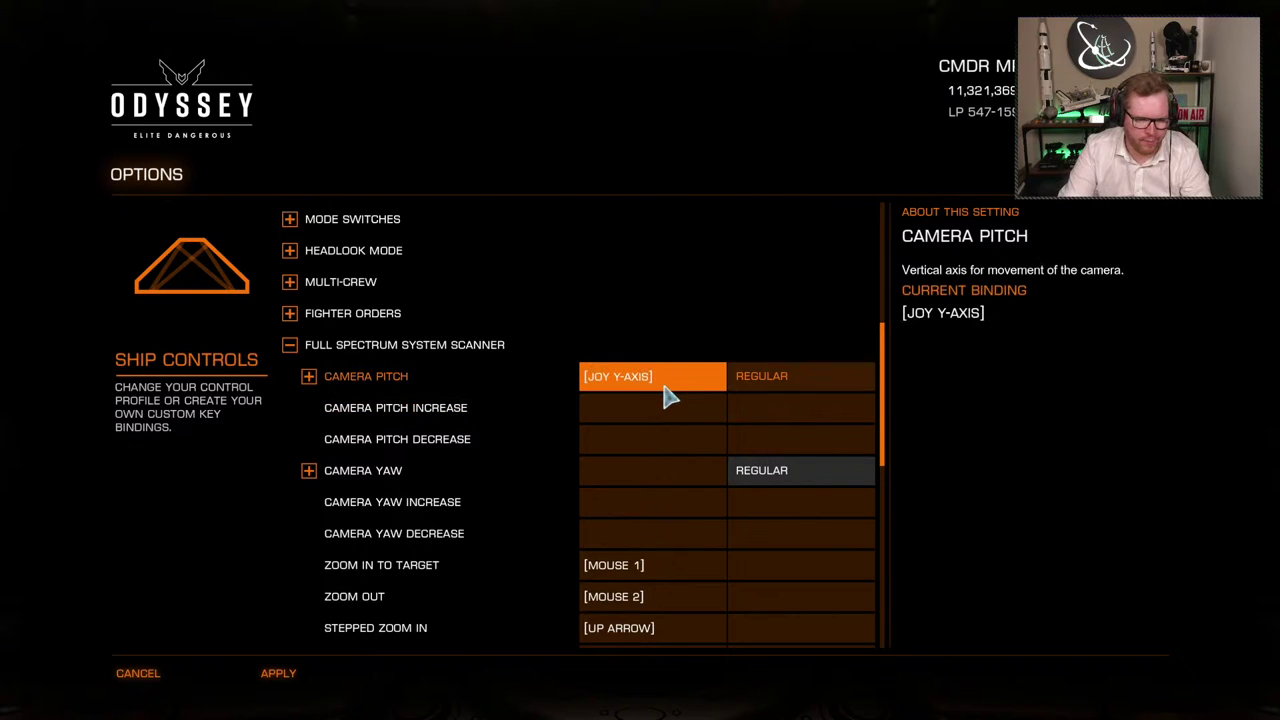
left_click(667, 391)
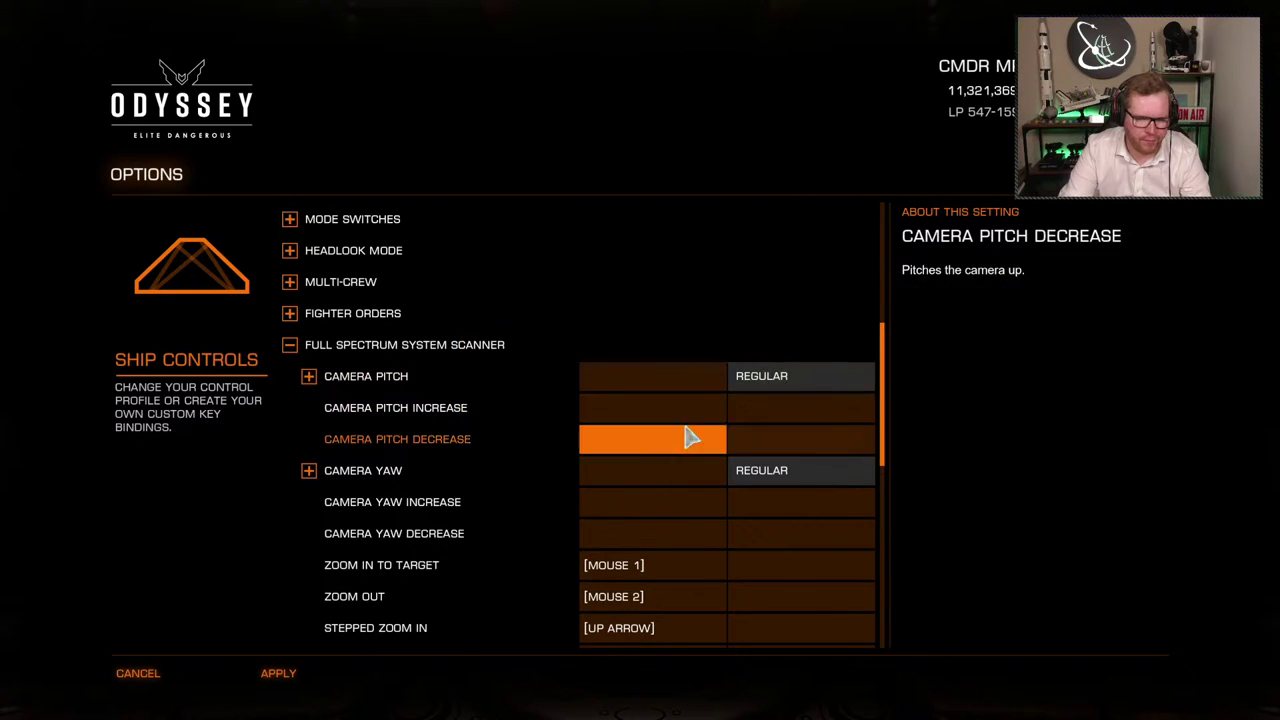
left_click(647, 390)
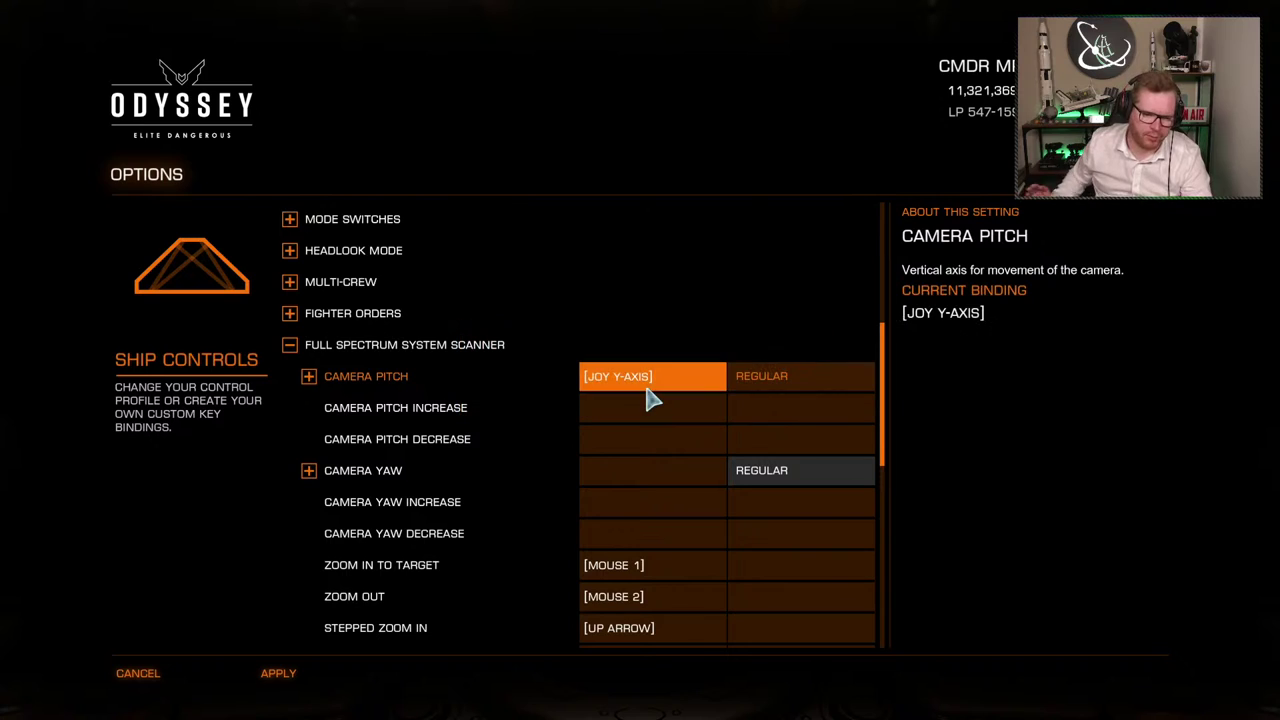
left_click(643, 476)
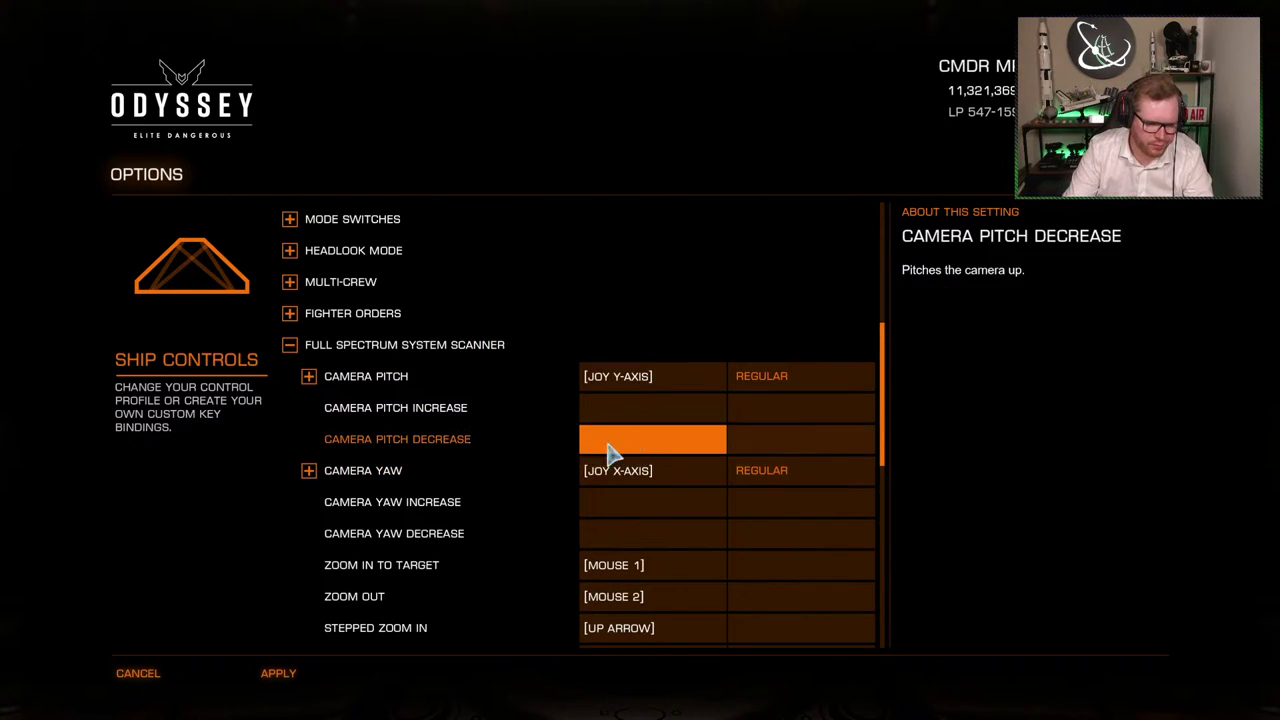
Bind the system scanner's Zoom In to Target to JOY 13 and Zoom Out to JOY 7
scroll(609, 491, "down", 1)
left_click(638, 494)
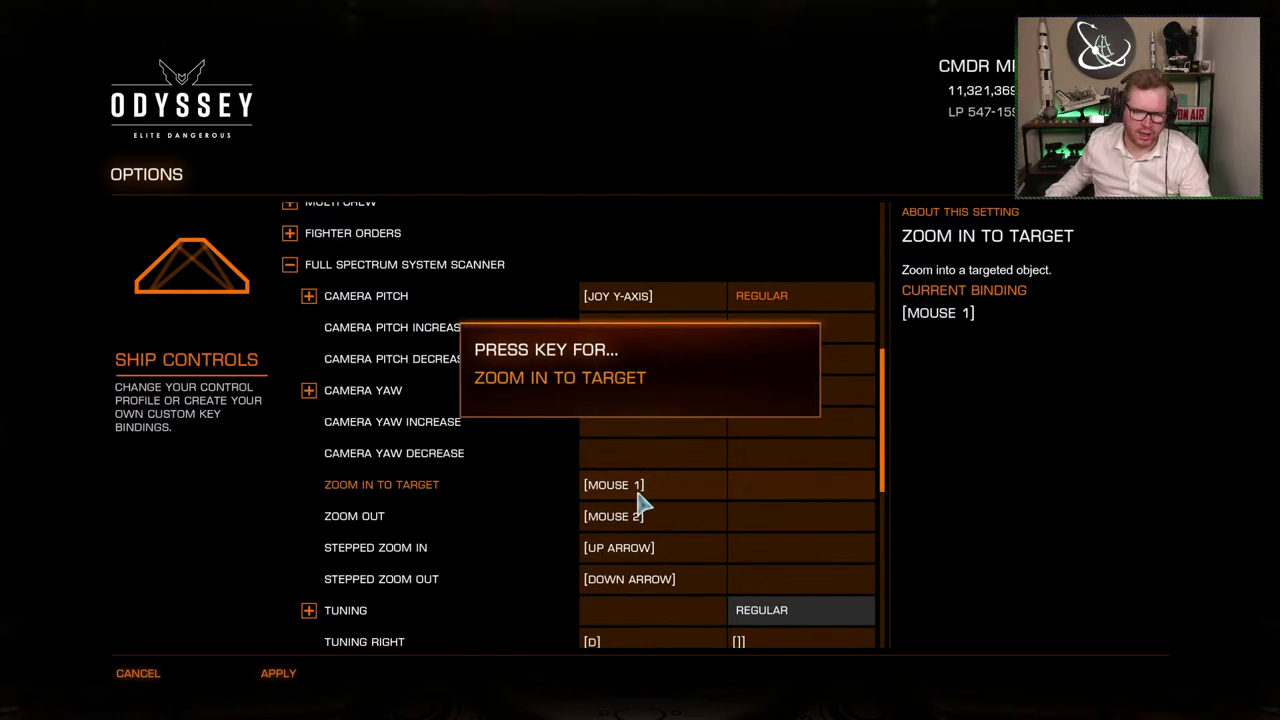
left_click(630, 515)
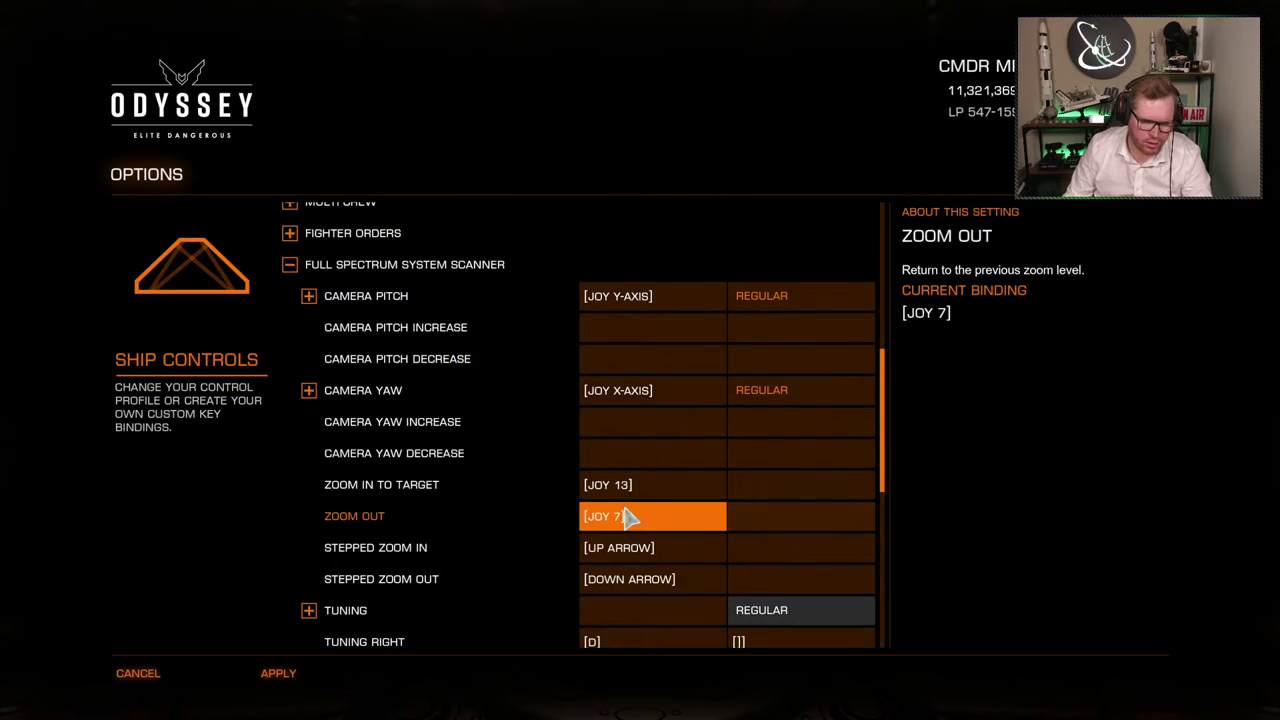
Try binding the system scanner's Tuning axis to the JOY V-axis, and clear that binding
scroll(600, 520, "down", 2)
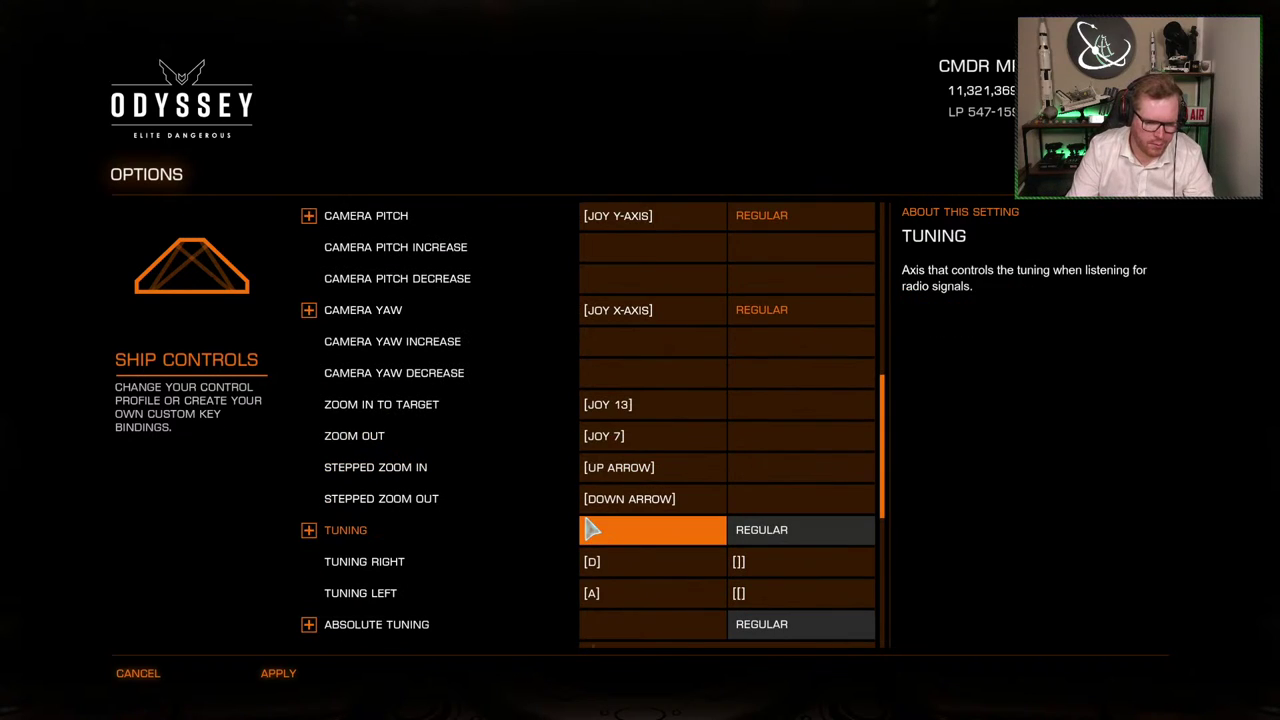
left_click(640, 538)
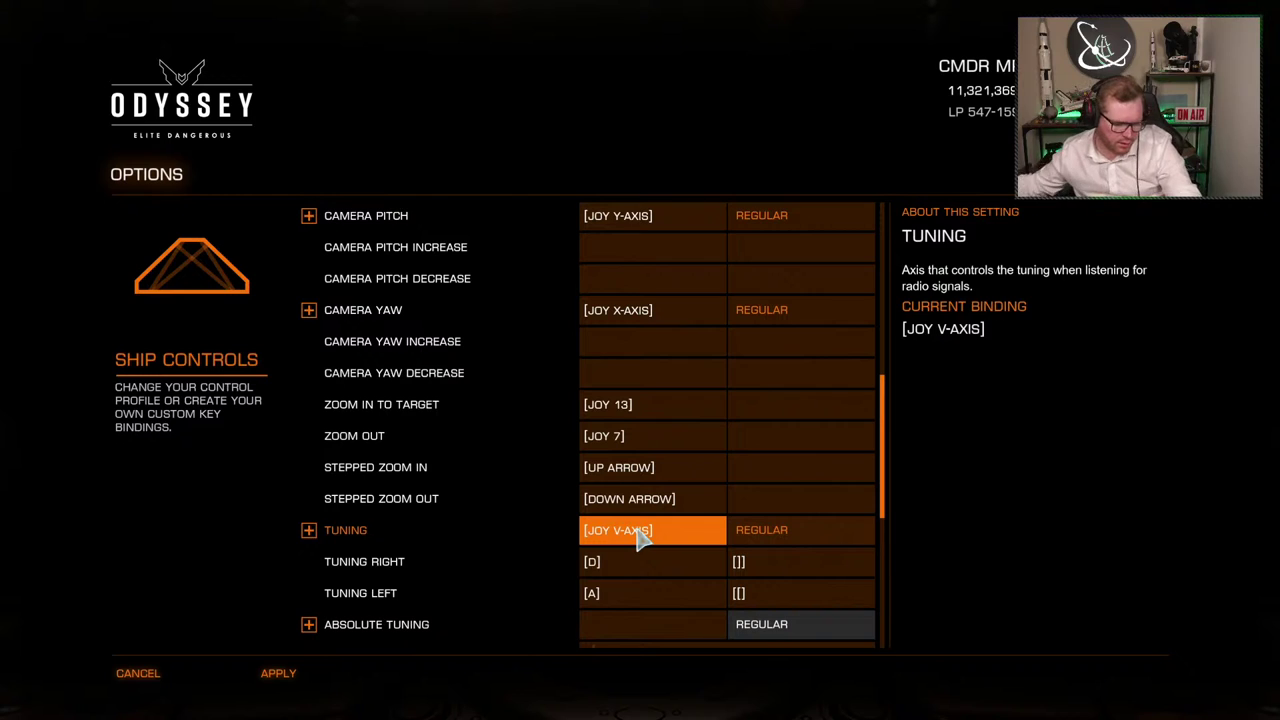
scroll(470, 530, "down", 1)
scroll(475, 522, "down", 2)
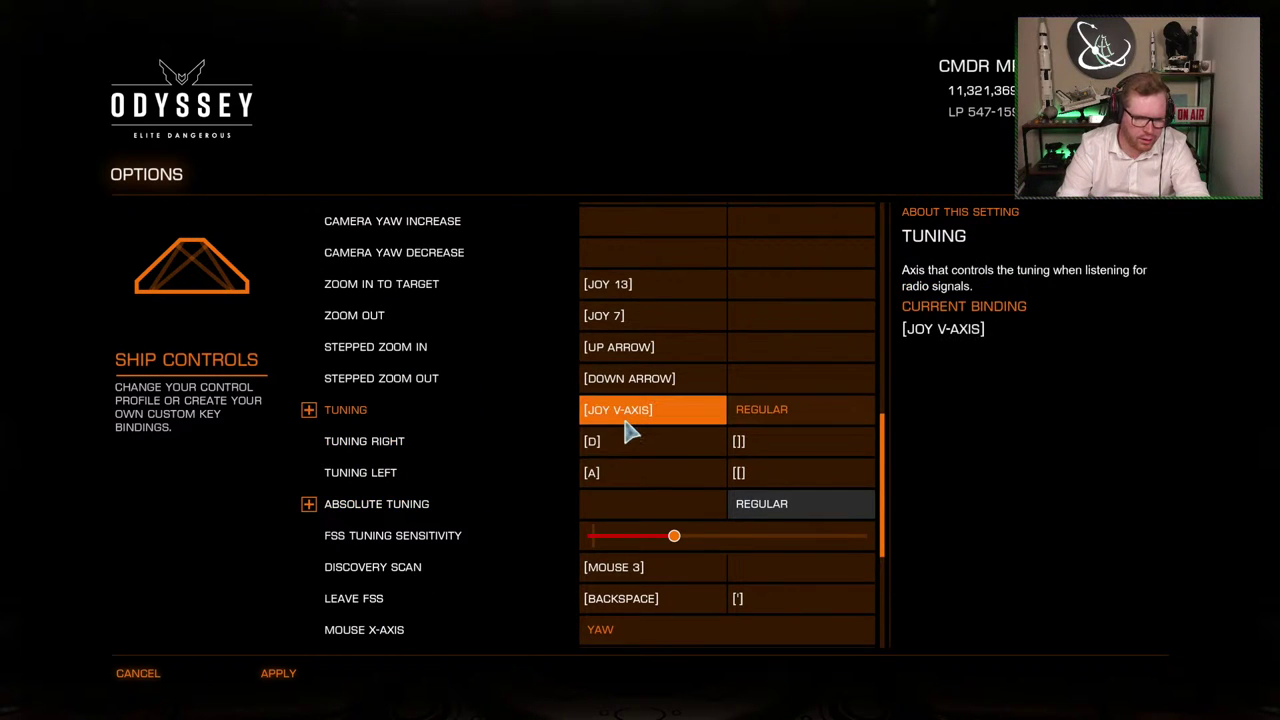
left_click(621, 428)
key("Escape")
Clear the primary bindings of Tuning Right, Tuning Left, Stepped Zoom In and Stepped Zoom Out
left_click(609, 440)
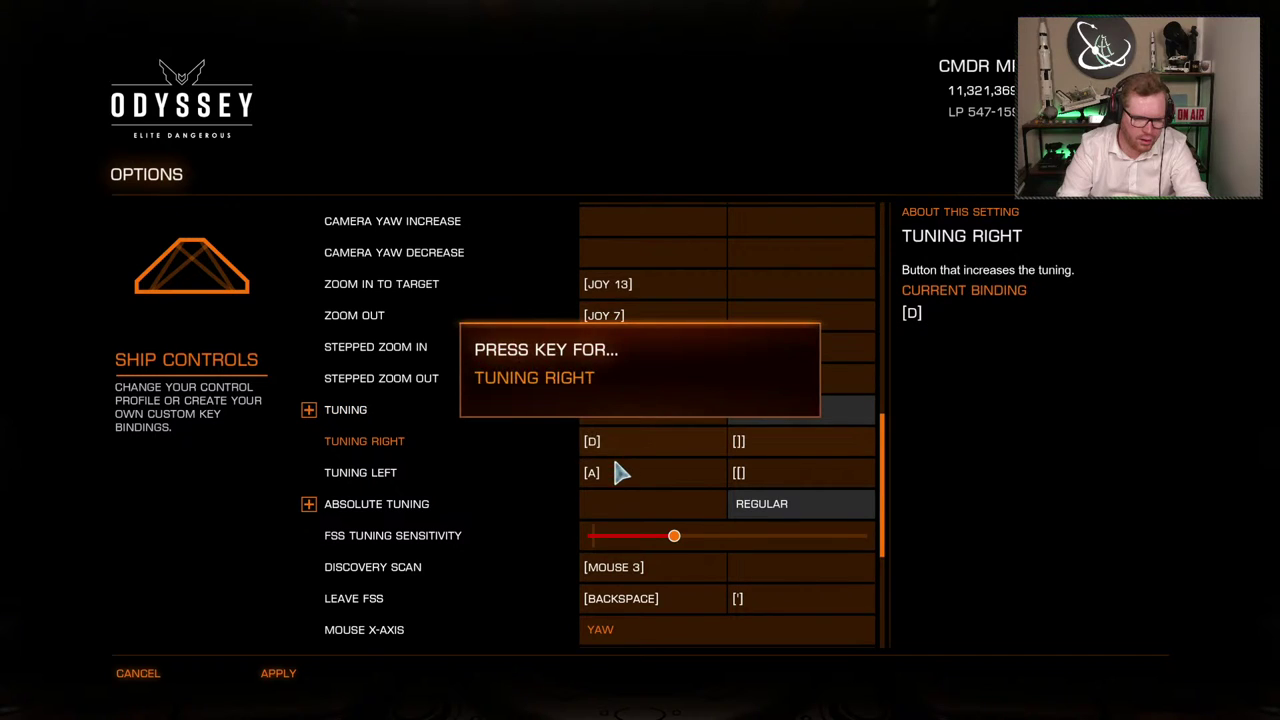
key("Escape")
left_click(601, 352)
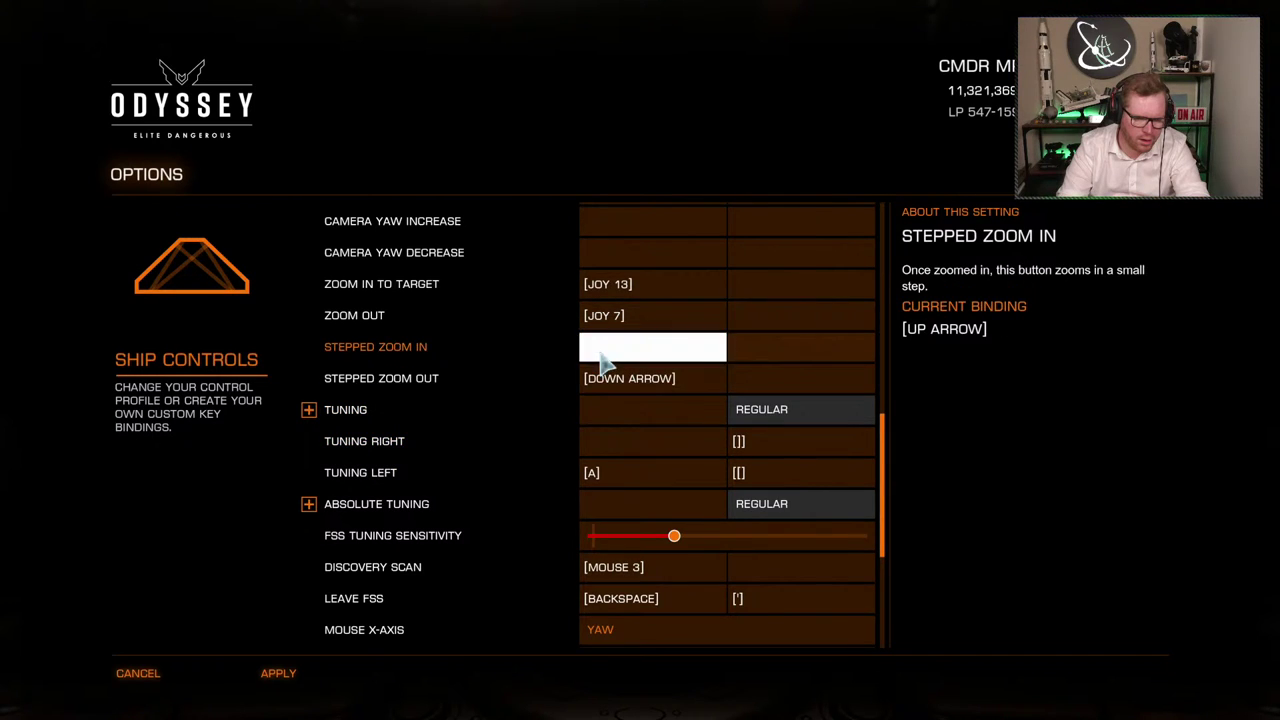
left_click(618, 385)
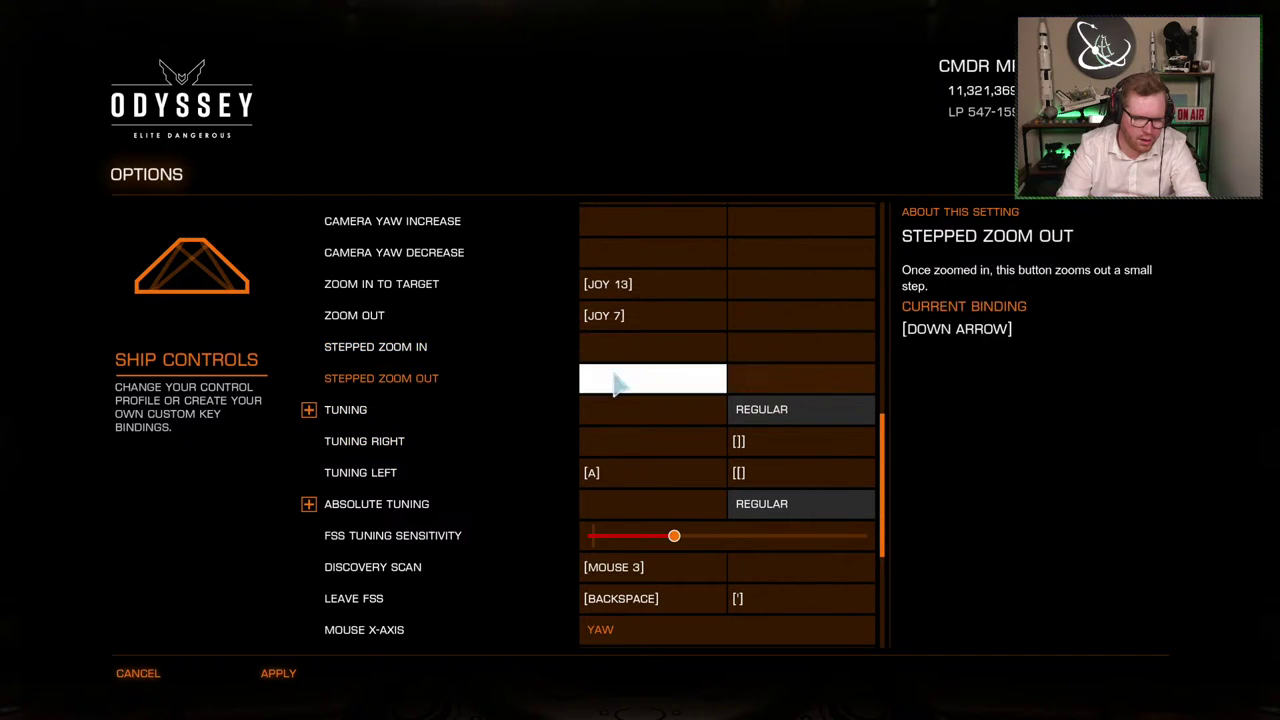
left_click(626, 475)
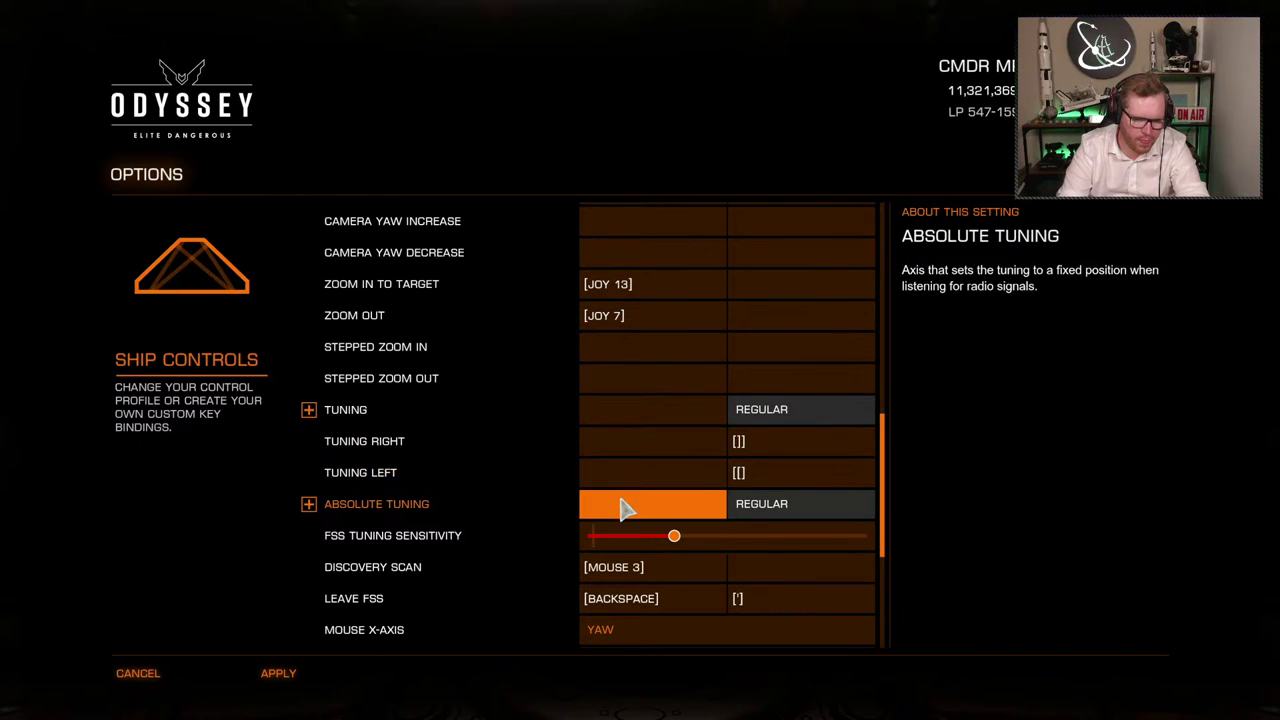
Bind Absolute Tuning to the JOY V-axis, Discovery Scan to JOY 4 and Leave FSS to JOY 7
left_click(612, 503)
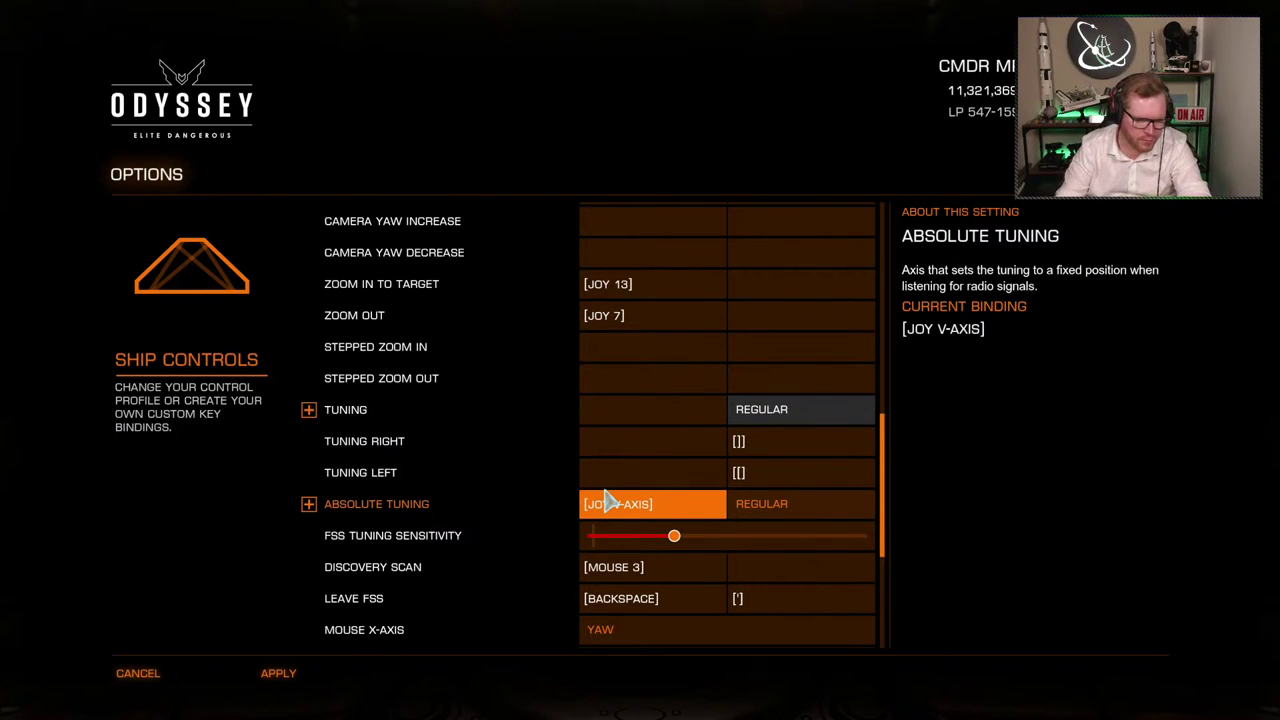
scroll(605, 495, "down", 3)
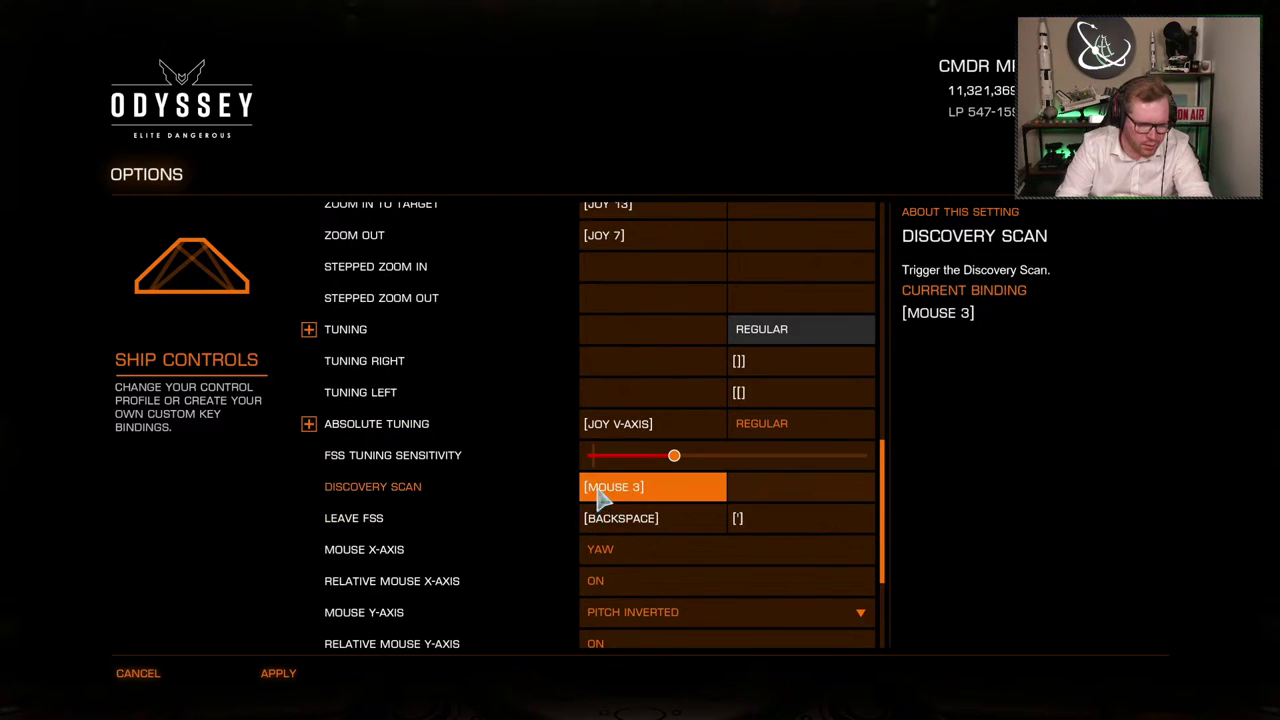
left_click(632, 497)
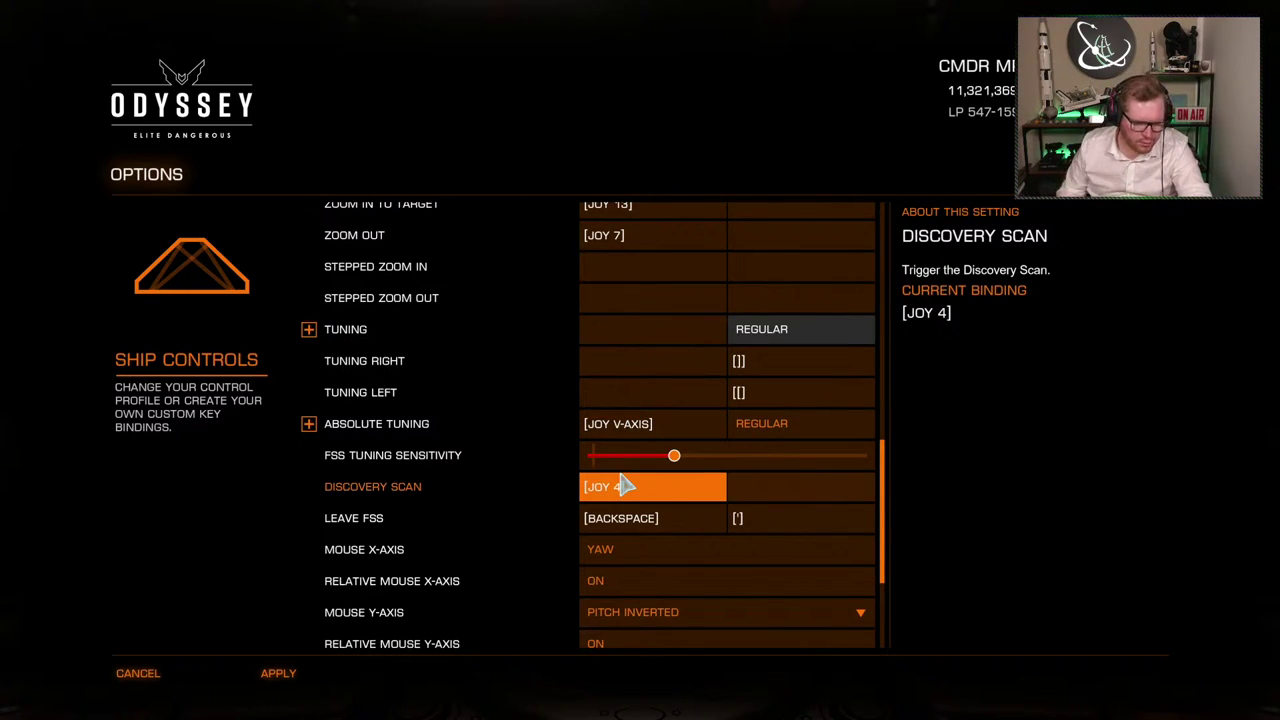
left_click(628, 520)
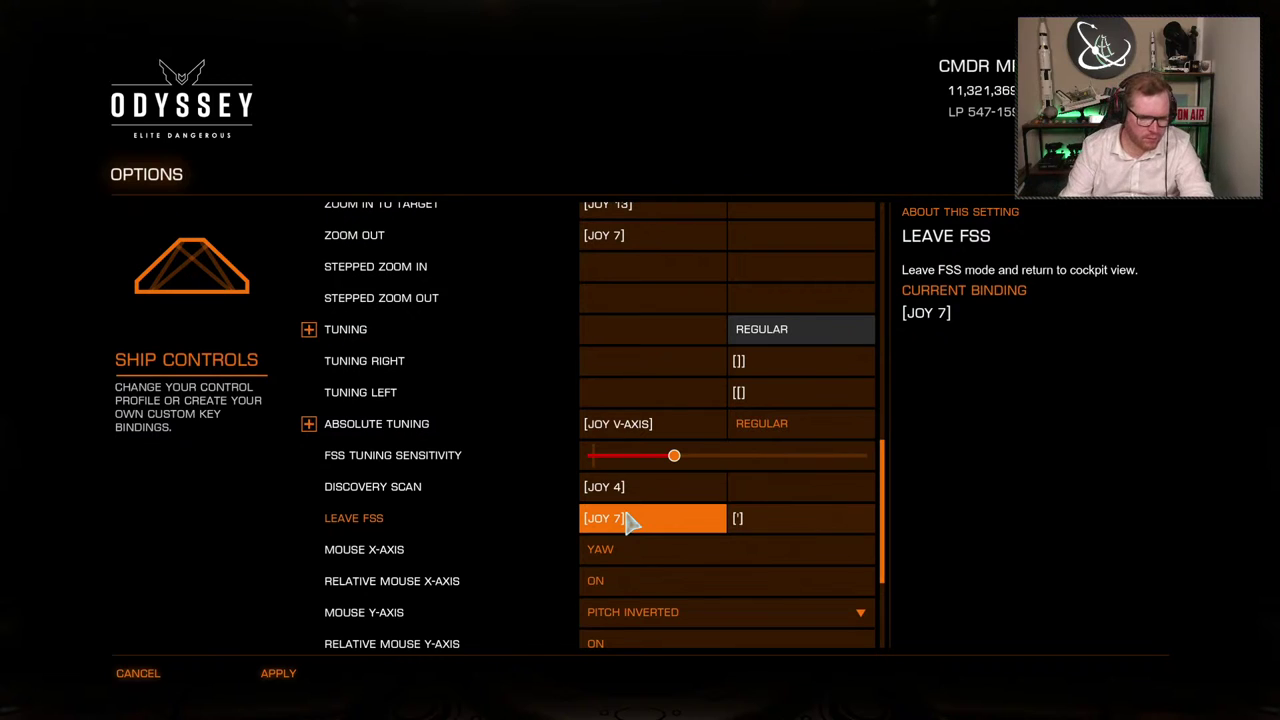
Try to bind Target Current Signal to JOY 13, and cancel the rebind from Zoom In to Target
scroll(690, 570, "down", 1)
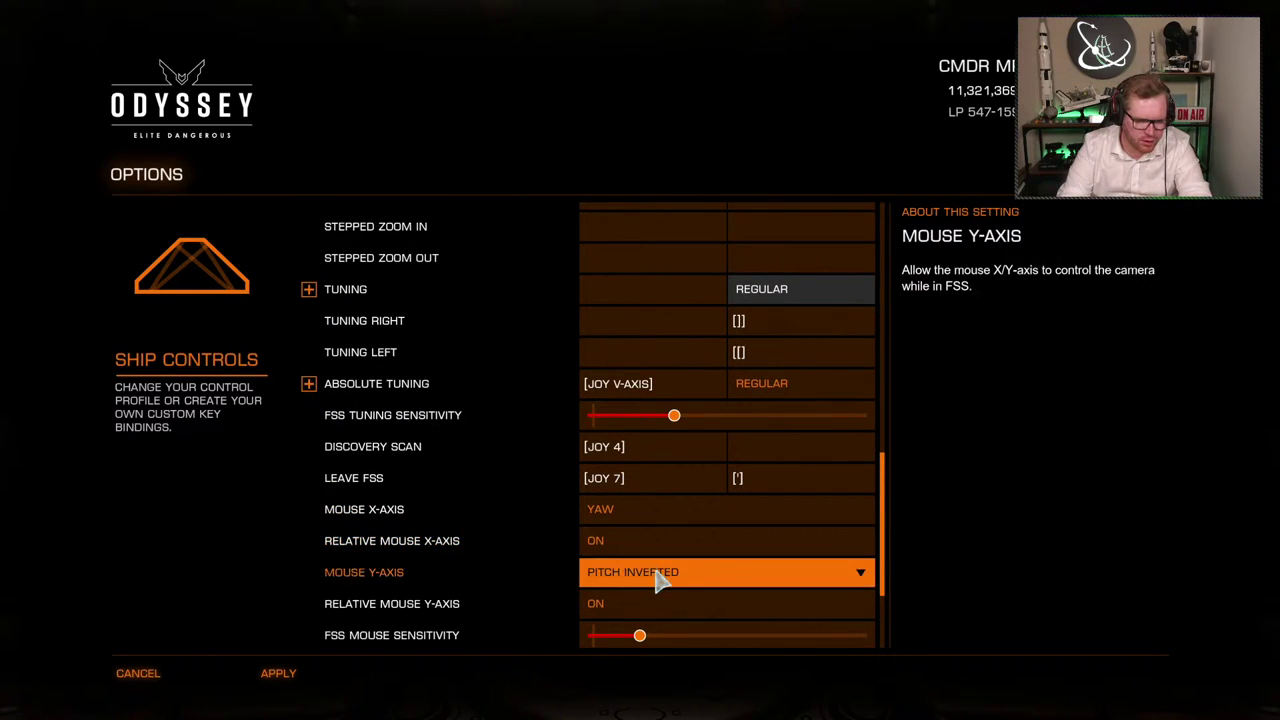
scroll(657, 580, "down", 4)
scroll(655, 585, "down", 1)
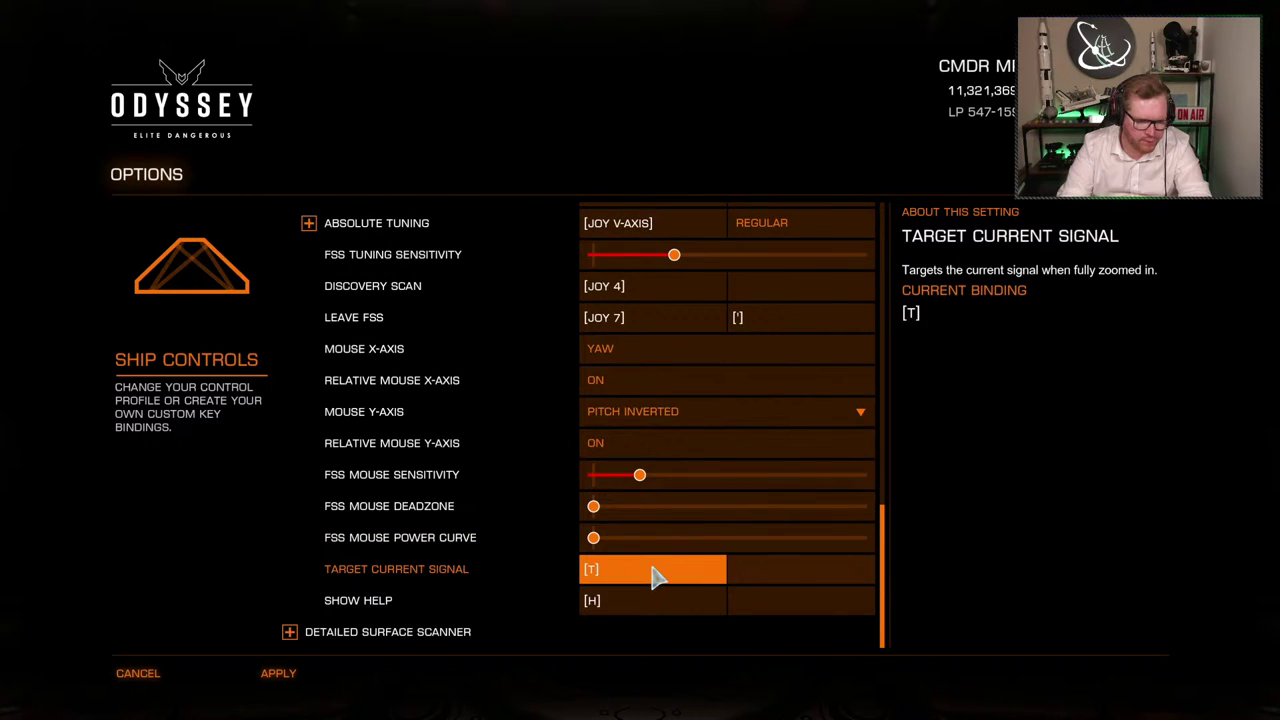
left_click(652, 577)
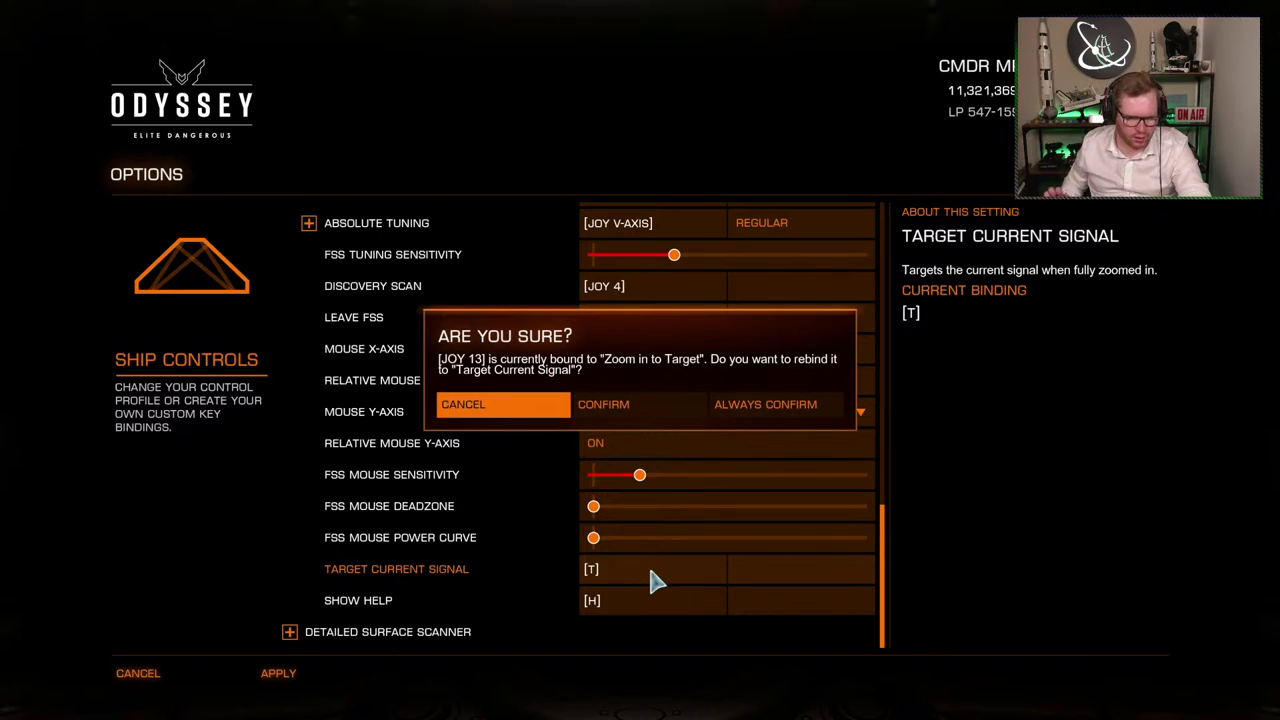
left_click(533, 408)
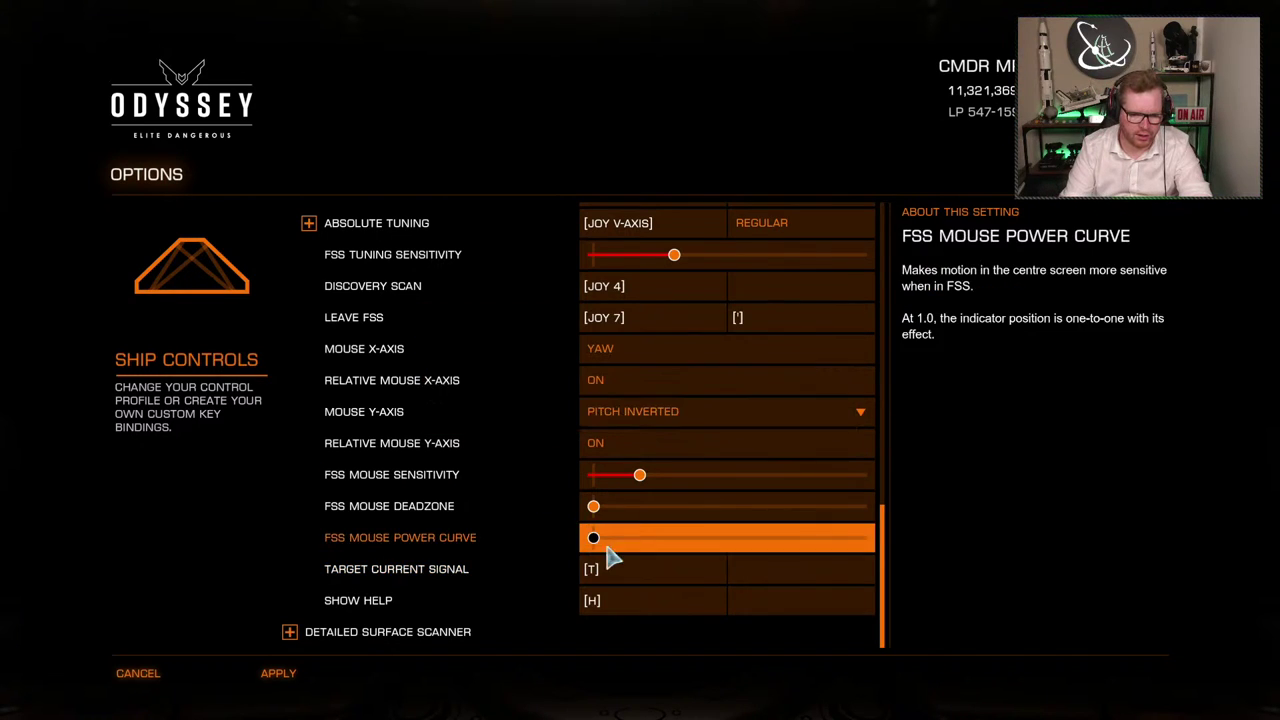
Bind Target Current Signal to JOY 28, and clear the Show Help binding of the Full Spectrum System Scanner
left_click(612, 566)
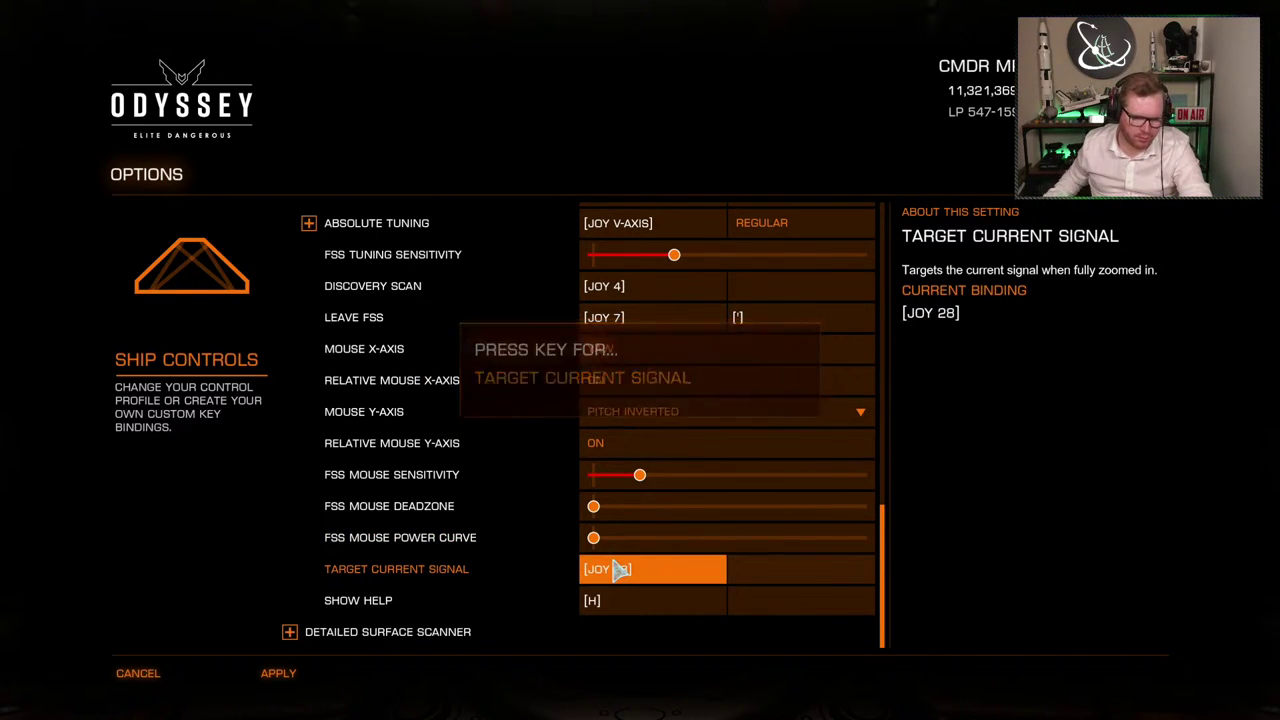
left_click(678, 594)
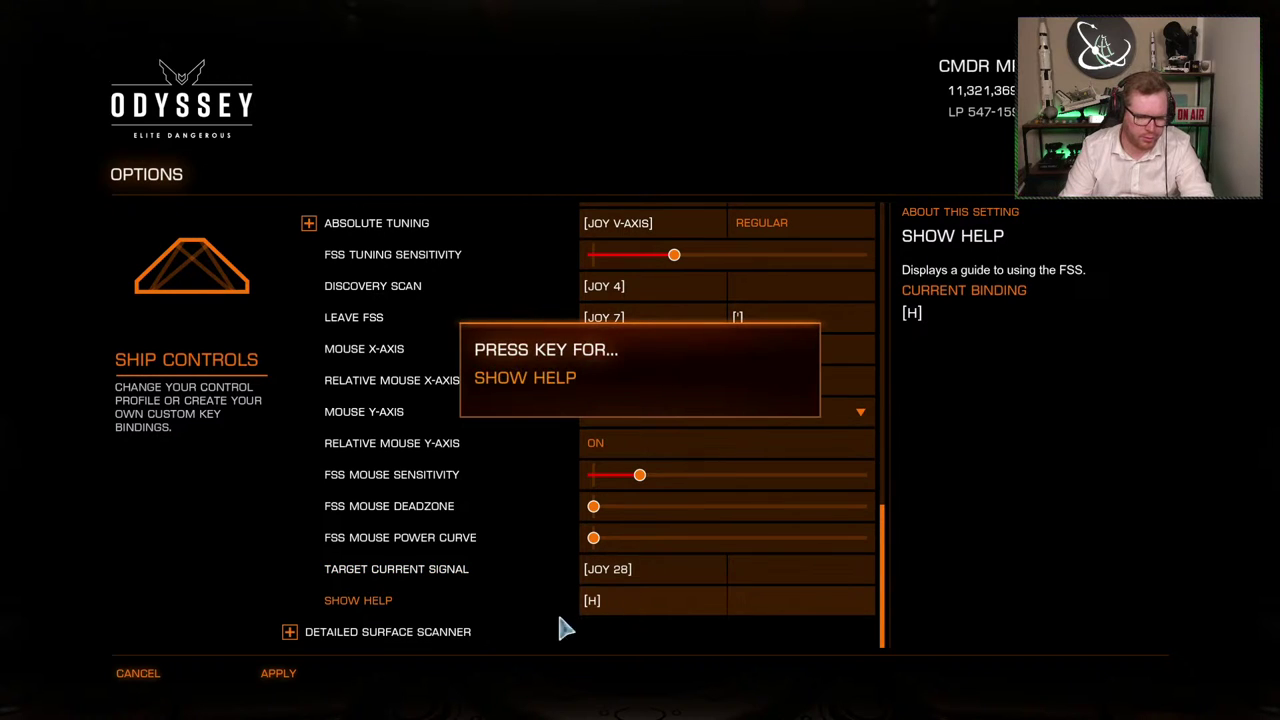
key("BackSpace")
scroll(559, 605, "up", 8)
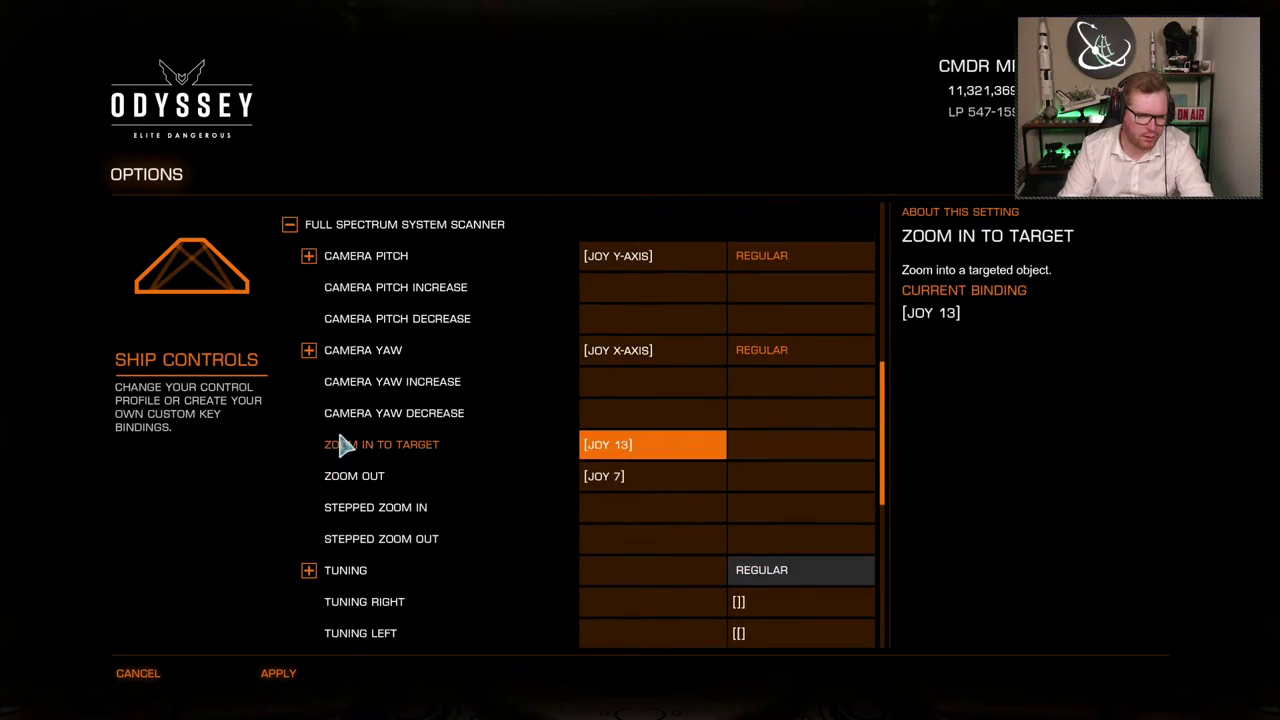
left_click(290, 305)
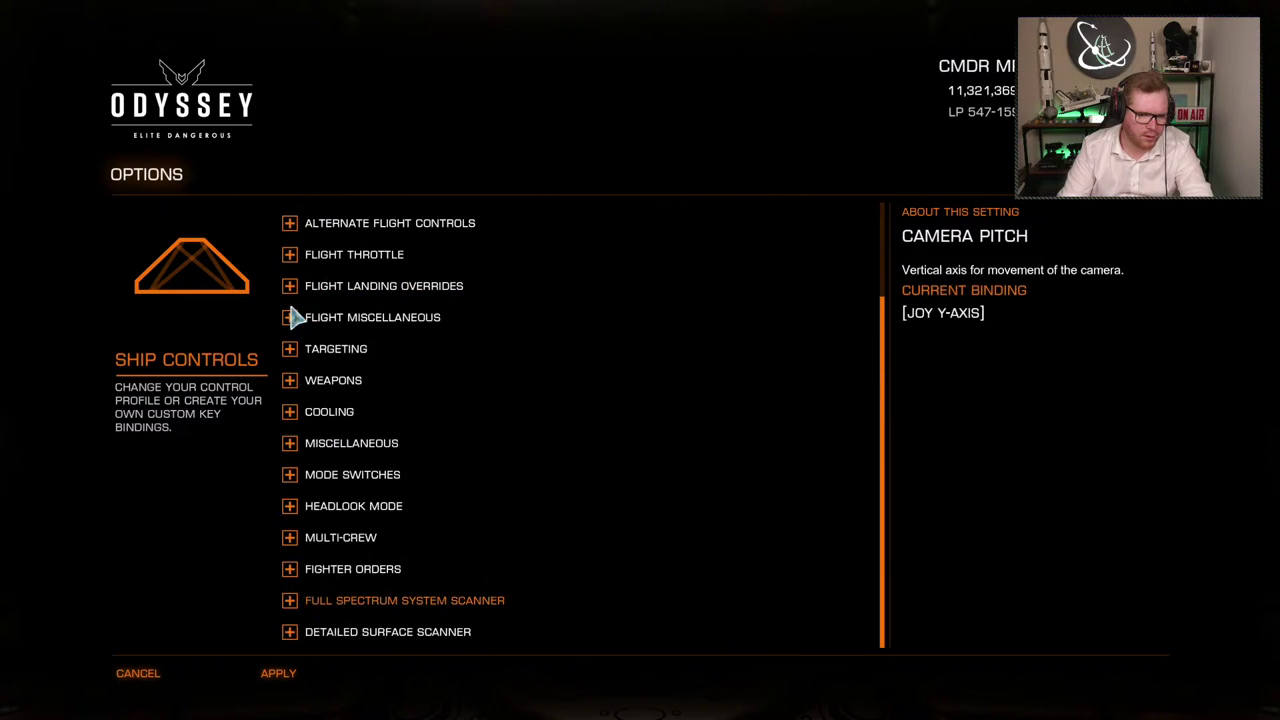
In the Detailed Surface Scanner bindings, assign Toggle Front/Back View to JOY 31, Exit Mode to JOY 7, Next Filter to JOY 12 and Previous Filter to JOY 10
left_click(289, 632)
scroll(363, 623, "down", 12)
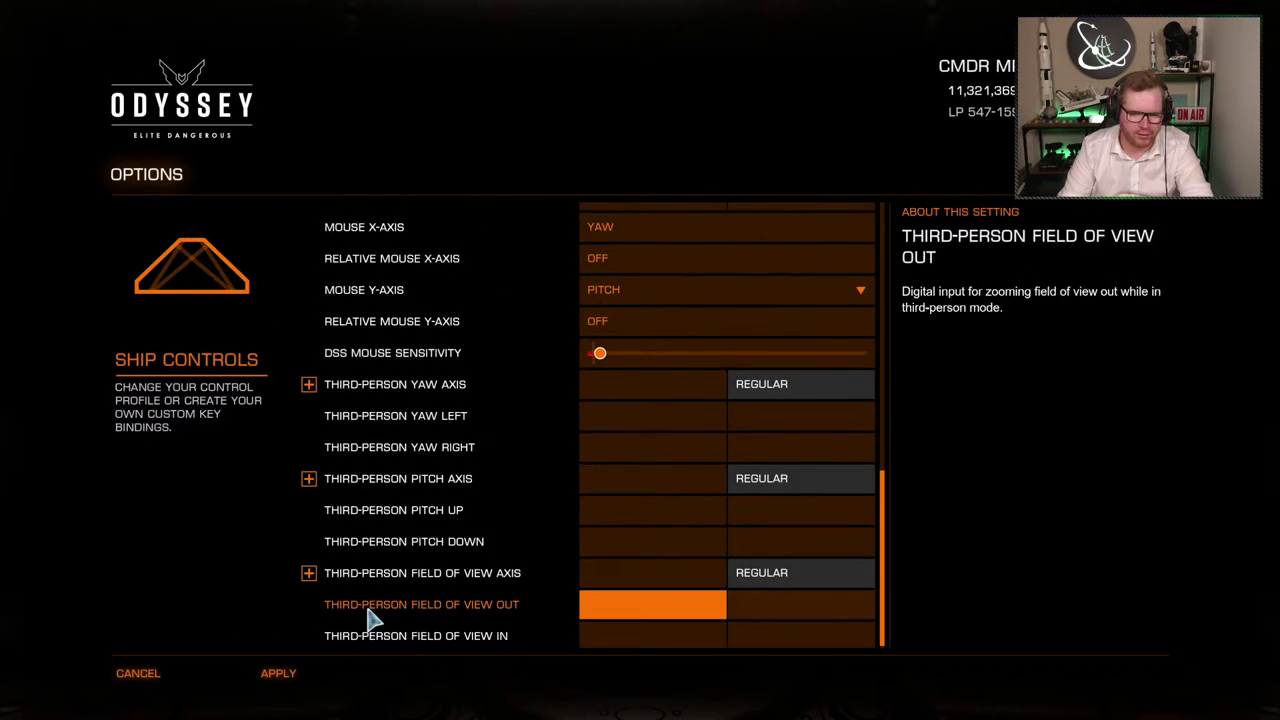
scroll(370, 620, "up", 9)
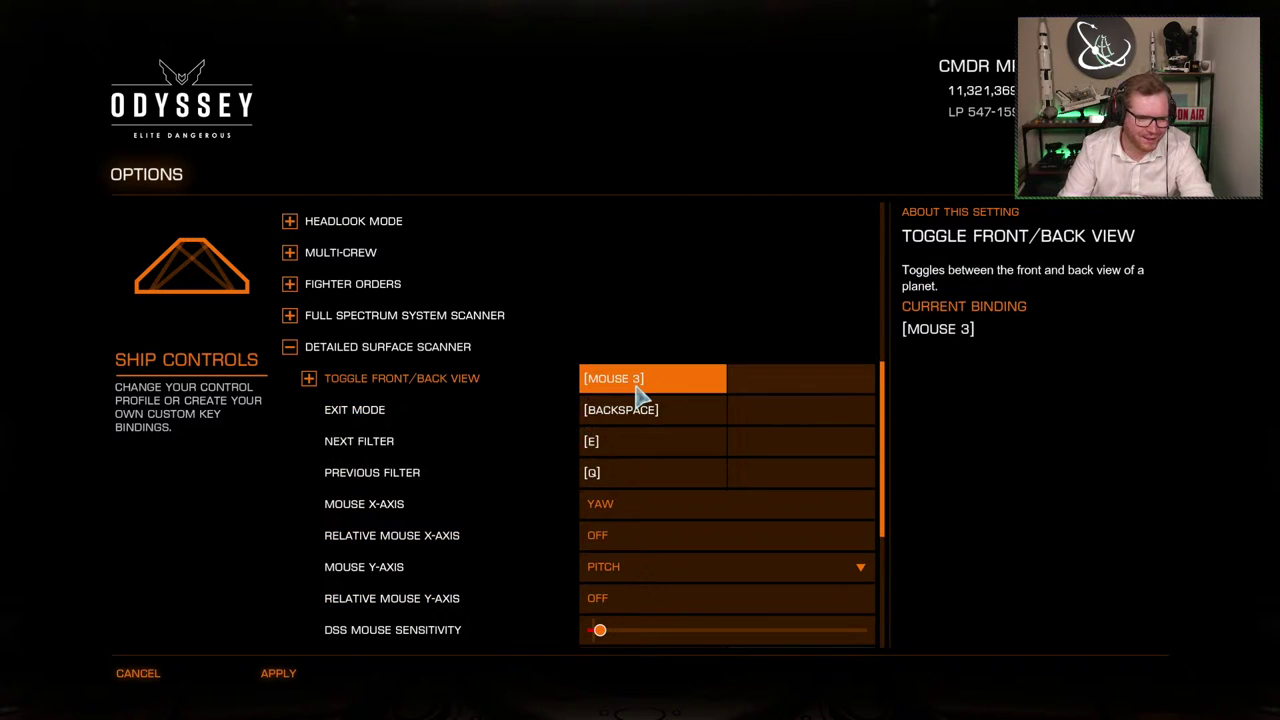
left_click(641, 390)
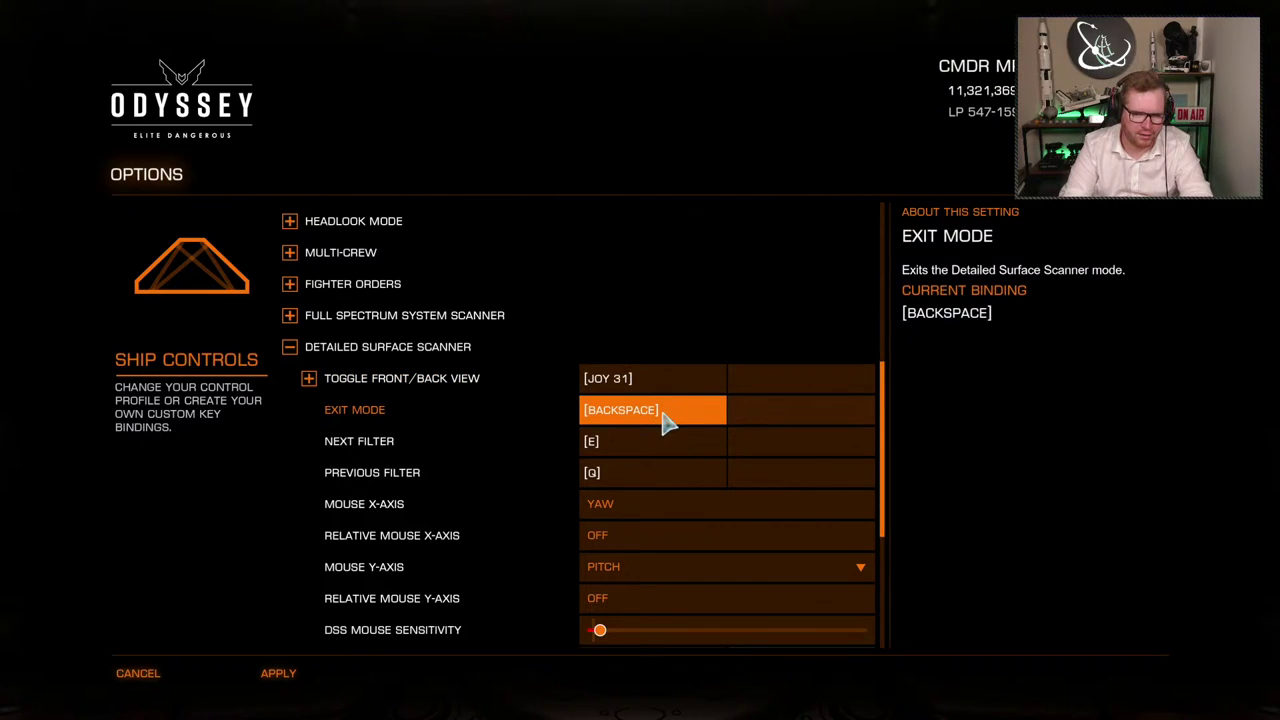
left_click(667, 424)
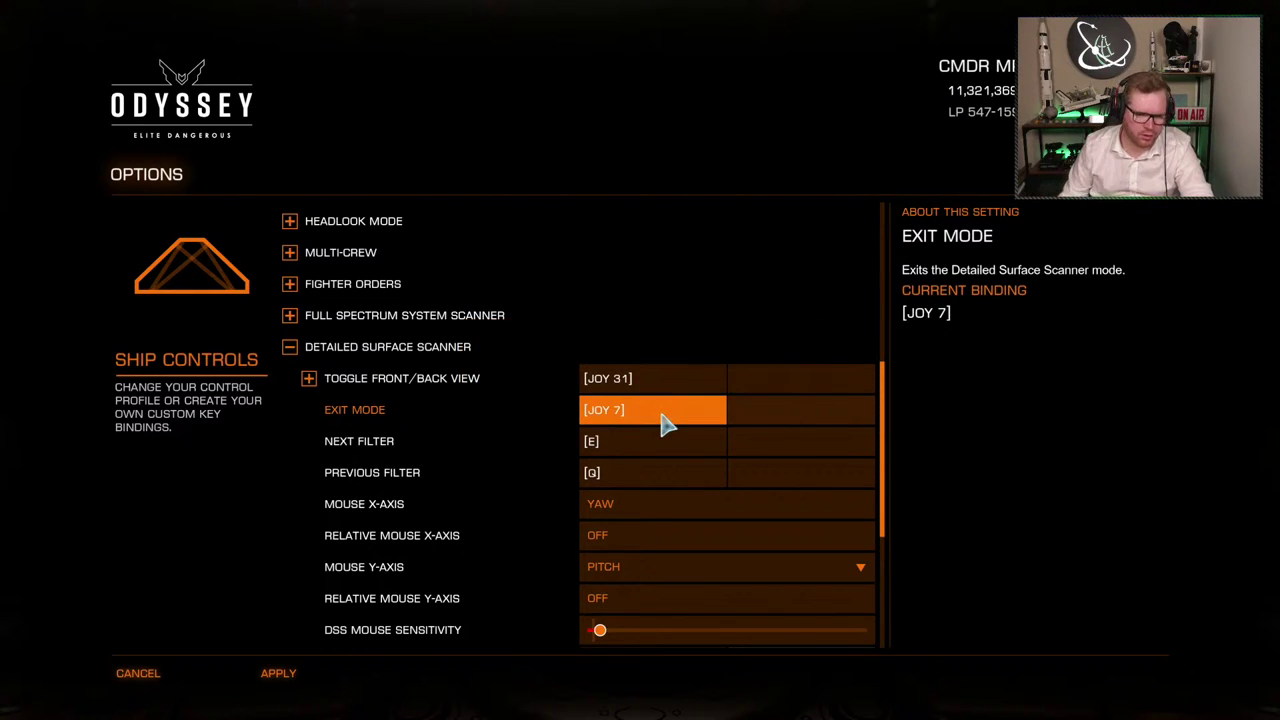
left_click(652, 442)
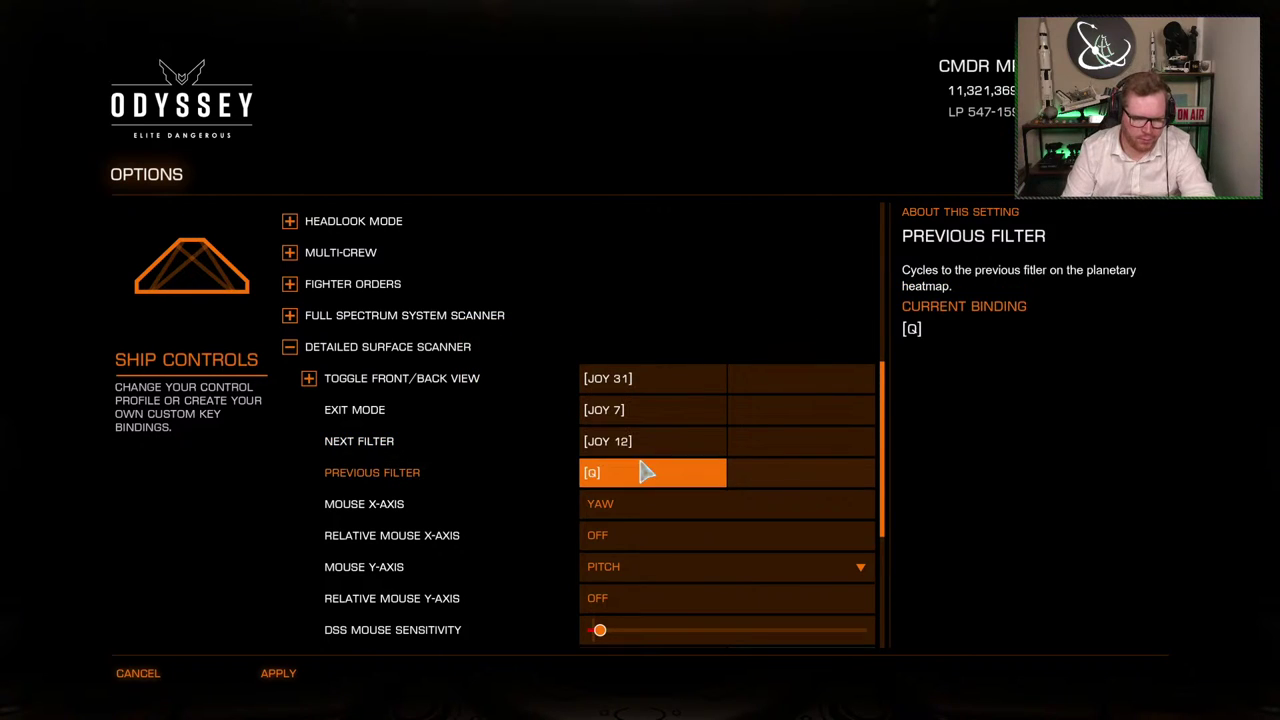
left_click(645, 472)
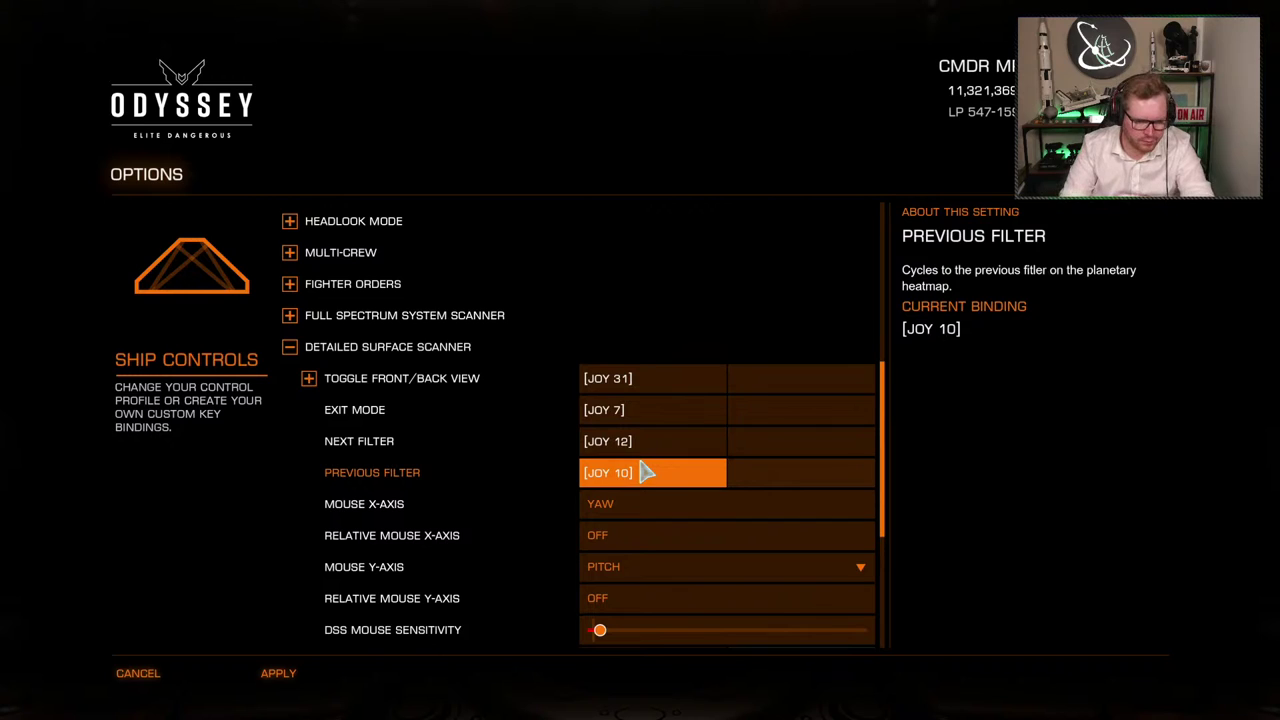
Bind Third-Person Yaw Axis to the JOY X-axis and Third-Person Pitch Axis to the JOY Y-axis, and apply the ship controls
scroll(630, 510, "down", 4)
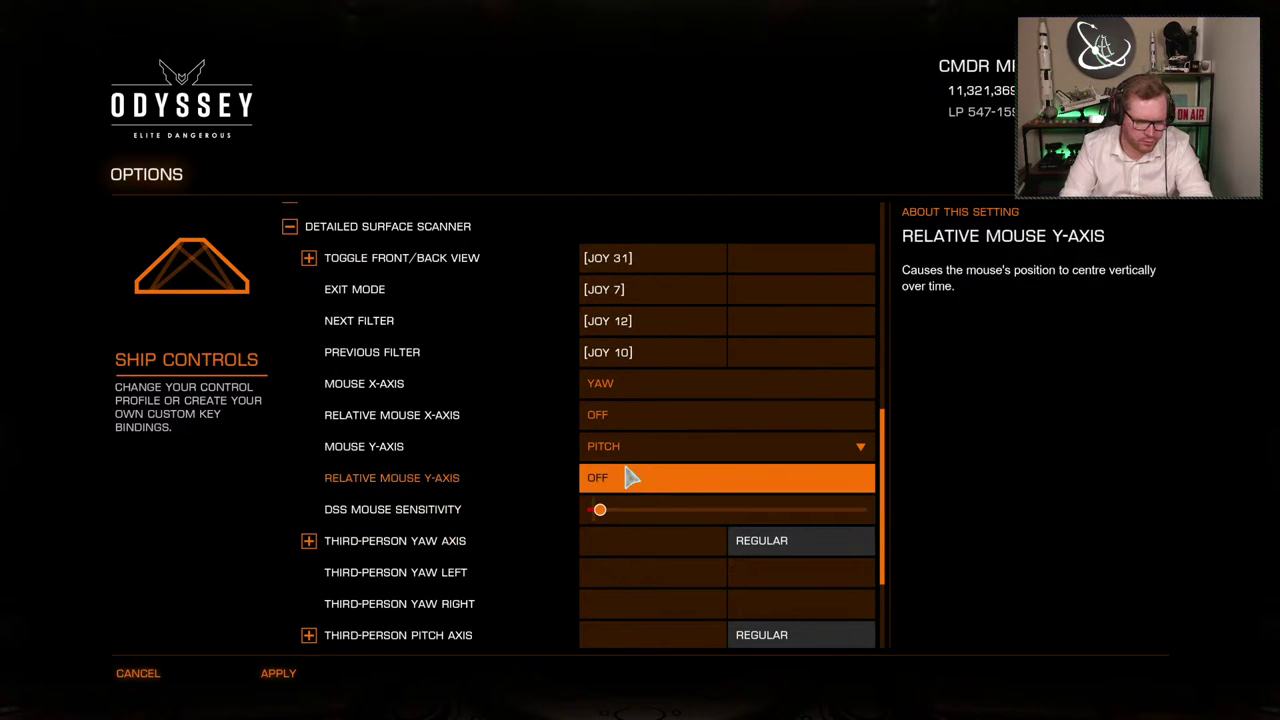
left_click(632, 545)
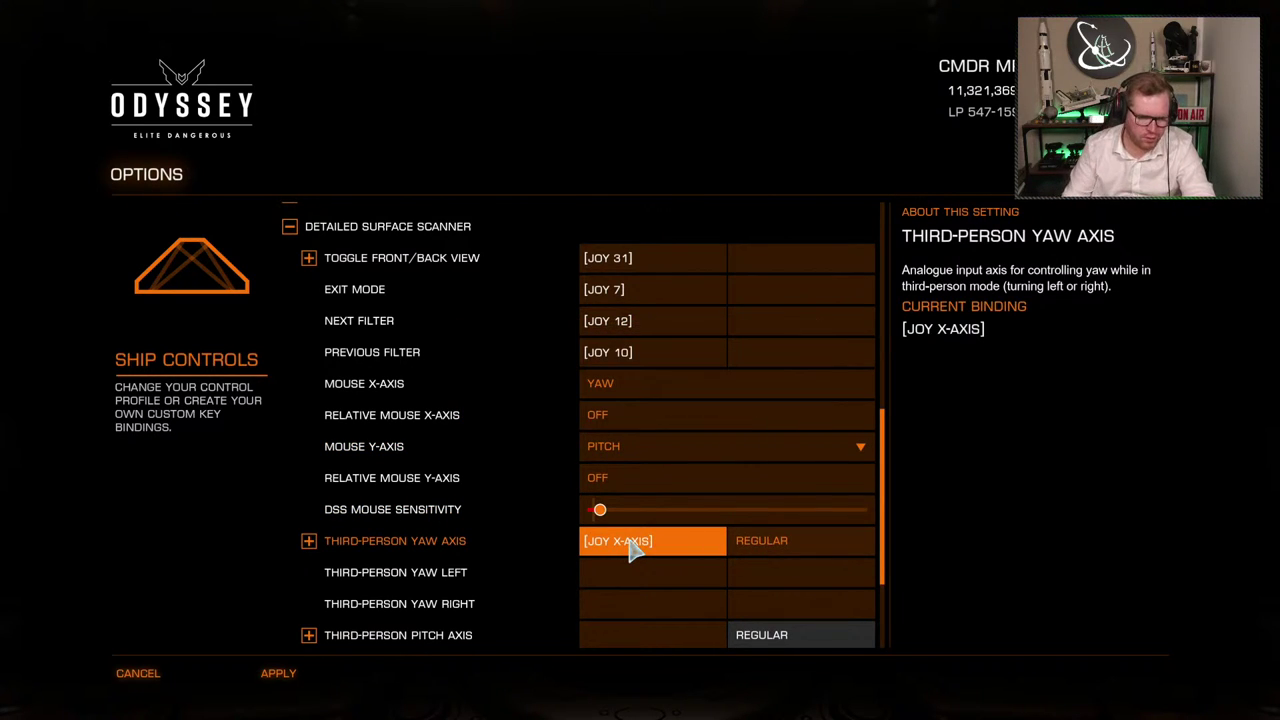
left_click(614, 638)
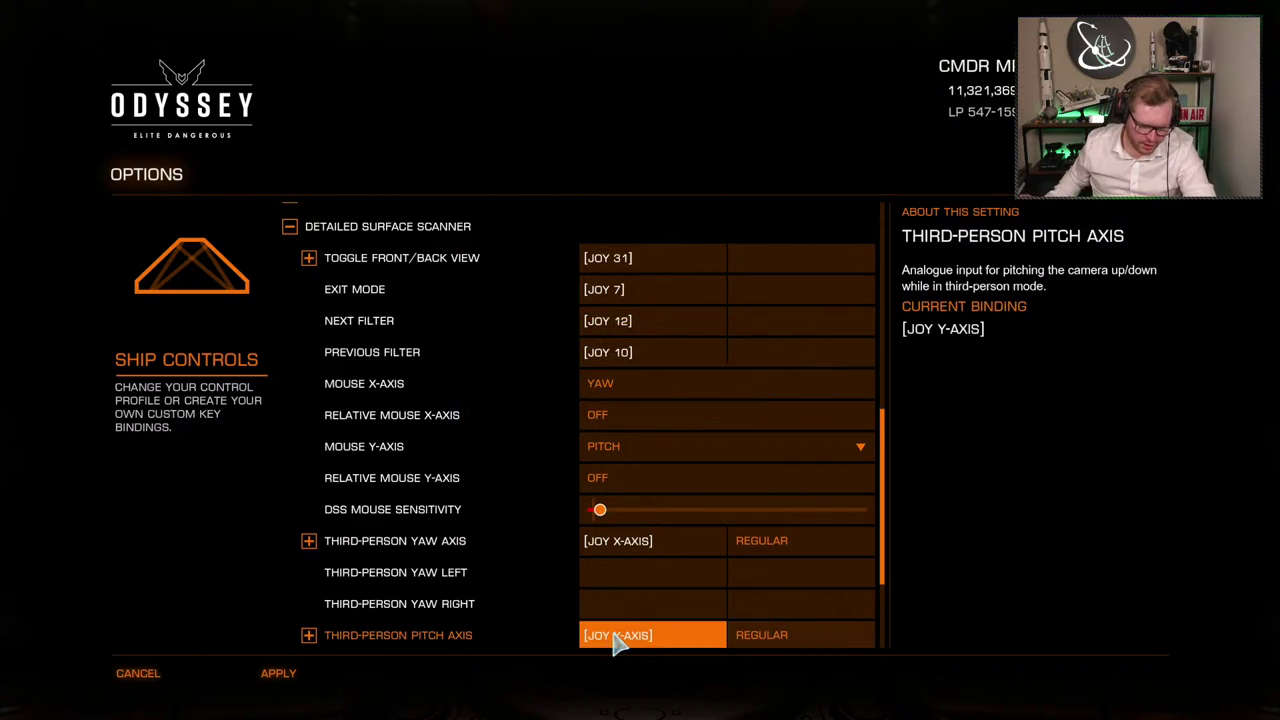
scroll(605, 630, "down", 4)
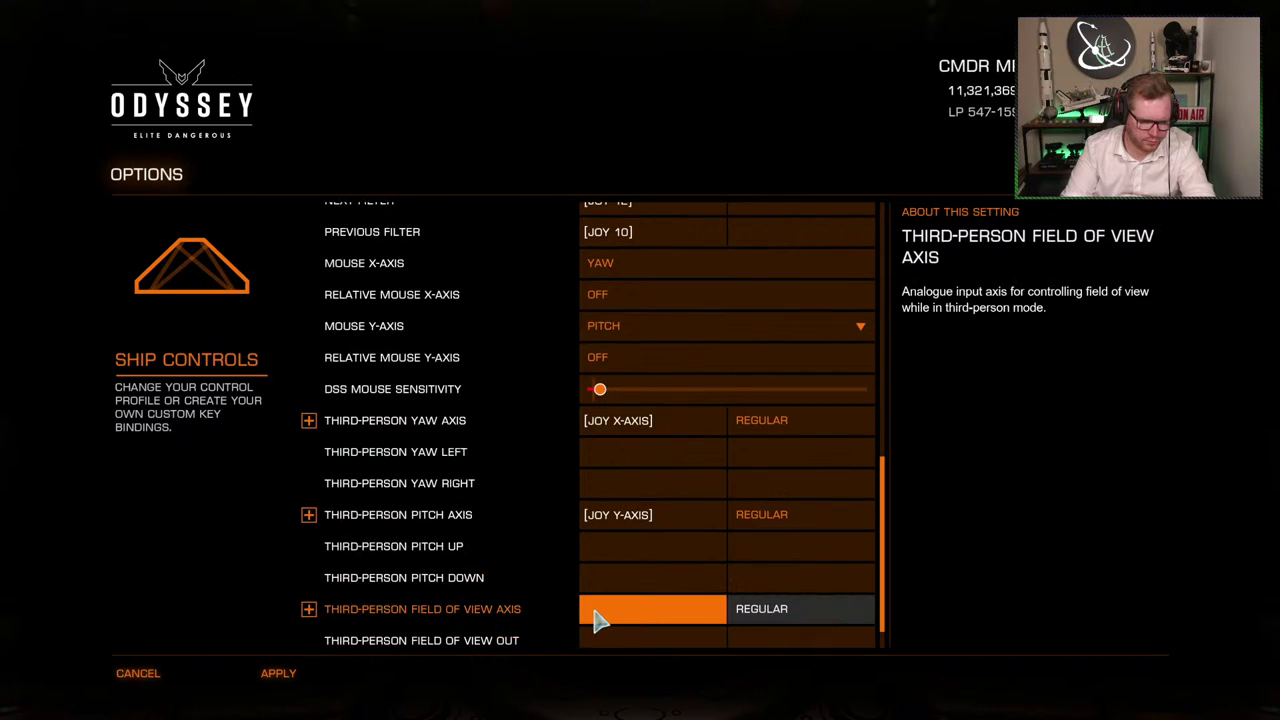
scroll(592, 614, "down", 1)
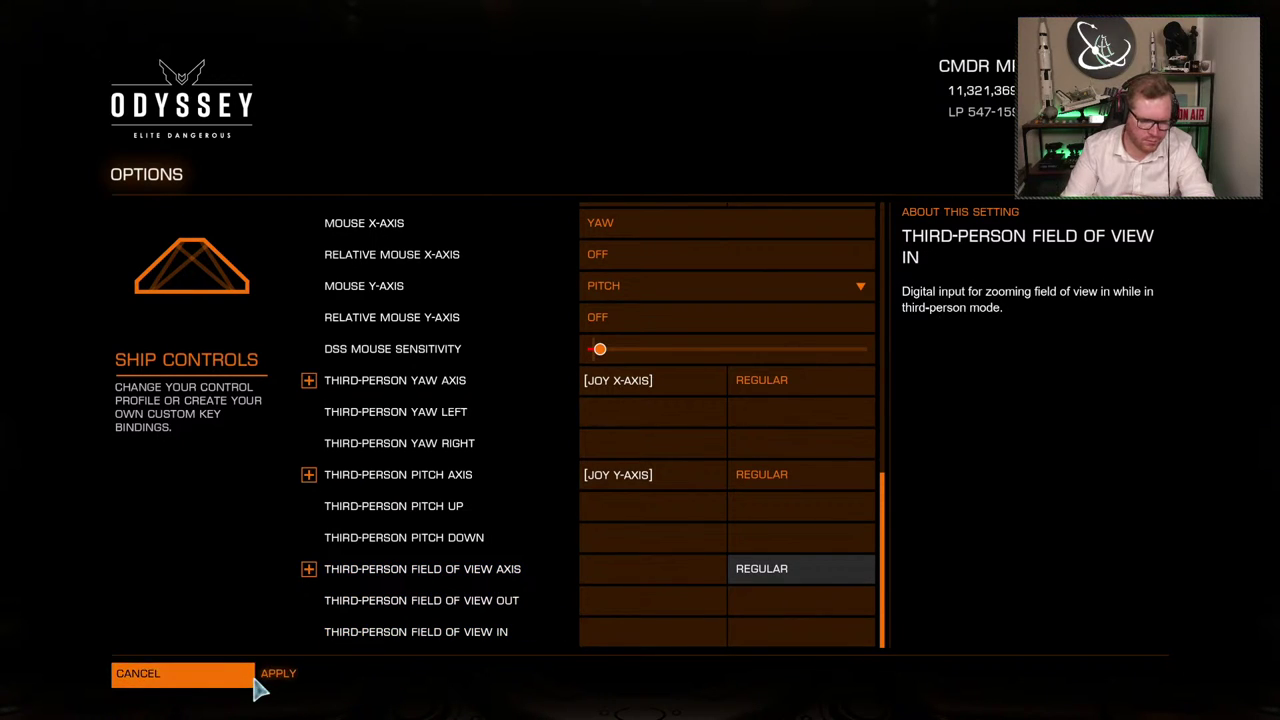
left_click(300, 679)
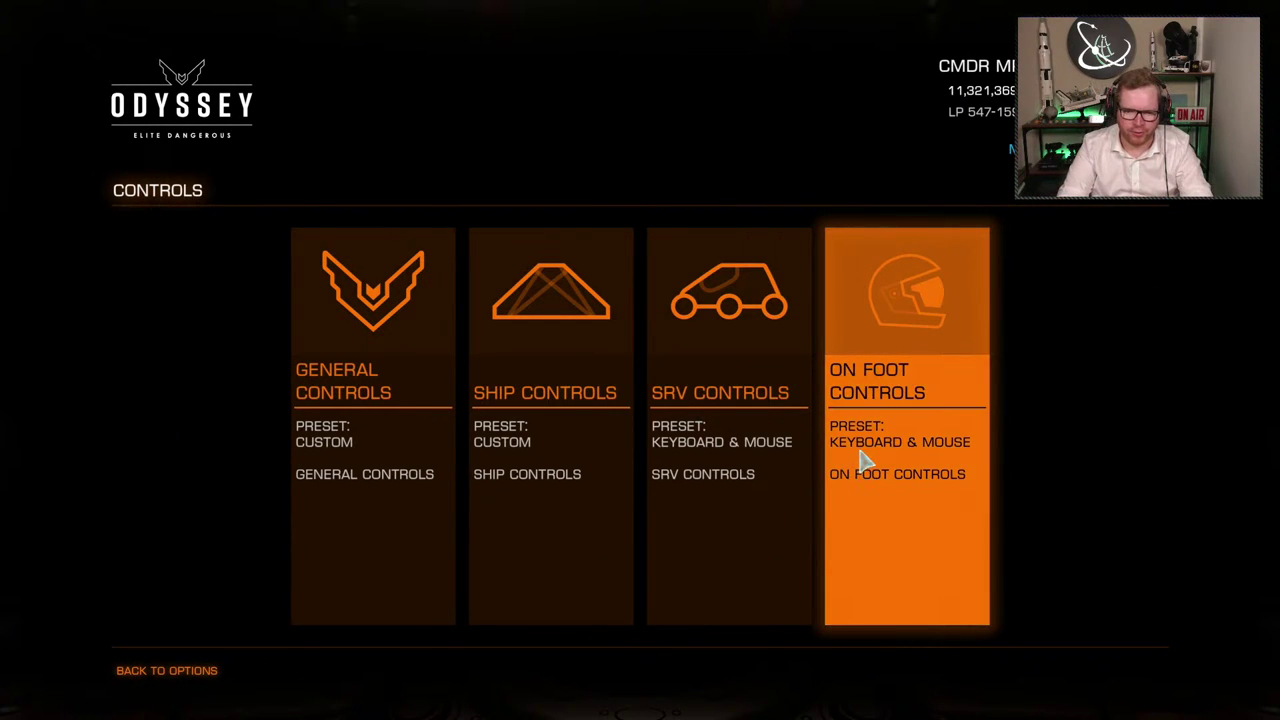
Look at the On Foot control settings, and leave the options to resume the game
left_click(858, 453)
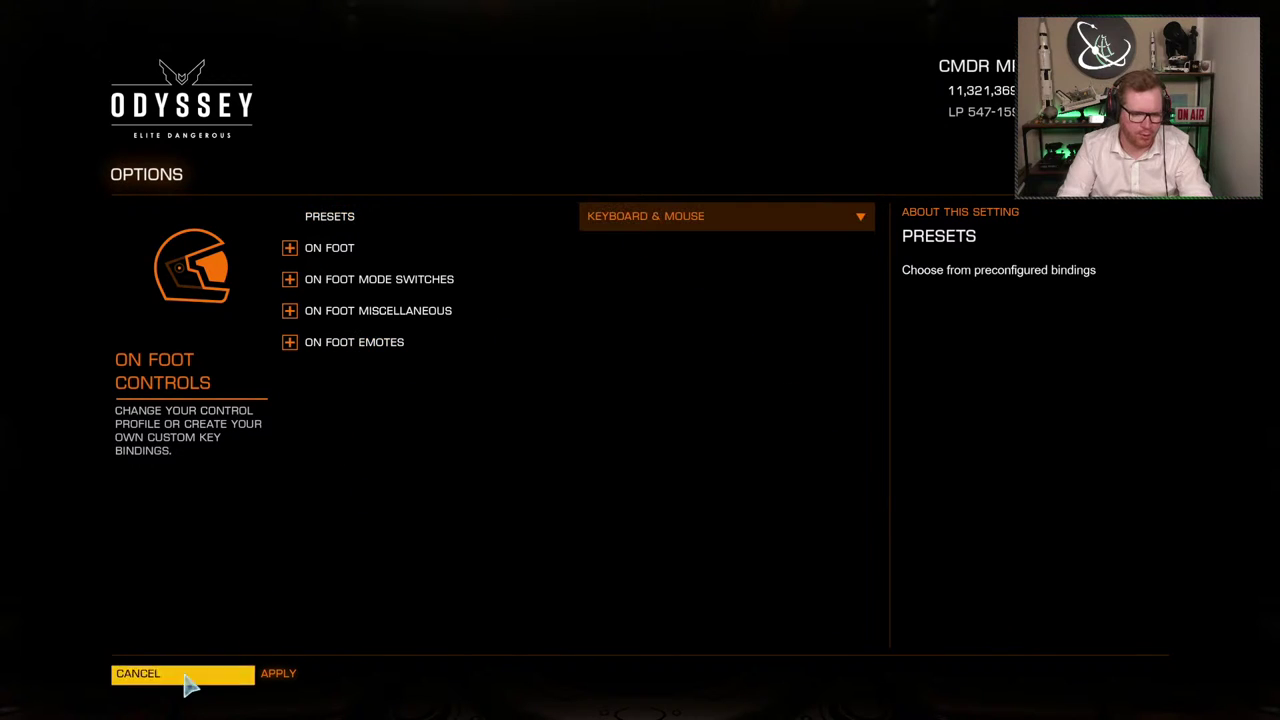
left_click(278, 680)
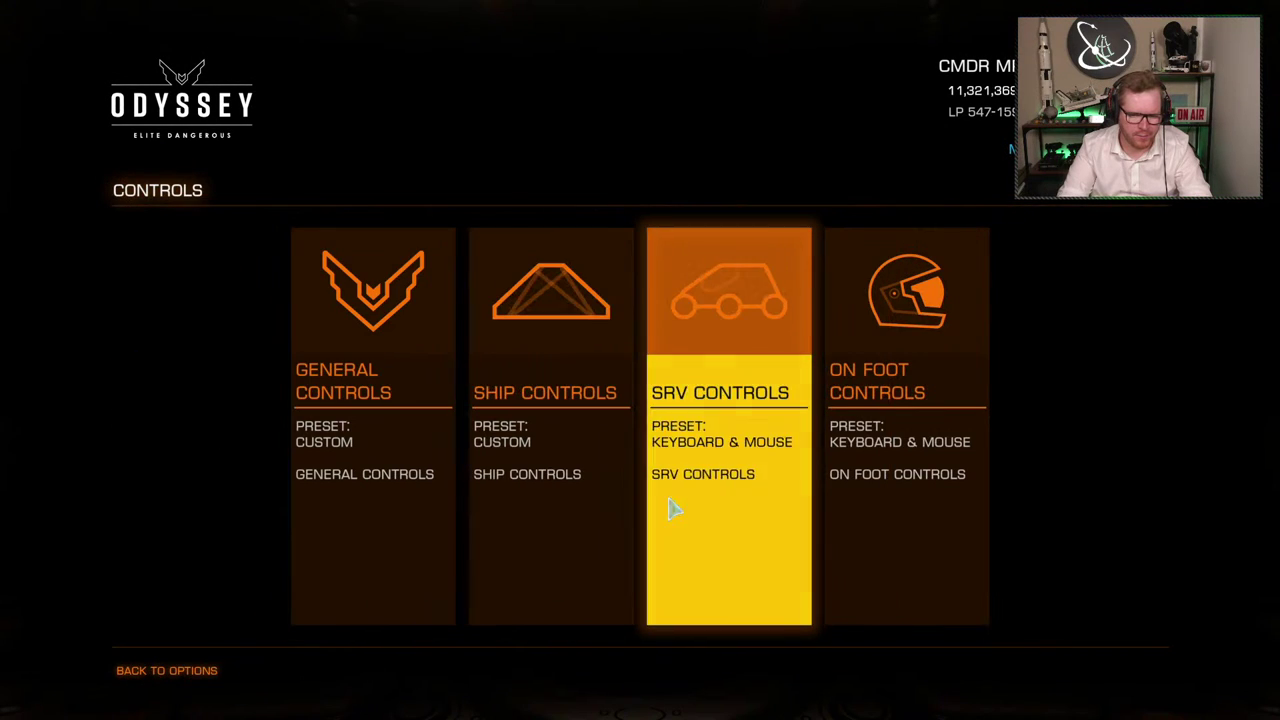
left_click(167, 686)
left_click(168, 687)
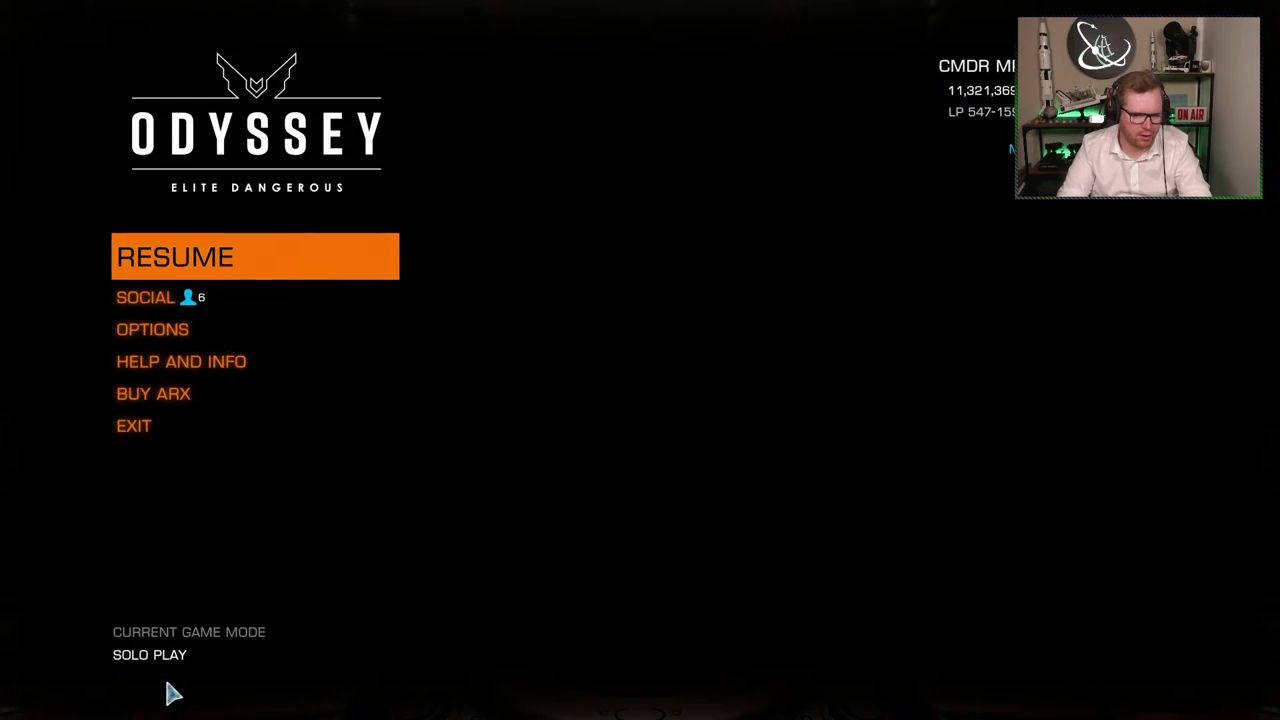
left_click(194, 274)
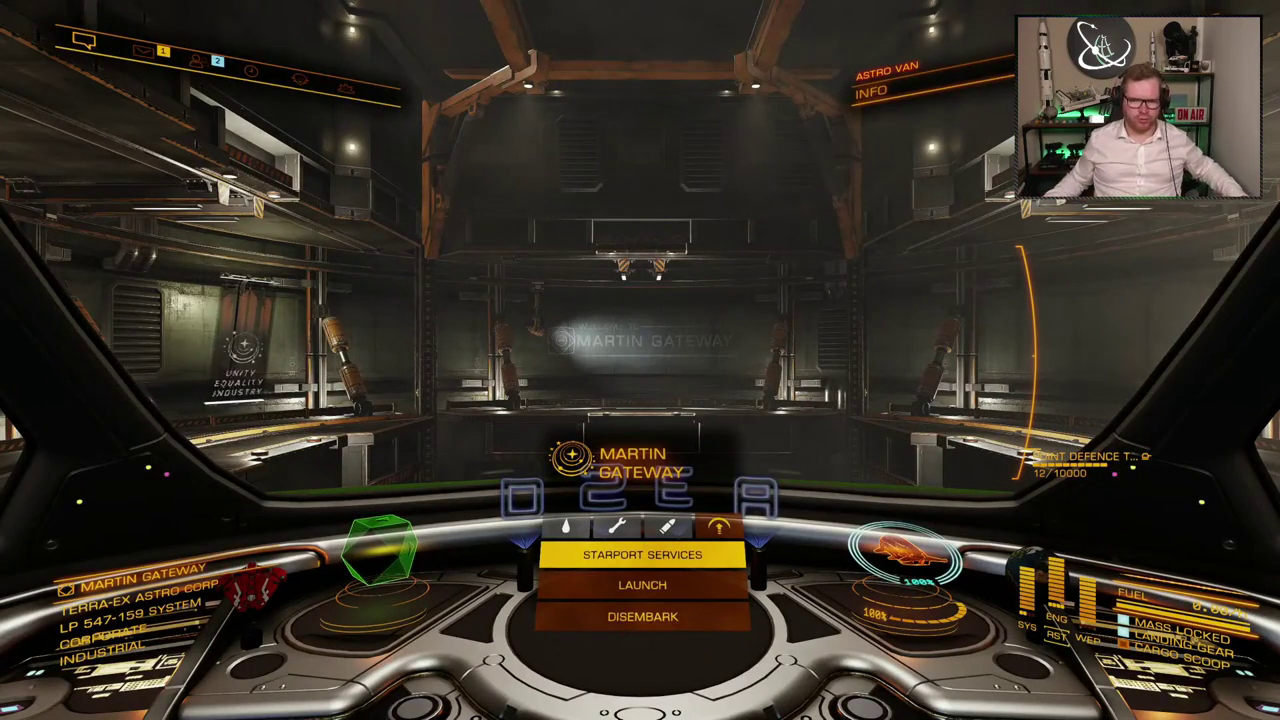
Check the cockpit's external panel with its transactions, the comms panel and the role panel, and return to the forward view
key("4")
key("1")
key("e")
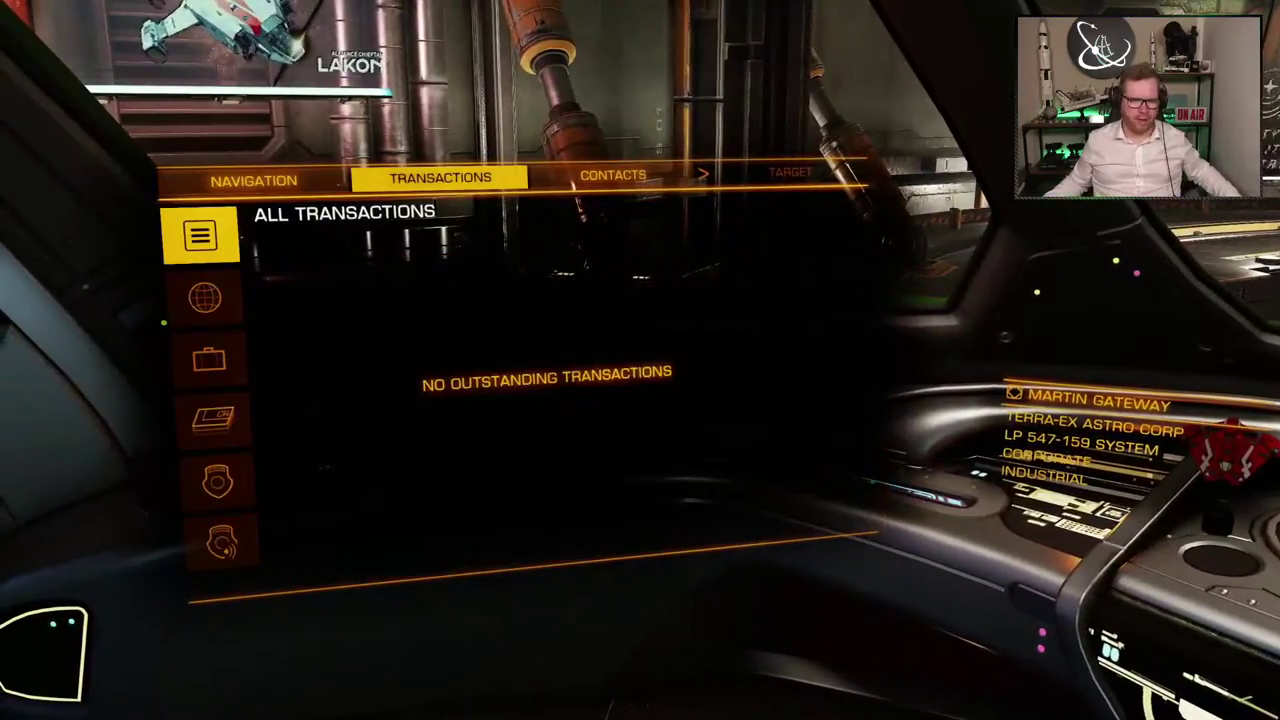
key("e")
key("s")
key("s")
key("q")
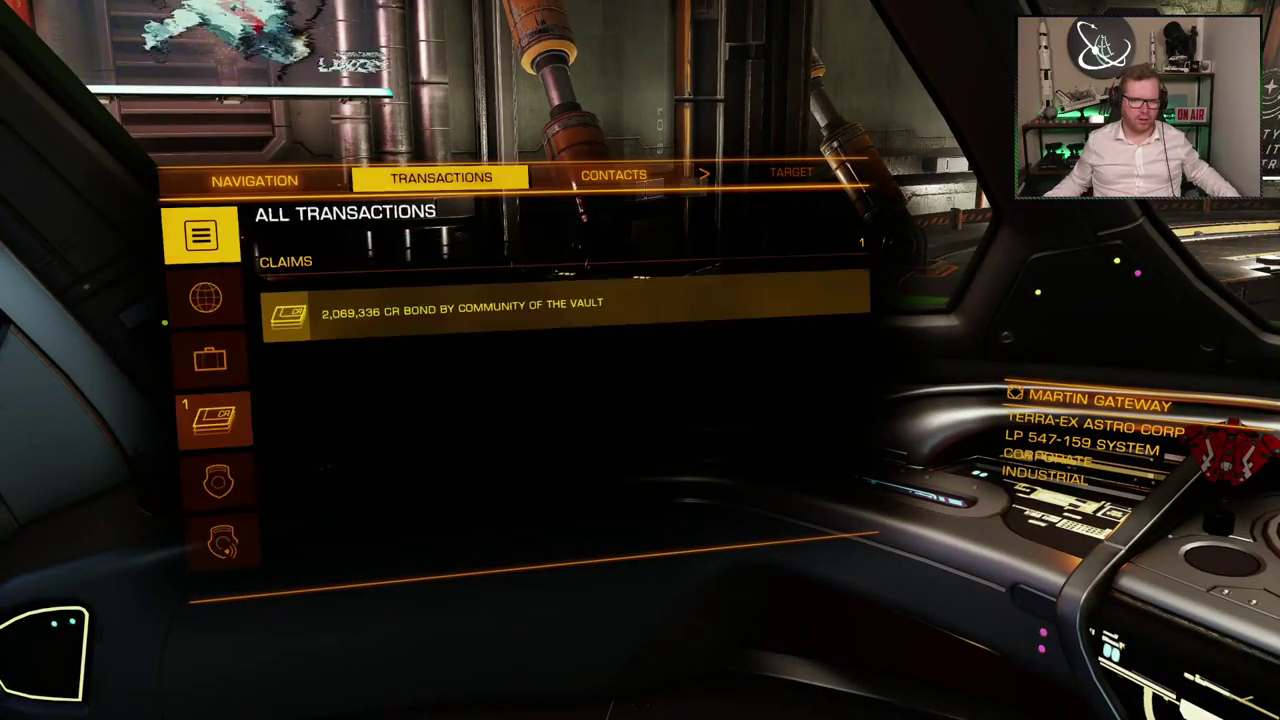
key("q")
key("2")
key("3")
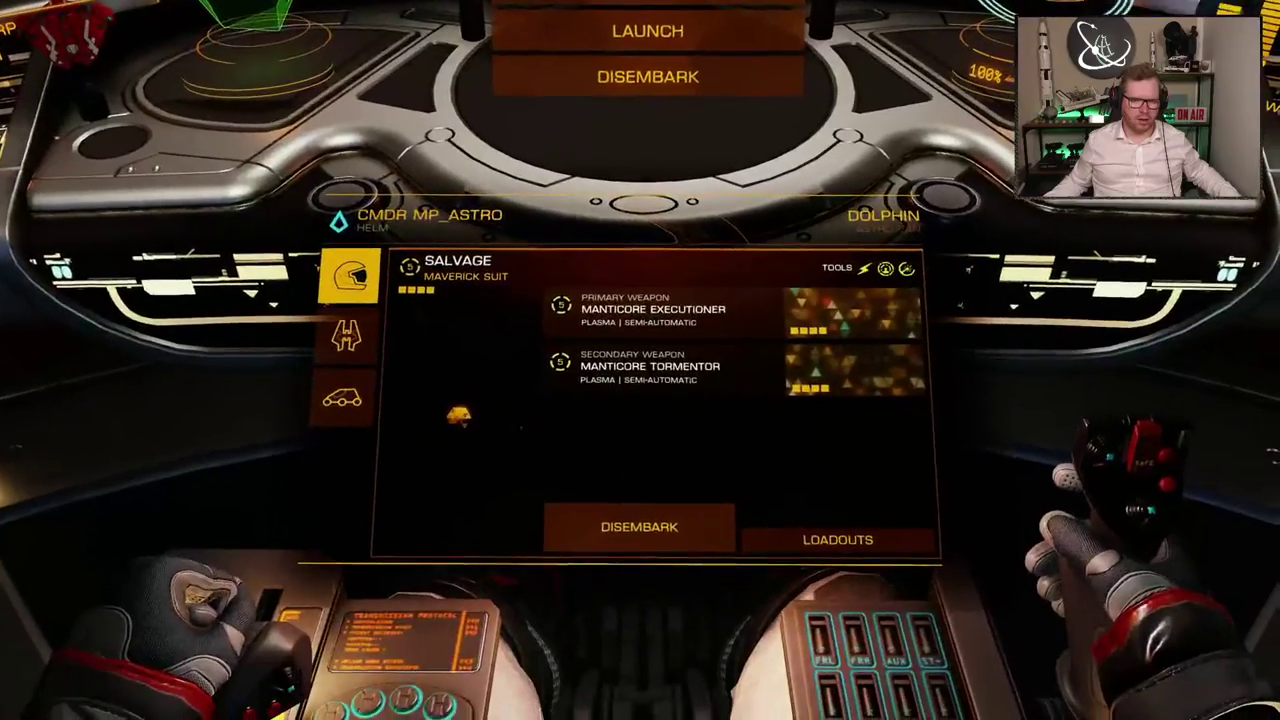
key("BackSpace")
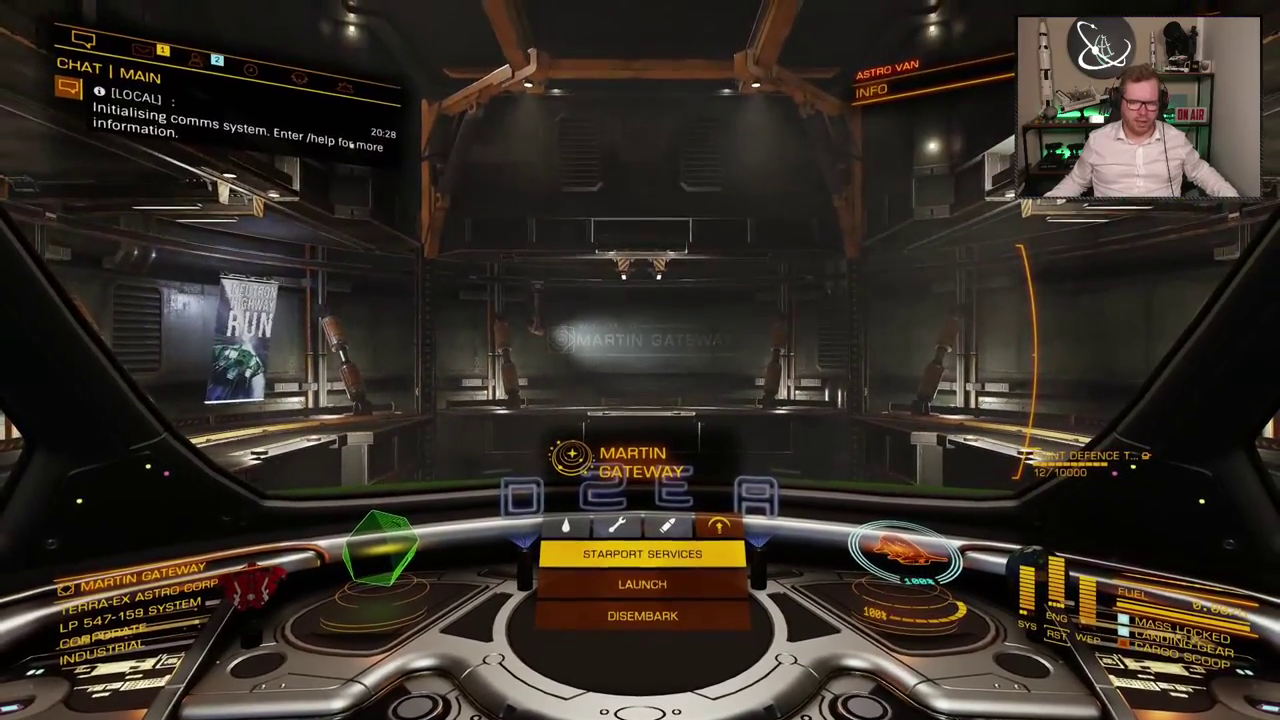
Launch the ship from the starport, retract the landing gear and boost away from the station
key("s")
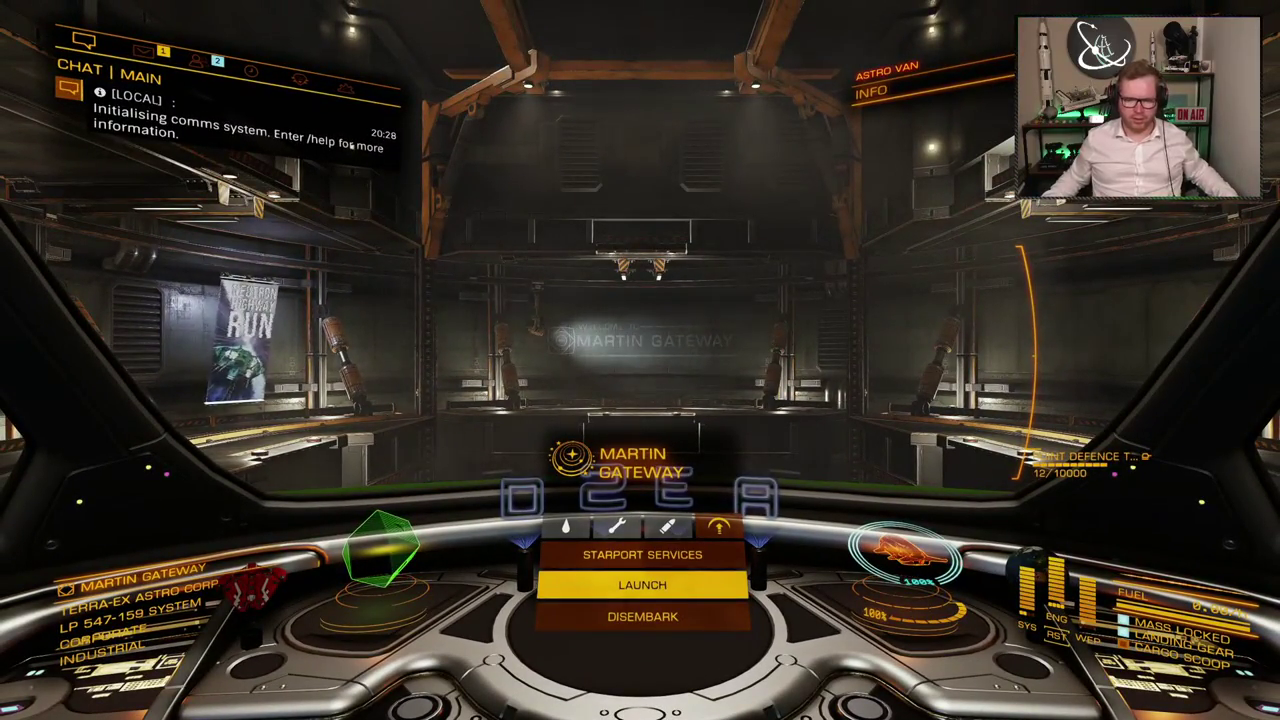
key("space")
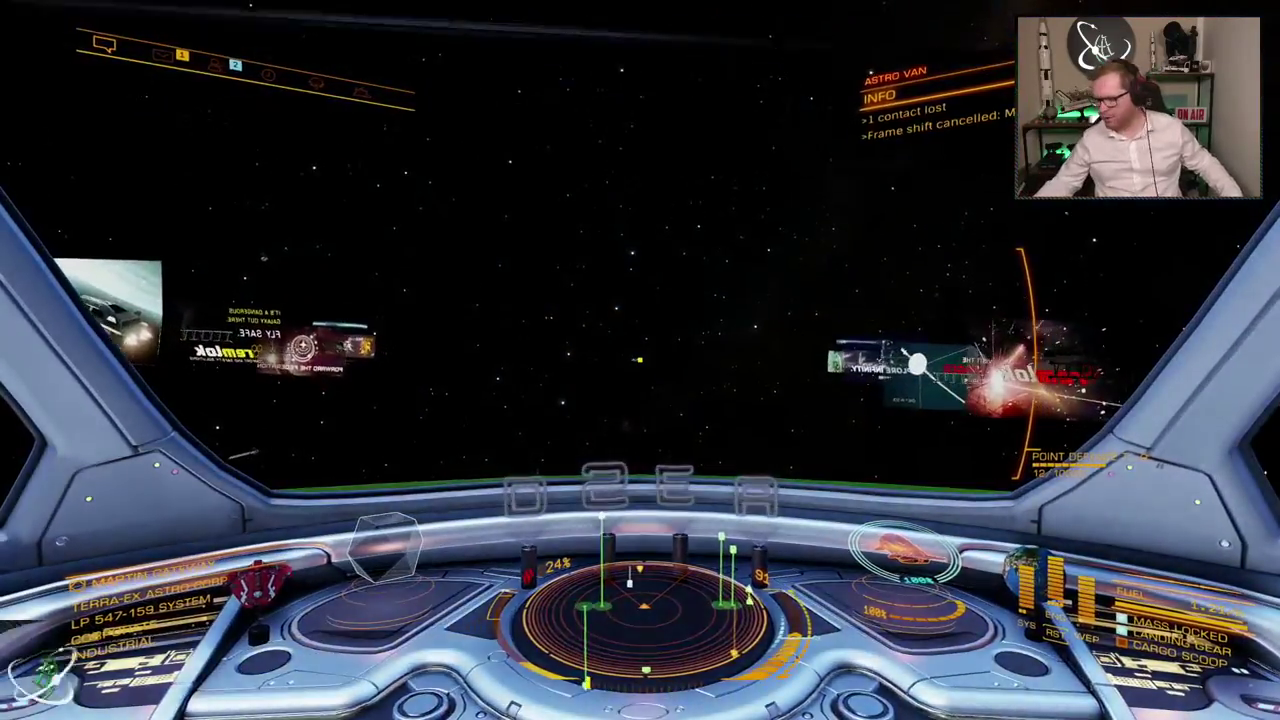
key("l")
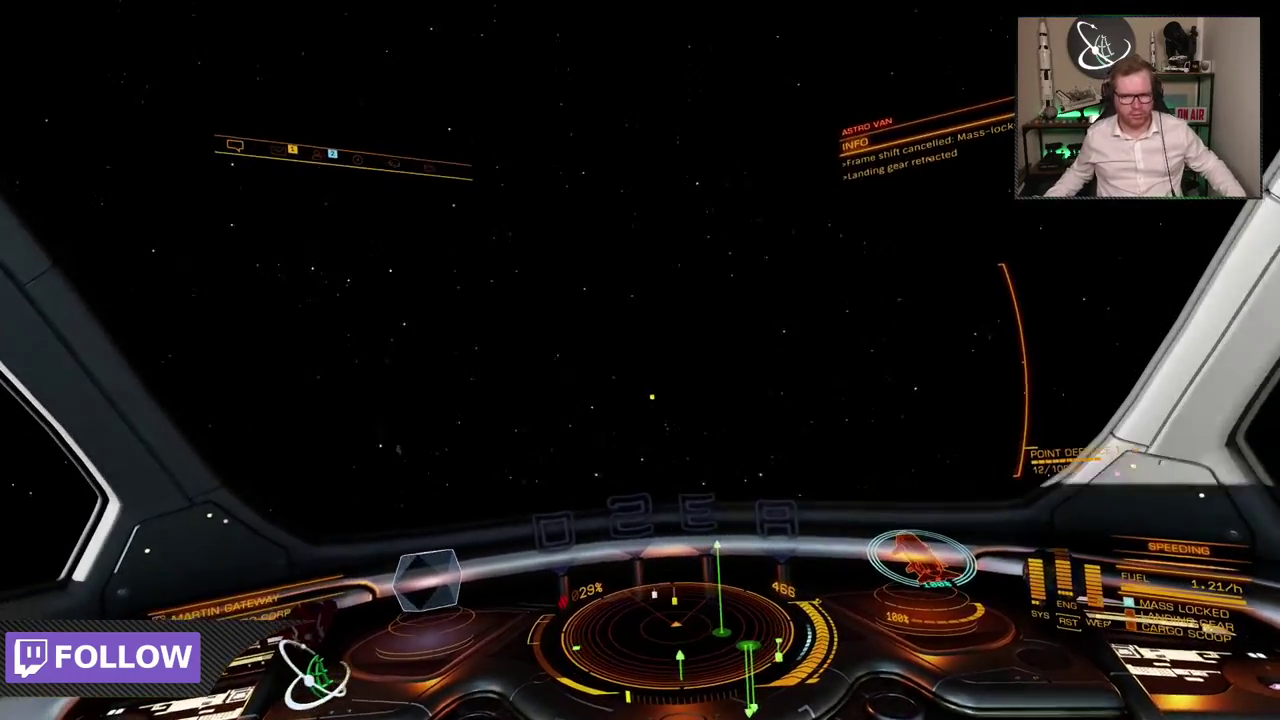
key("Tab")
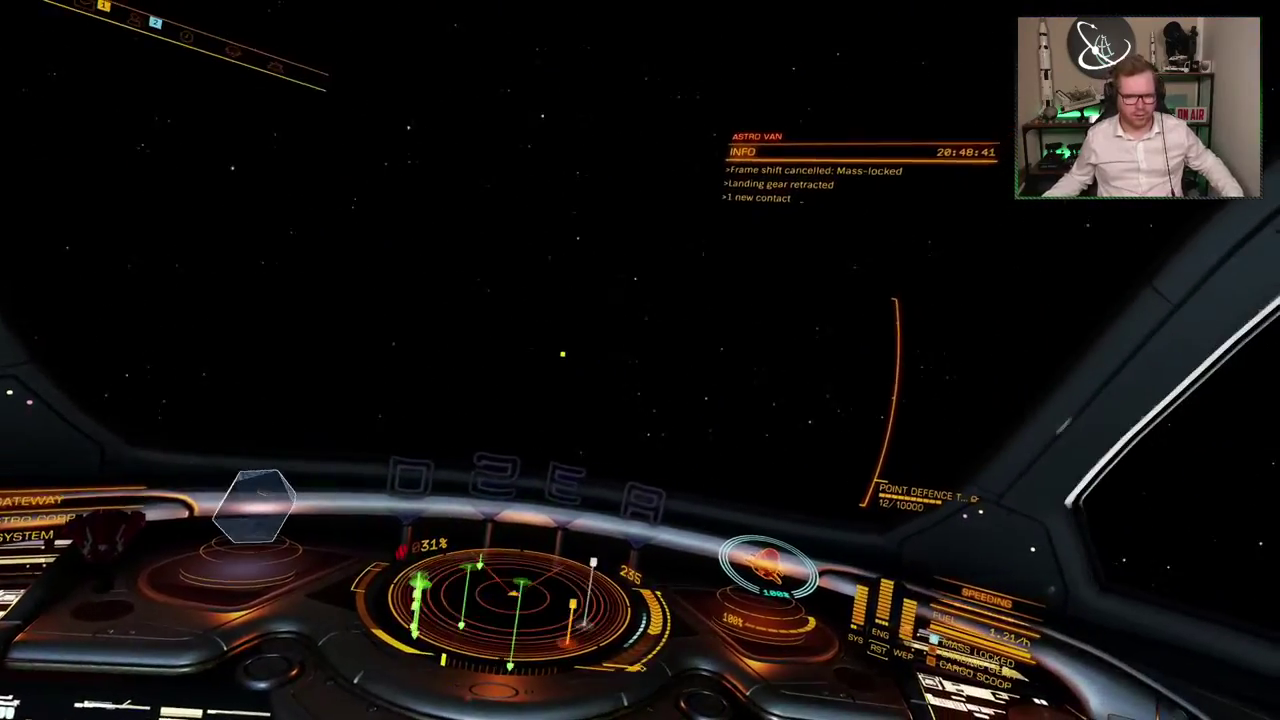
key("Tab")
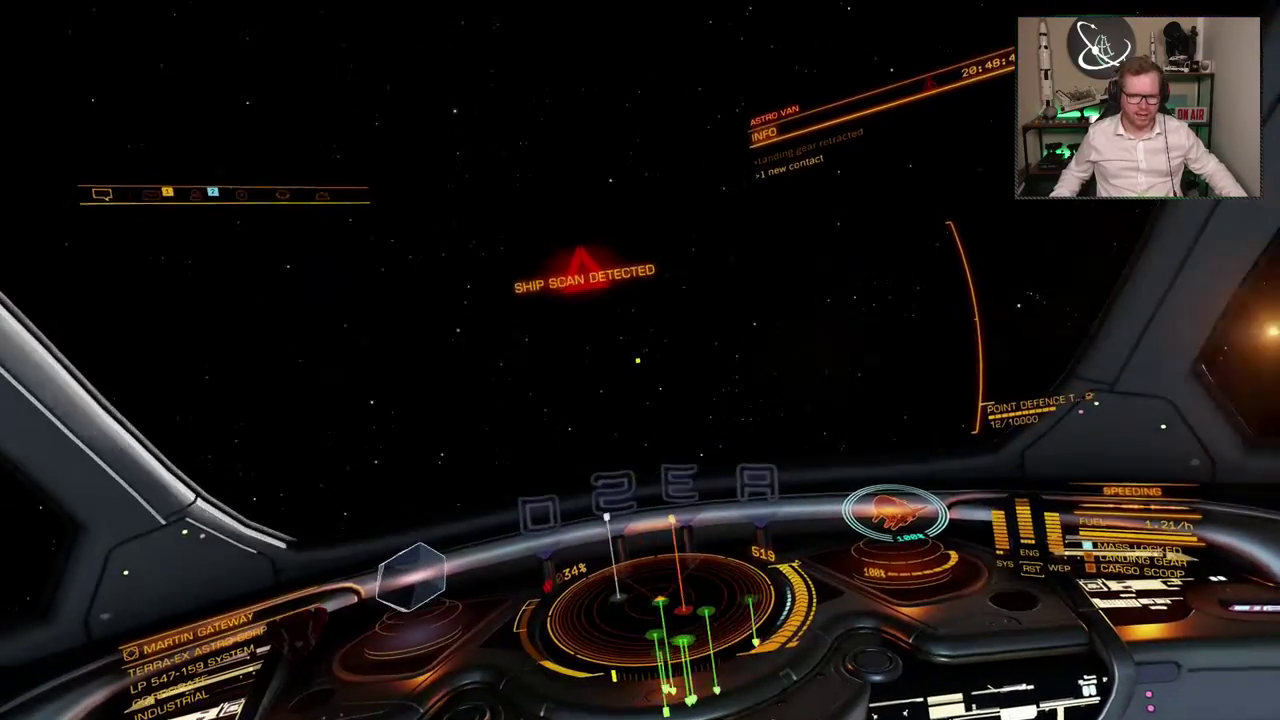
Review the Mouse Controls of the ship settings, including the Show Mouse Widget option, and return to the game
key("Escape")
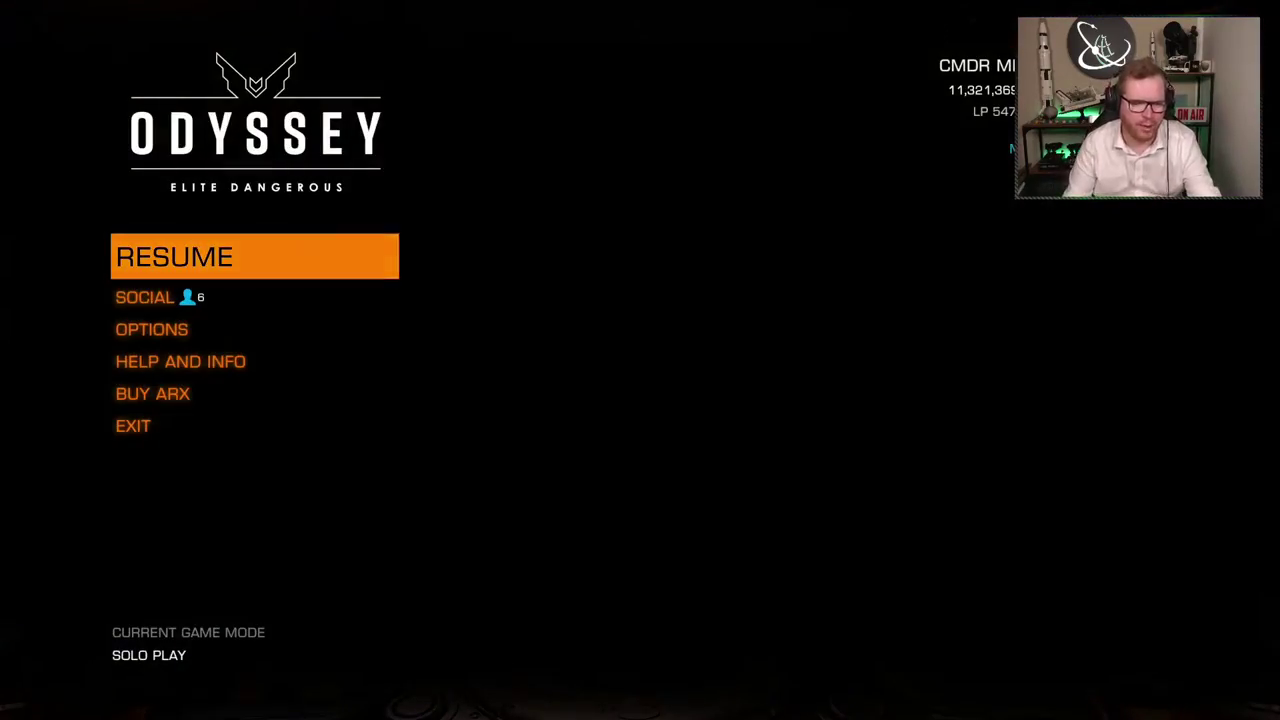
left_click(142, 342)
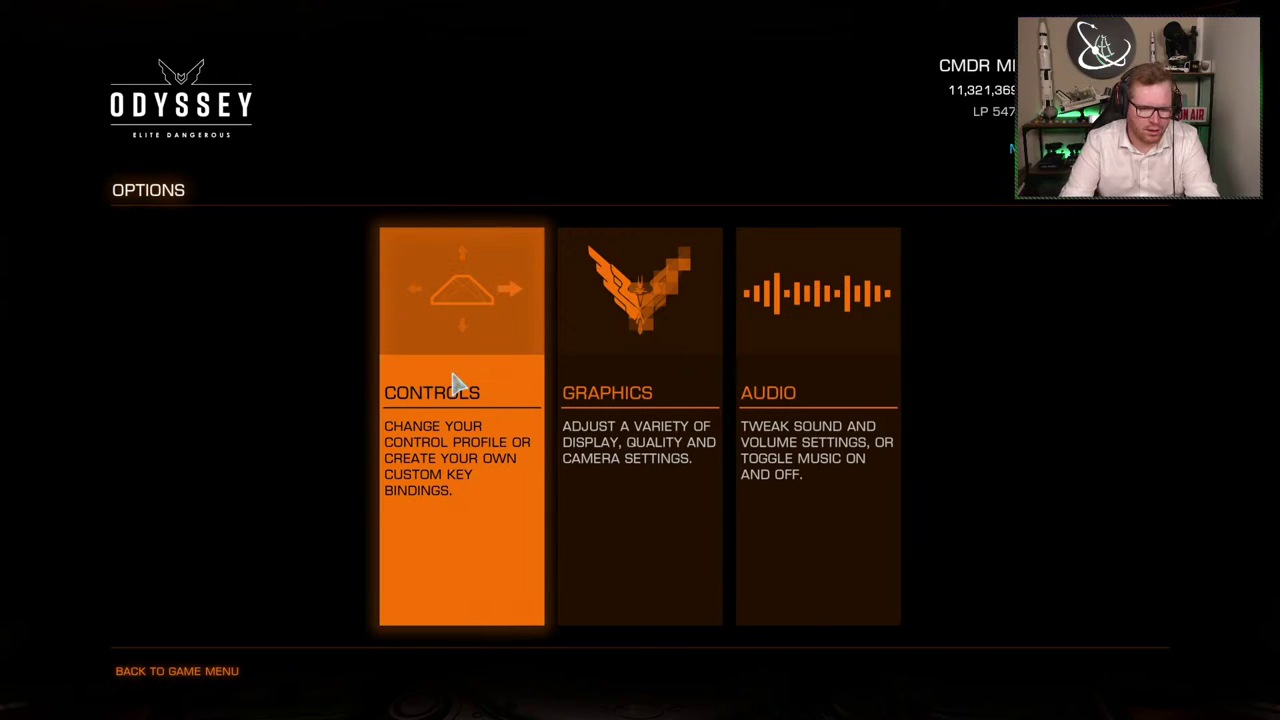
left_click(456, 386)
left_click(514, 391)
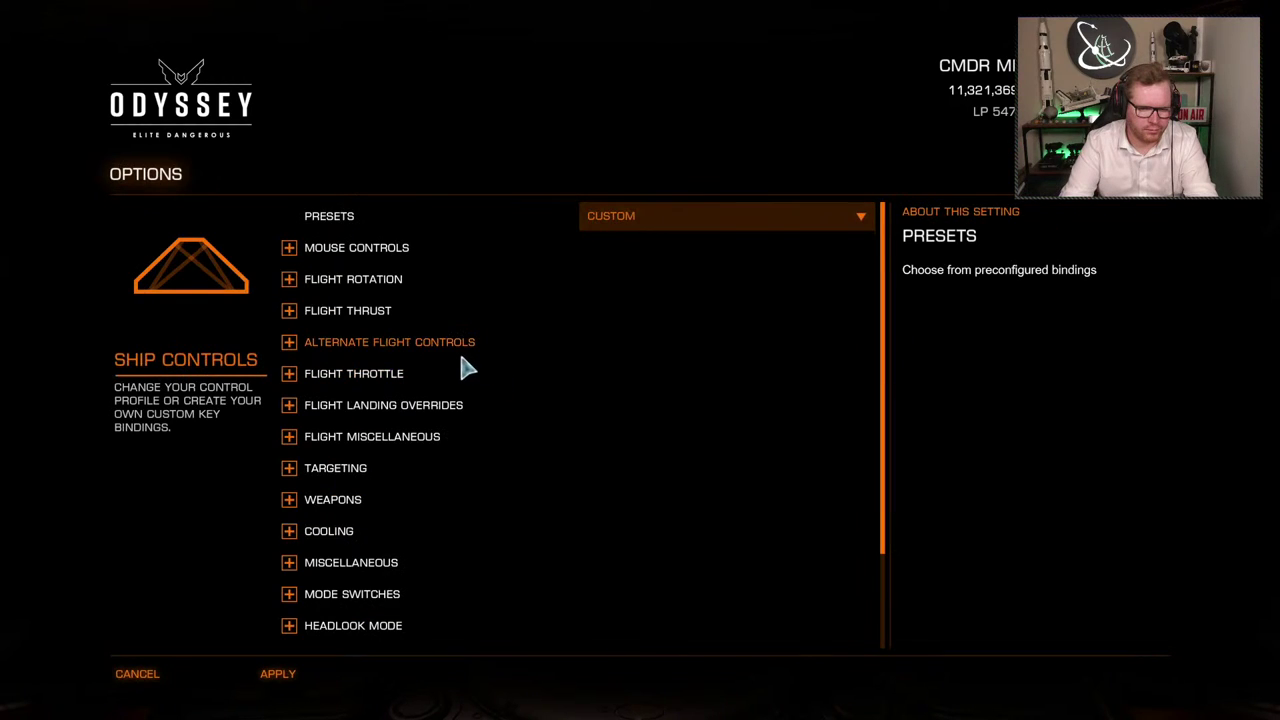
left_click(289, 248)
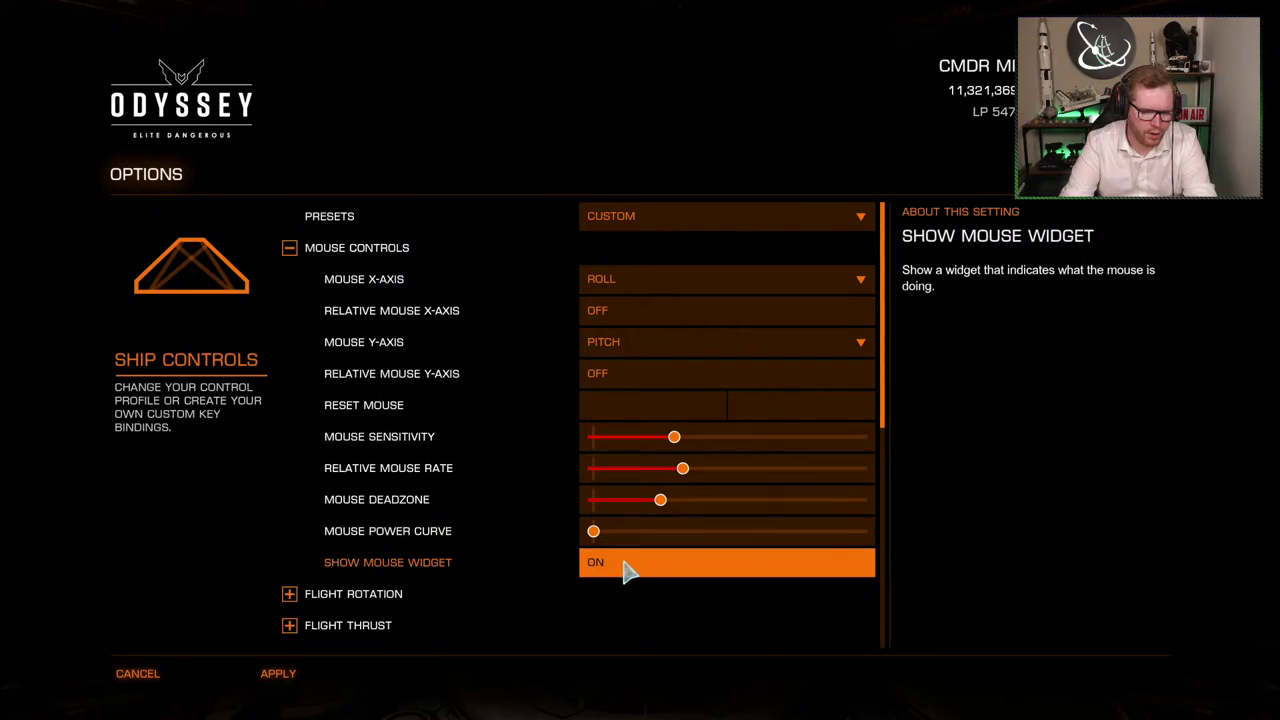
left_click(288, 686)
key("Escape")
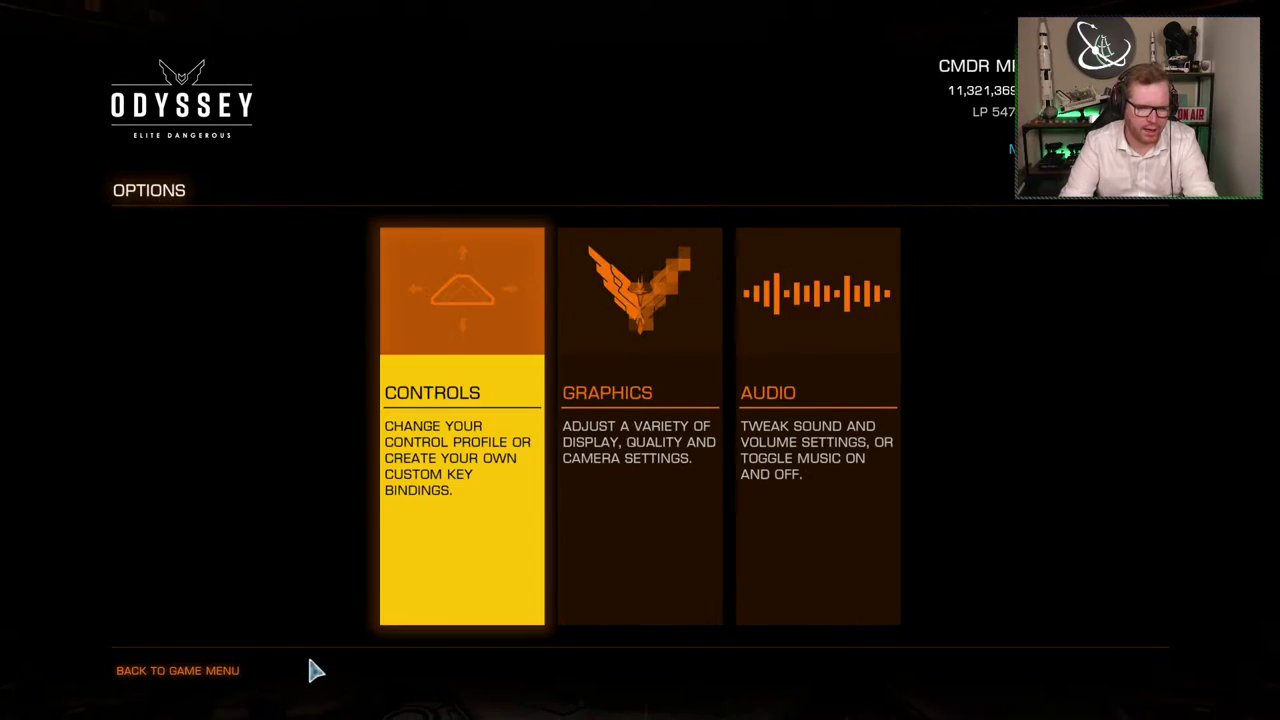
key("Escape")
key("Escape")
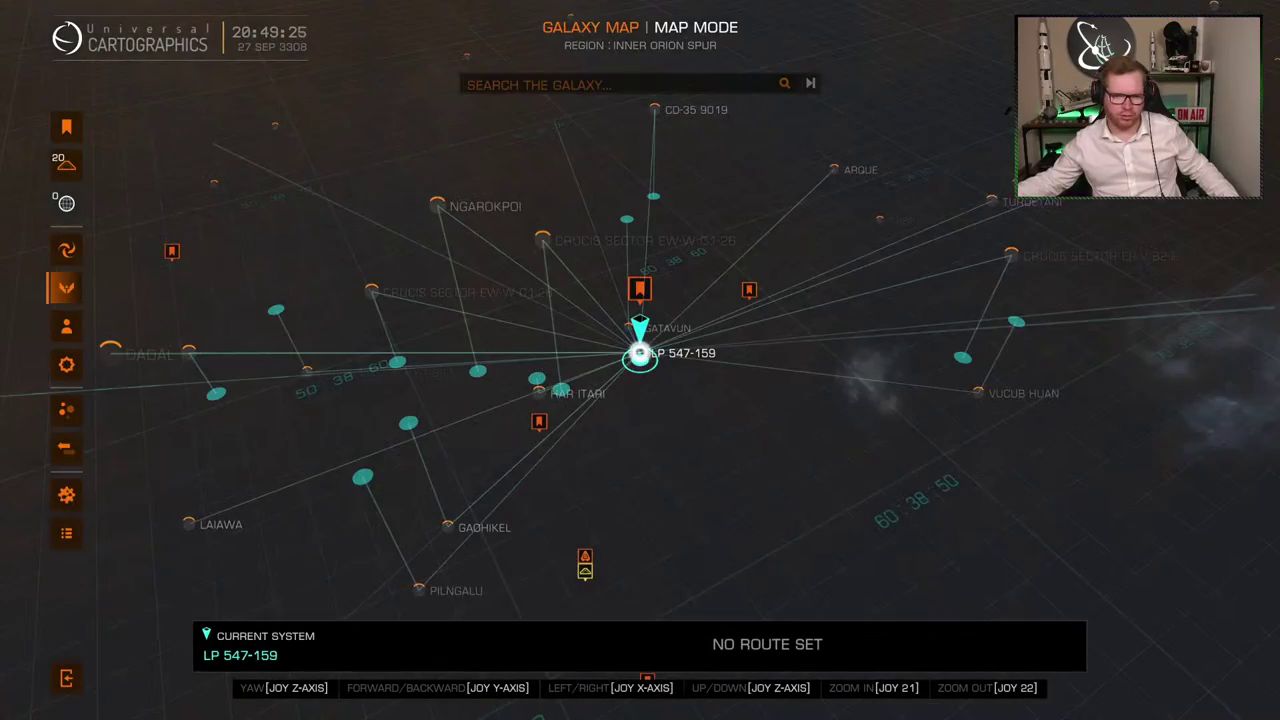
Try moving, rotating and zooming the galaxy map around the current system LP 547-159, and return to the cockpit
key("d")
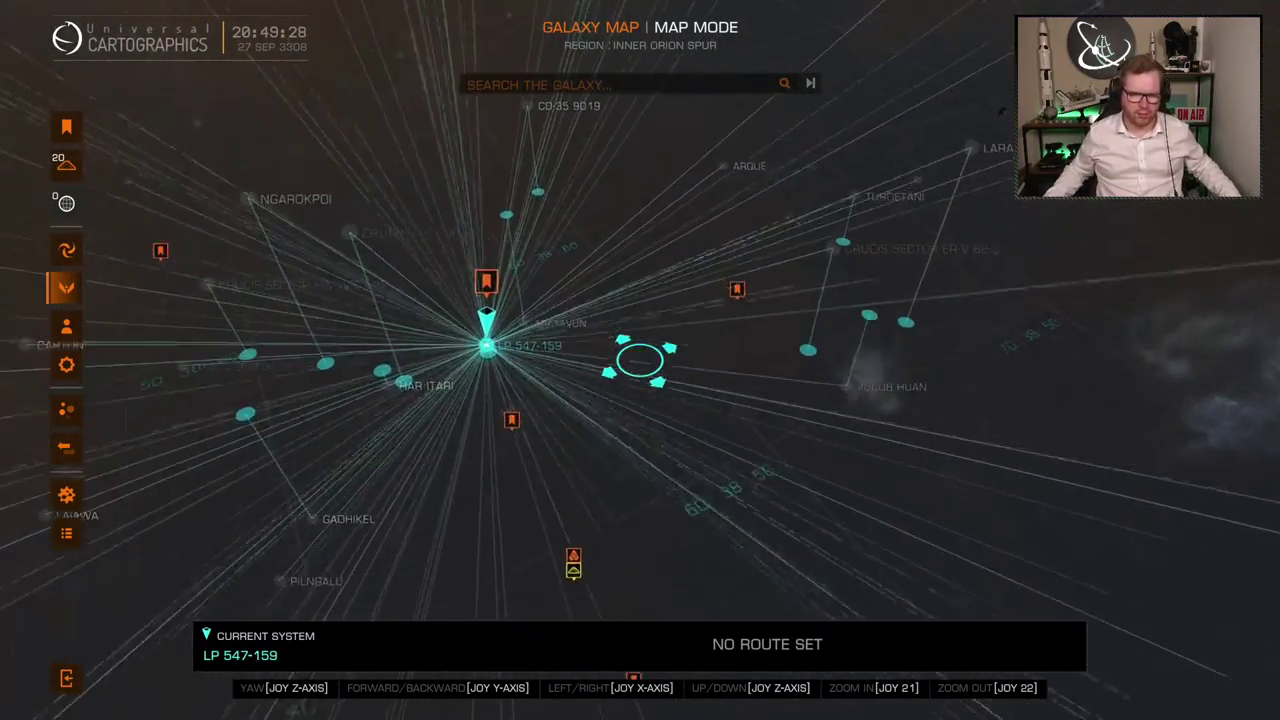
key("q")
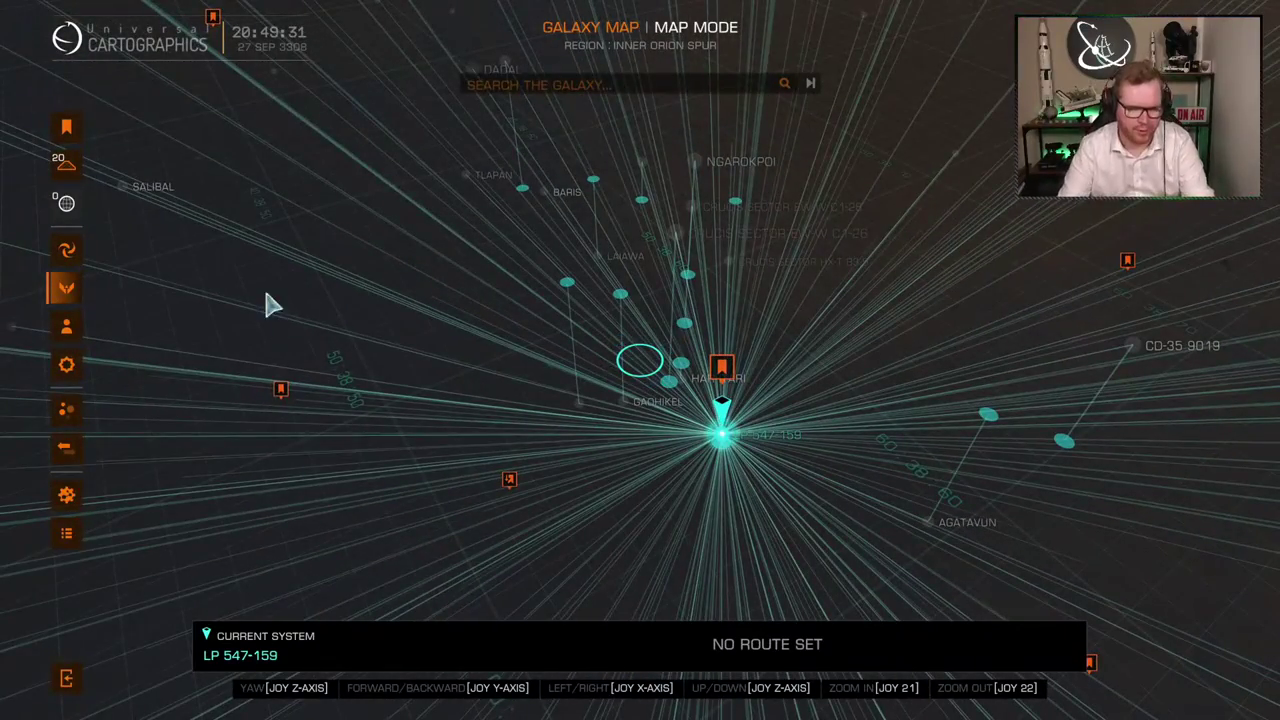
scroll(494, 491, "down", 5)
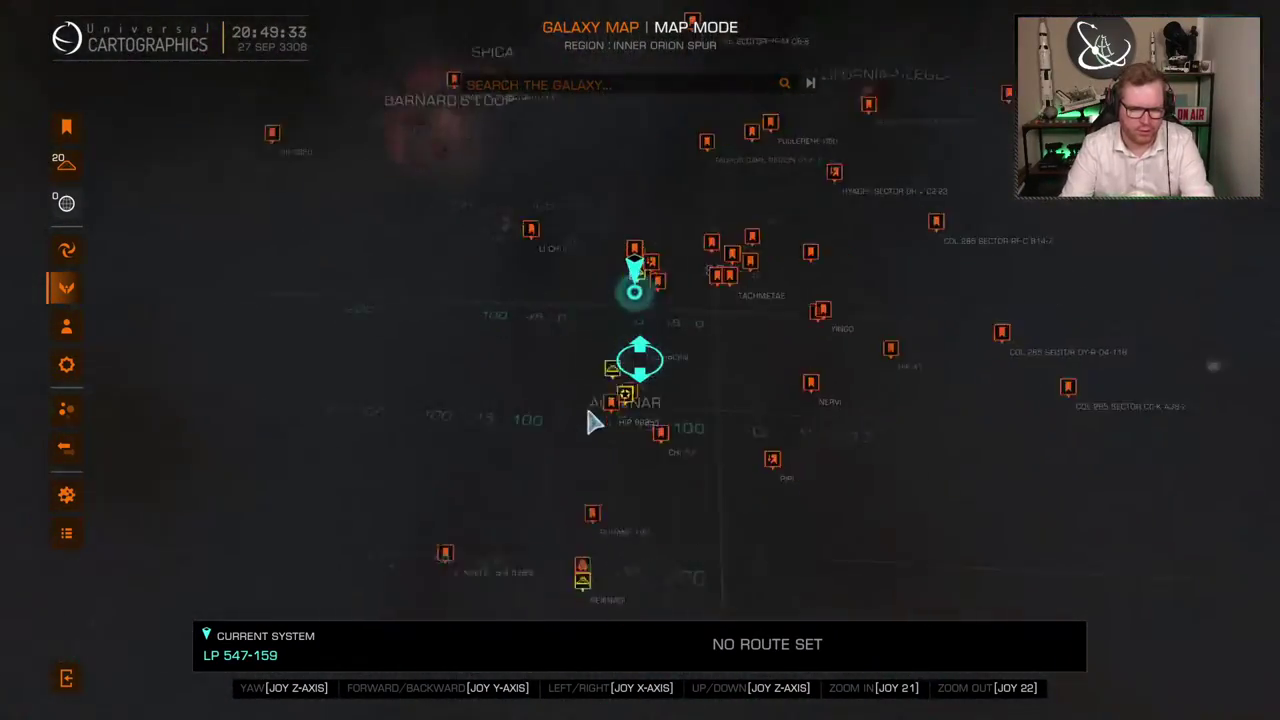
left_click_drag(597, 428, 813, 381)
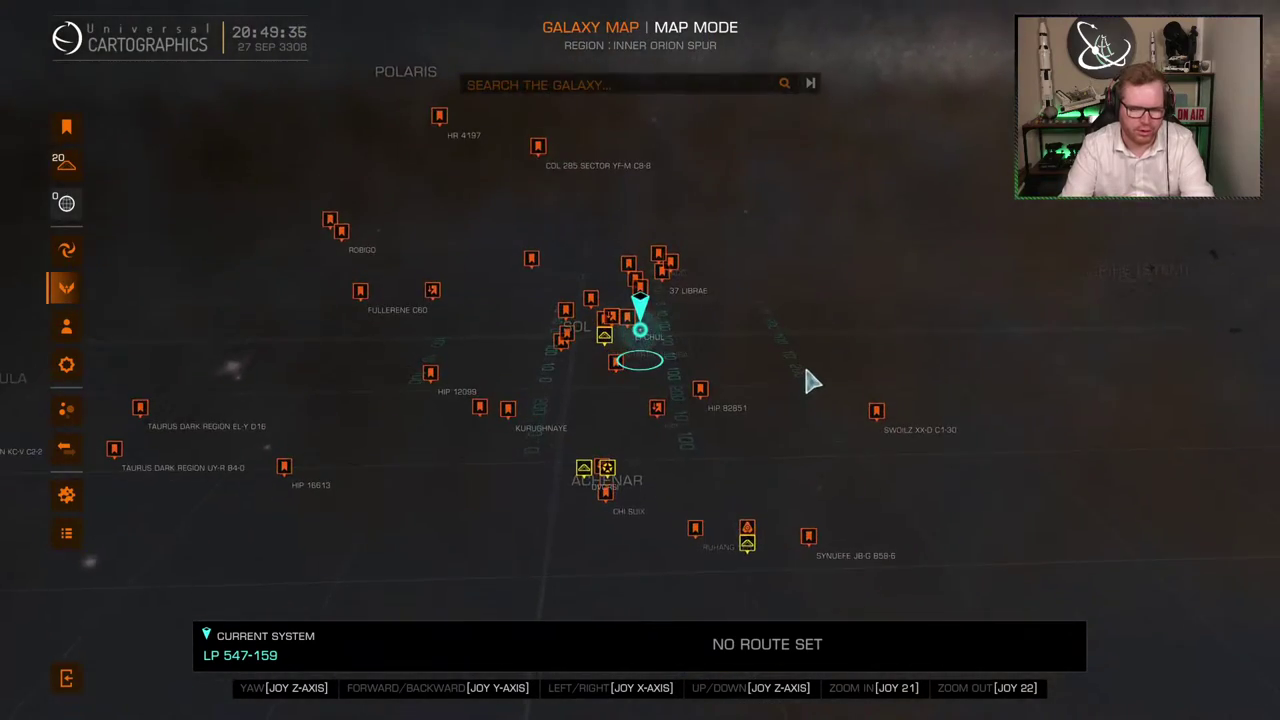
key("a")
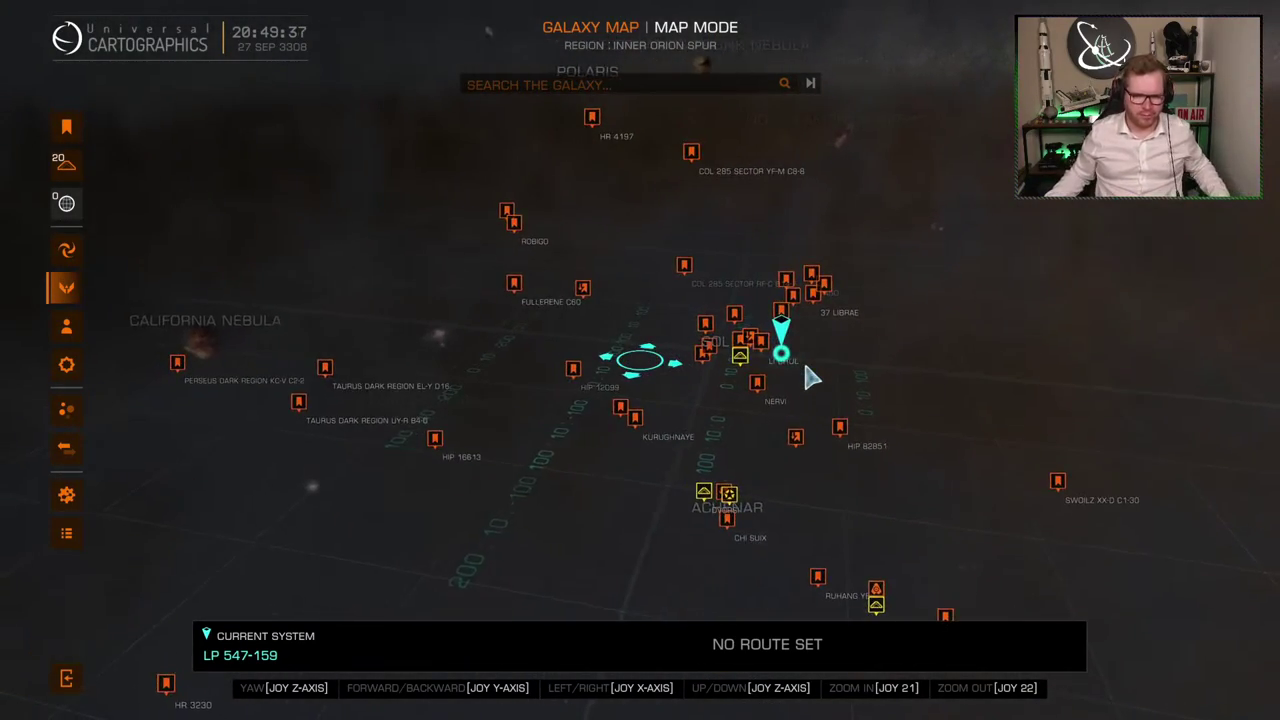
key("d")
key("q")
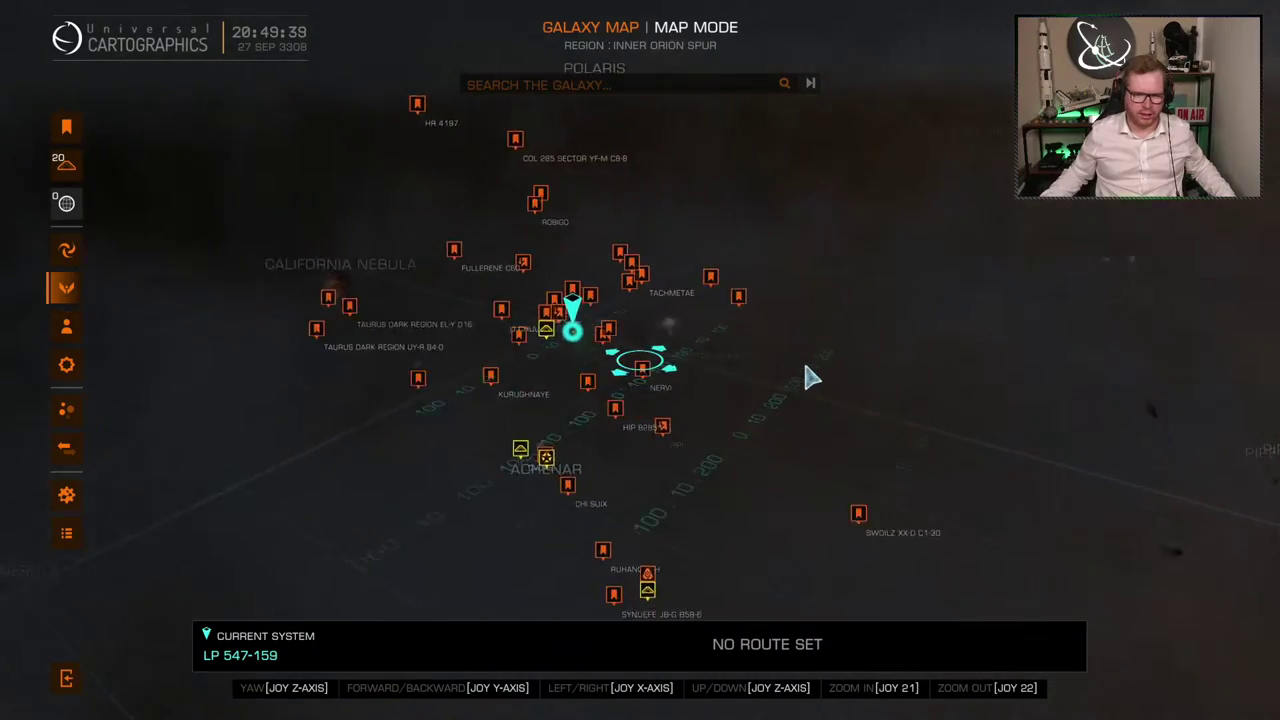
key("e")
key("f")
key("f")
key("r")
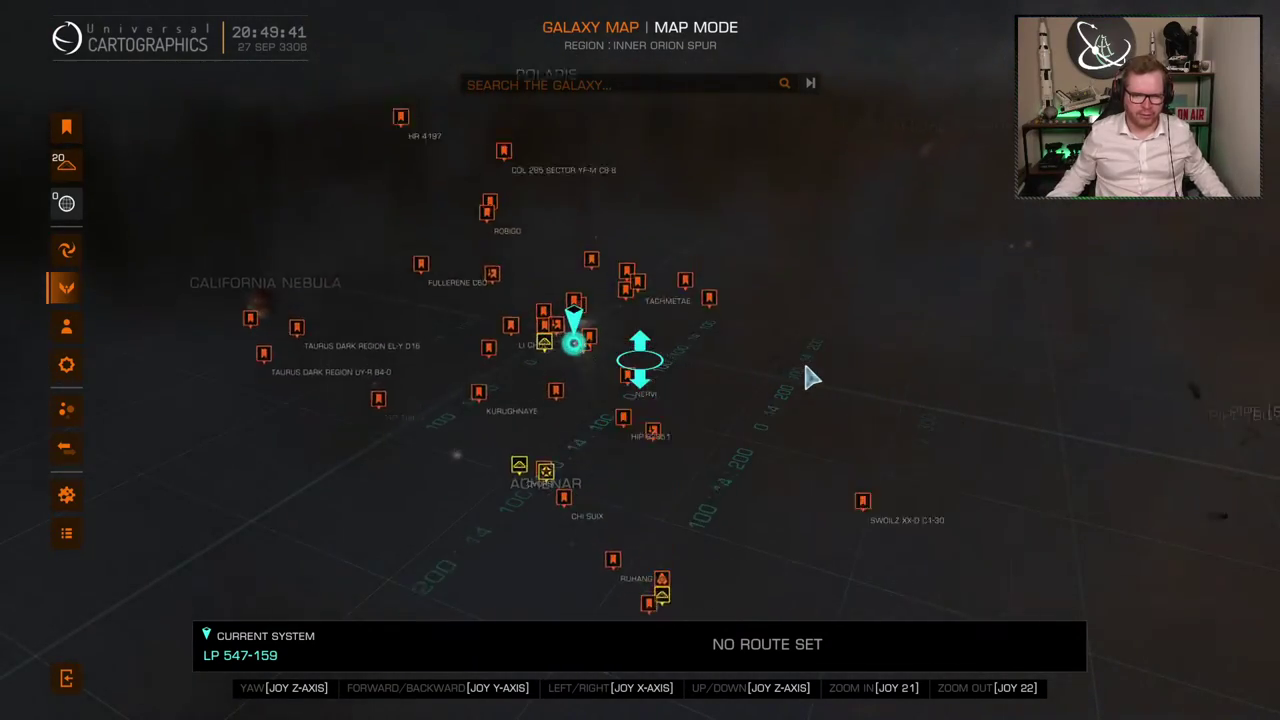
key("f")
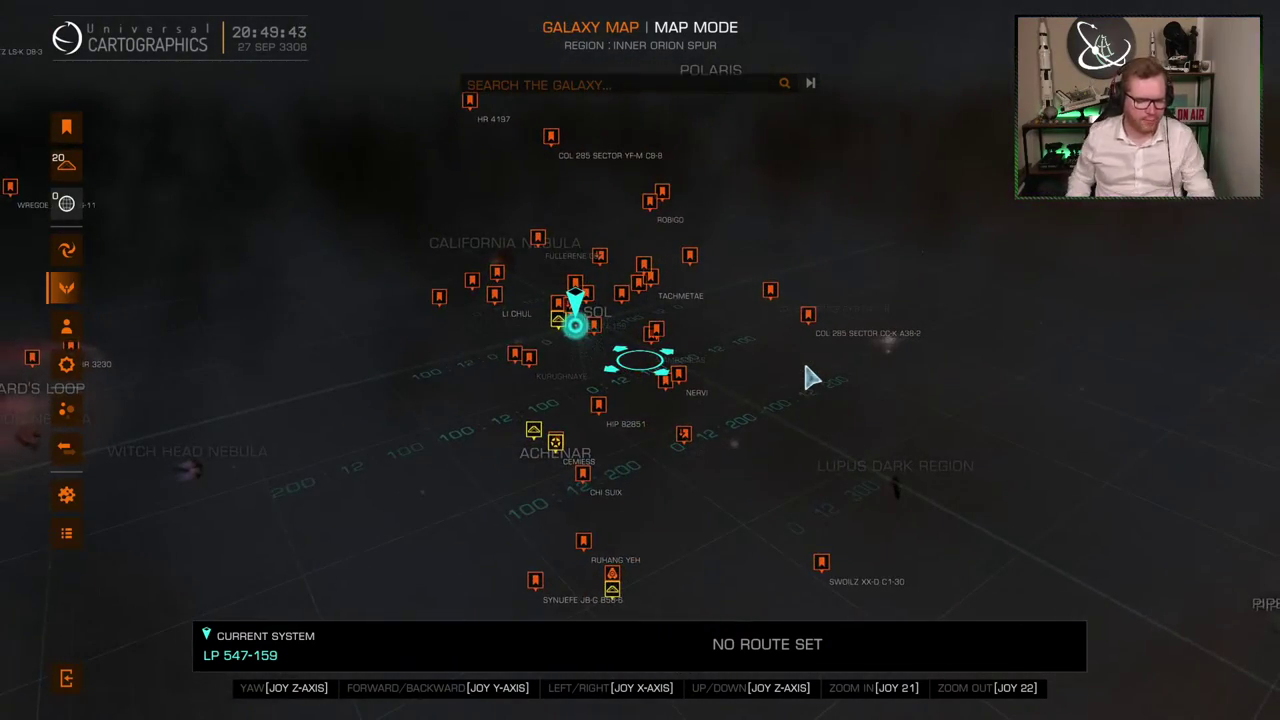
key("Escape")
key("Escape")
key("Escape")
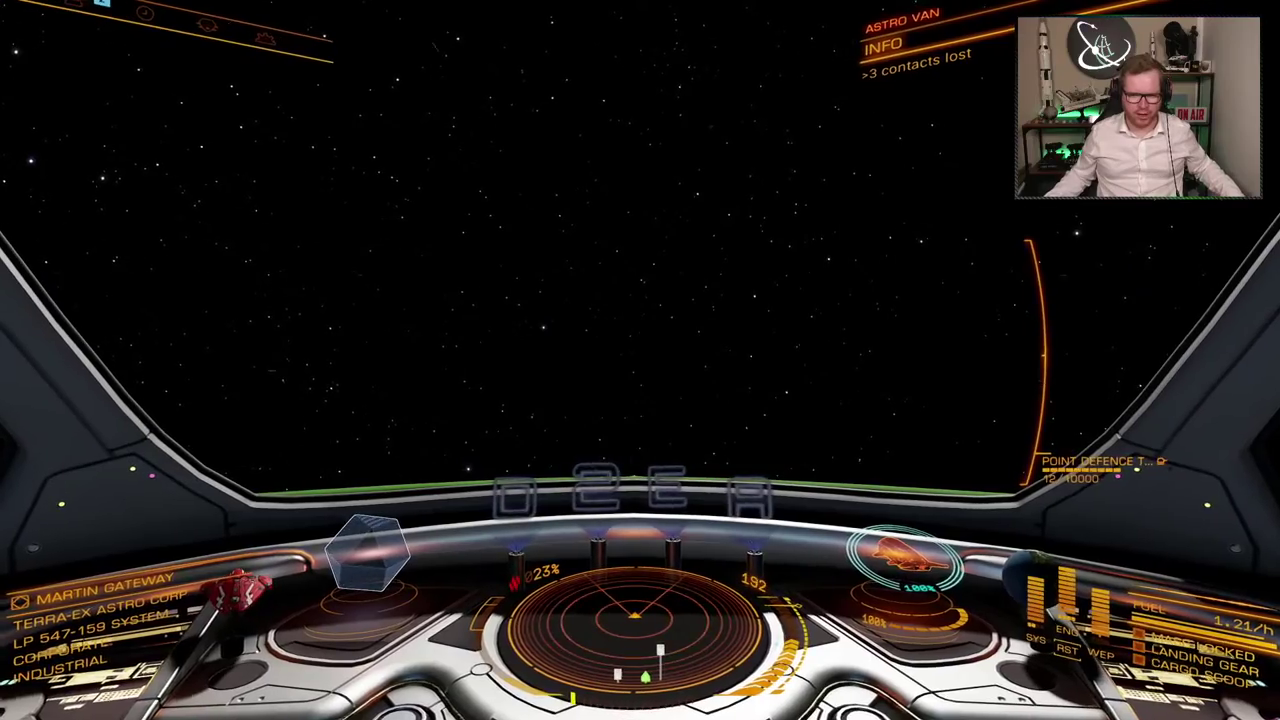
Deploy the hardpoints and create fire group D with the ADV Missile Rack assigned to secondary fire
key("u")
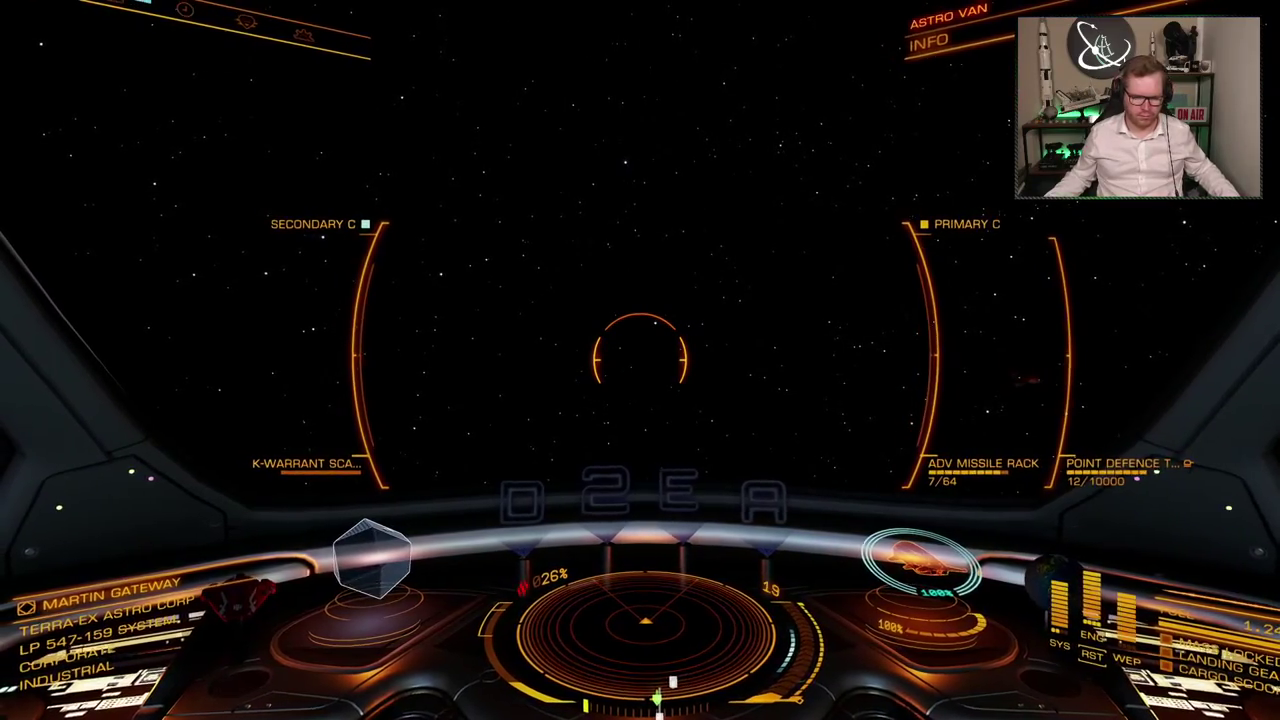
key("4")
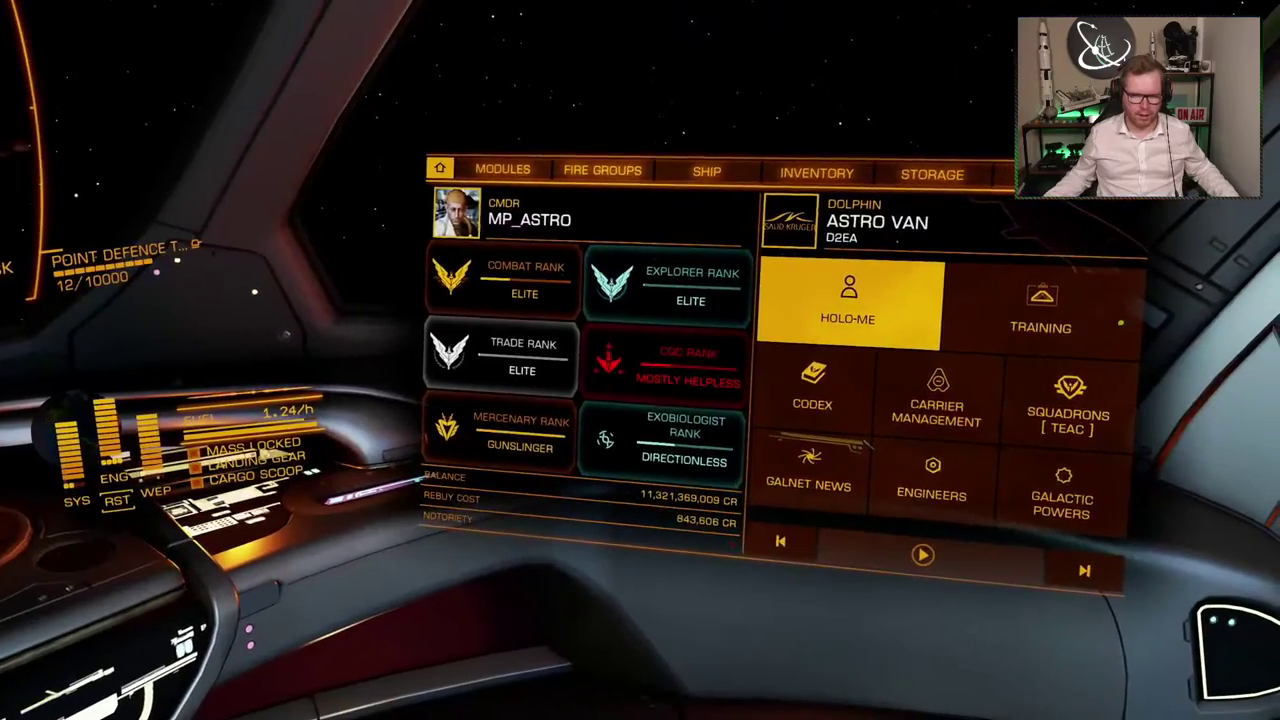
key("e")
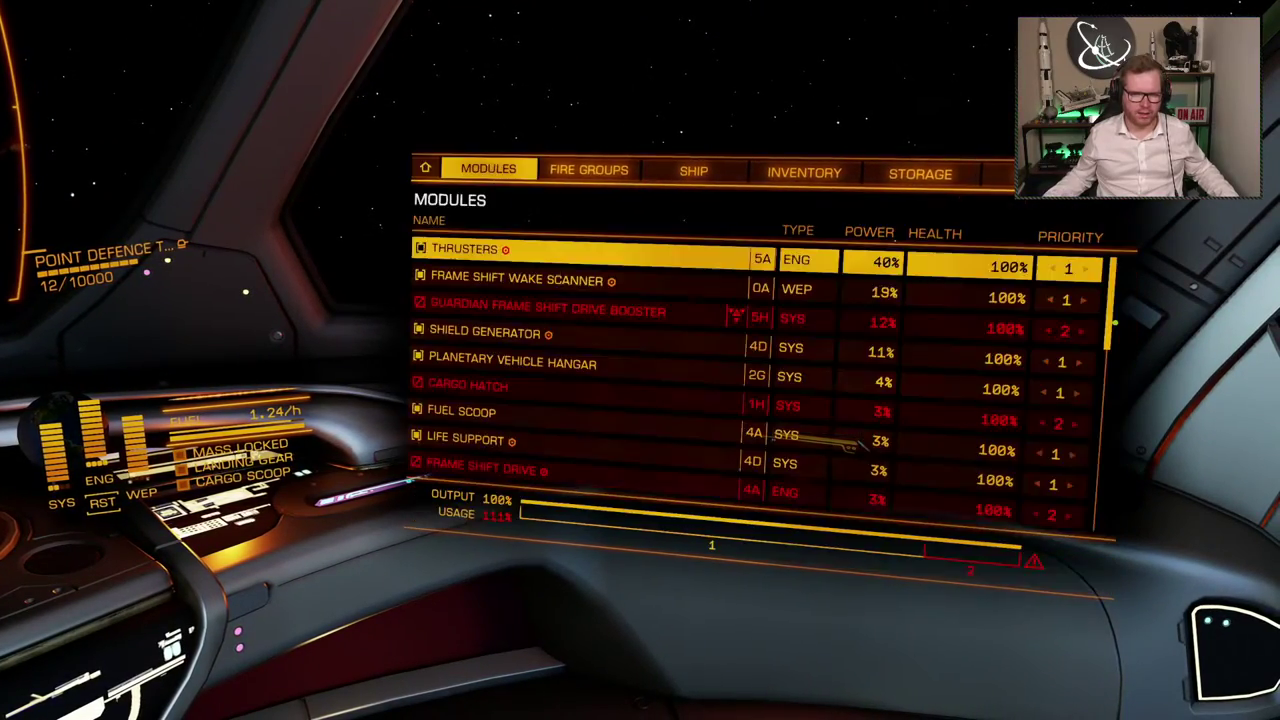
key("e")
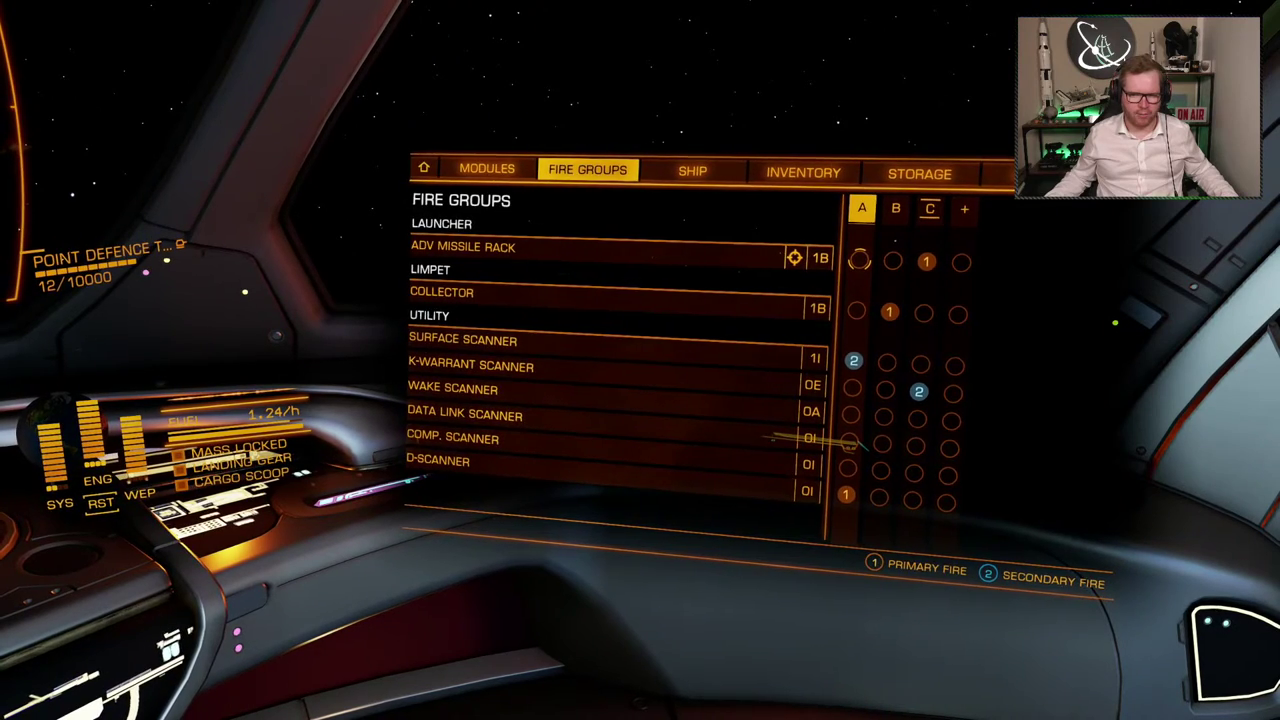
key("d")
key("d")
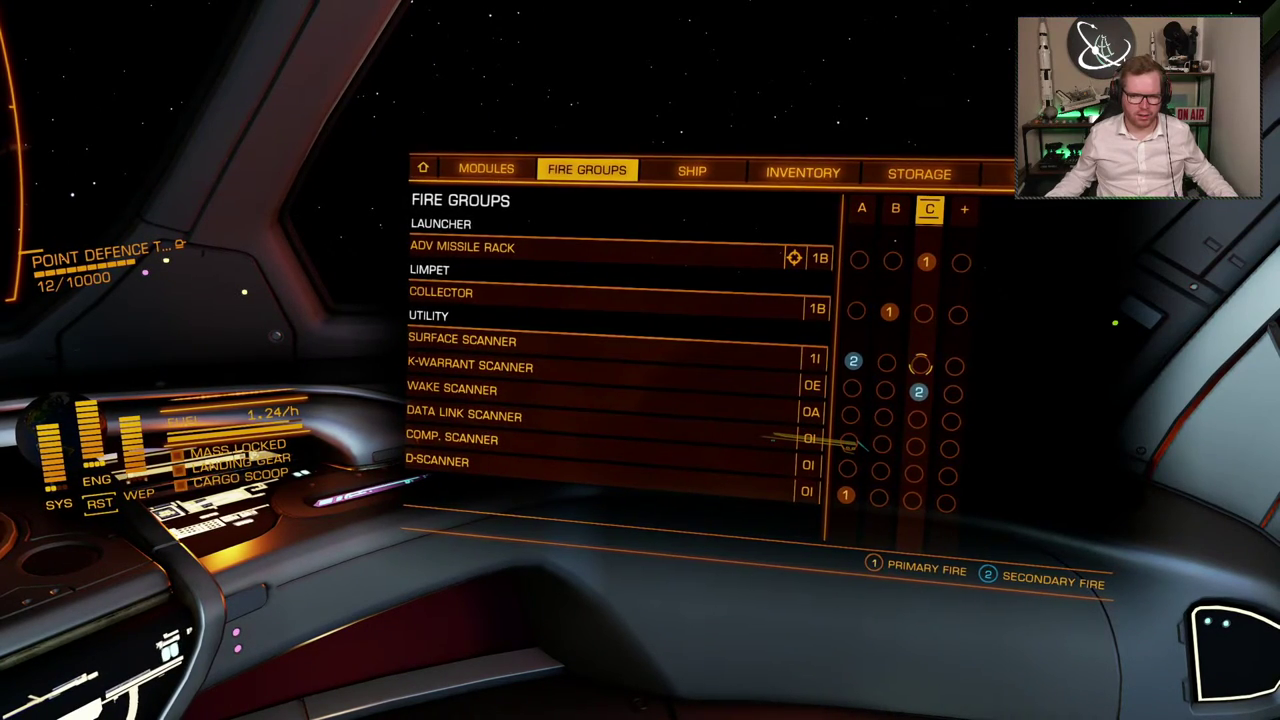
key("s")
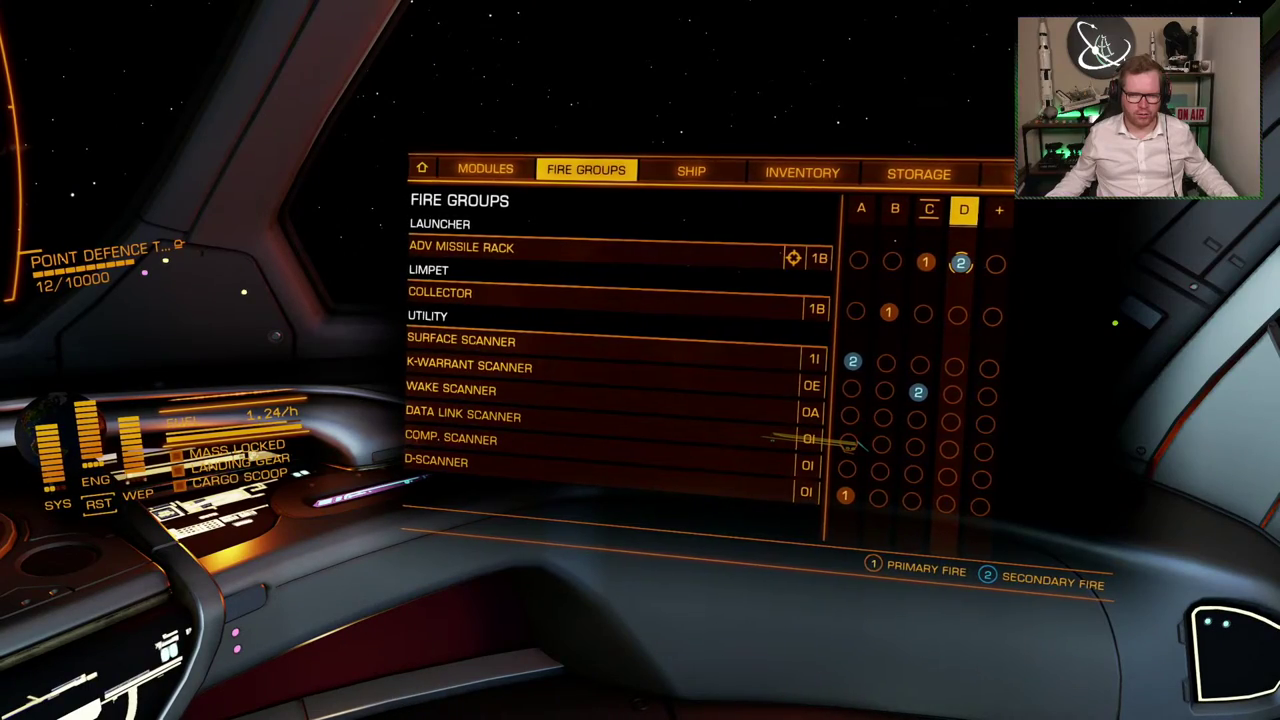
key("4")
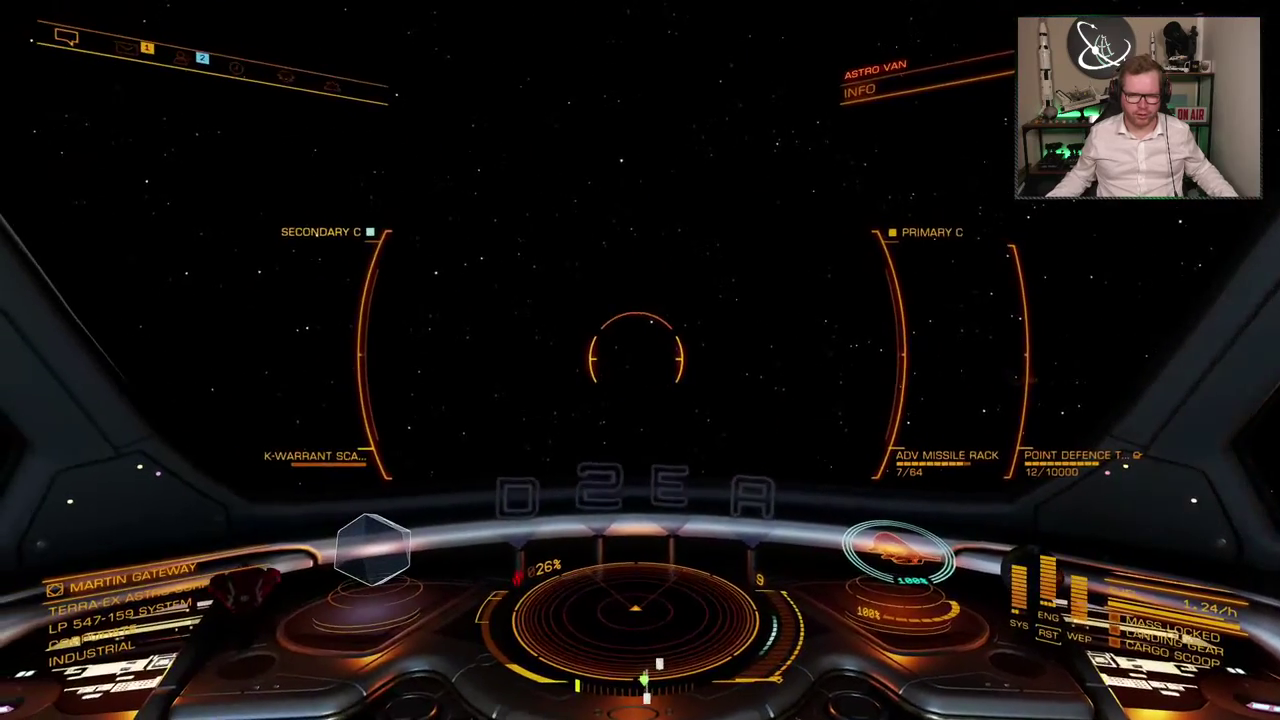
Switch to fire group D and fire missiles from the ADV Missile Rack with secondary fire
key("n")
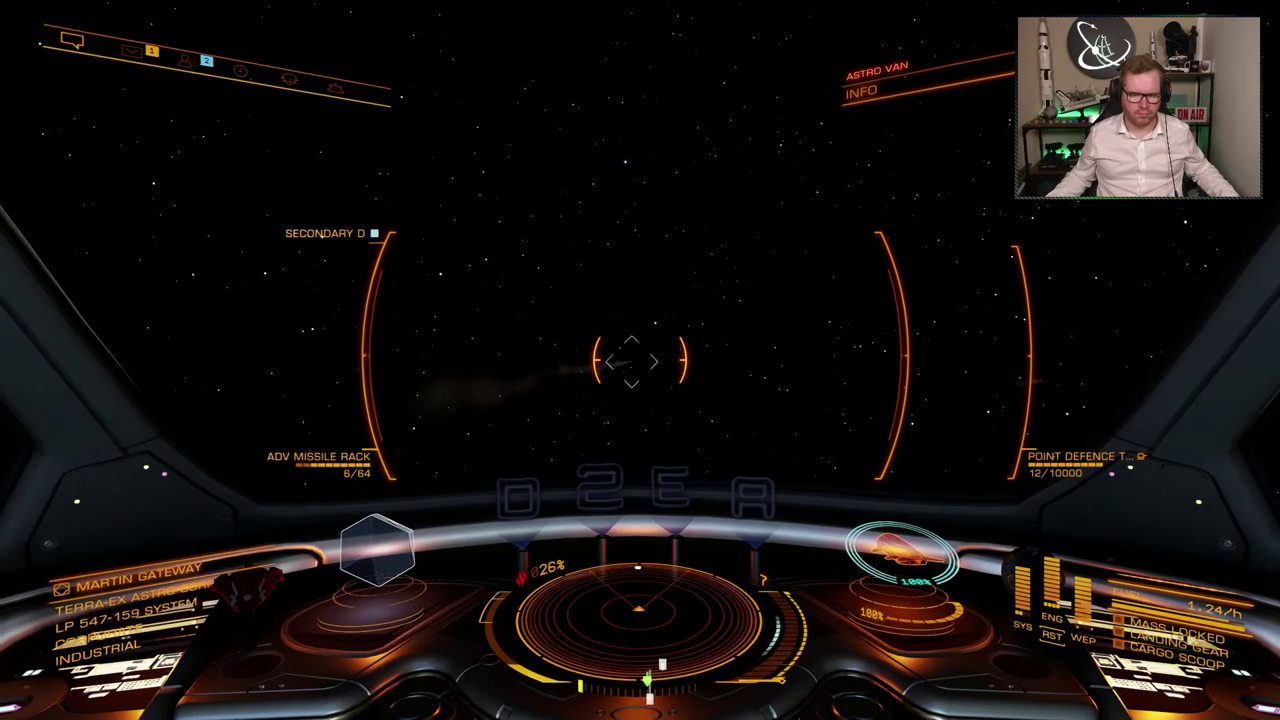
key("space")
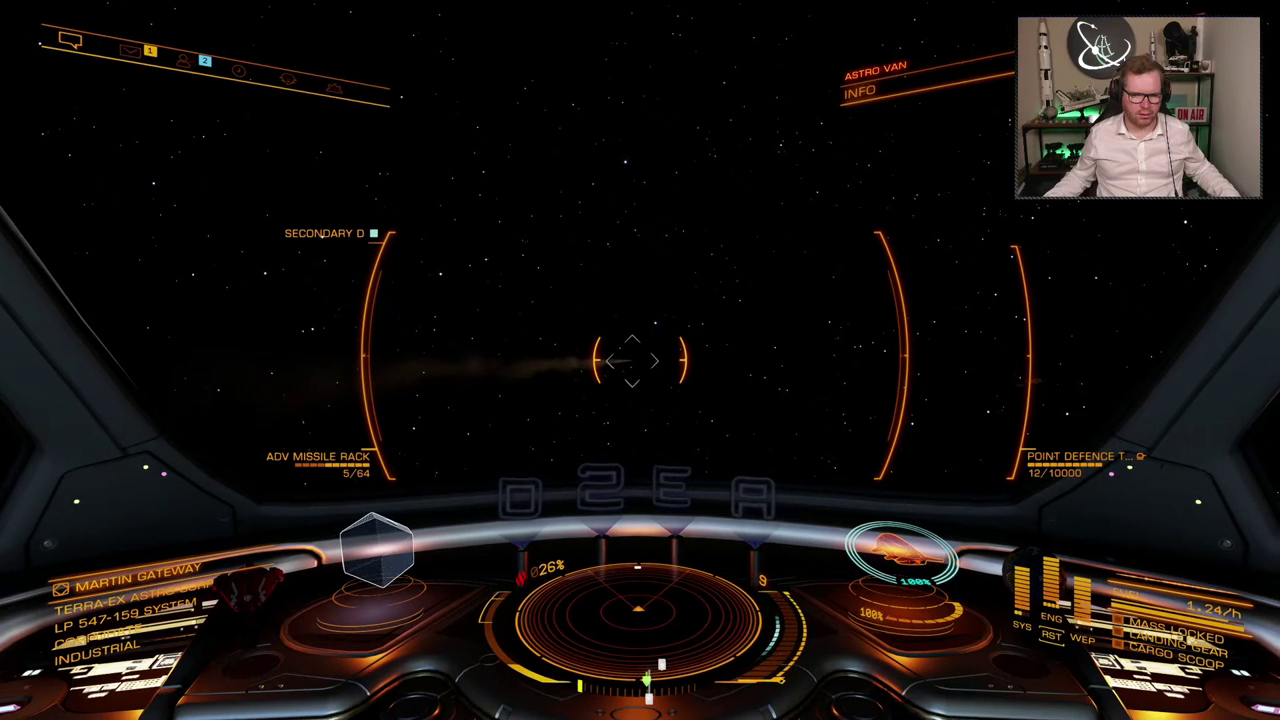
key("space")
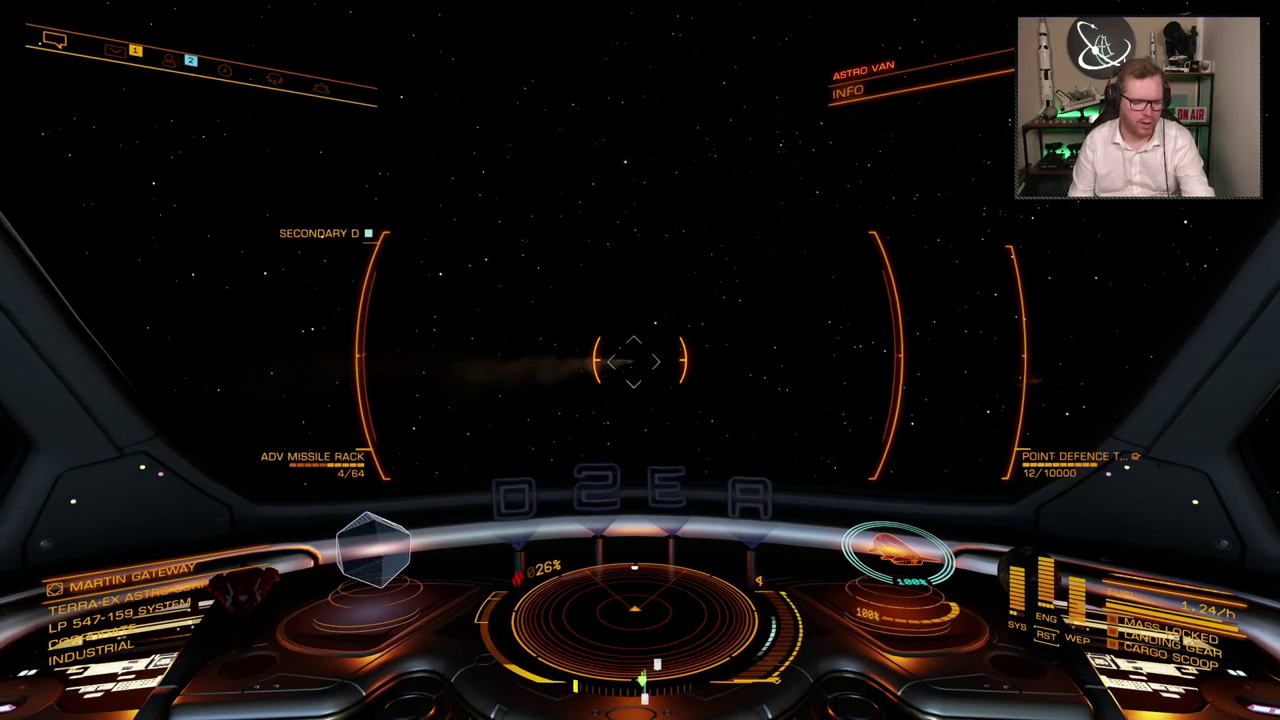
Reassign the joystick input for Secondary Fire in the ship's Weapons controls, apply the settings and resume the game
key("Escape")
left_click(162, 330)
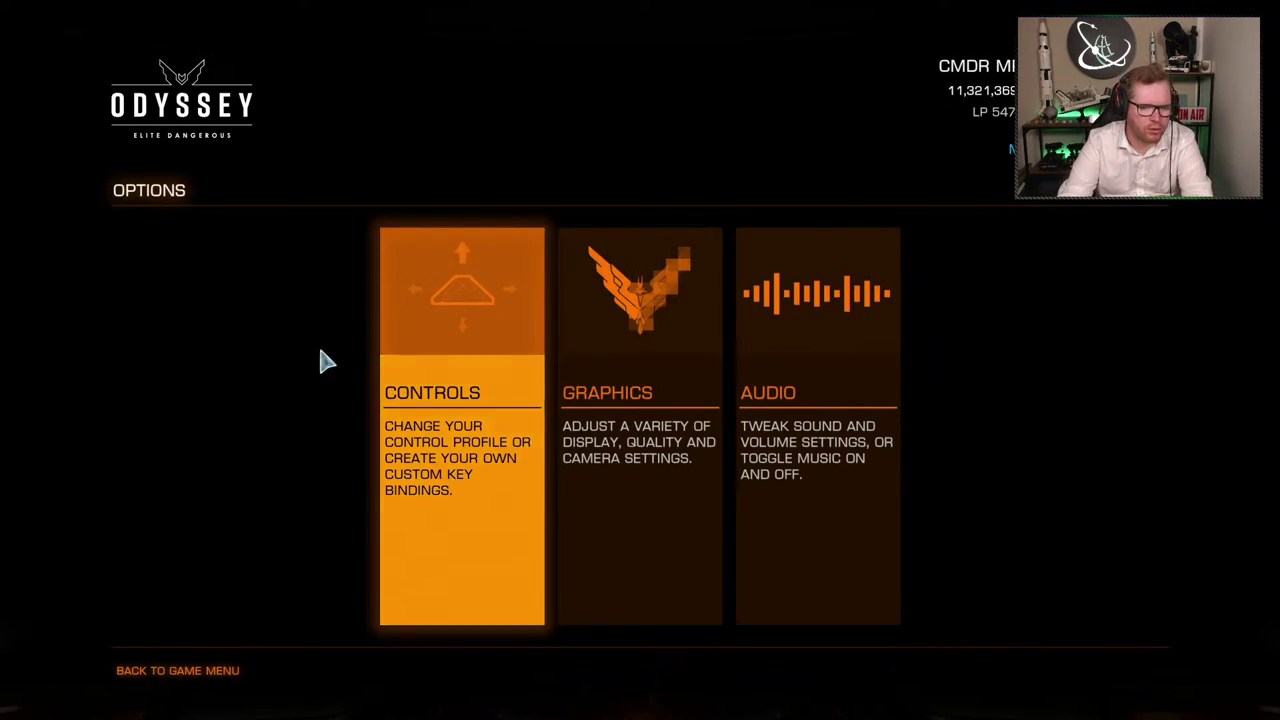
left_click(490, 410)
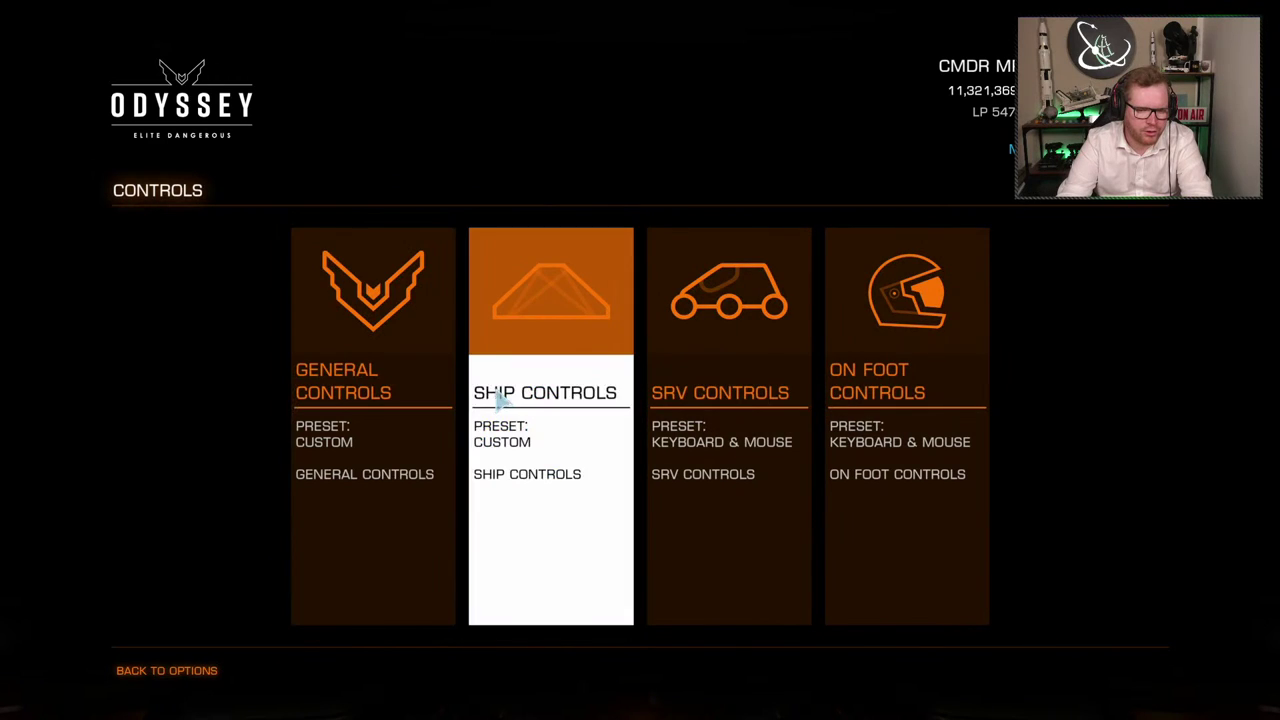
left_click(497, 398)
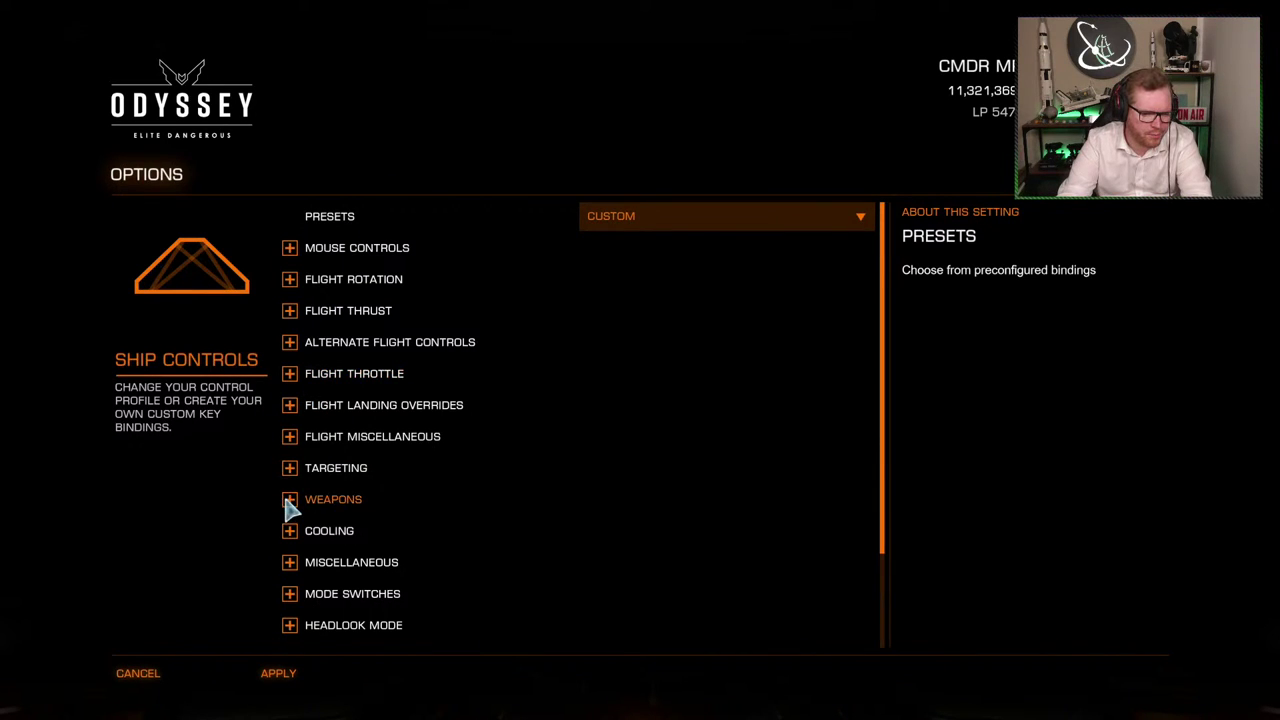
scroll(327, 500, "down", 3)
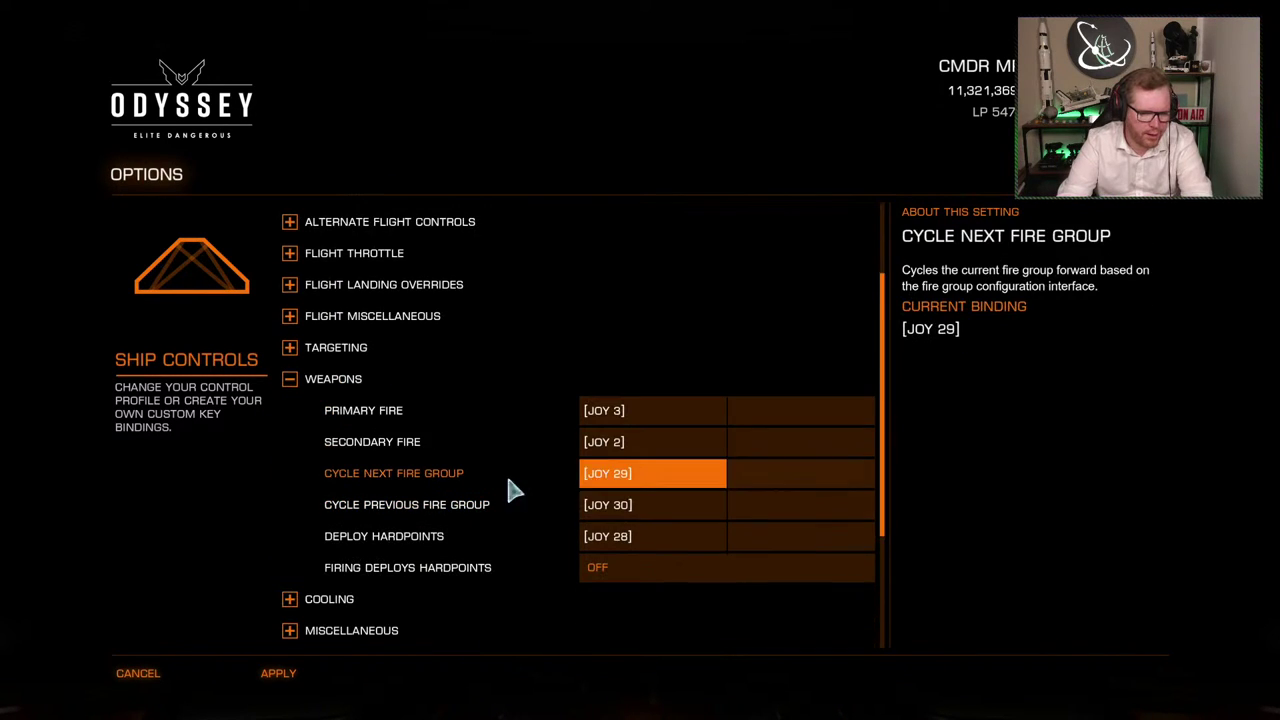
left_click(630, 452)
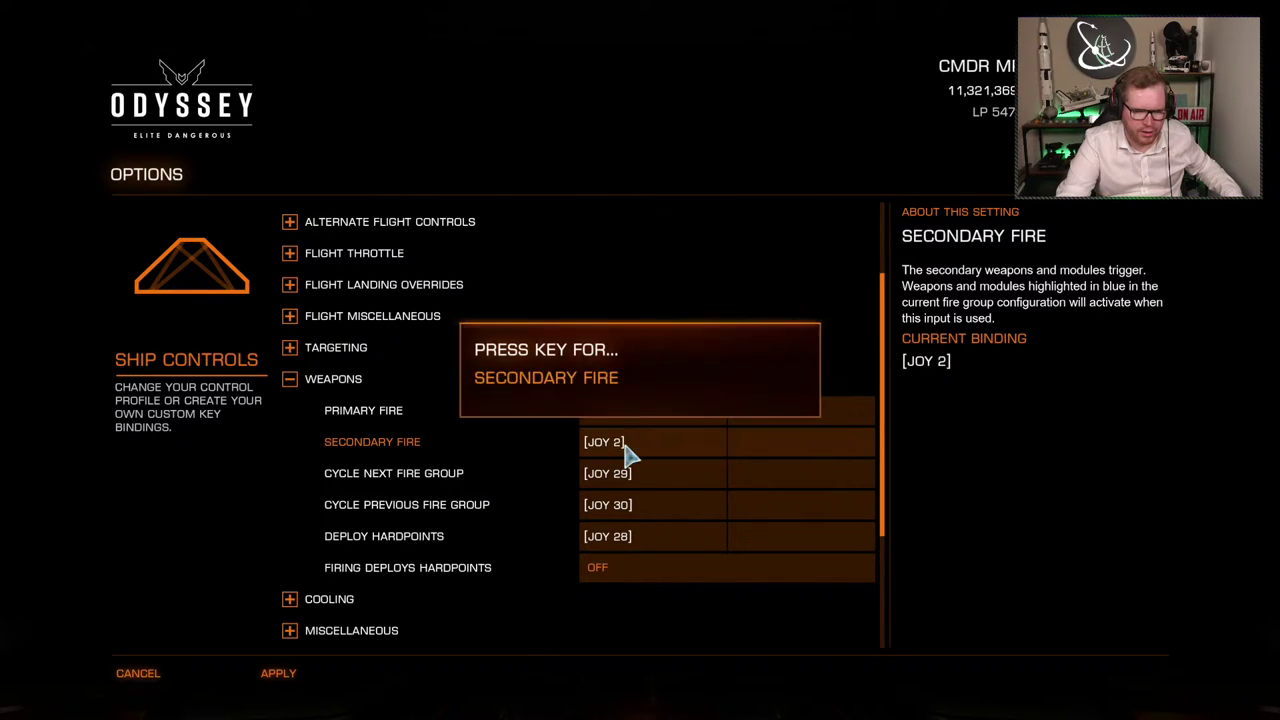
left_click(283, 674)
left_click(143, 672)
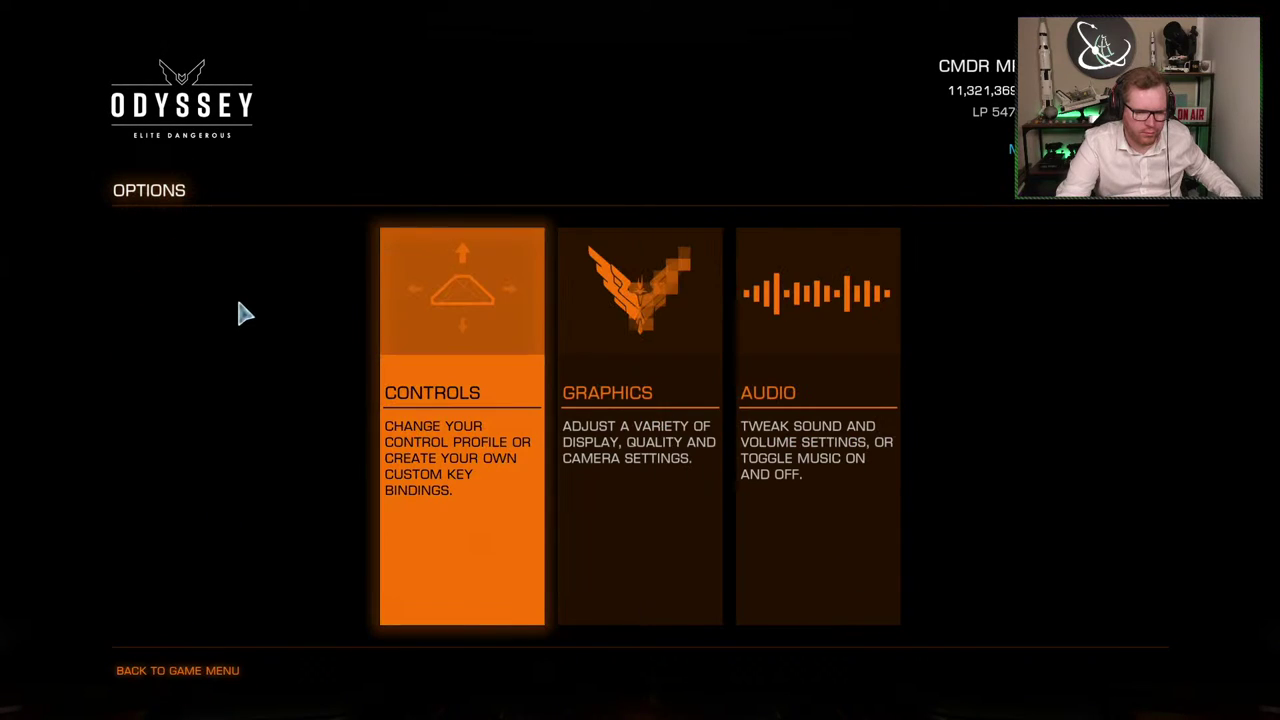
left_click(149, 670)
left_click(180, 258)
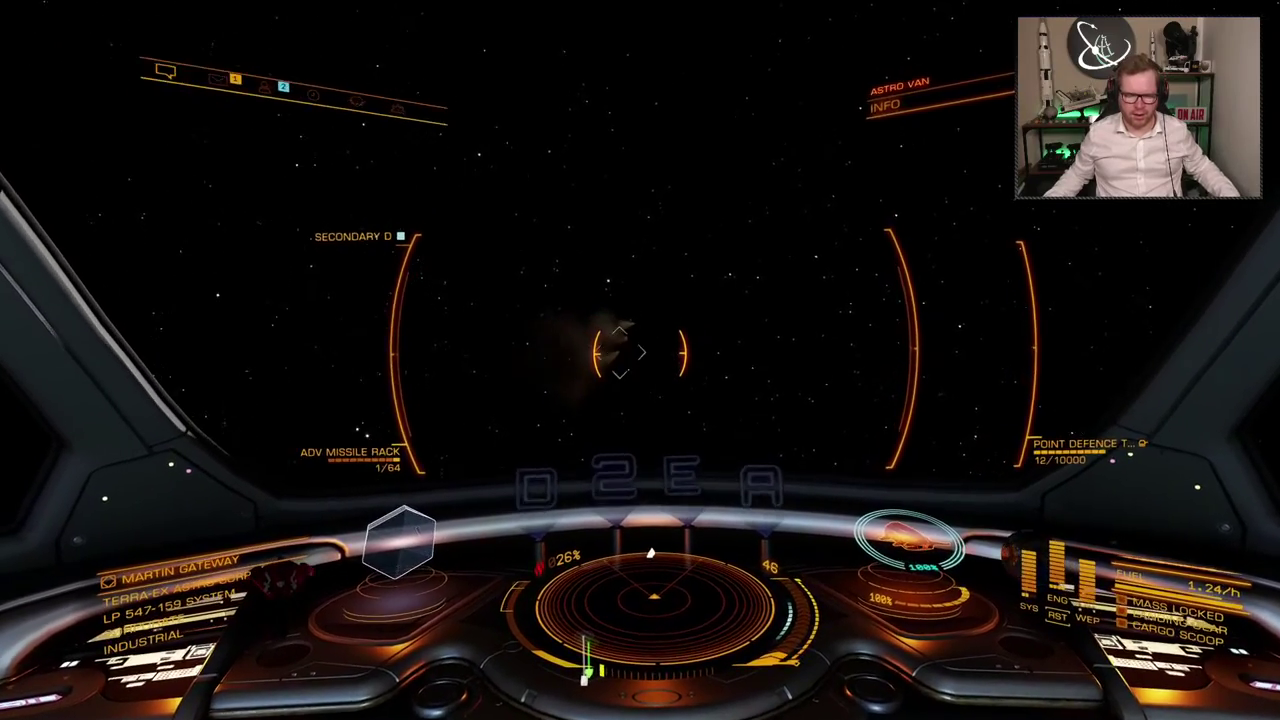
Check the deadzone settings of the roll and pitch axes in the ship's Flight Rotation controls
key("Escape")
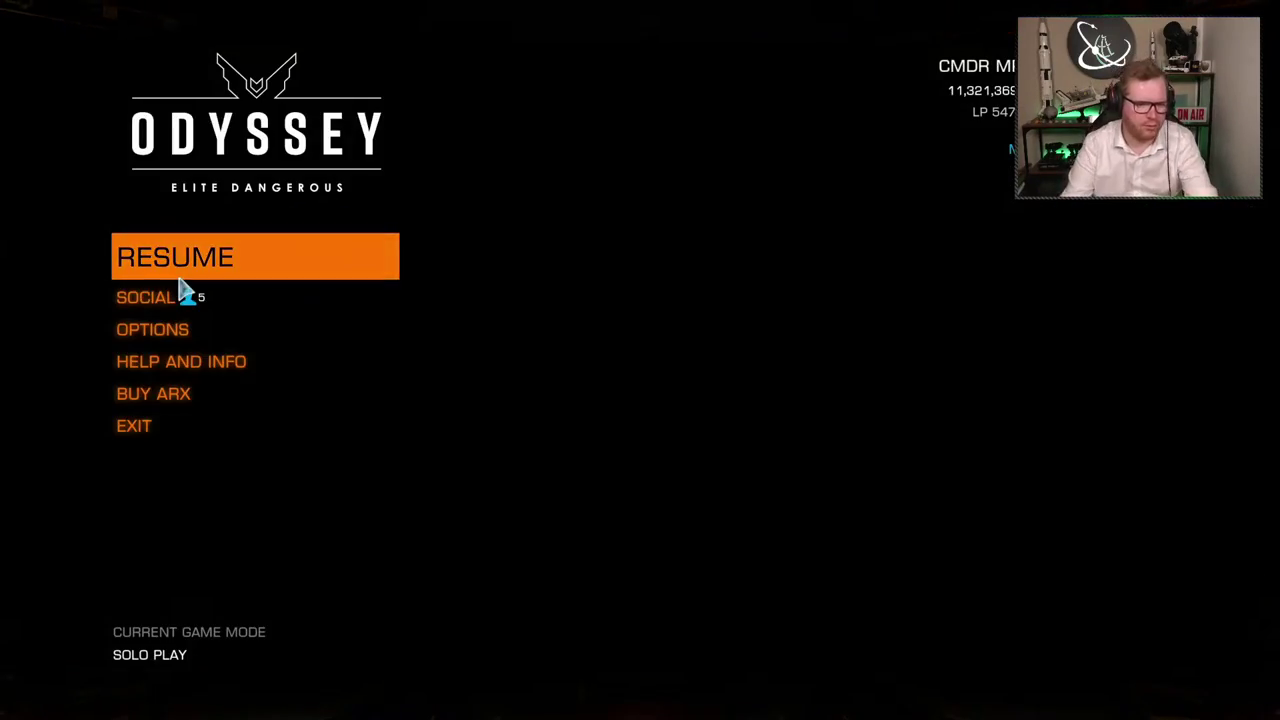
left_click(197, 334)
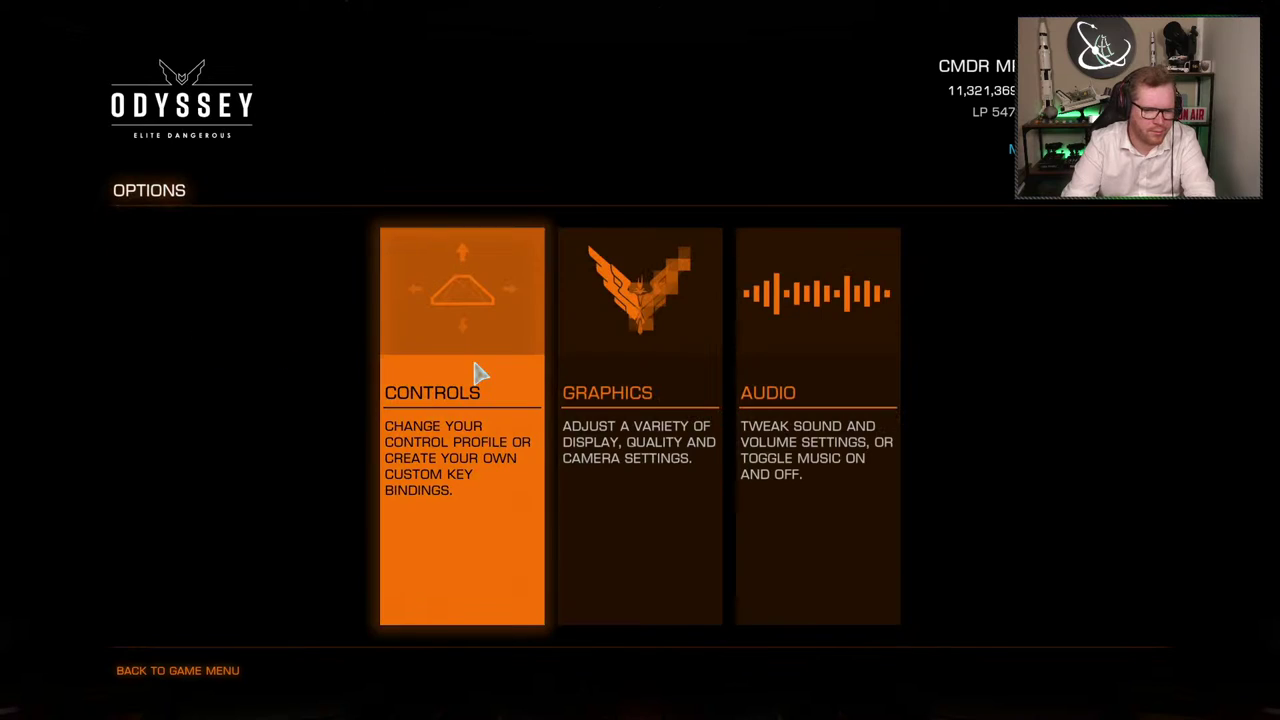
left_click(487, 392)
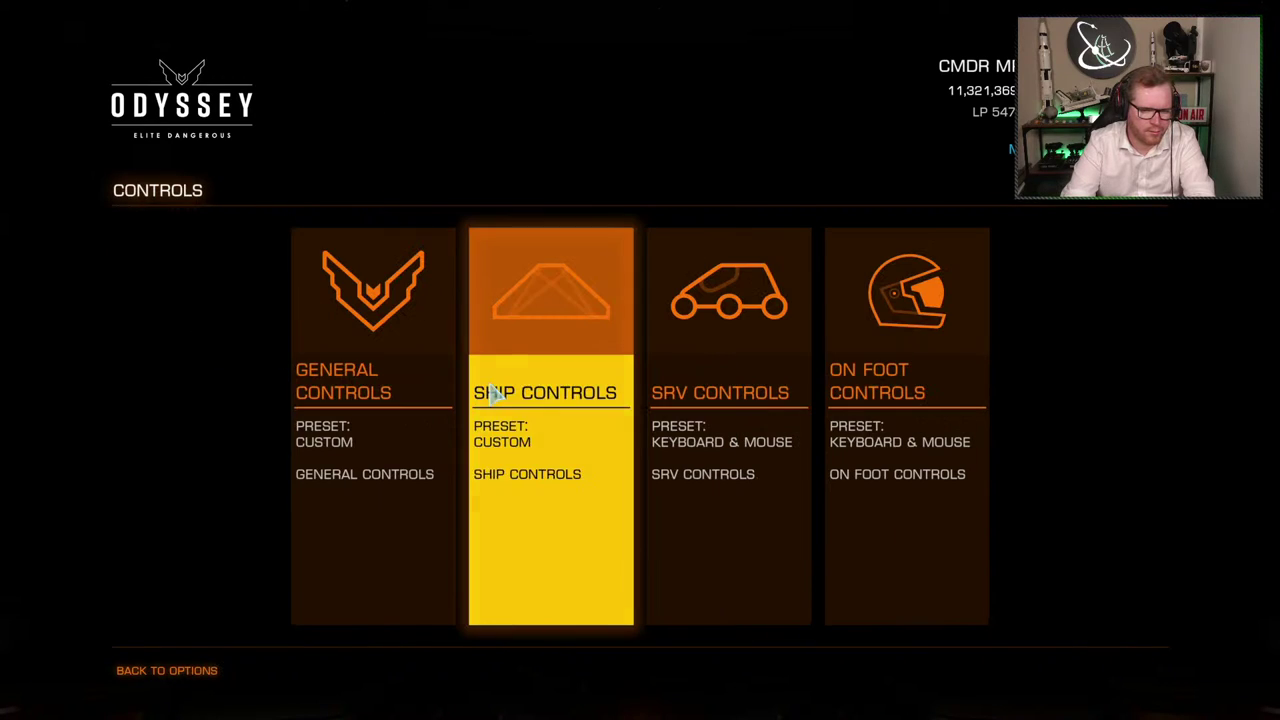
left_click(575, 388)
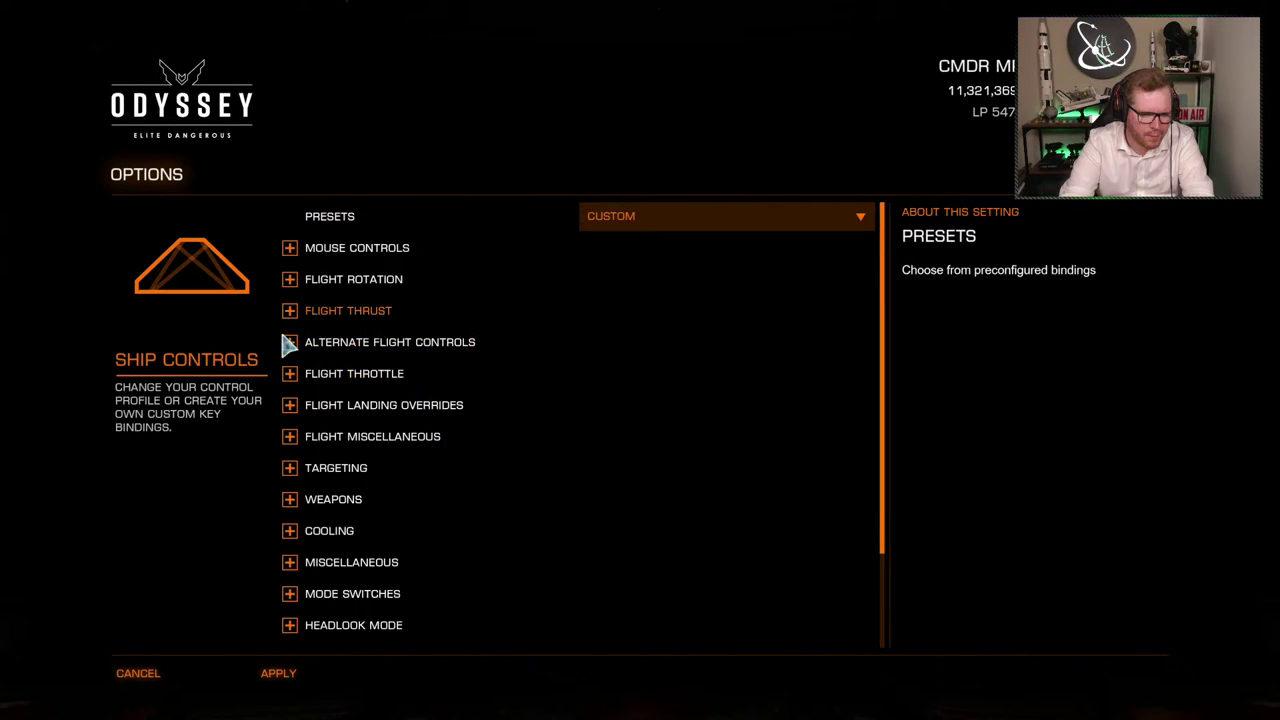
left_click(289, 280)
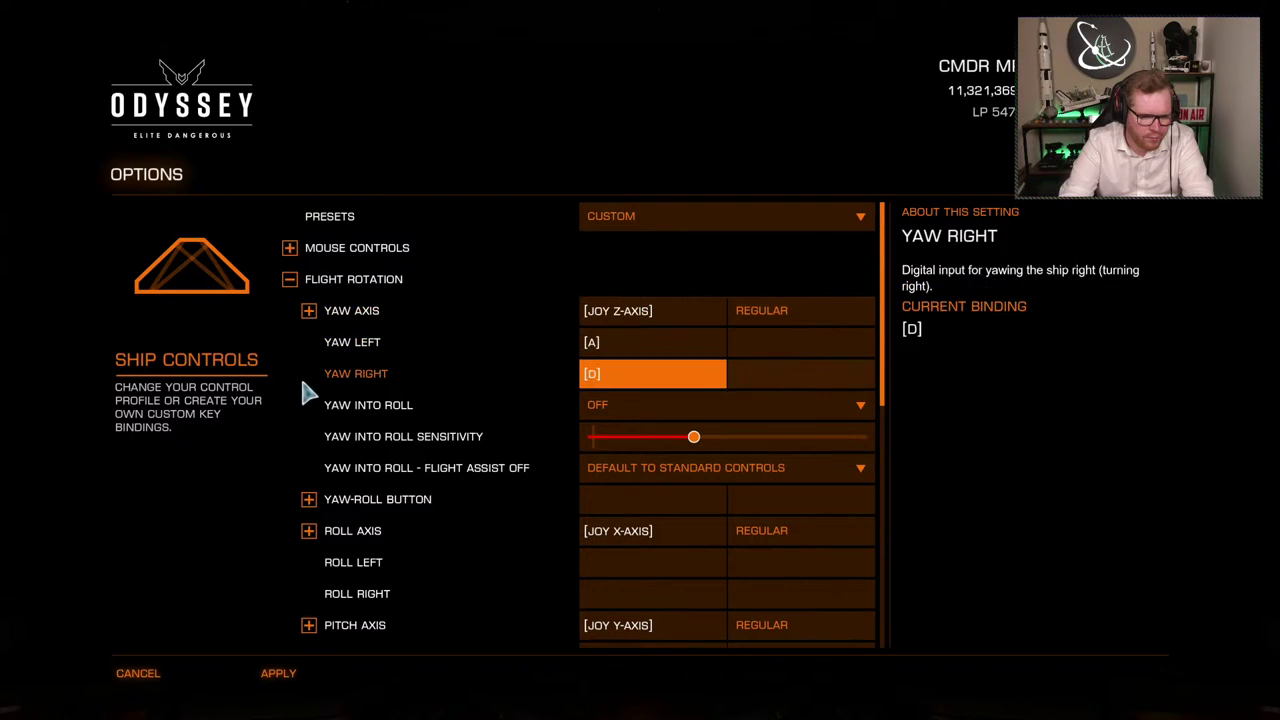
left_click(300, 532)
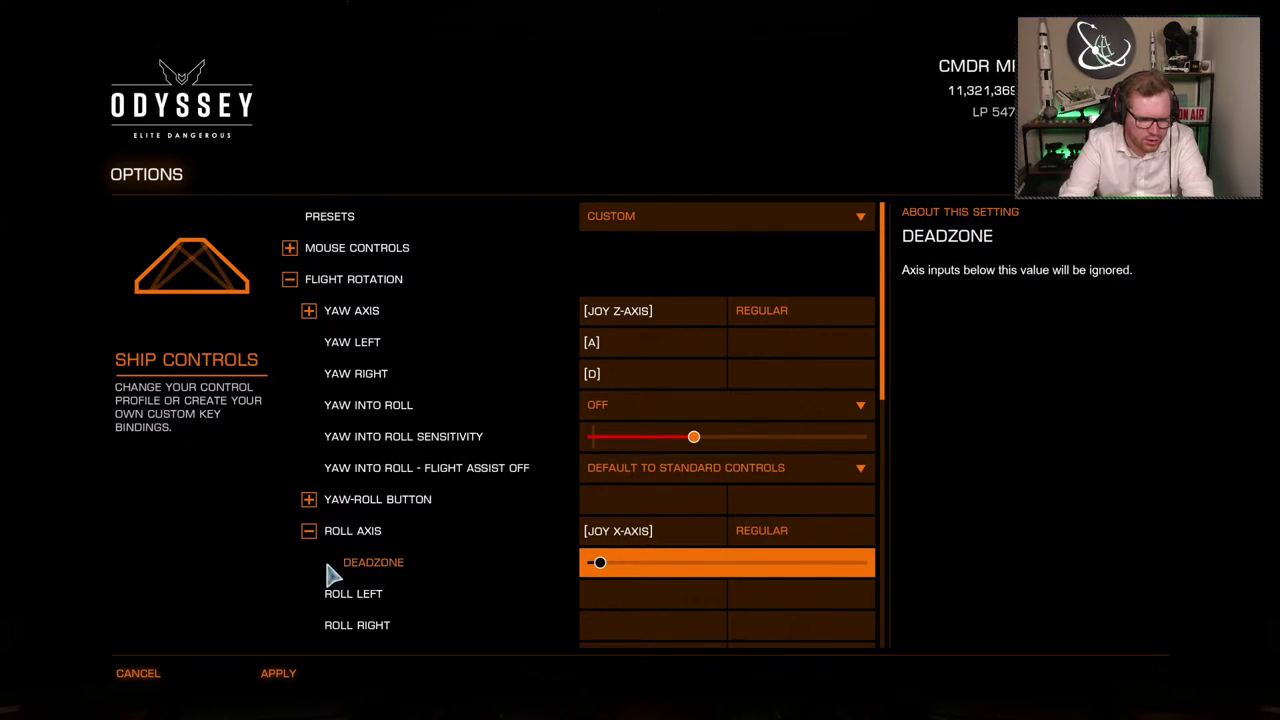
left_click(310, 533)
scroll(318, 540, "down", 2)
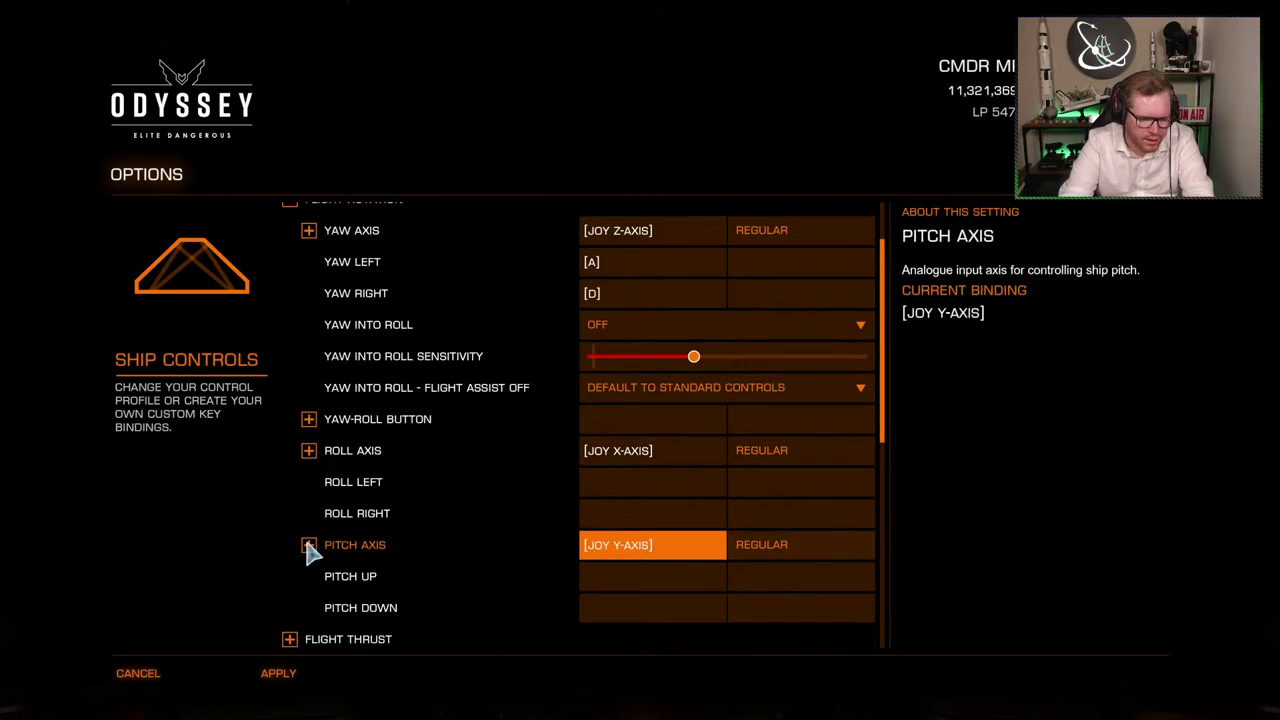
left_click(307, 547)
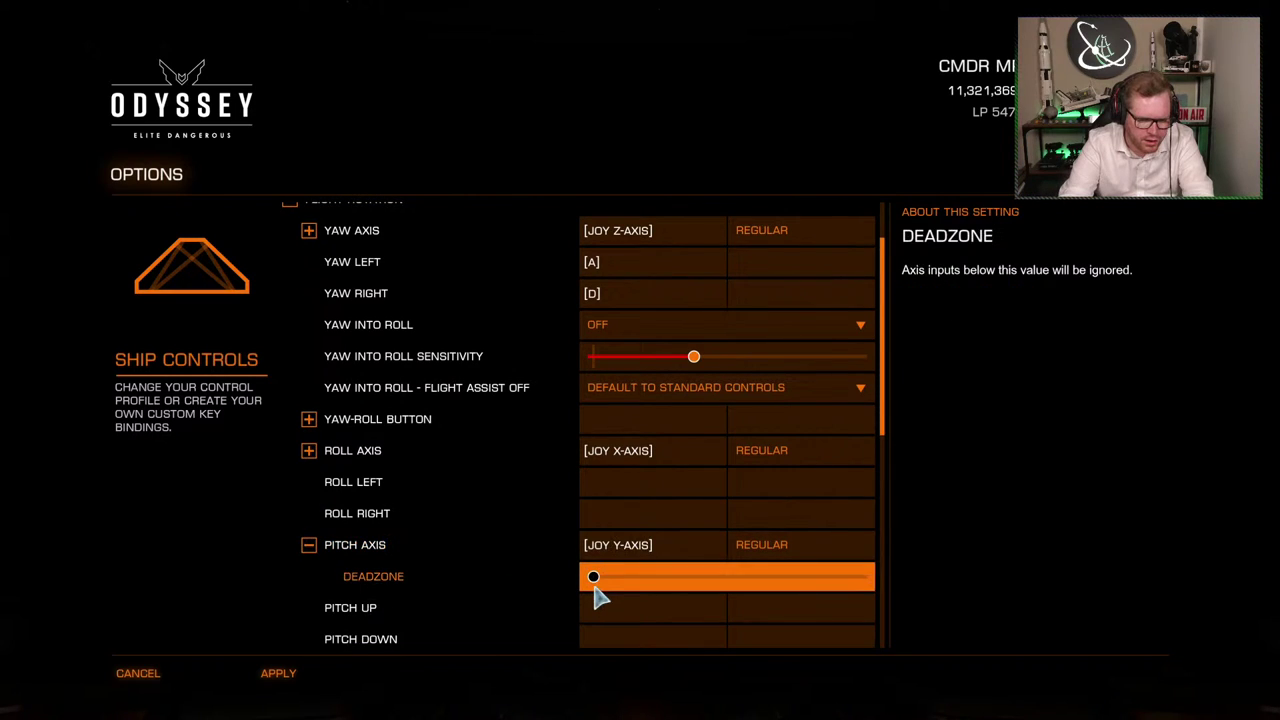
scroll(363, 486, "up", 3)
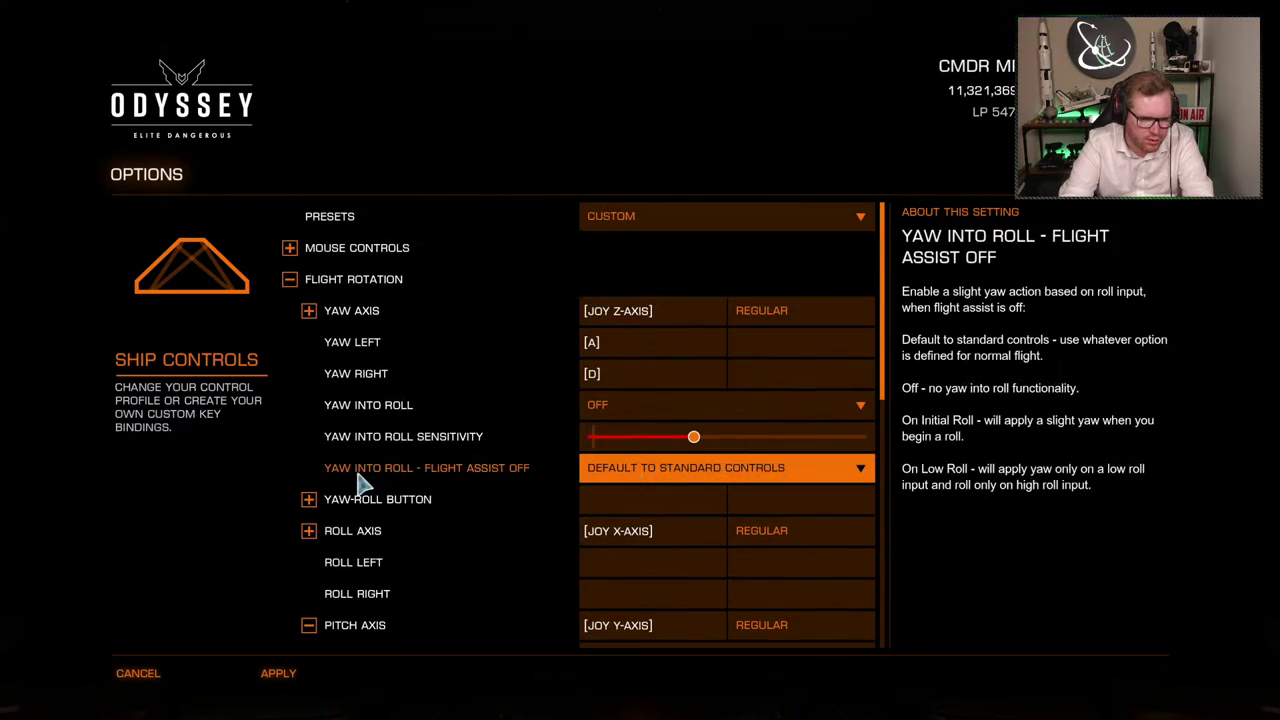
left_click(289, 280)
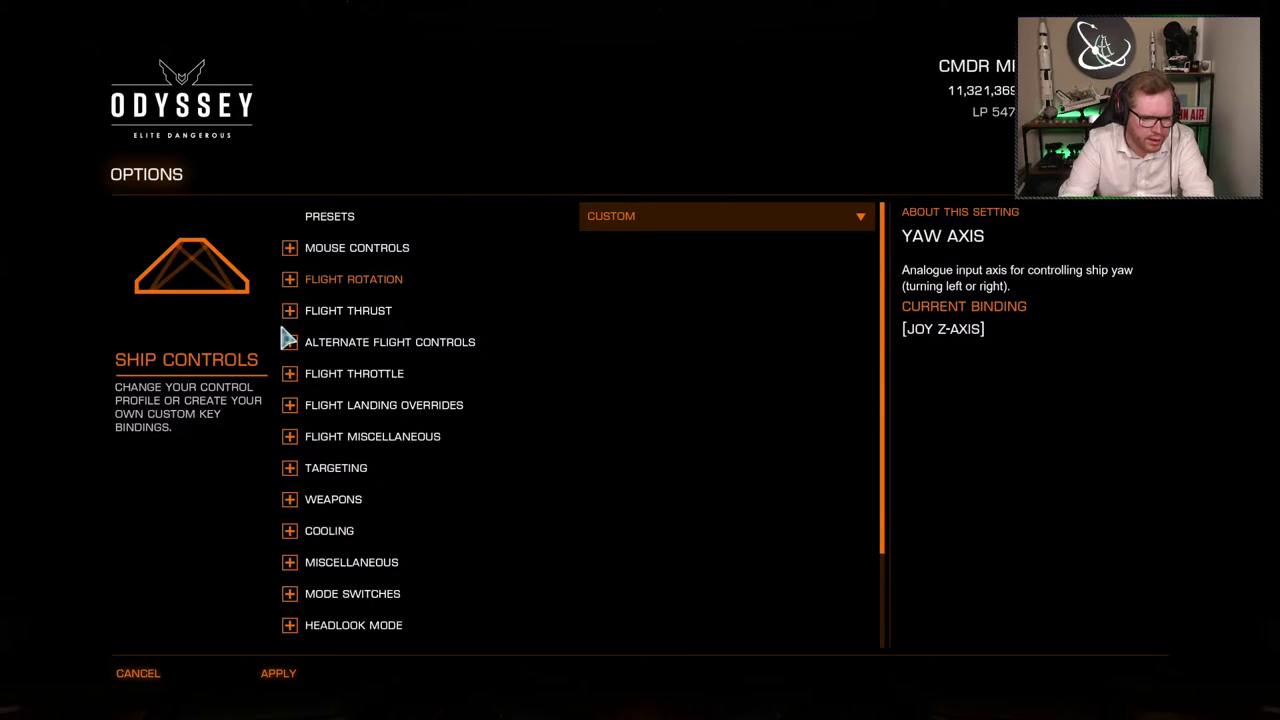
Try adjusting the Throttle Axis deadzone in the ship's Flight Throttle controls, apply the settings and resume the game
left_click(289, 374)
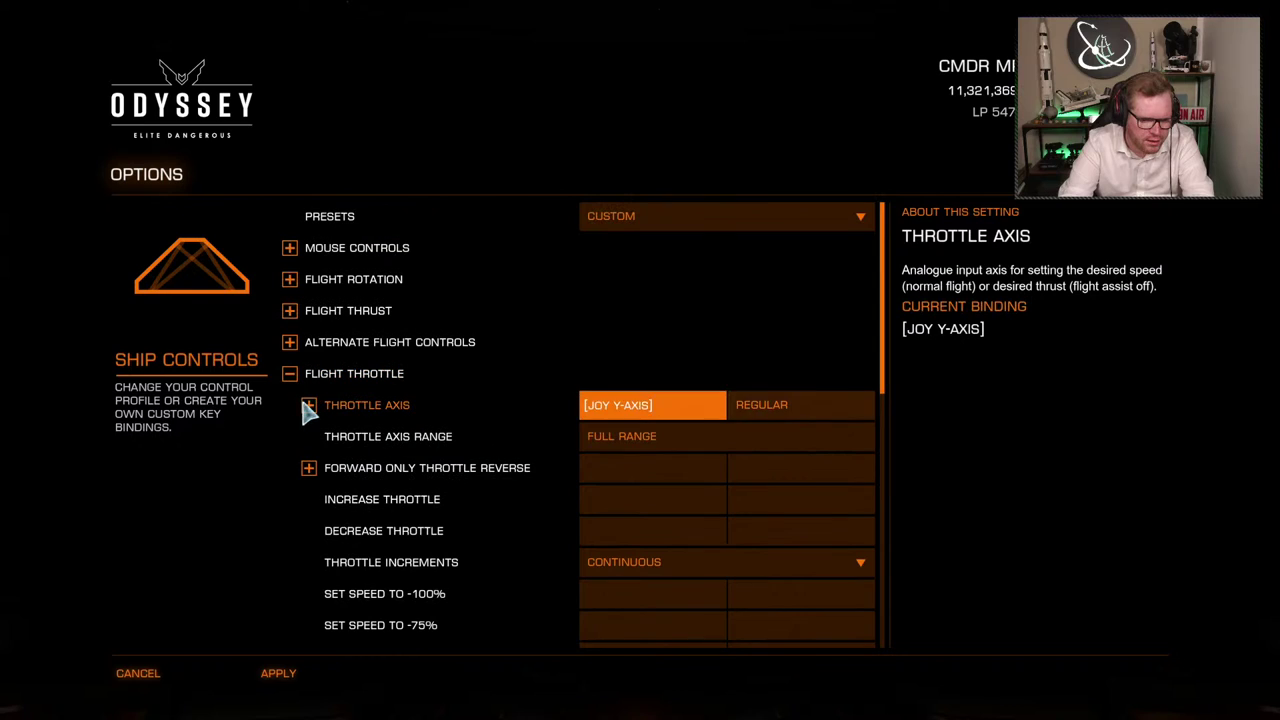
left_click(309, 406)
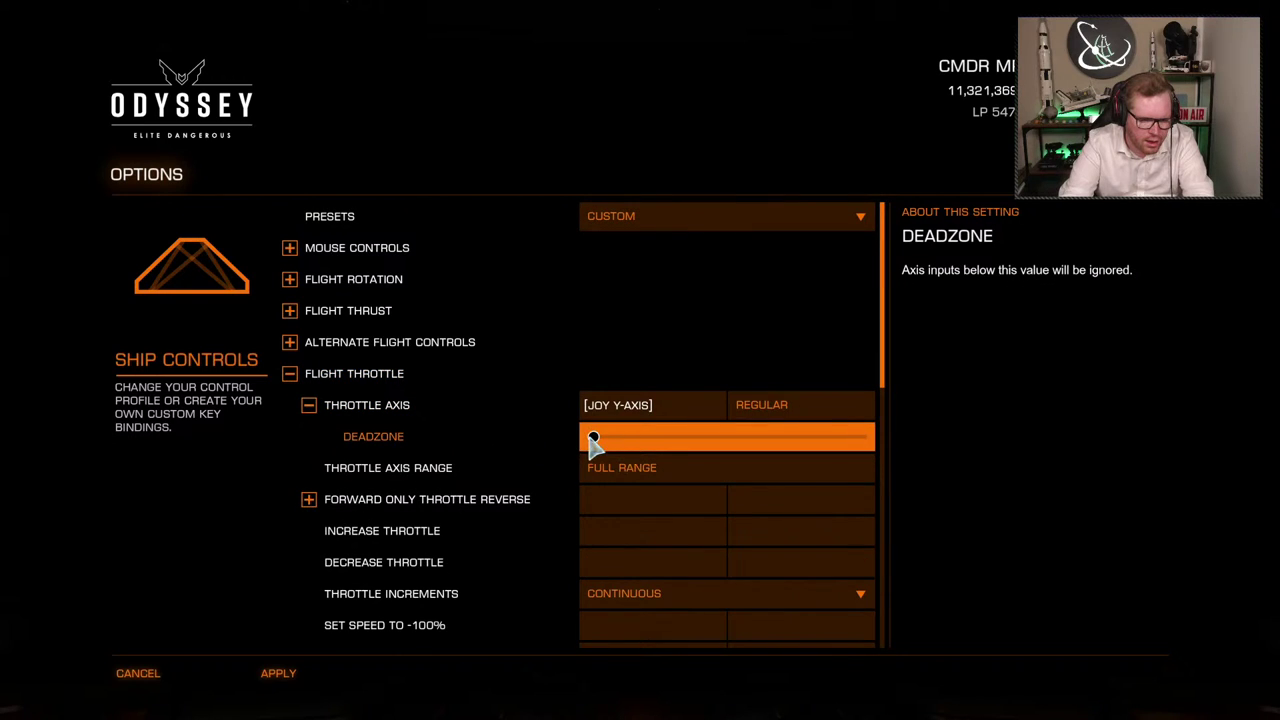
left_click(328, 686)
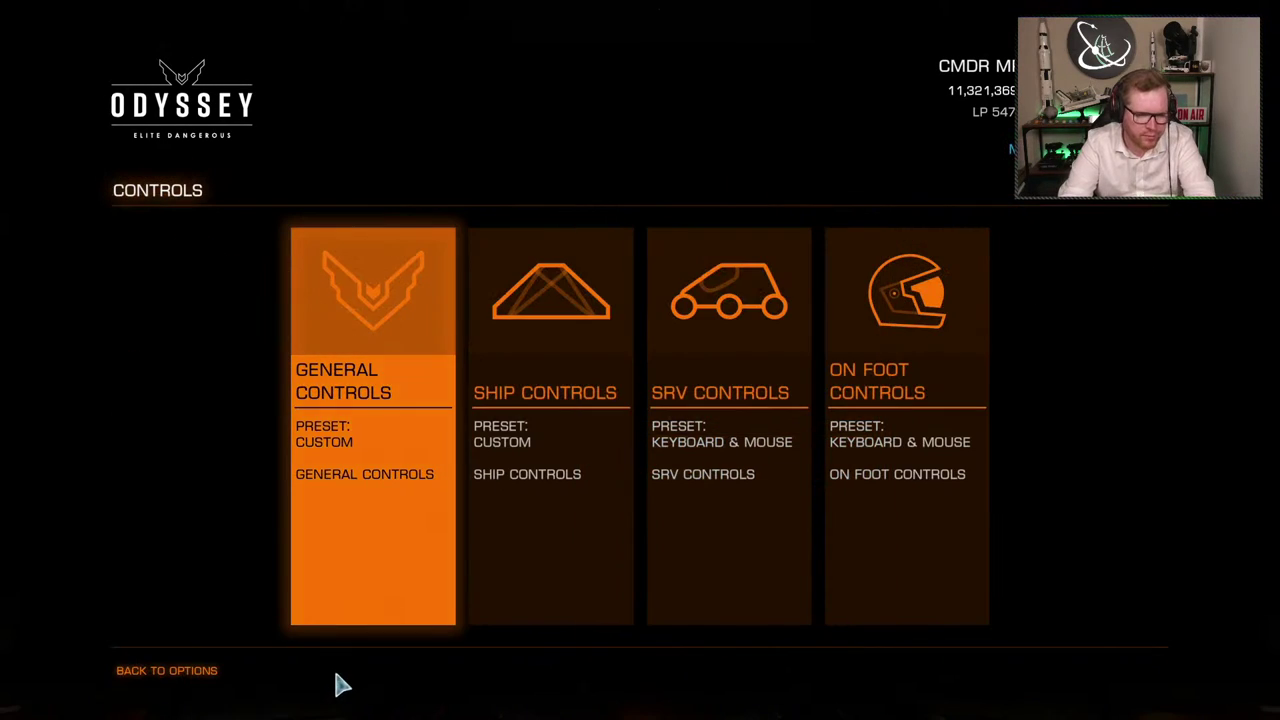
key("Escape")
key("Escape")
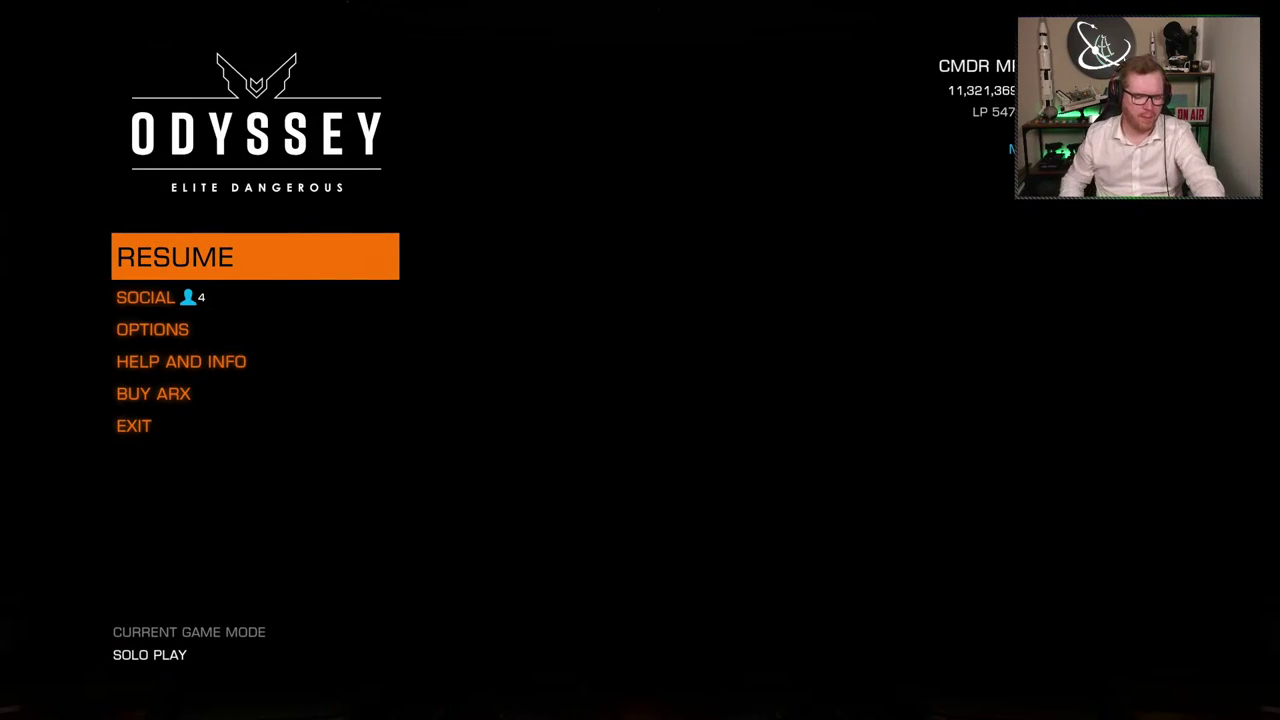
key("Escape")
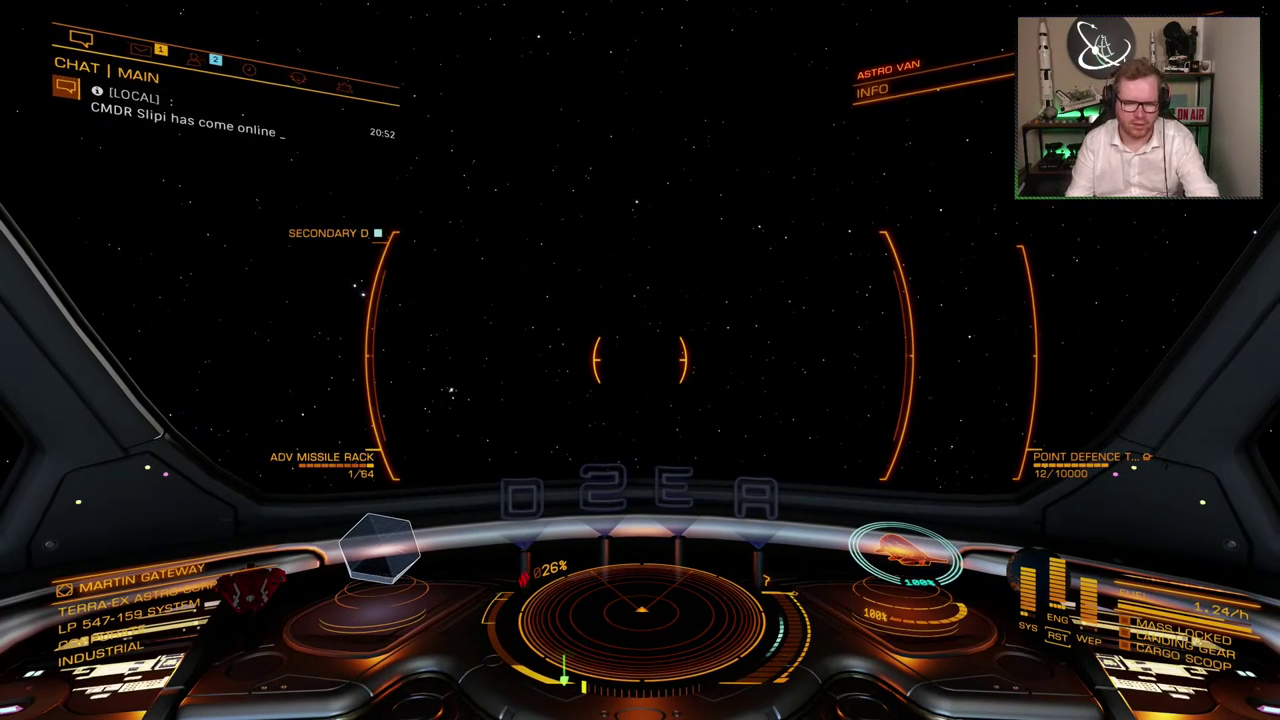
Look through the game's graphics settings and return to the options without applying anything
key("Escape")
left_click(199, 341)
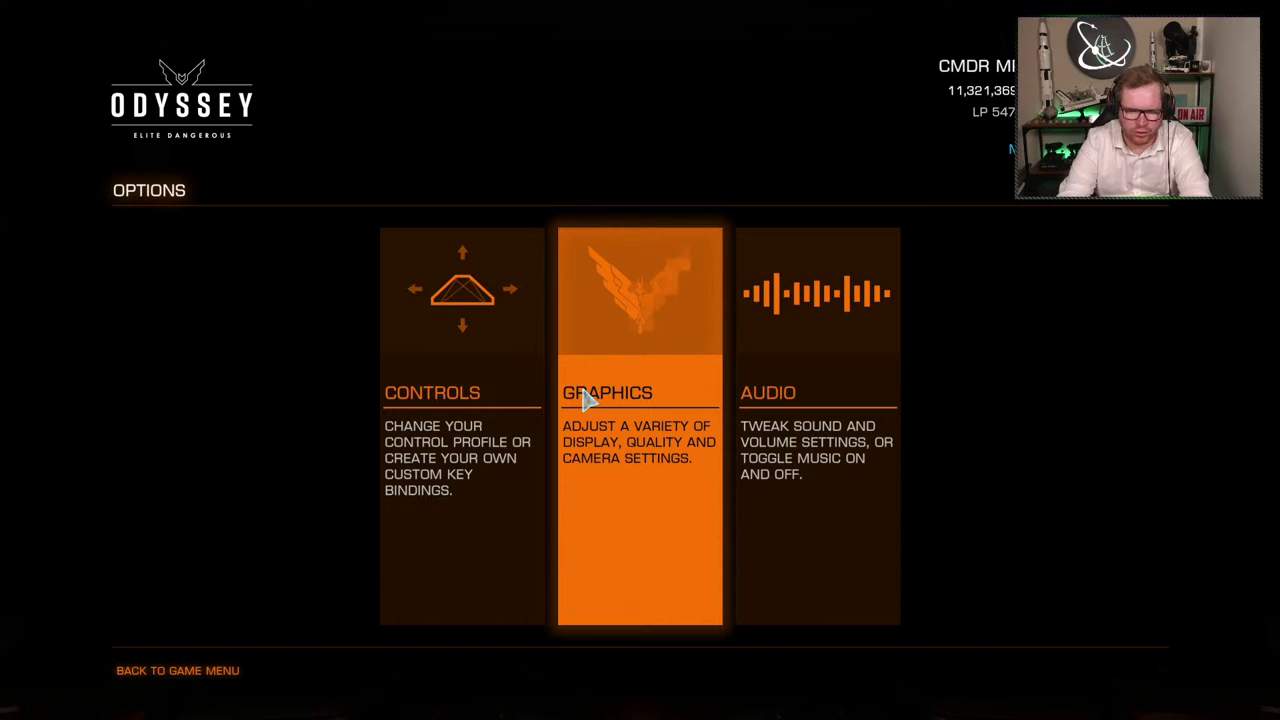
left_click(590, 398)
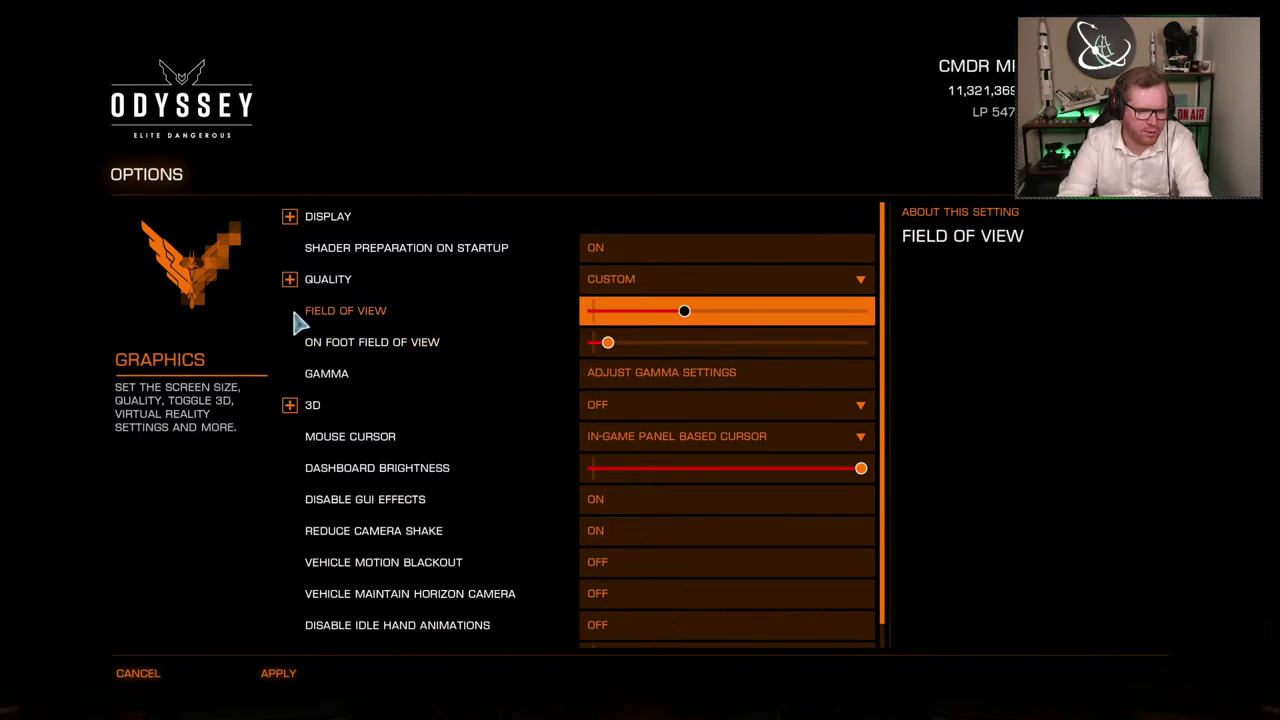
scroll(295, 346, "down", 1)
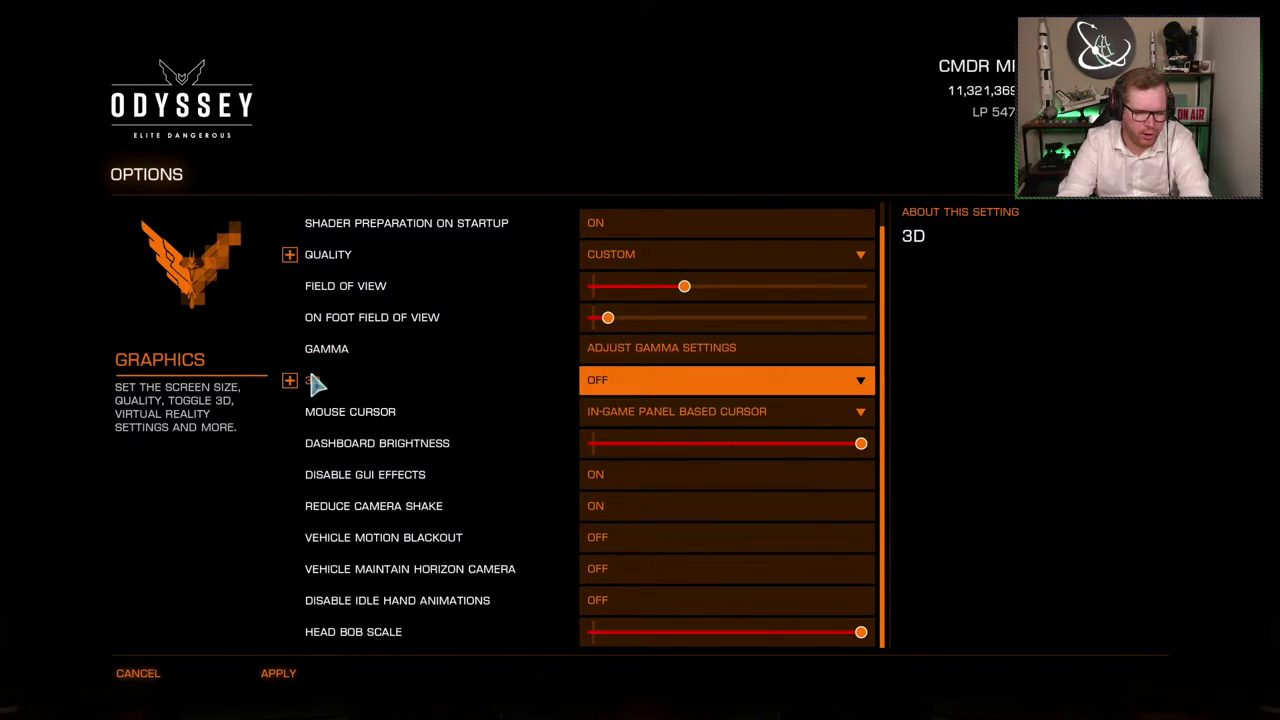
left_click(172, 678)
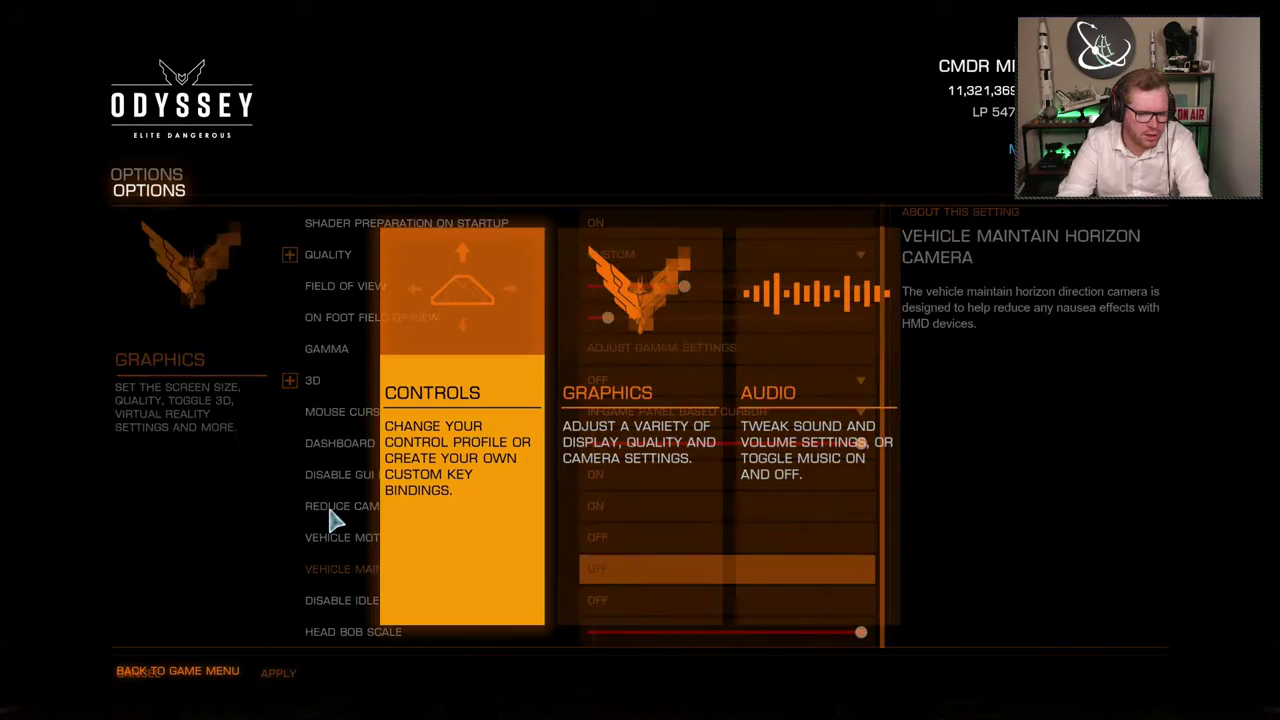
Slightly increase the Throttle Axis deadzone in the ship's Flight Throttle controls, apply the settings and resume the game
left_click(394, 443)
left_click(530, 420)
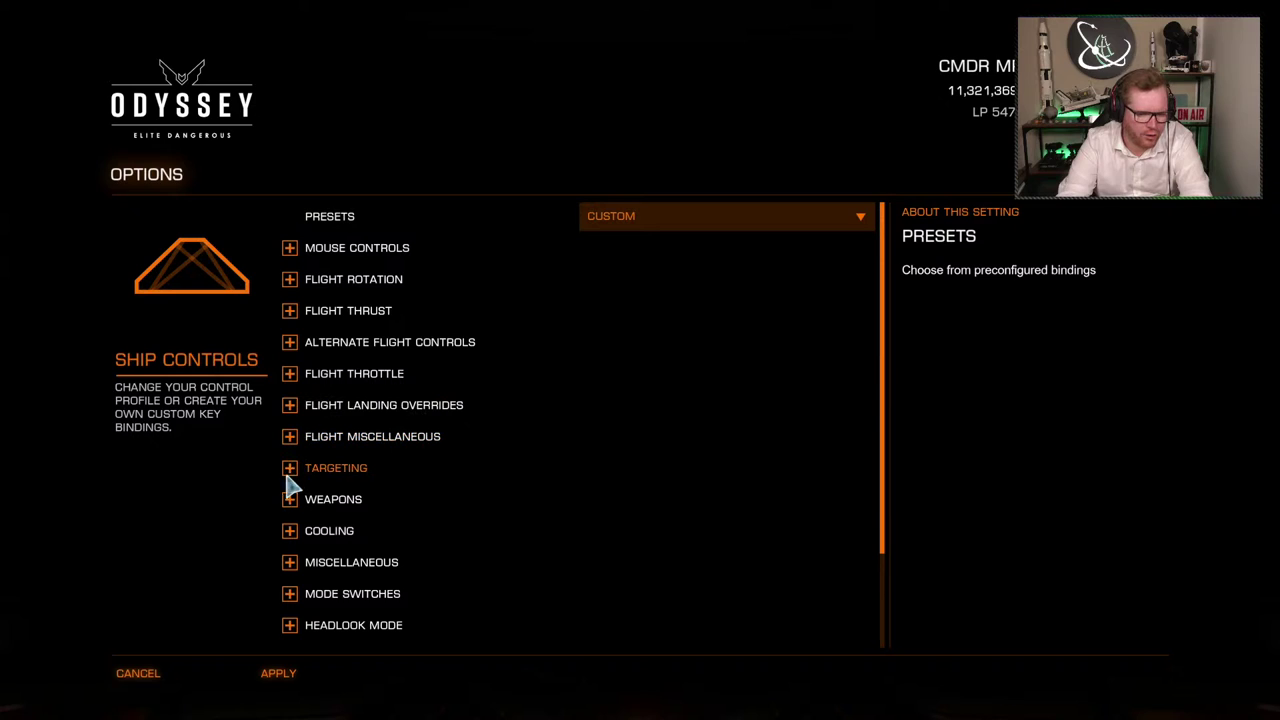
left_click(290, 374)
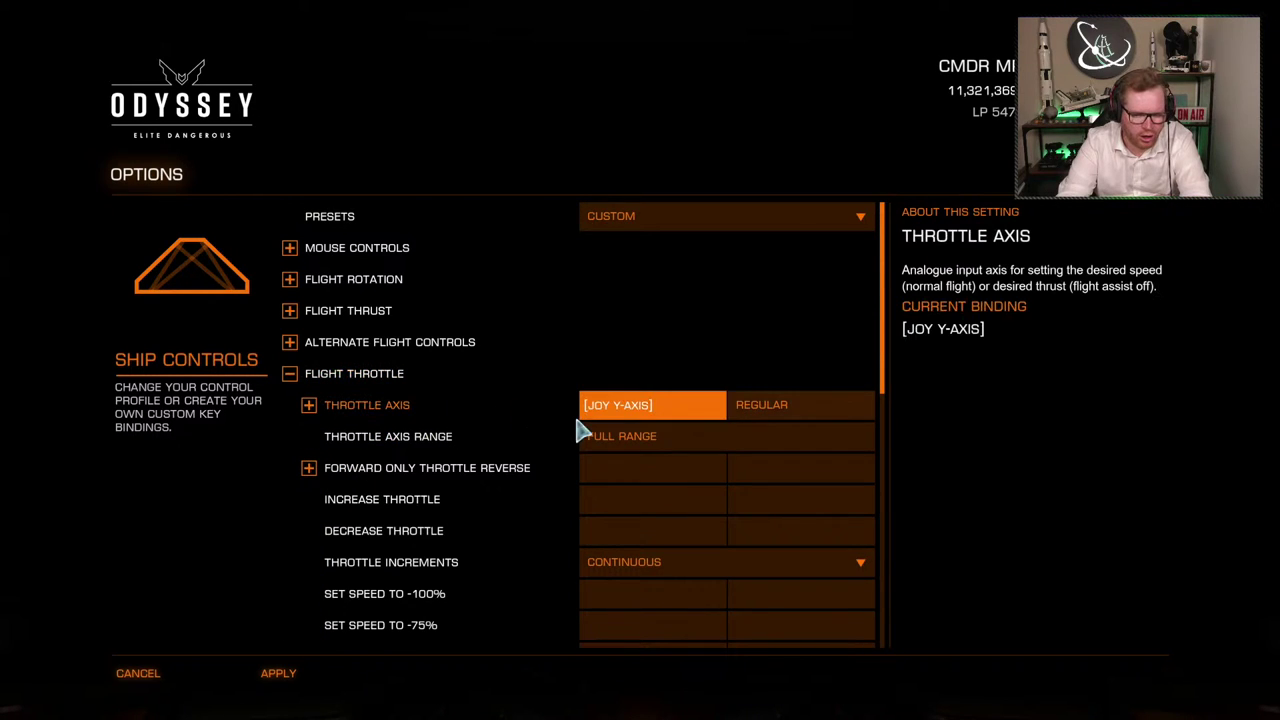
left_click(309, 406)
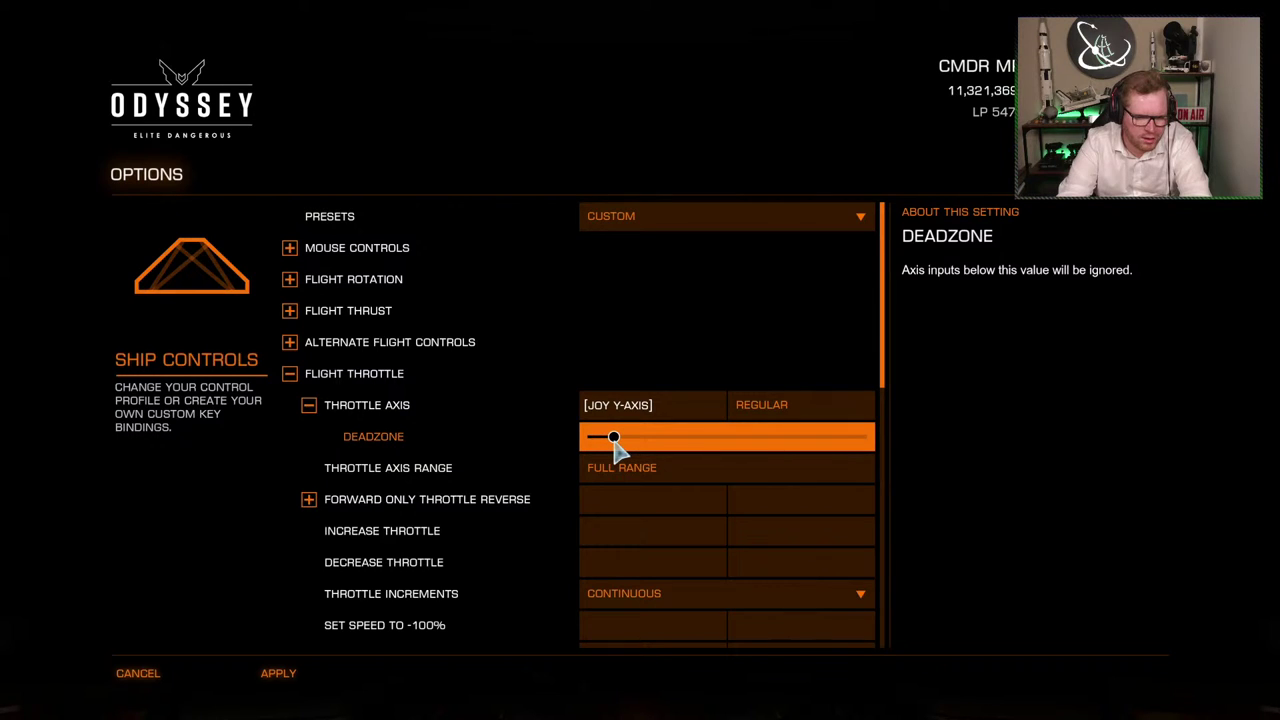
left_click(320, 680)
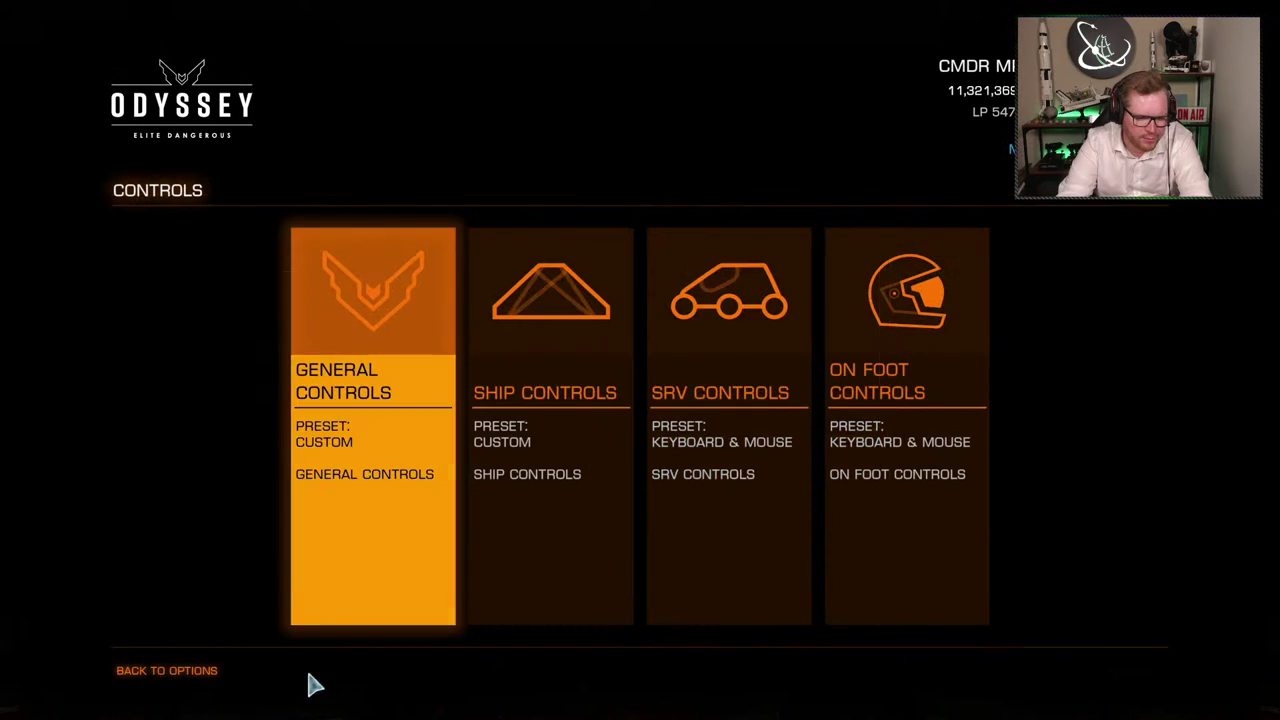
key("Escape")
key("Escape")
key("Escape")
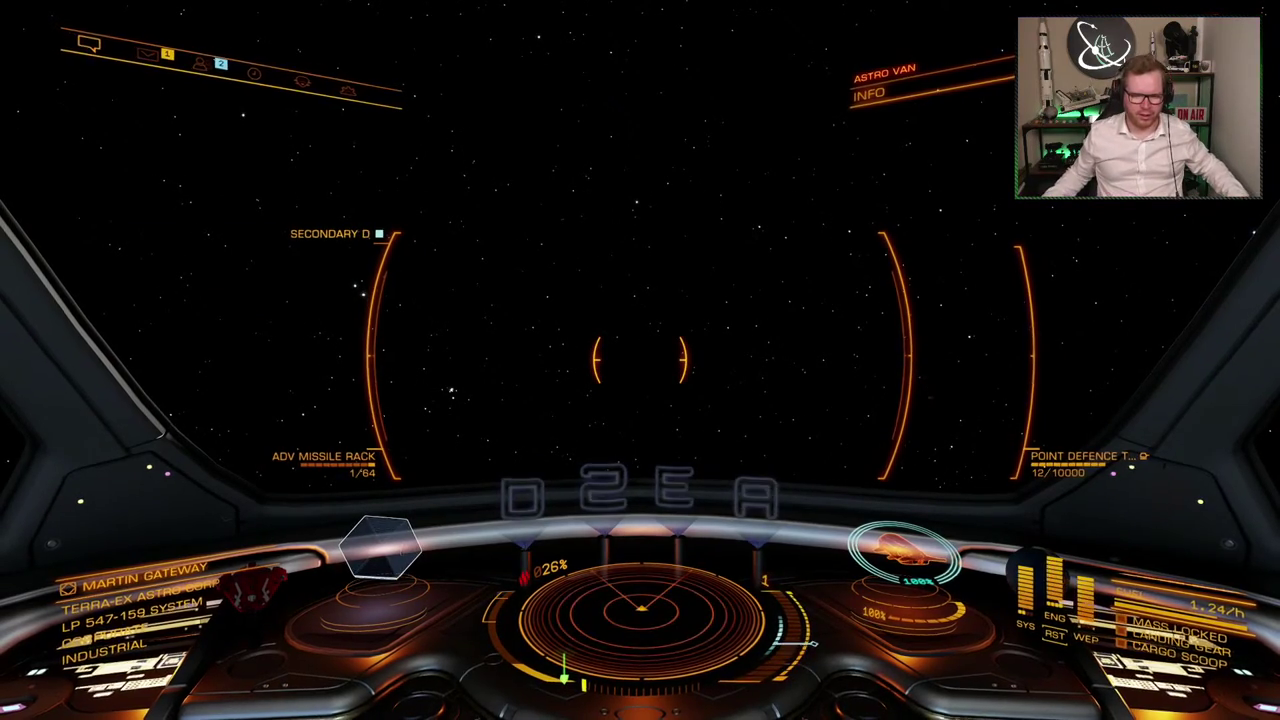
Test the throttle response in flight by repeatedly accelerating the ship and bringing it back to a stop
key("w")
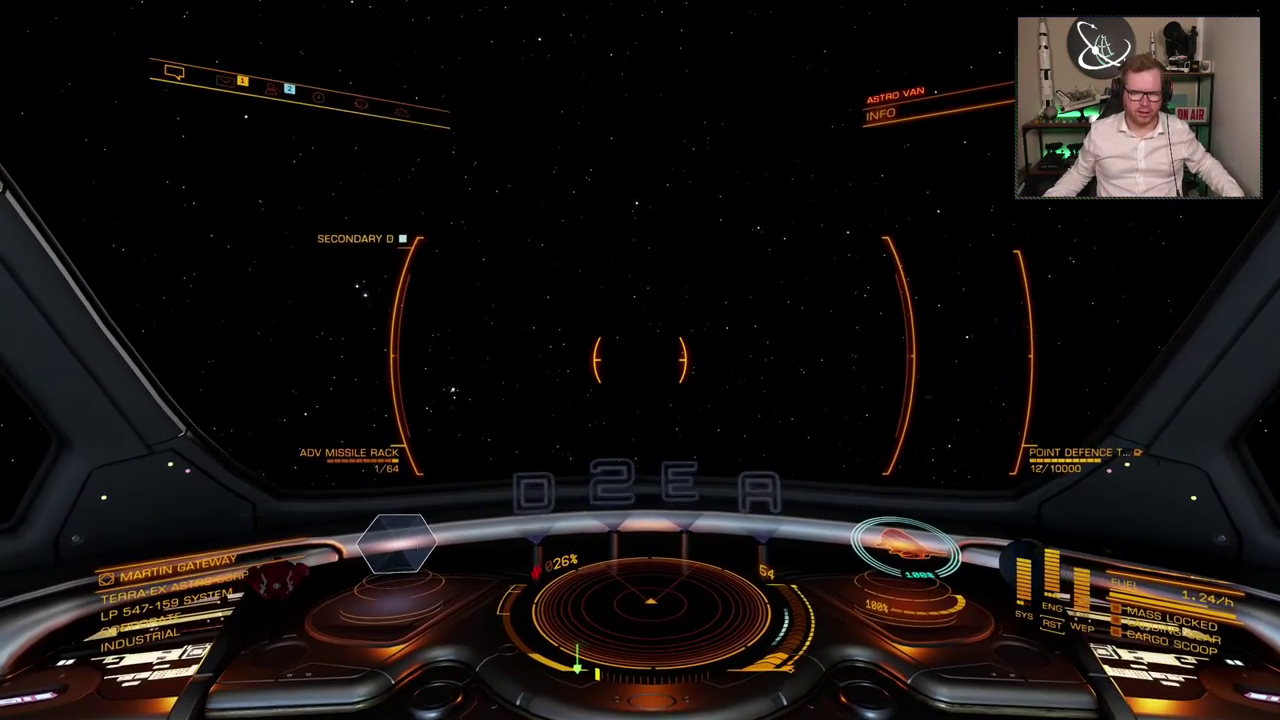
key("s")
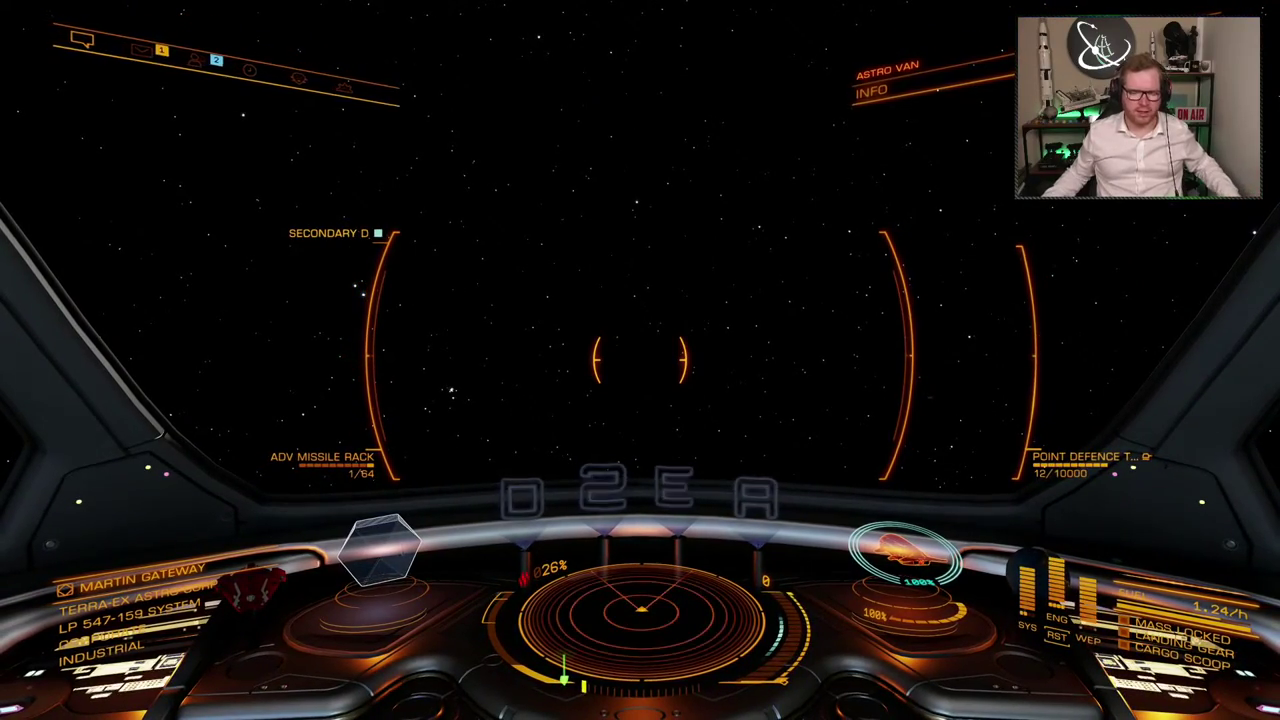
key("w")
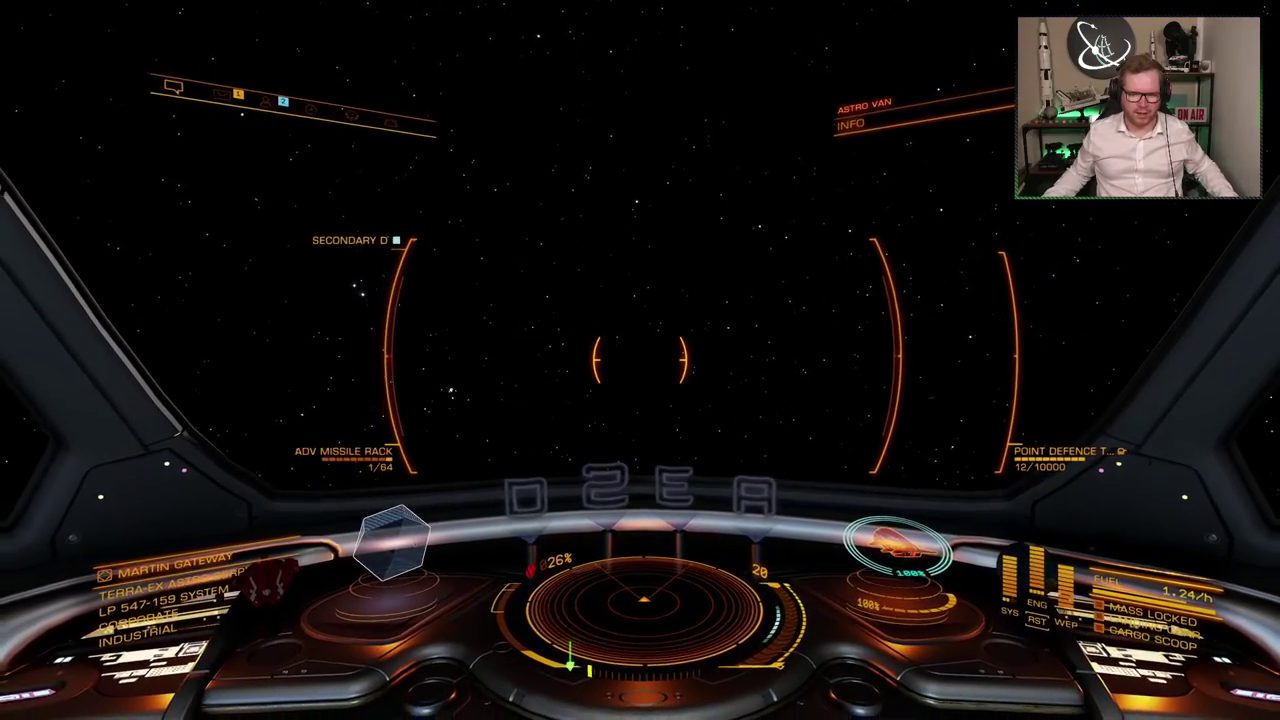
key("x")
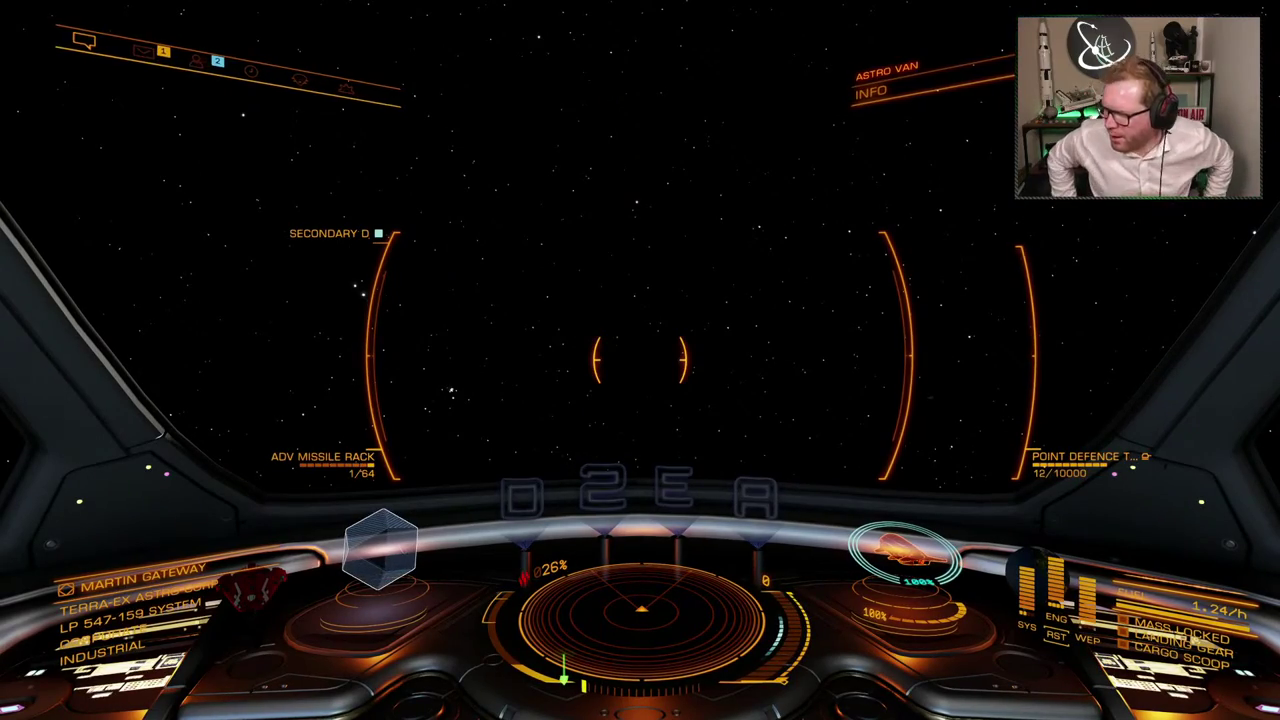
key("w")
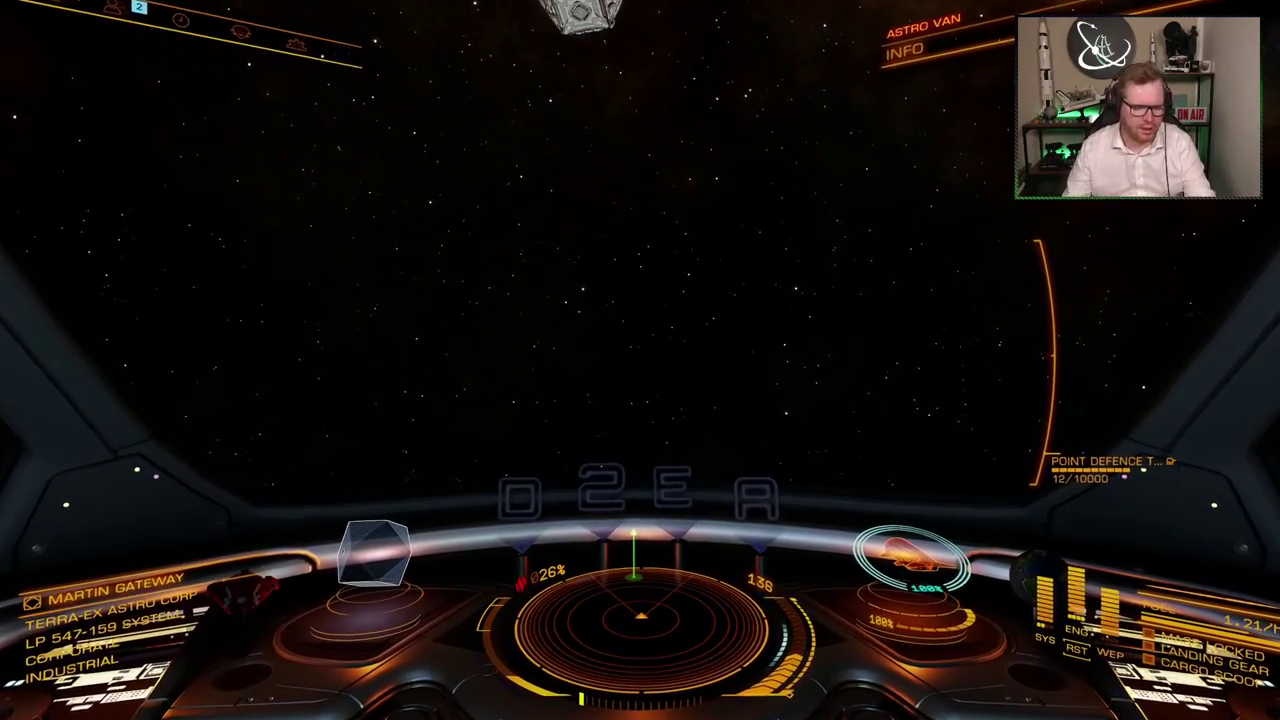
Bind Drive Assist to JOY 12 in the Driving section of the SRV controls
key("Escape")
left_click(240, 333)
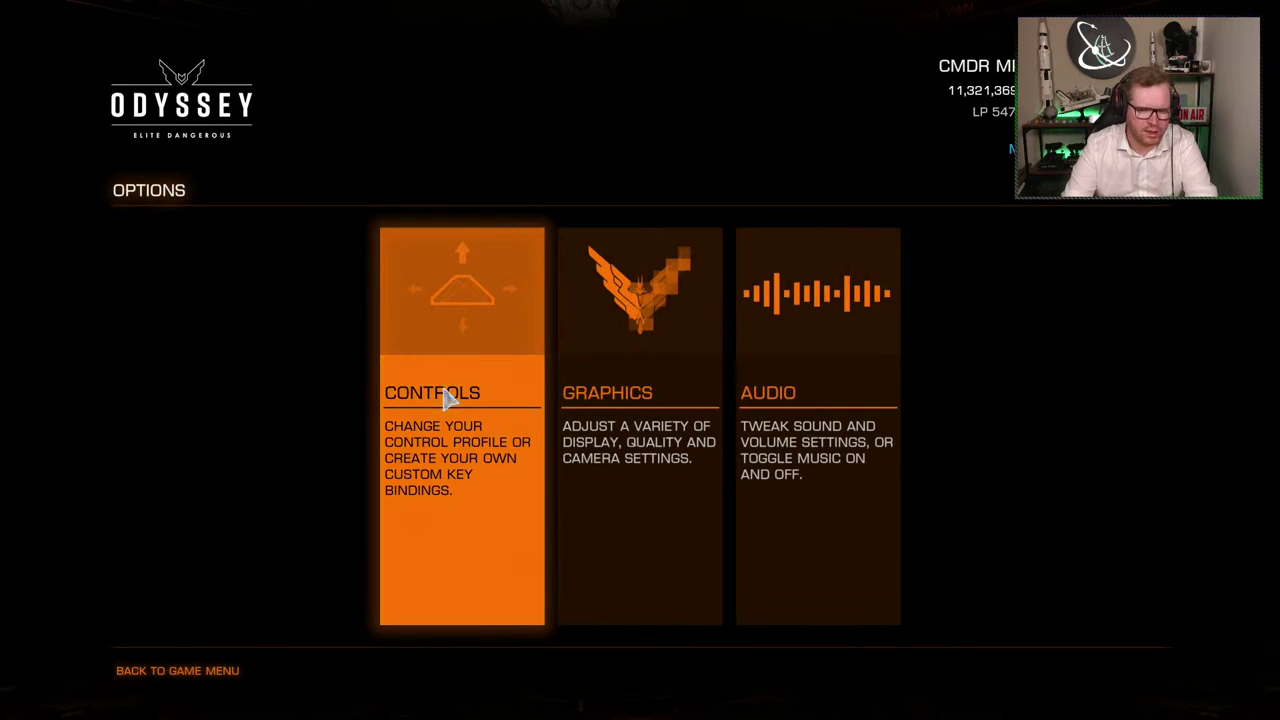
left_click(498, 369)
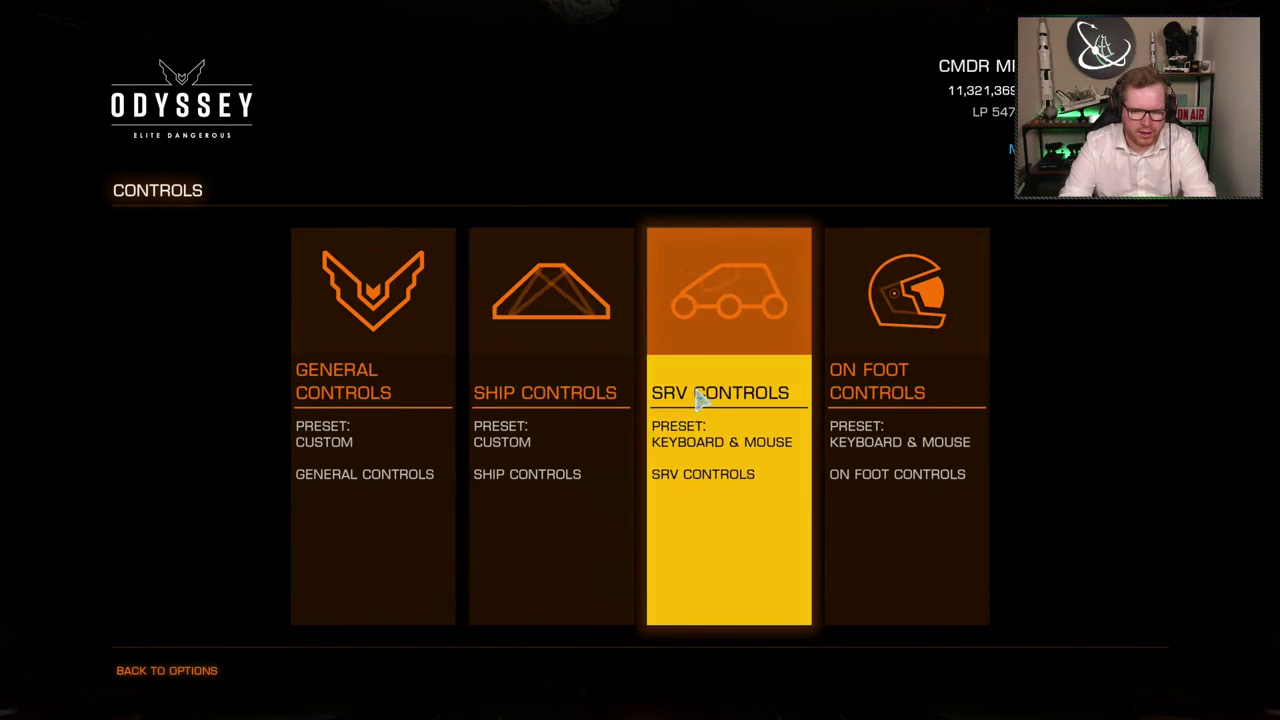
left_click(705, 398)
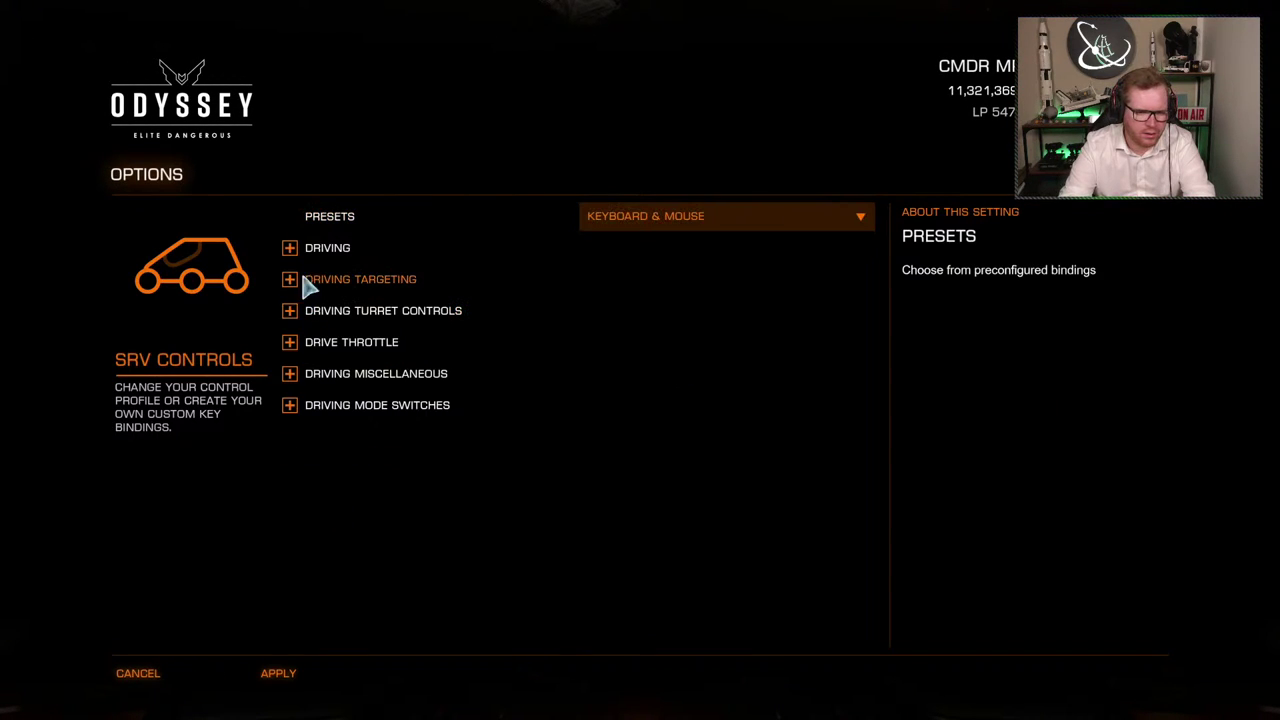
left_click(295, 252)
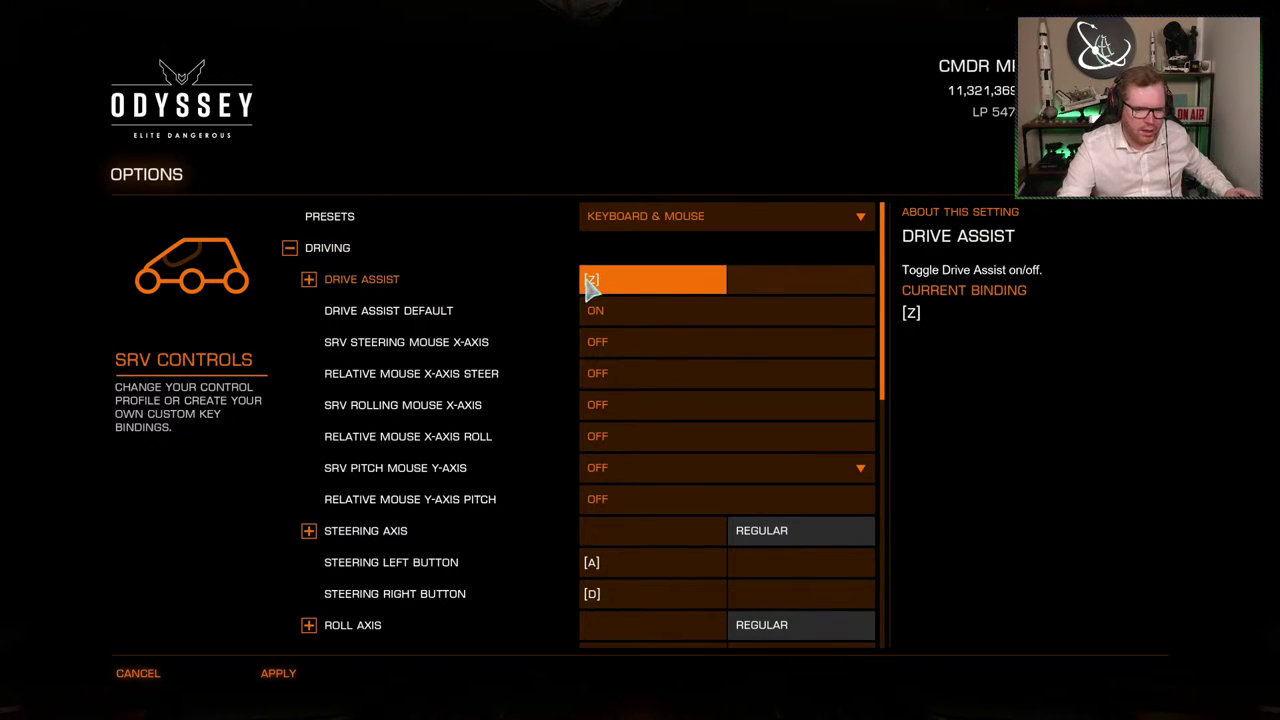
left_click(621, 286)
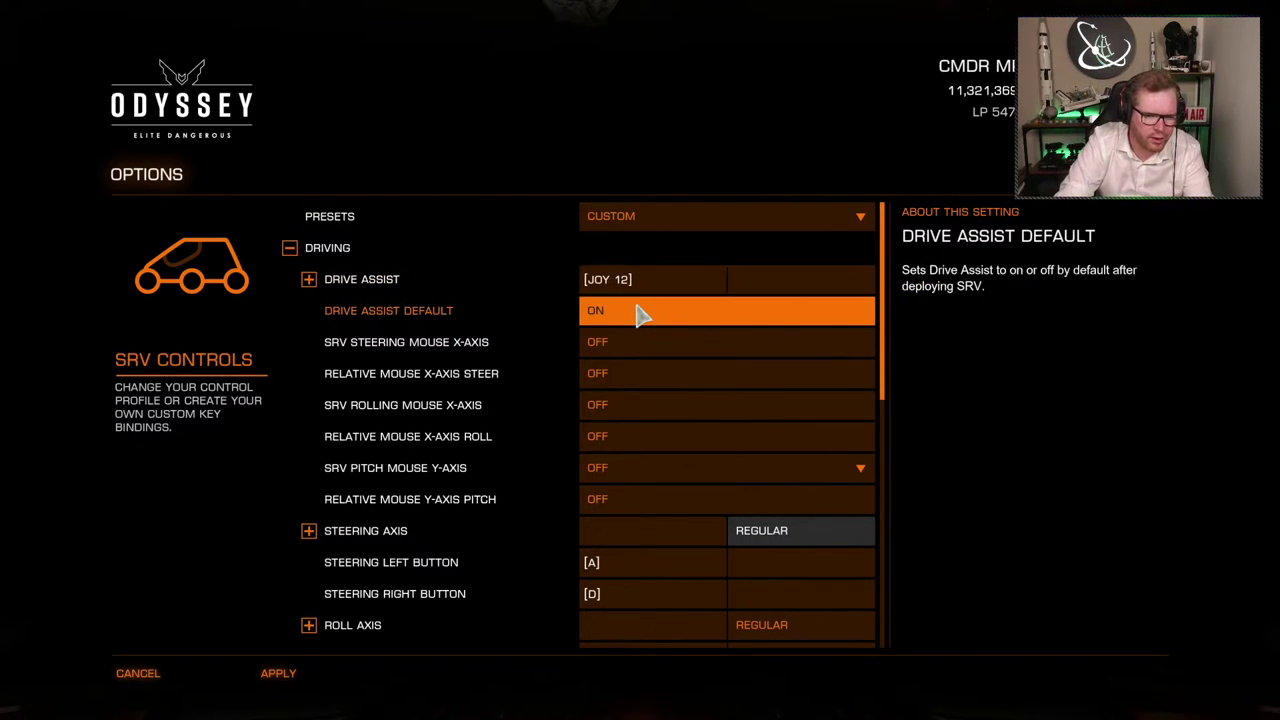
scroll(640, 328, "down", 1)
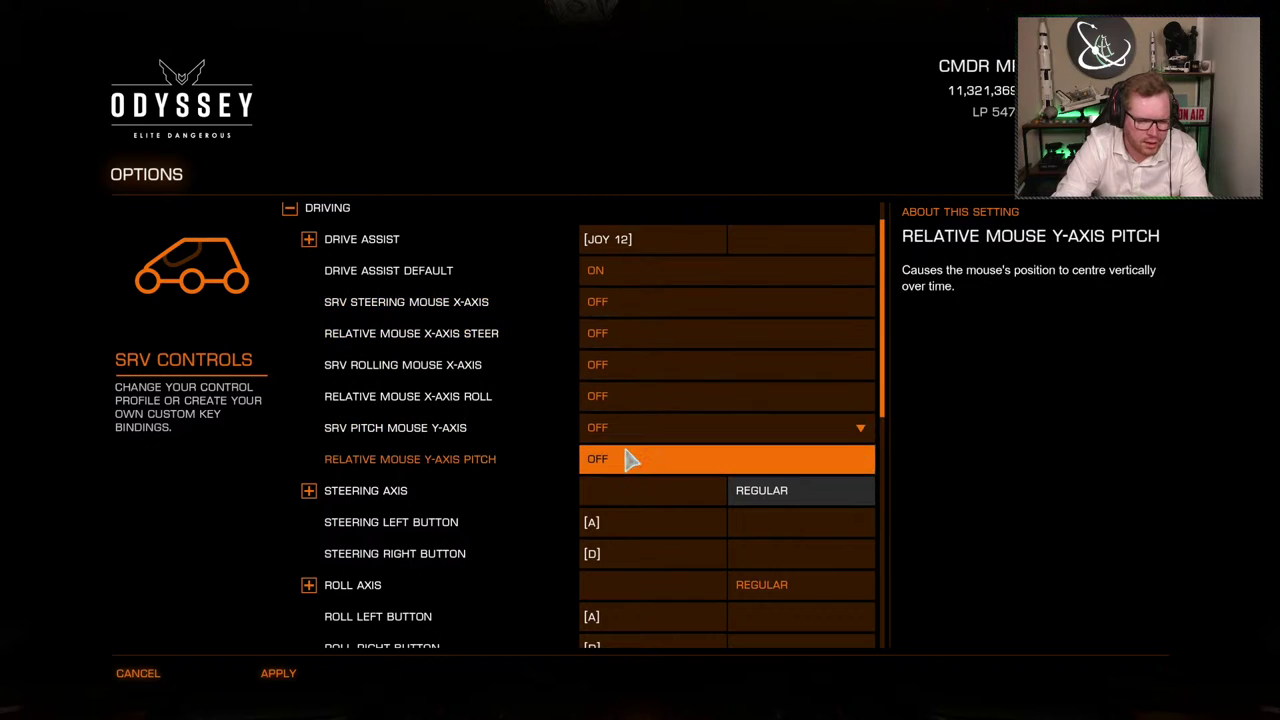
Bind the SRV Steering Axis to JOY Z-AXIS and clear the Steering Left and Steering Right button bindings
left_click(614, 492)
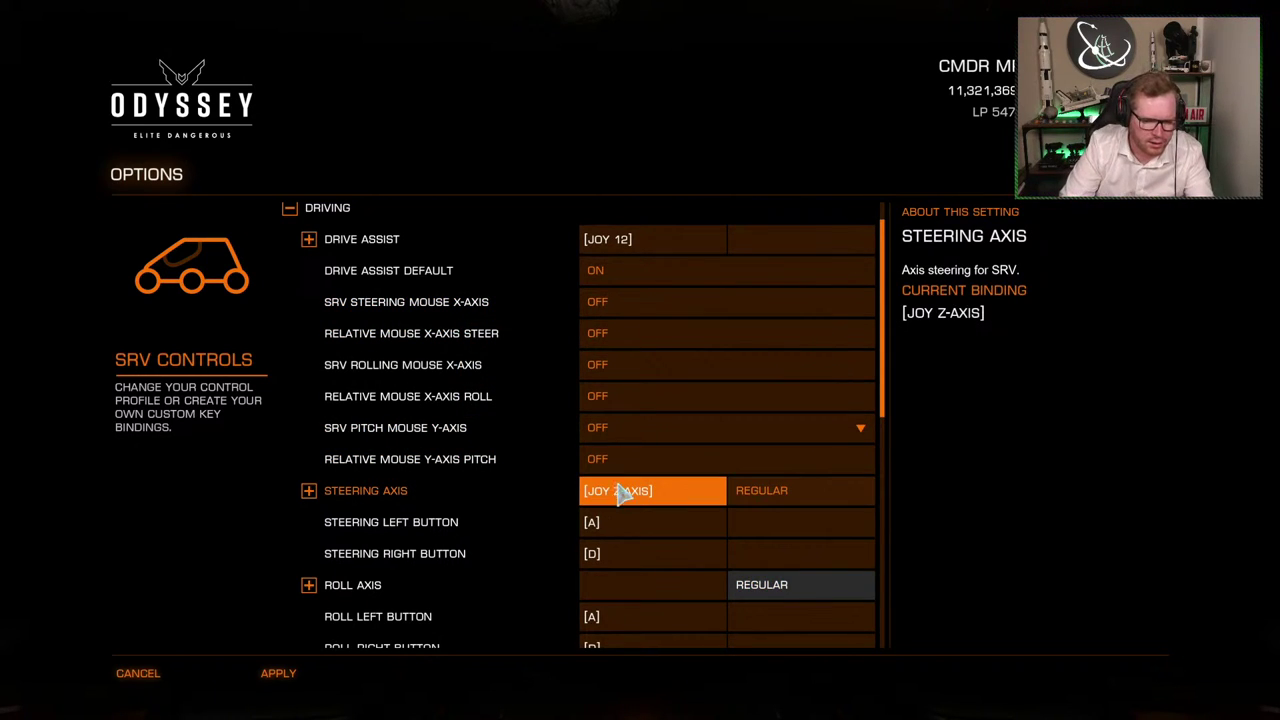
left_click(612, 523)
key("BackSpace")
left_click(621, 560)
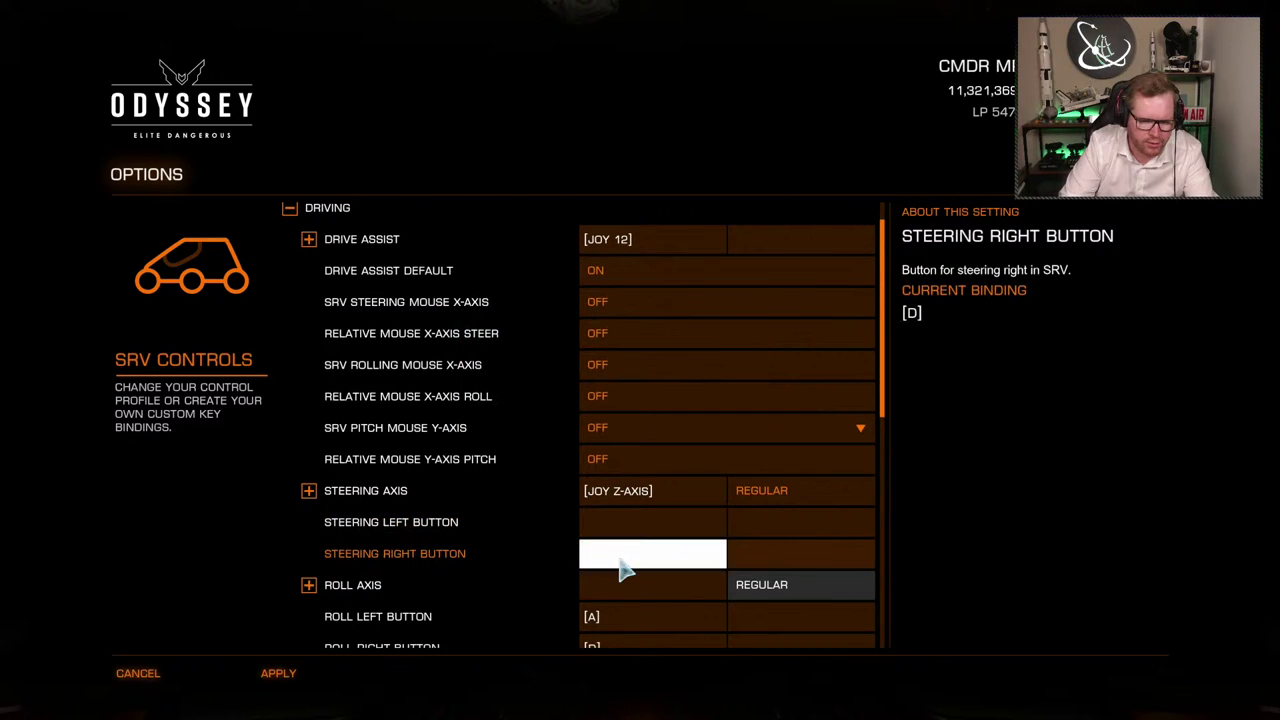
left_click(621, 558)
key("BackSpace")
Bind the SRV Roll Axis to JOY X-AXIS and the Pitch Axis to JOY Y-AXIS
left_click(620, 586)
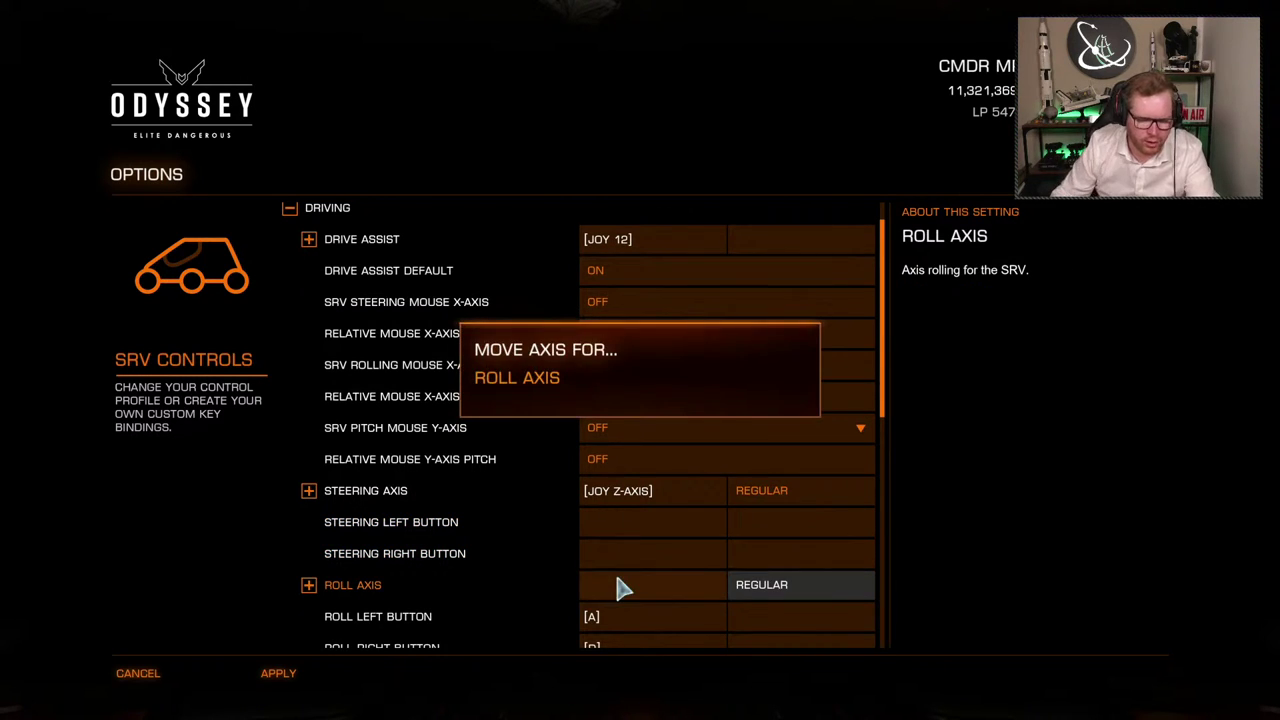
scroll(530, 583, "down", 3)
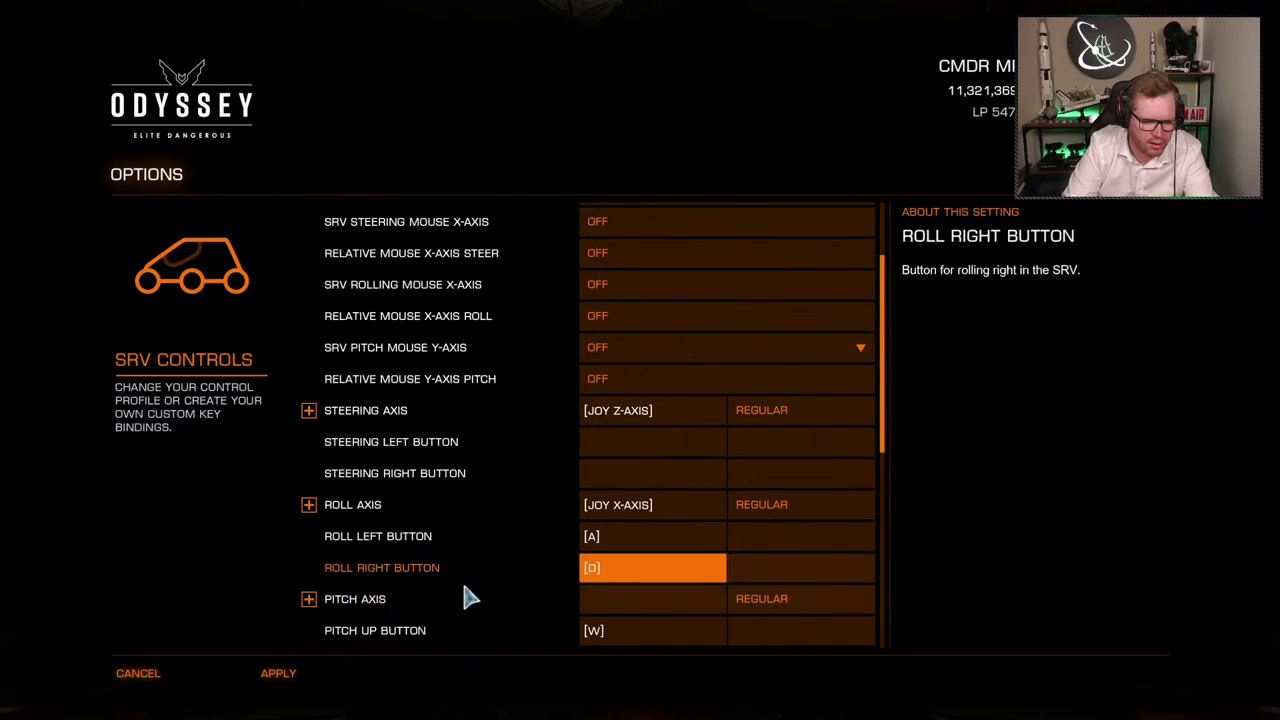
left_click(615, 605)
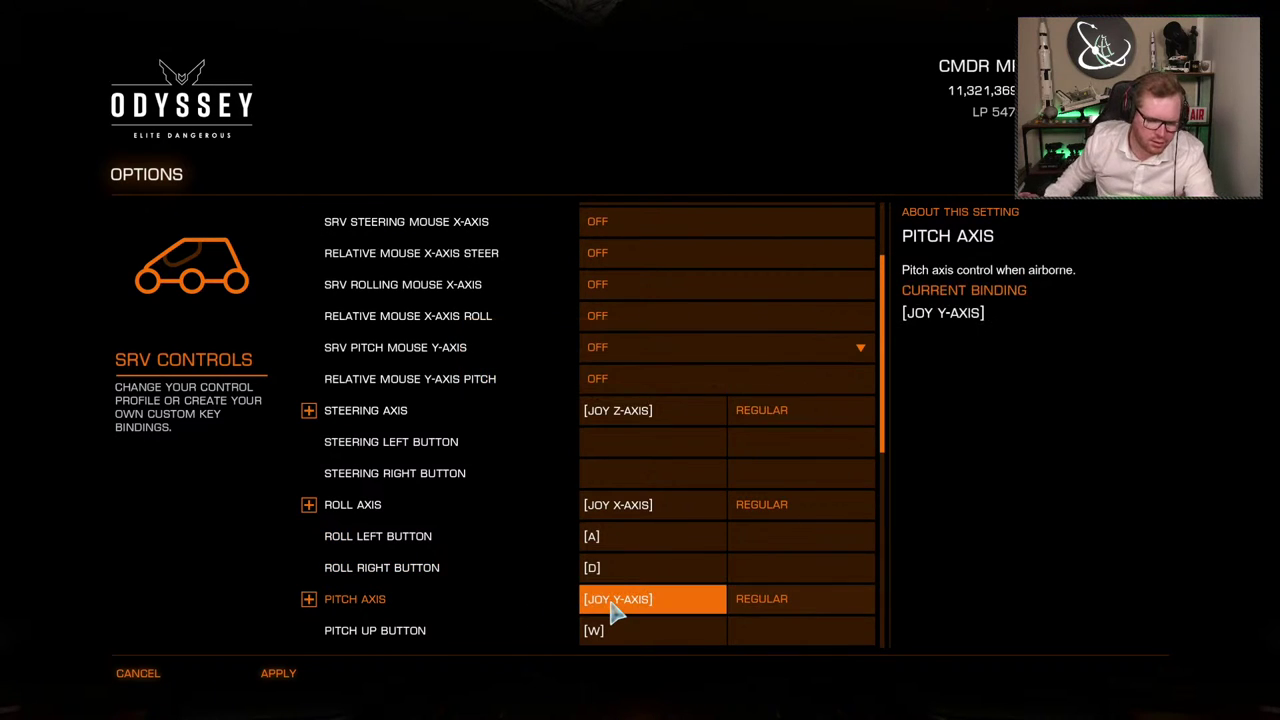
Bind the SRV Vertical Thrusters to JOY 13 in the Driving section
scroll(434, 625, "down", 3)
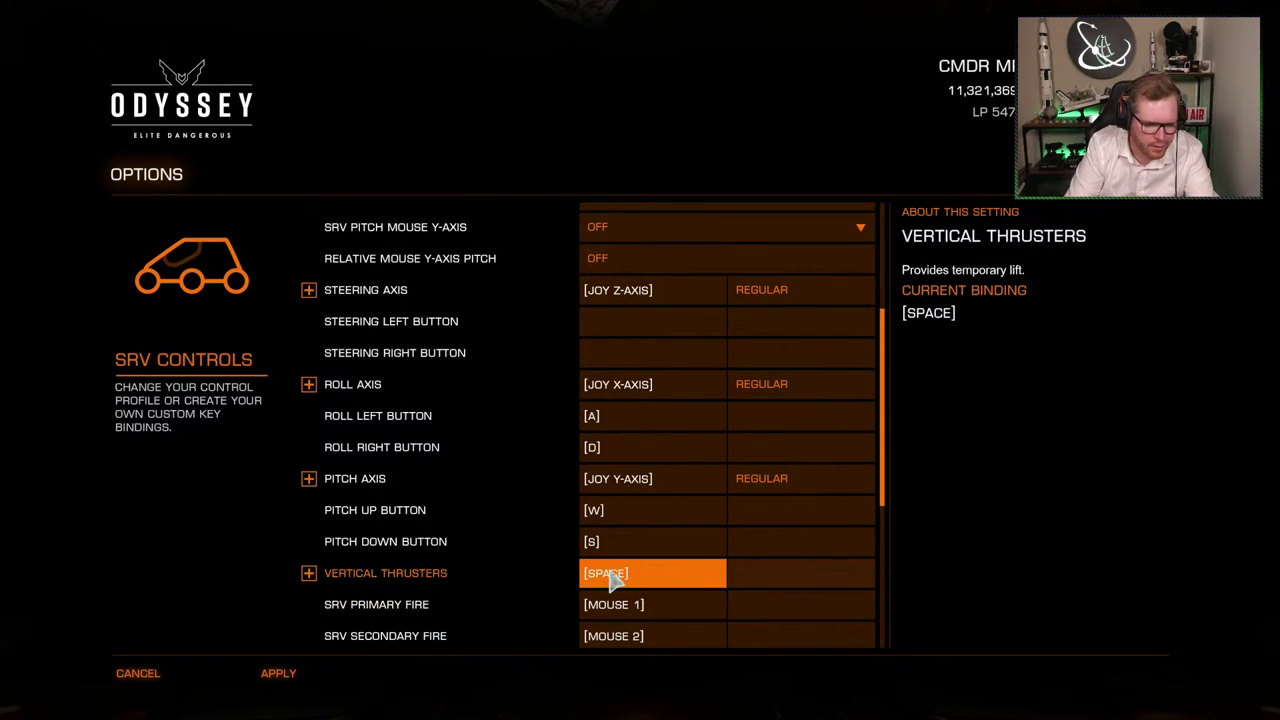
left_click(614, 583)
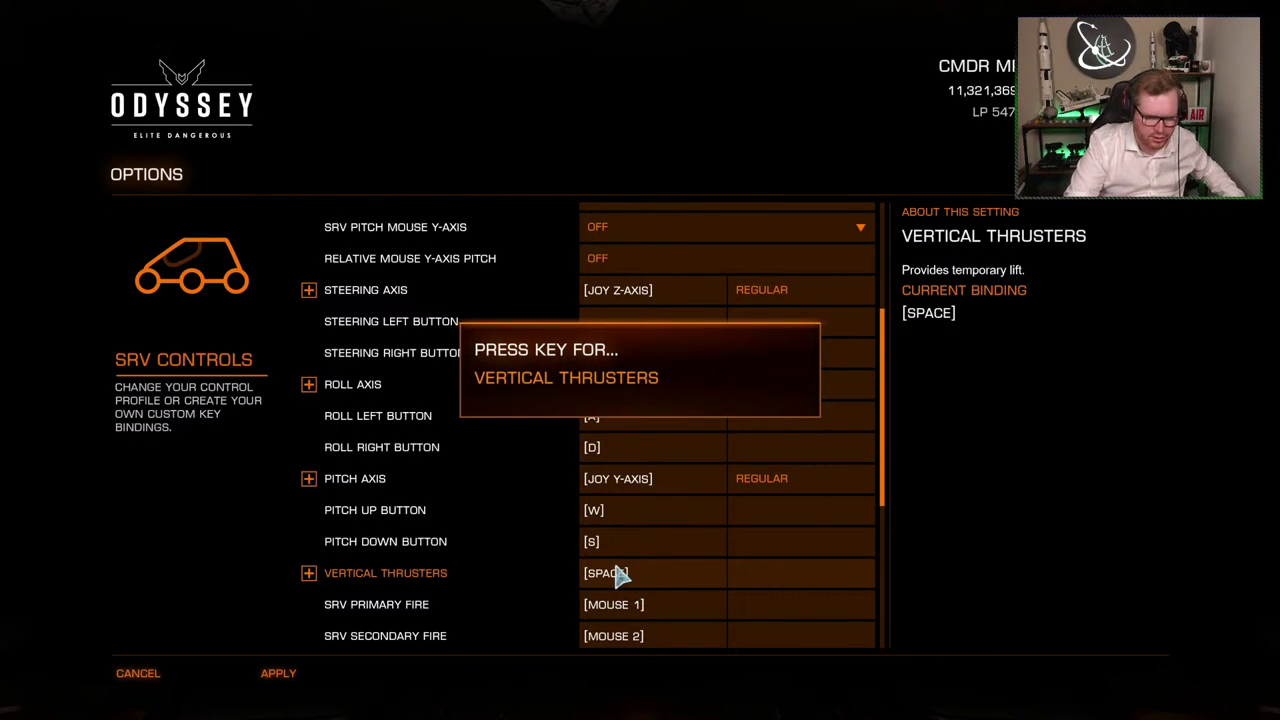
scroll(625, 575, "down", 1)
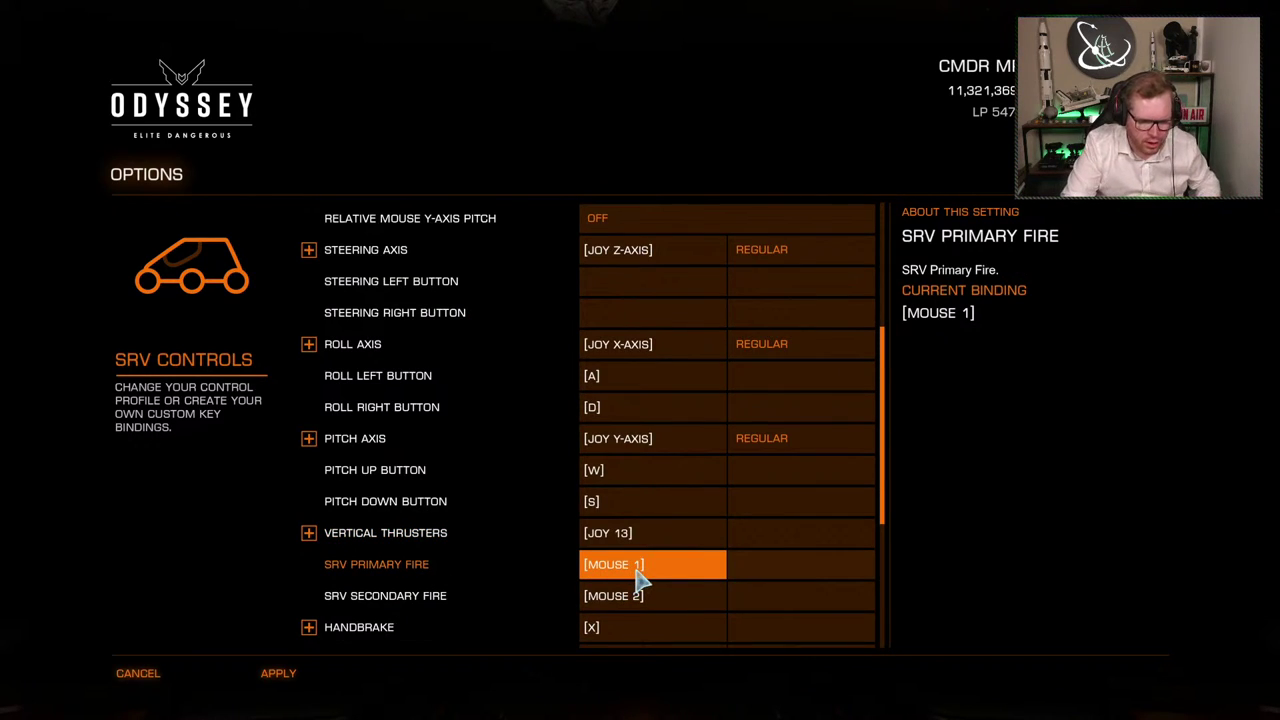
Clear the keyboard bindings for Pitch Down, Pitch Up, Roll Right and Roll Left in the SRV Driving section
left_click(620, 500)
key("BackSpace")
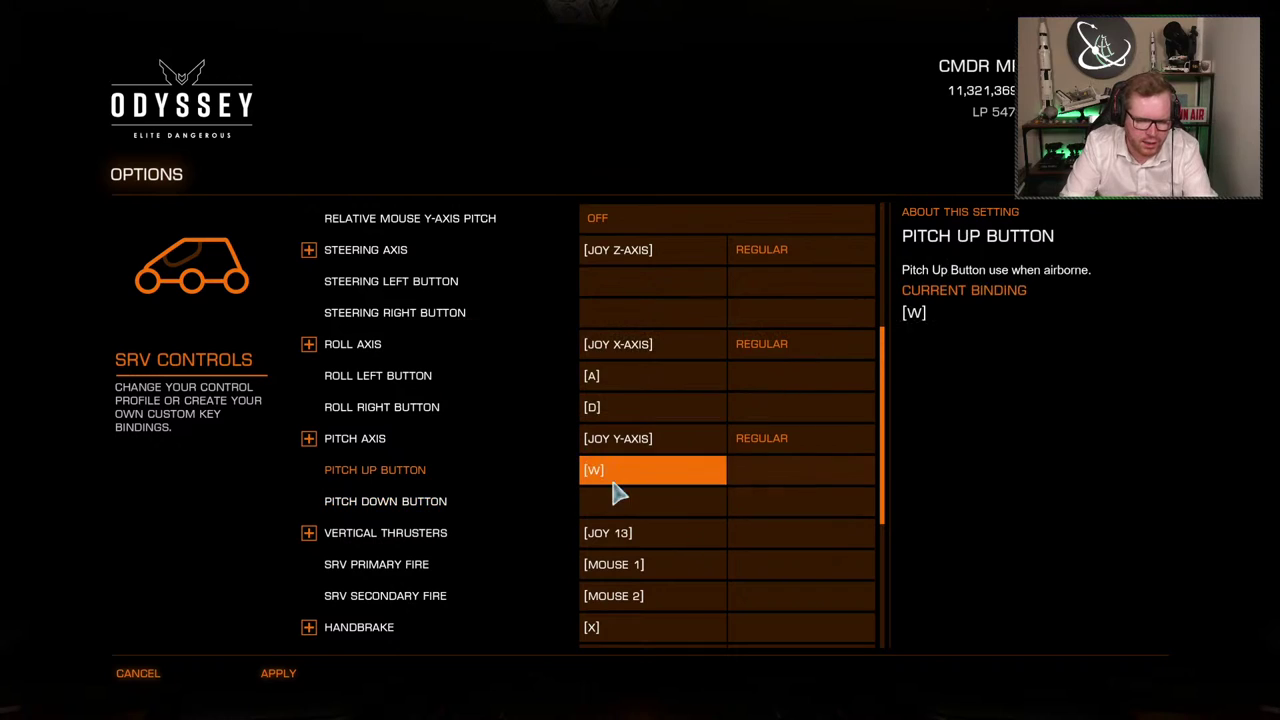
left_click(615, 484)
key("BackSpace")
left_click(604, 418)
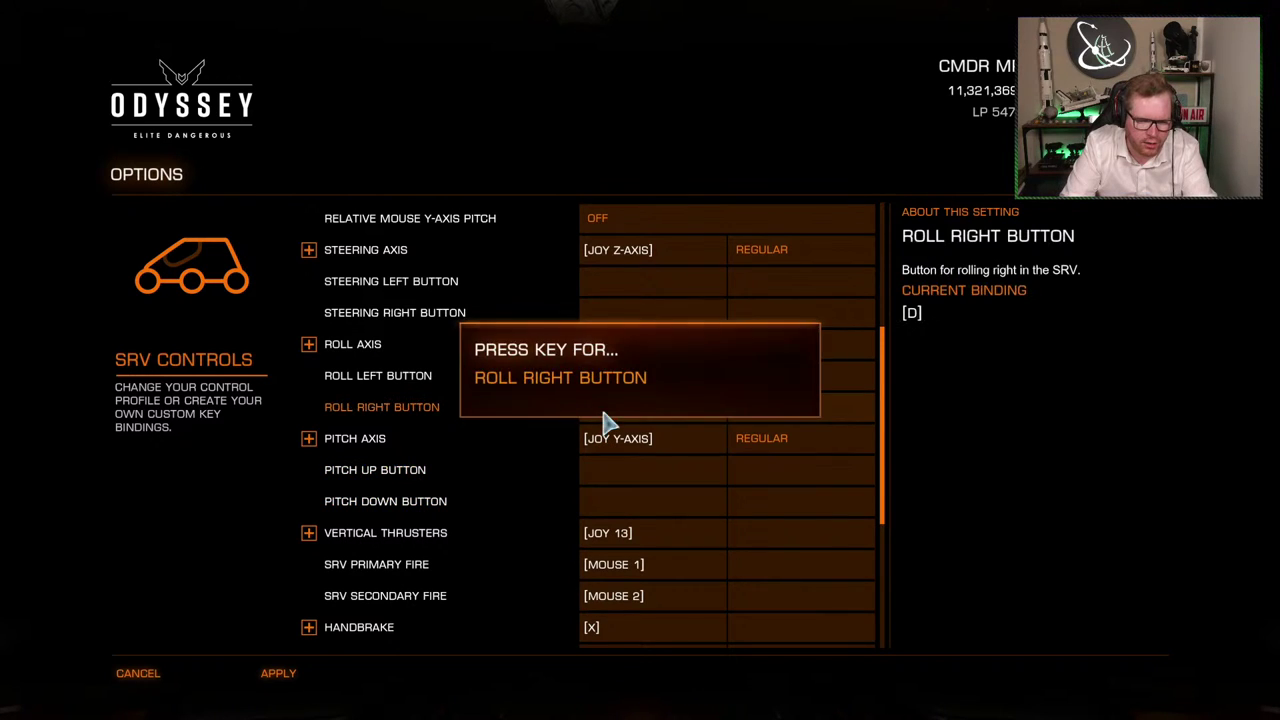
key("BackSpace")
left_click(612, 382)
key("BackSpace")
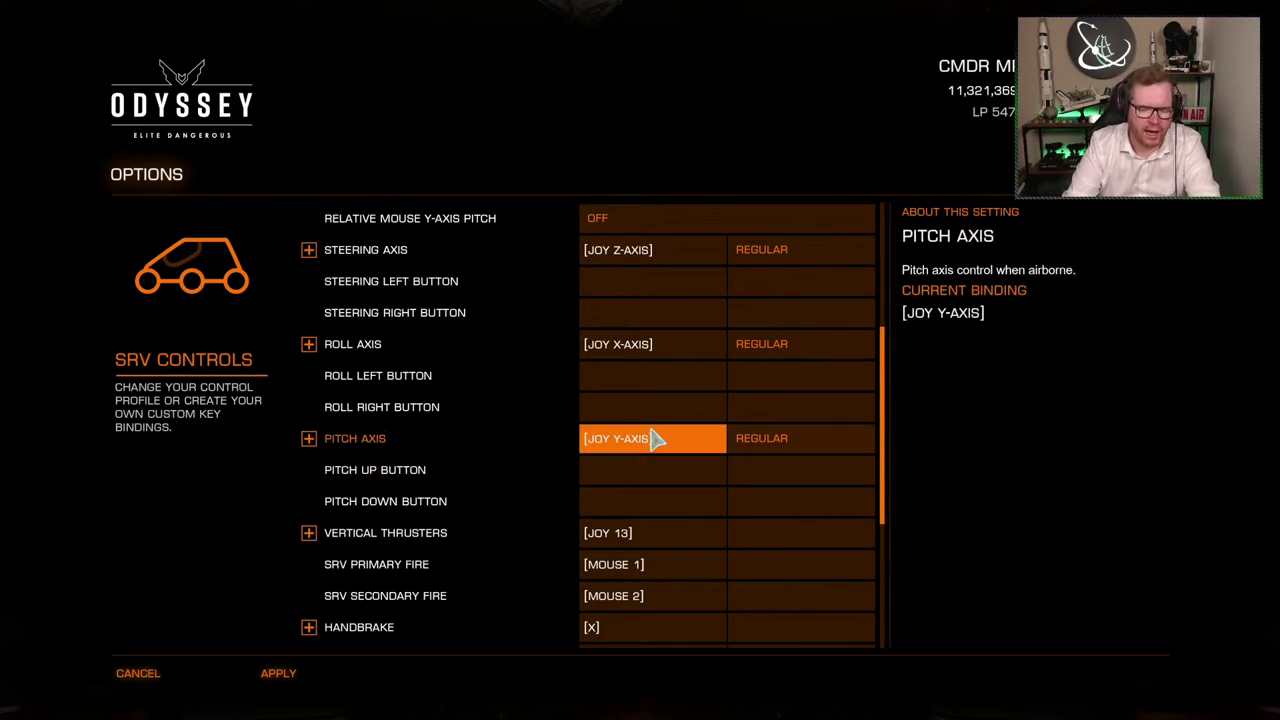
Clear the mouse bindings of SRV Primary Fire and SRV Secondary Fire and bind both to JOY 3
scroll(620, 480, "down", 1)
left_click(634, 528)
key("Escape")
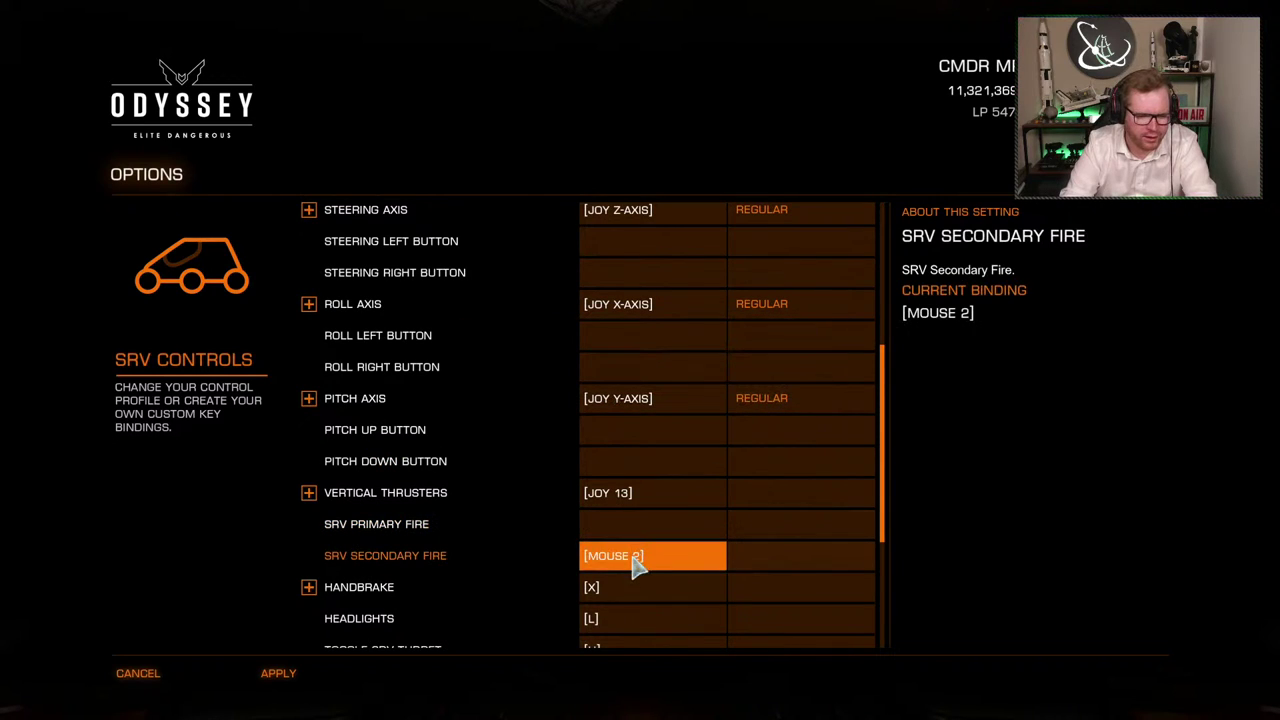
left_click(637, 552)
key("Escape")
left_click(651, 540)
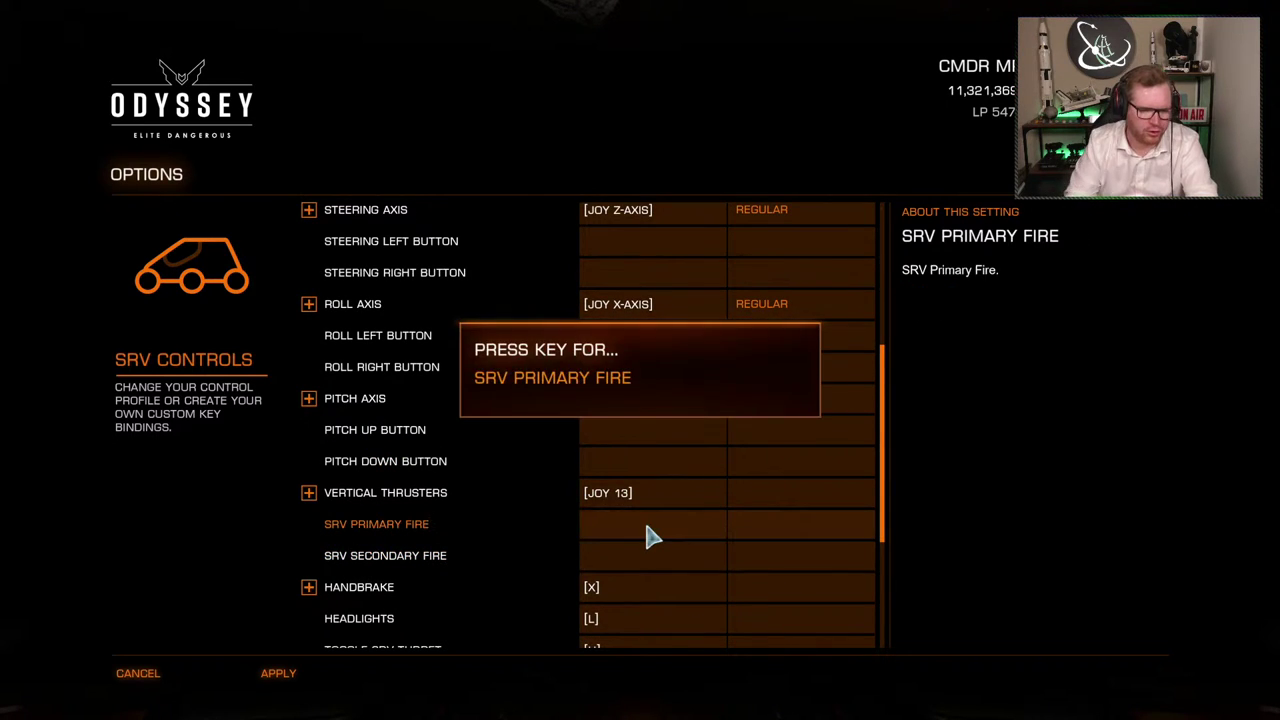
left_click(651, 538)
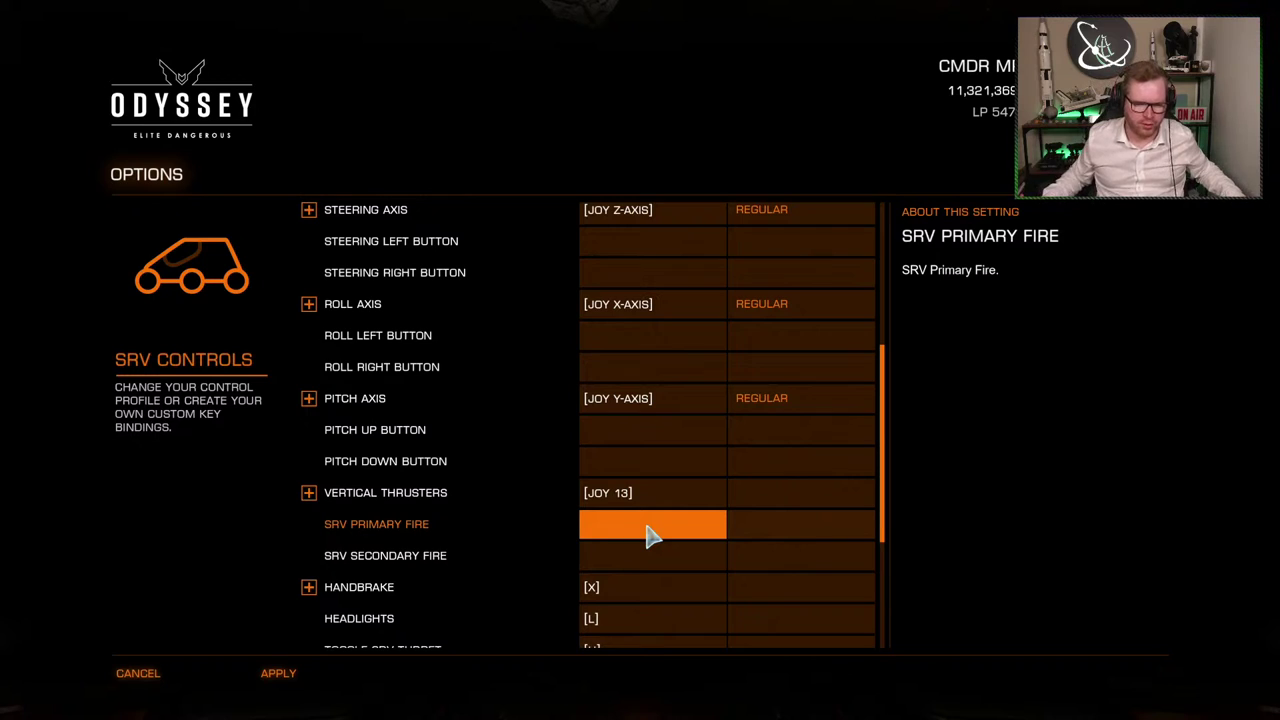
left_click(651, 538)
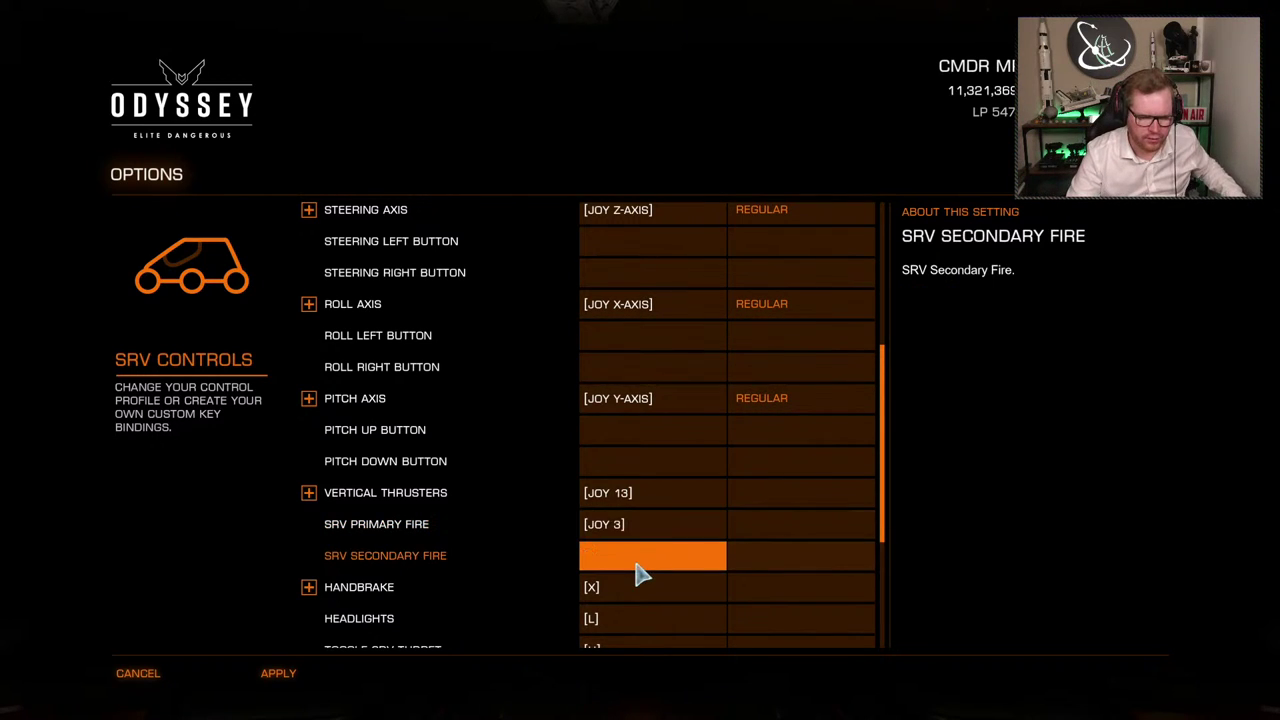
left_click(641, 560)
Bind the SRV Handbrake to the JOY 32 and +JOY U-AXIS combination
left_click(643, 594)
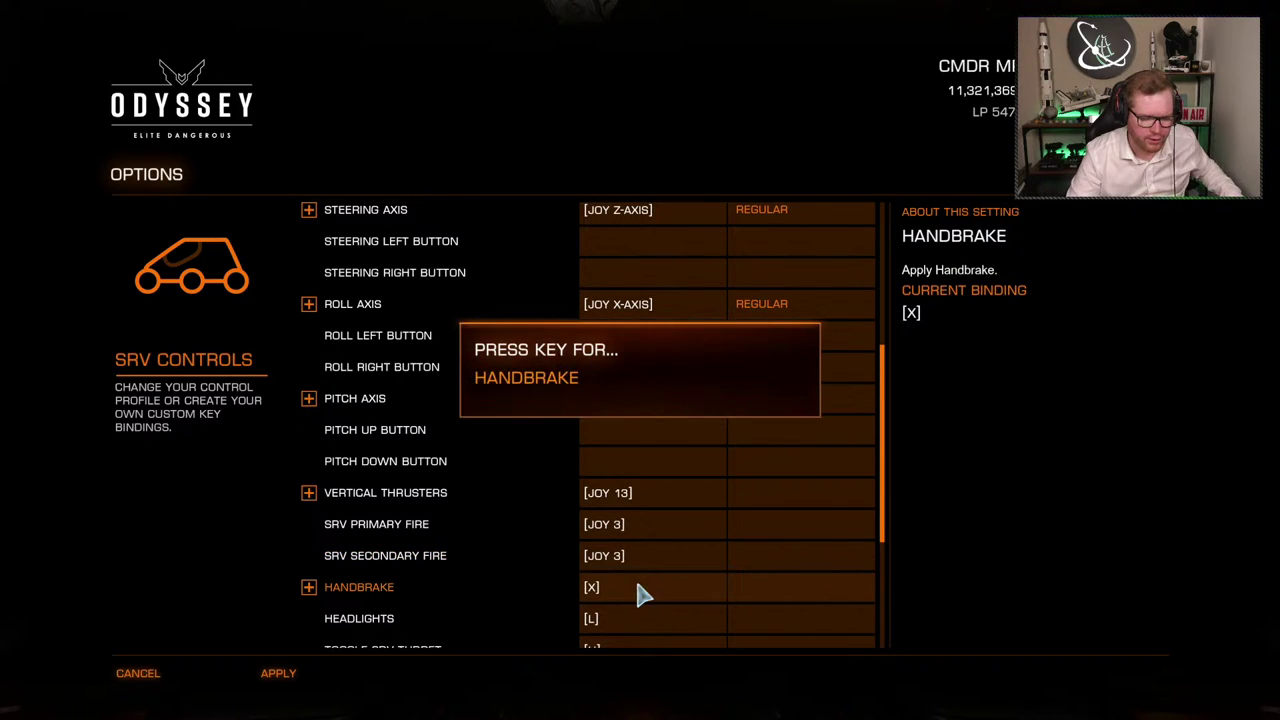
left_click(647, 595)
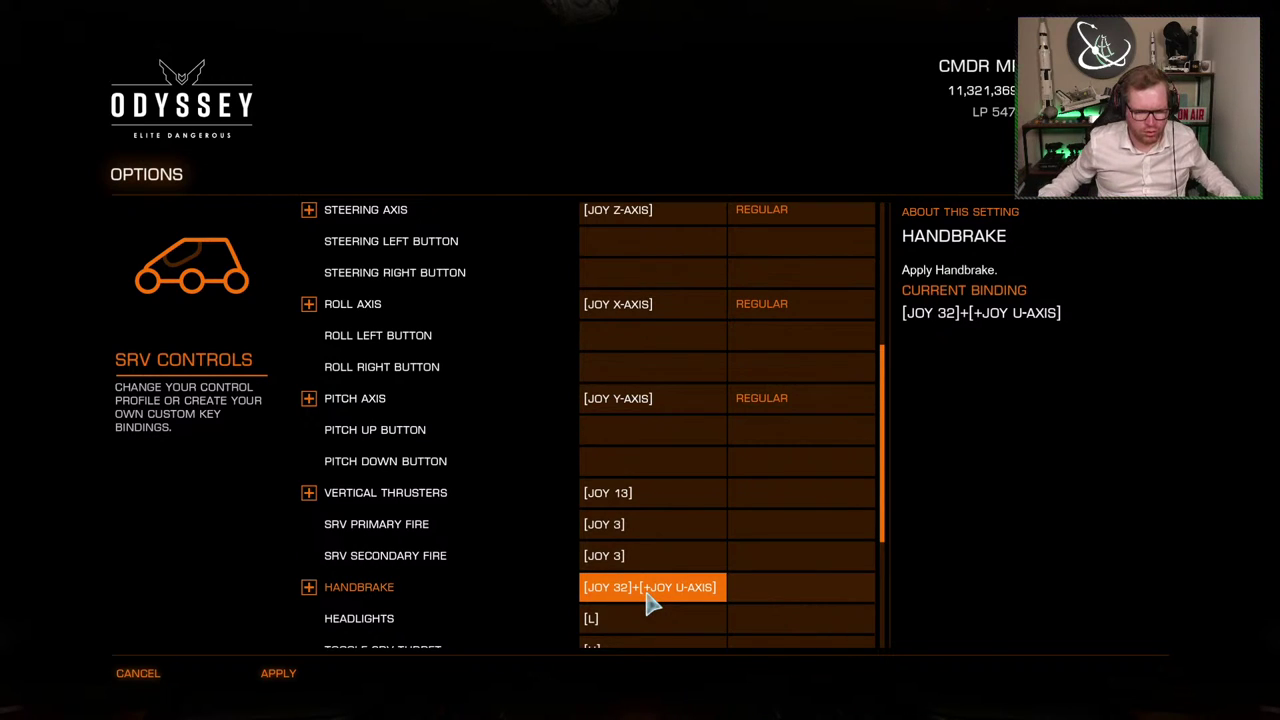
left_click(648, 595)
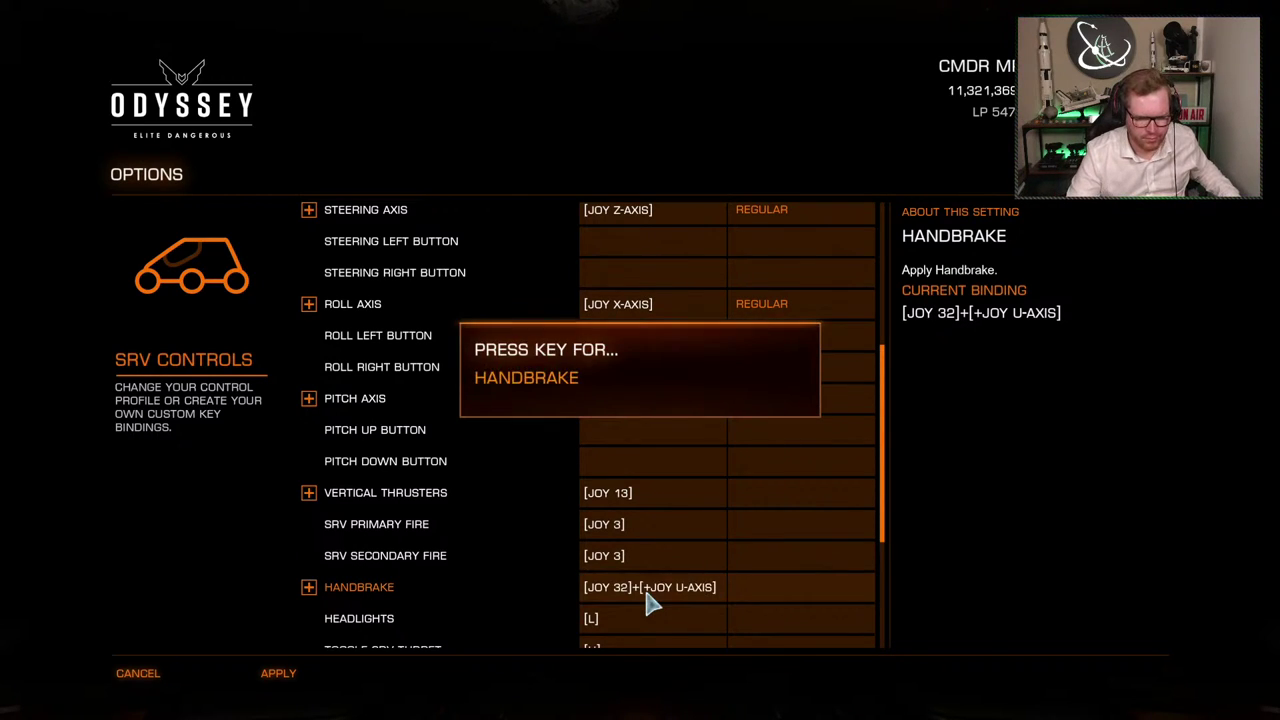
left_click(648, 595)
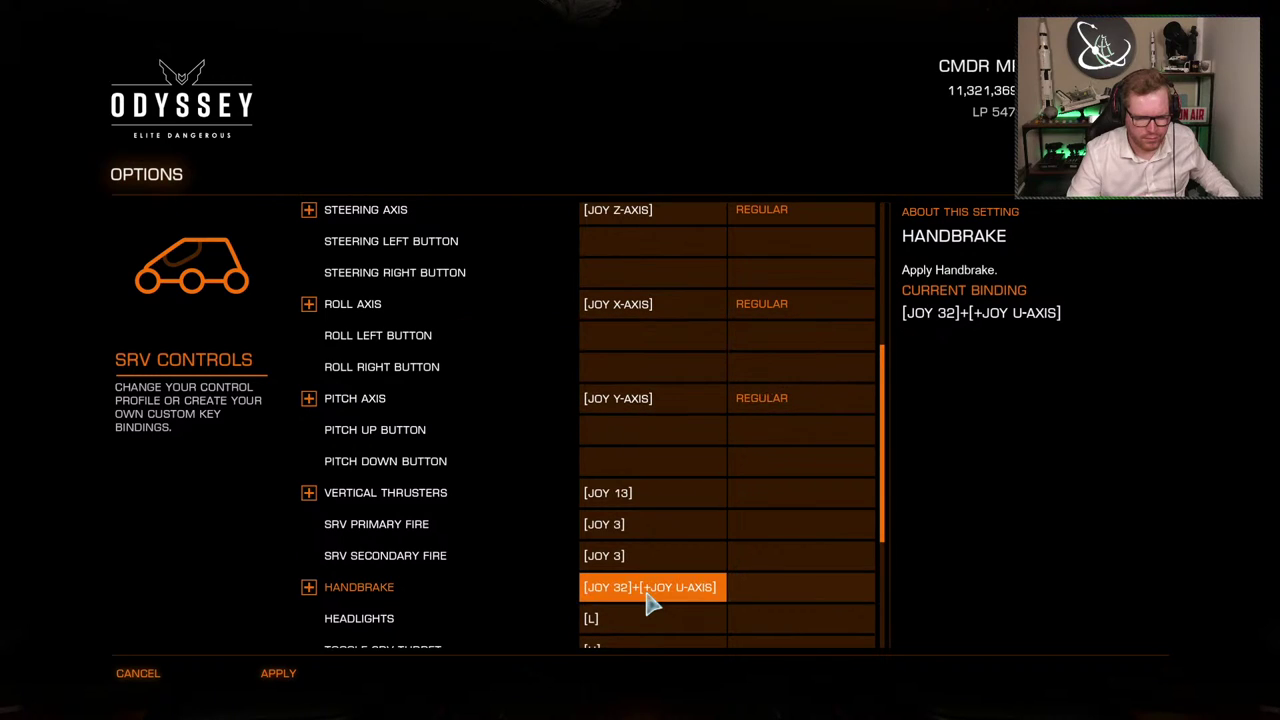
Bind the SRV Headlights to JOY 3 and Toggle SRV Turret to JOY 28
left_click(620, 586)
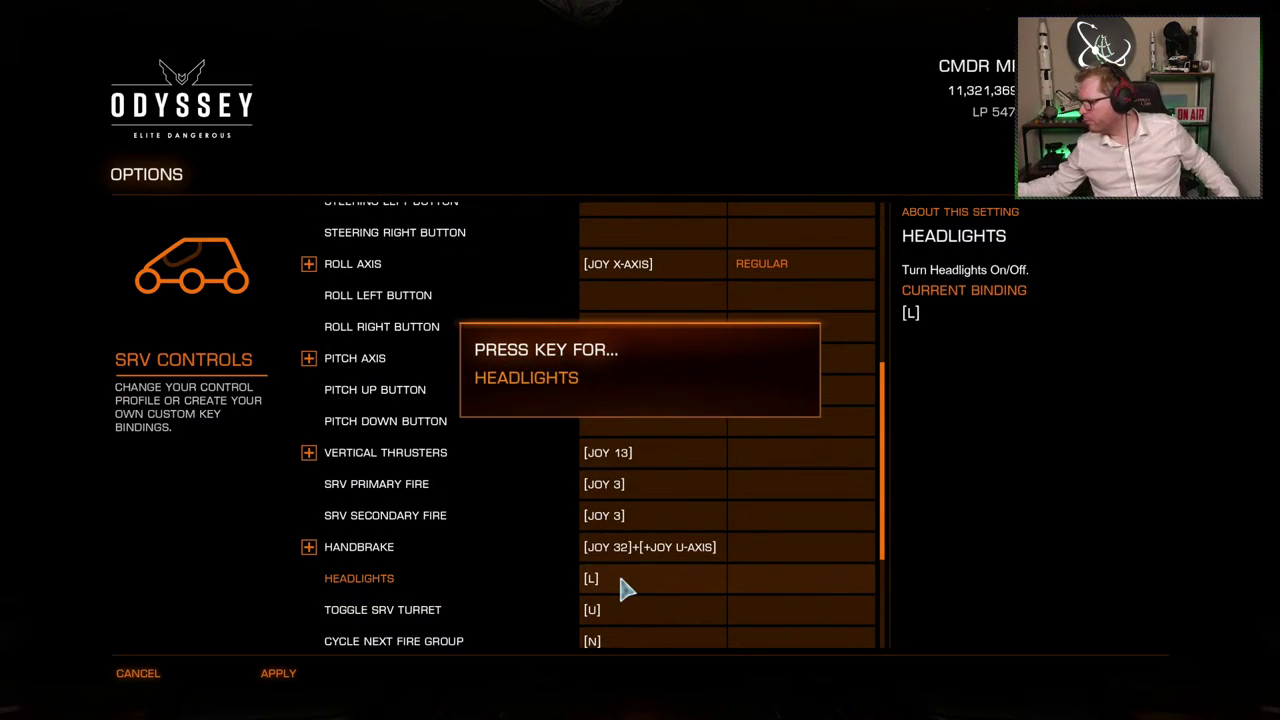
left_click(621, 582)
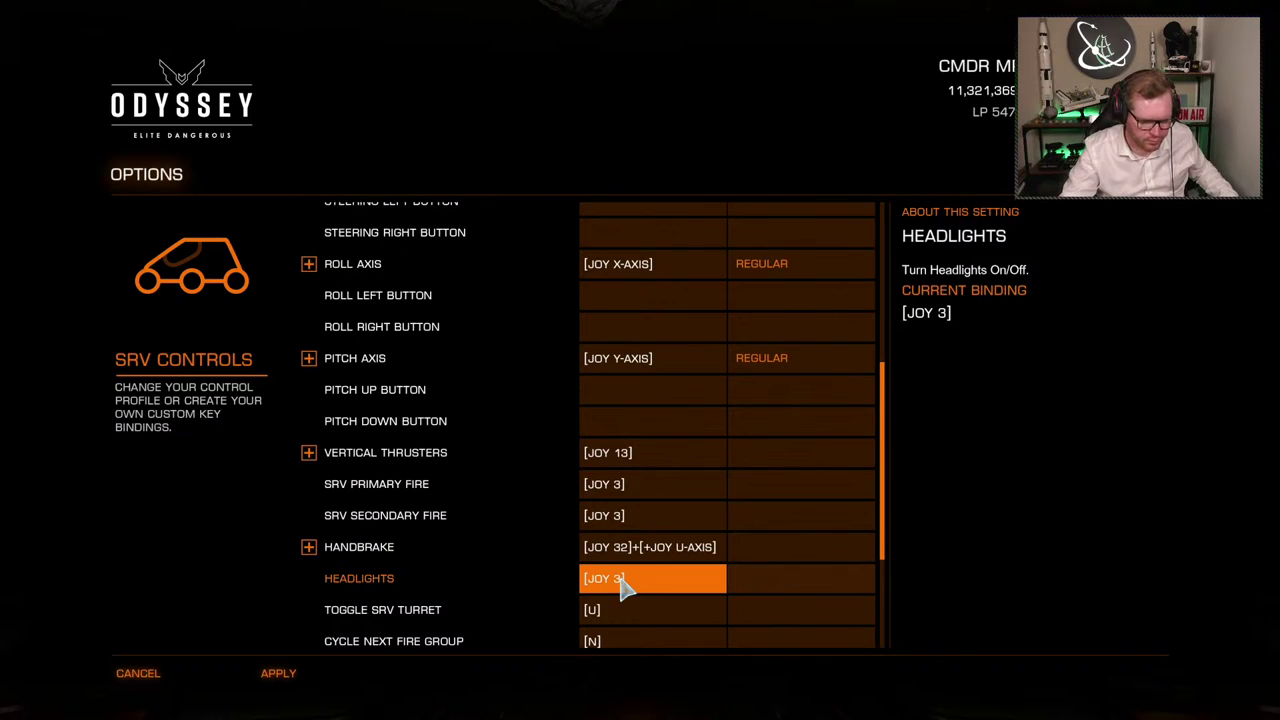
left_click(625, 610)
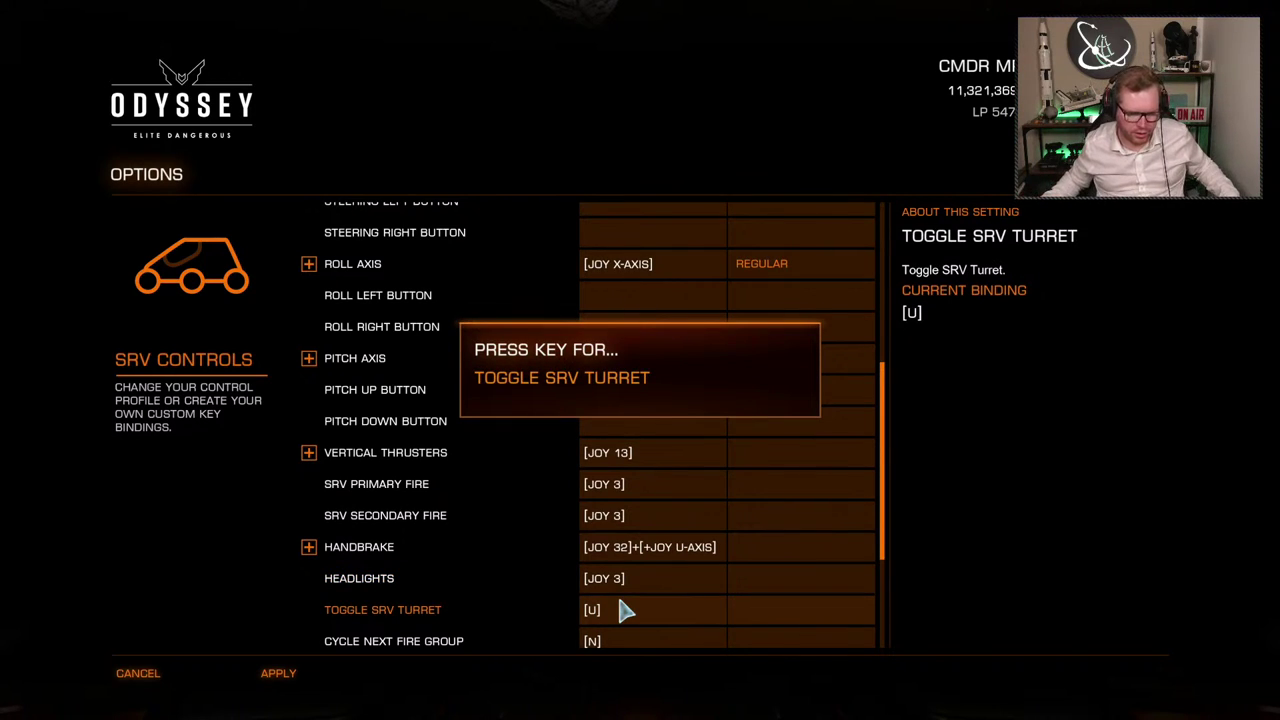
left_click(625, 610)
Bind Cycle Next Fire Group to JOY 29 and Cycle Previous Fire Group to JOY 30 for the SRV
scroll(600, 630, "down", 1)
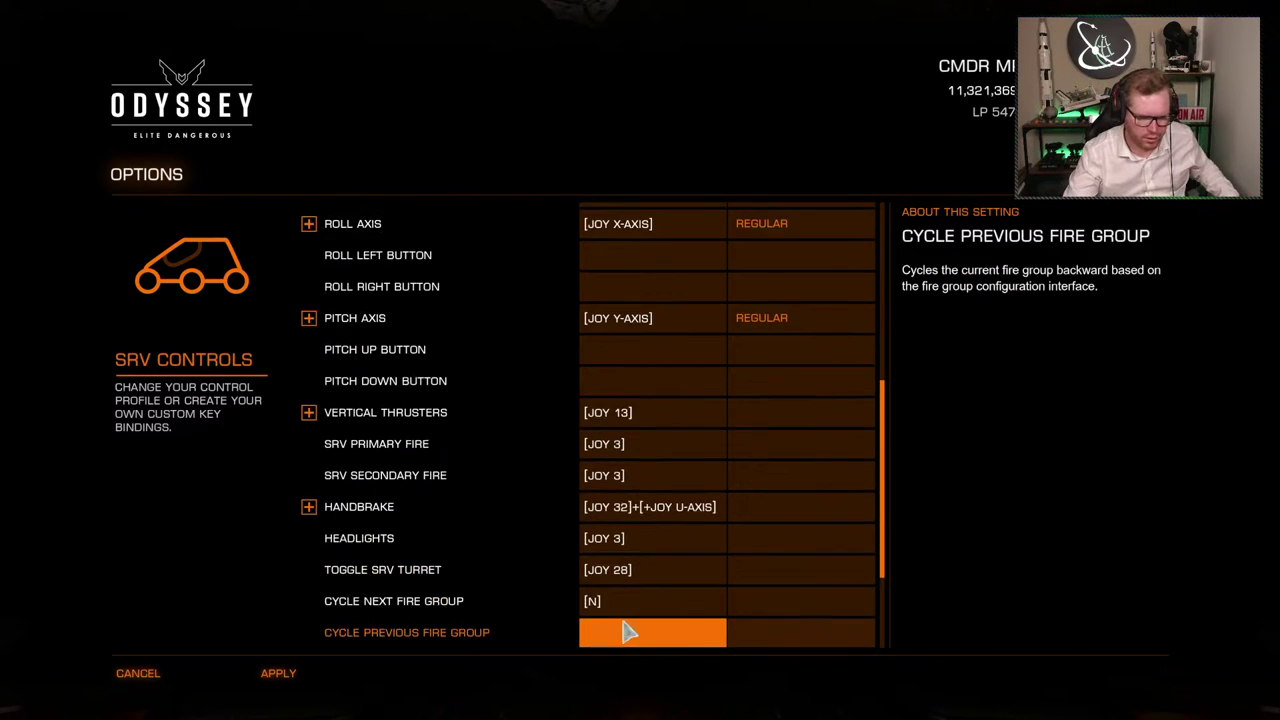
left_click(635, 605)
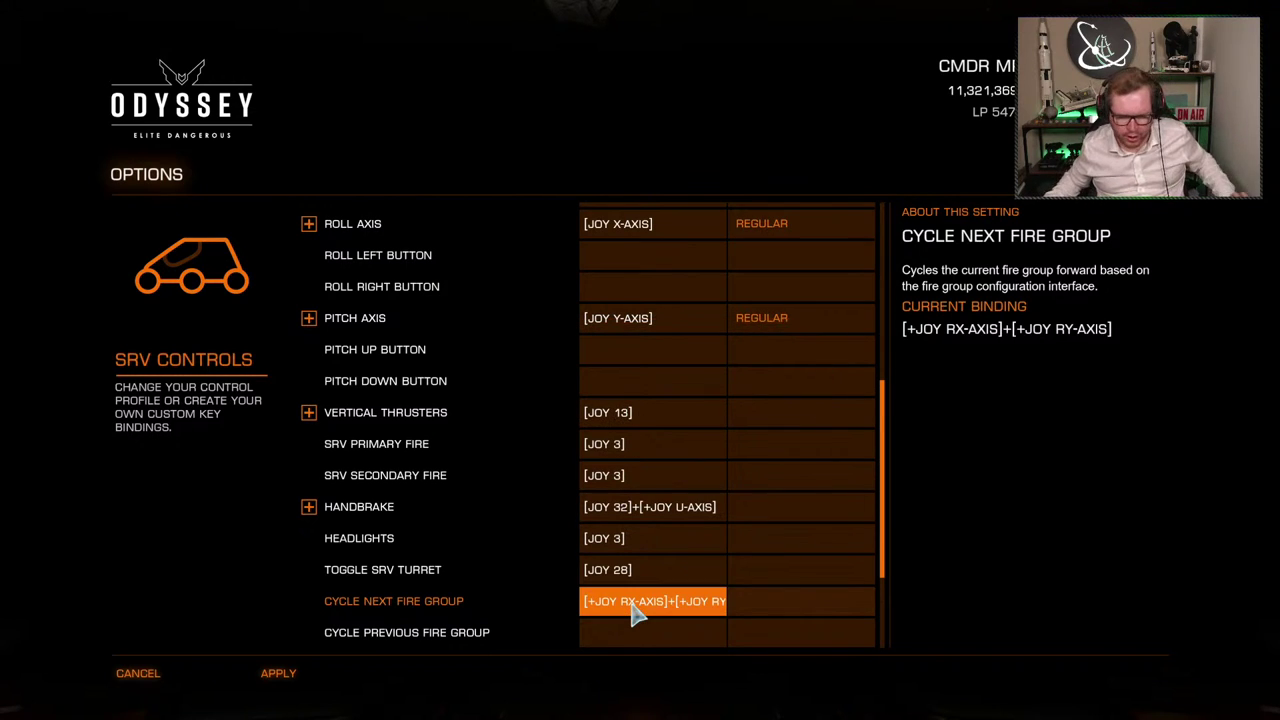
left_click(718, 603)
left_click(718, 640)
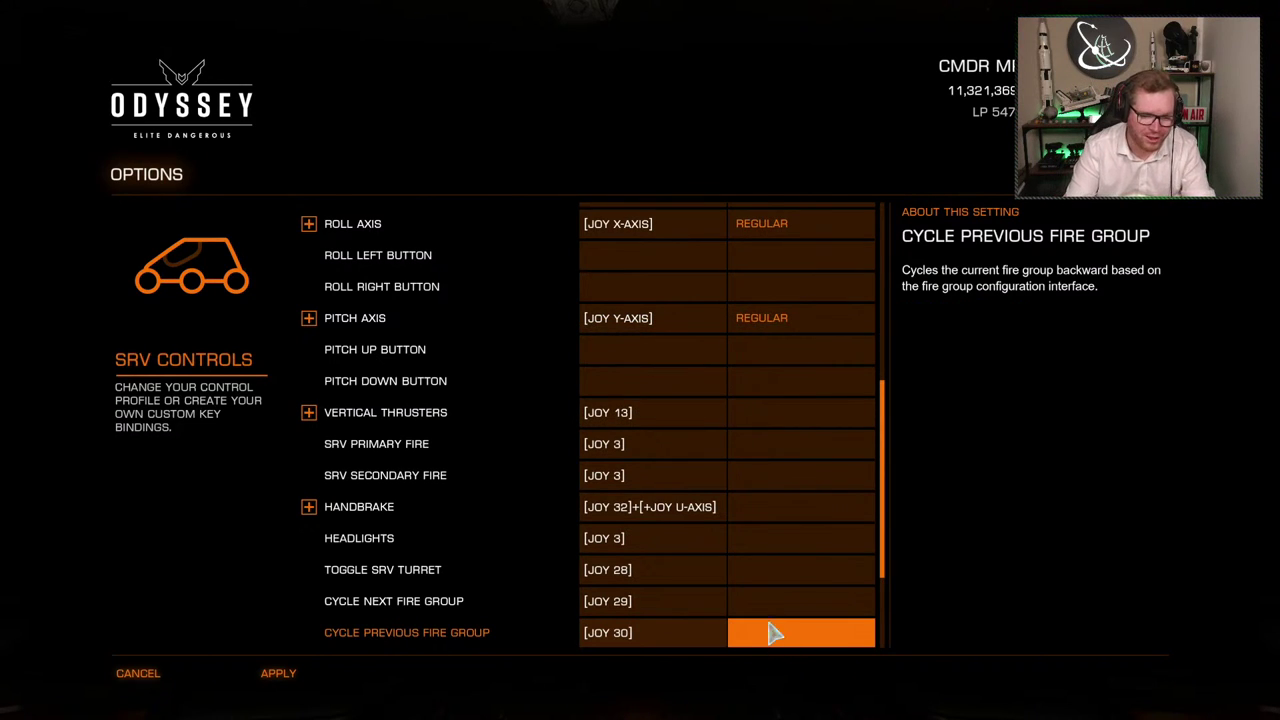
Bind Select Target Ahead to JOY 13 under Driving Targeting and open the Driving Turret Controls section
scroll(740, 590, "down", 3)
scroll(400, 390, "up", 10)
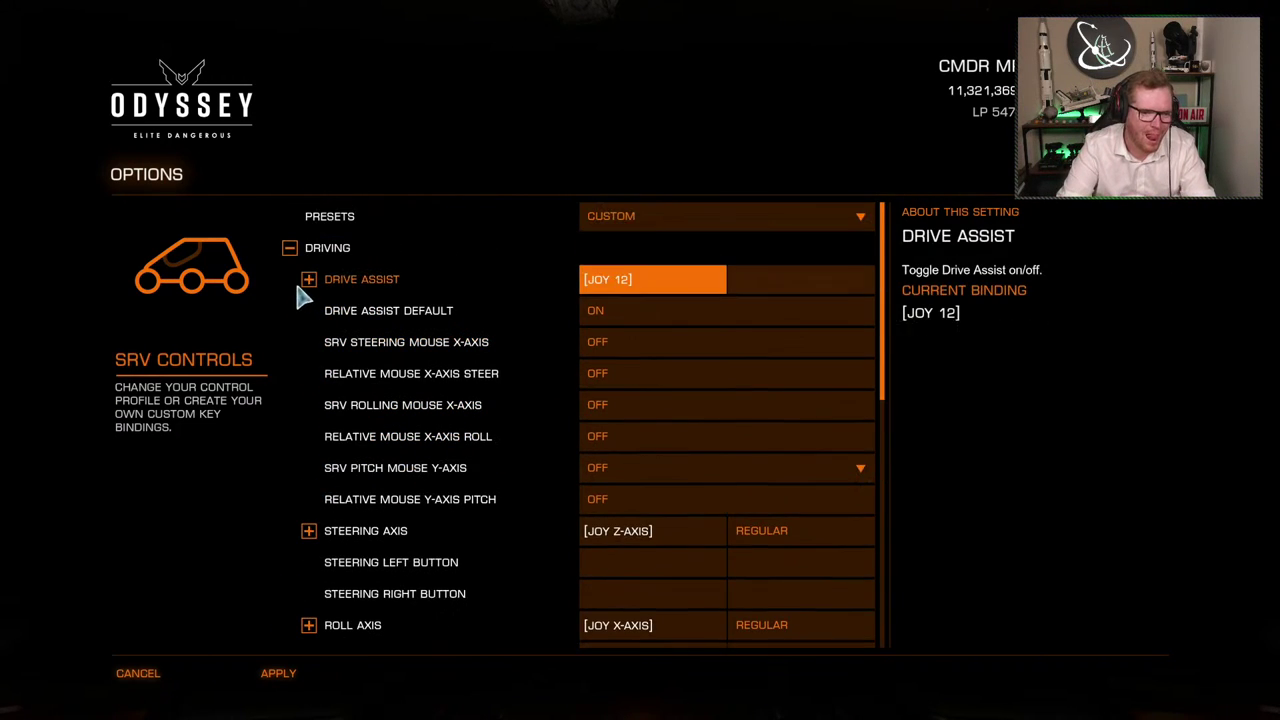
left_click(290, 250)
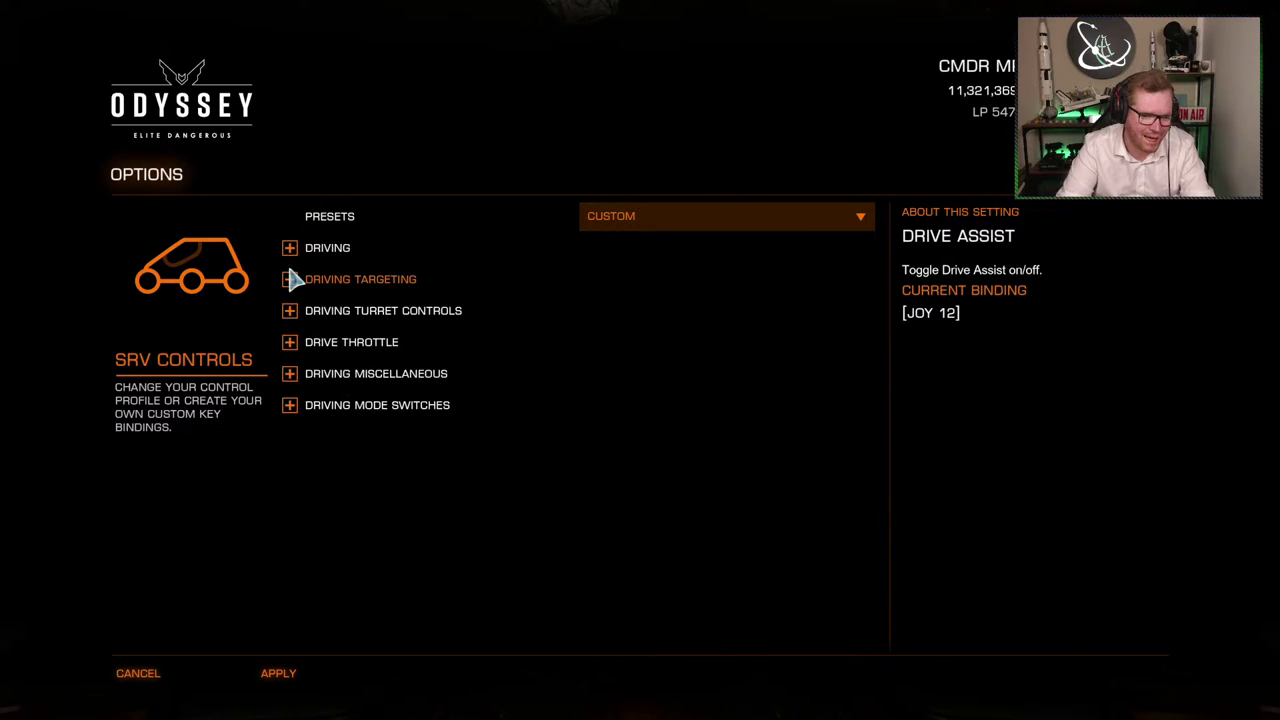
left_click(290, 280)
left_click(624, 318)
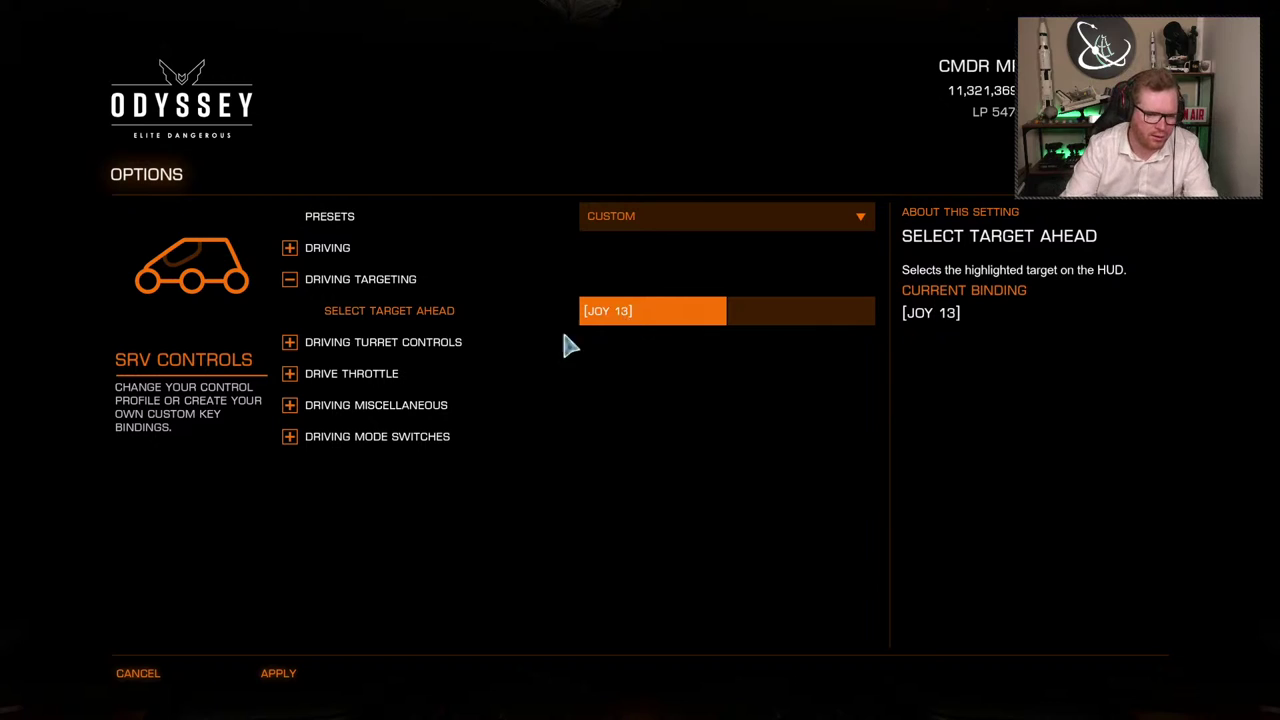
left_click(290, 343)
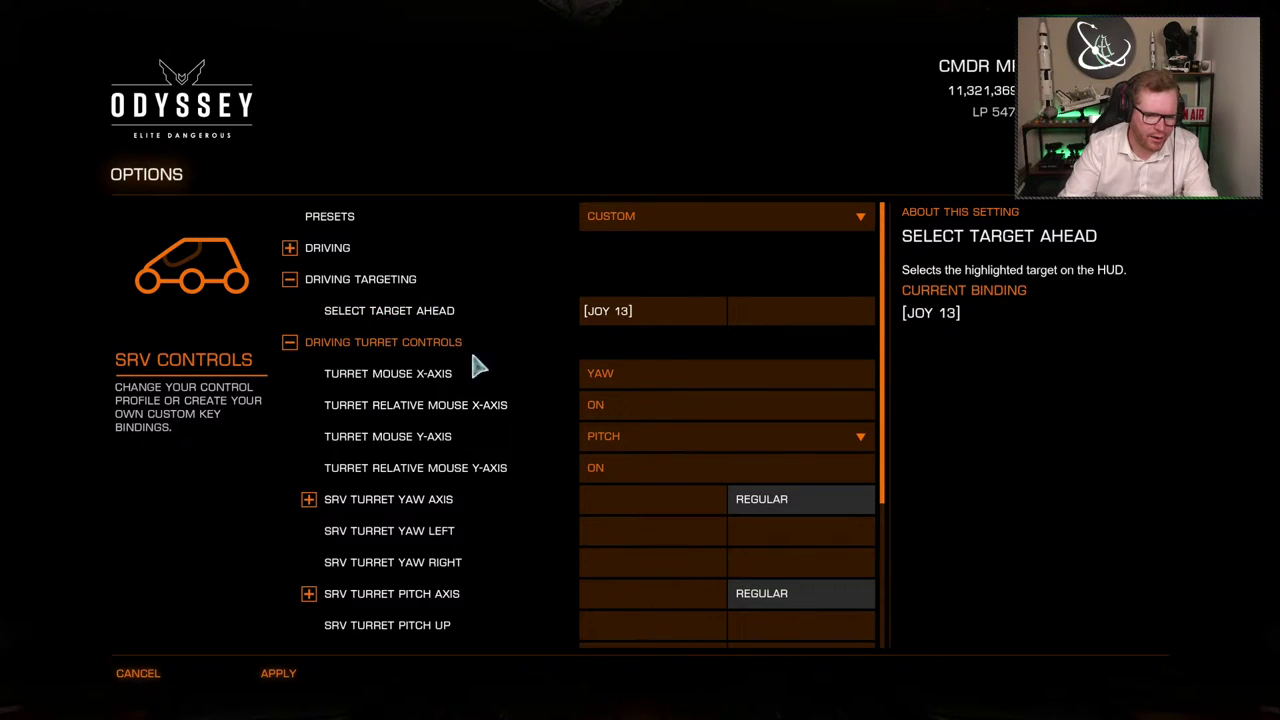
Try switching off the Turret Mouse X-Axis and Y-Axis, and set them back to Yaw and Pitch
left_click(652, 376)
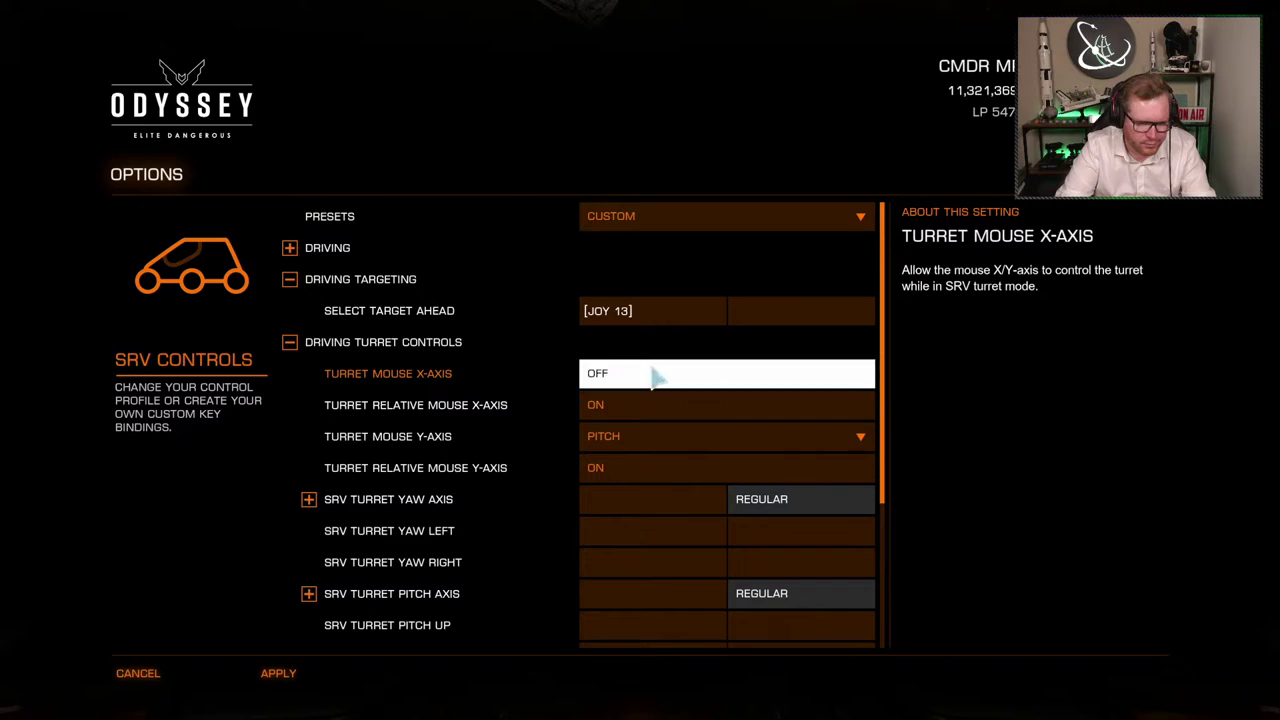
left_click(645, 443)
left_click(646, 459)
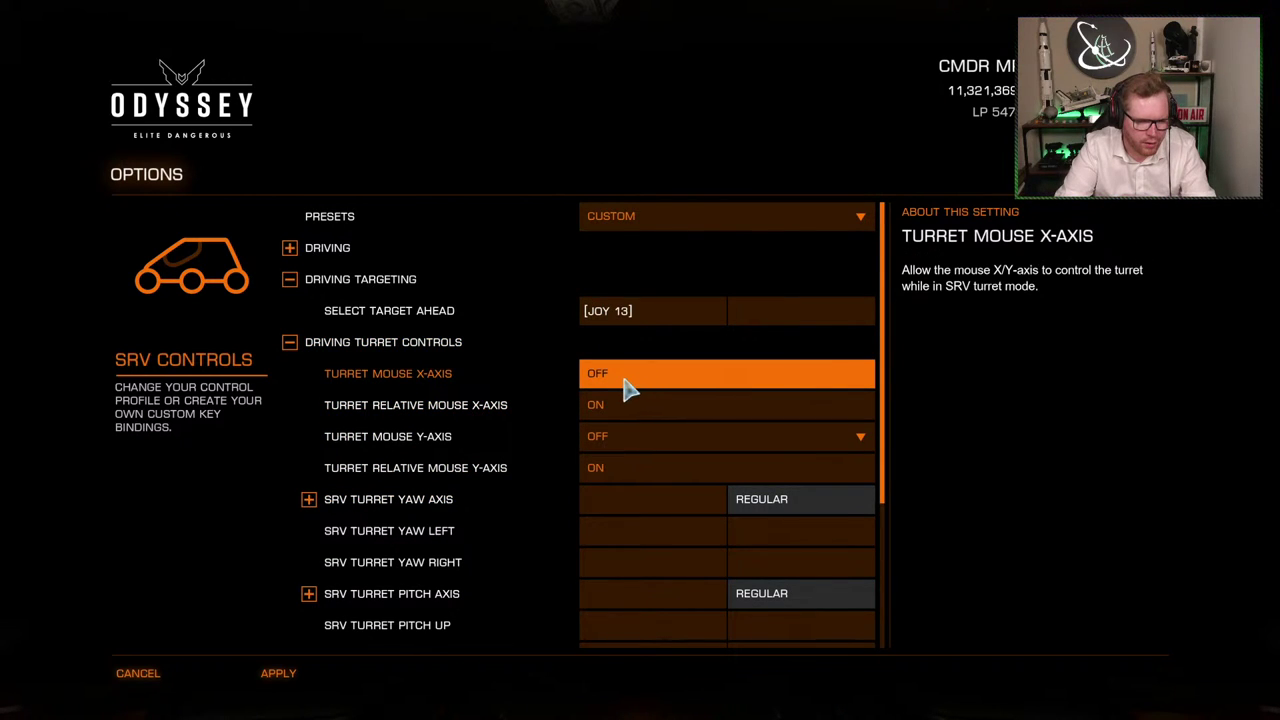
left_click(623, 436)
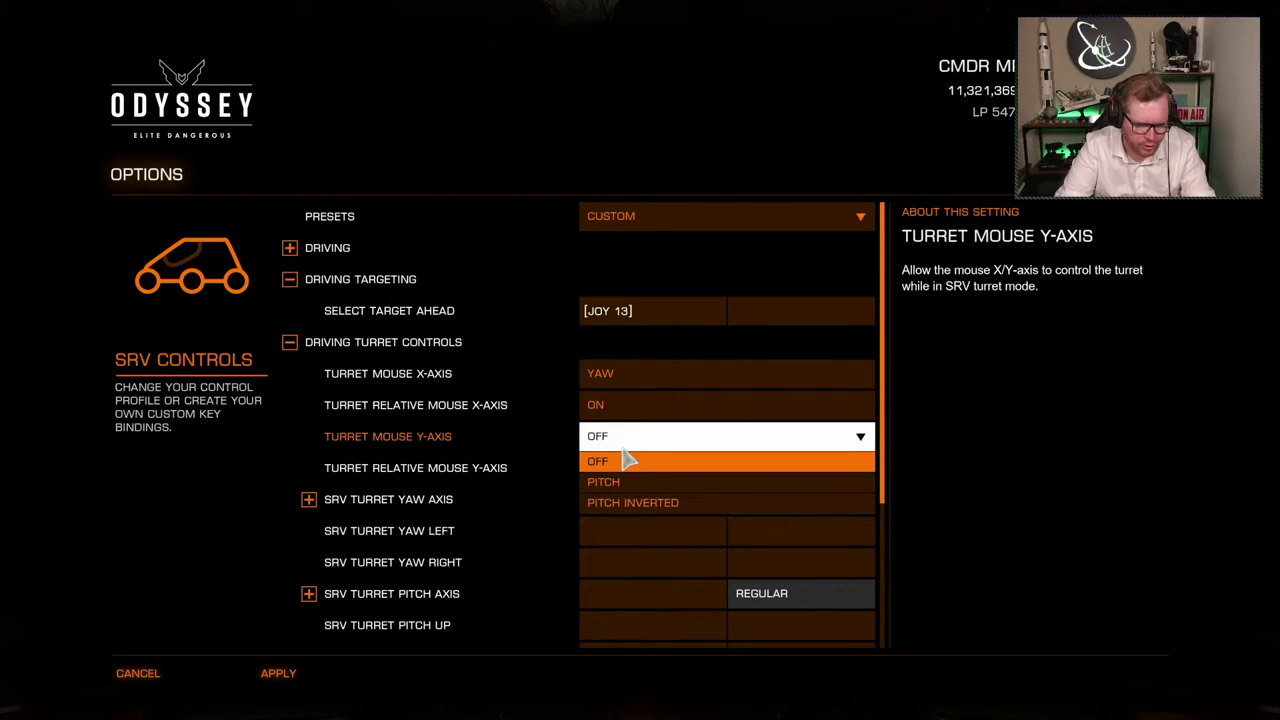
left_click(623, 478)
Bind the SRV Turret Yaw Axis to JOY Z-AXIS in the Driving Turret Controls
scroll(555, 459, "down", 1)
scroll(553, 459, "down", 1)
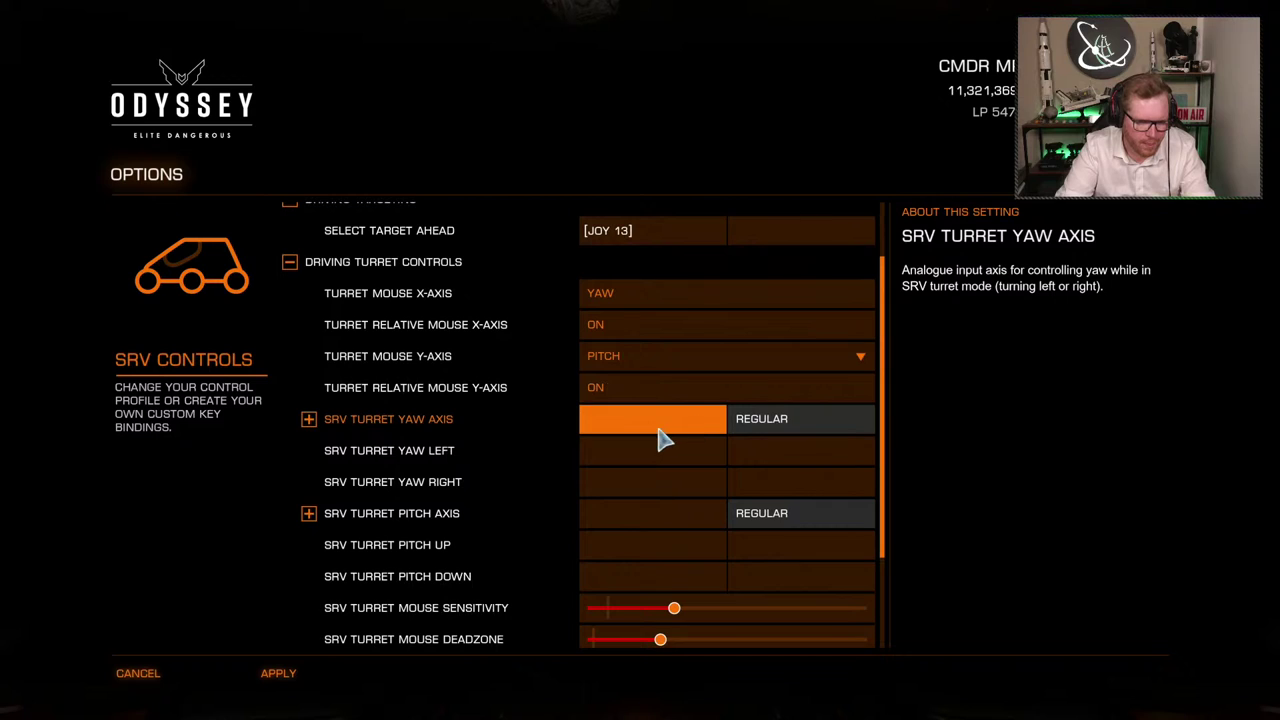
scroll(660, 440, "down", 1)
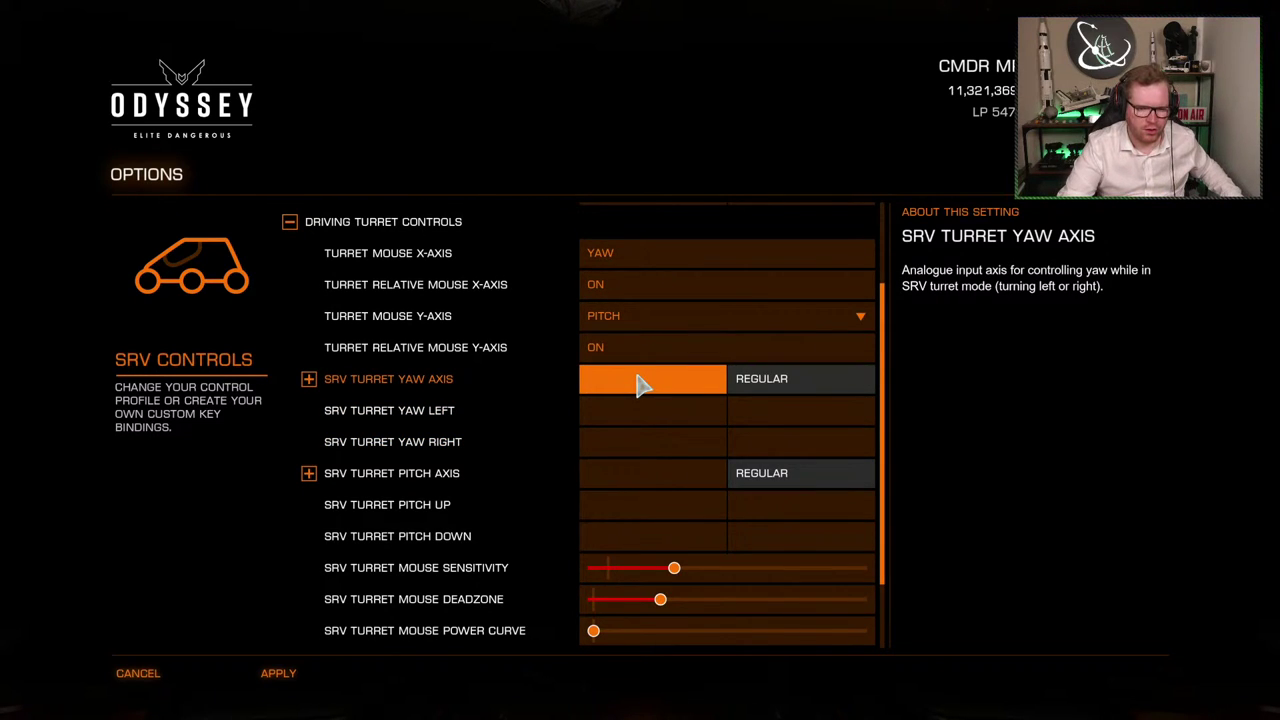
left_click(641, 386)
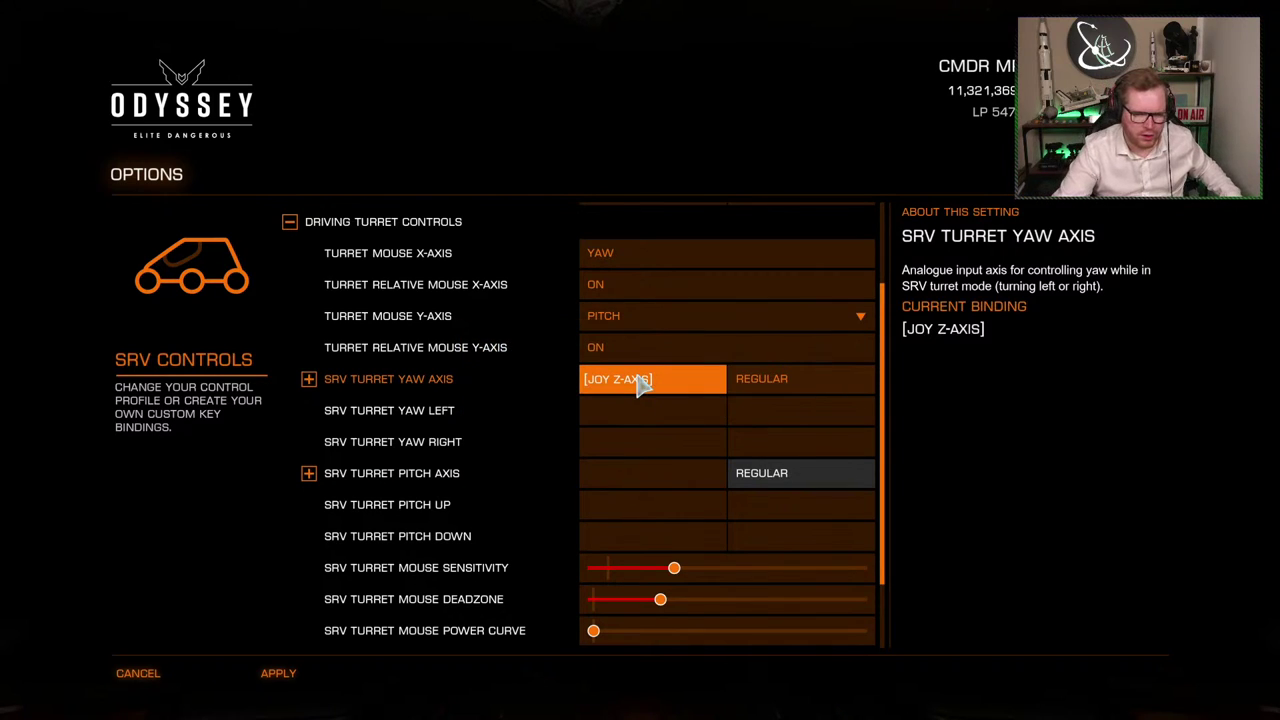
Bind the SRV Turret Pitch Axis to JOY Y-AXIS and collapse the Driving Turret Controls and Driving Targeting sections
left_click(630, 480)
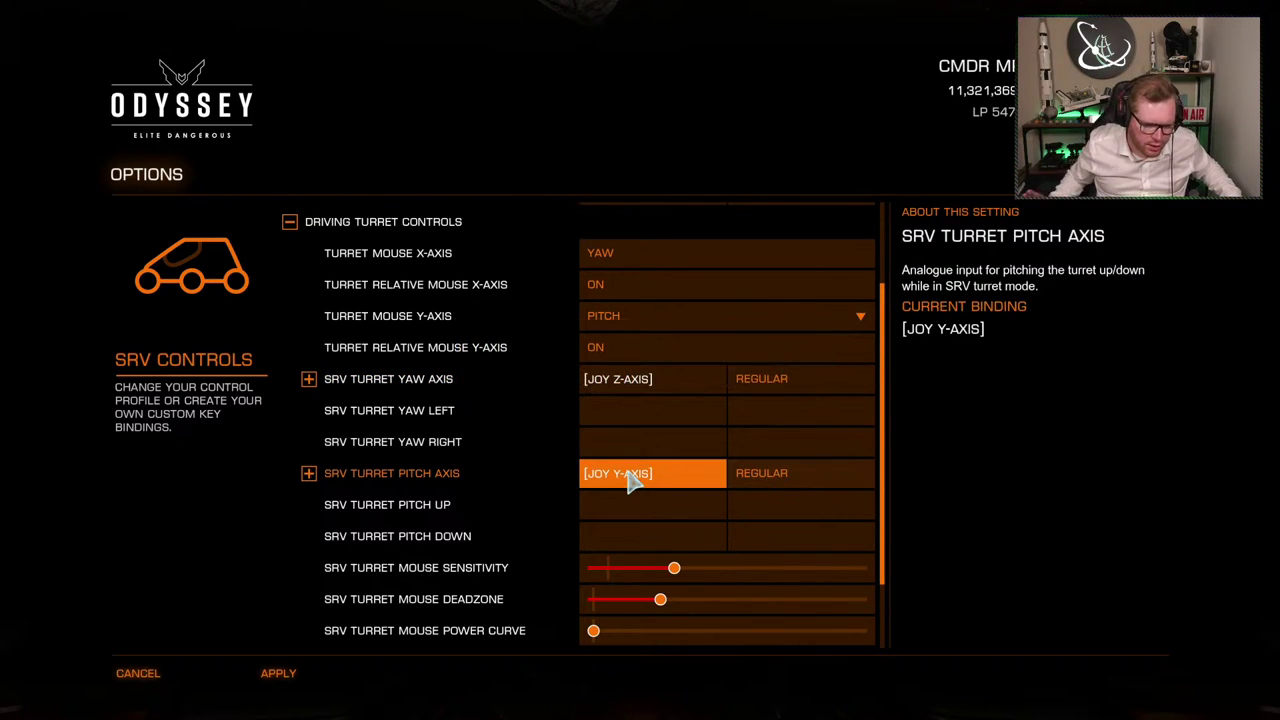
scroll(625, 470, "down", 3)
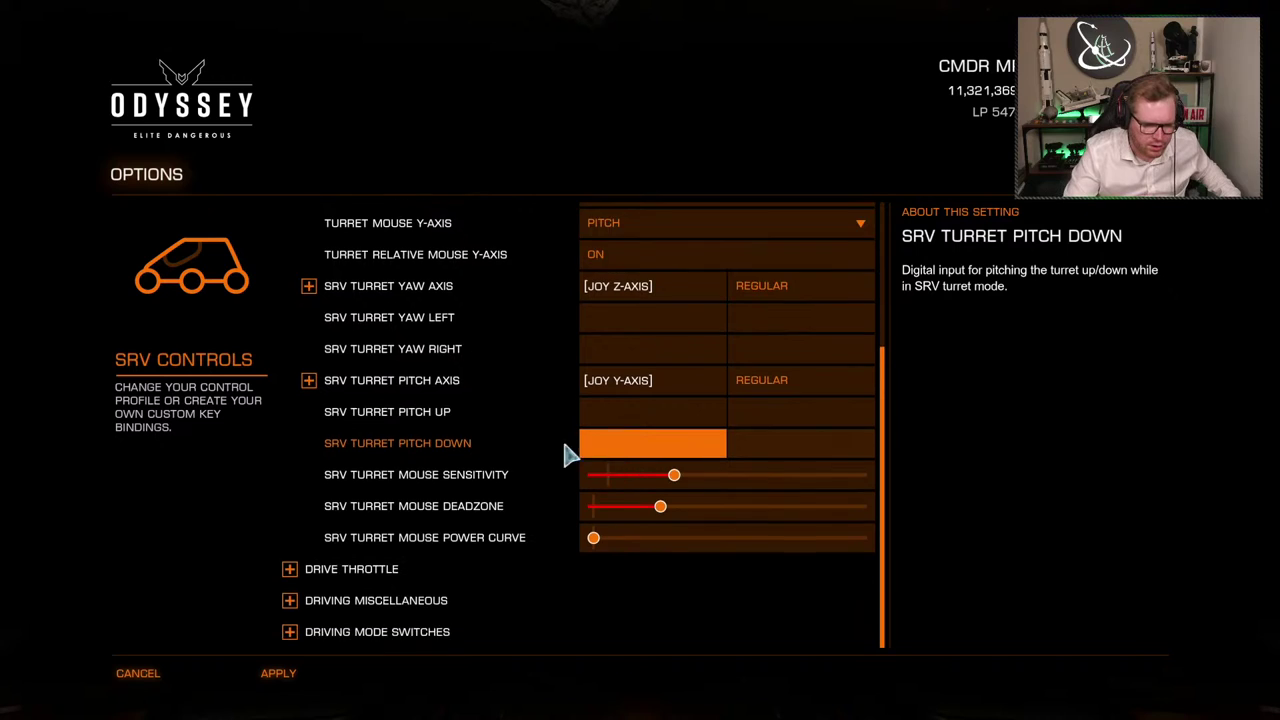
scroll(460, 400, "up", 6)
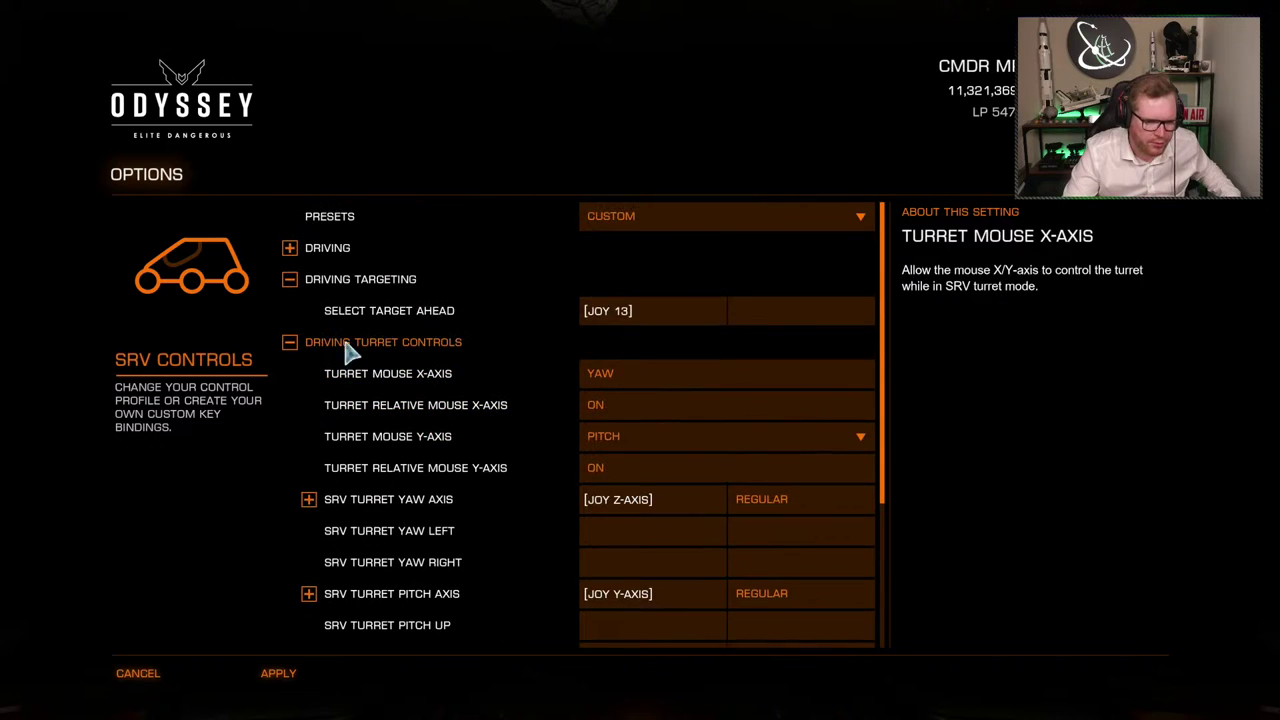
left_click(290, 343)
left_click(291, 281)
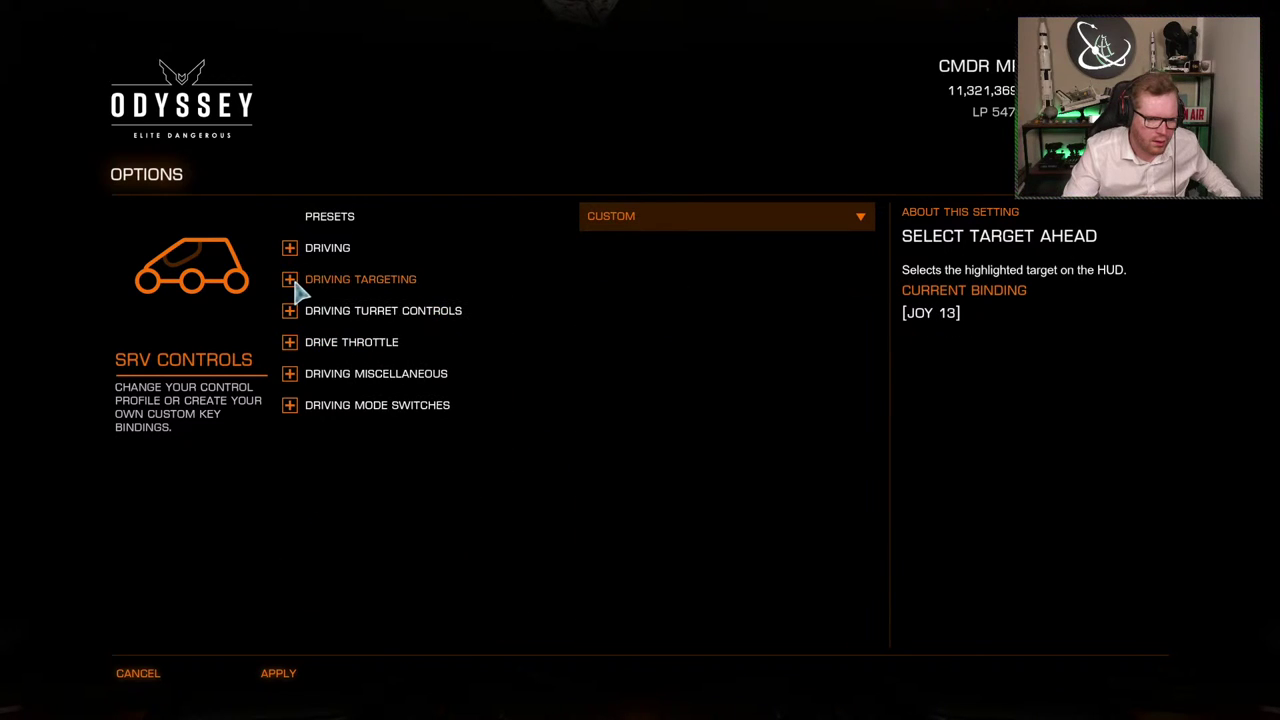
Bind the SRV Drive Speed Axis to JOY Y-AXIS and set the Throttle Axis Range to Full Range
left_click(289, 343)
left_click(638, 375)
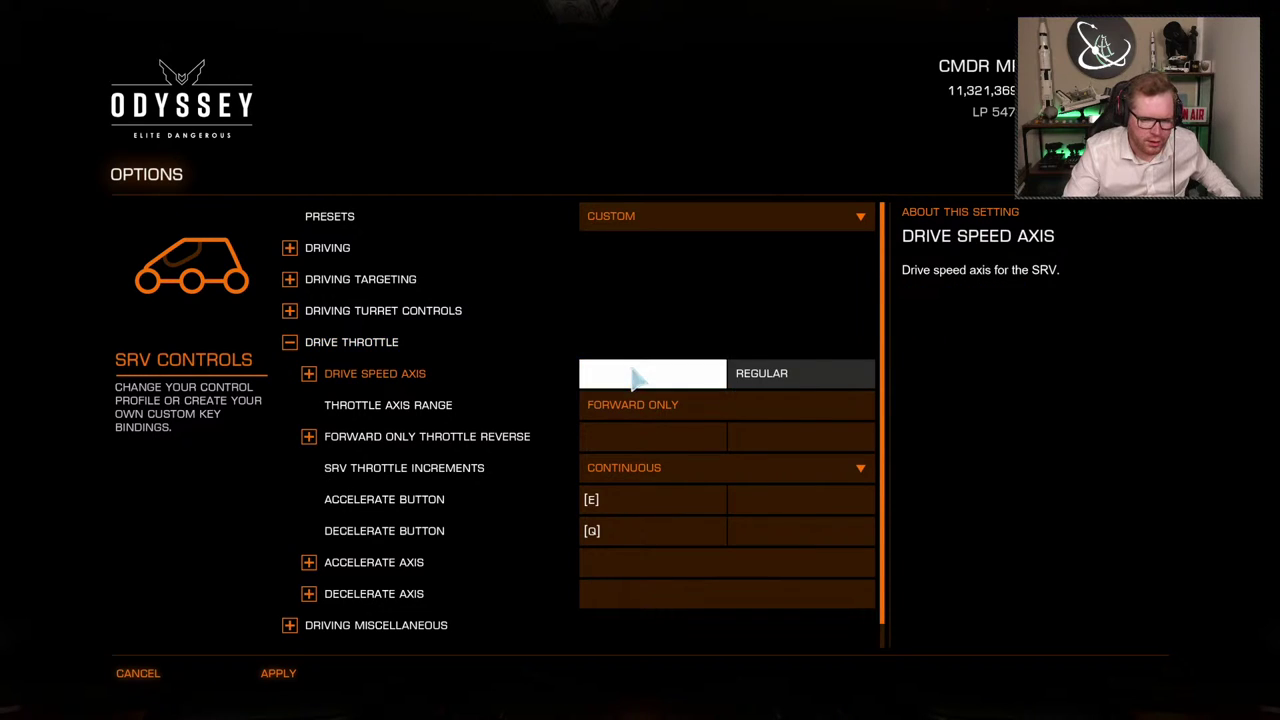
left_click(651, 408)
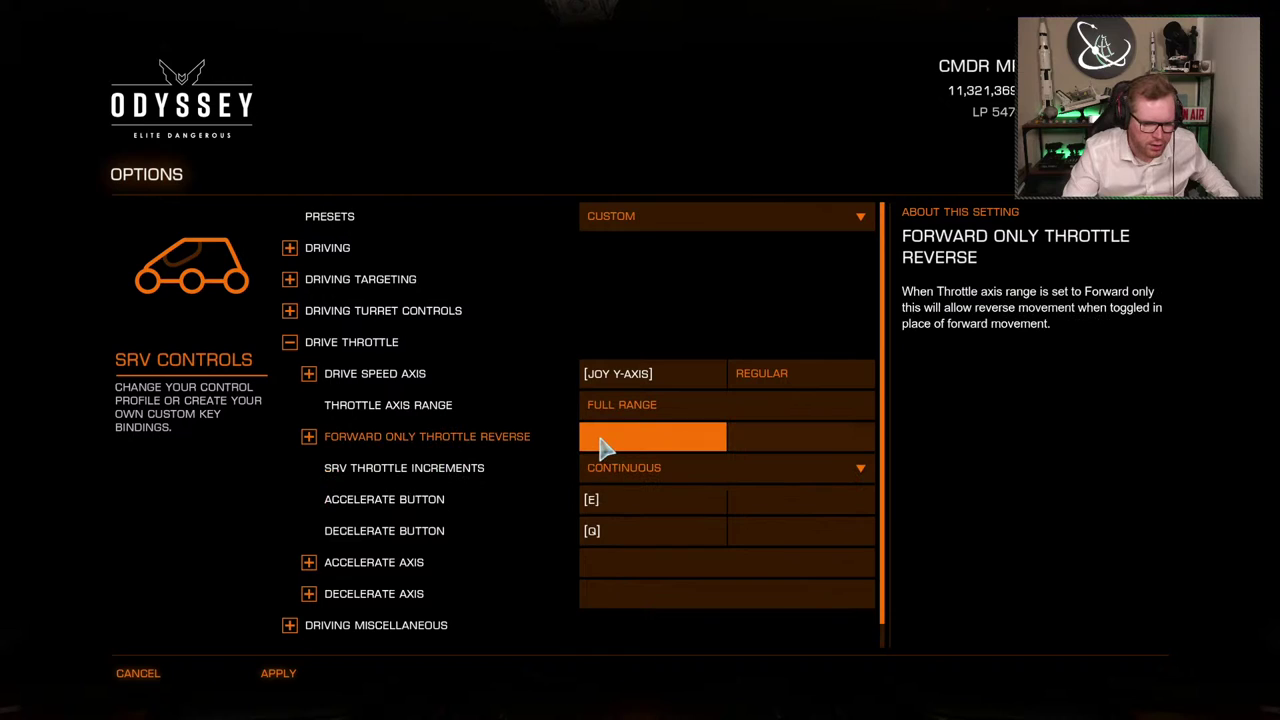
Clear the keyboard bindings of the Accelerate Button and Decelerate Button and collapse the Drive Throttle section
left_click(640, 505)
key("Escape")
left_click(637, 511)
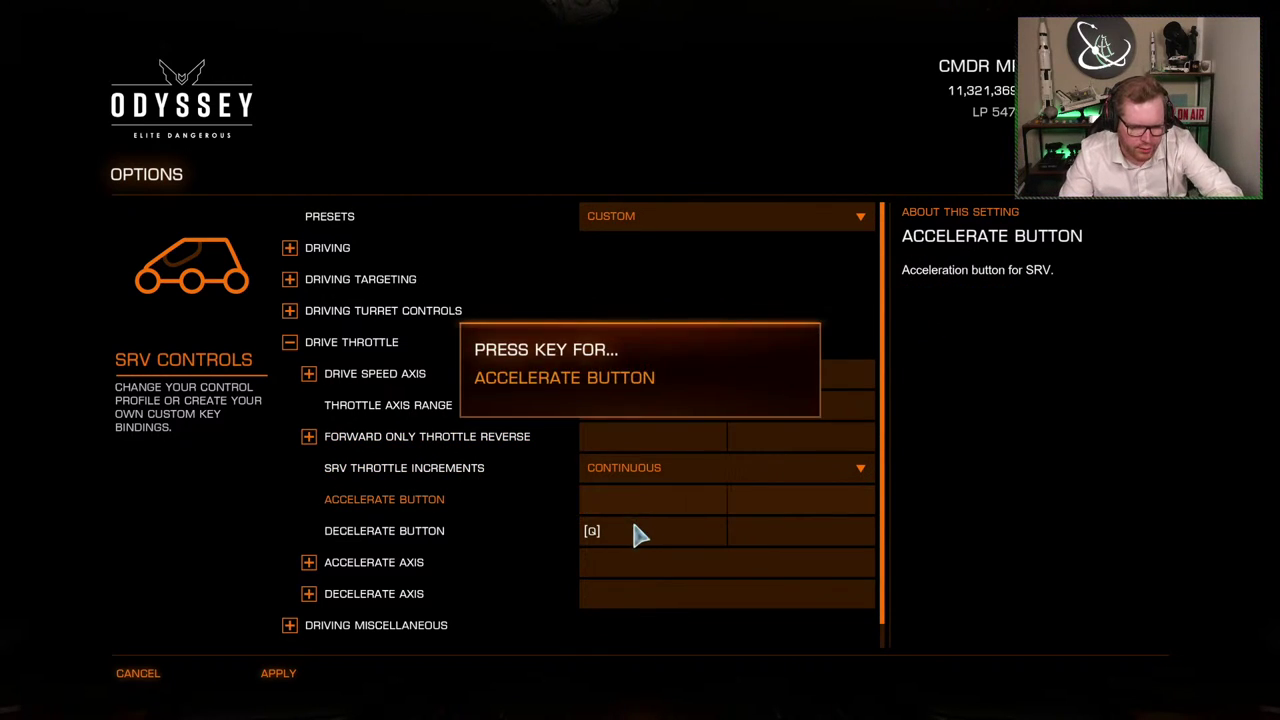
key("Escape")
left_click(638, 540)
key("BackSpace")
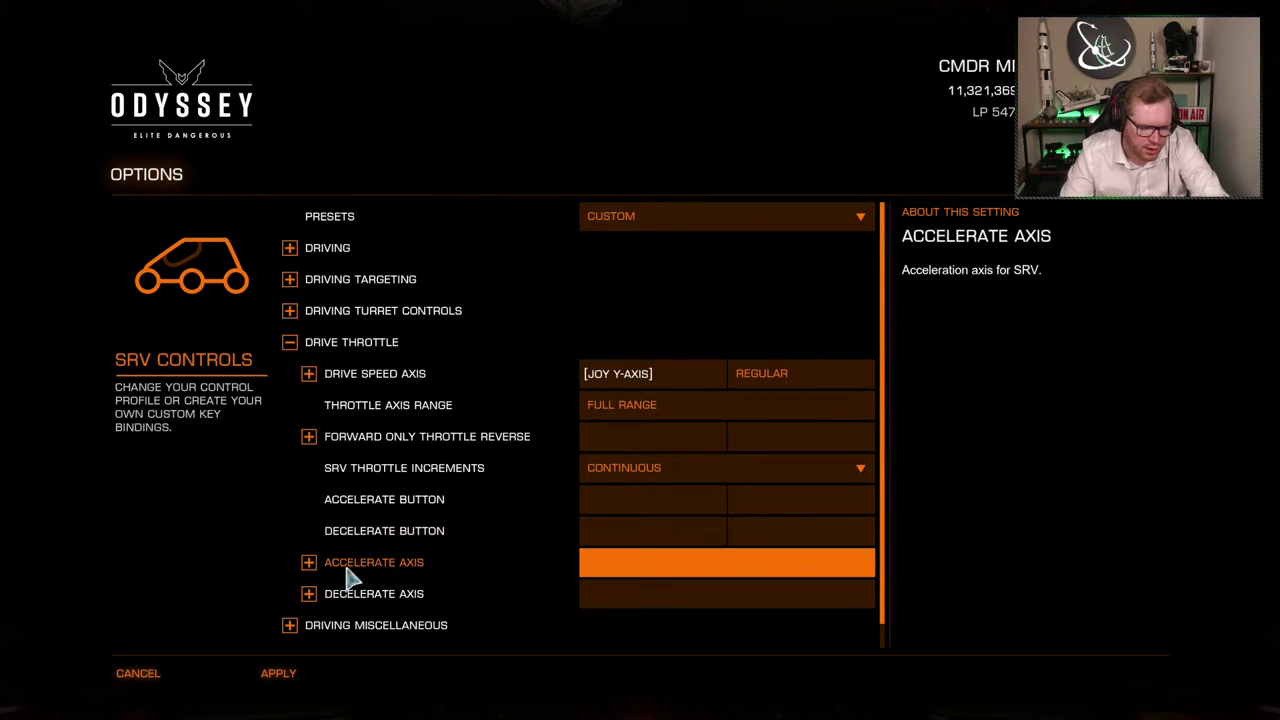
left_click(291, 344)
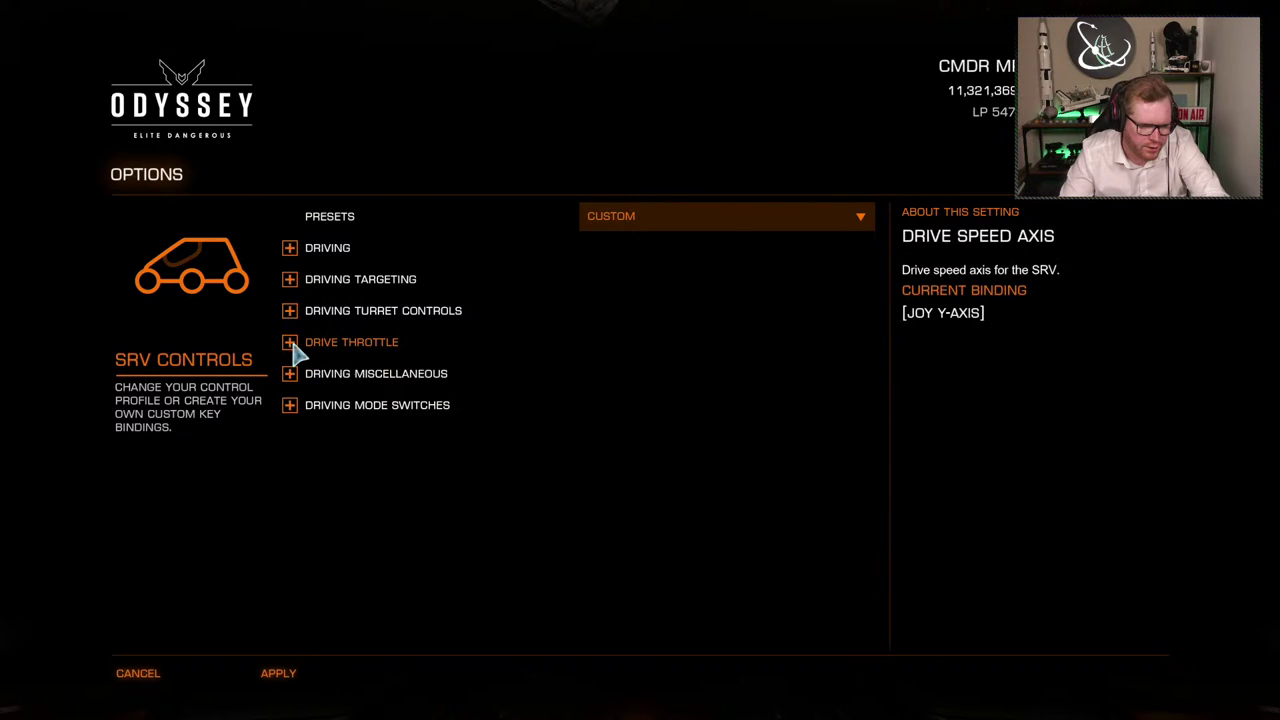
Under Driving Miscellaneous, bind Divert Power to Engines to JOY 15, Weapons to JOY 18, Systems to JOY 16, and Balance Power Distribution to JOY 17
left_click(295, 380)
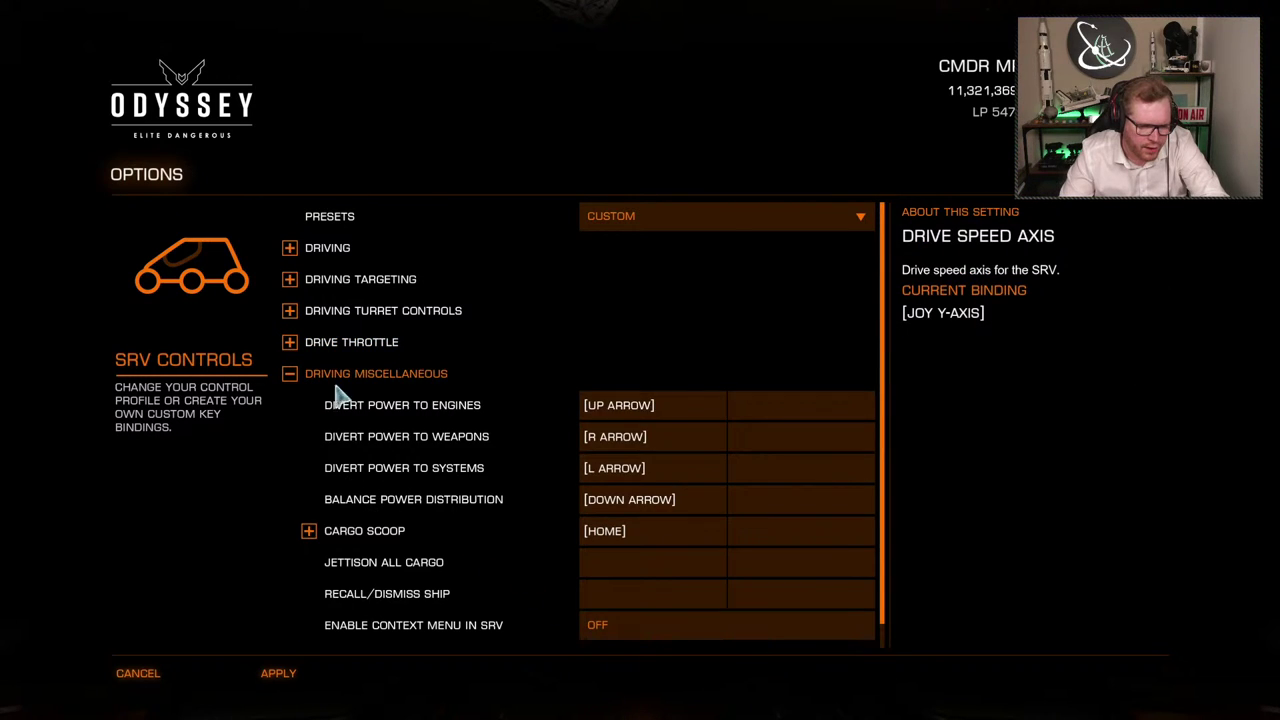
left_click(622, 410)
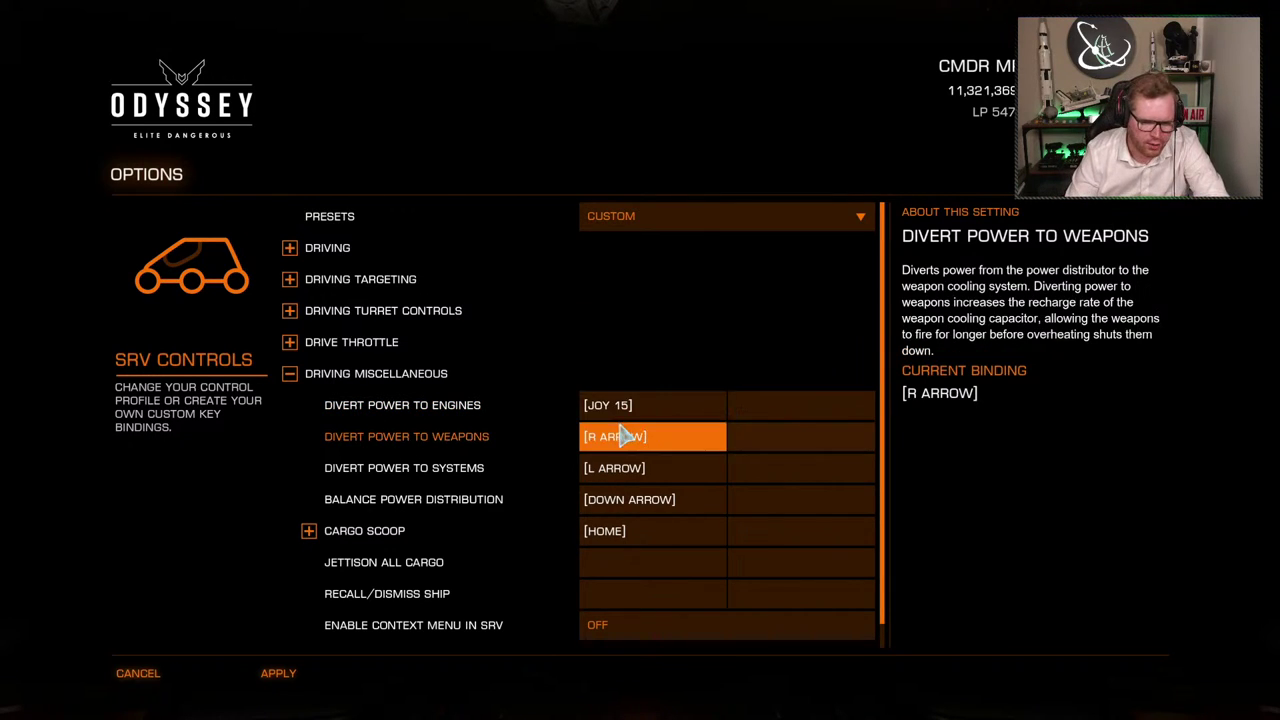
left_click(625, 437)
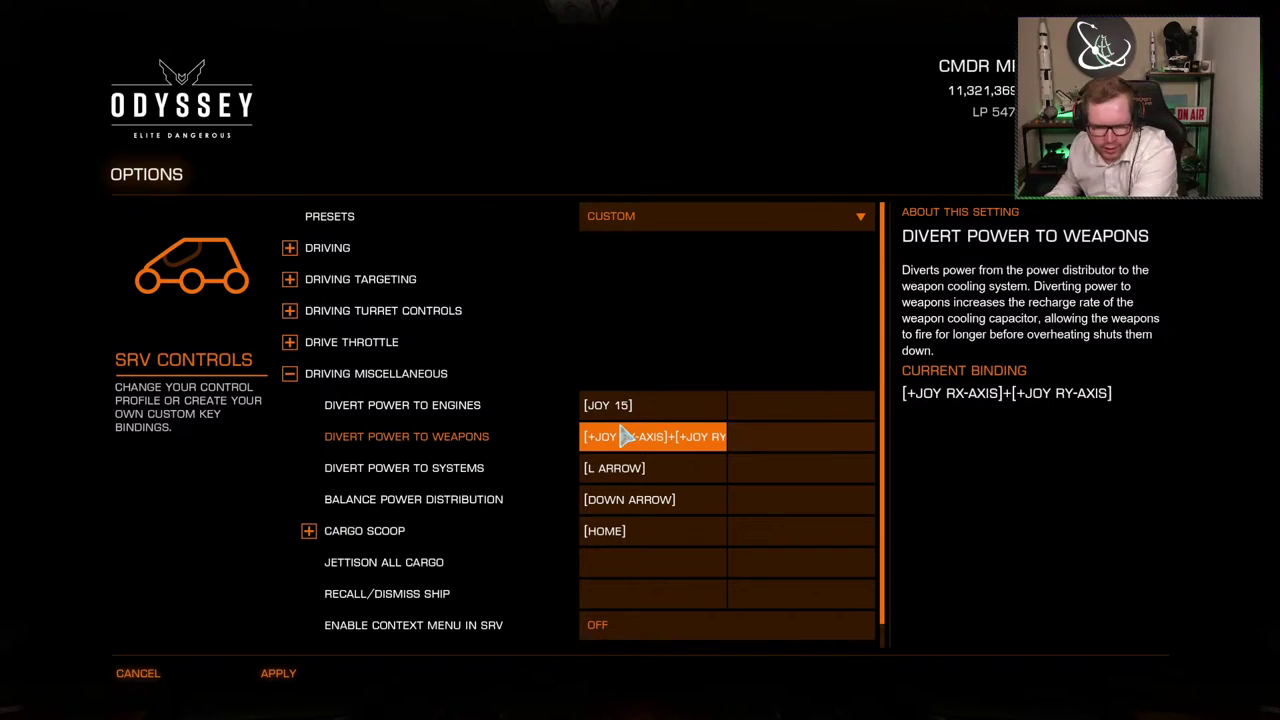
left_click(620, 448)
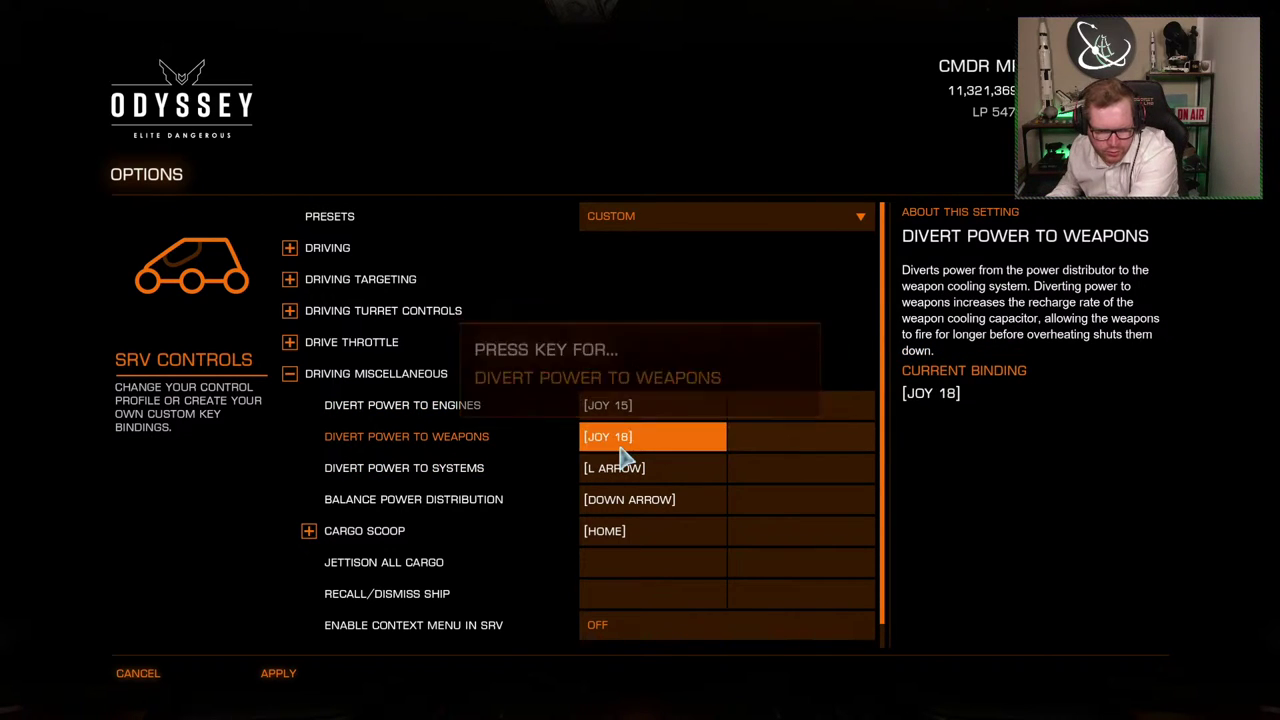
left_click(619, 472)
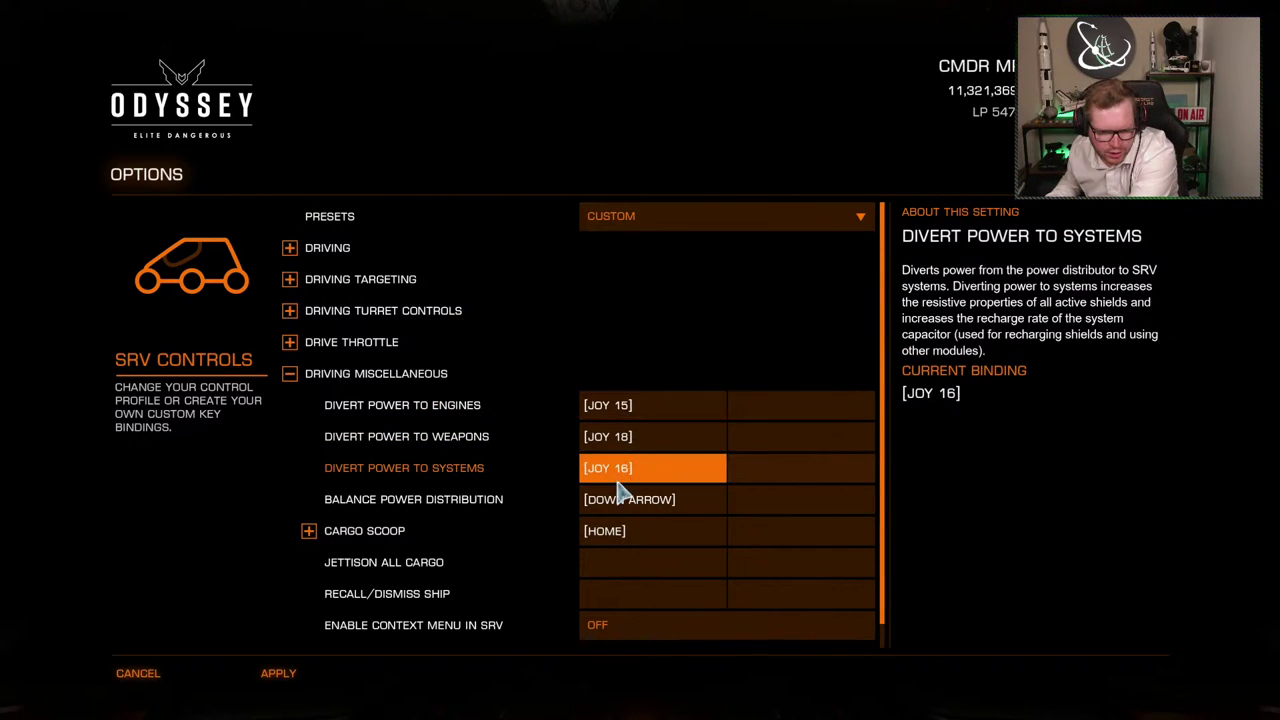
left_click(611, 505)
Bind Cargo Scoop to JOY 8 and Jettison All Cargo to JOY 24 for the SRV, then collapse Driving Miscellaneous
left_click(619, 537)
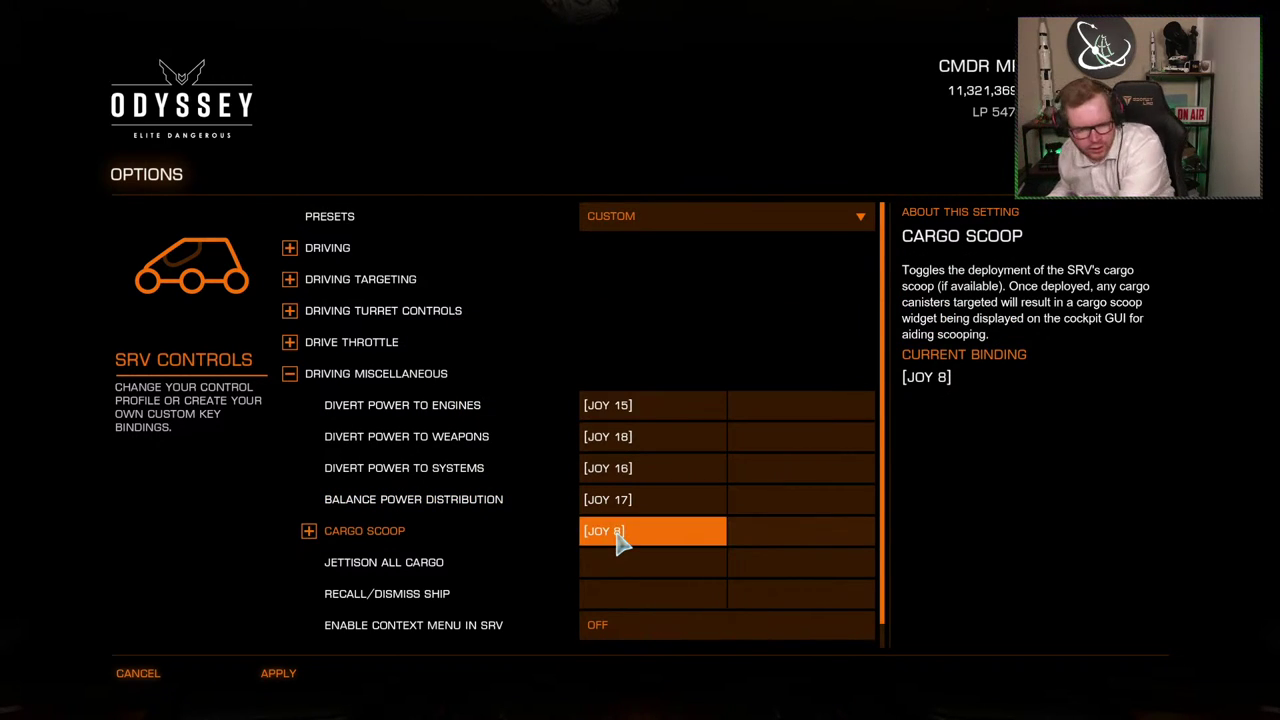
left_click(617, 571)
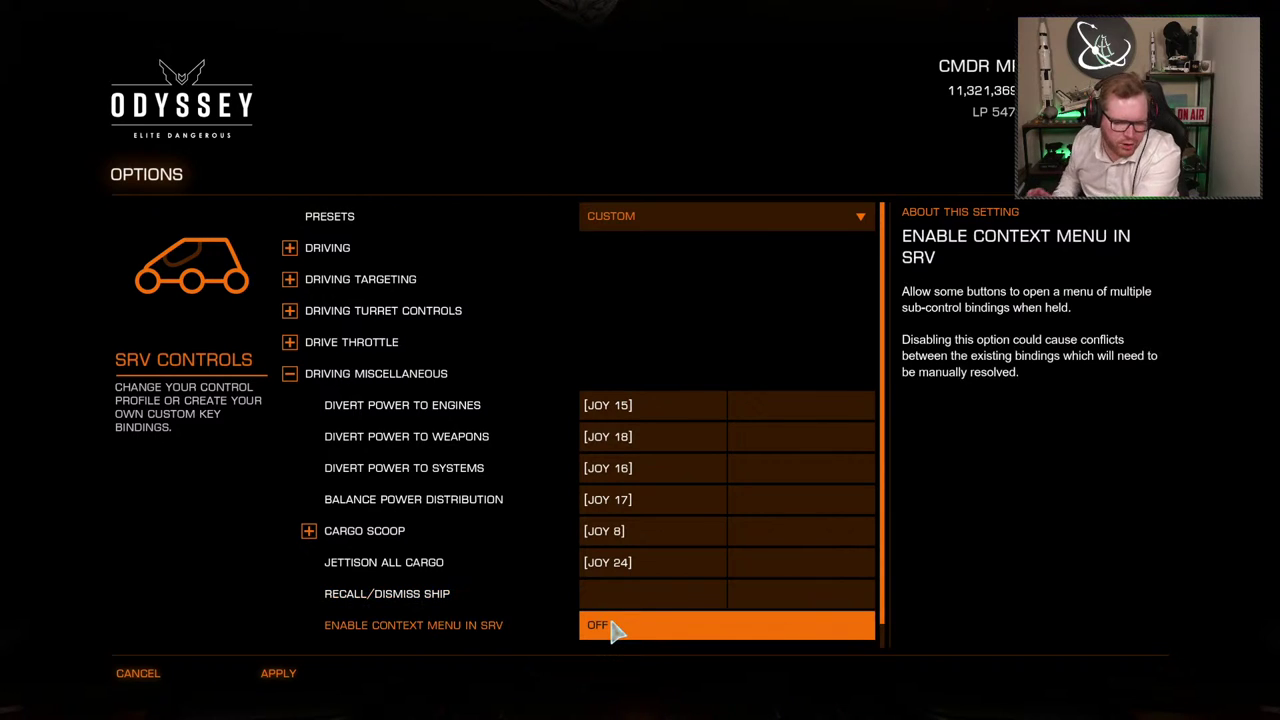
scroll(560, 531, "down", 1)
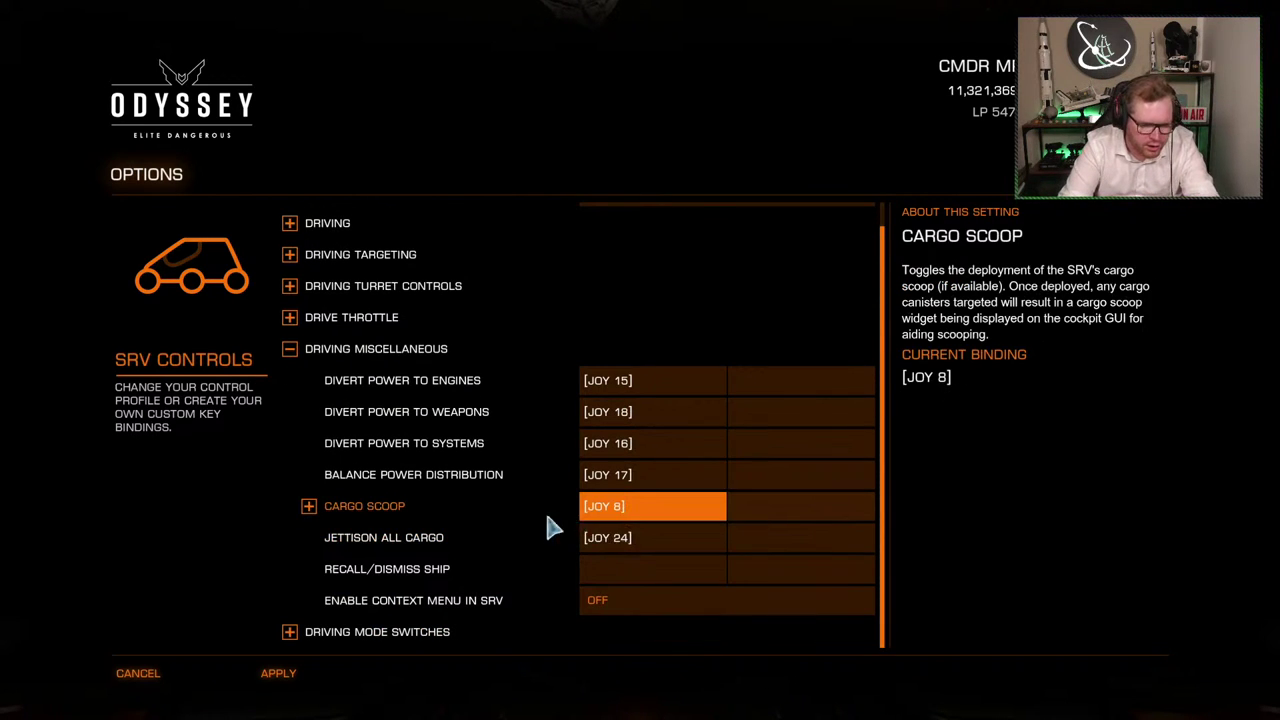
left_click(300, 352)
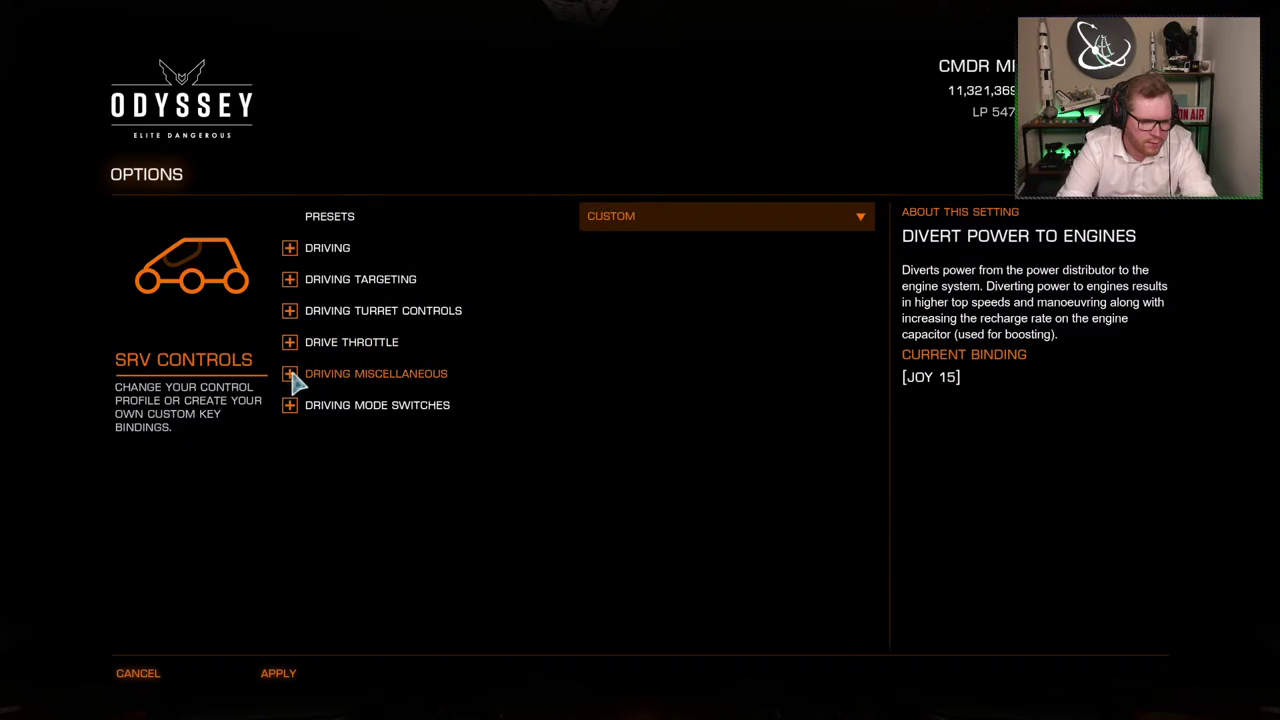
Under Driving Mode Switches, clear the UI Focus binding and bind External Panel to JOY 10 and Comms Panel to JOY 9
left_click(289, 407)
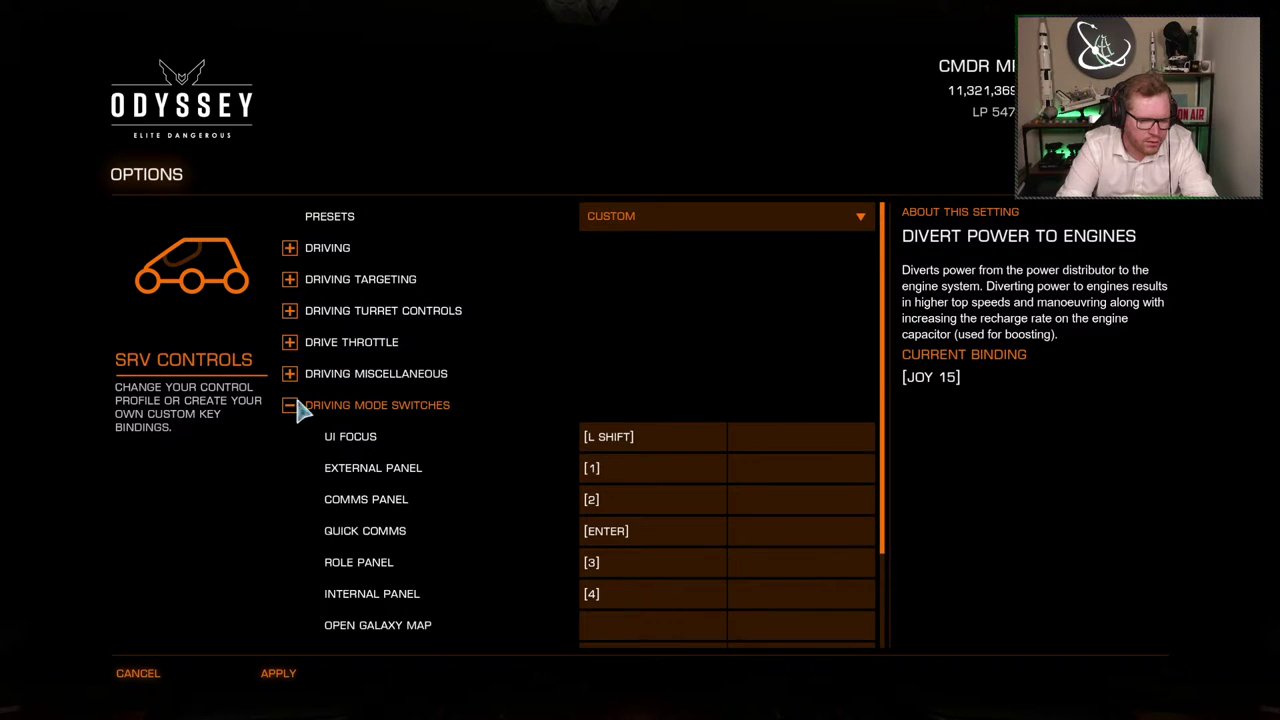
left_click(652, 445)
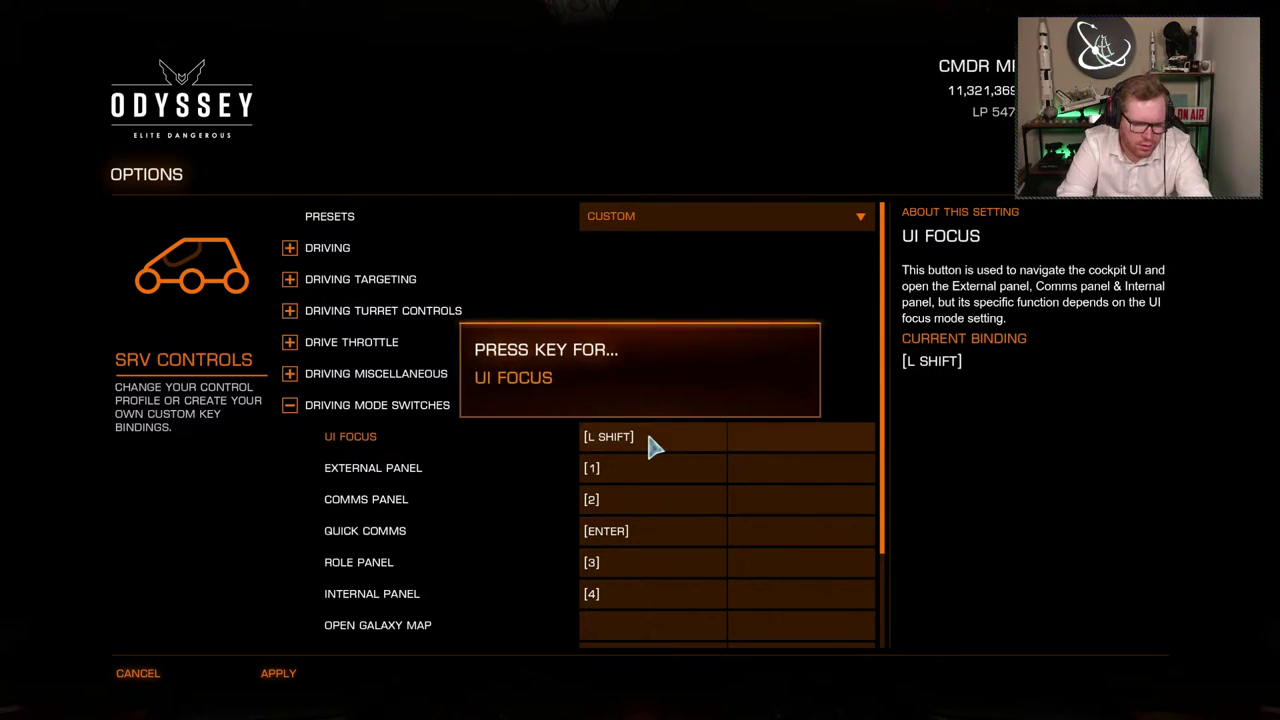
key("BackSpace")
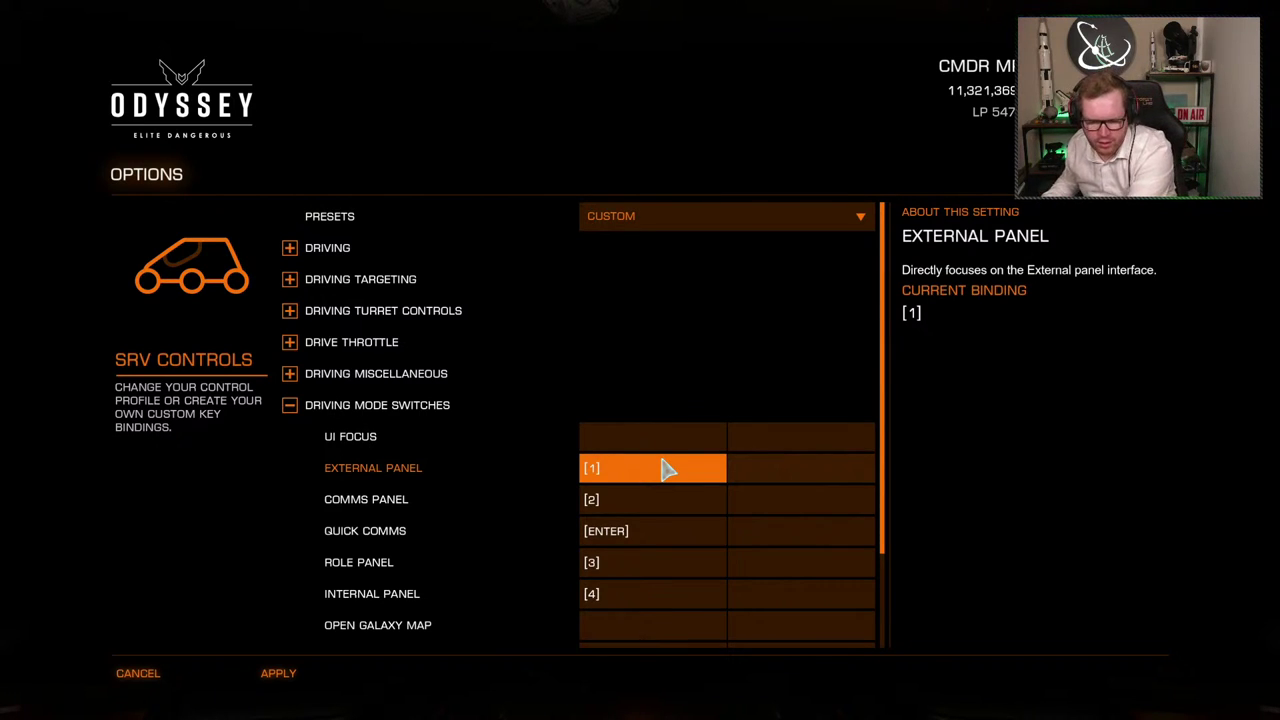
left_click(668, 469)
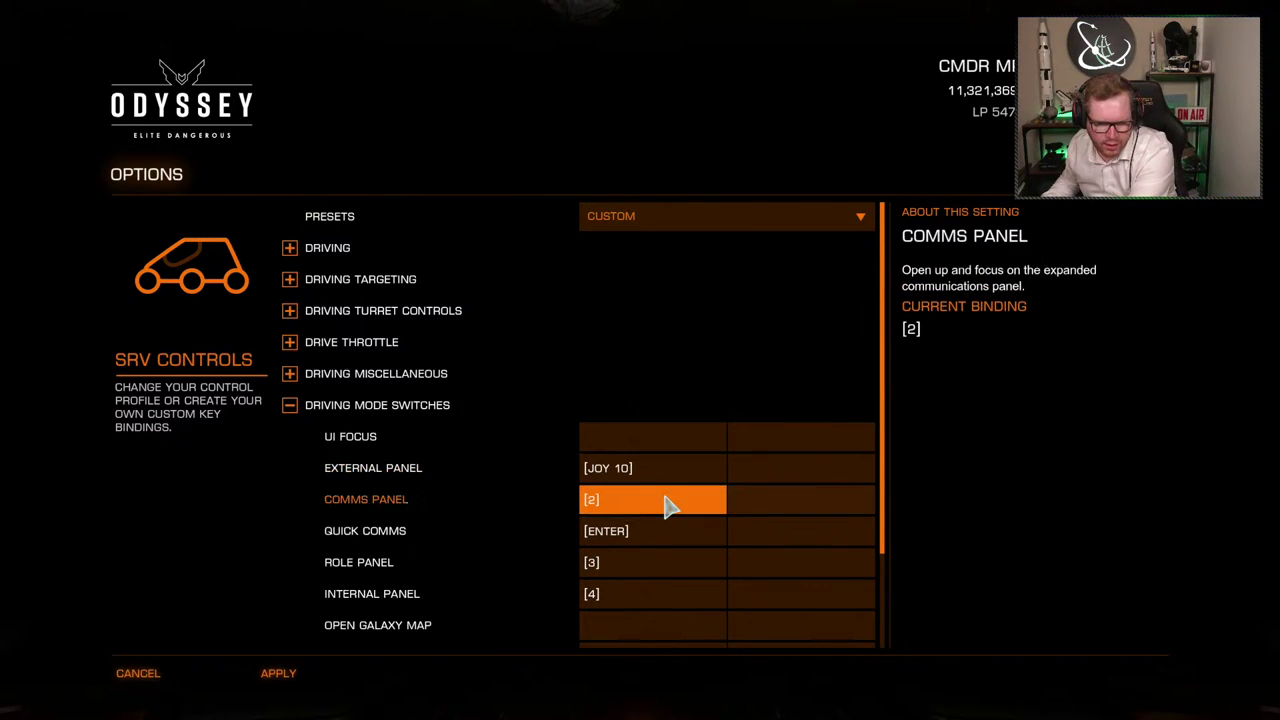
left_click(668, 505)
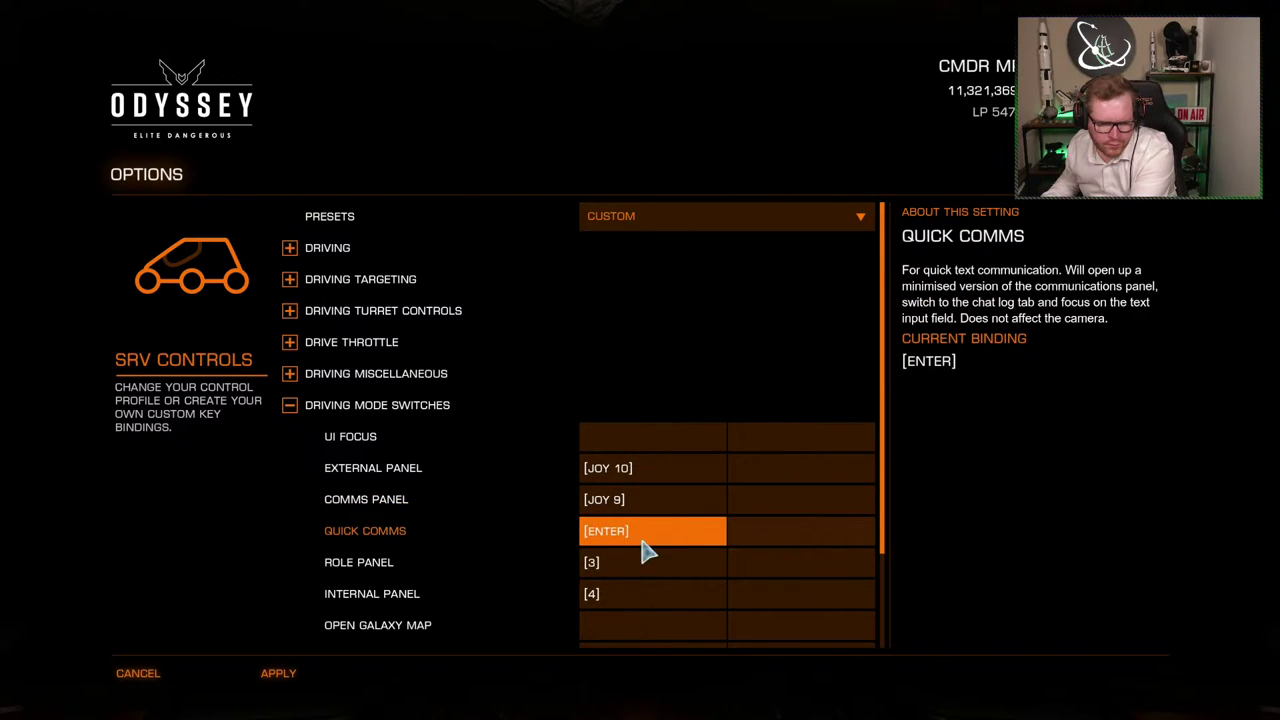
Clear the Quick Comms binding and bind Role Panel to JOY 11 and Internal Panel to JOY 12
left_click(643, 541)
key("BackSpace")
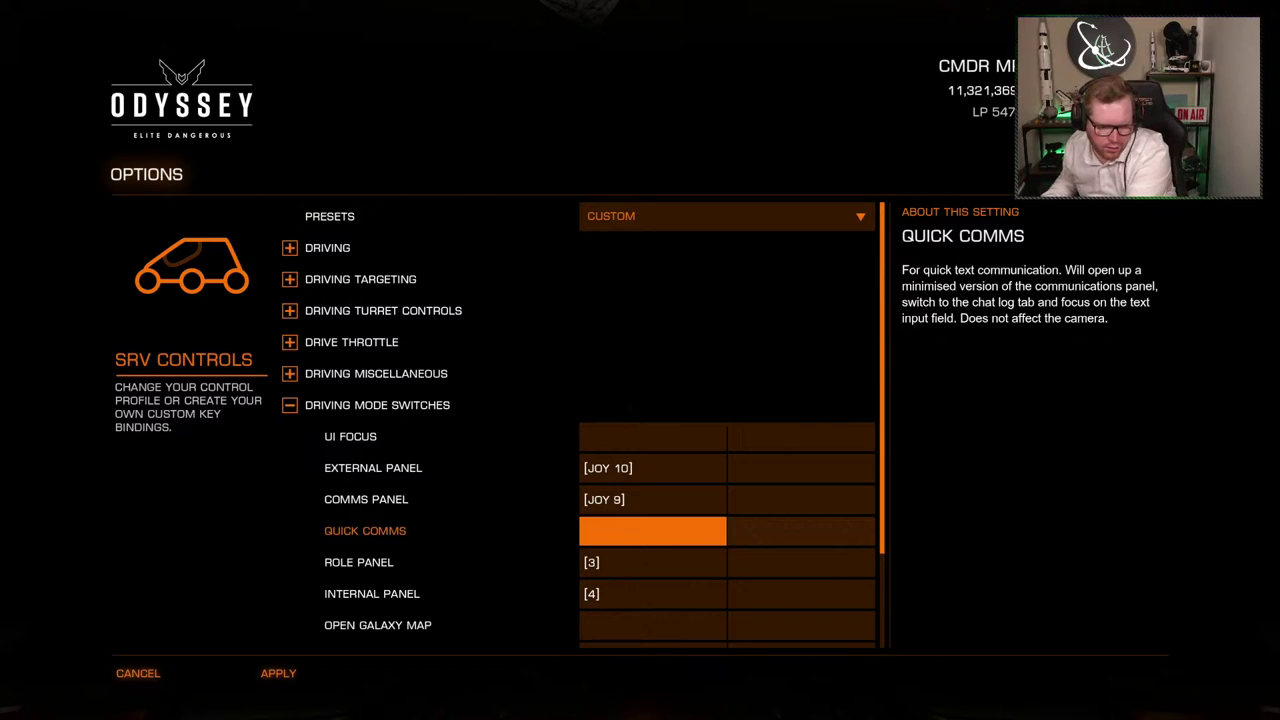
left_click(651, 566)
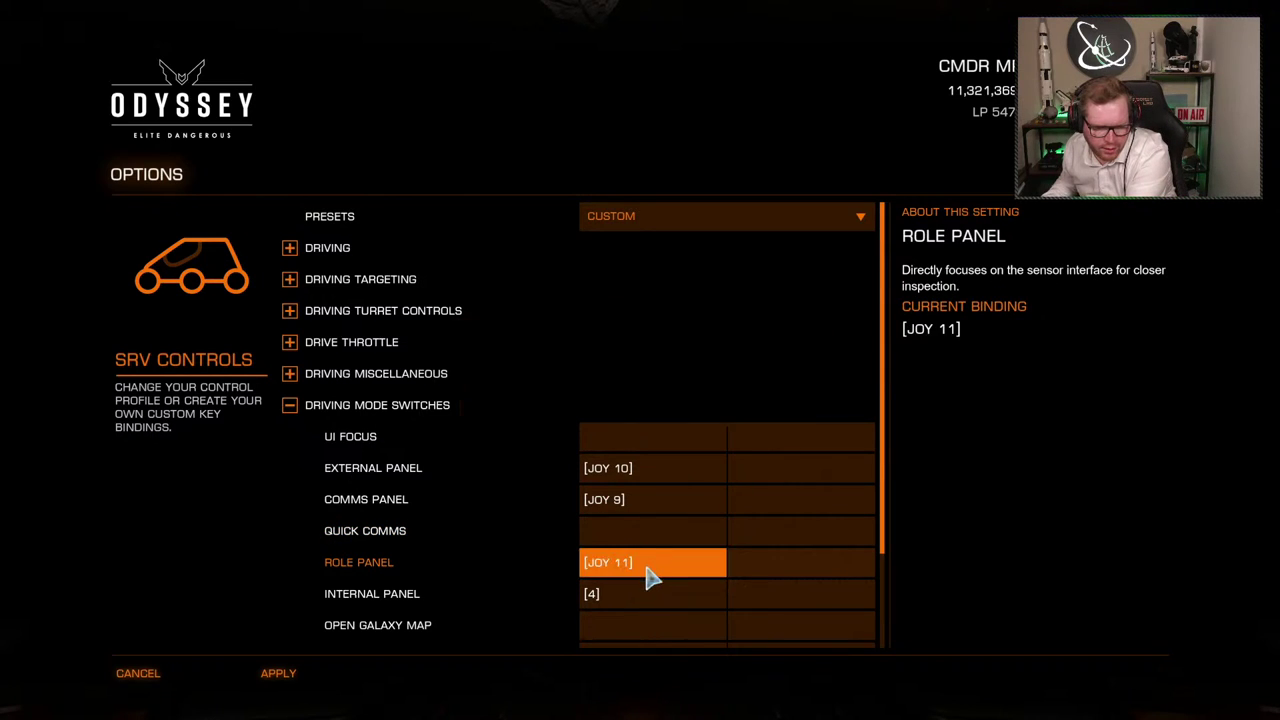
left_click(646, 593)
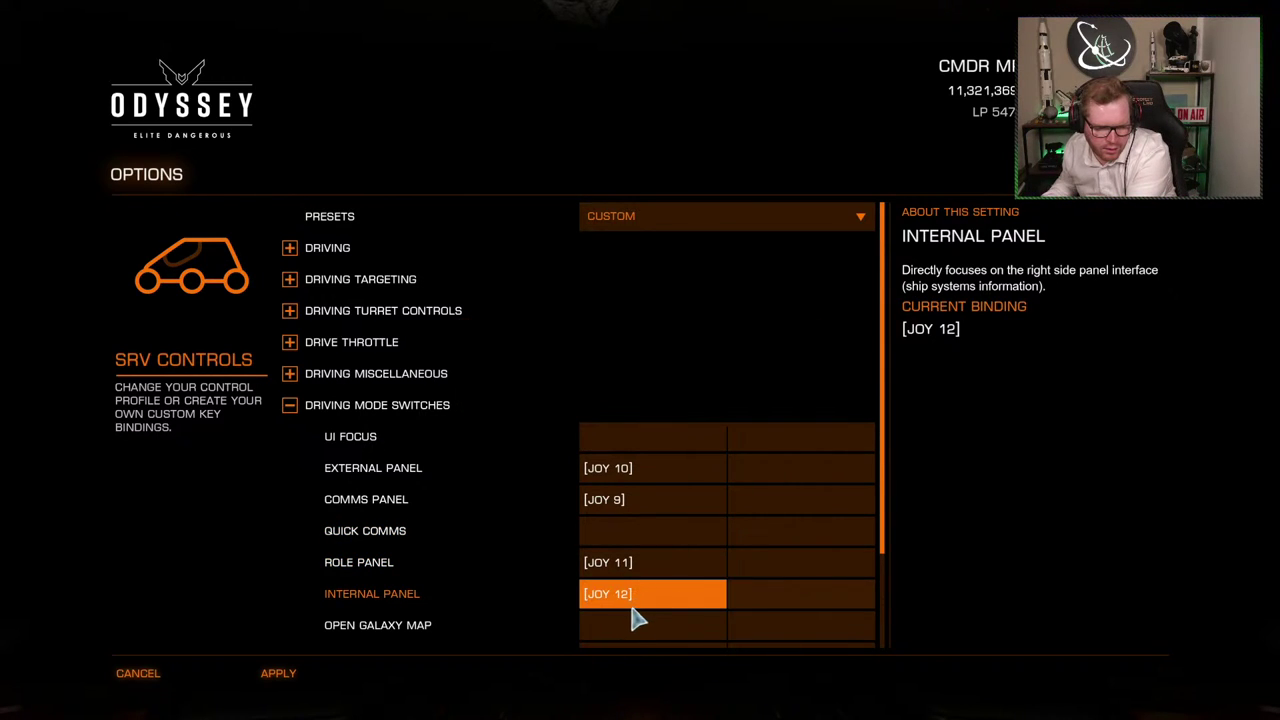
Bind Open Galaxy Map to JOY 2 and Open System Map to JOY 1 for the SRV
scroll(662, 655, "down", 3)
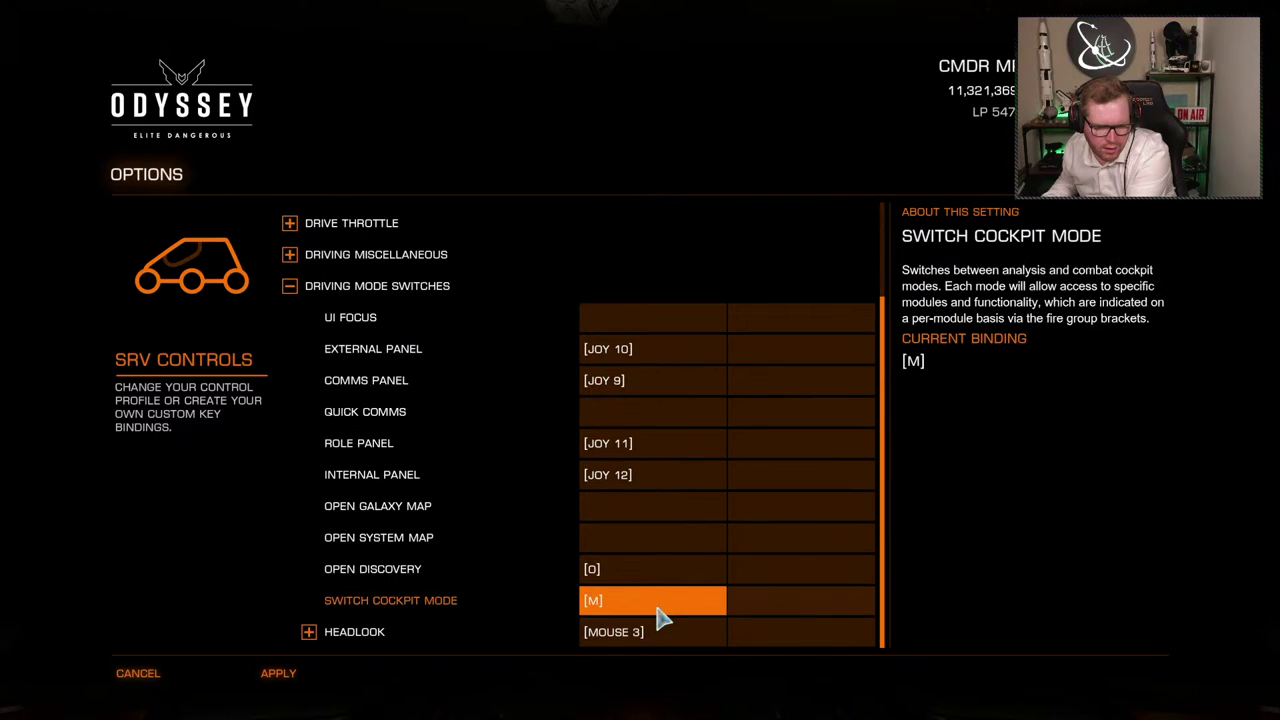
left_click(600, 522)
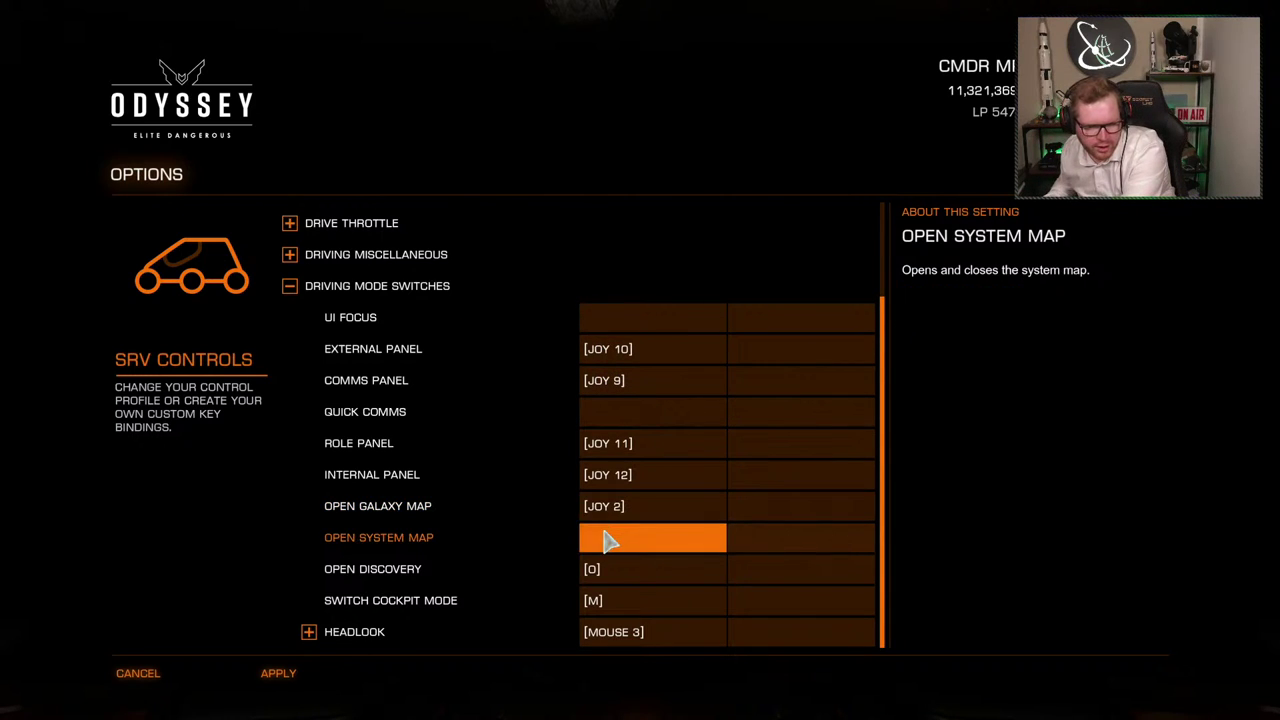
left_click(609, 539)
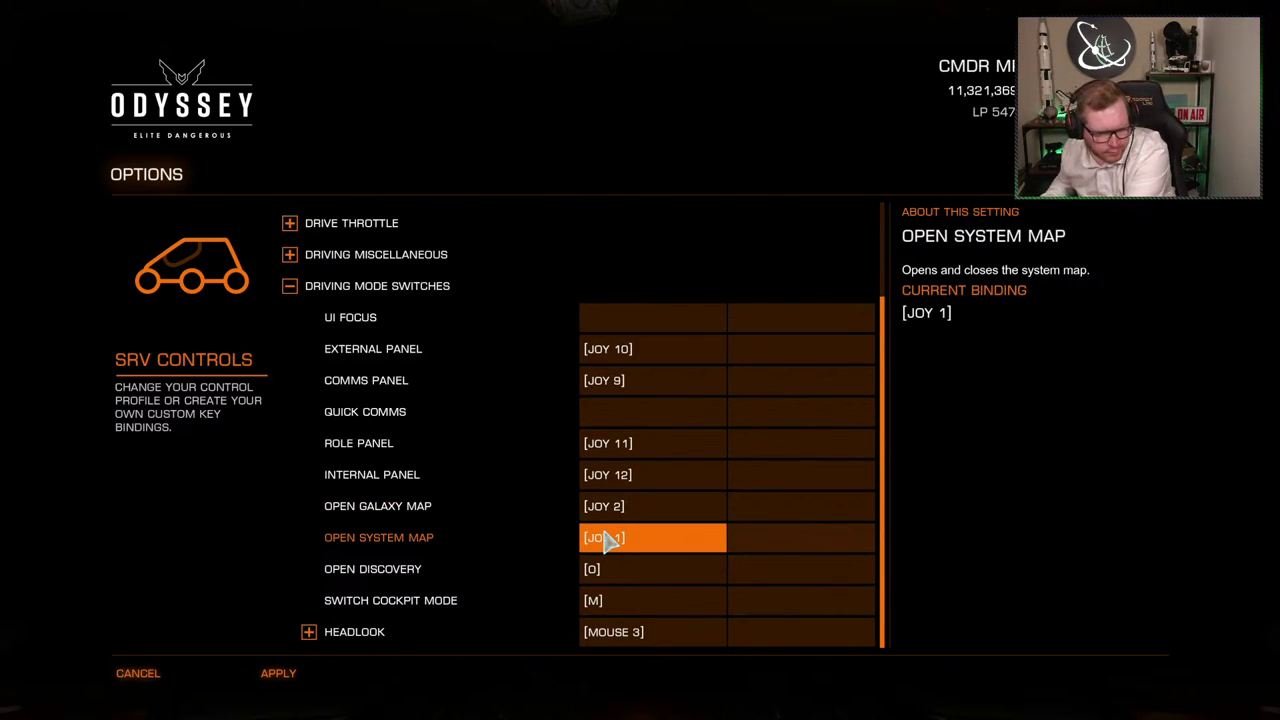
Clear the Open Discovery binding, bind Switch Cockpit Mode to JOY 28, and collapse the Driving Mode Switches section
left_click(613, 572)
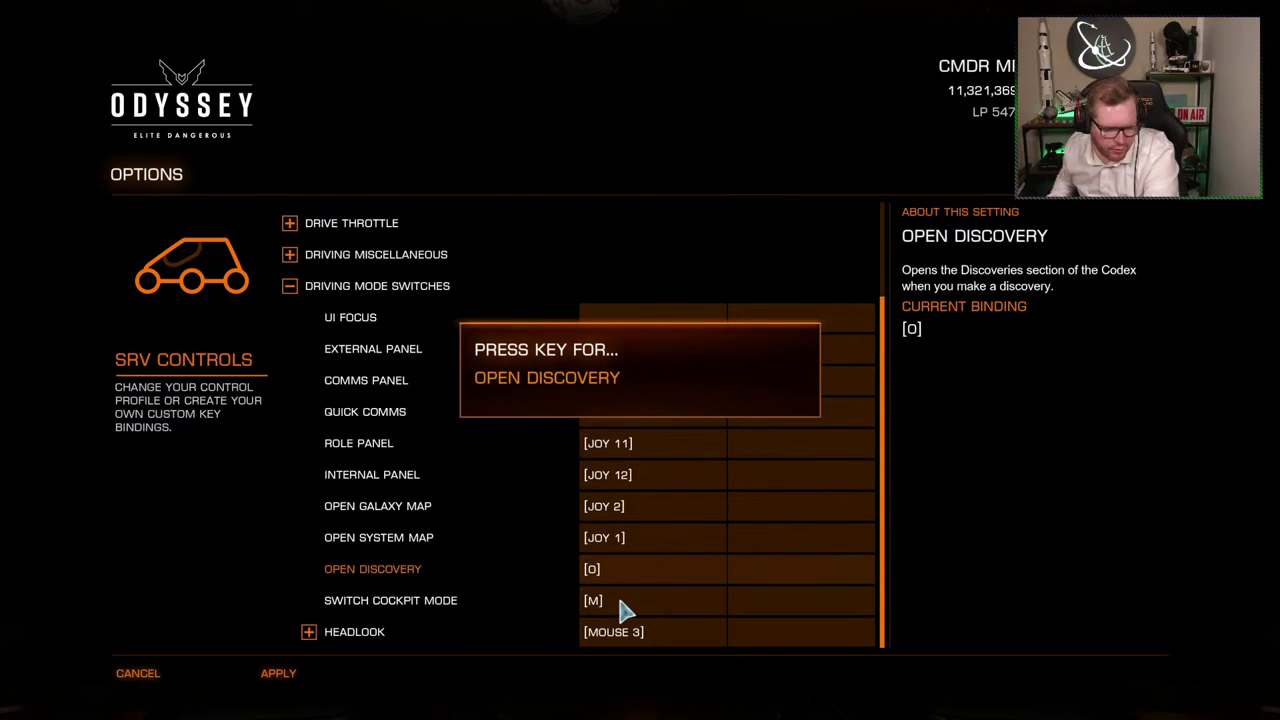
key("BackSpace")
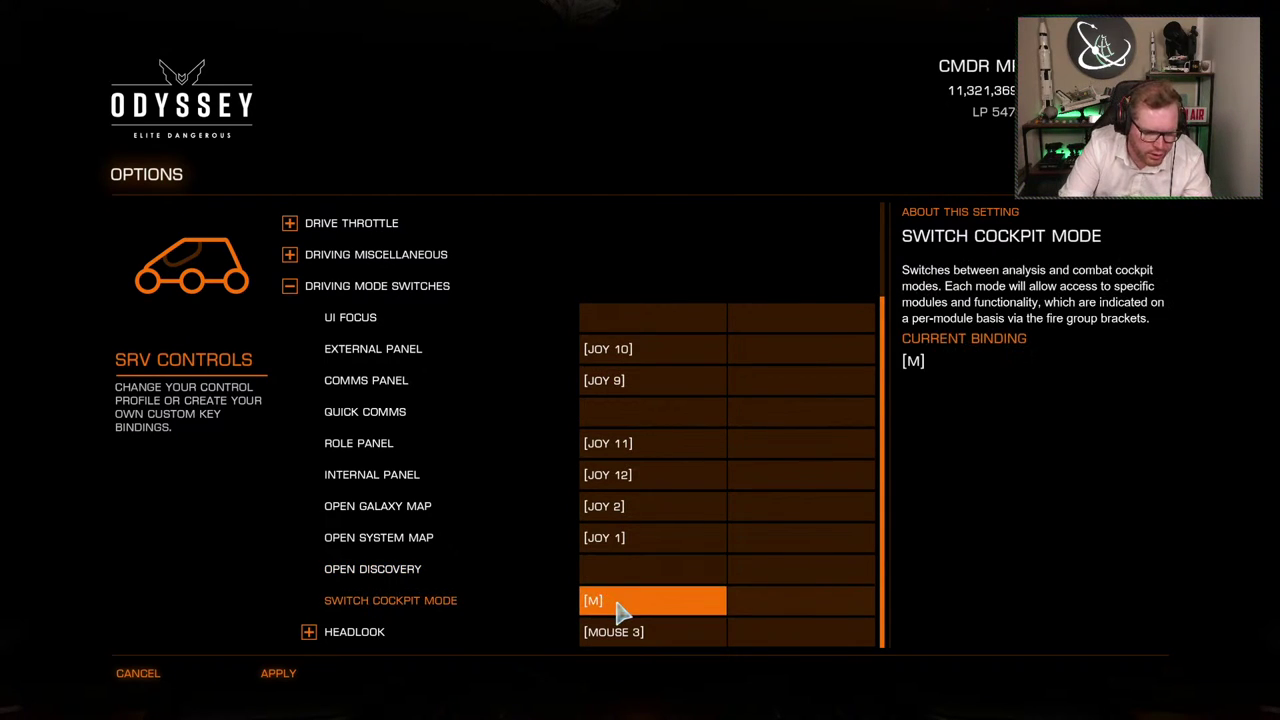
left_click(620, 606)
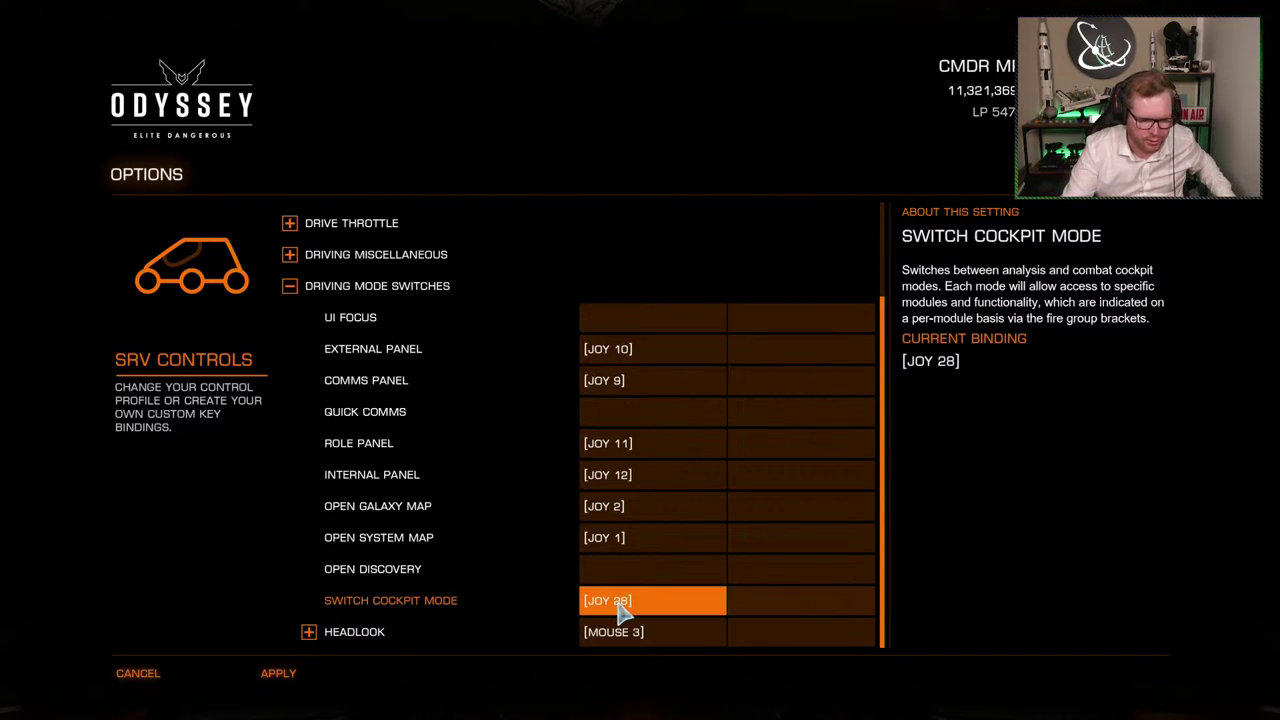
left_click(288, 290)
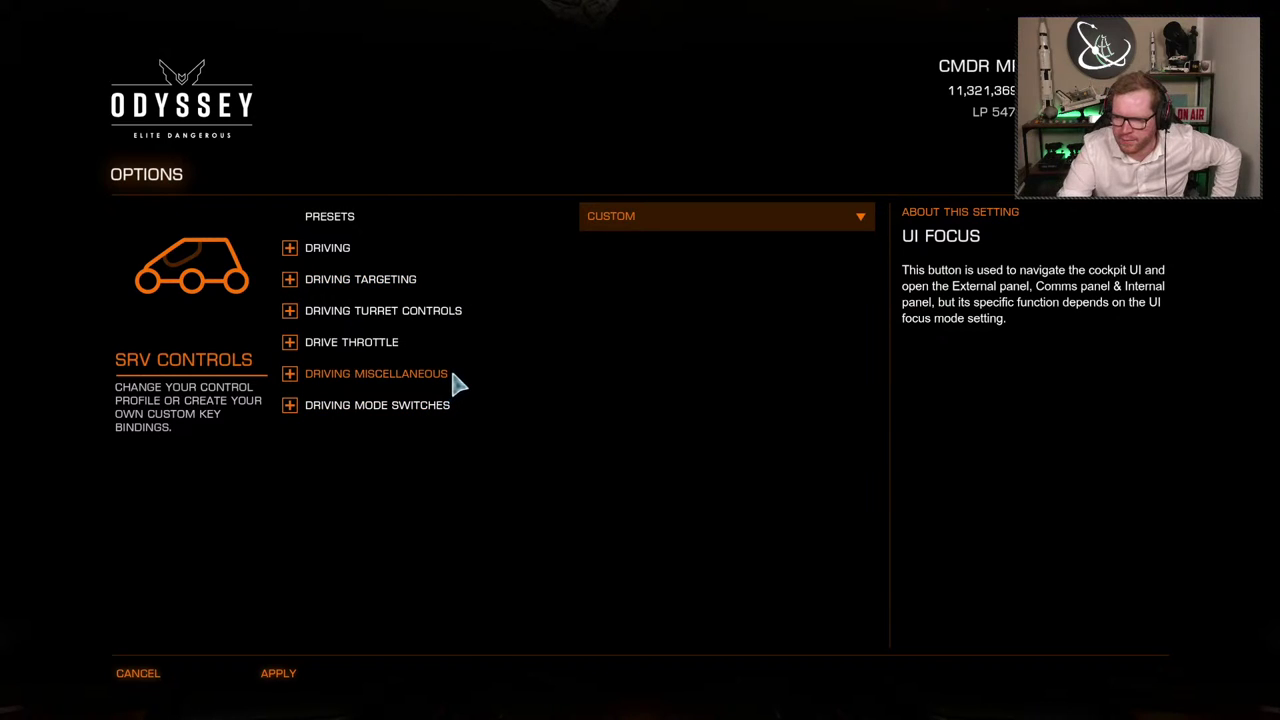
Apply the SRV control changes and leave the options for the game menu
left_click(297, 672)
left_click(164, 680)
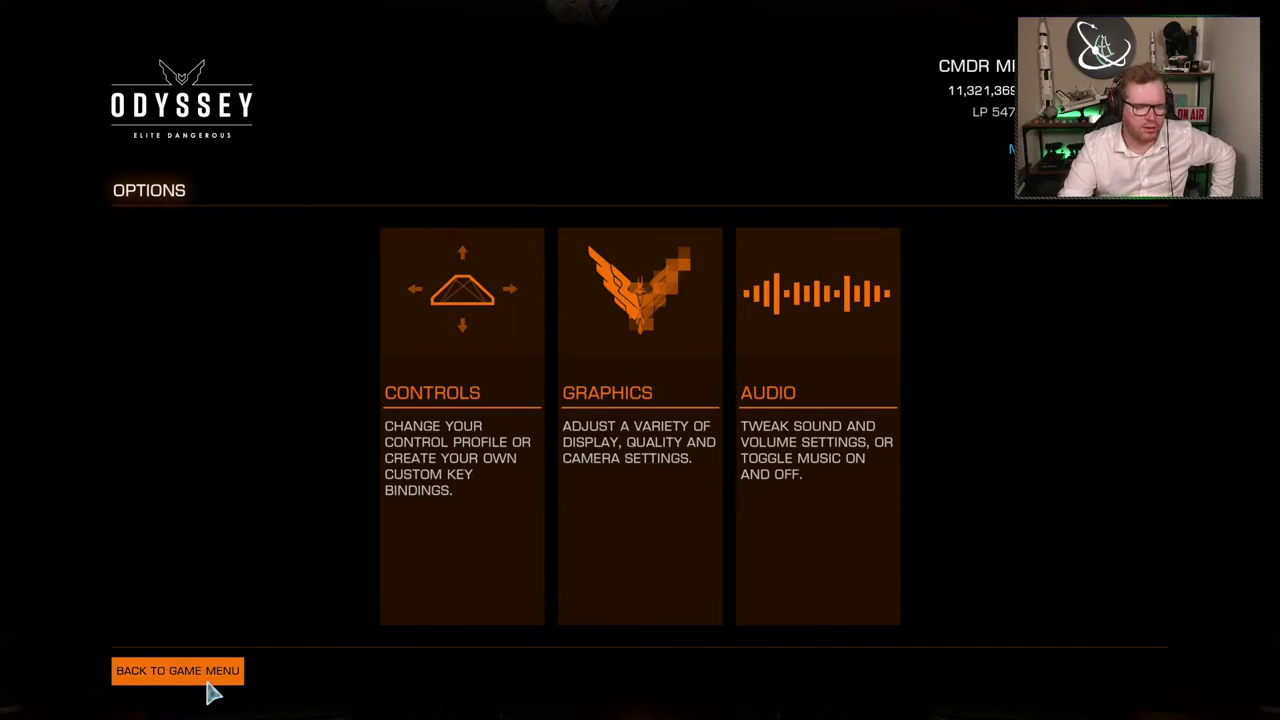
left_click(204, 686)
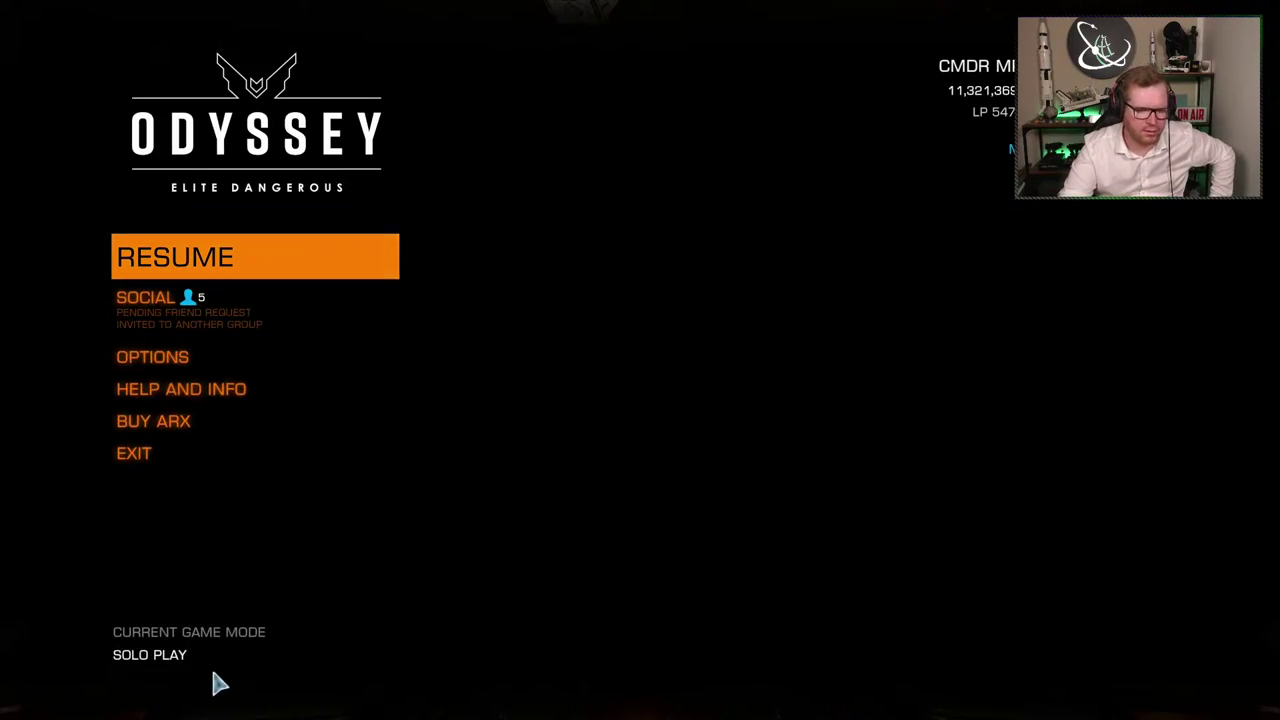
Resume the game briefly, and in the ship controls set both Mouse X-Axis and Mouse Y-Axis to Off
left_click(137, 257)
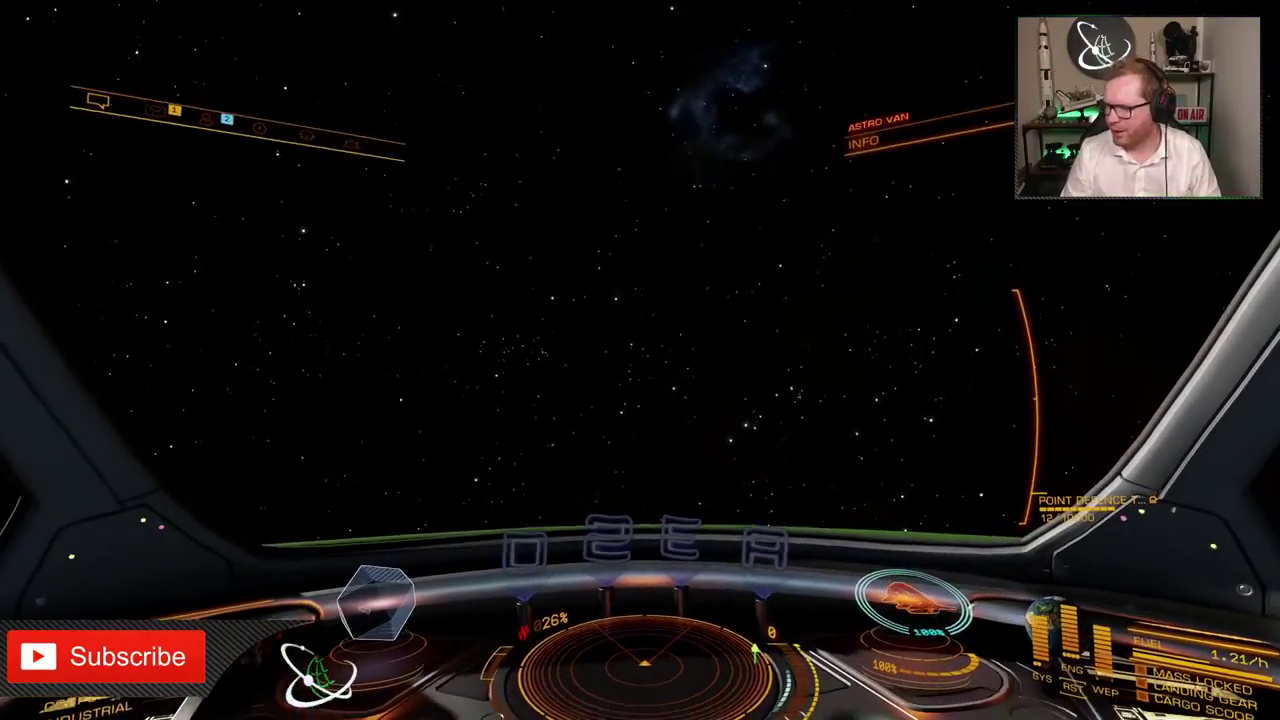
key("Escape")
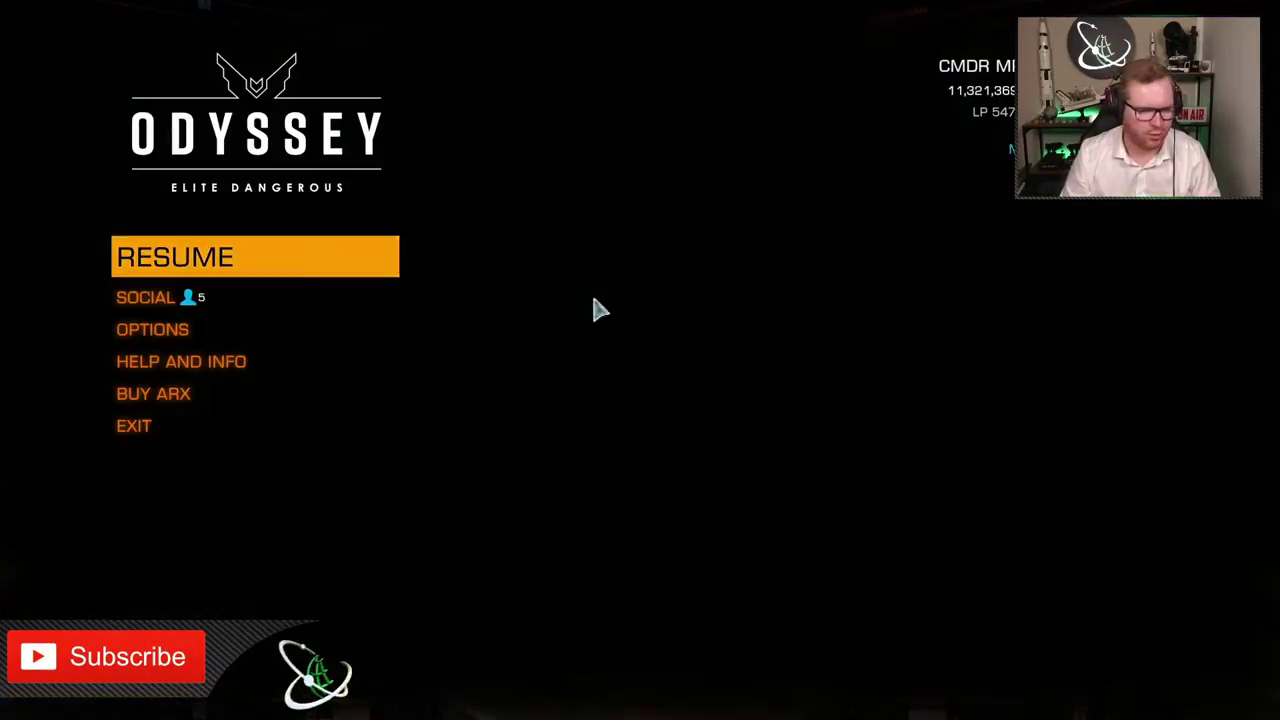
left_click(170, 330)
left_click(494, 370)
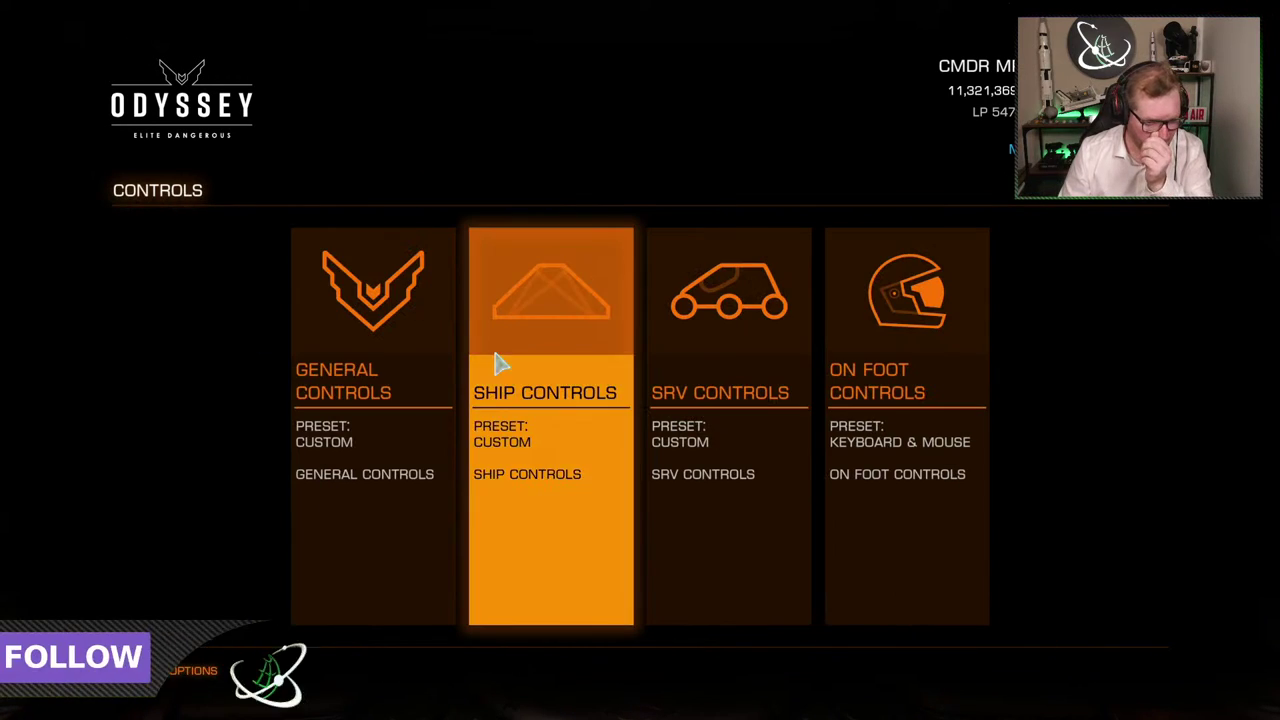
left_click(519, 385)
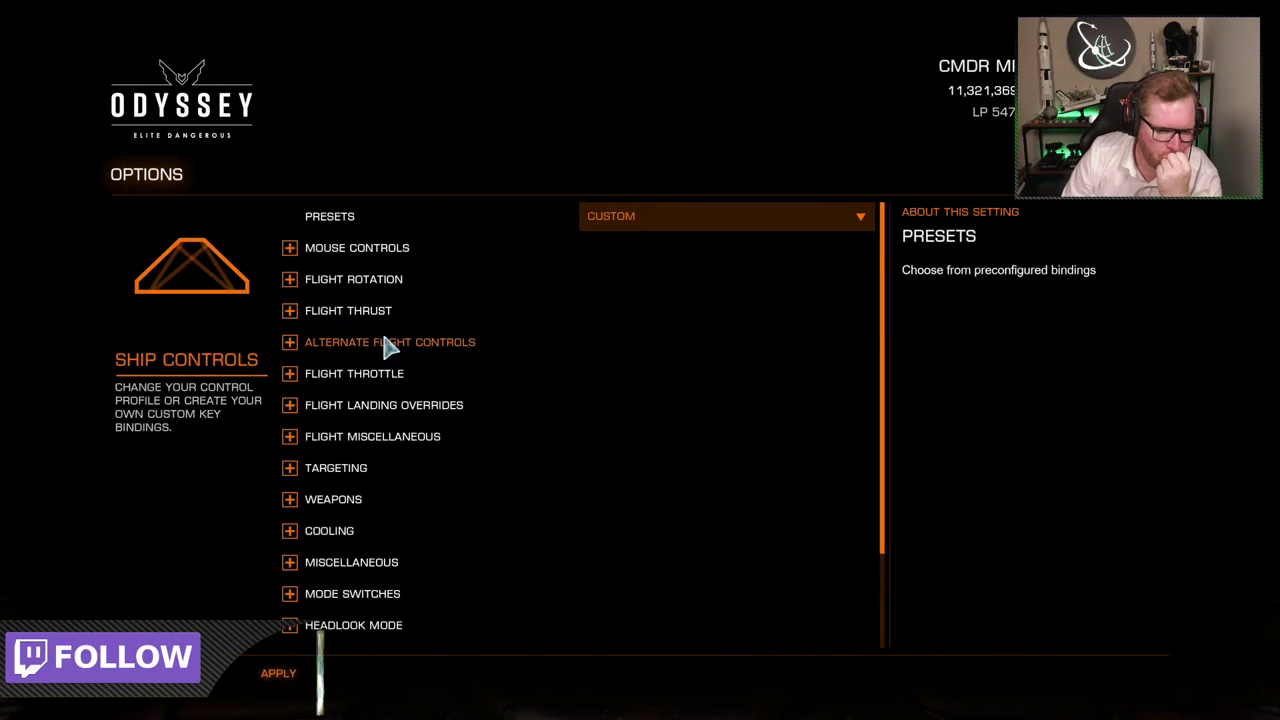
left_click(289, 248)
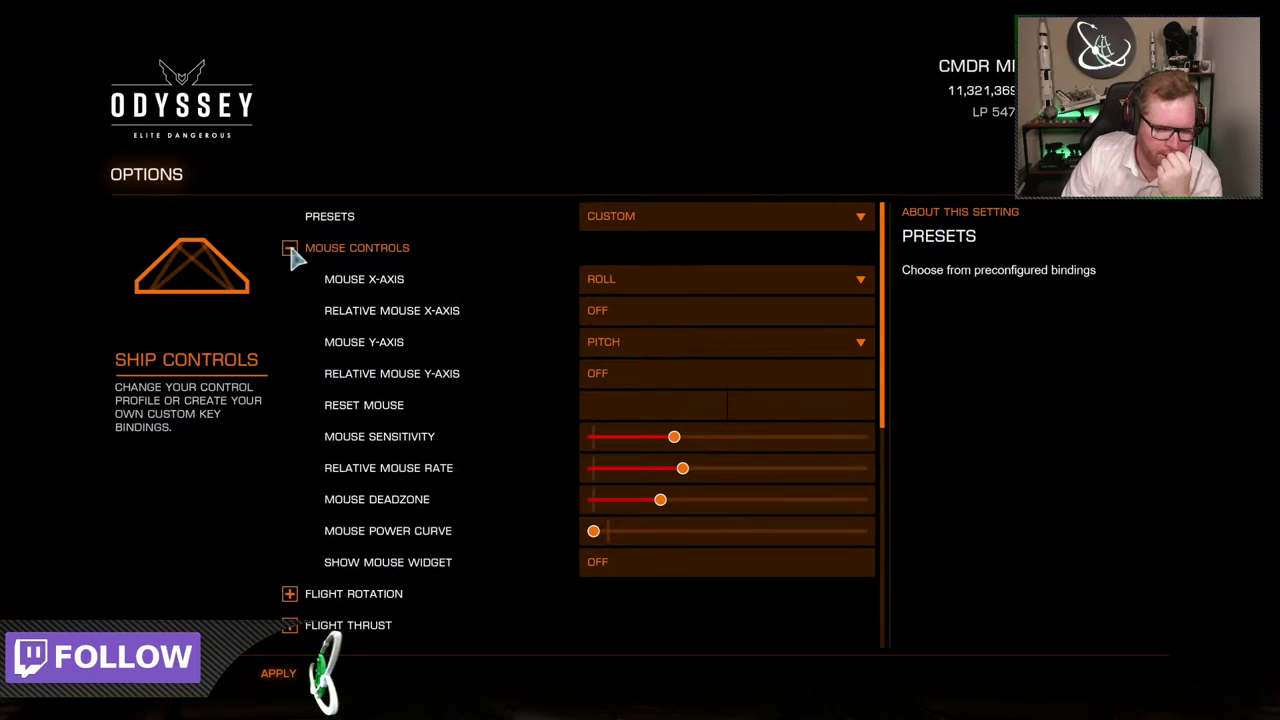
left_click(612, 280)
left_click(617, 305)
left_click(625, 343)
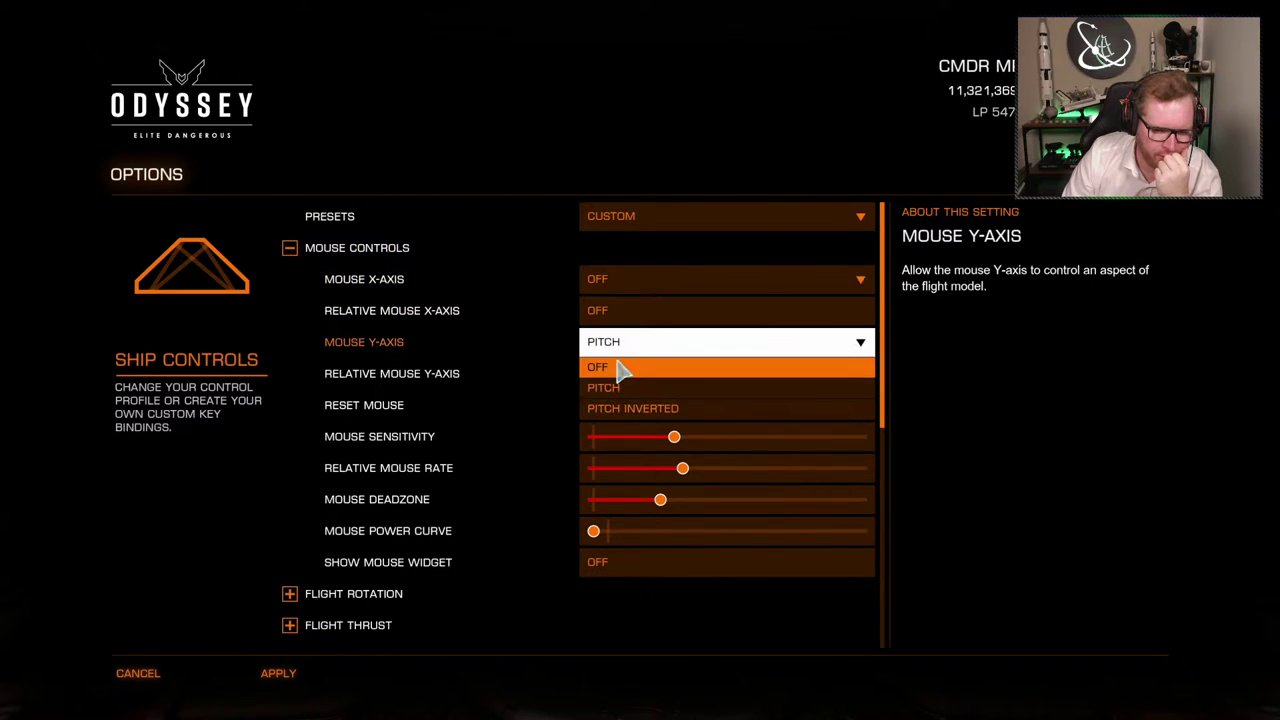
left_click(617, 368)
Apply the ship's mouse control changes and return to the cockpit
left_click(329, 679)
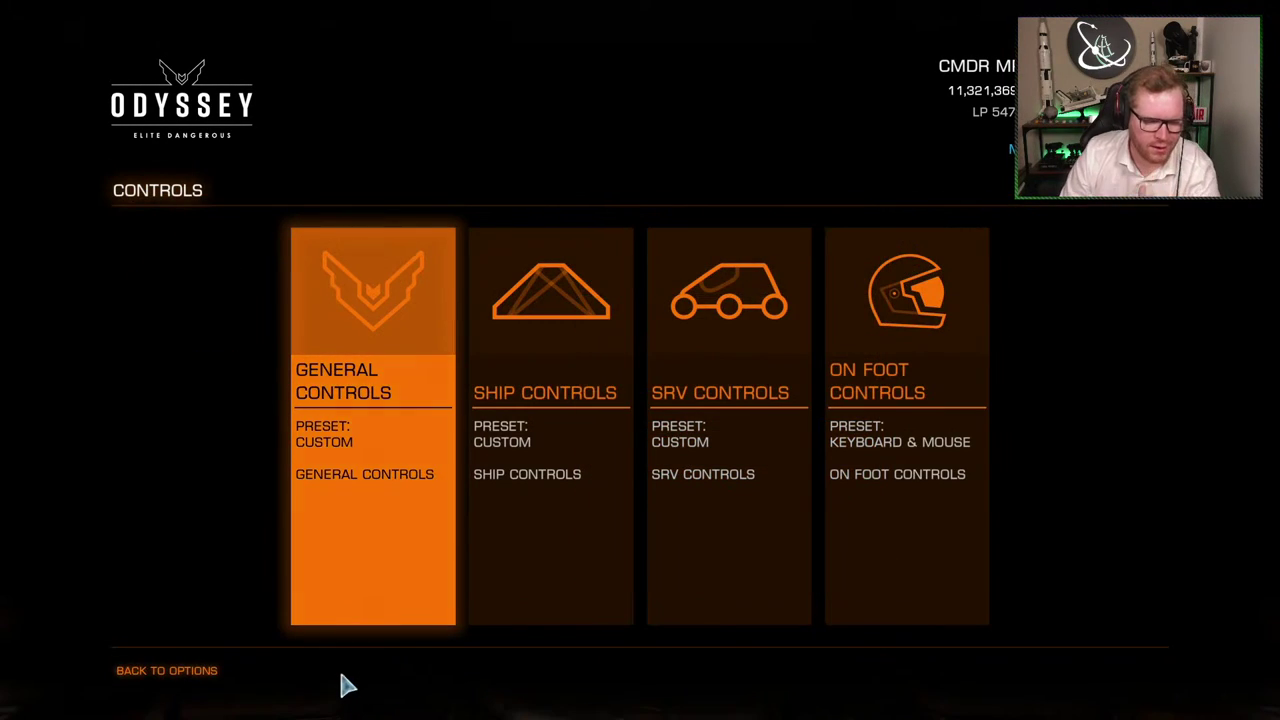
key("Escape")
key("Escape")
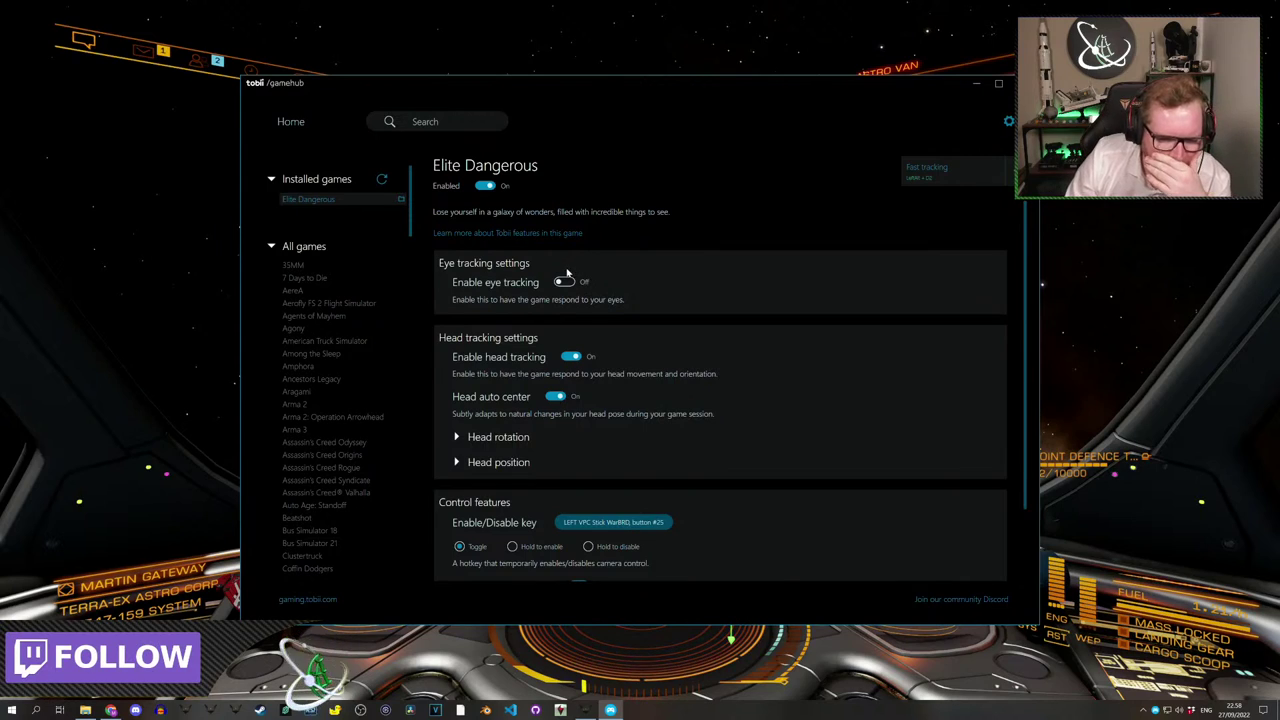
In Tobii Game Hub, set Elite Dangerous's Enable/Disable key to LEFT VPC MT-50CM3-PRIME-L button #23 and the Reset head tracking key to button #27
scroll(566, 277, "down", 2)
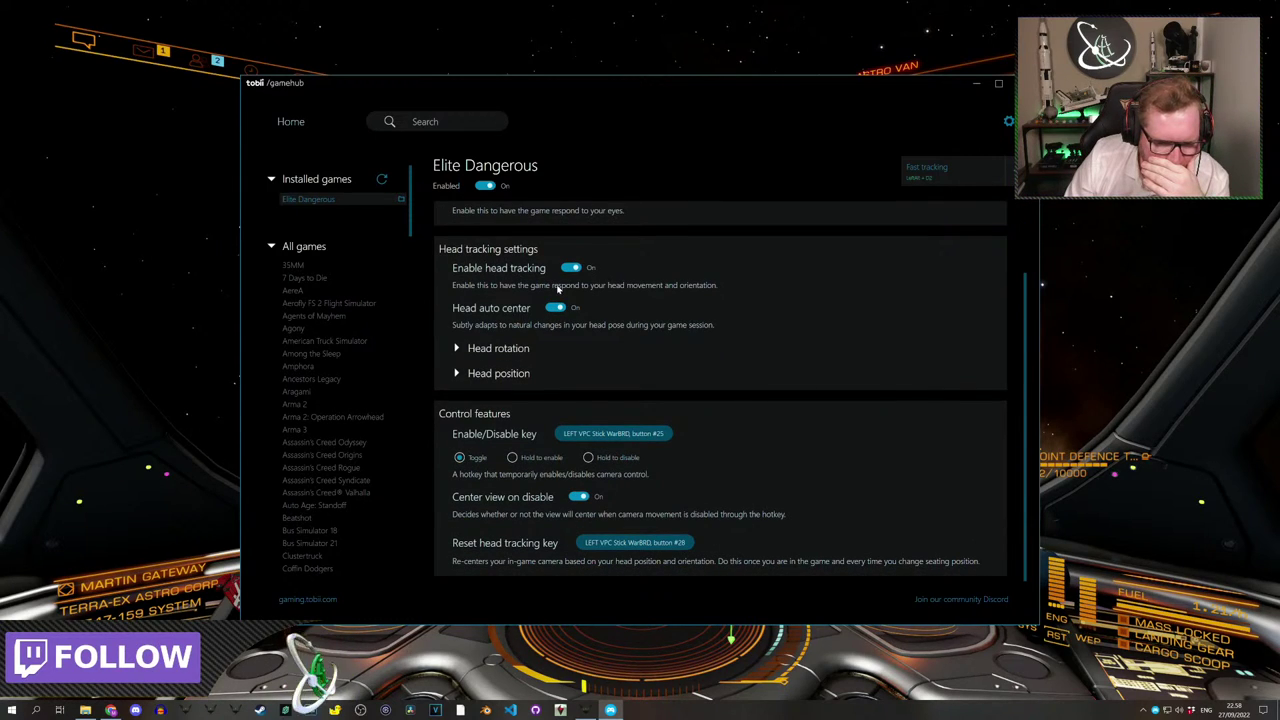
left_click(457, 349)
left_click(457, 349)
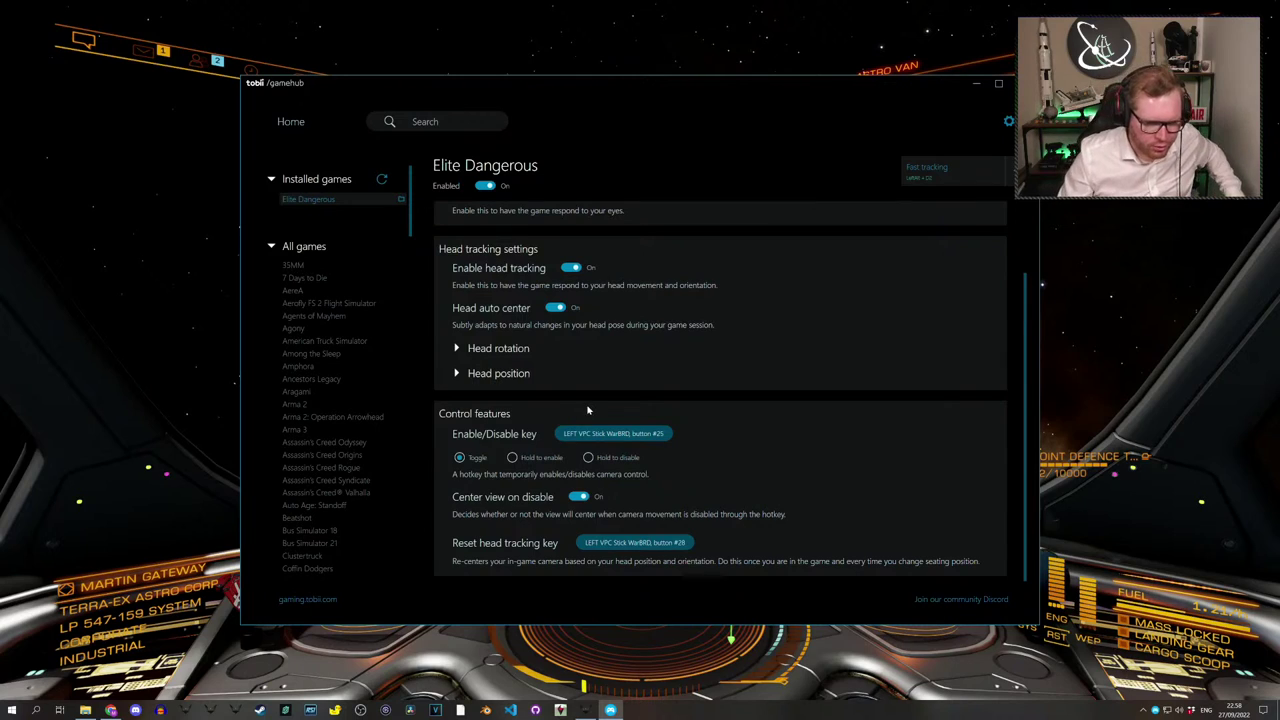
left_click(588, 434)
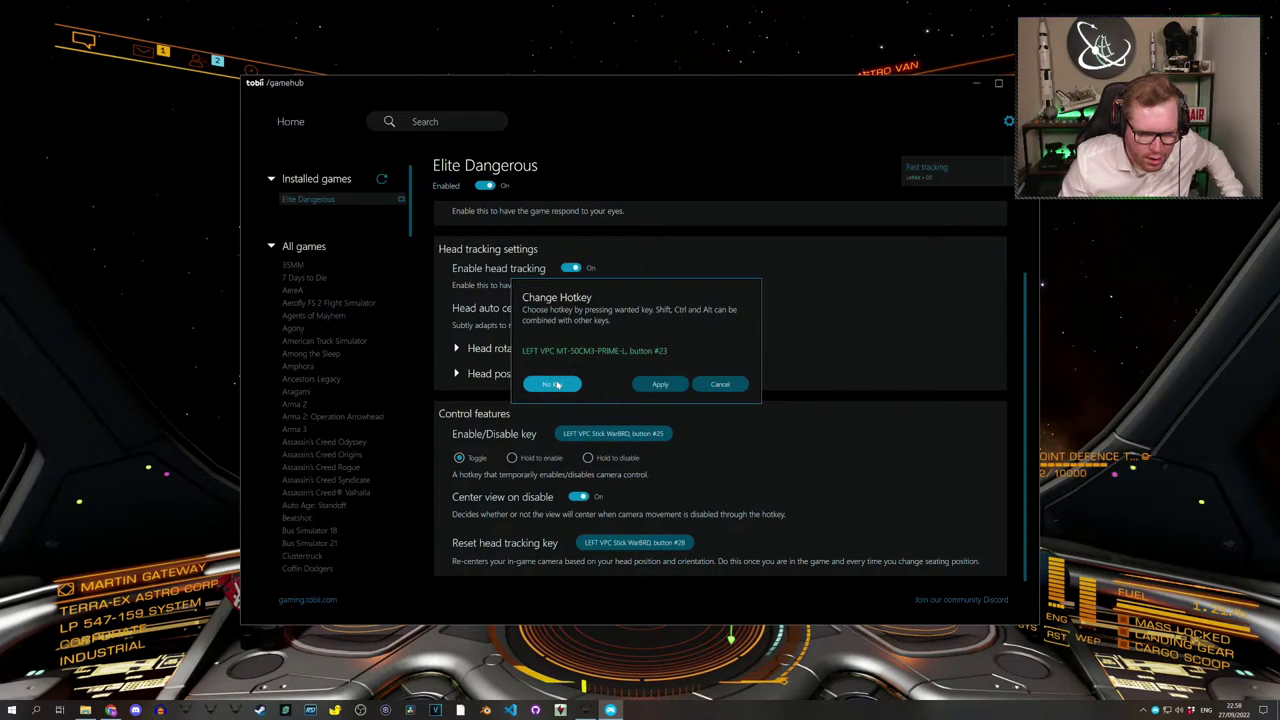
left_click(659, 385)
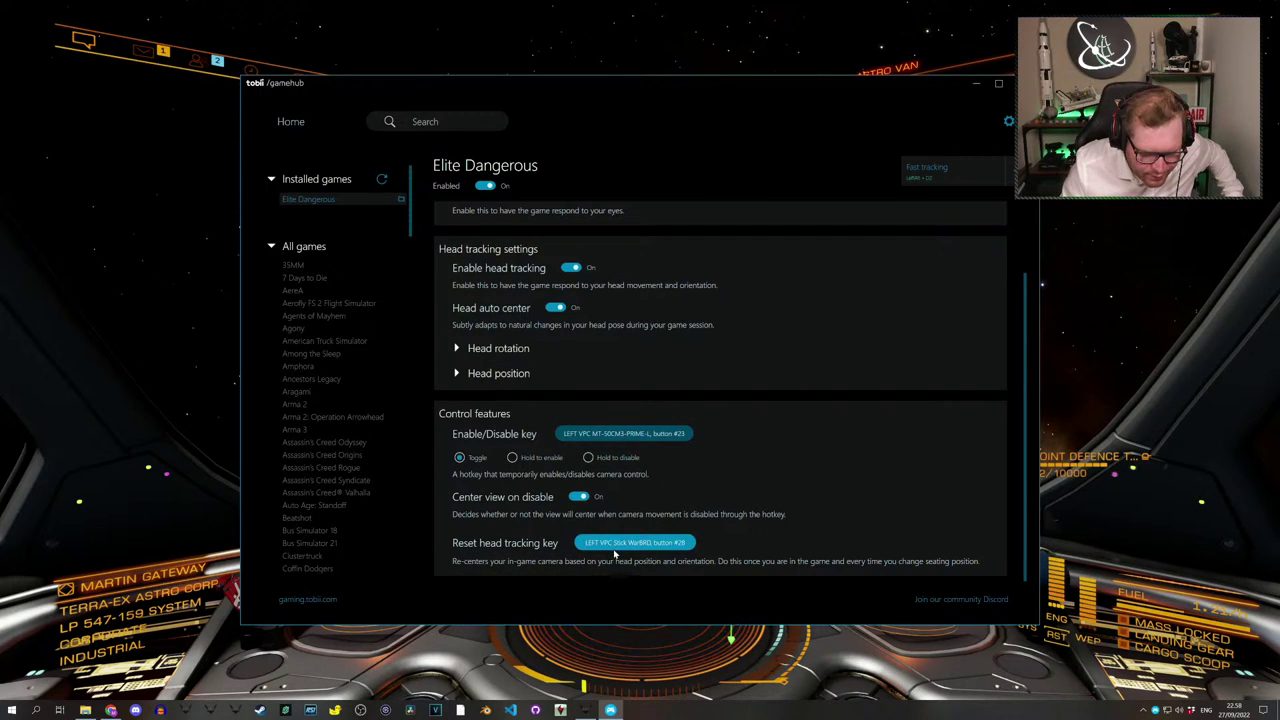
left_click(620, 545)
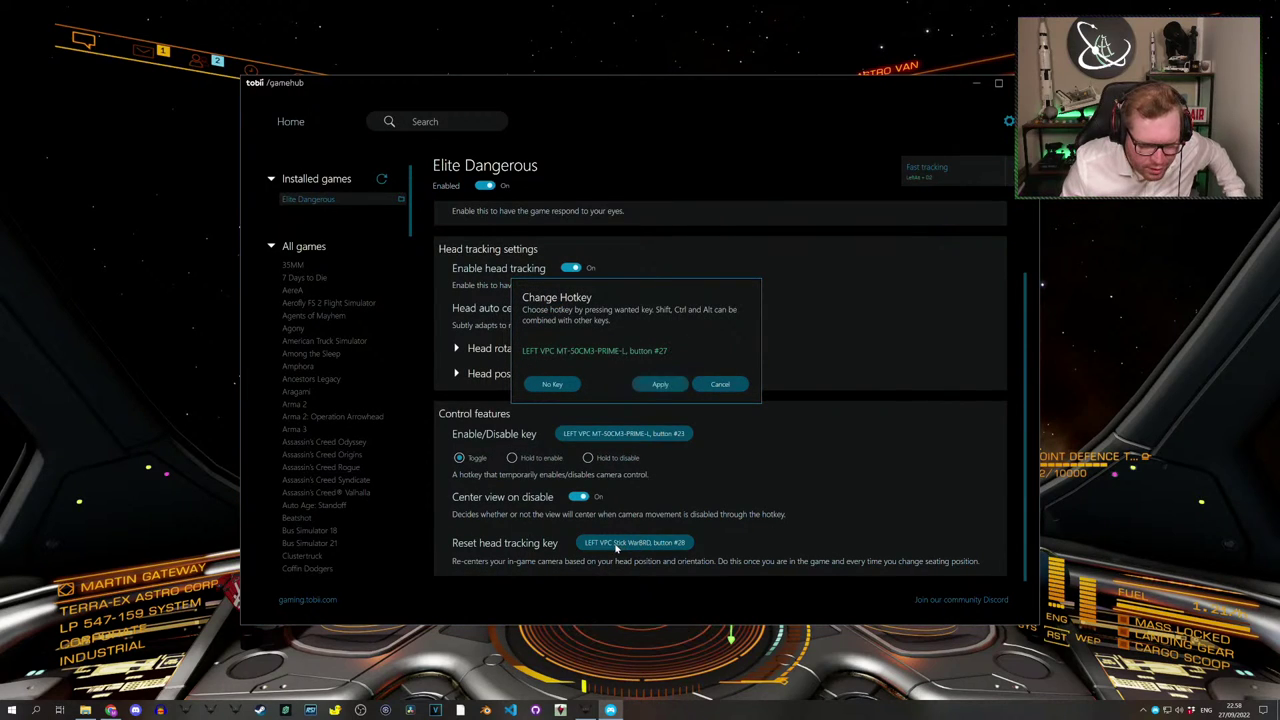
left_click(655, 384)
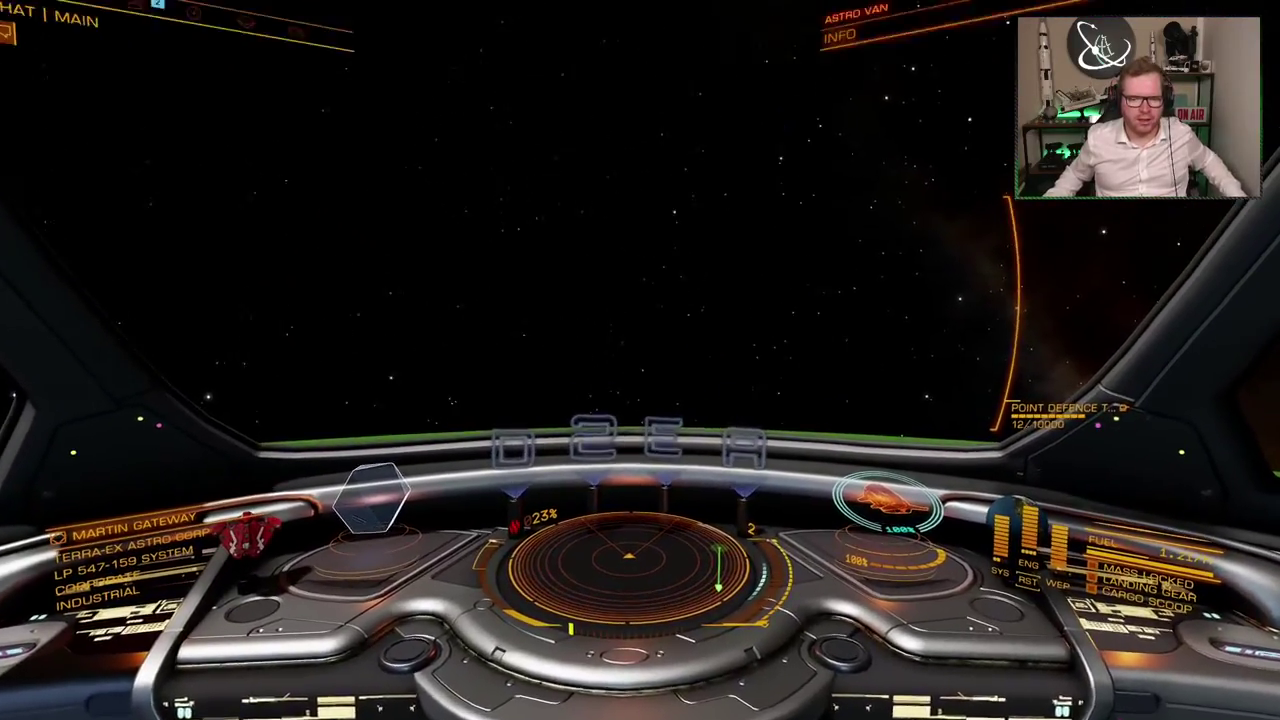
Examine the Headlook Mode settings in Elite Dangerous's ship controls, including the mouse headlook and headlook sensitivity options
key("Escape")
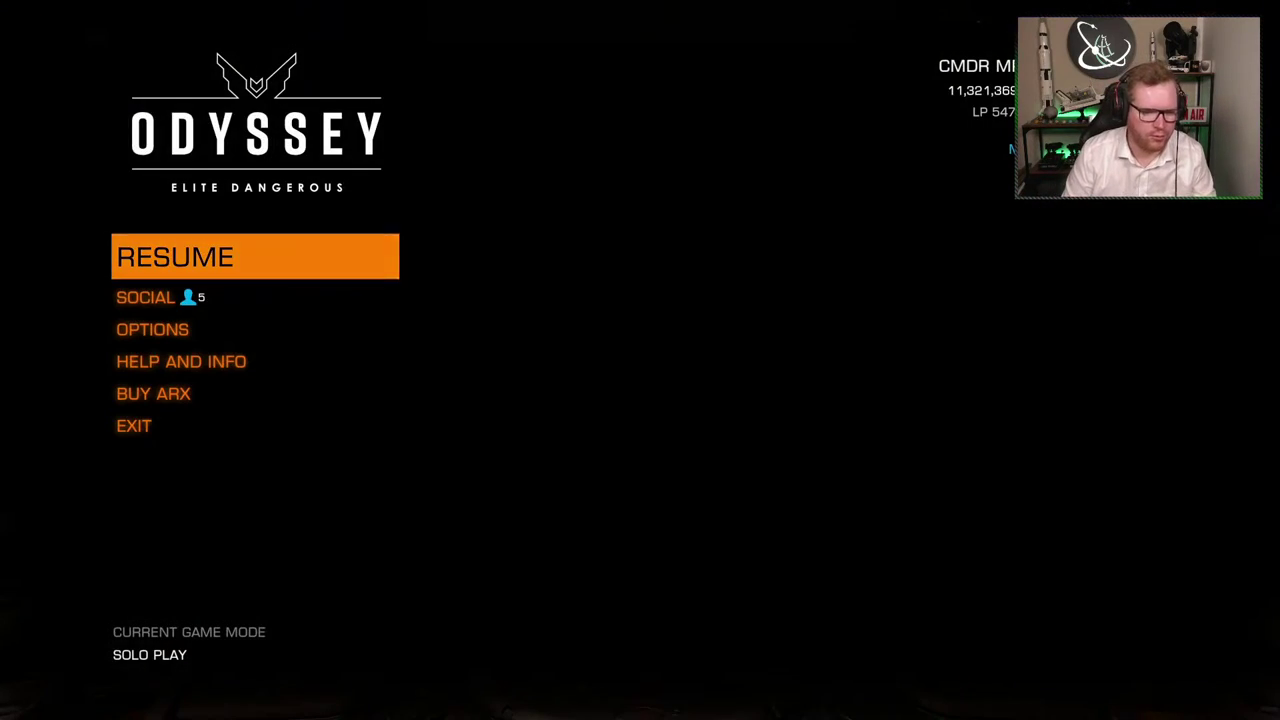
left_click(253, 336)
left_click(441, 372)
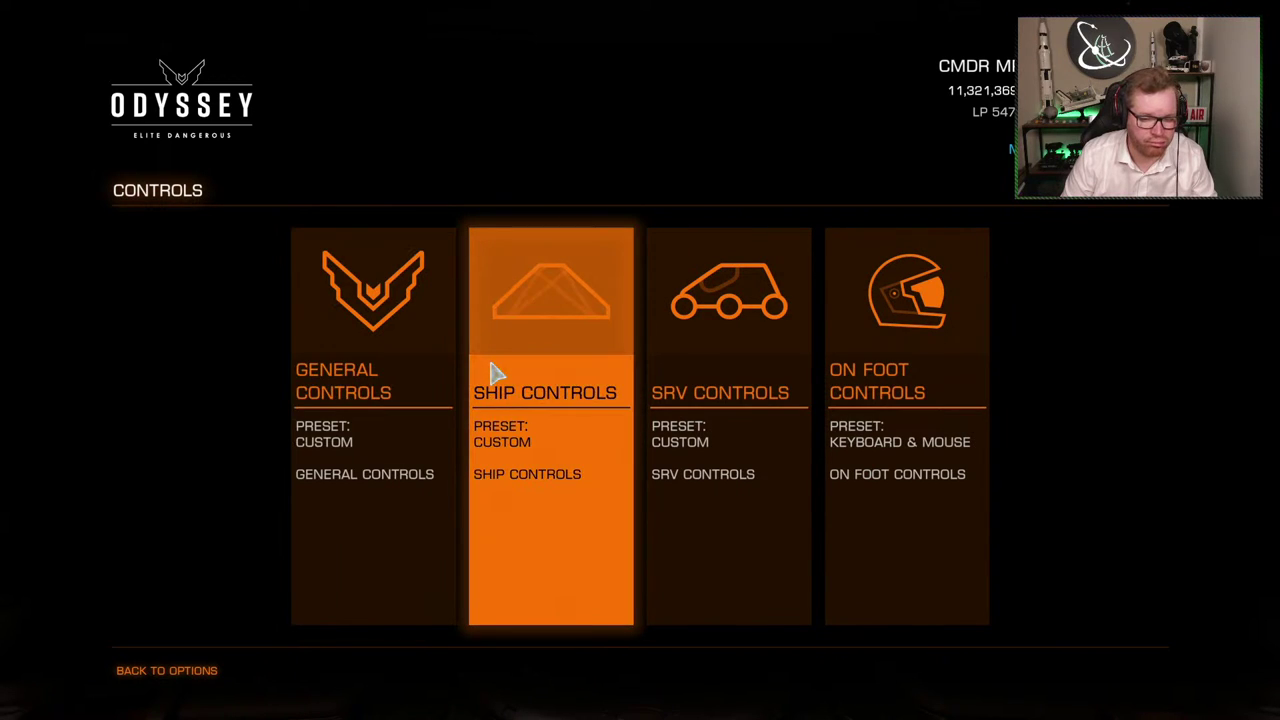
left_click(481, 378)
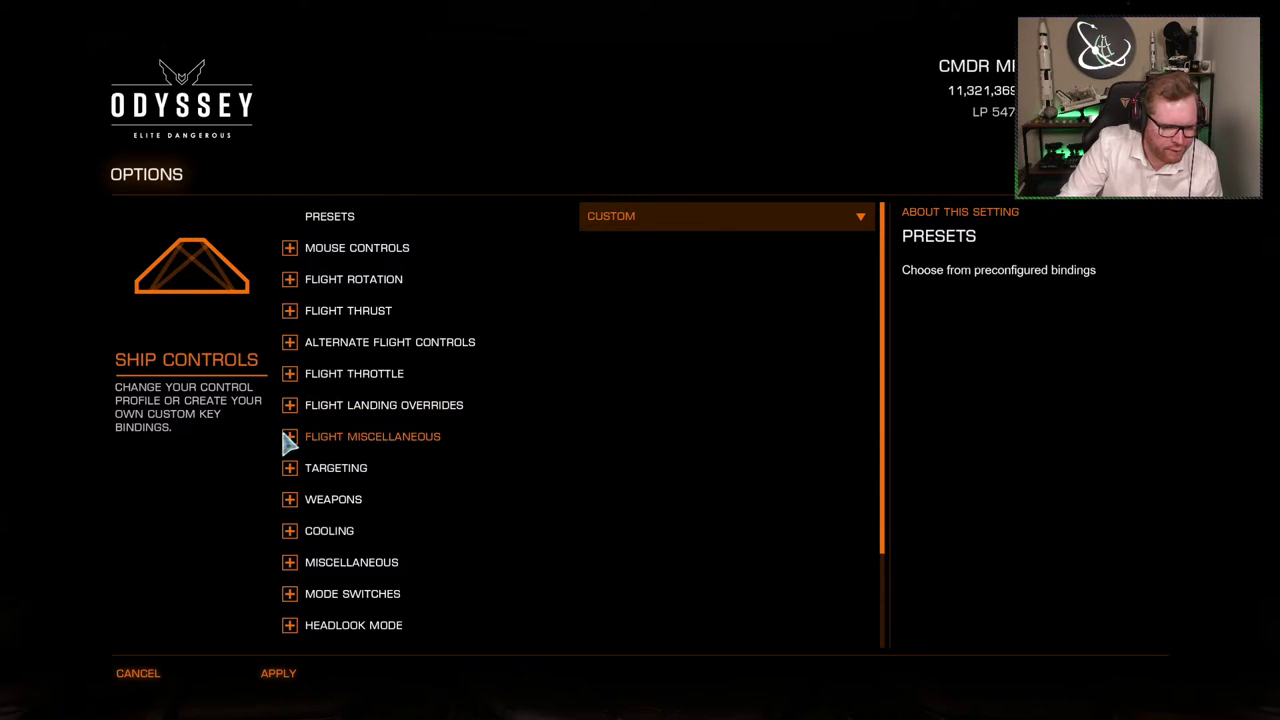
left_click(289, 624)
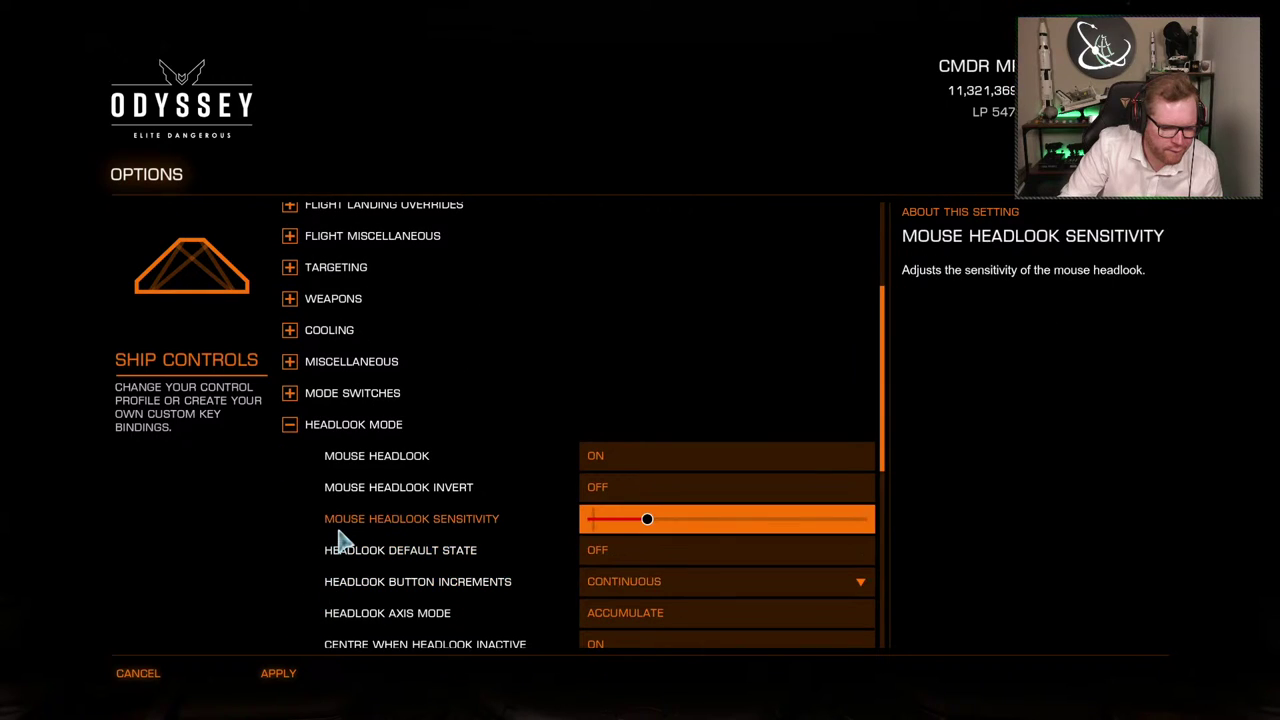
scroll(380, 500, "down", 3)
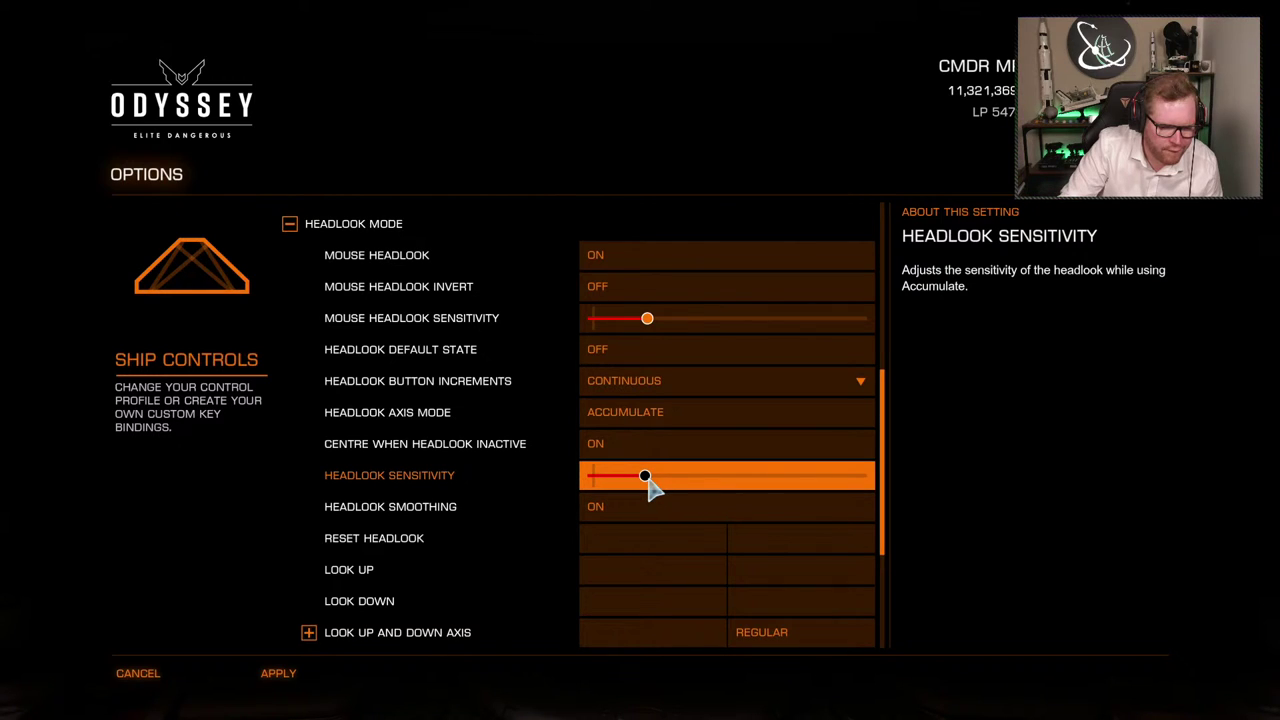
scroll(314, 503, "up", 3)
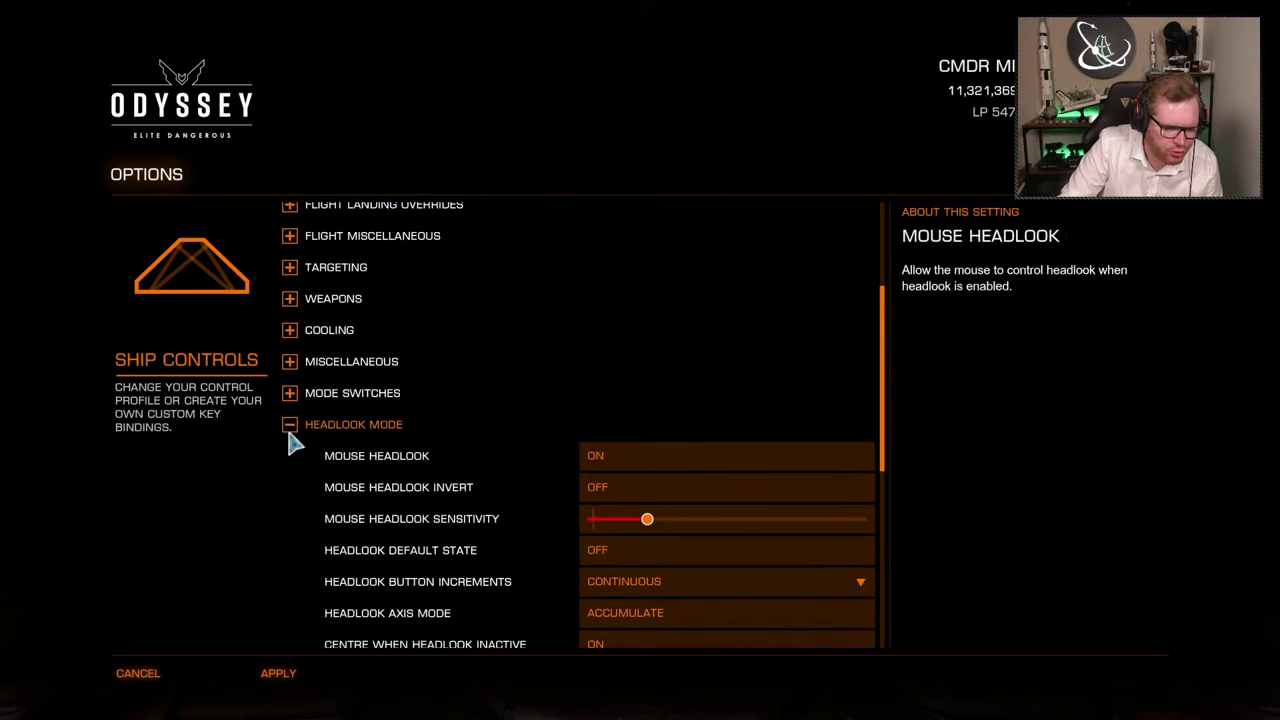
left_click(291, 434)
scroll(293, 441, "up", 2)
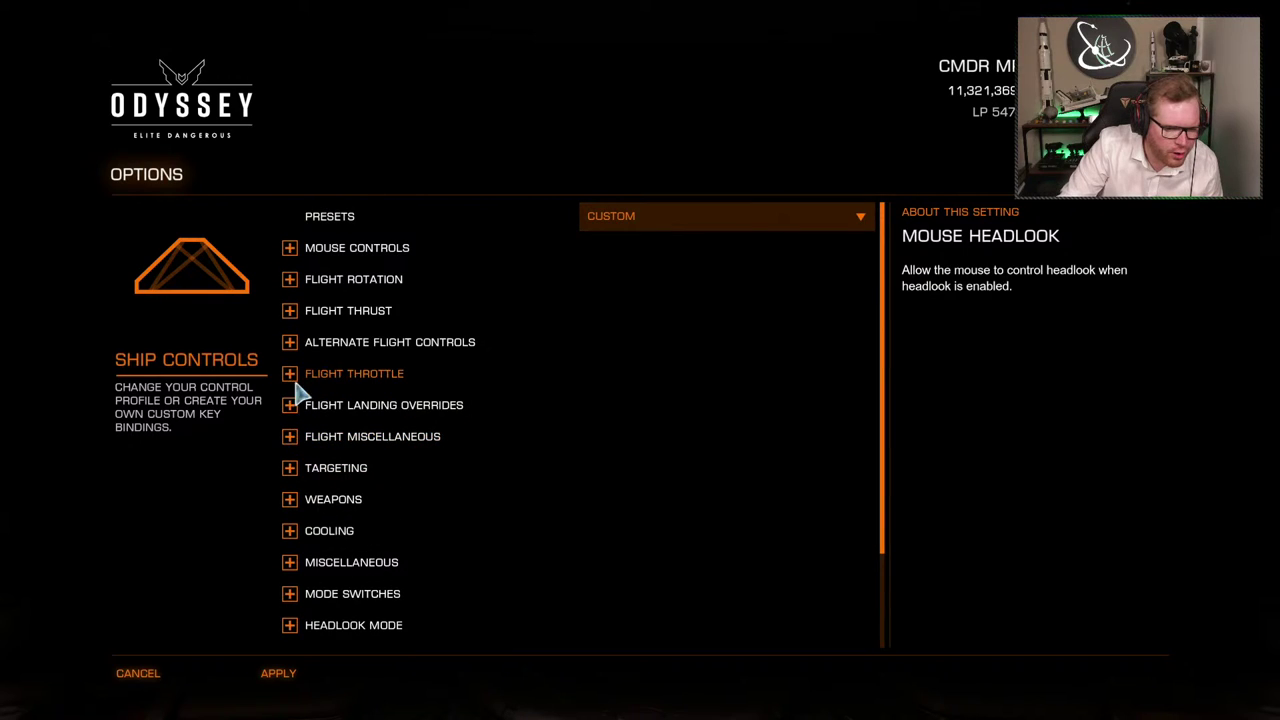
Under the ship's Mode Switches, set Looking at External Panel, Looking at Comms Panel and Looking at Role Panel to Does Nothing
scroll(296, 426, "down", 2)
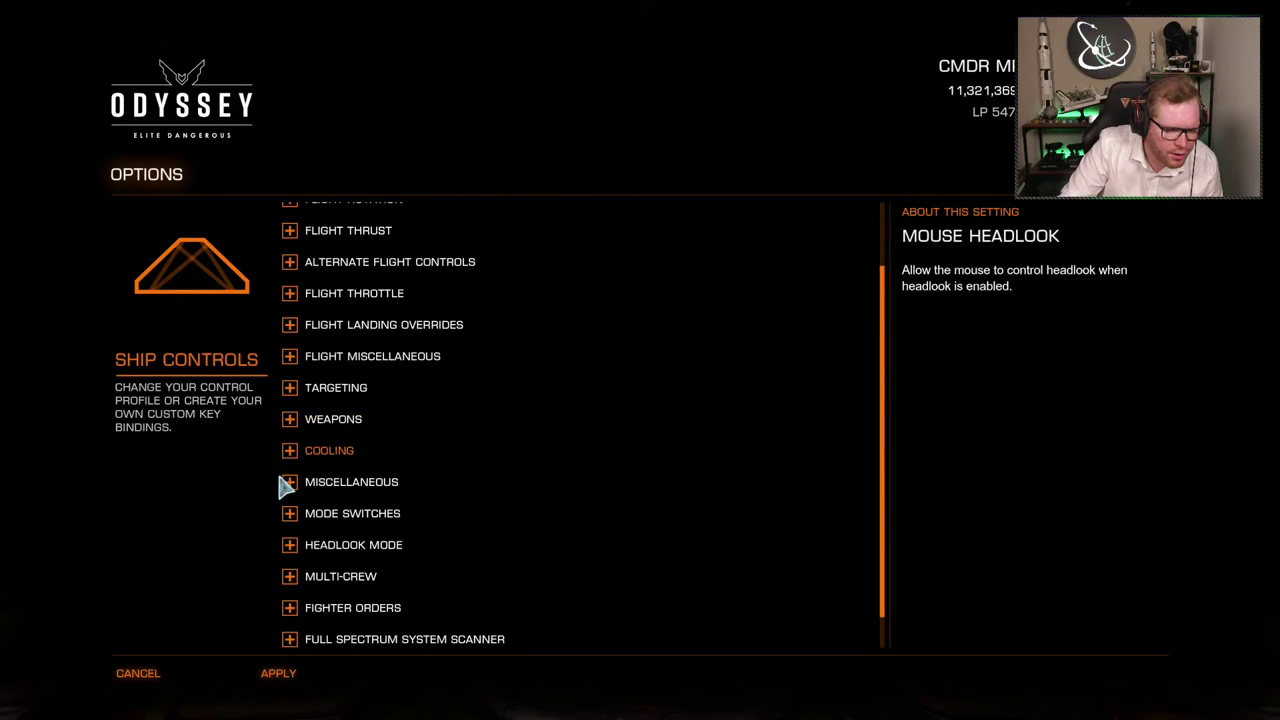
left_click(287, 515)
scroll(310, 528, "down", 5)
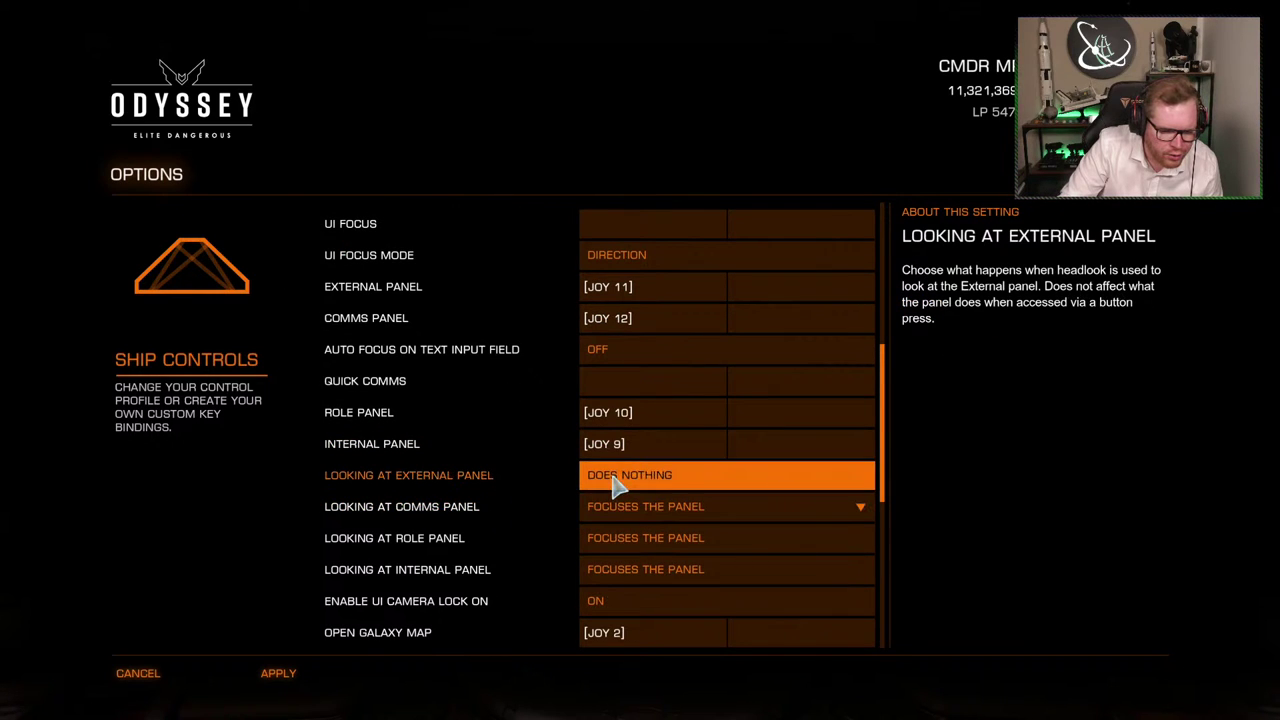
left_click(612, 500)
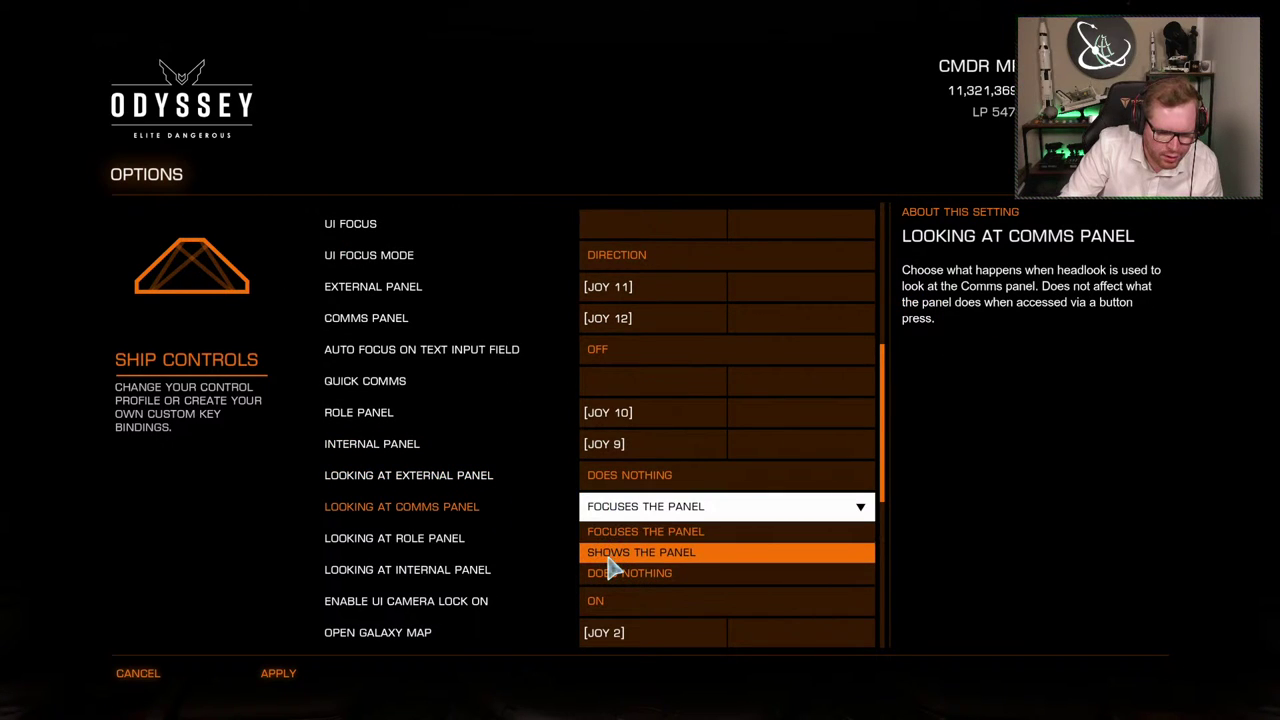
left_click(608, 556)
left_click(622, 510)
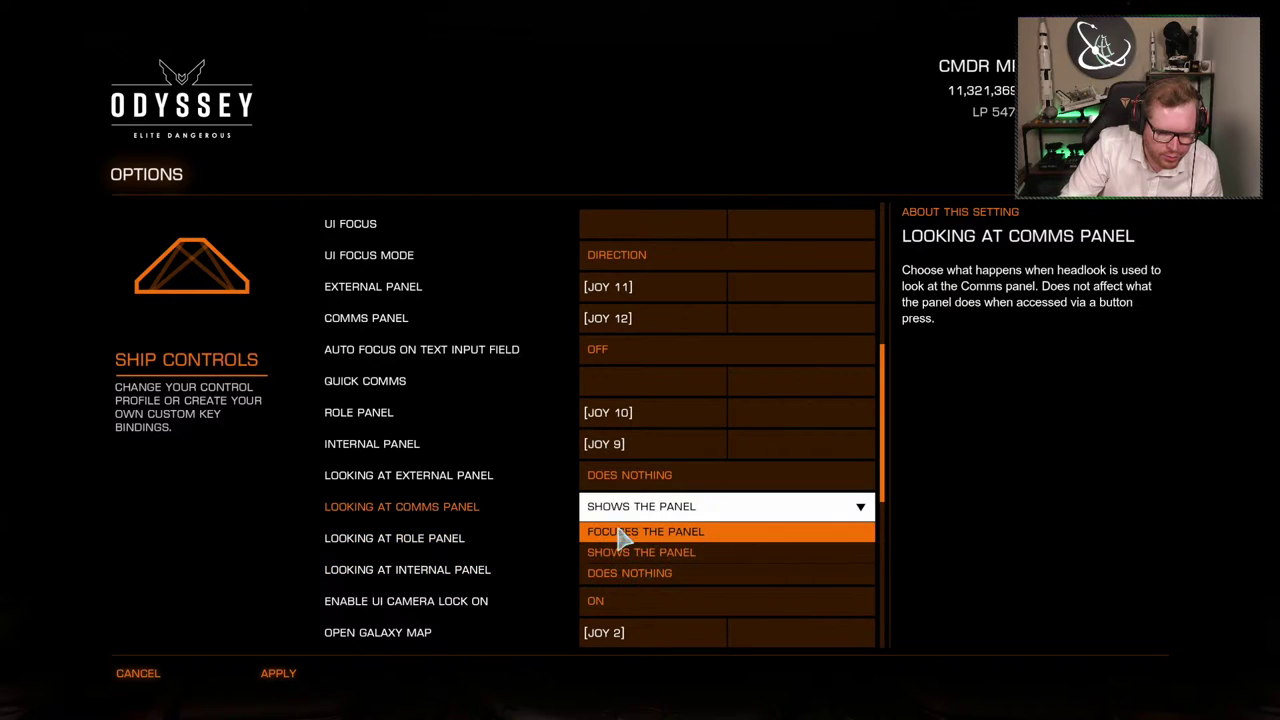
left_click(624, 571)
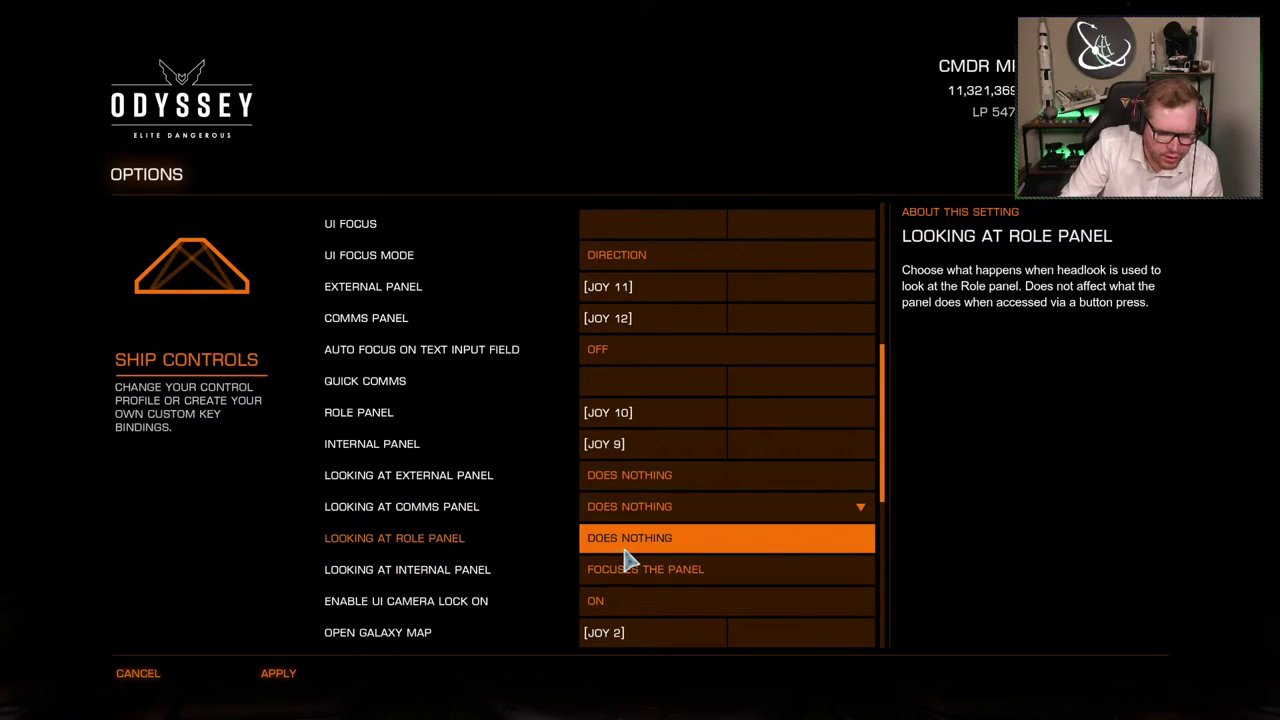
Apply the ship's panel headlook changes and return to the cockpit
left_click(300, 677)
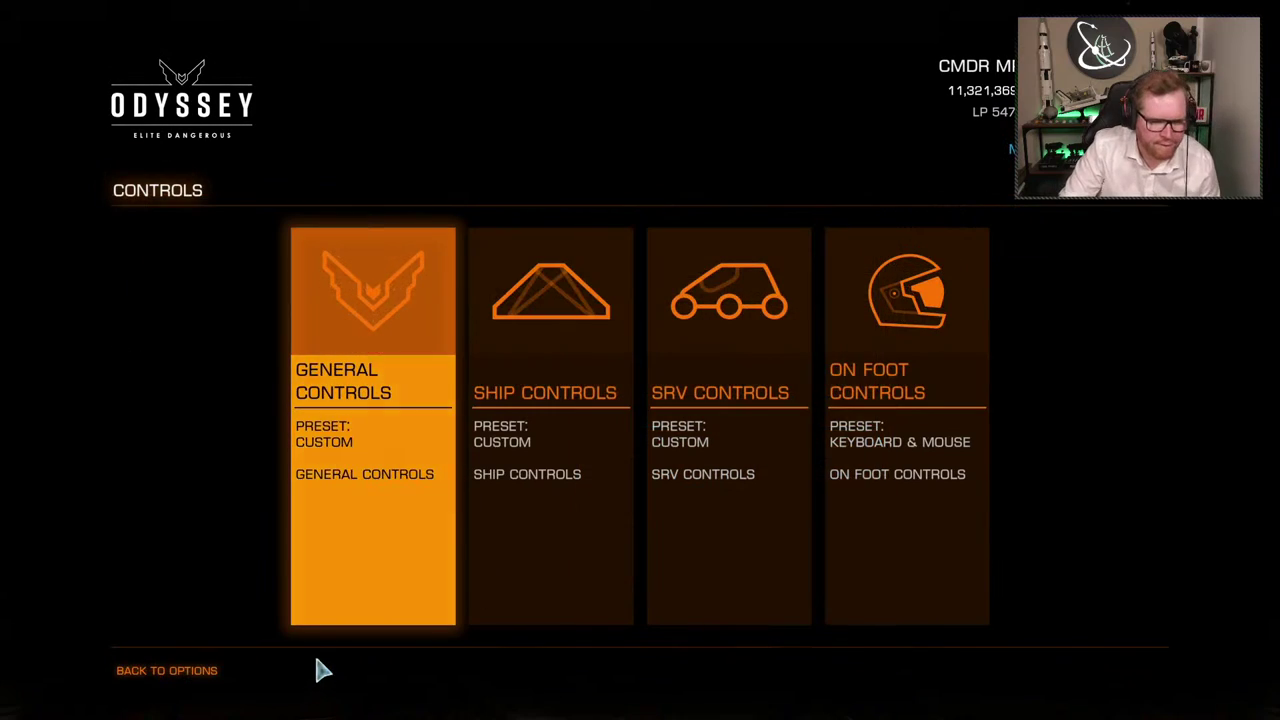
key("Escape")
key("Escape")
key("Escape")
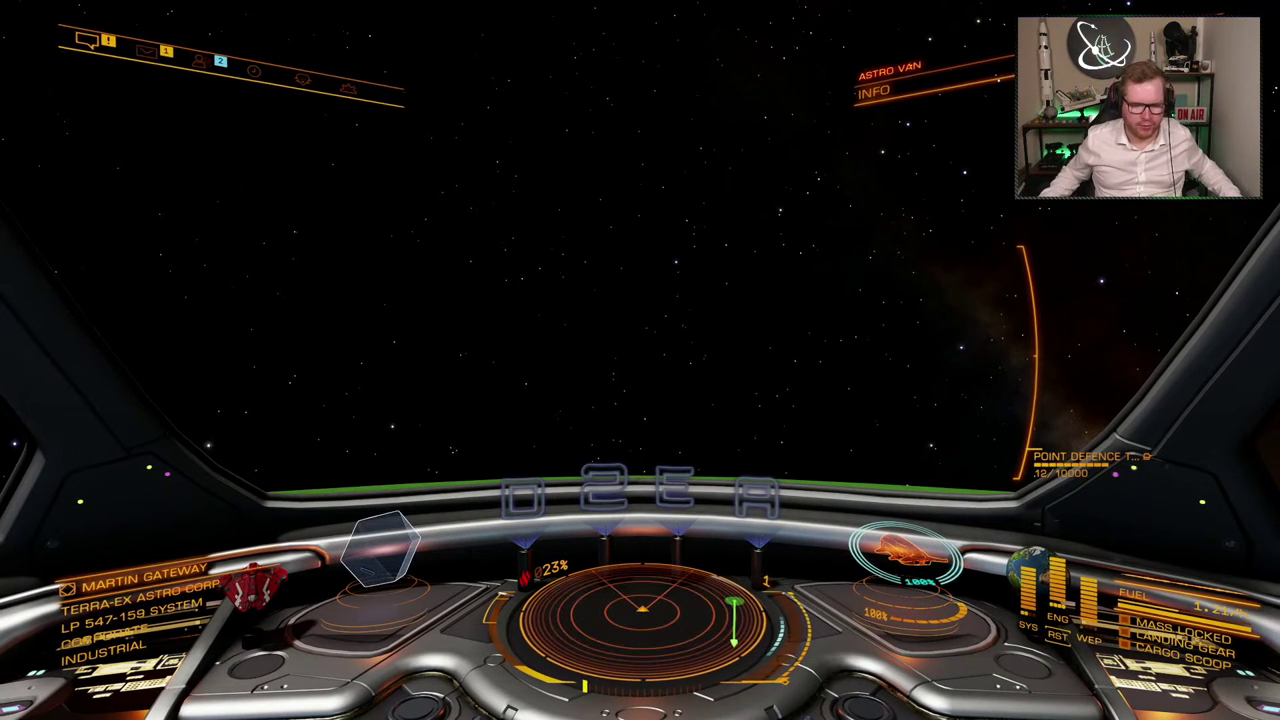
Check the ship's Flight Rotation settings for the yaw, roll and pitch axes, and return to the cockpit
mouse_move(640, 360)
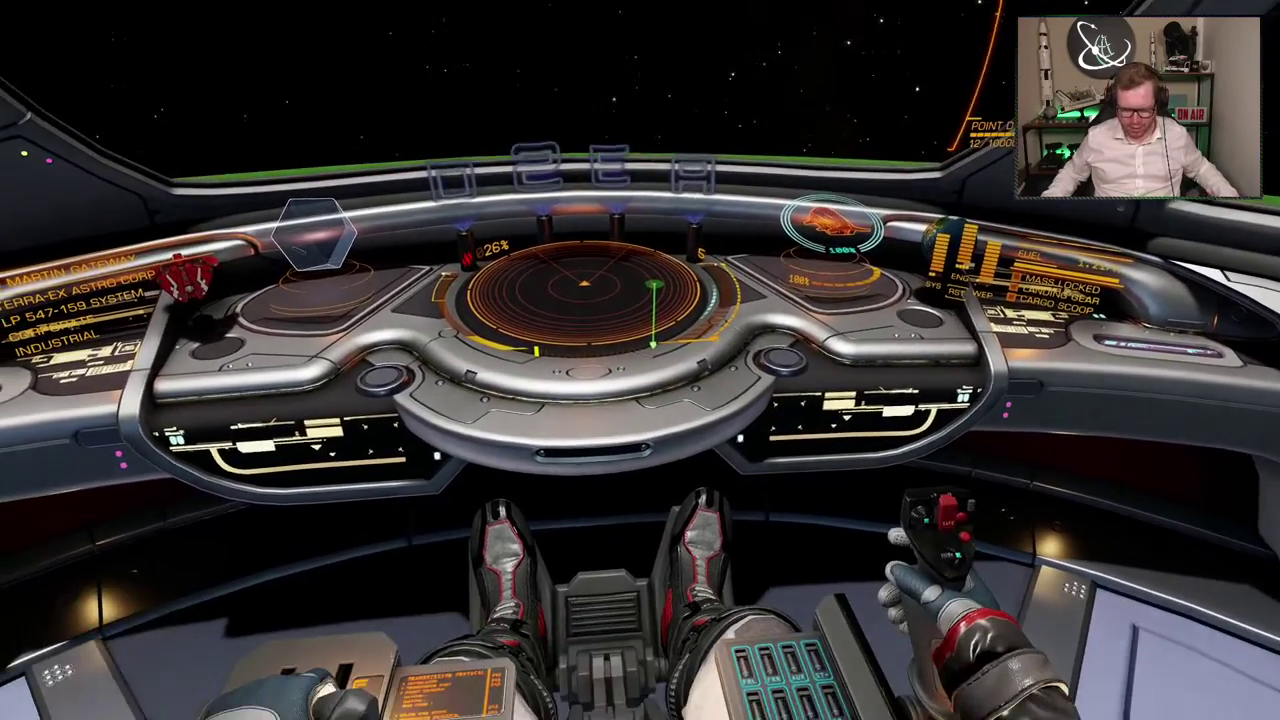
key("Escape")
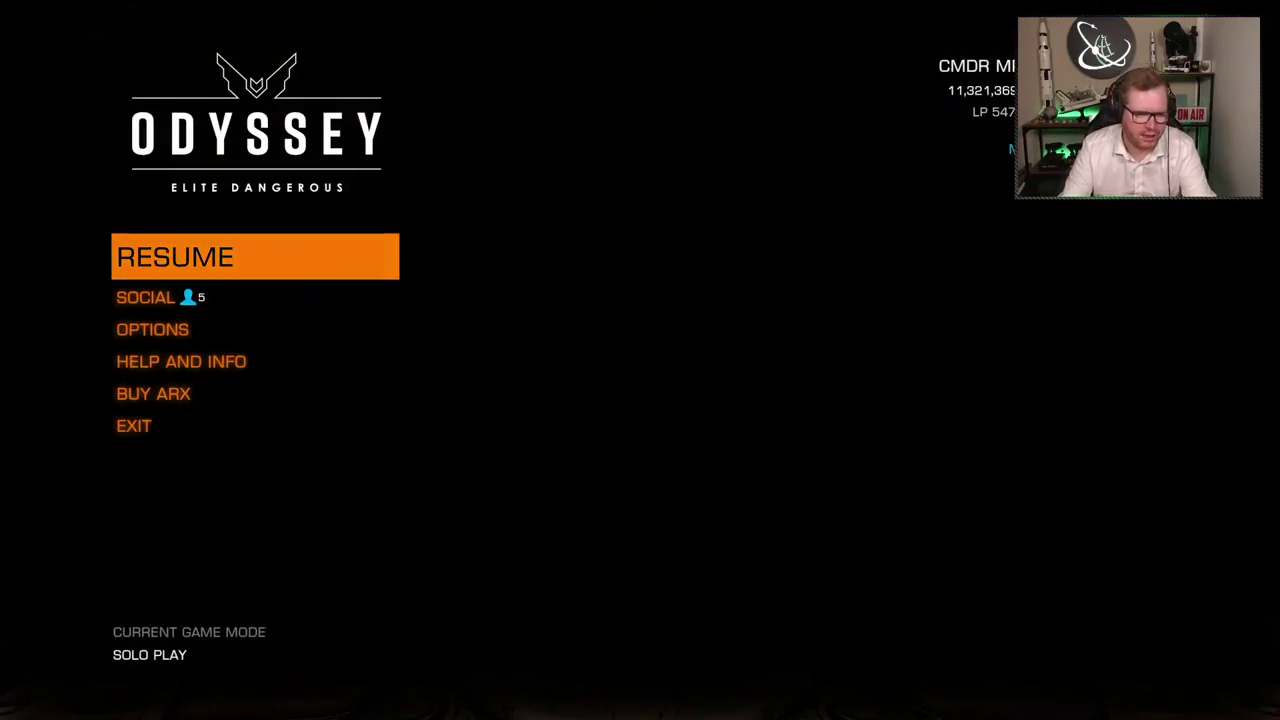
left_click(200, 337)
left_click(445, 343)
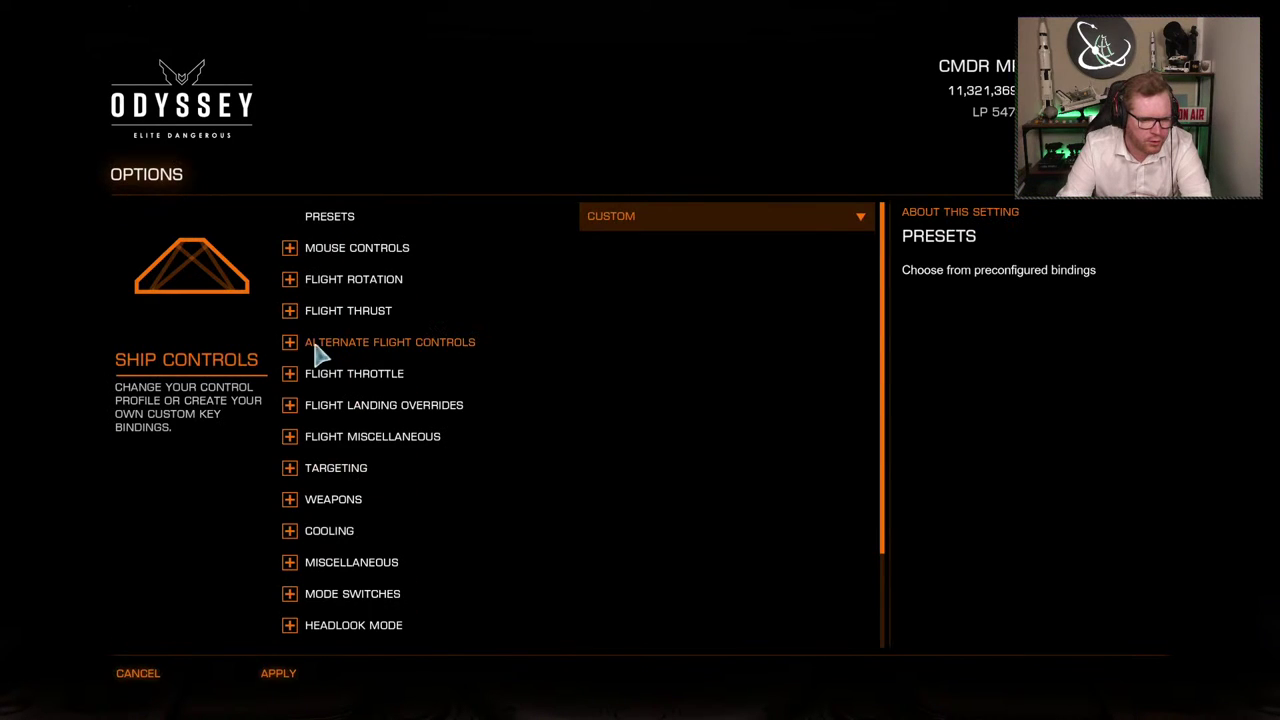
left_click(290, 280)
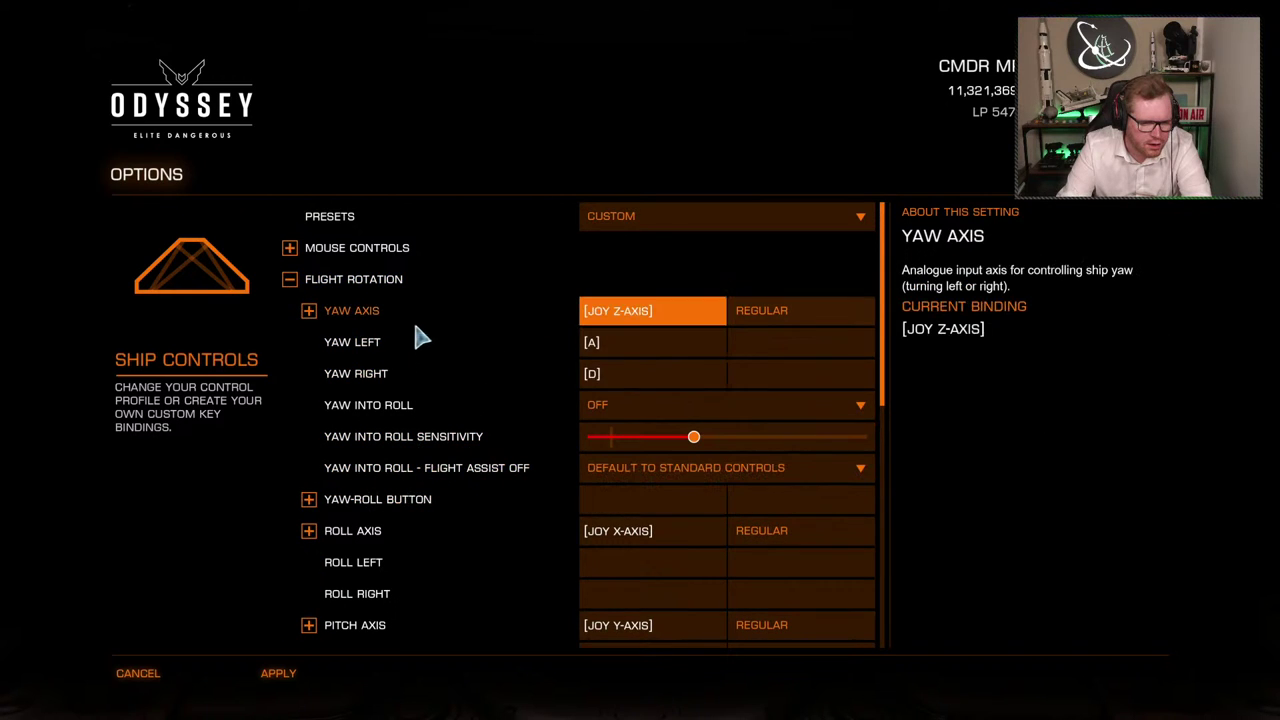
scroll(456, 470, "down", 2)
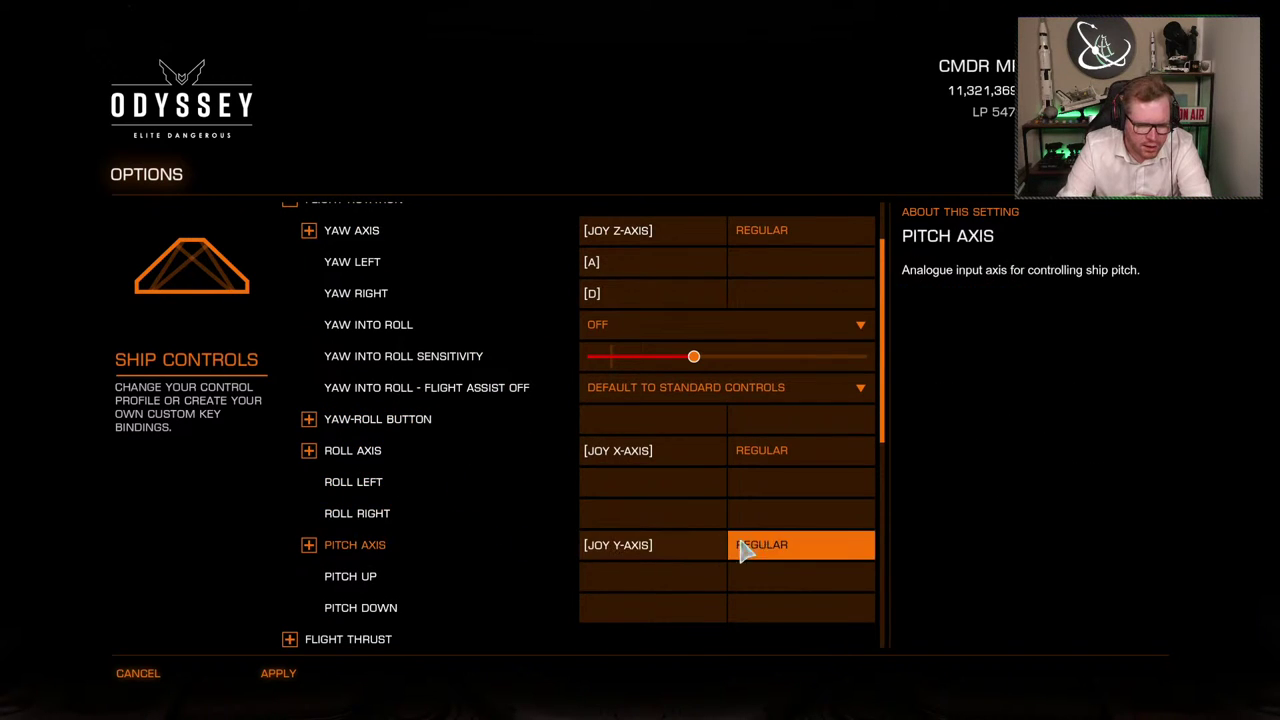
left_click(360, 675)
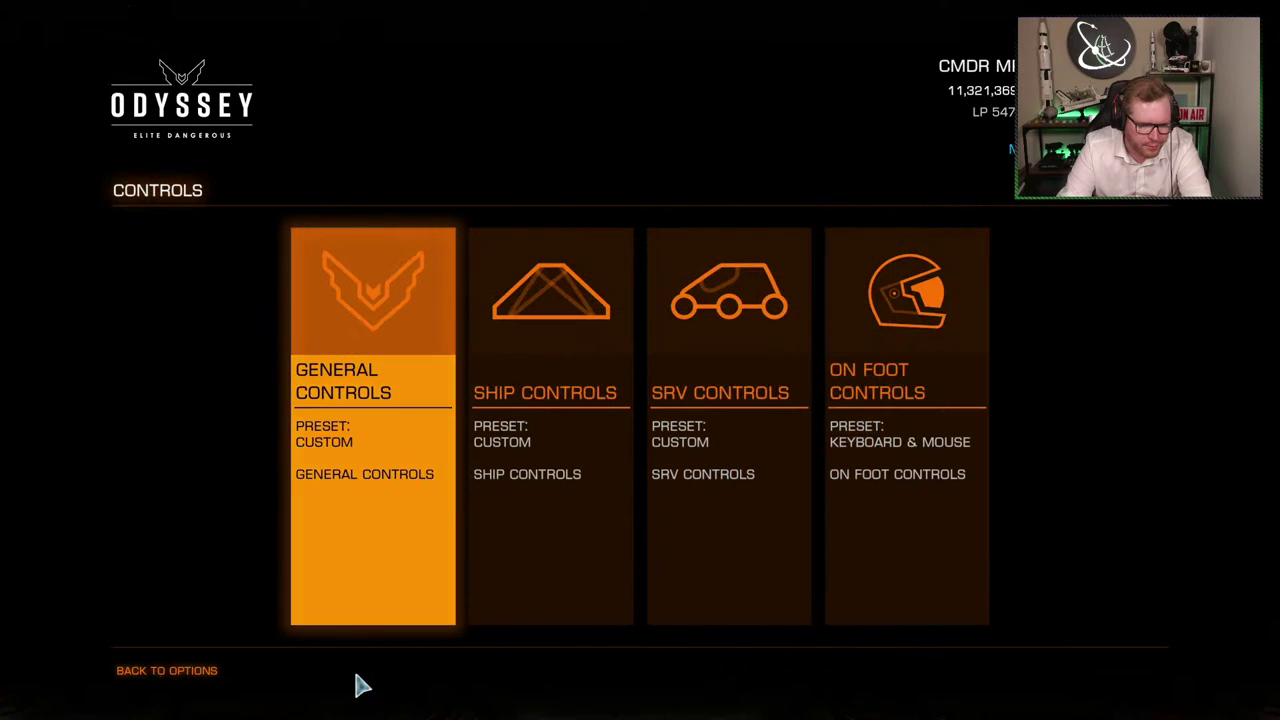
key("Escape")
key("Escape")
key("Escape")
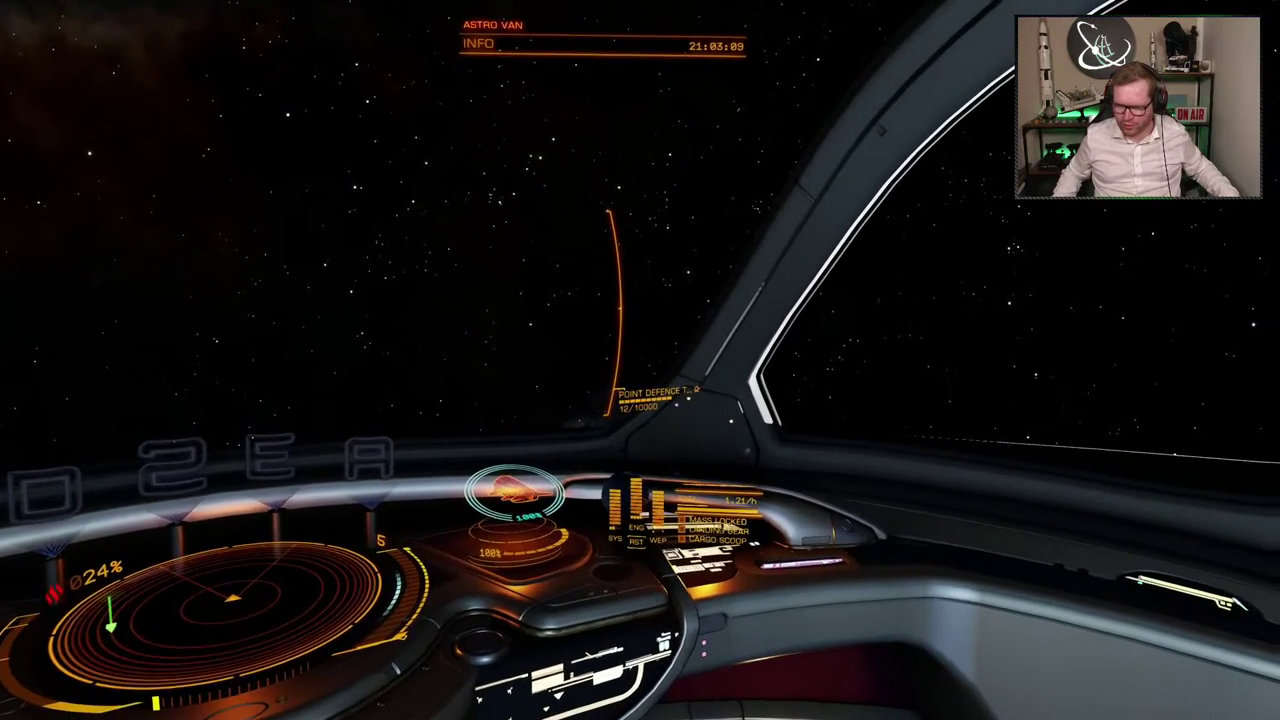
Check the pitch axis inversion in the ship's Flight Rotation settings, apply the ship controls and return to the game menu
key("Escape")
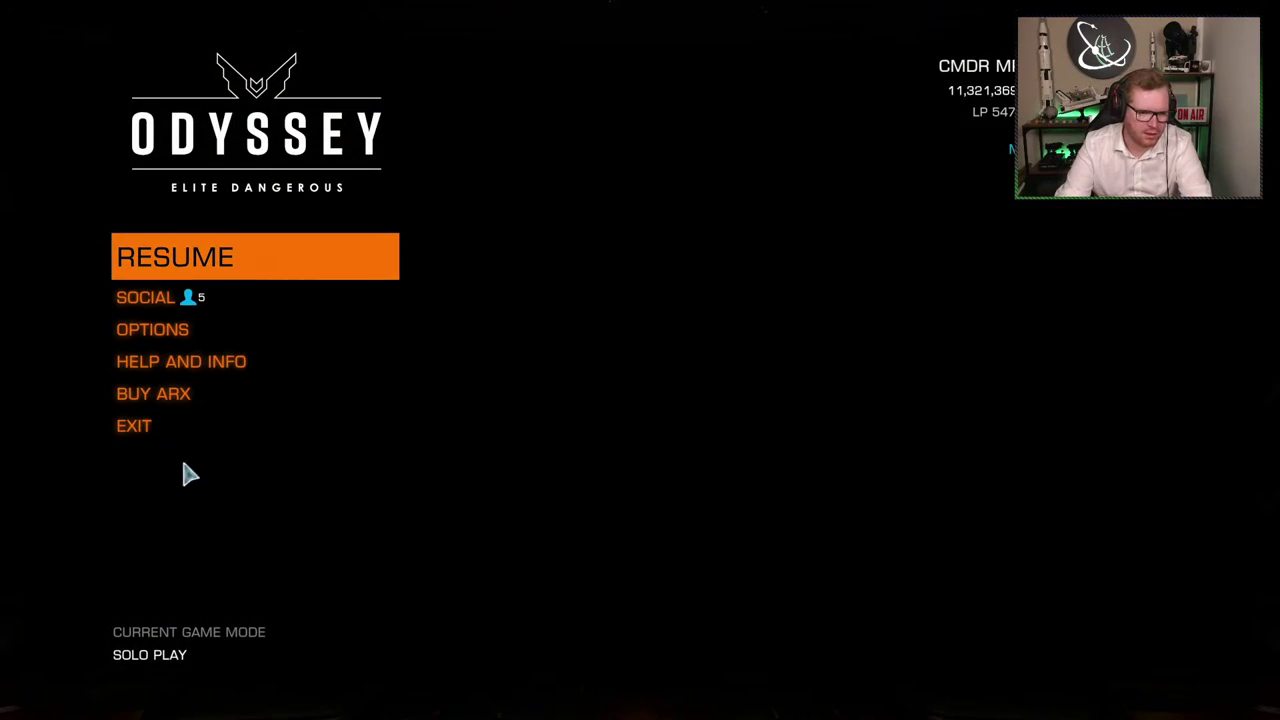
left_click(195, 342)
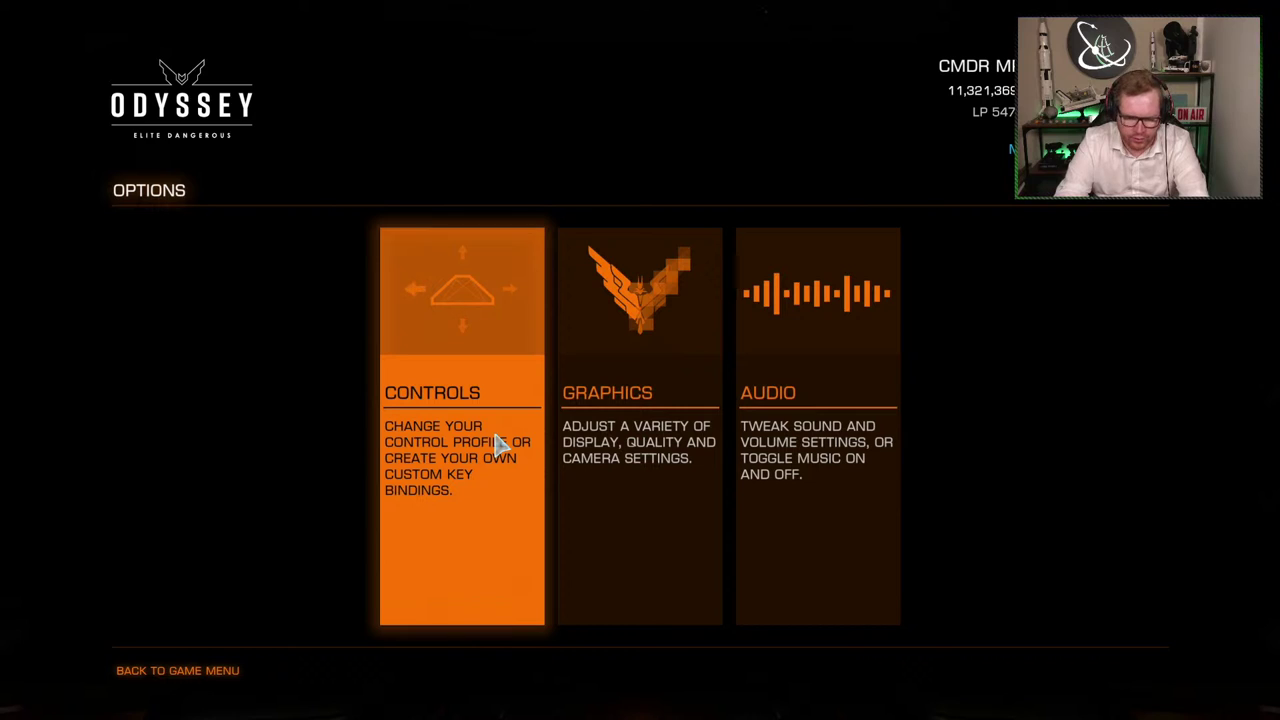
left_click(500, 443)
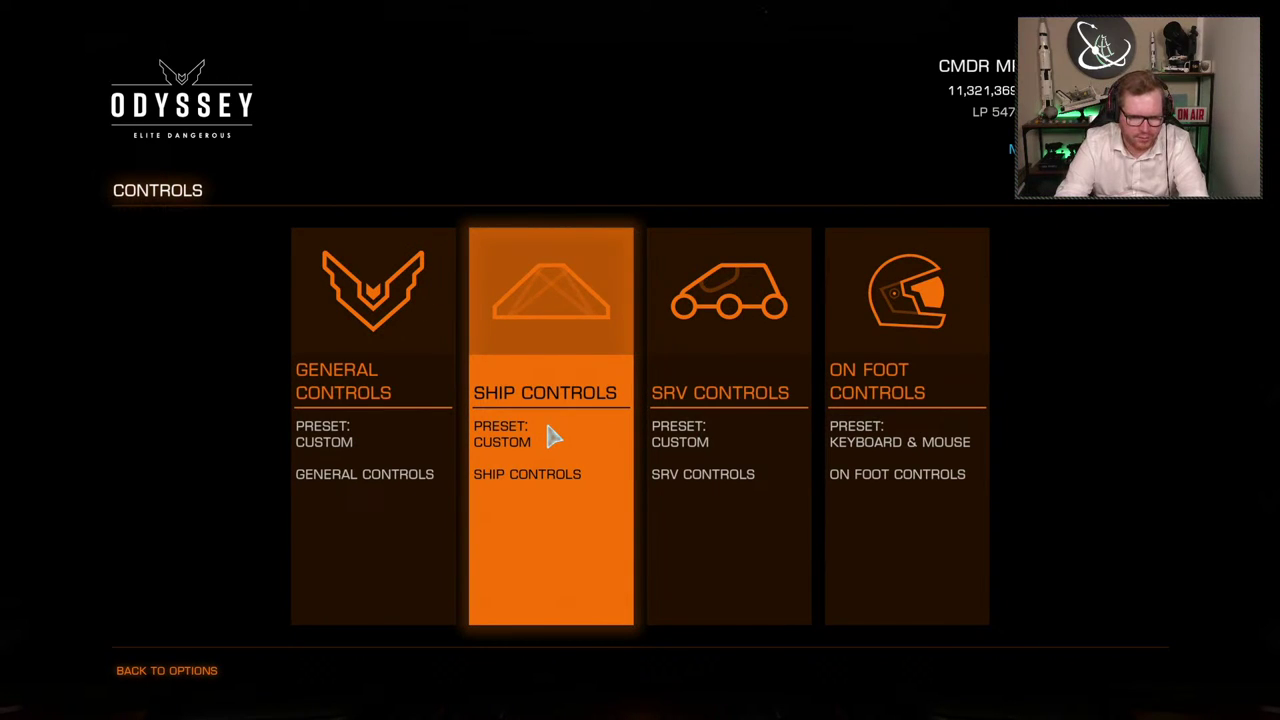
left_click(553, 437)
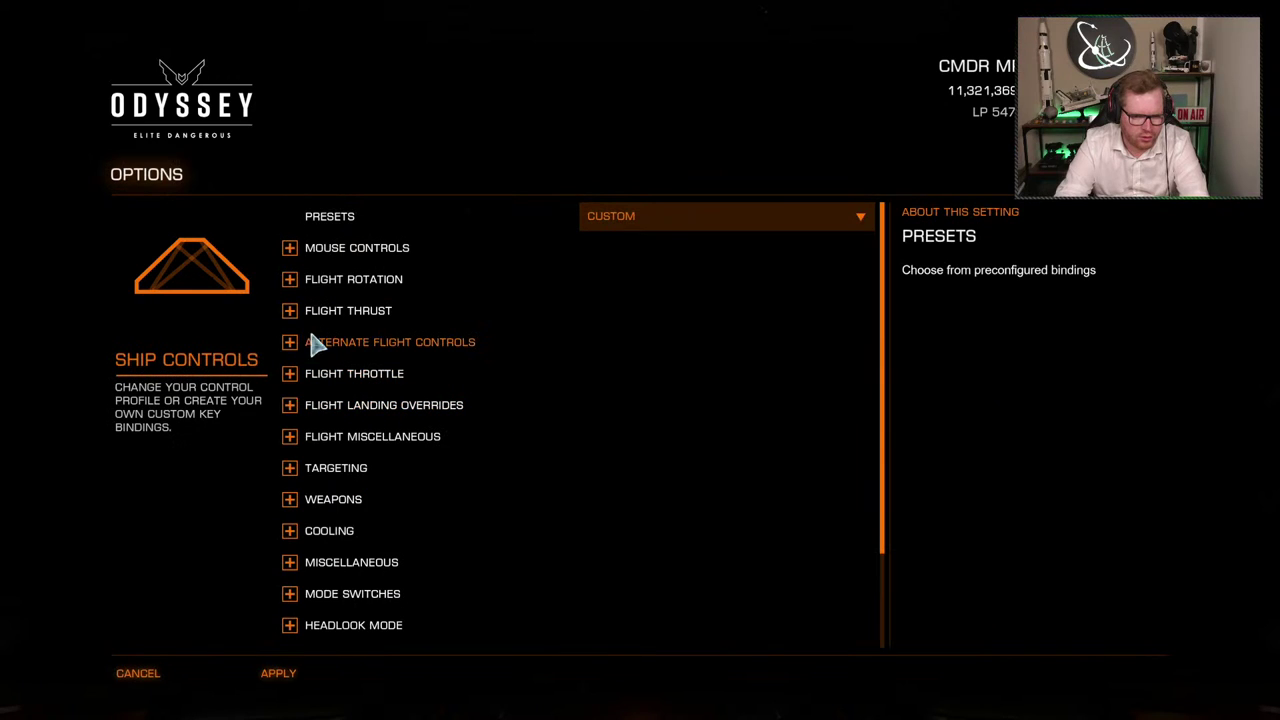
left_click(289, 281)
scroll(491, 411, "down", 4)
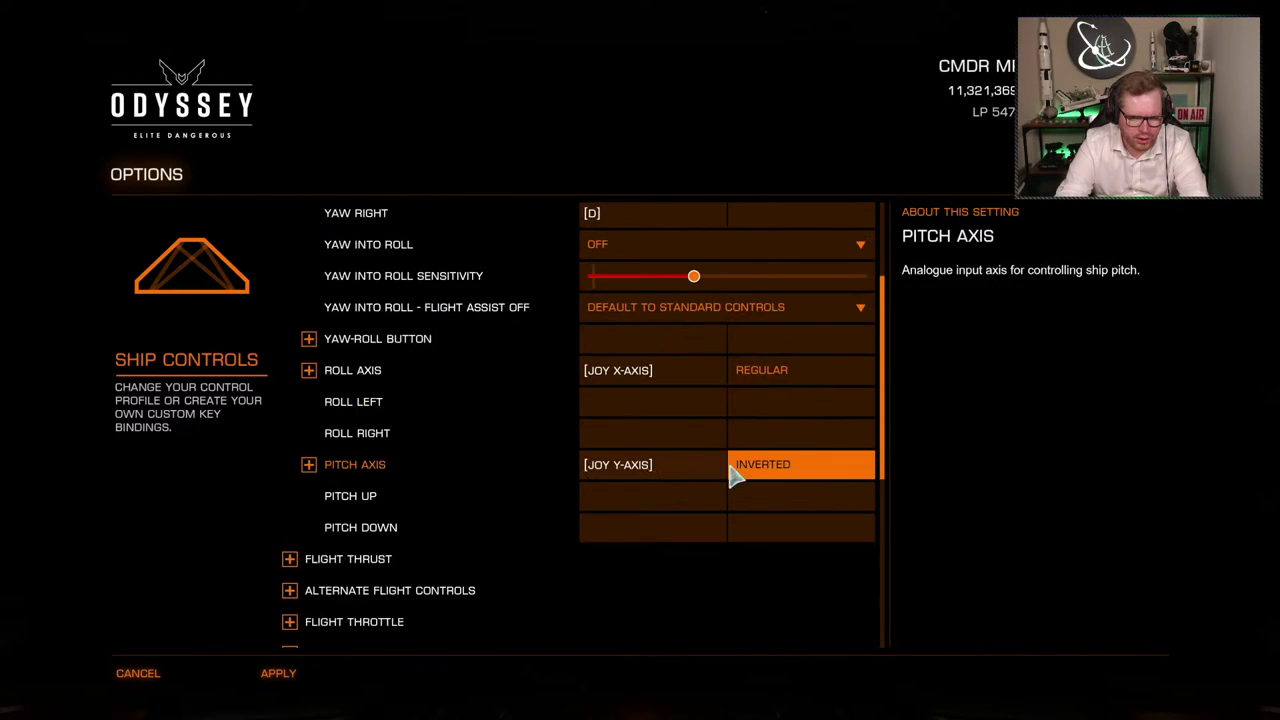
left_click(313, 678)
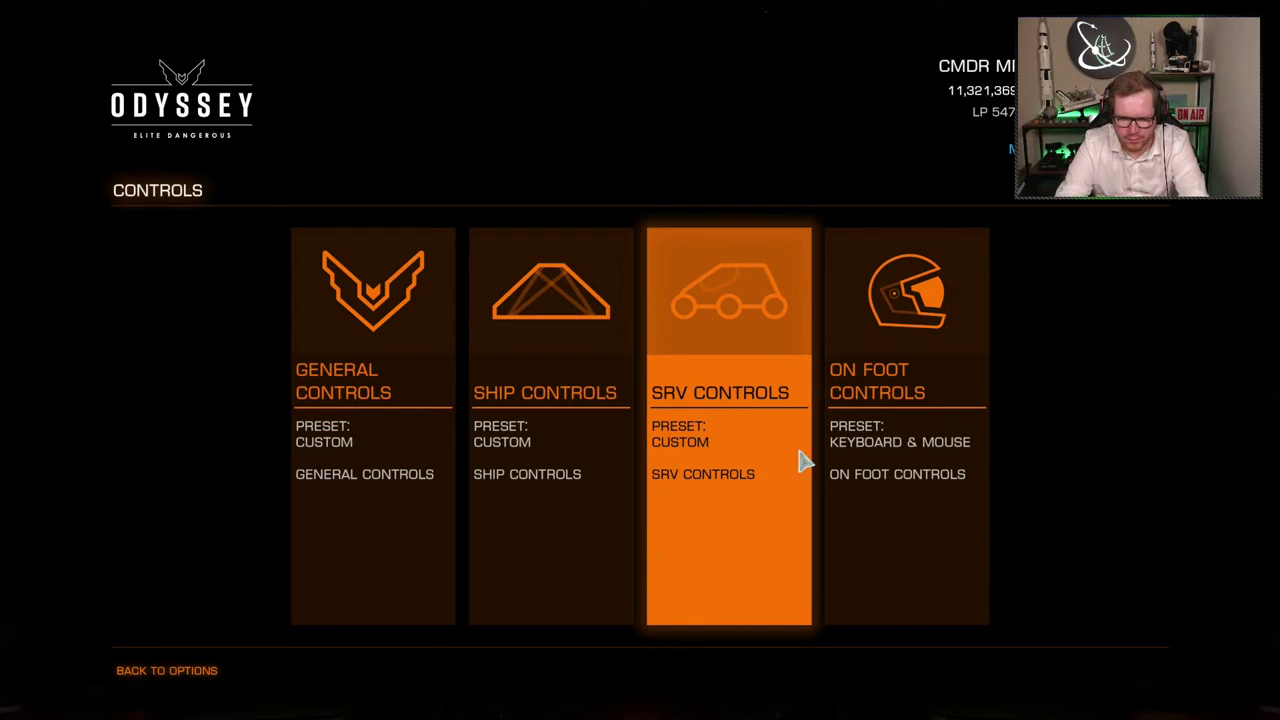
left_click(214, 674)
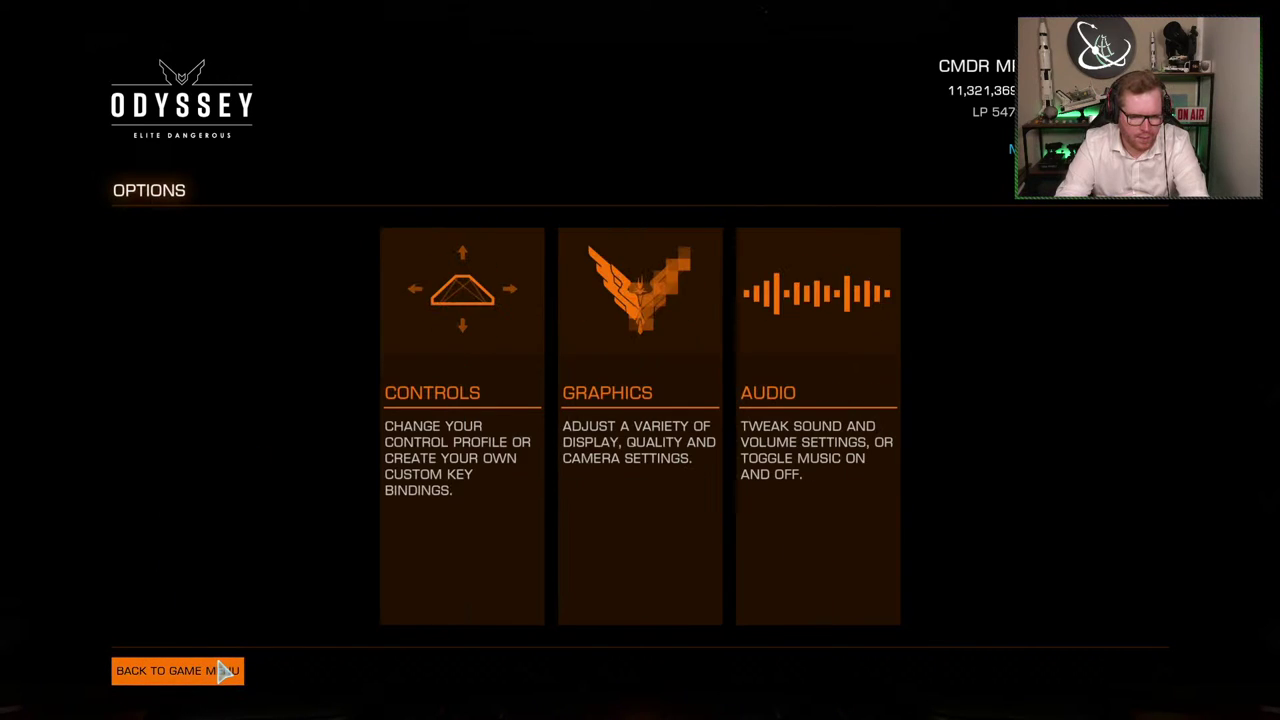
left_click(226, 672)
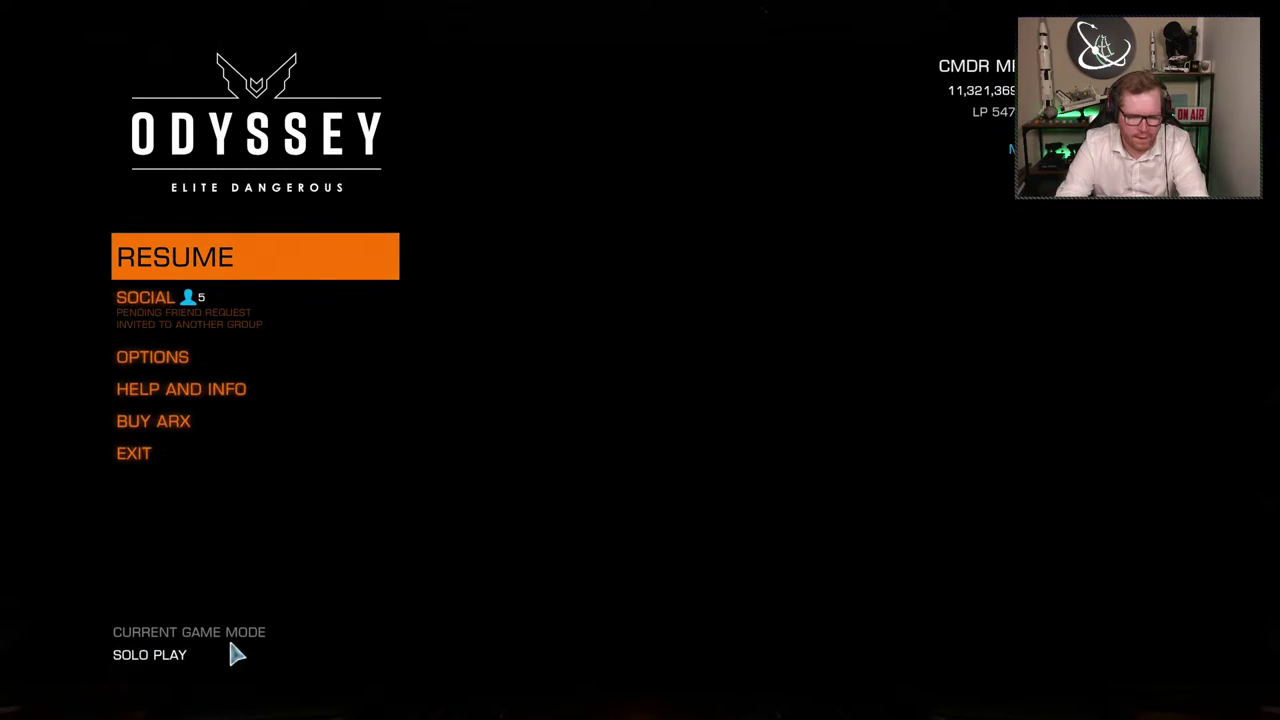
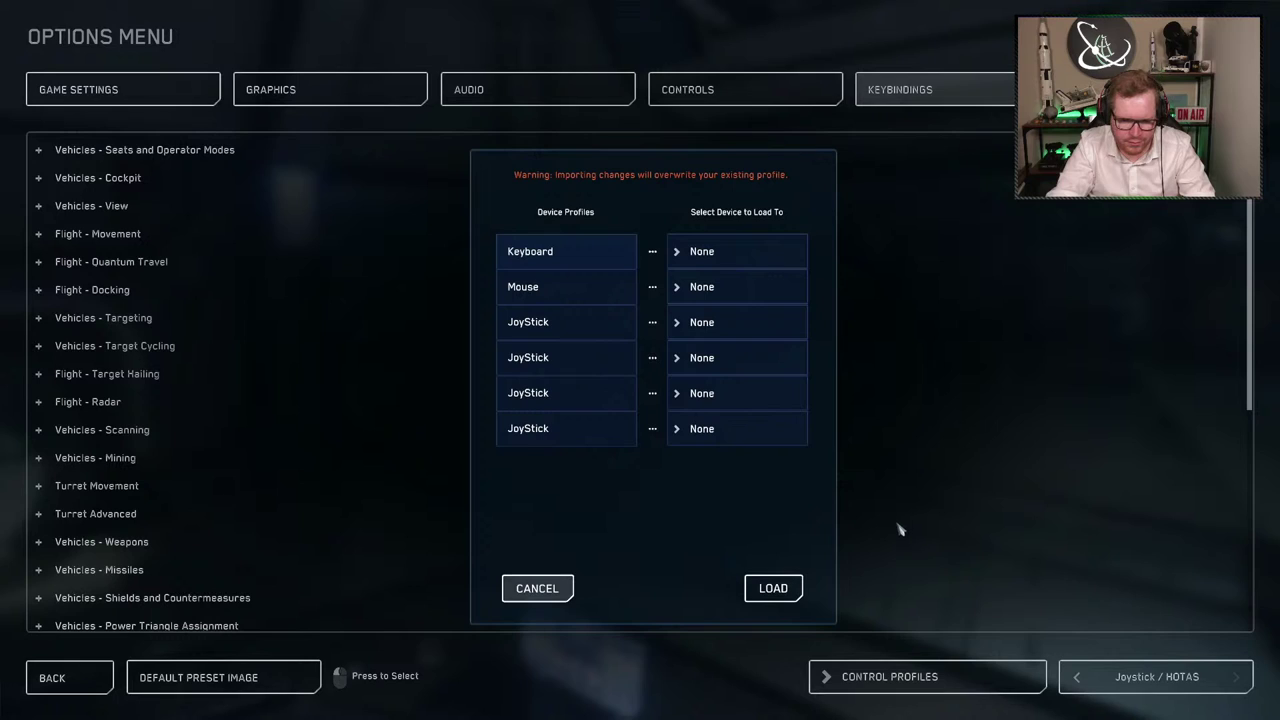
In Star Citizen's control profile import, load the Mouse profile to 1: Mouse and the Keyboard profile to 1: Keyboard
left_click(705, 288)
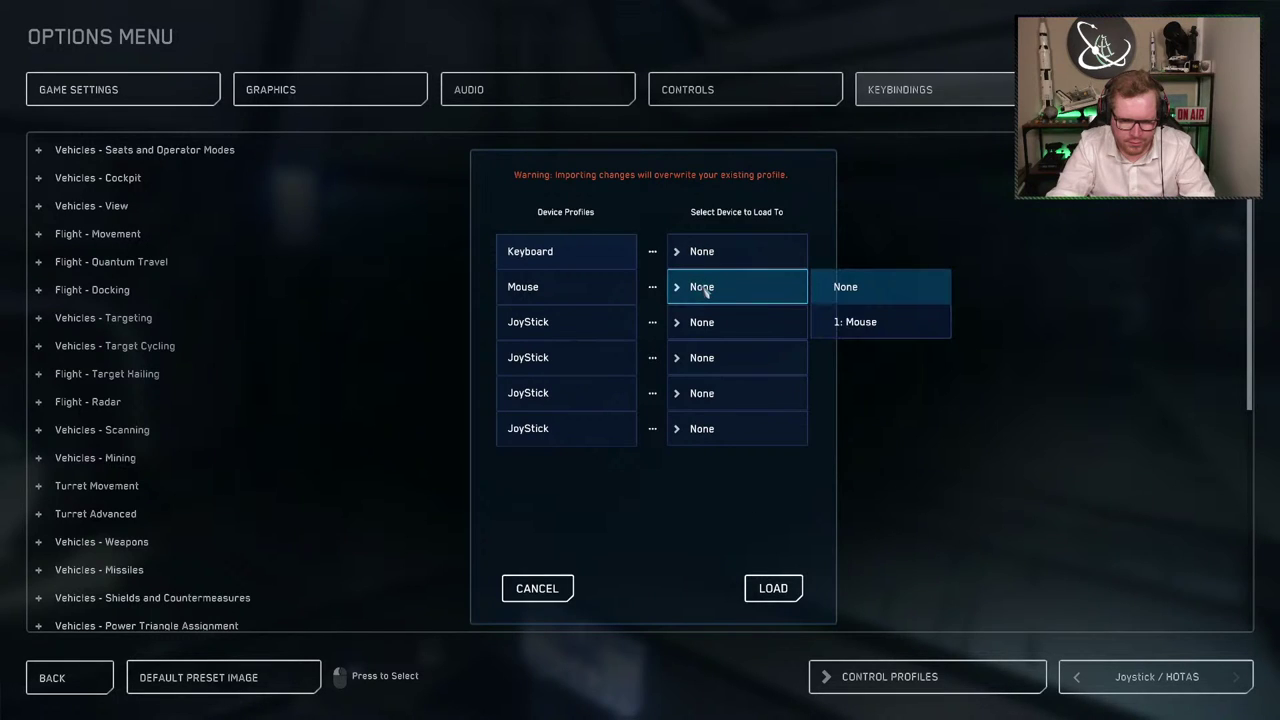
left_click(705, 288)
left_click(719, 291)
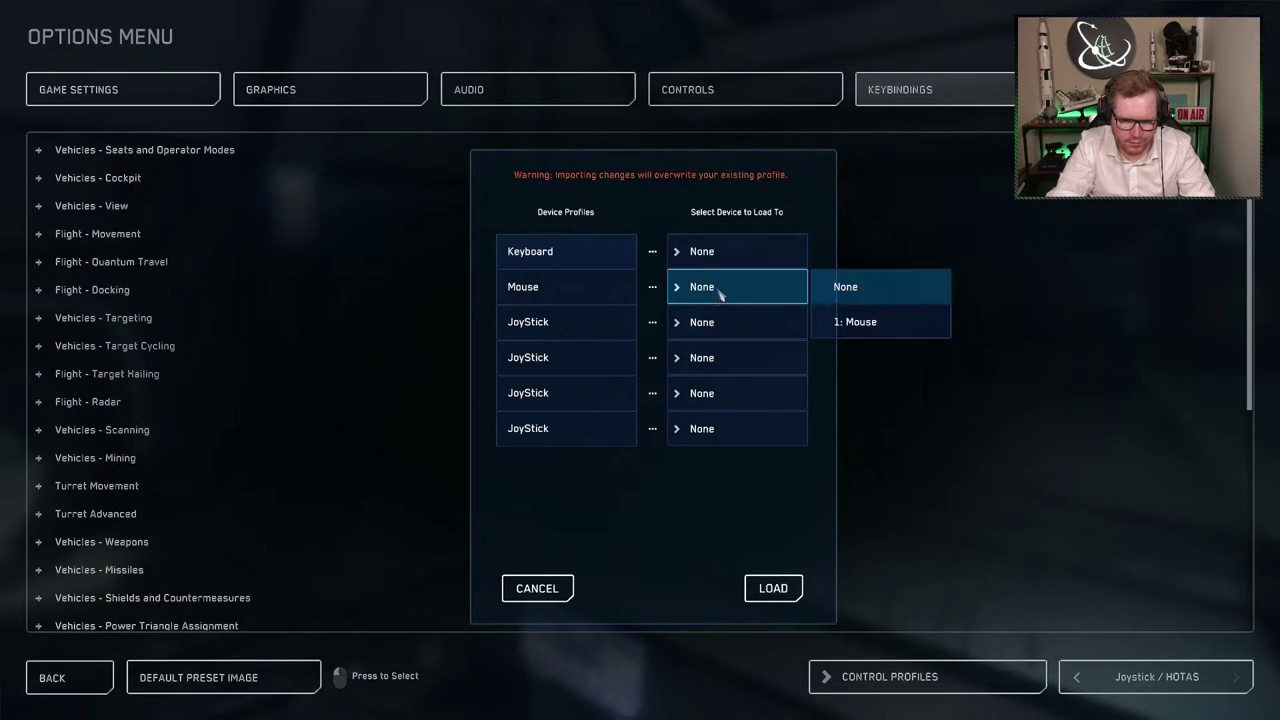
left_click(880, 322)
left_click(760, 256)
left_click(850, 290)
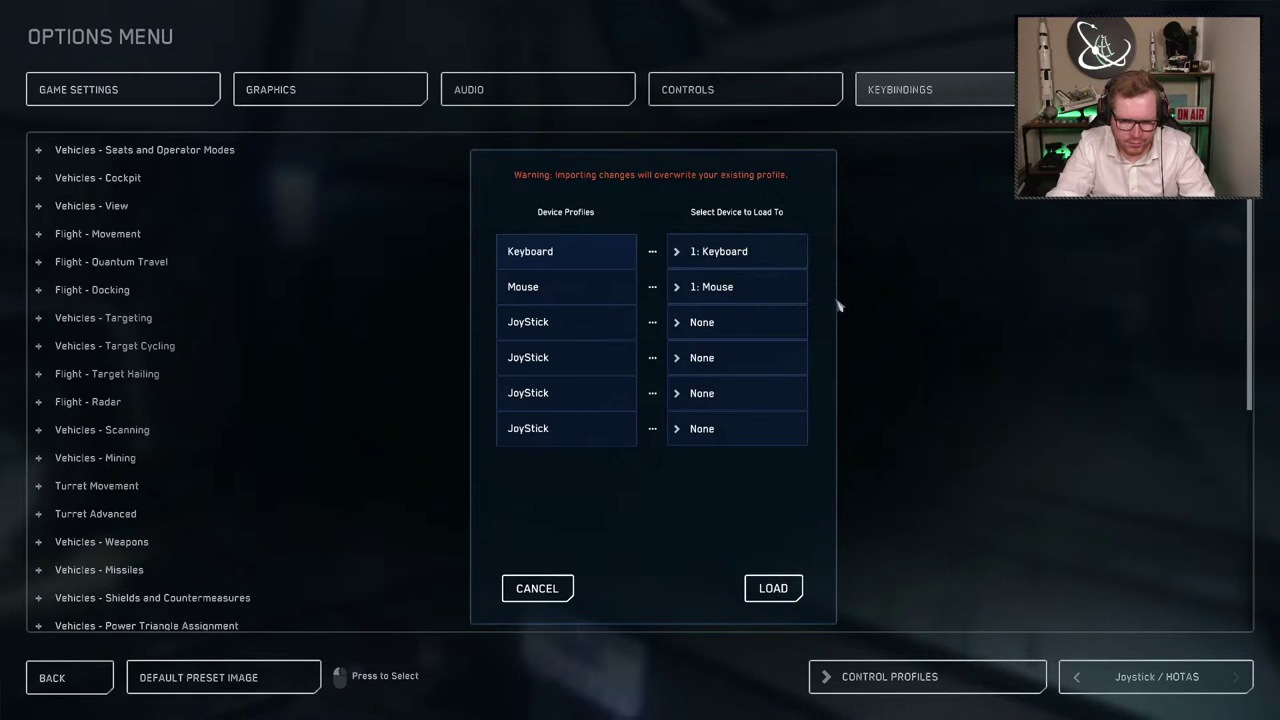
Assign the first joystick profile to device 4, the RIGHT VPC Stick, and the second to device 3, the LEFT VPC MT-50CM3
left_click(765, 329)
scroll(880, 362, "down", 2)
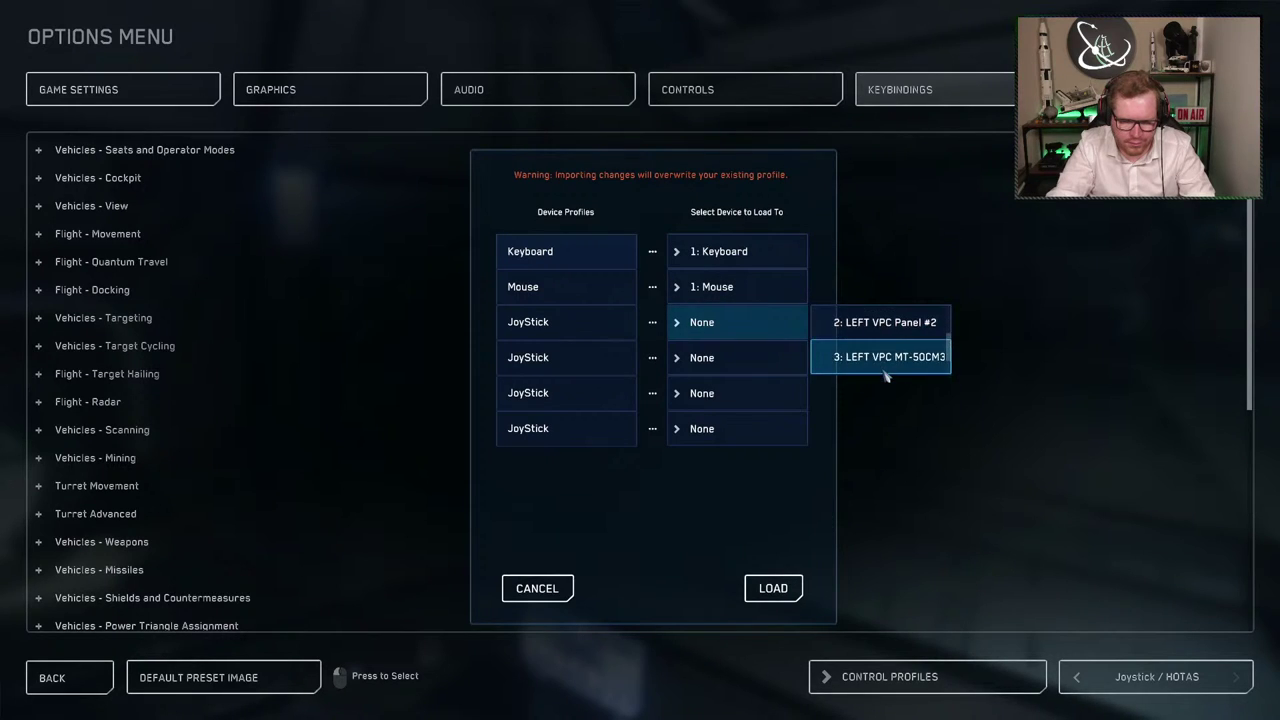
scroll(886, 371, "up", 2)
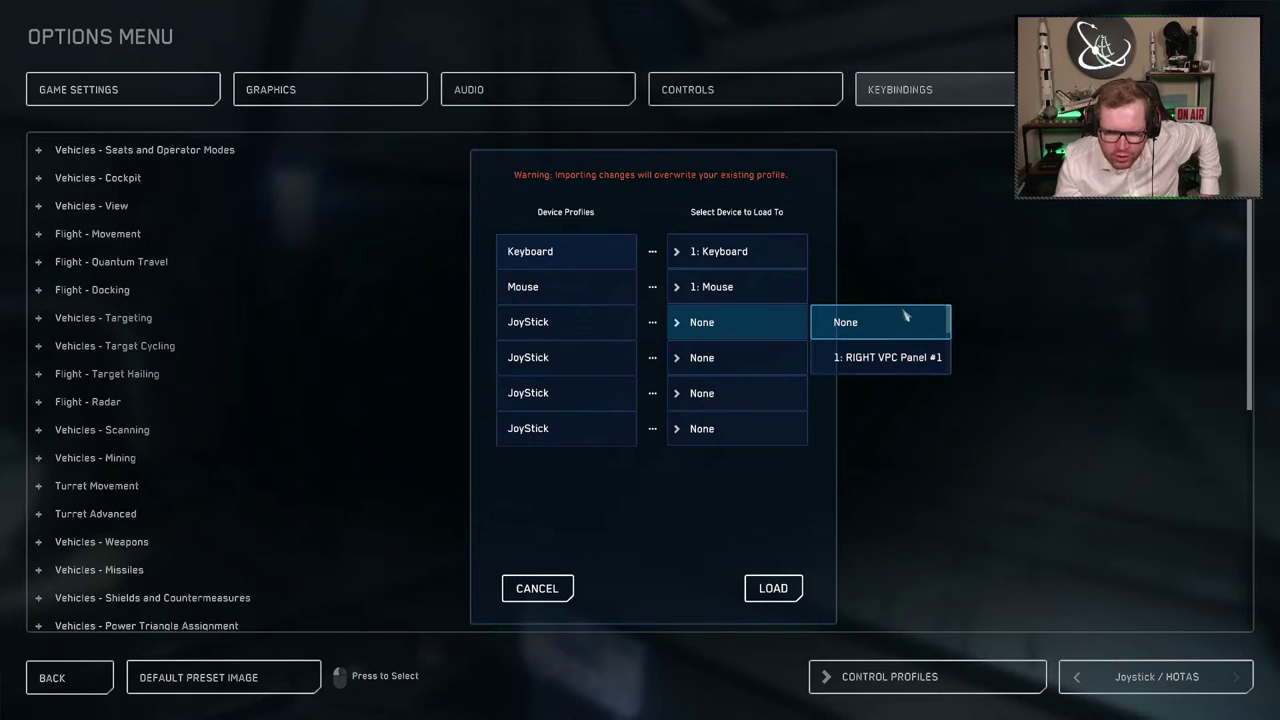
scroll(889, 342, "down", 1)
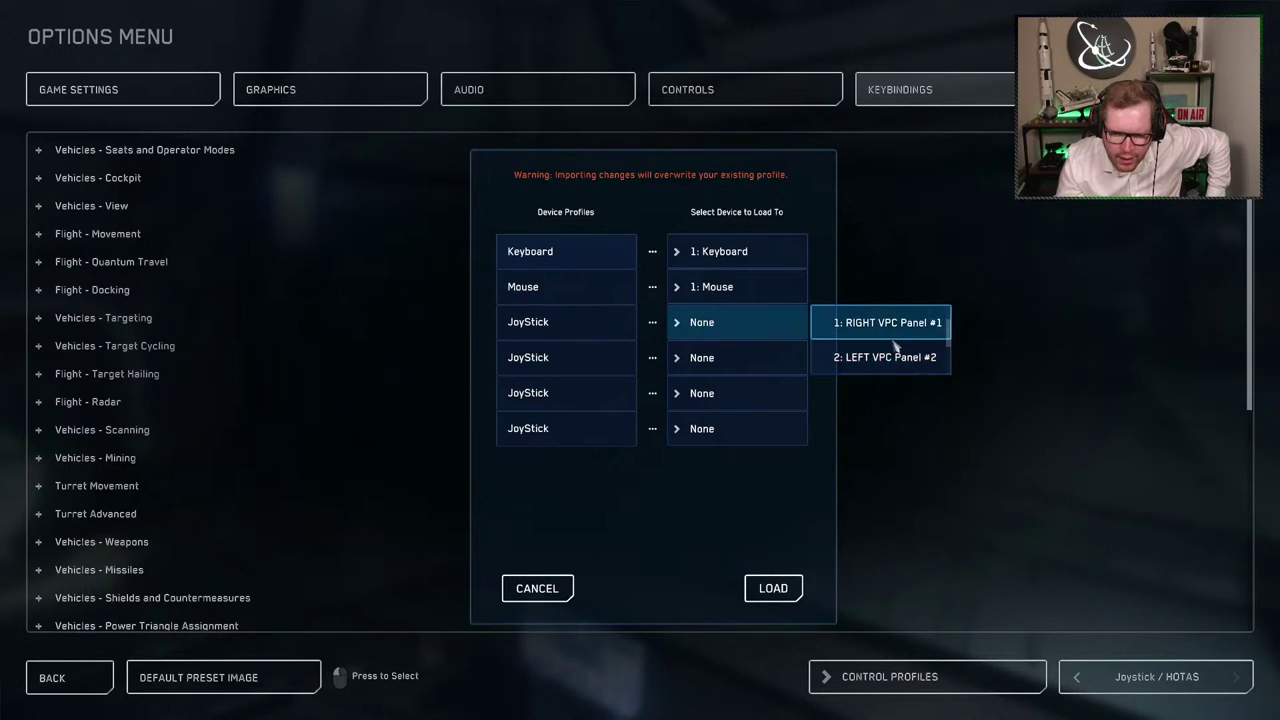
scroll(895, 345, "down", 1)
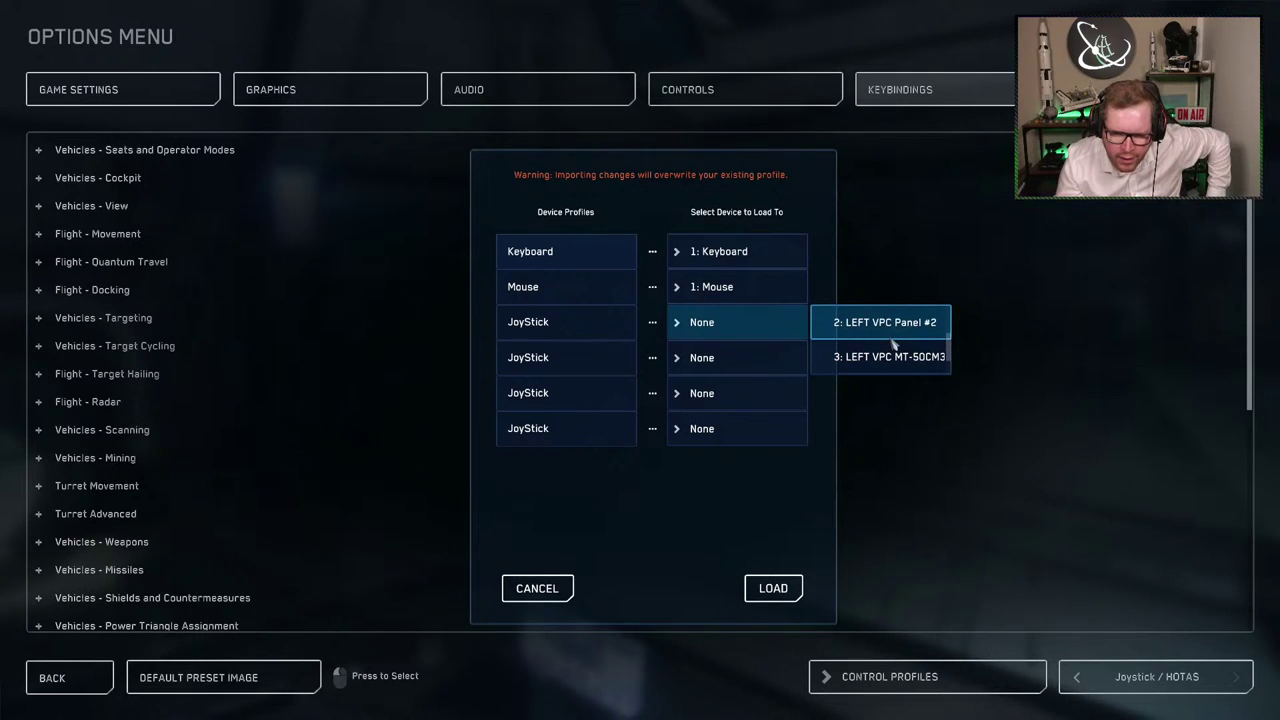
scroll(895, 352, "down", 1)
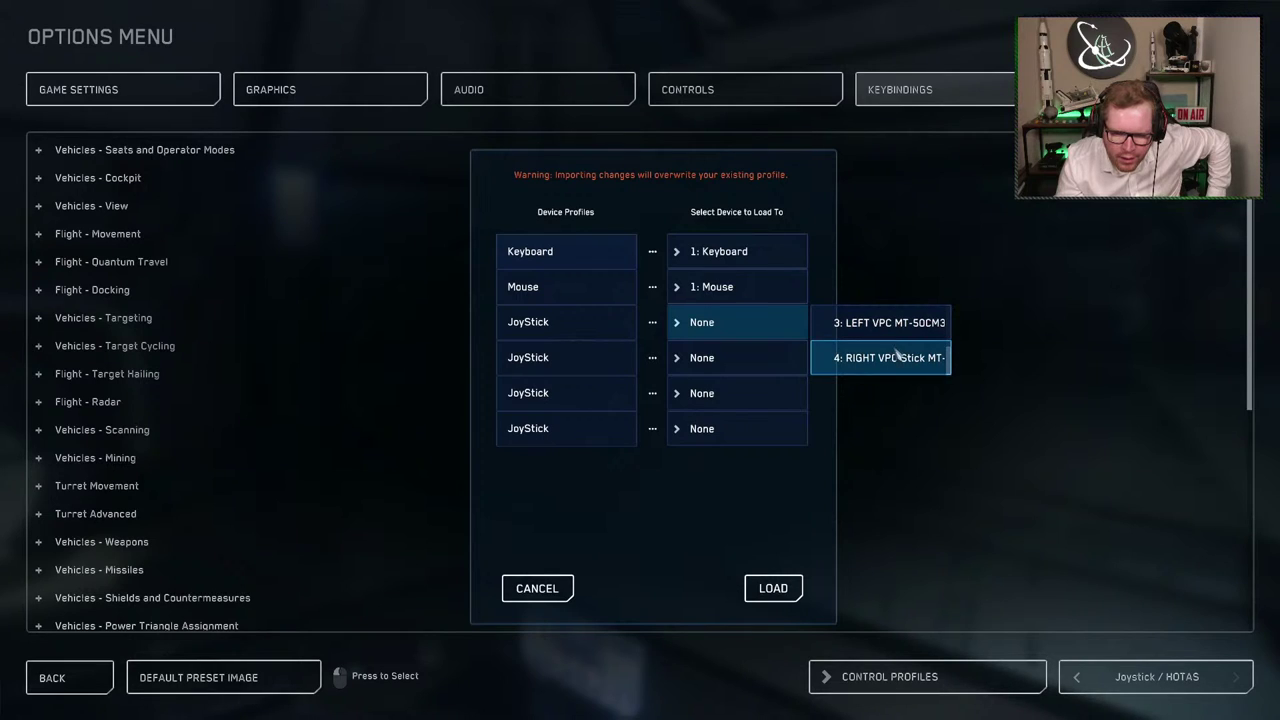
left_click(885, 366)
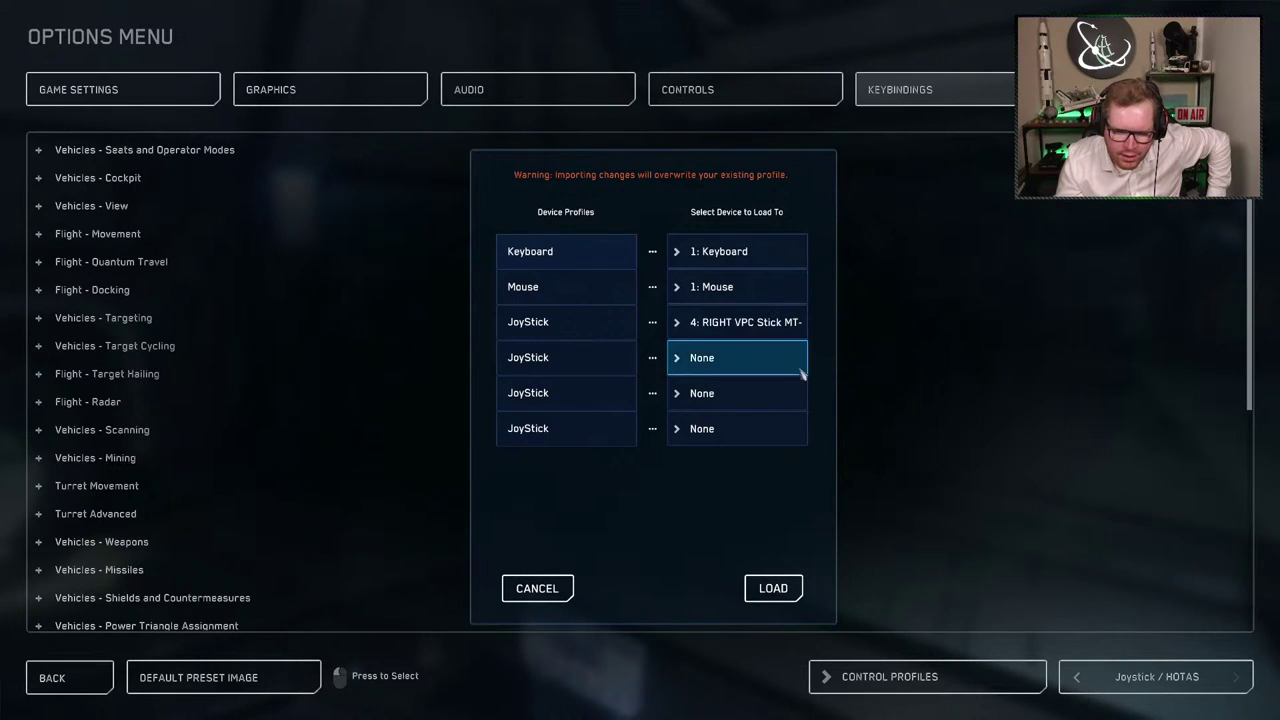
left_click(718, 370)
scroll(830, 389, "down", 2)
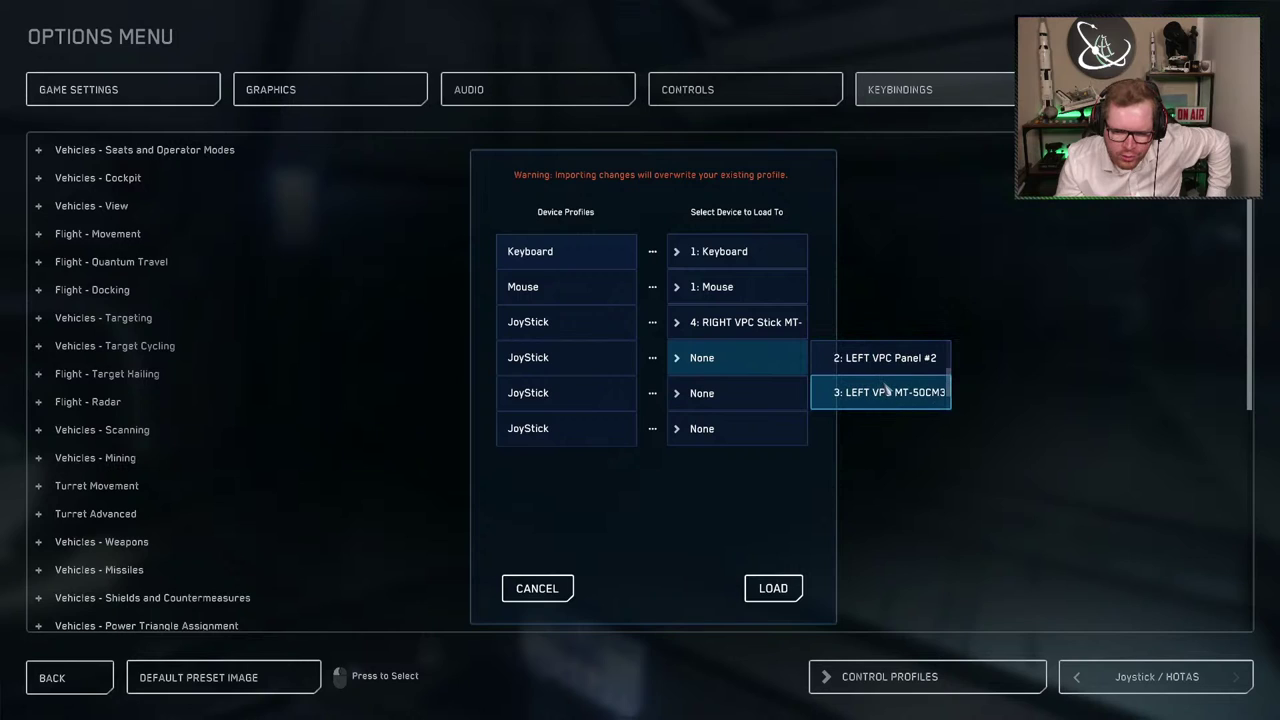
left_click(858, 400)
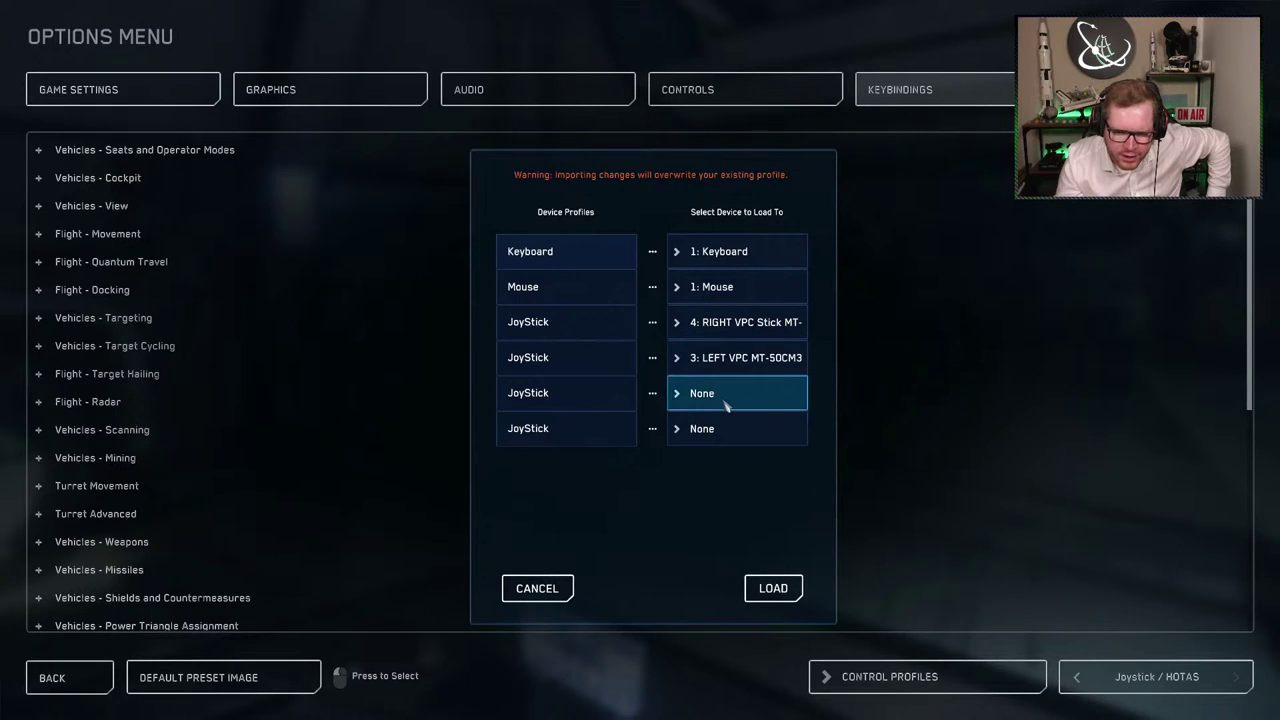
Assign the third joystick profile to 1: RIGHT VPC Panel #1 and the fourth to 2: LEFT VPC Panel #2, and load the profiles
left_click(727, 403)
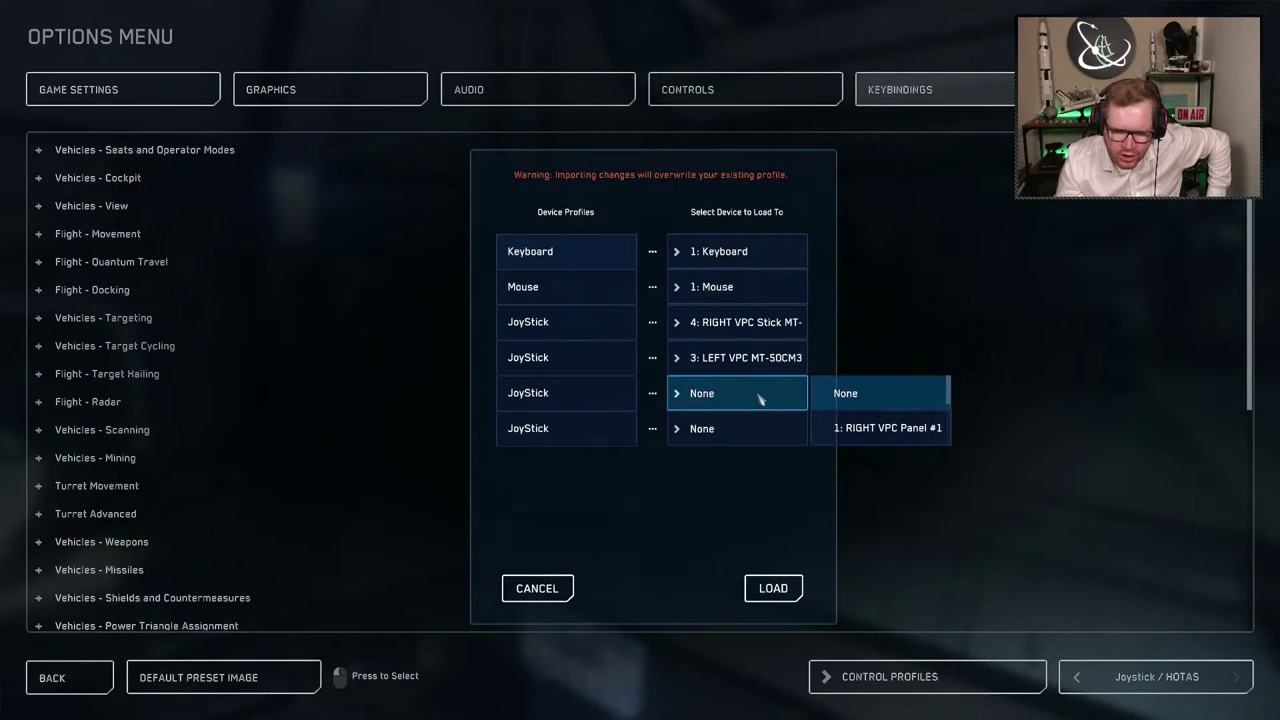
left_click(883, 432)
left_click(748, 434)
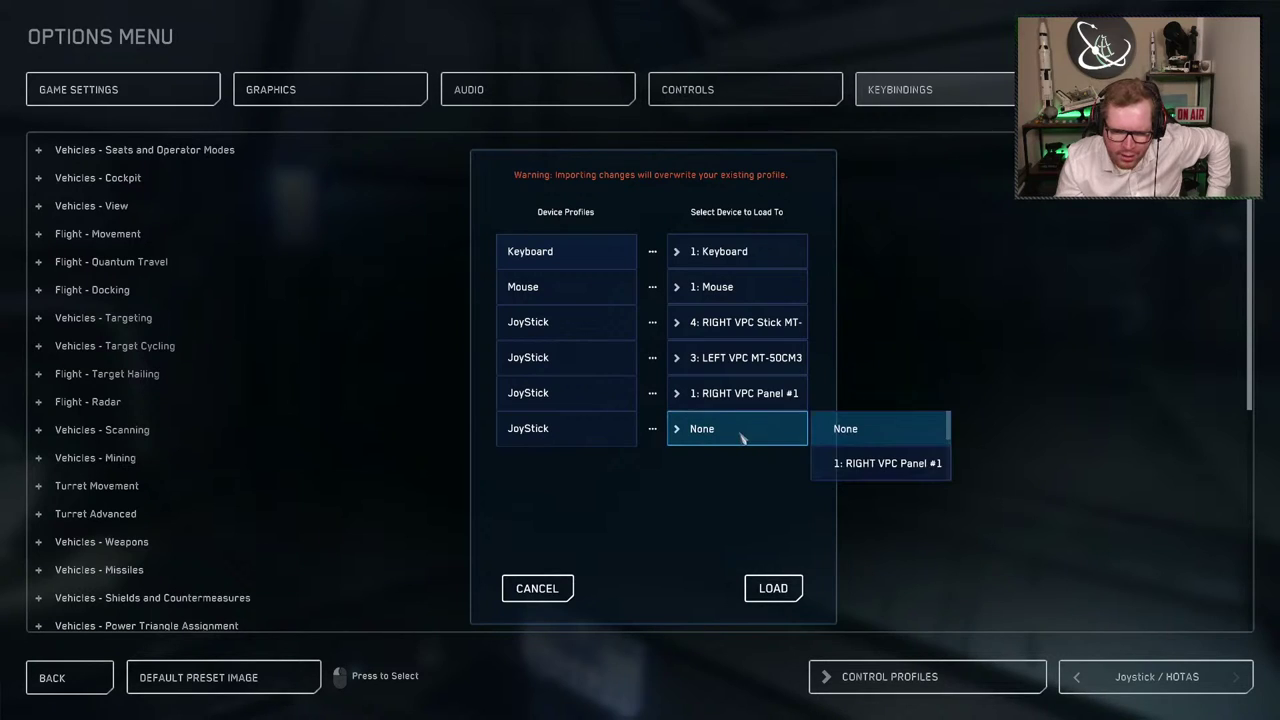
scroll(890, 446, "down", 1)
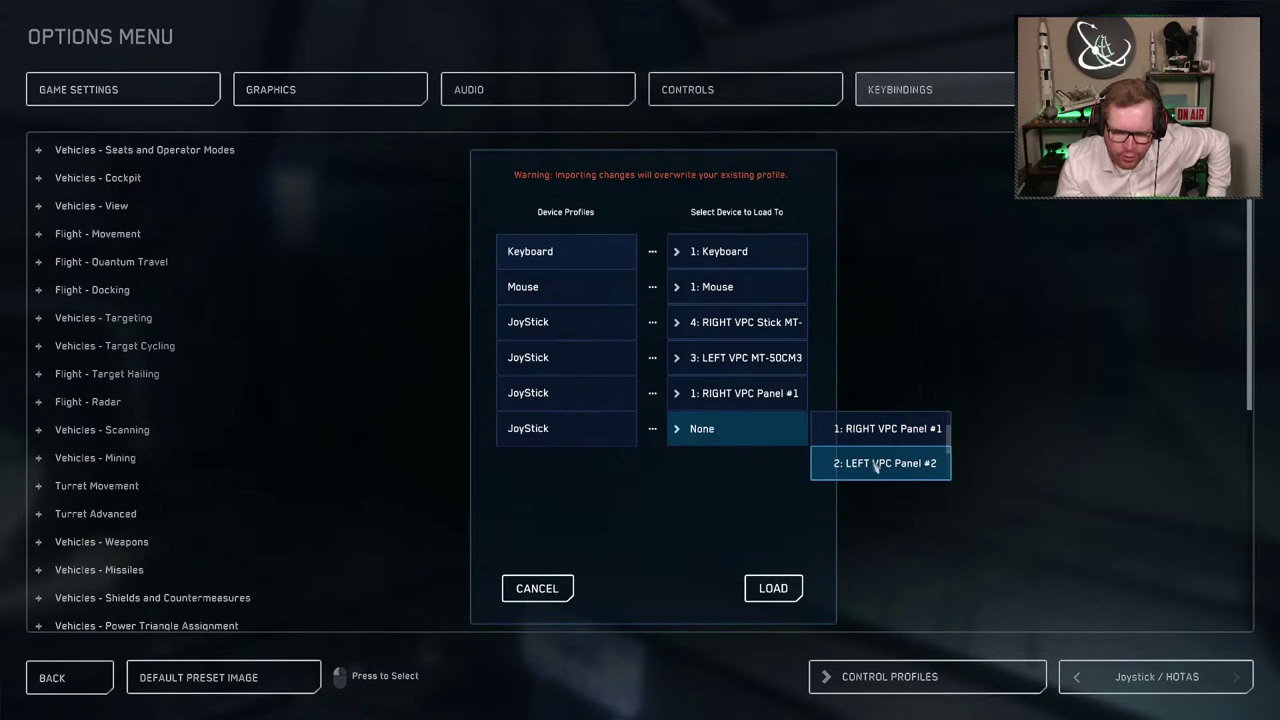
left_click(877, 464)
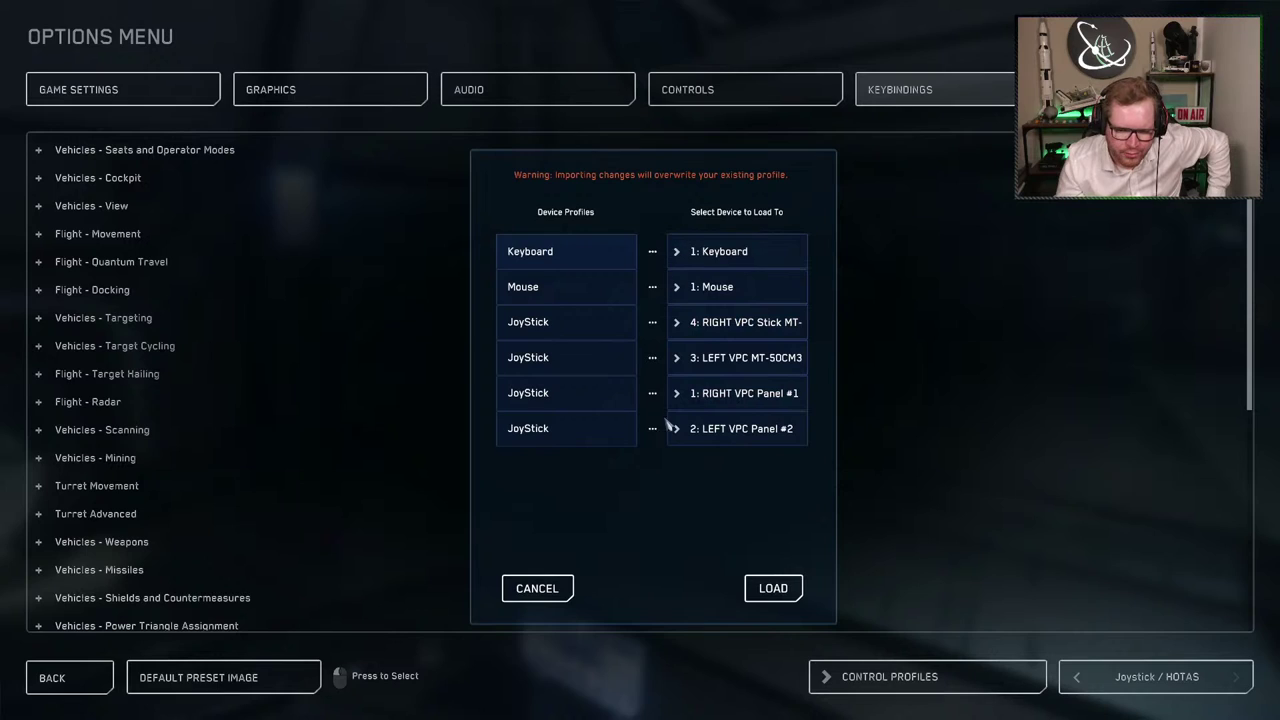
left_click(771, 590)
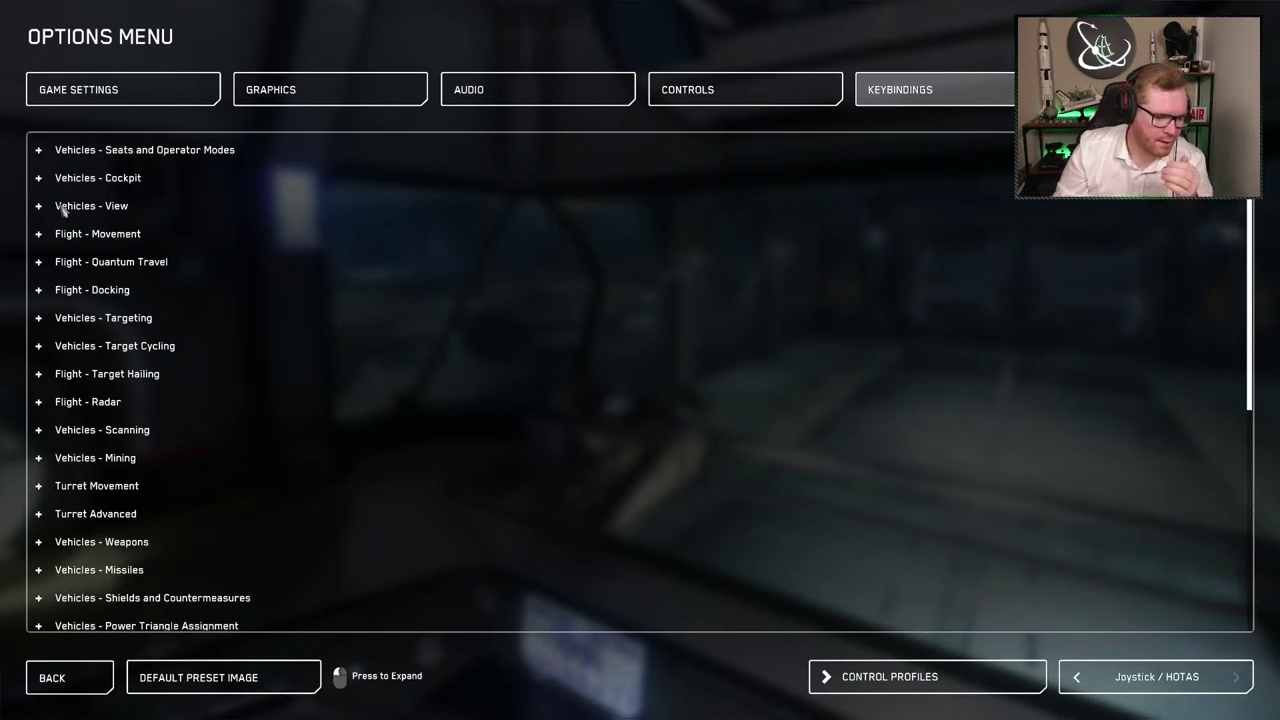
Under Vehicles - Seats and Operator Modes in the Joystick / HOTAS keybindings, bind Eject to Button 26 on input 2
scroll(194, 263, "down", 4)
scroll(194, 263, "down", 4)
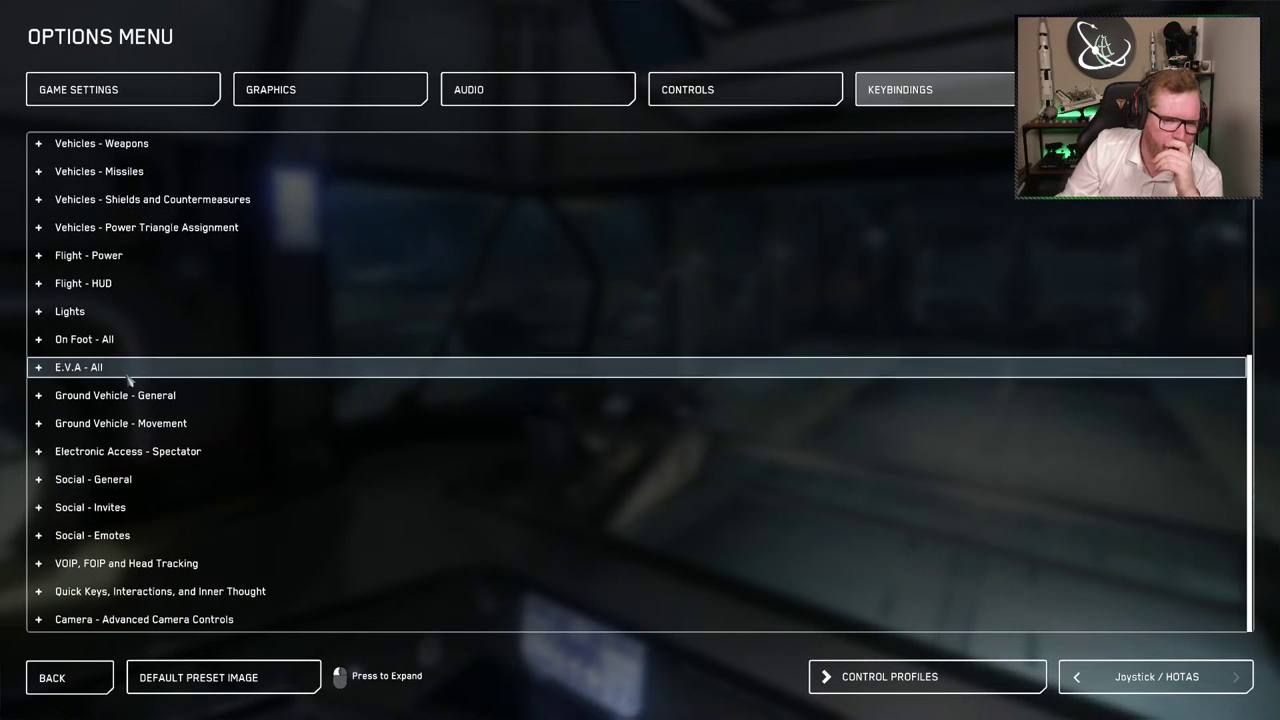
scroll(130, 375, "up", 8)
scroll(153, 362, "down", 8)
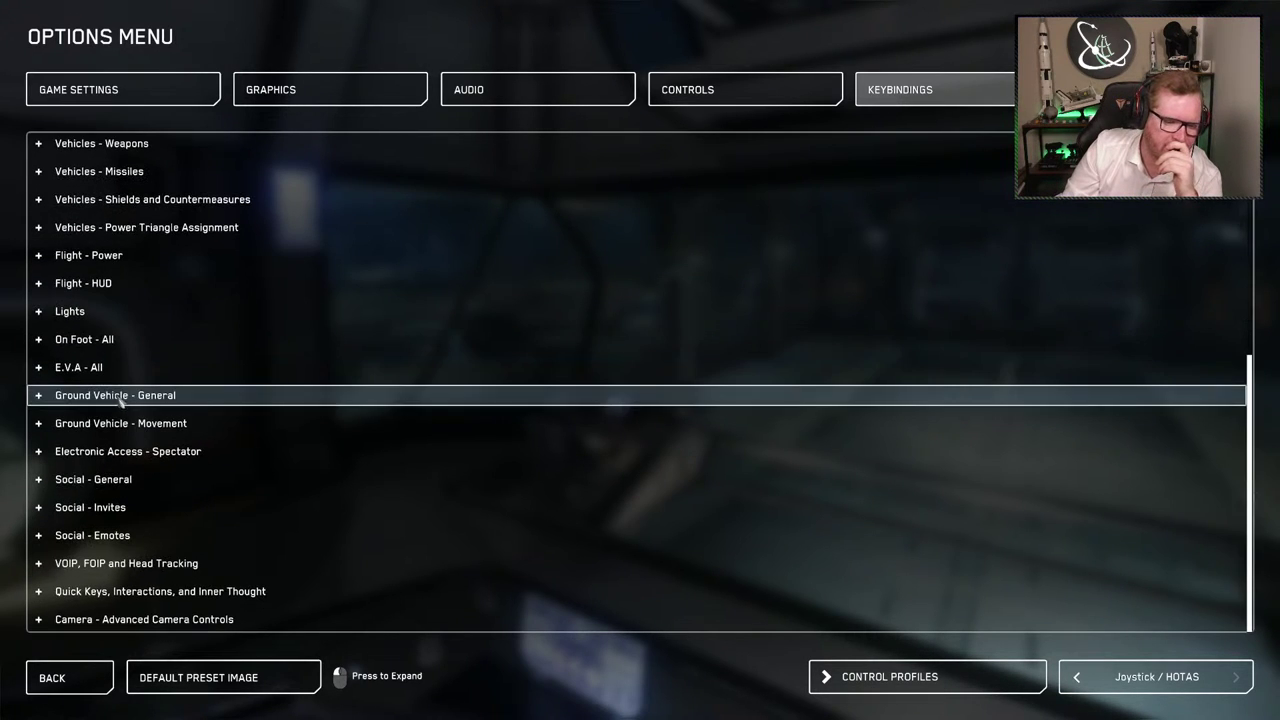
scroll(120, 390, "up", 3)
scroll(120, 390, "up", 4)
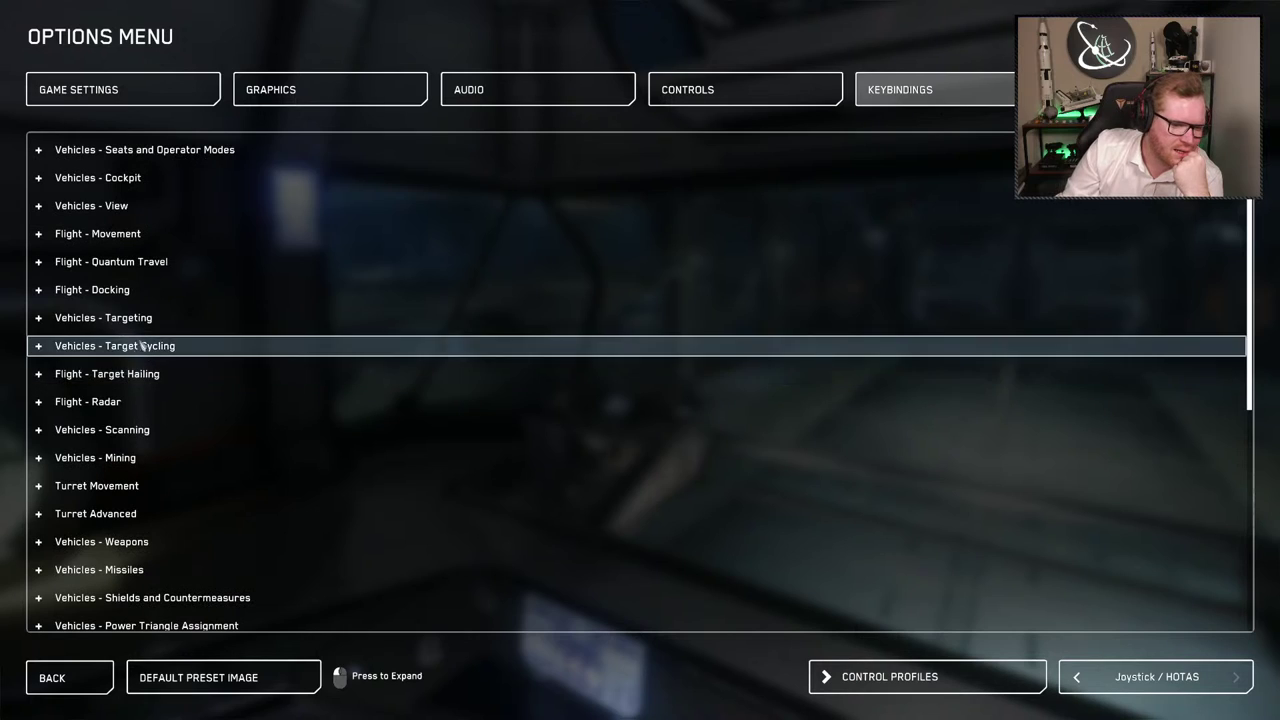
left_click(42, 150)
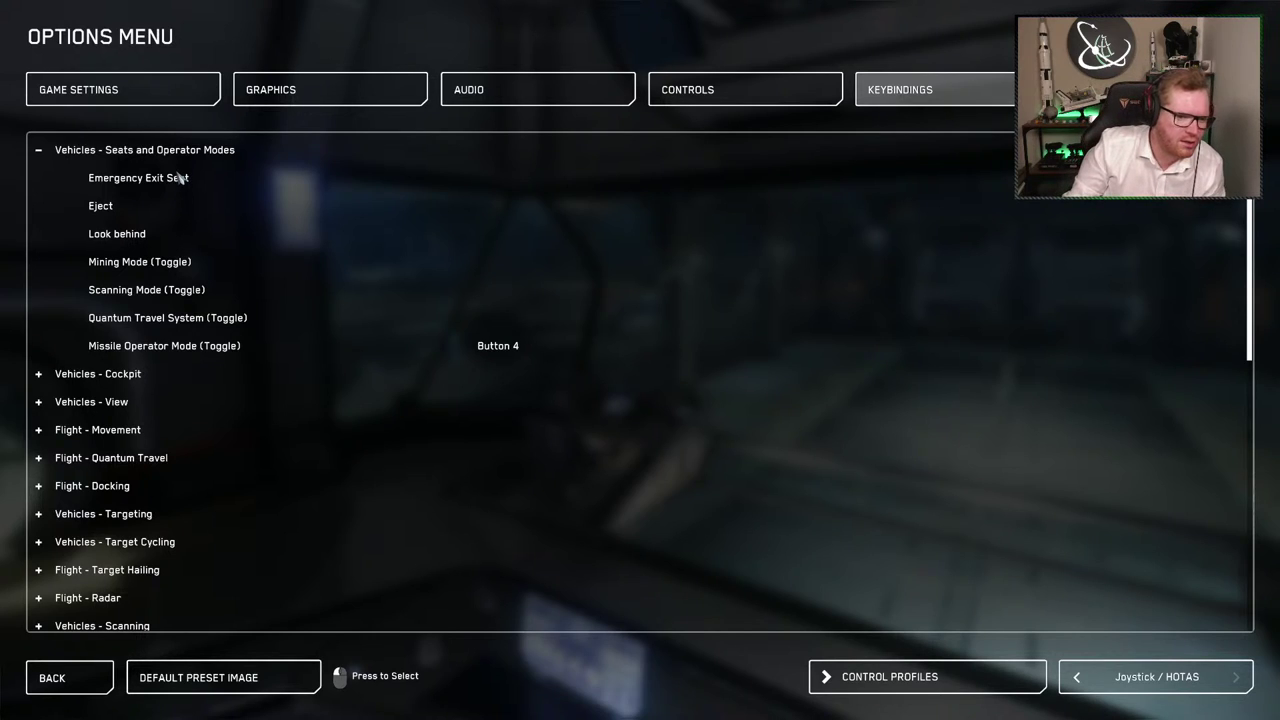
left_click(181, 180)
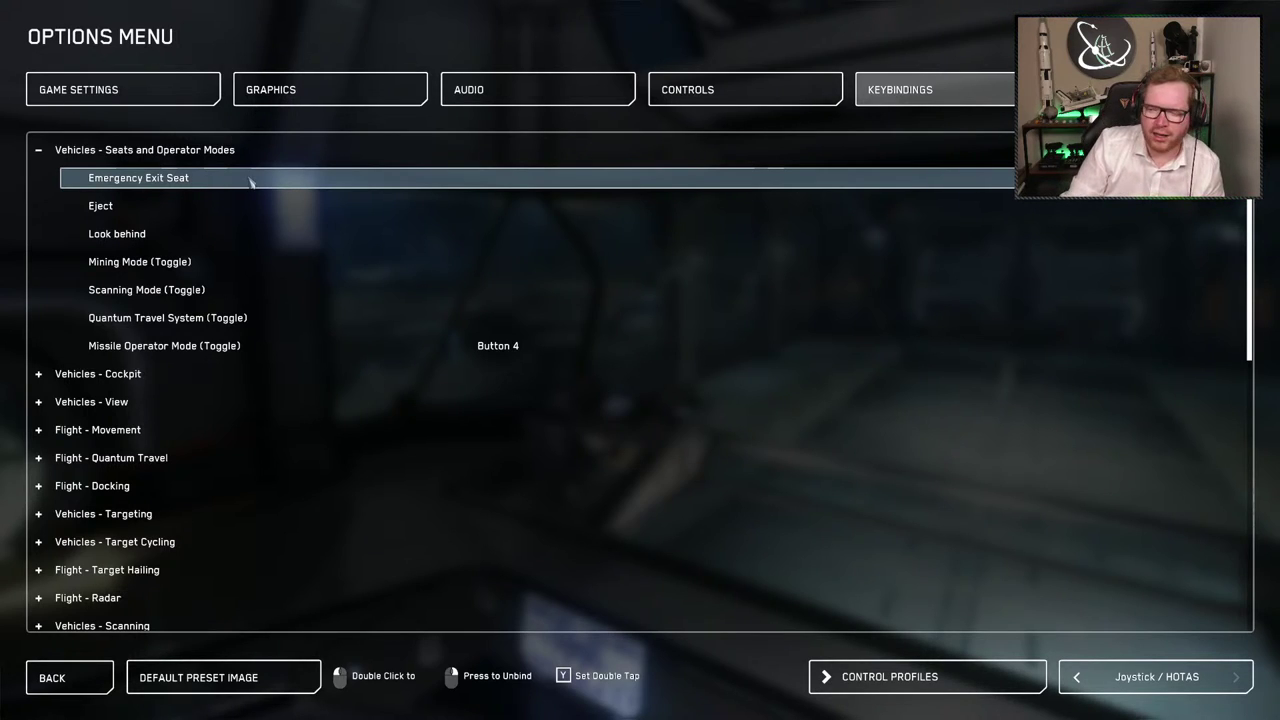
double_click(404, 213)
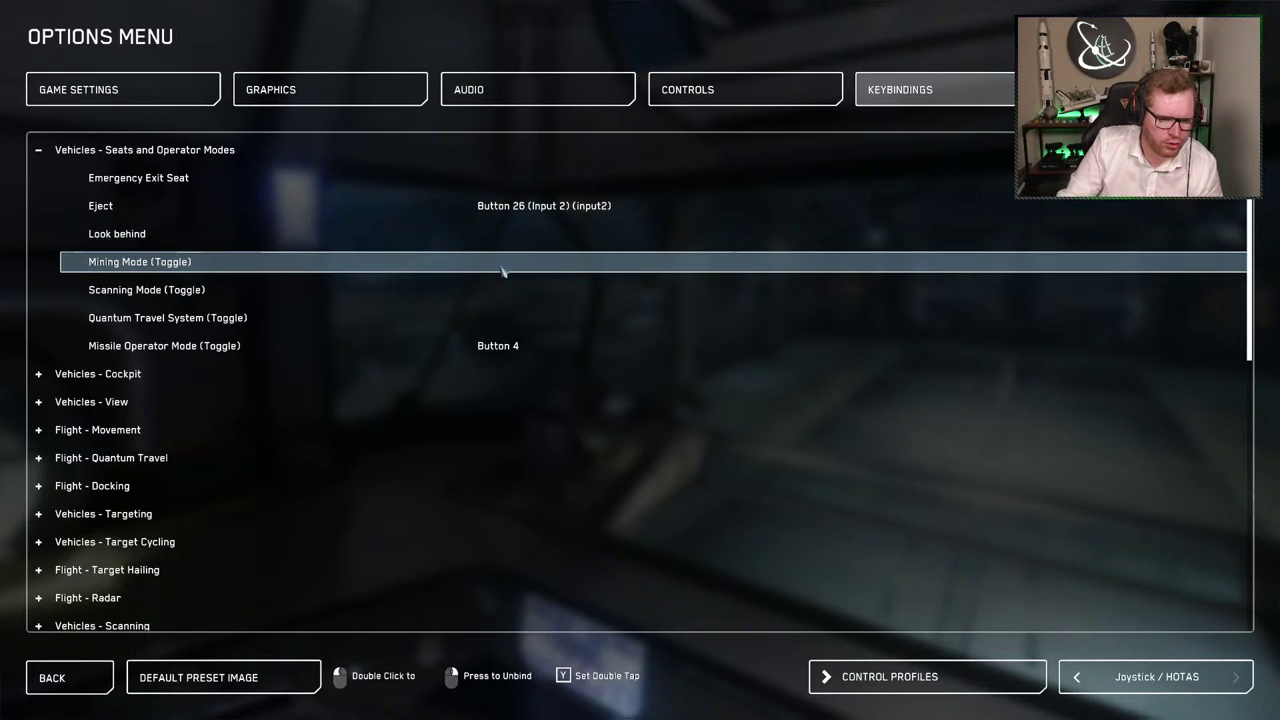
Bind the Mining Mode toggle to Button 34 and Scanning Mode to Button 31 on input 2, and Quantum Travel System to Button 7 on input 3
double_click(502, 268)
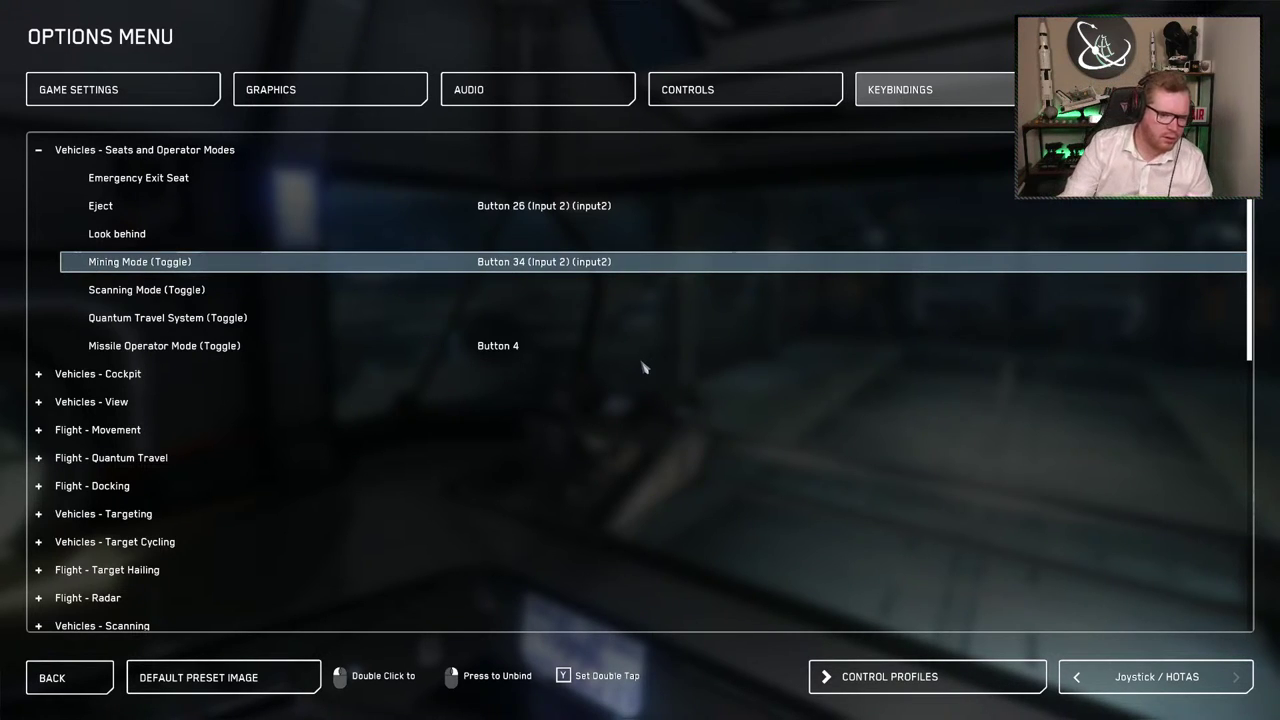
double_click(540, 290)
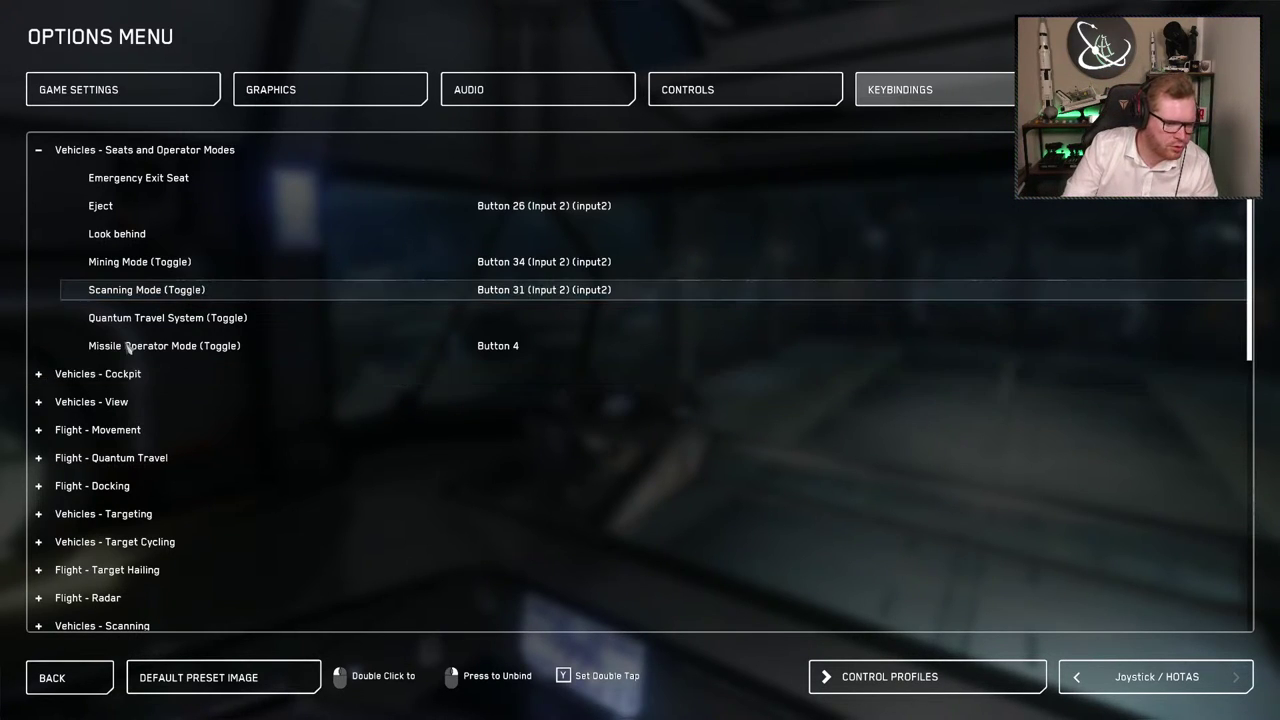
left_click(502, 325)
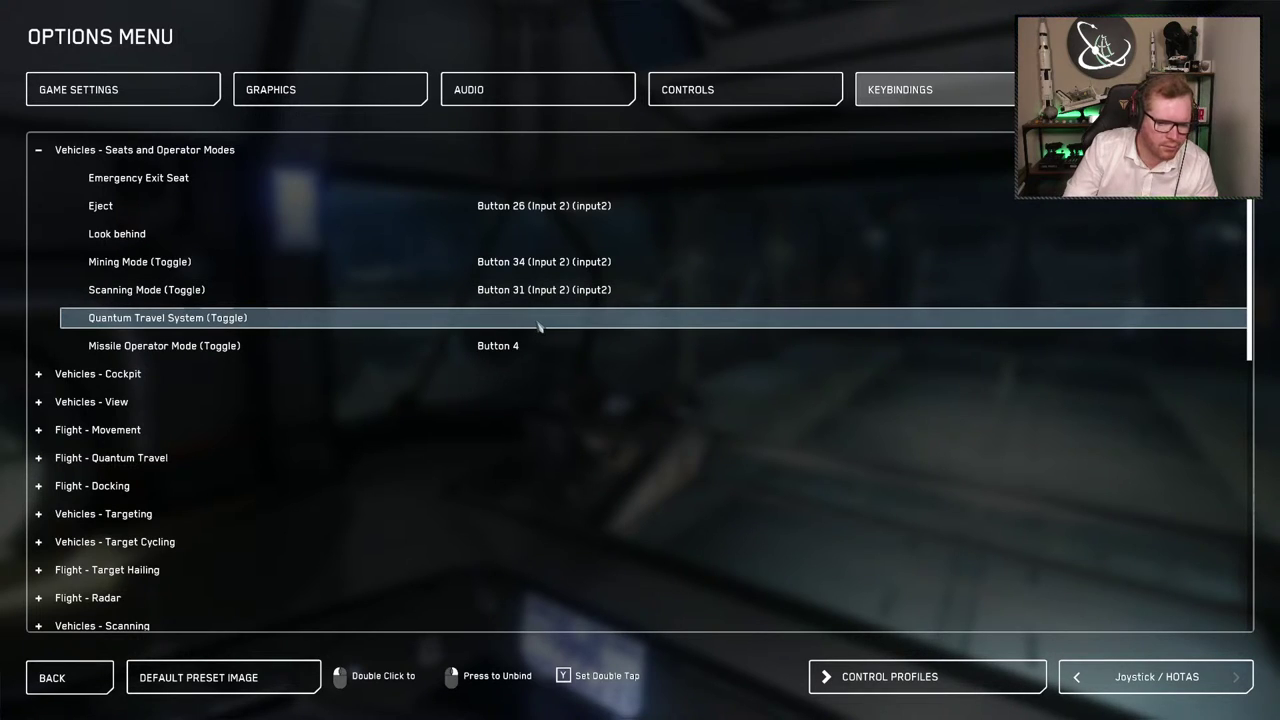
double_click(530, 322)
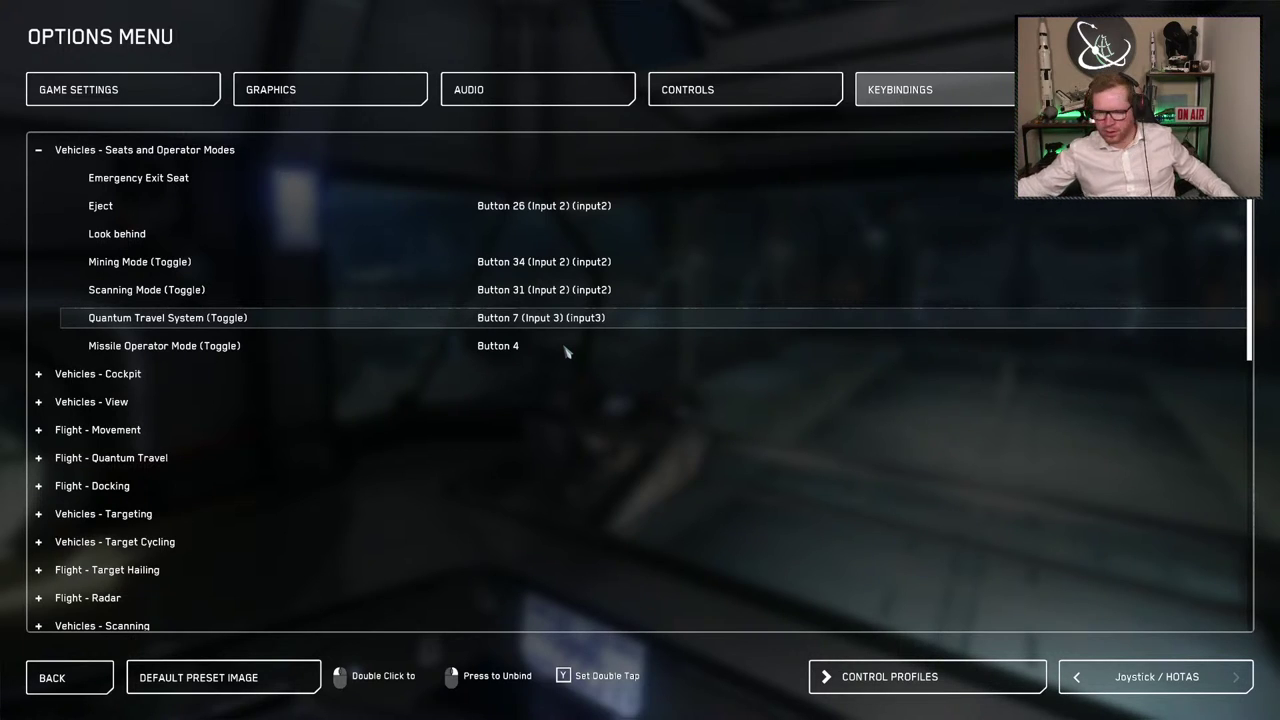
Bind the Missile Operator Mode toggle to Button 14 and collapse the Vehicles - Seats and Operator Modes group
left_click(566, 351)
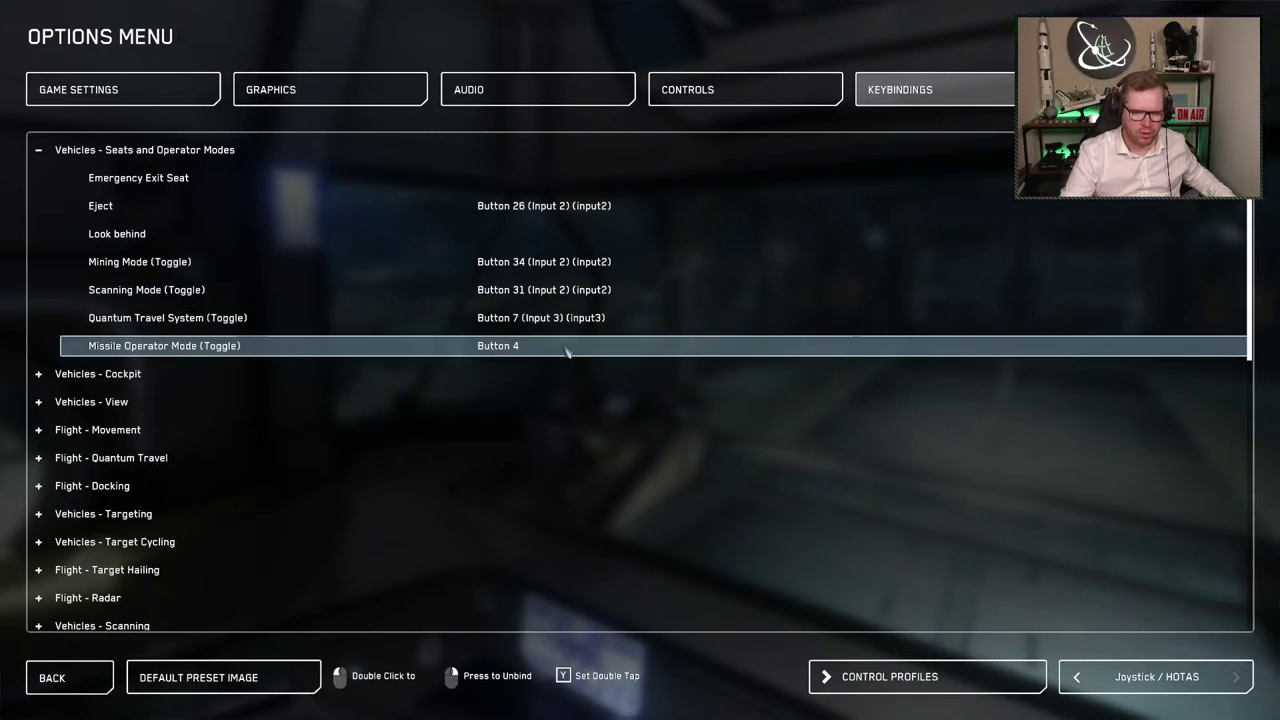
left_click(566, 351)
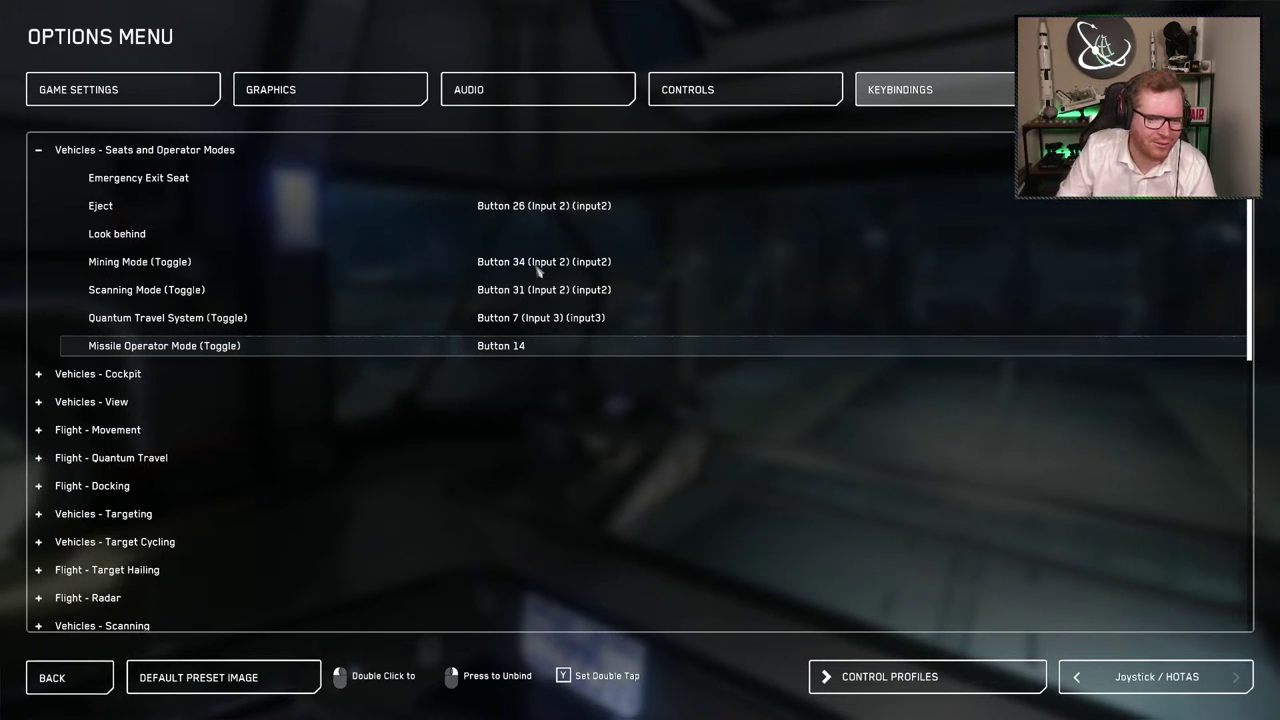
left_click(42, 152)
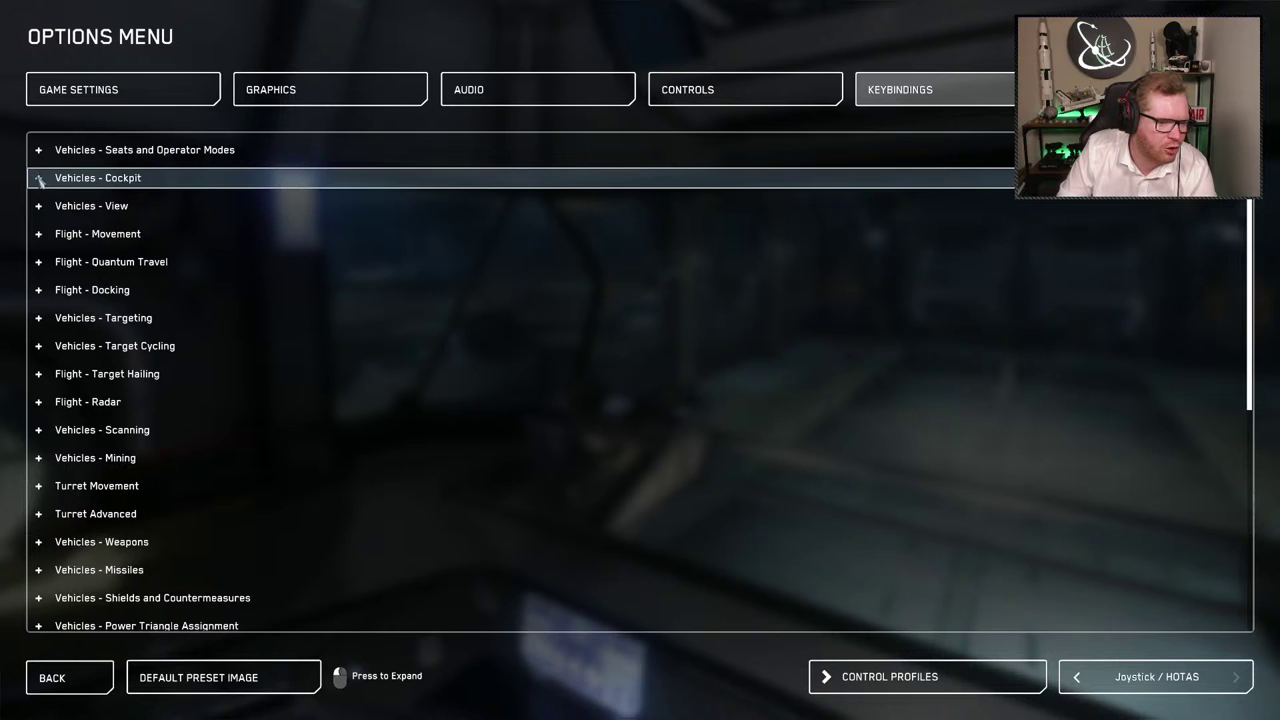
Under Vehicles - Cockpit, bind Self Destruct to Button 26 on input 2, accepting the shared use with Eject
left_click(39, 179)
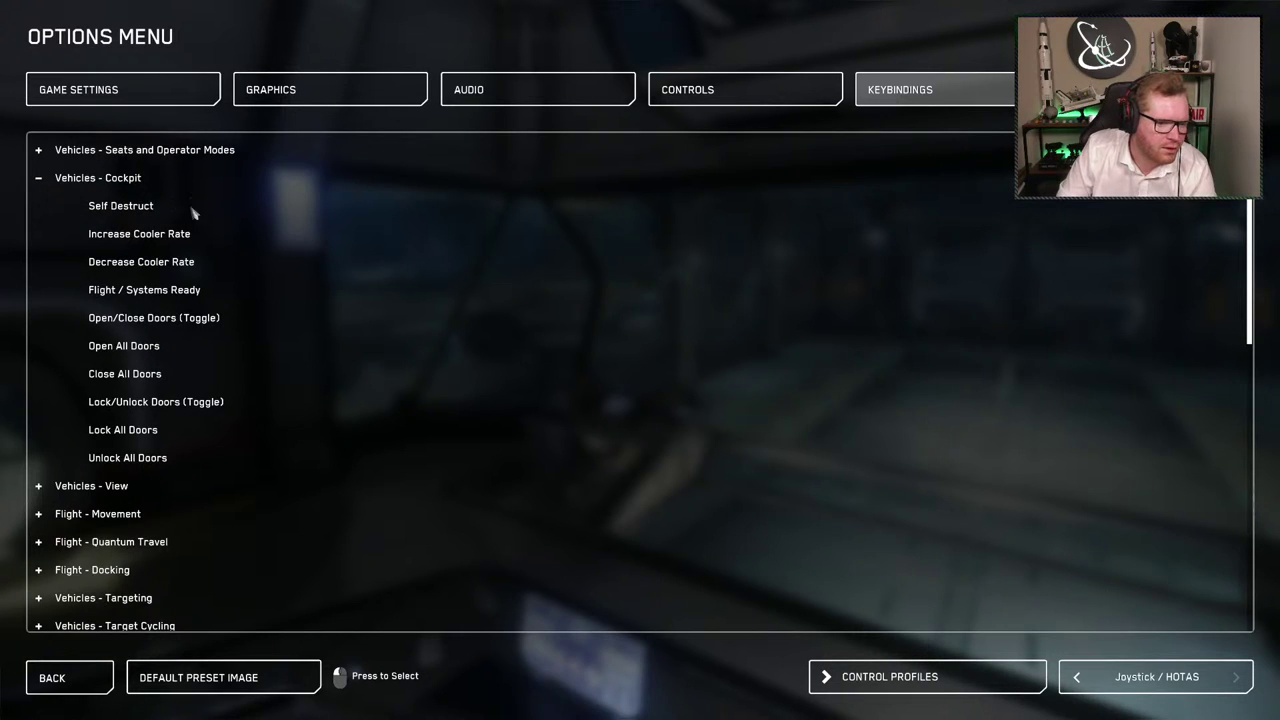
left_click(303, 208)
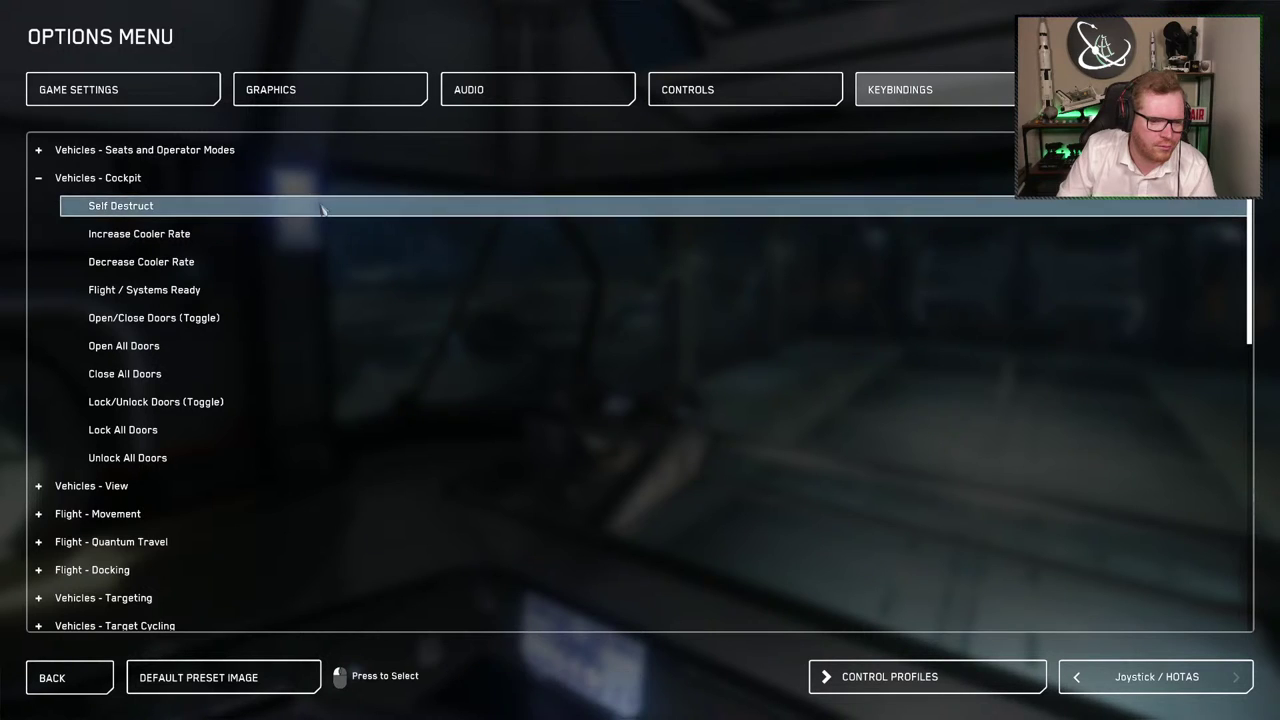
double_click(321, 208)
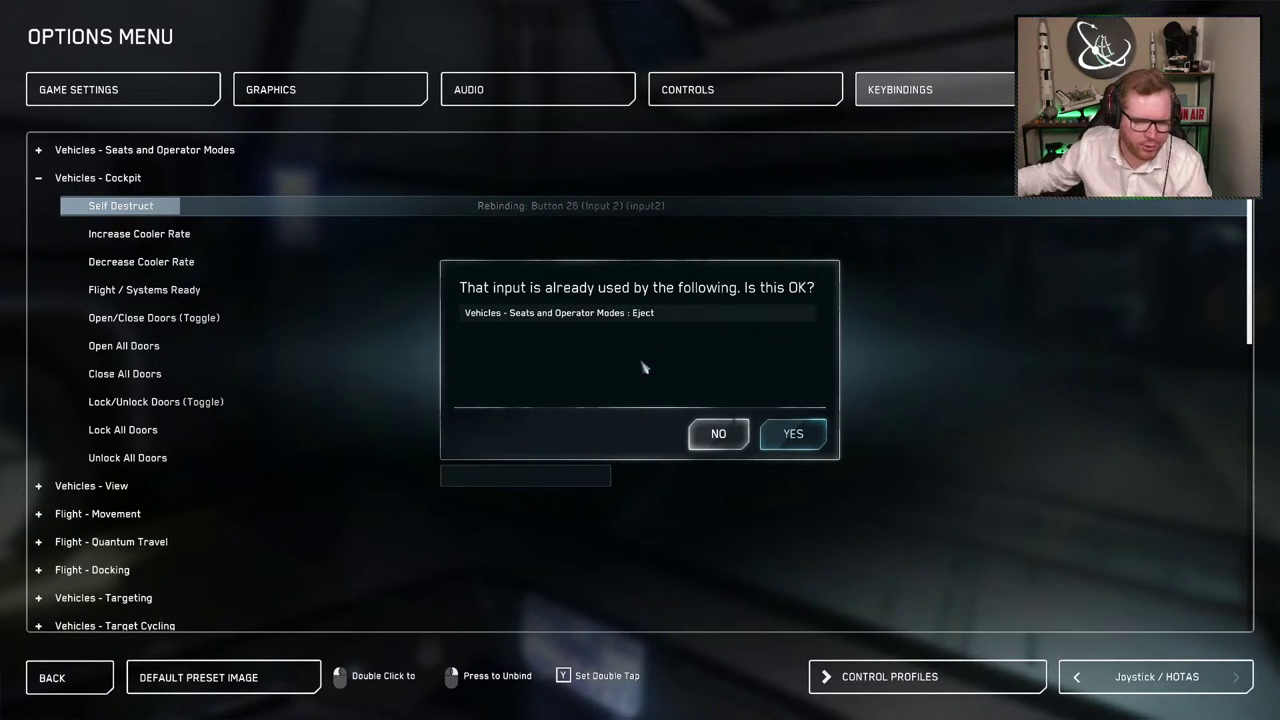
left_click(793, 433)
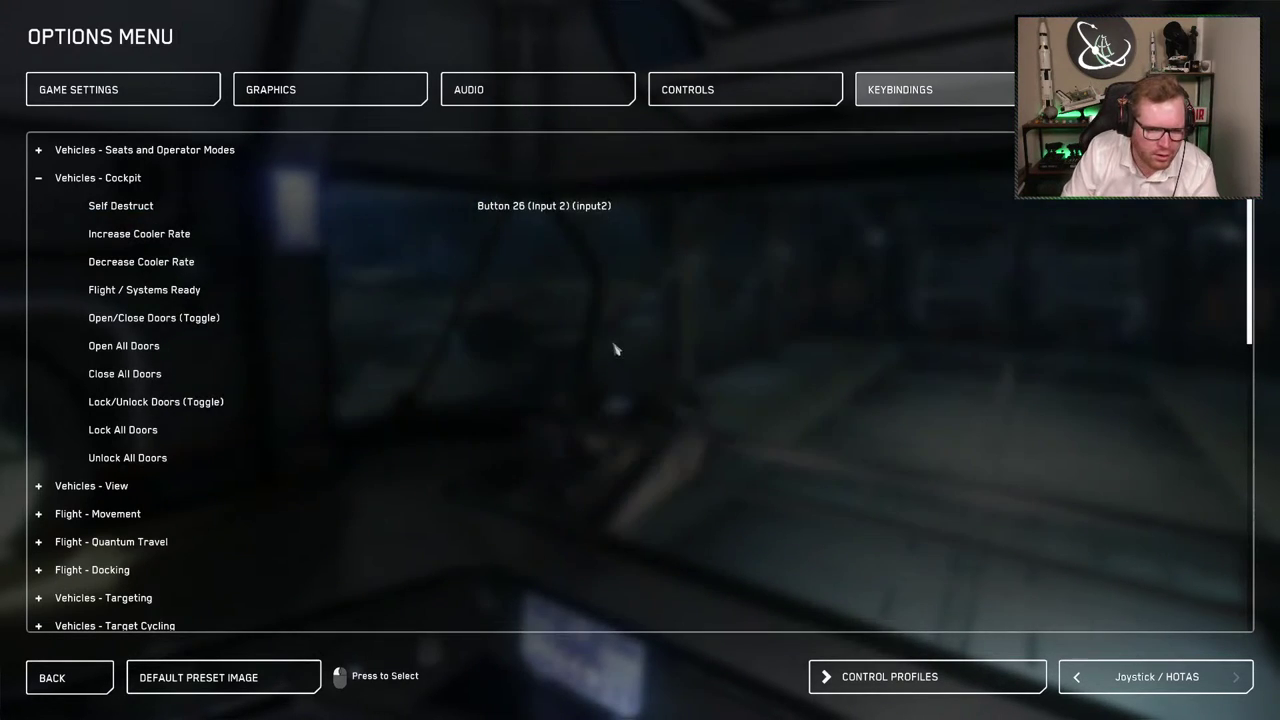
Rebind Eject under Vehicles - Seats and Operator Modes to Button 14, accepting the shared use with Missile Operator Mode
left_click(36, 149)
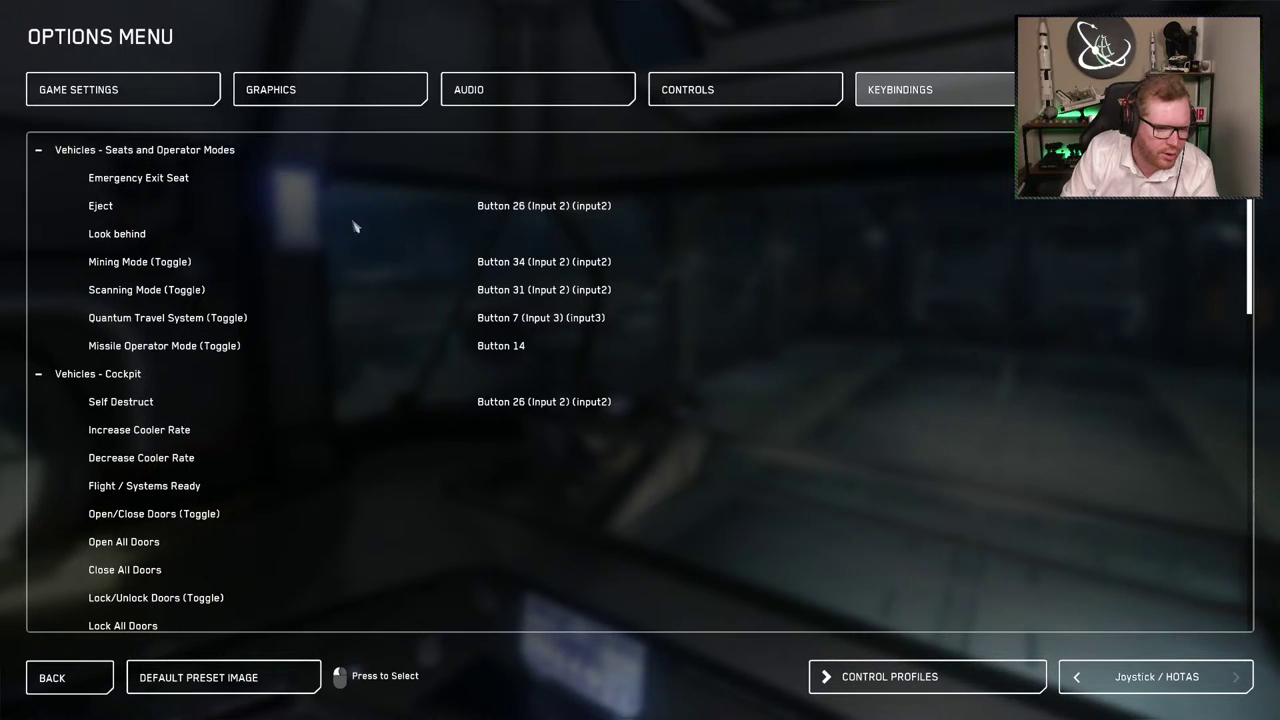
double_click(538, 204)
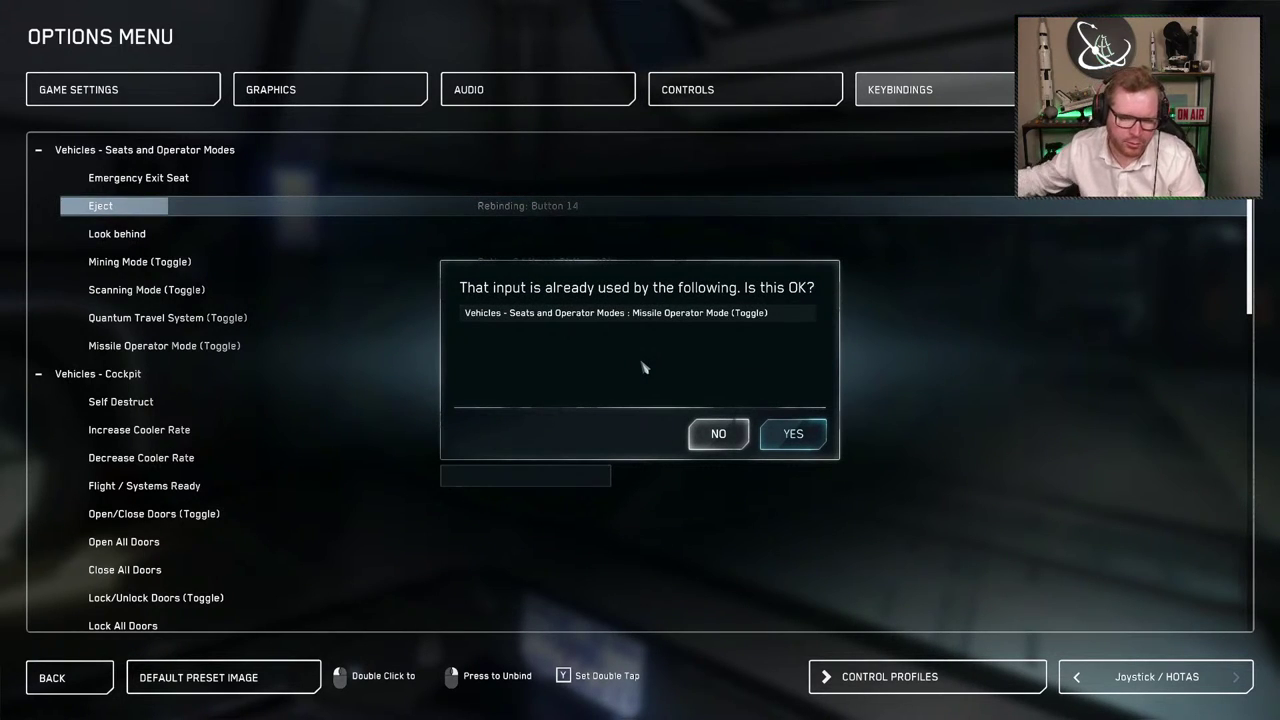
left_click(789, 440)
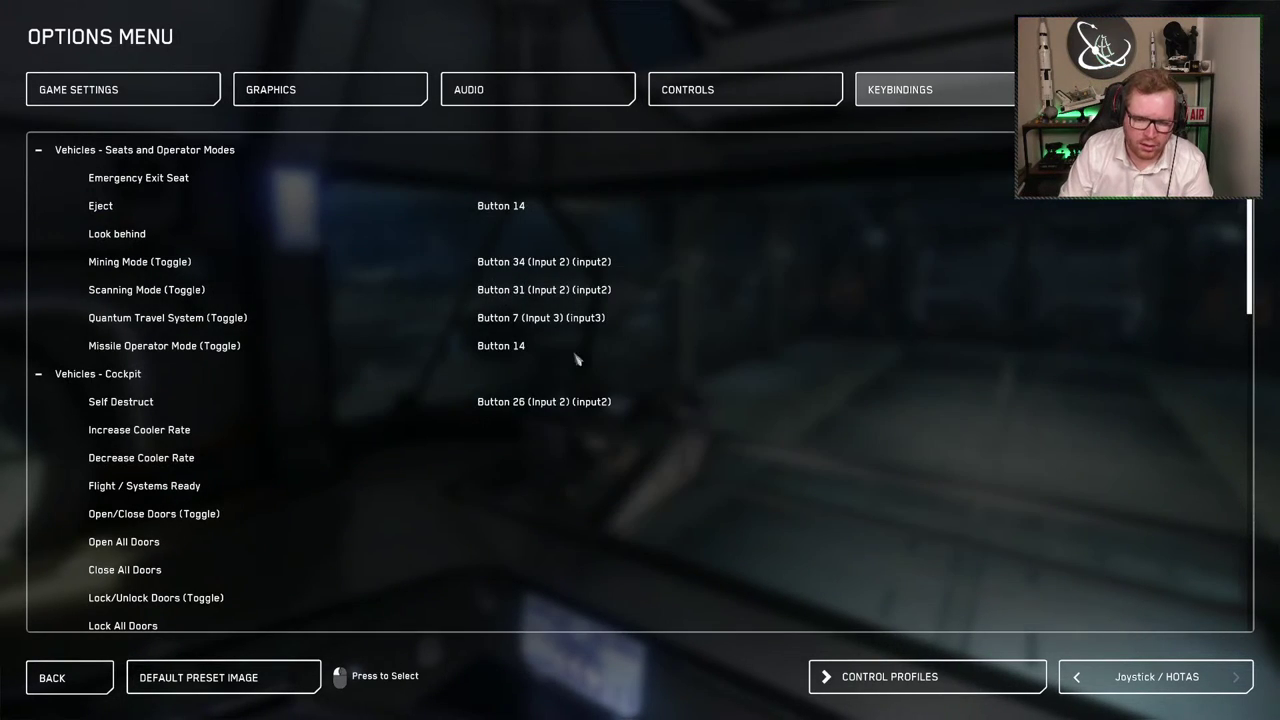
Rebind the Missile Operator Mode toggle to Button 28 on input 3 in the advanced Joystick / HOTAS keybindings
double_click(517, 352)
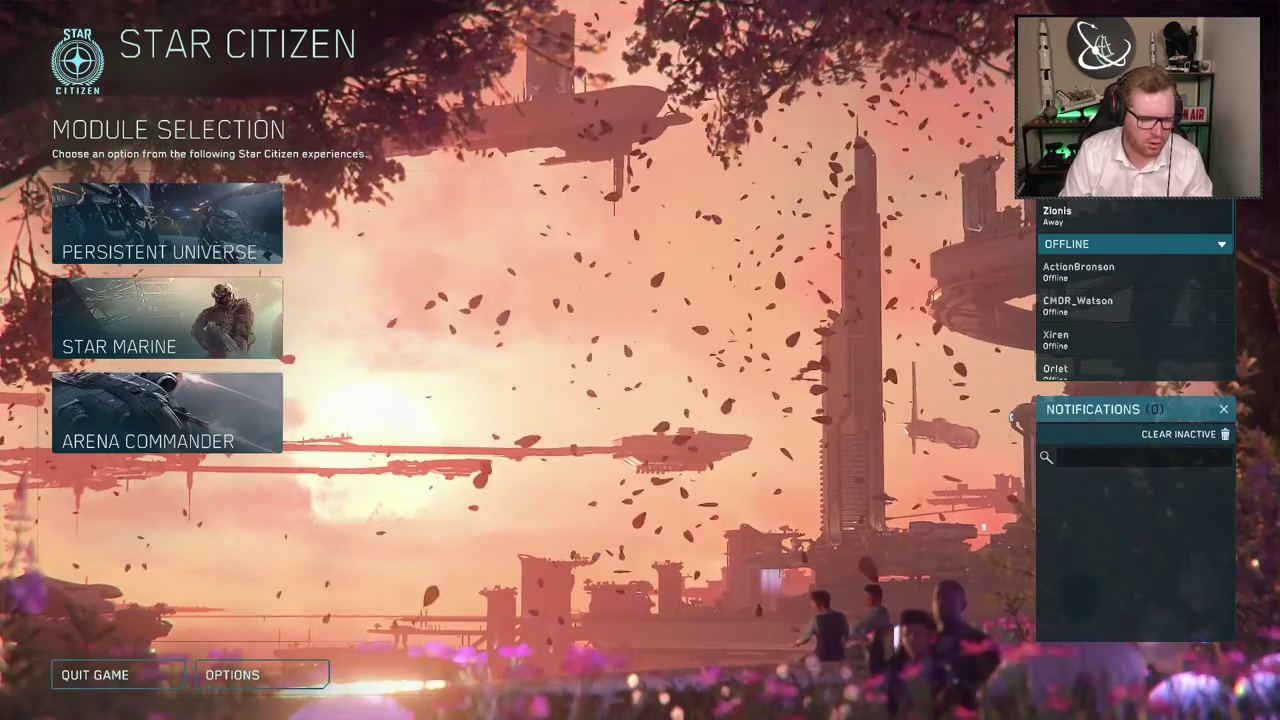
left_click(229, 677)
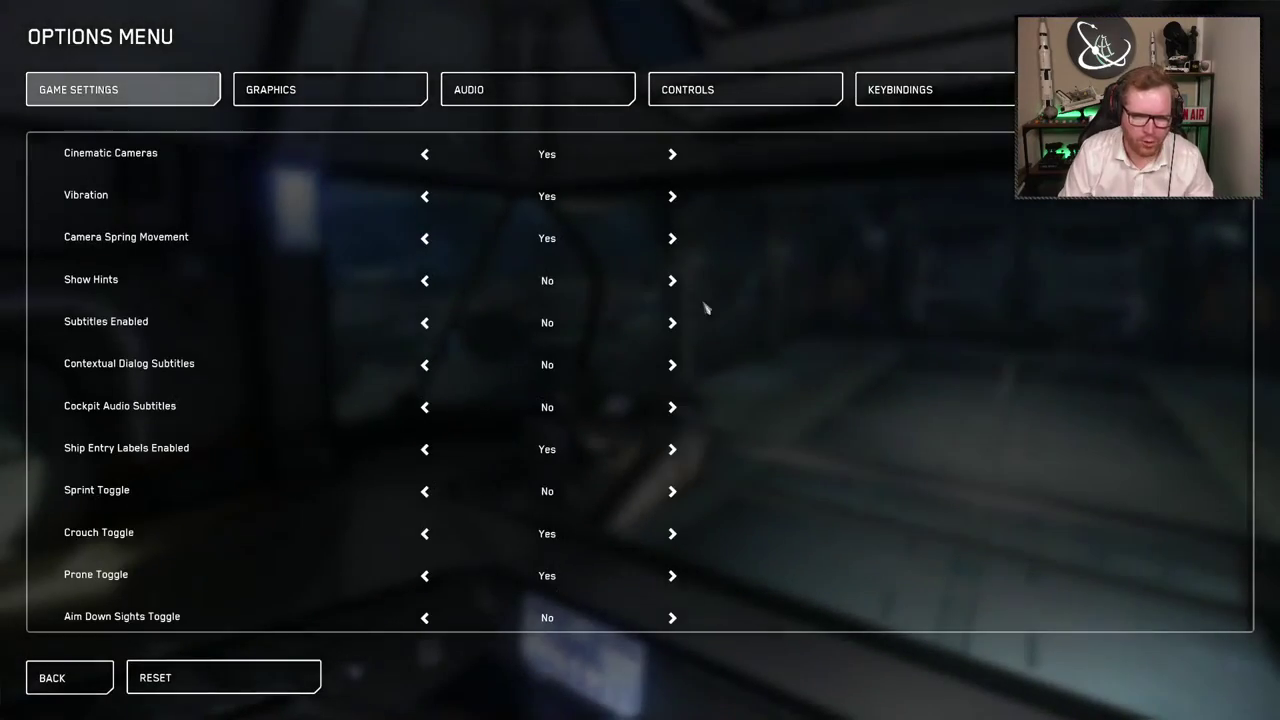
left_click(970, 90)
left_click(1236, 677)
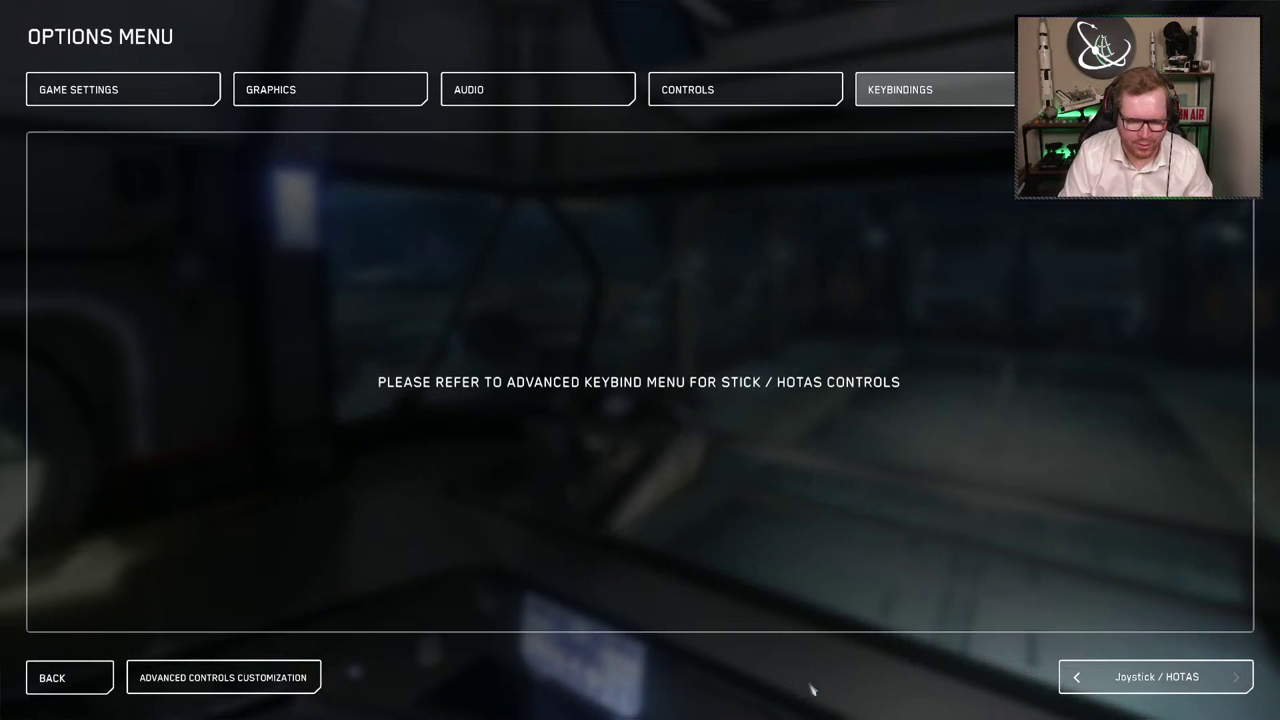
left_click(207, 680)
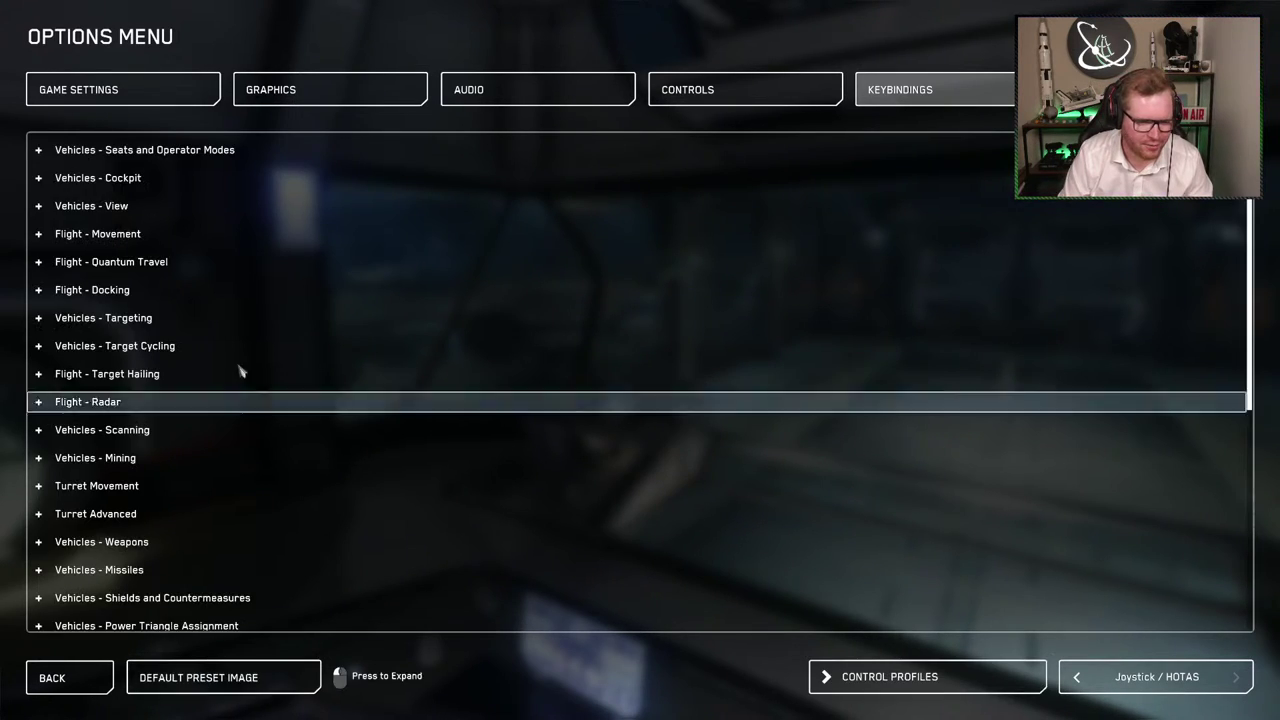
left_click(40, 151)
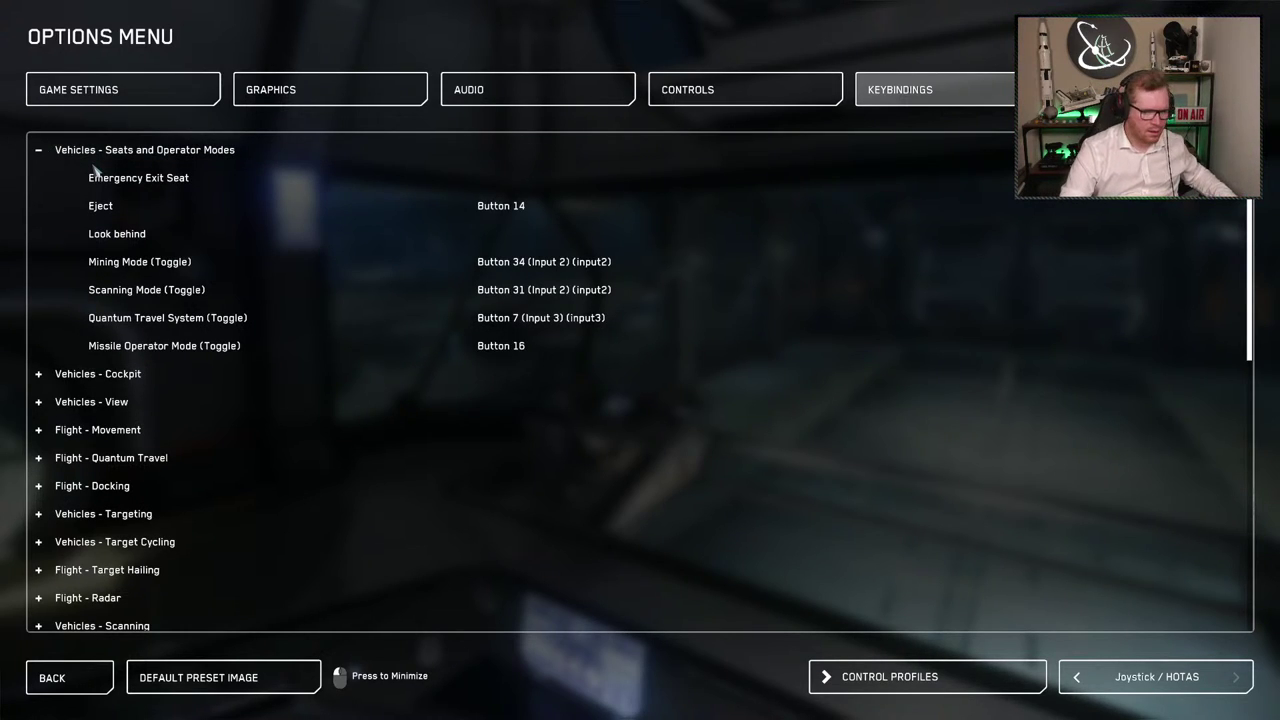
double_click(511, 346)
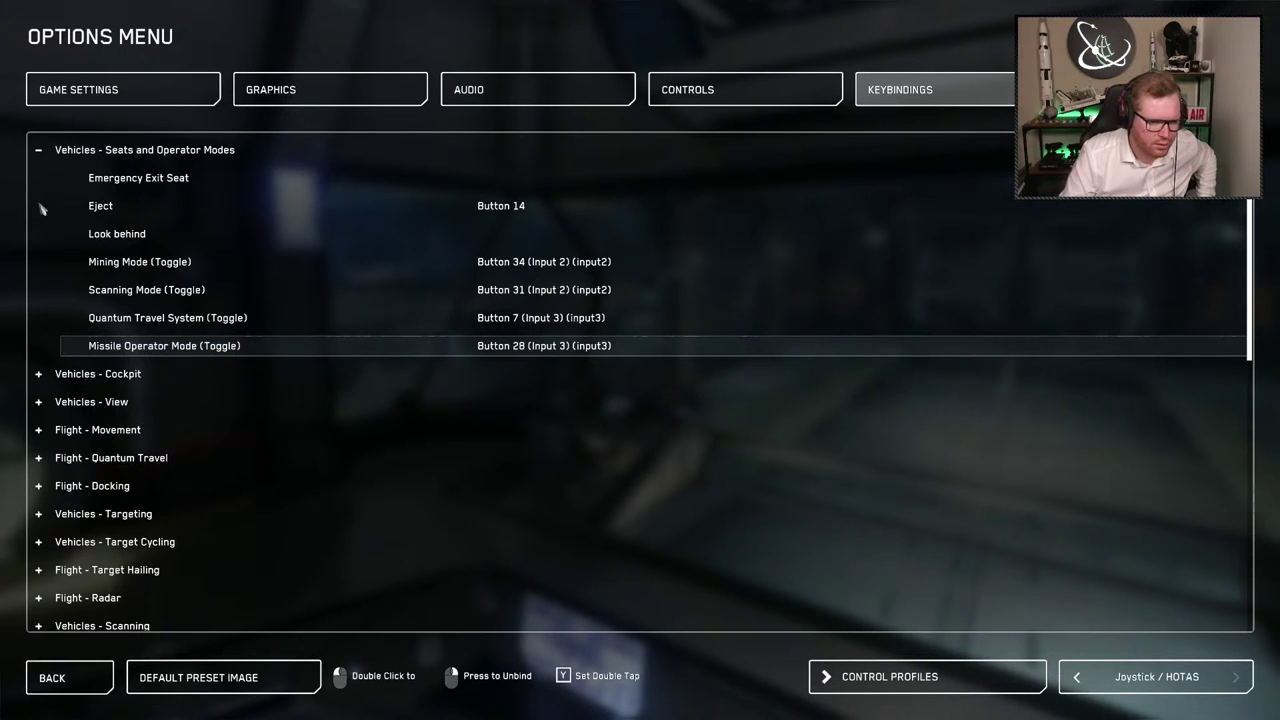
Under Vehicles - Cockpit, bind Open All Doors to Button 11 and Close All Doors to Button 12 on input 2
left_click(32, 152)
left_click(47, 177)
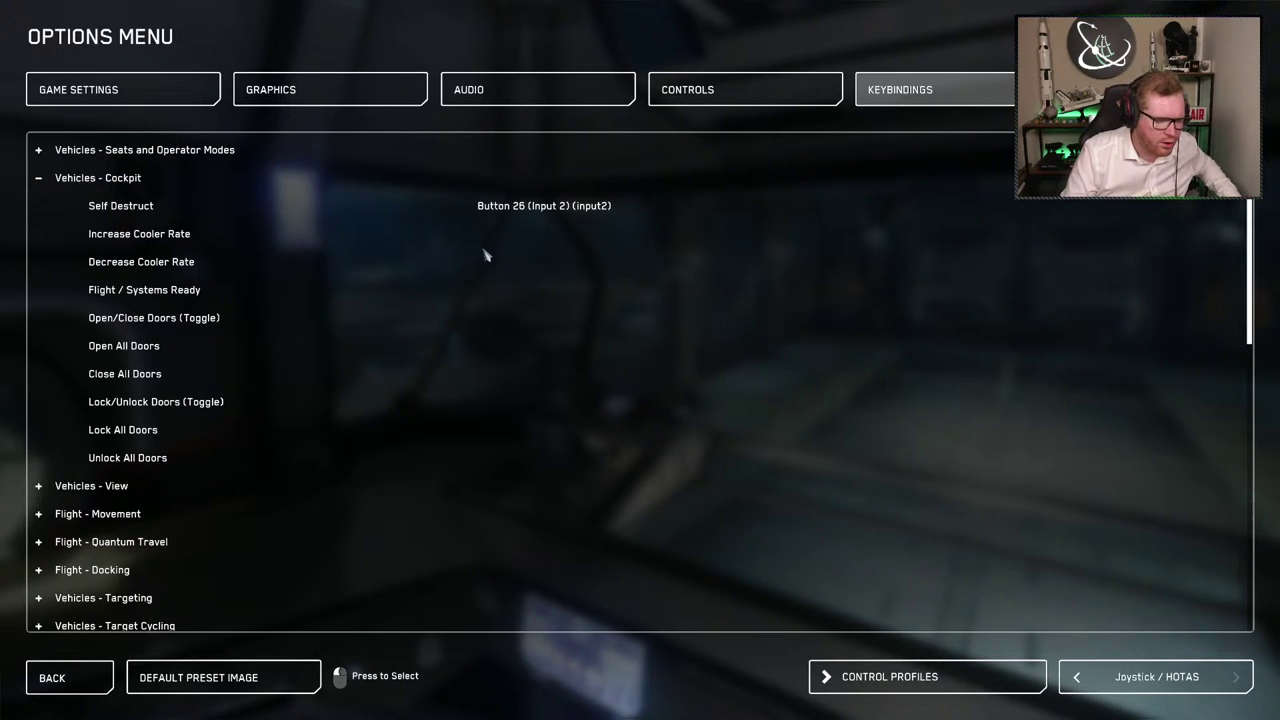
left_click(523, 296)
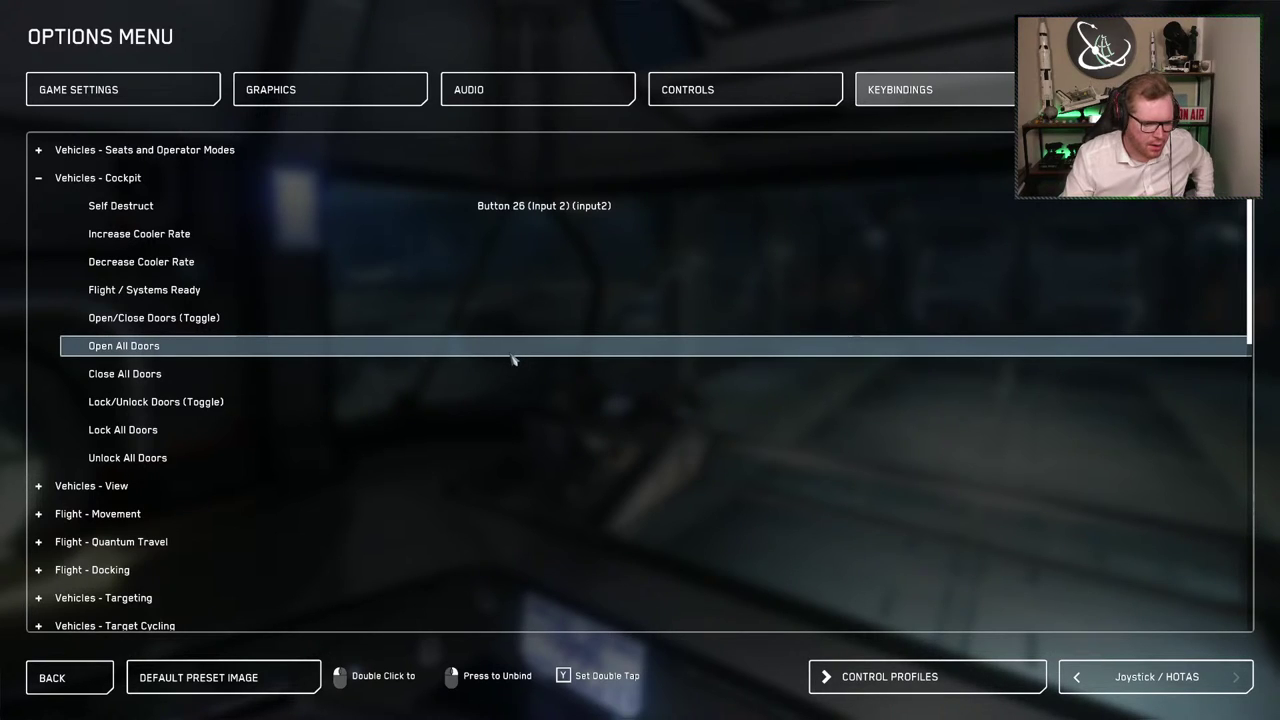
double_click(512, 357)
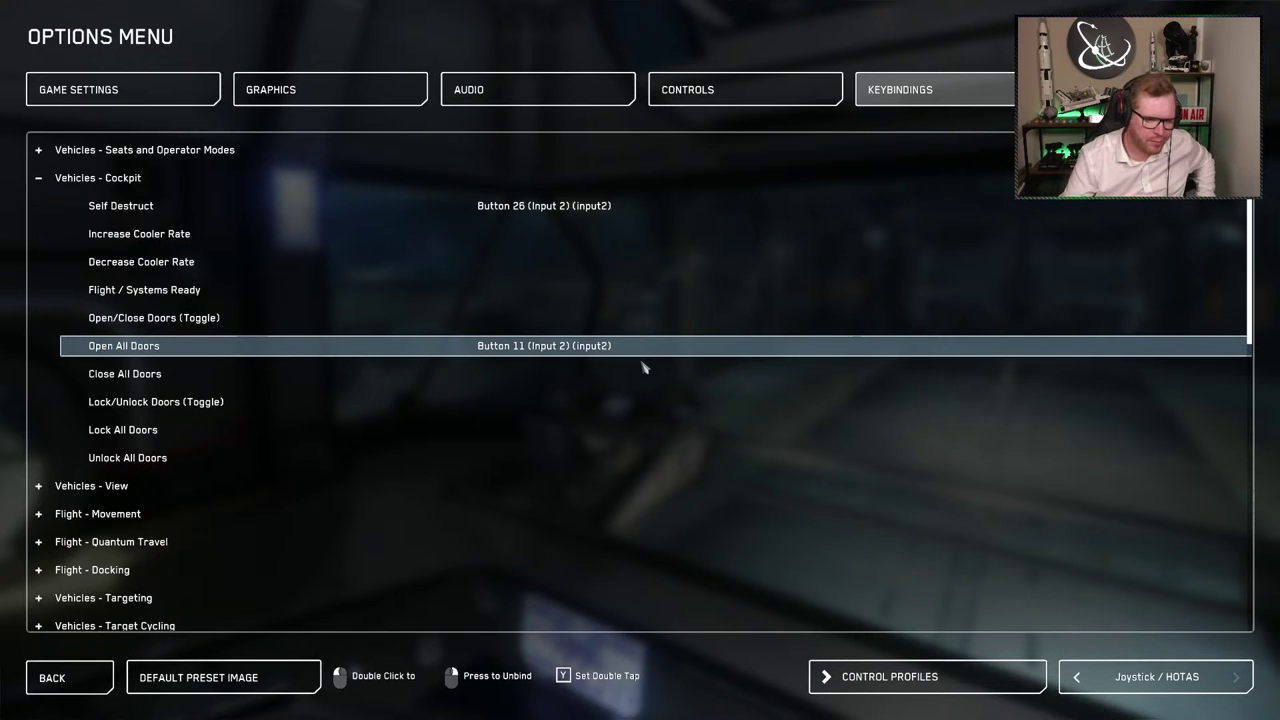
double_click(570, 384)
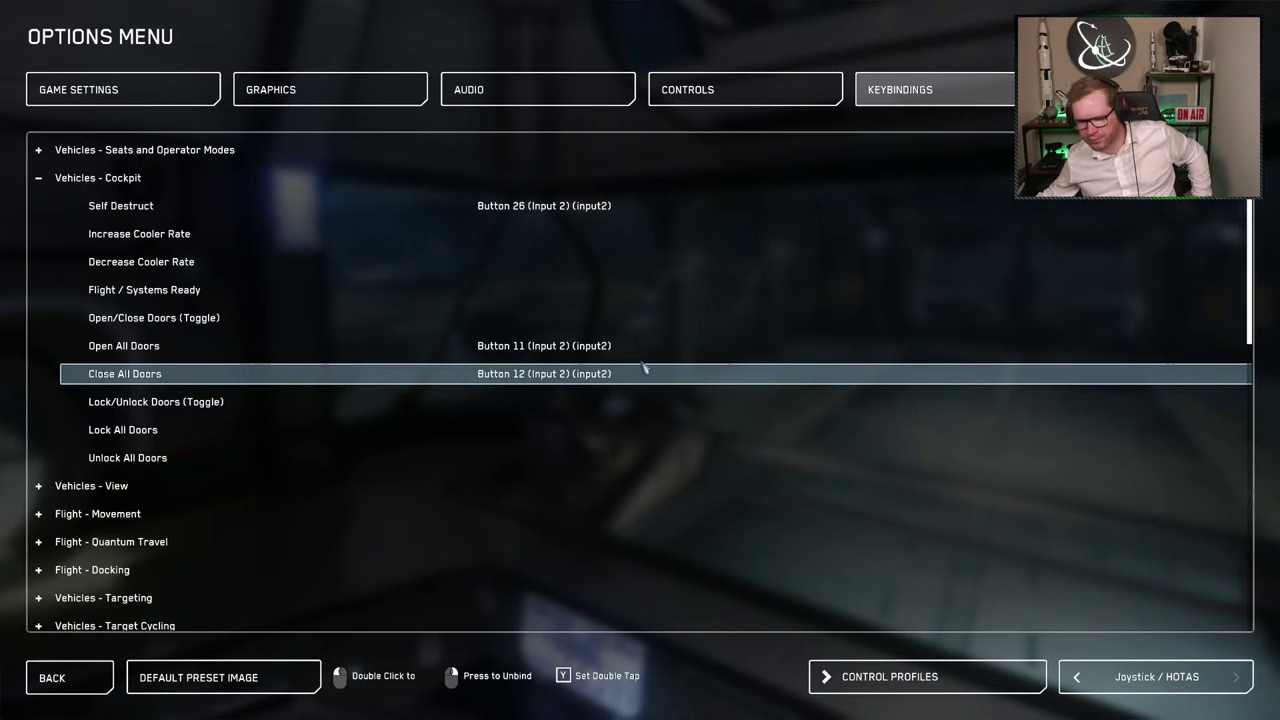
Bind the Open/Close Doors toggle to Button 8 on input 2, and cancel a rebind of the Lock/Unlock Doors toggle
double_click(505, 329)
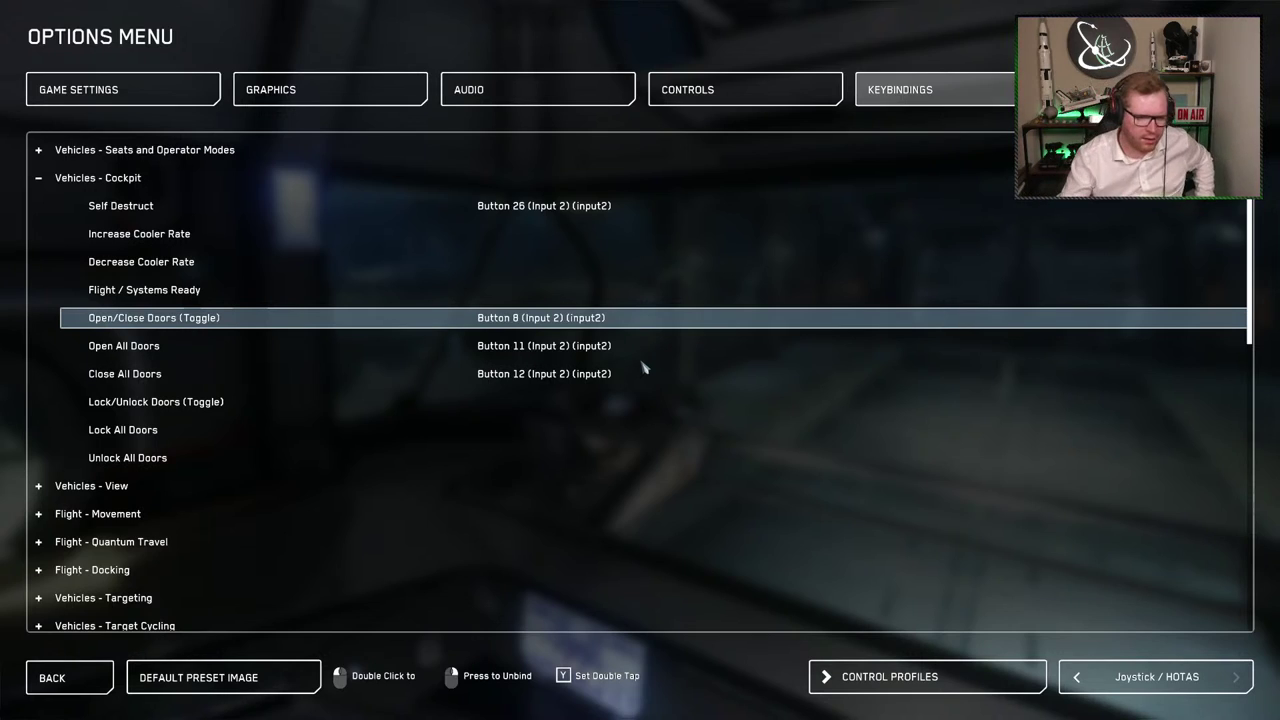
double_click(515, 402)
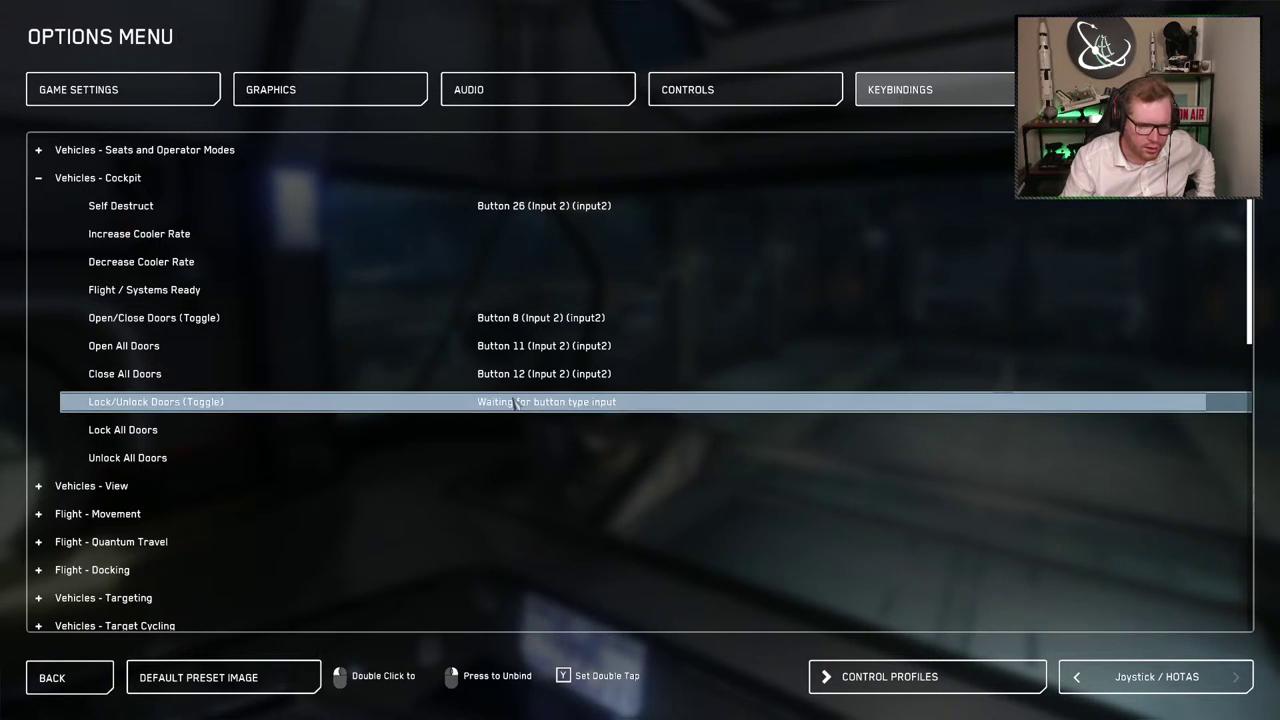
key("Escape")
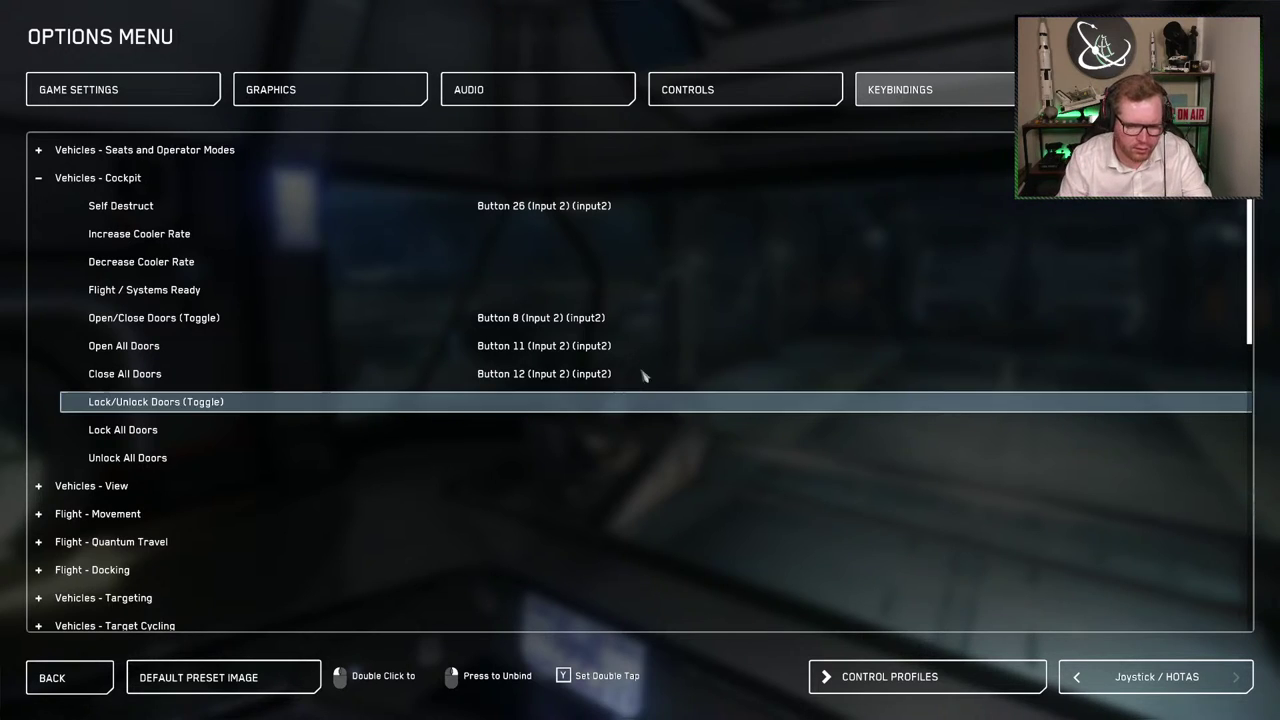
Bind Lock All Doors to Button 14 and Unlock All Doors to Button 13 on input 2, then collapse the Cockpit group
double_click(543, 437)
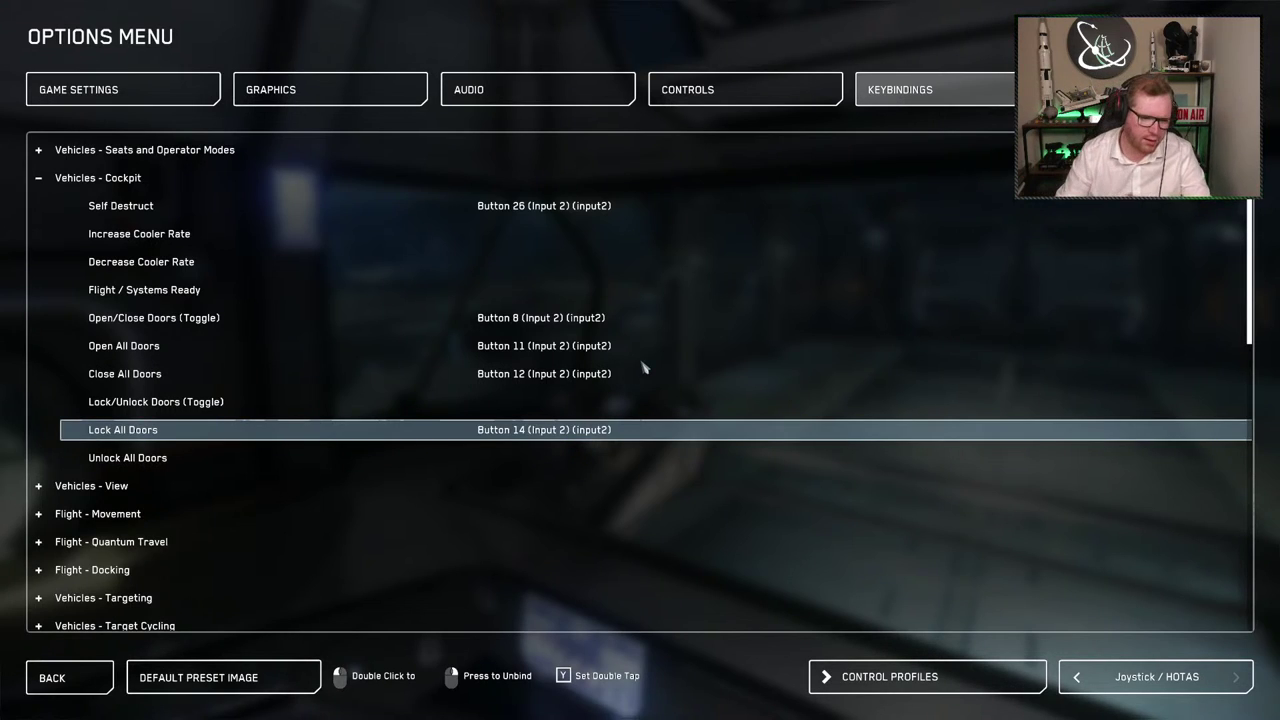
double_click(521, 459)
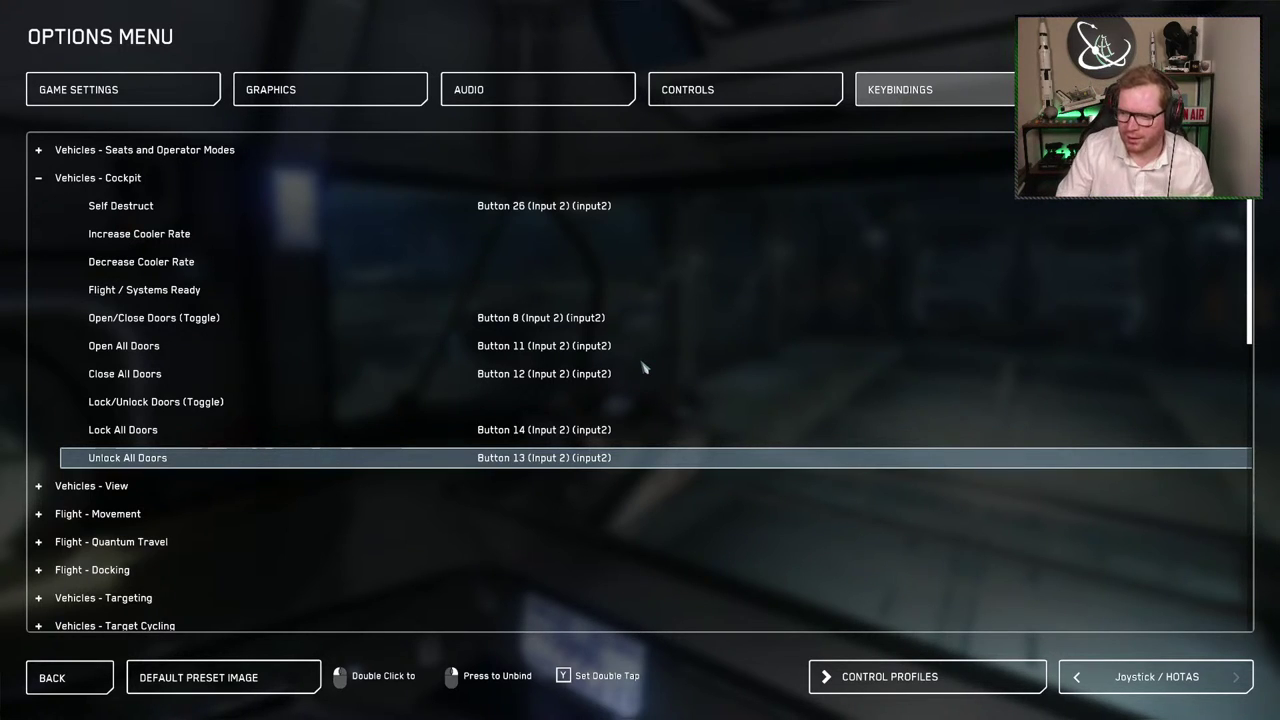
left_click(40, 184)
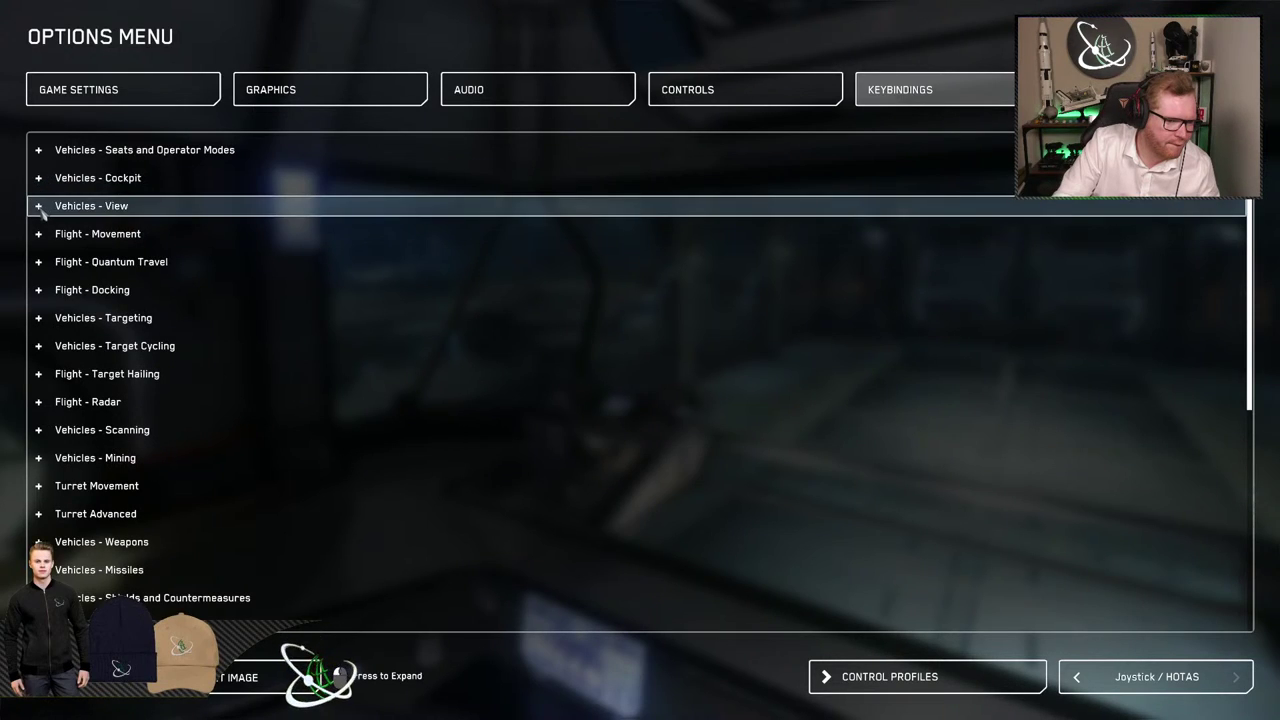
left_click(39, 206)
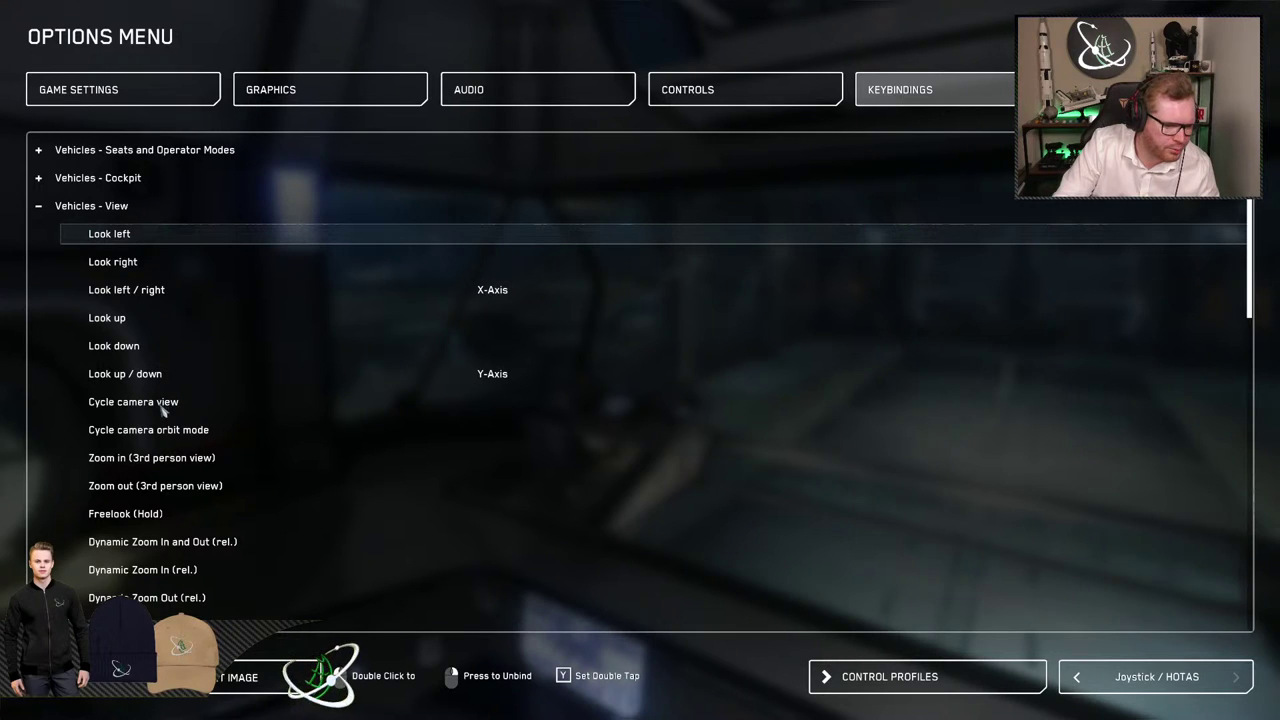
scroll(232, 452, "down", 2)
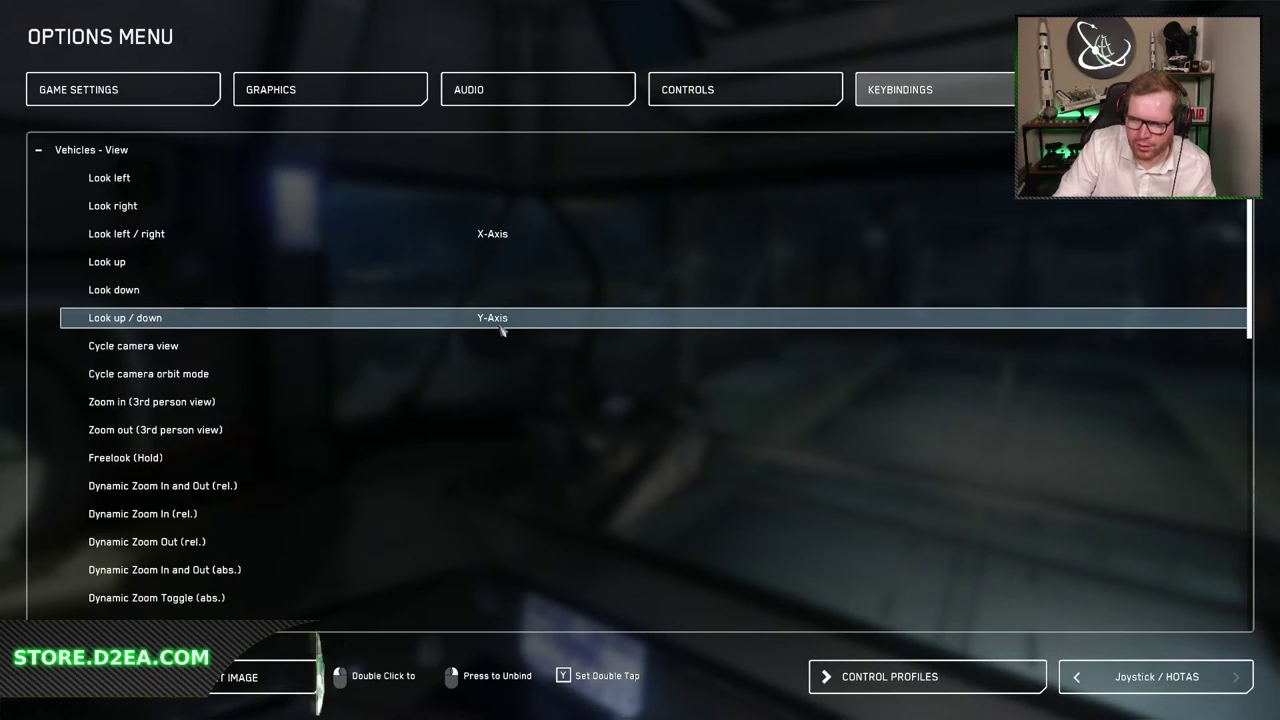
key("Escape")
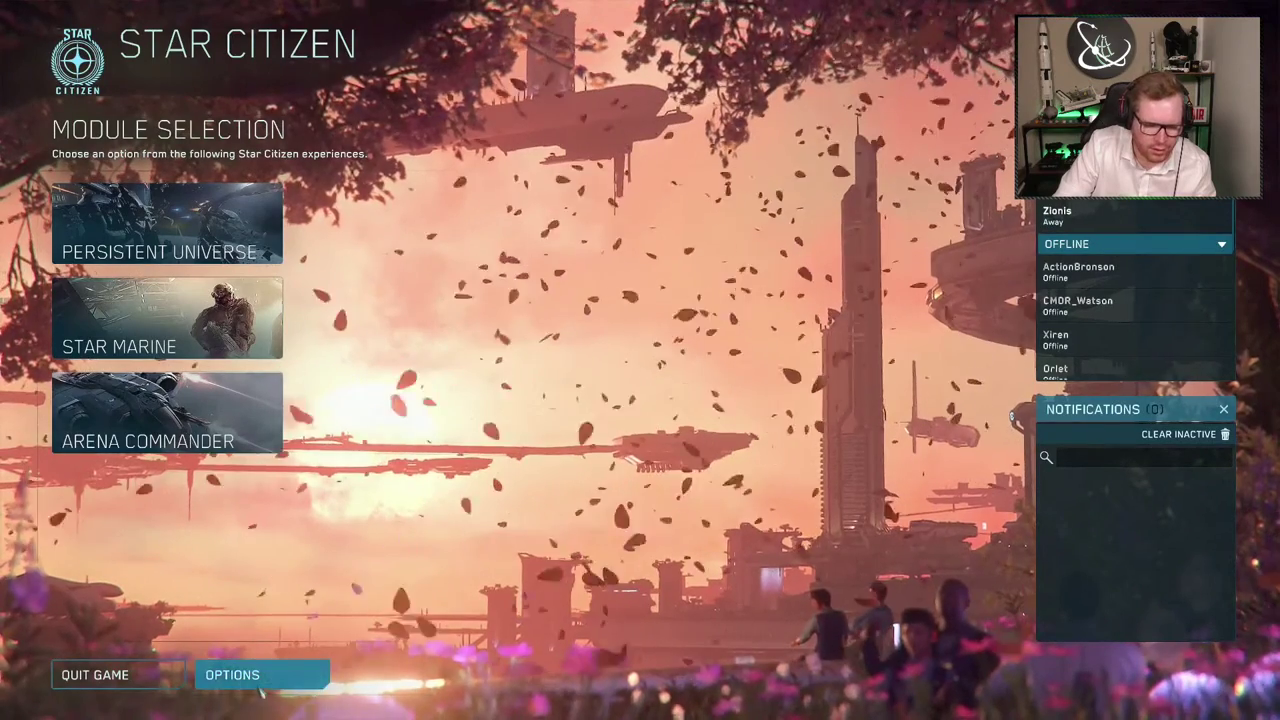
Reopen the advanced Joystick / HOTAS keybindings and try to rebind Look left / right under Vehicles - View
left_click(264, 676)
left_click(966, 100)
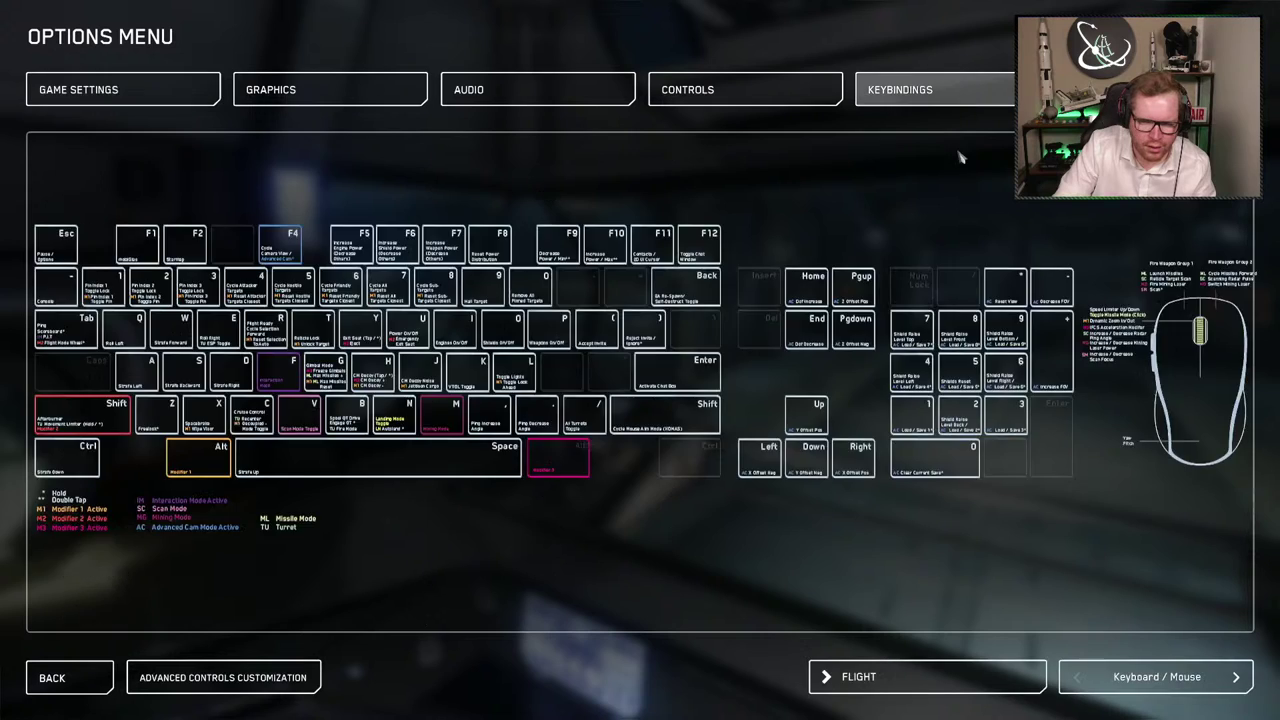
left_click(1240, 678)
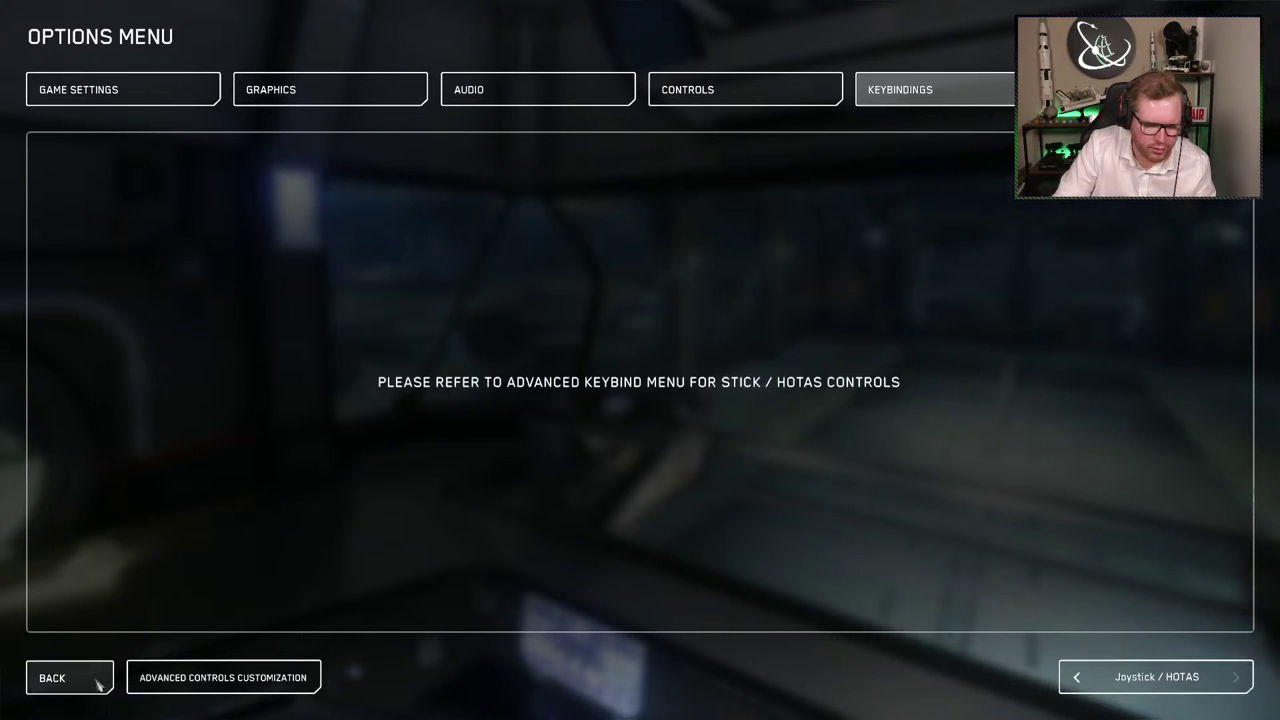
left_click(230, 687)
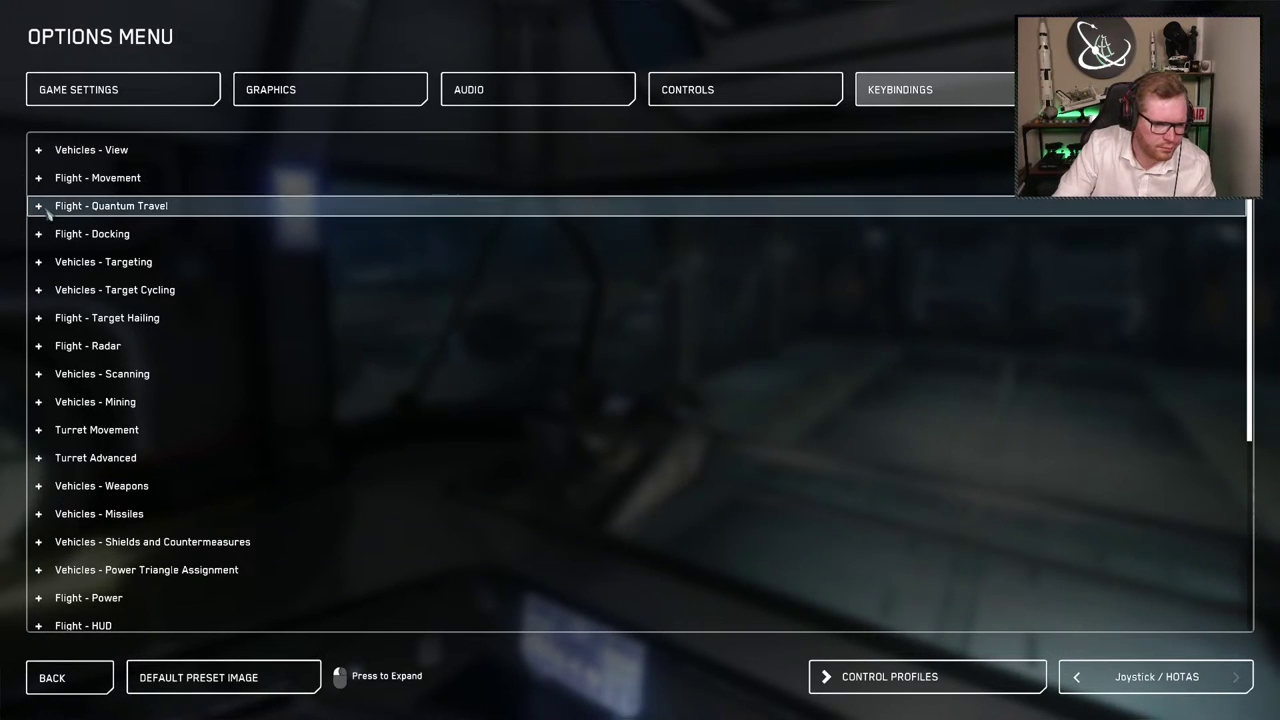
scroll(45, 207, "up", 2)
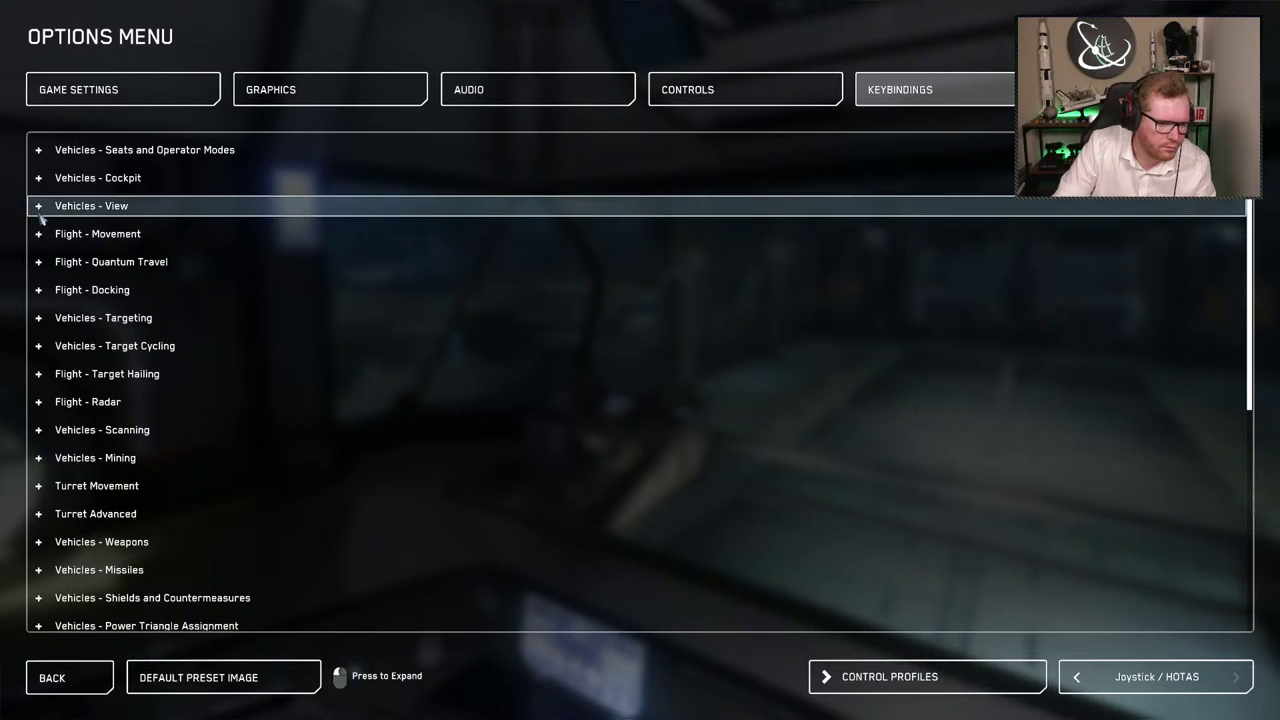
left_click(42, 208)
left_click(517, 292)
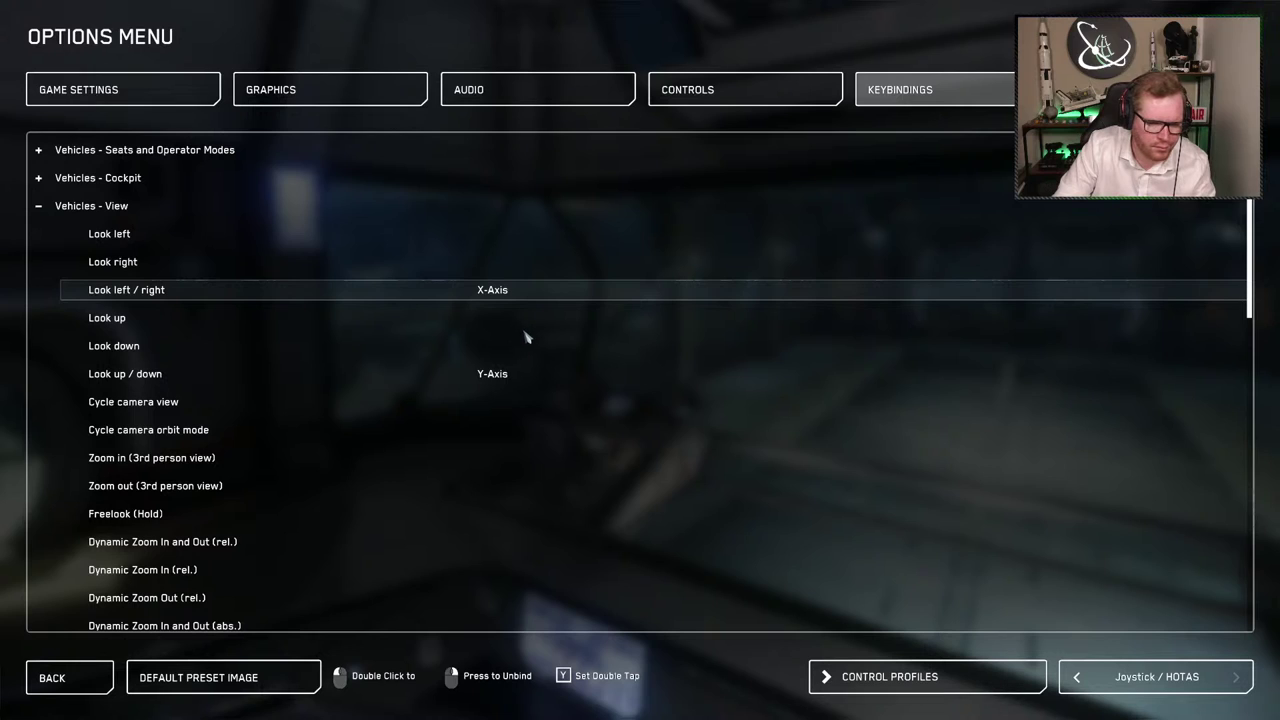
double_click(521, 292)
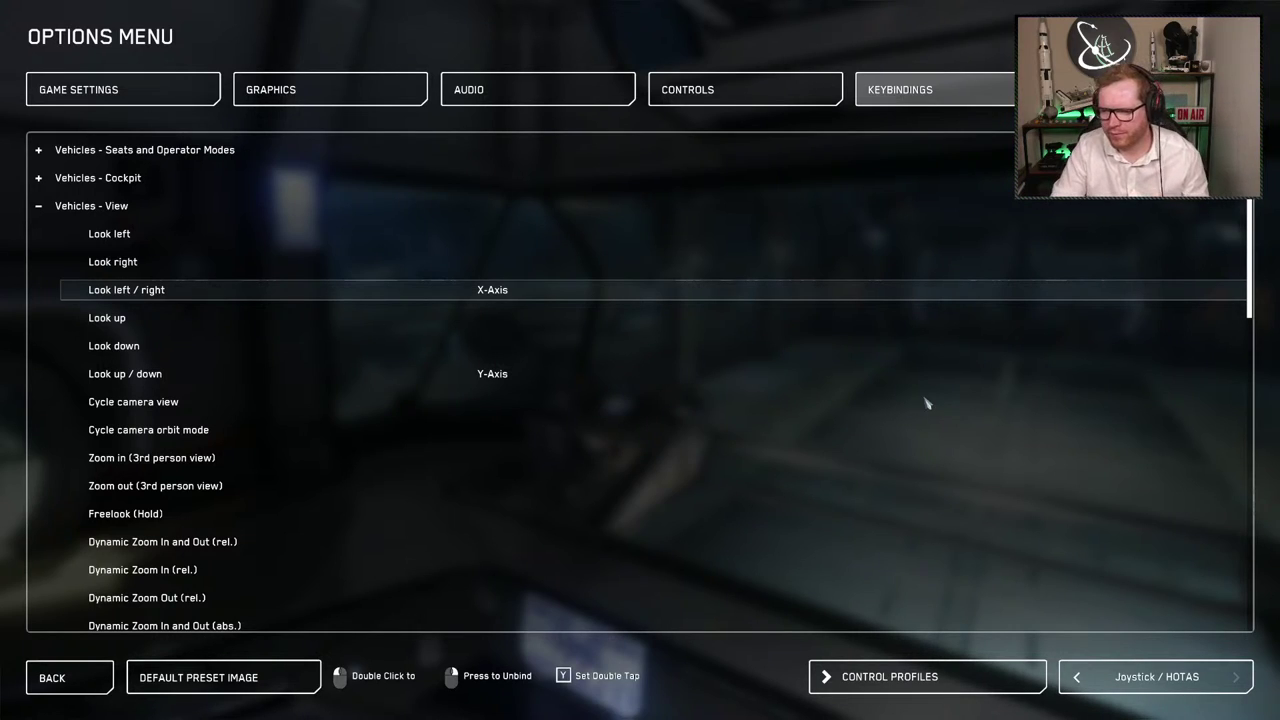
key("alt+Tab")
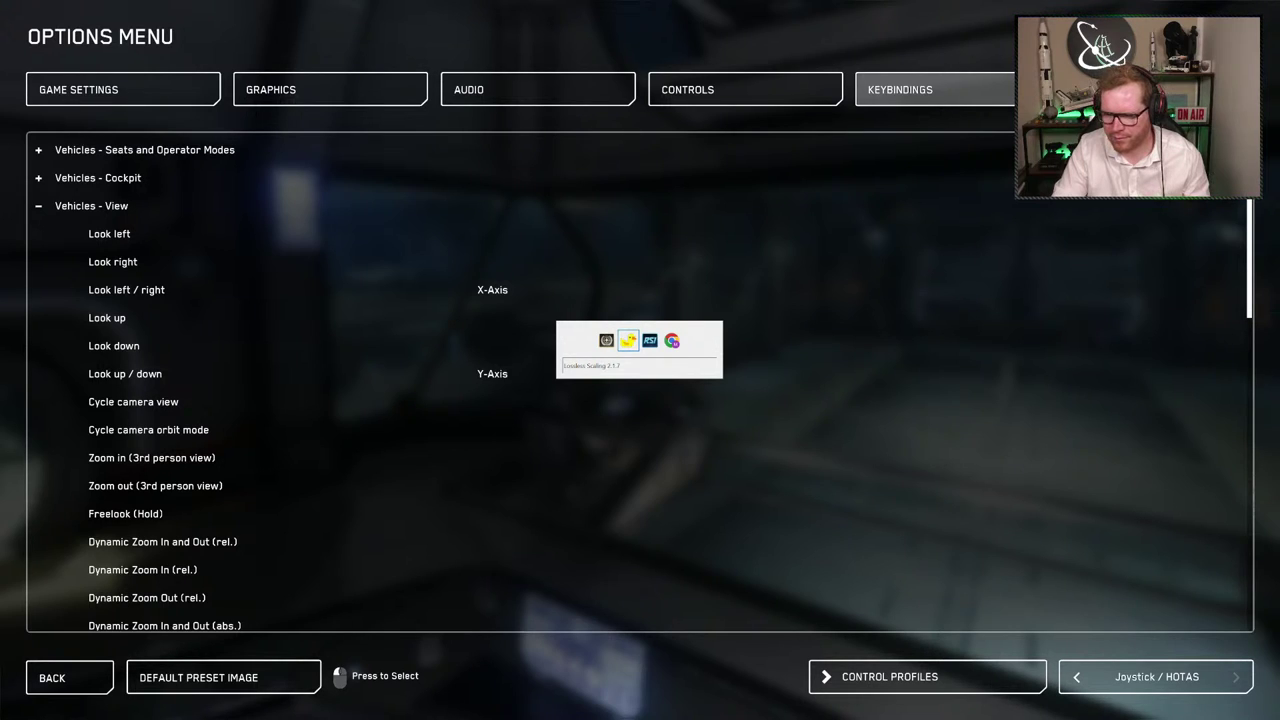
key("alt+Tab")
key("alt+Tab")
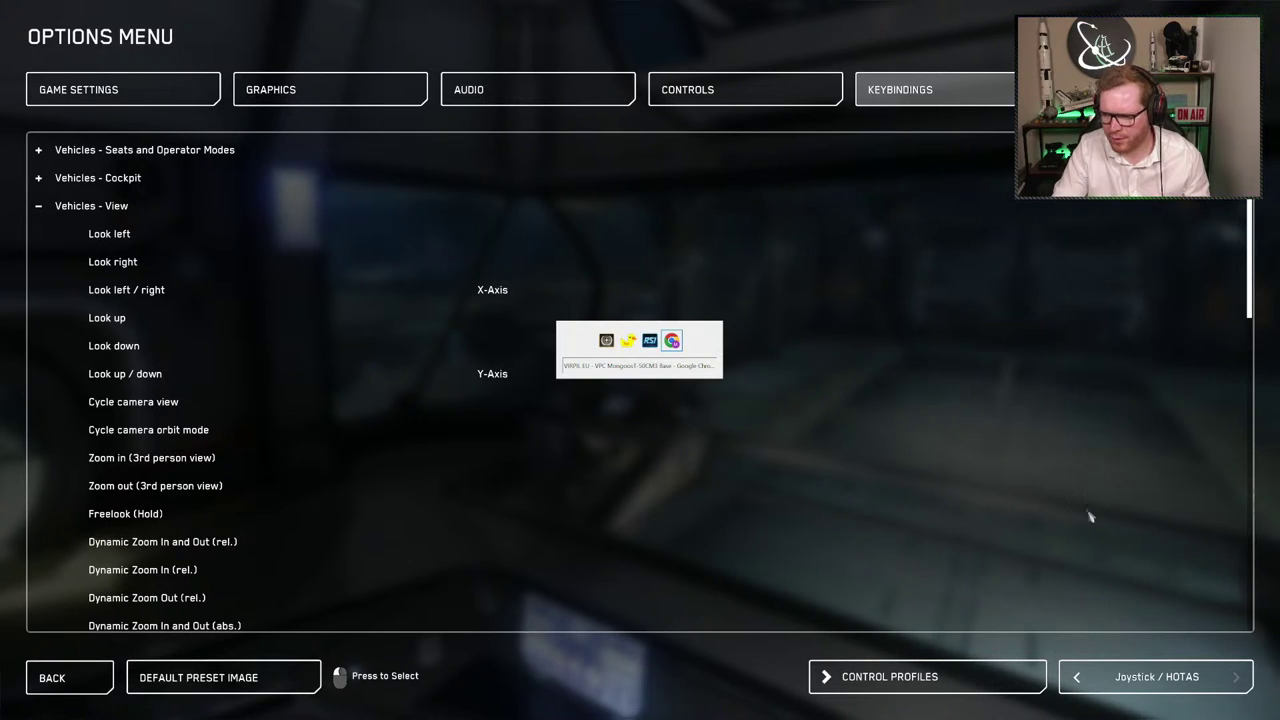
key("Tab")
key("Tab")
key("alt+Tab")
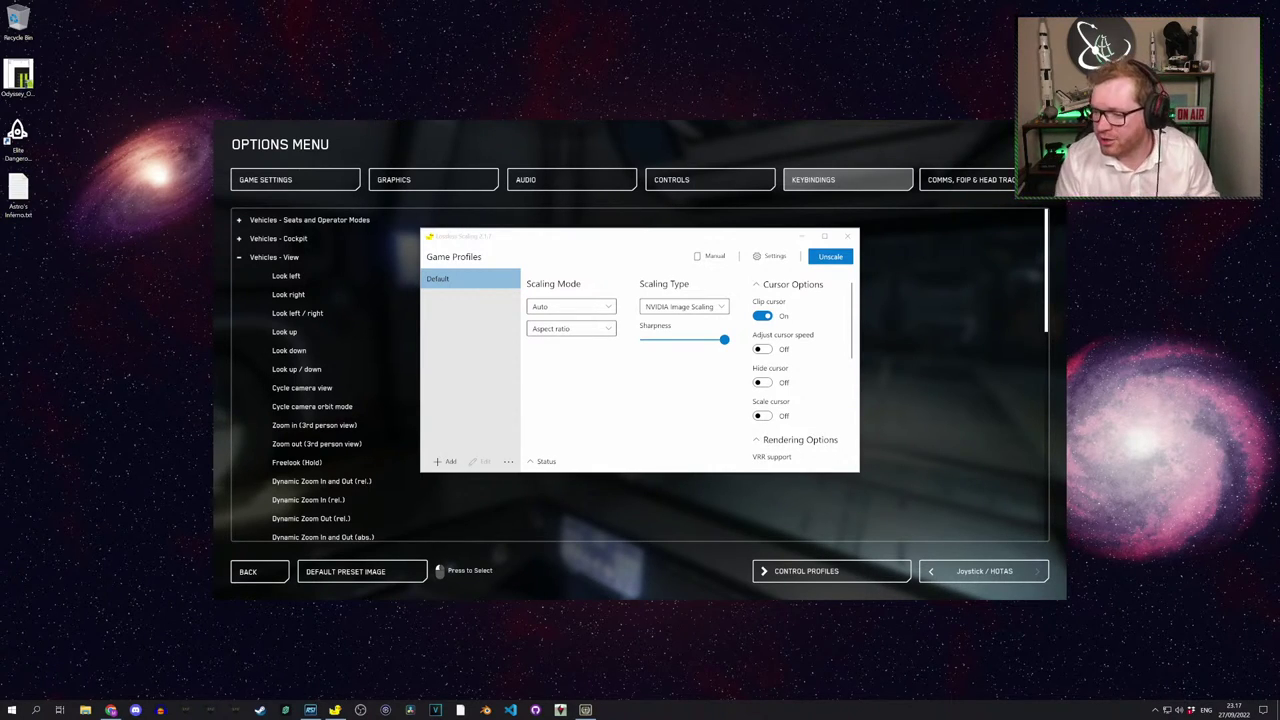
left_click(983, 275)
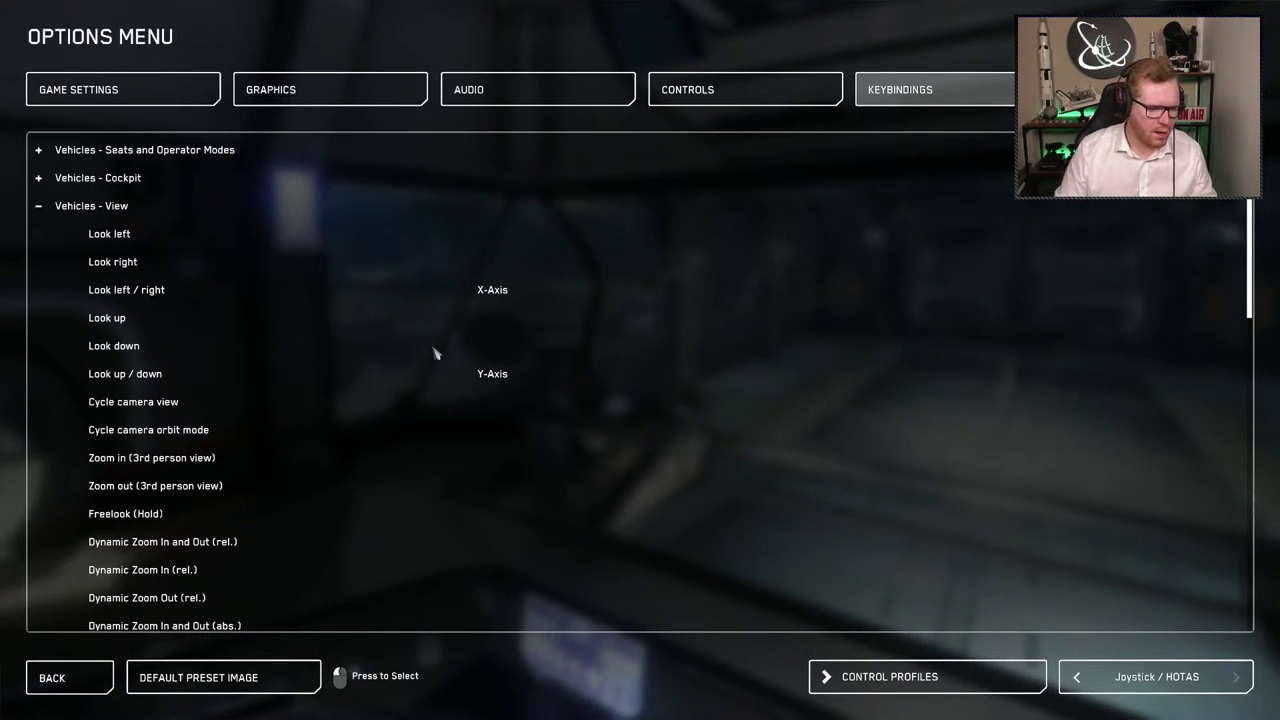
Under Vehicles - View, bind 3rd person Zoom in to Button 21 and Zoom out to Button 22 on input 3
scroll(440, 355, "down", 1)
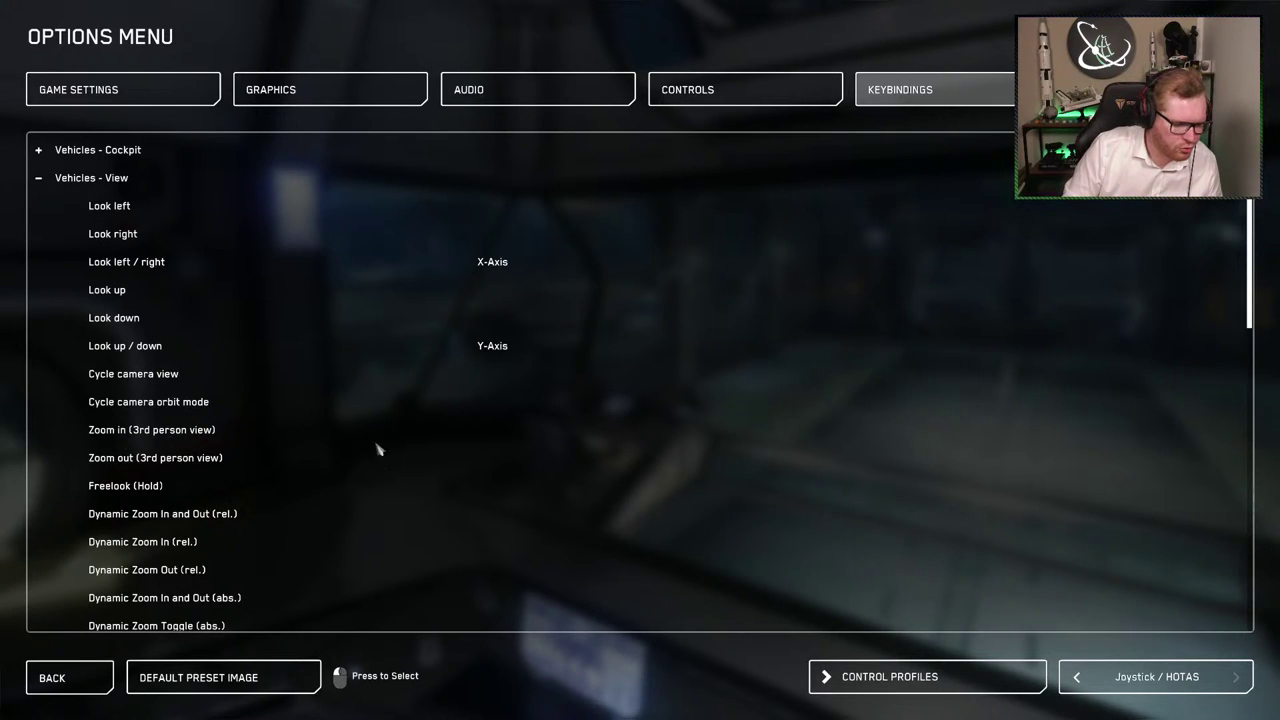
left_click(178, 432)
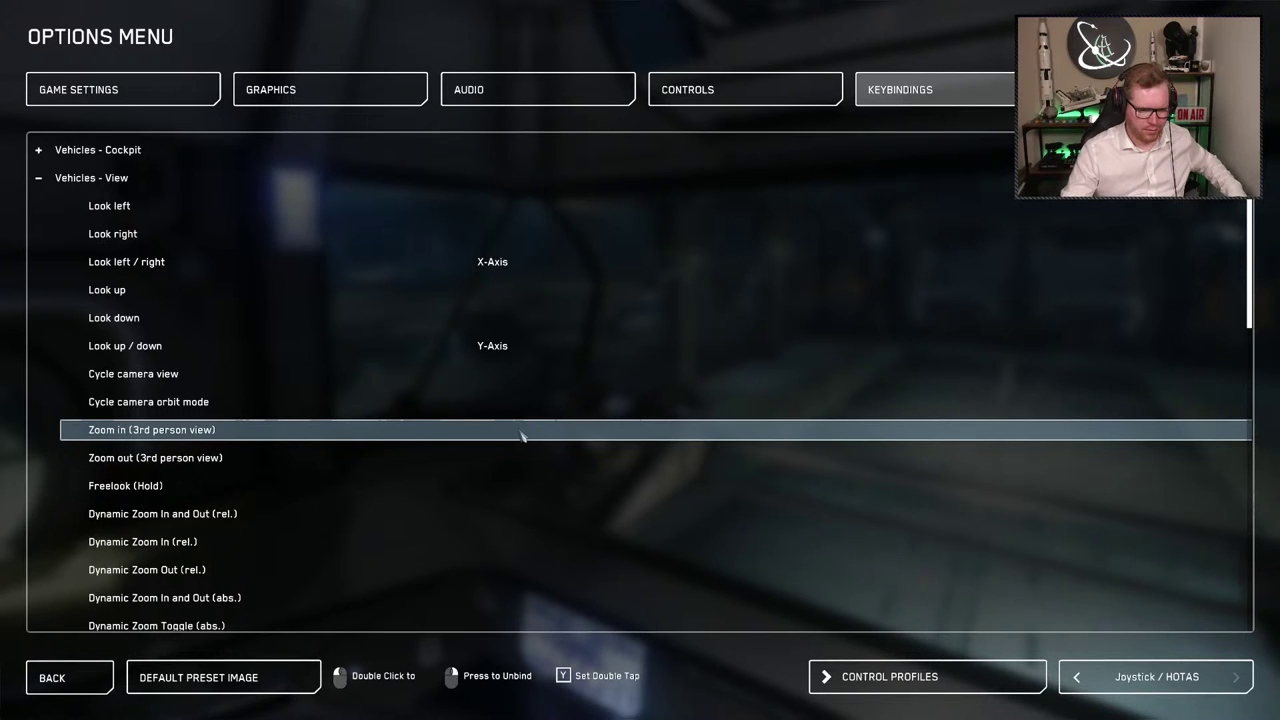
double_click(520, 435)
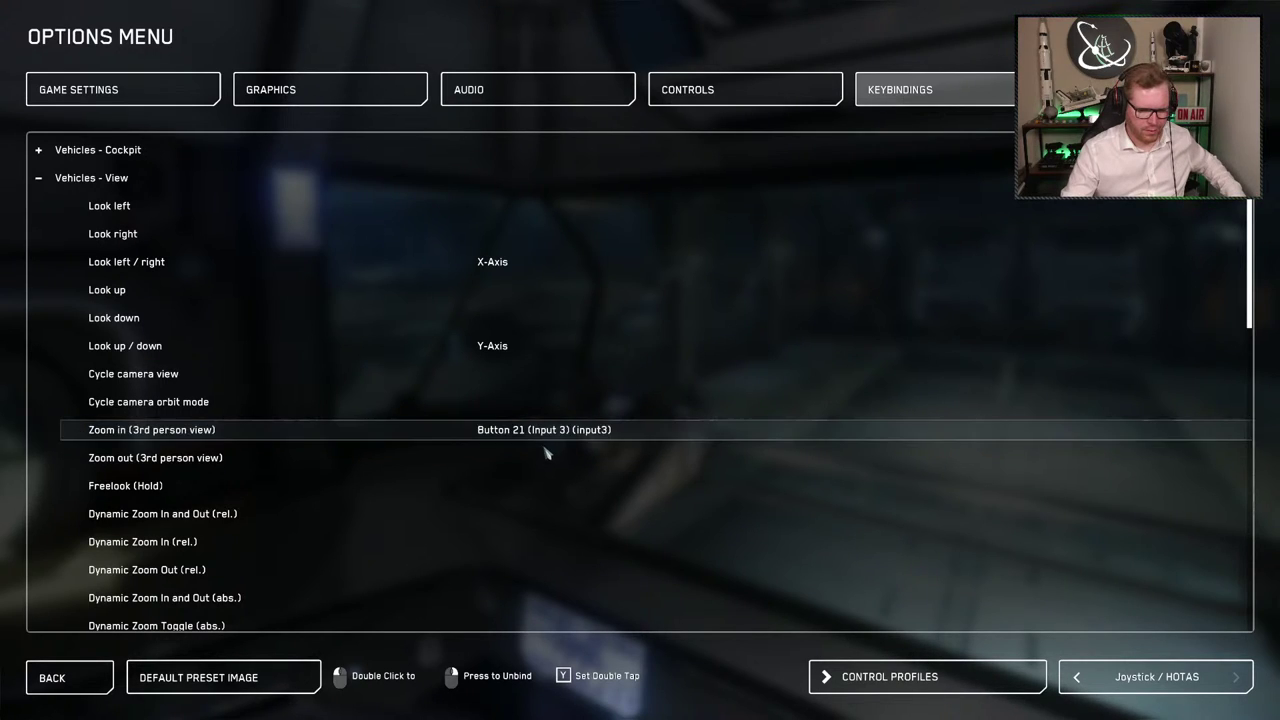
double_click(534, 461)
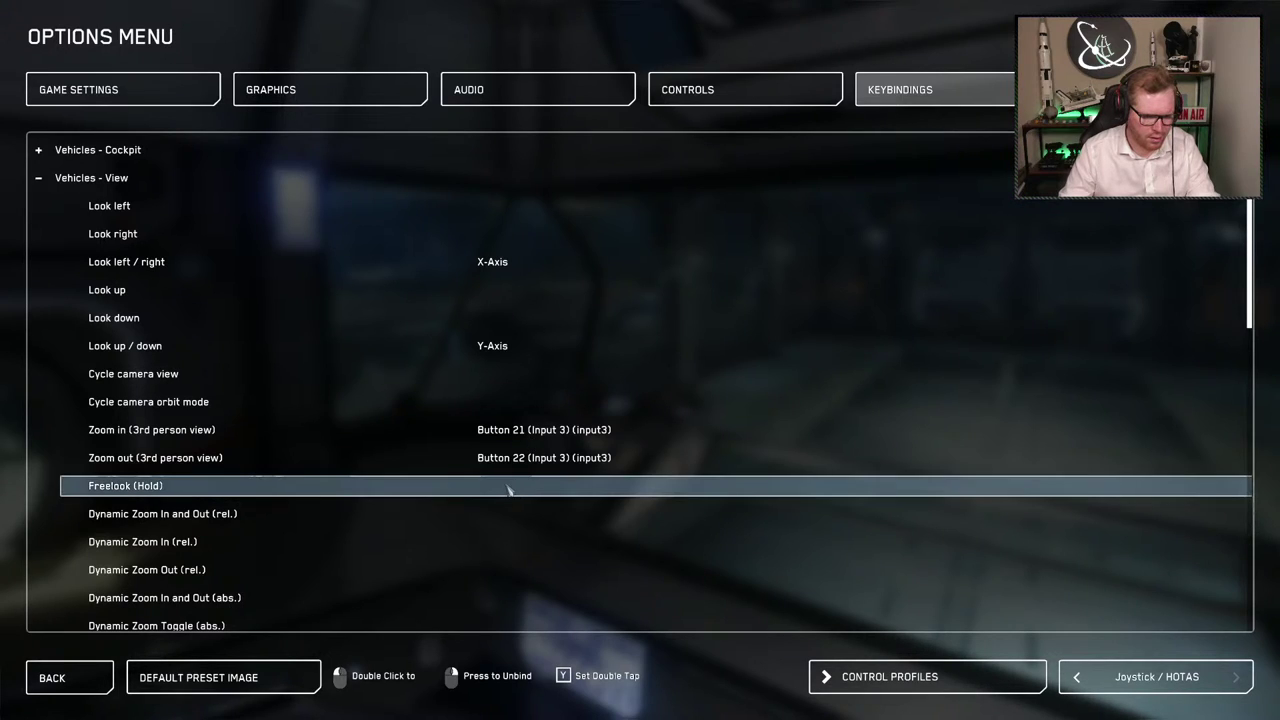
Start a rebind of Freelook (Hold) and cancel it, then collapse the Vehicles - View group
double_click(507, 488)
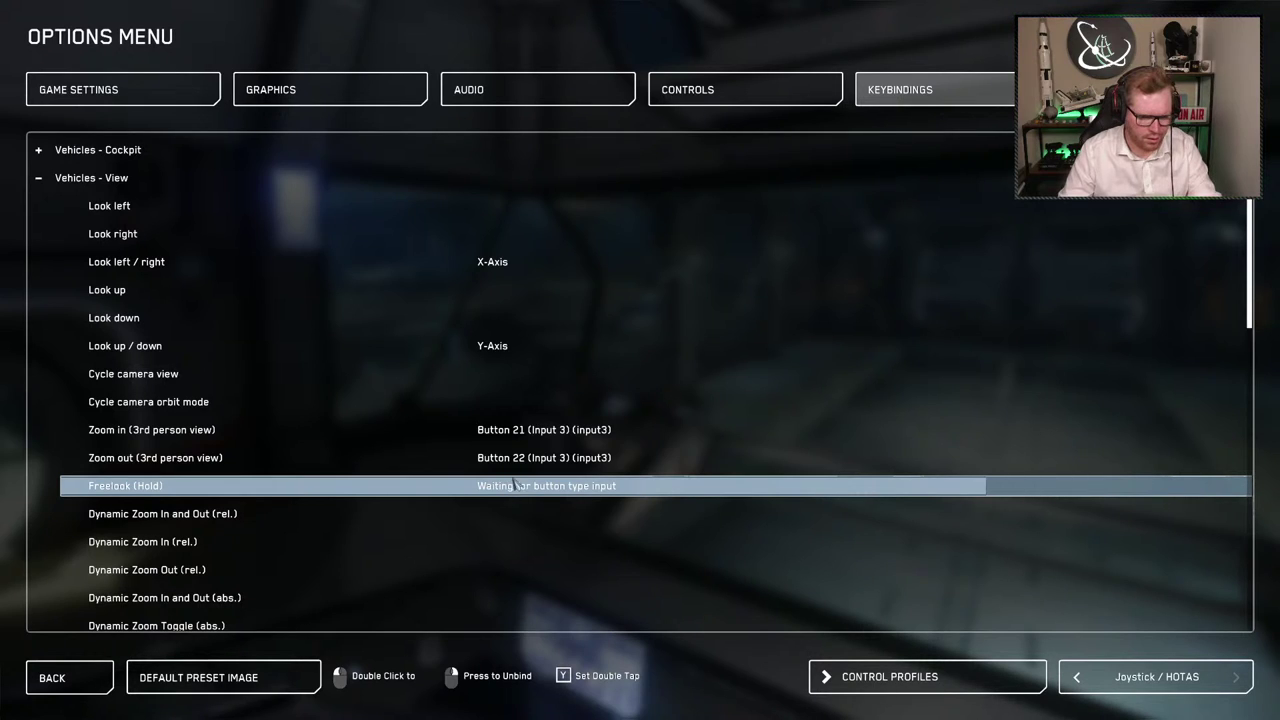
key("Escape")
scroll(480, 482, "down", 3)
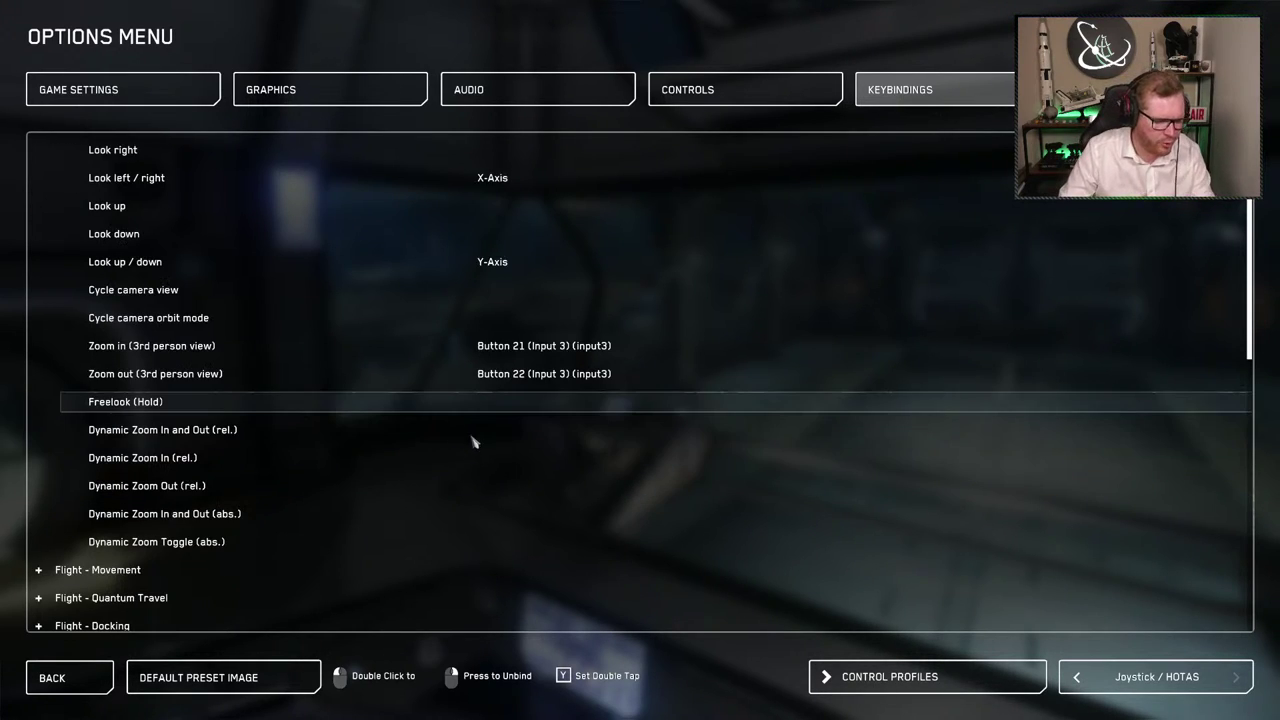
scroll(600, 314, "up", 1)
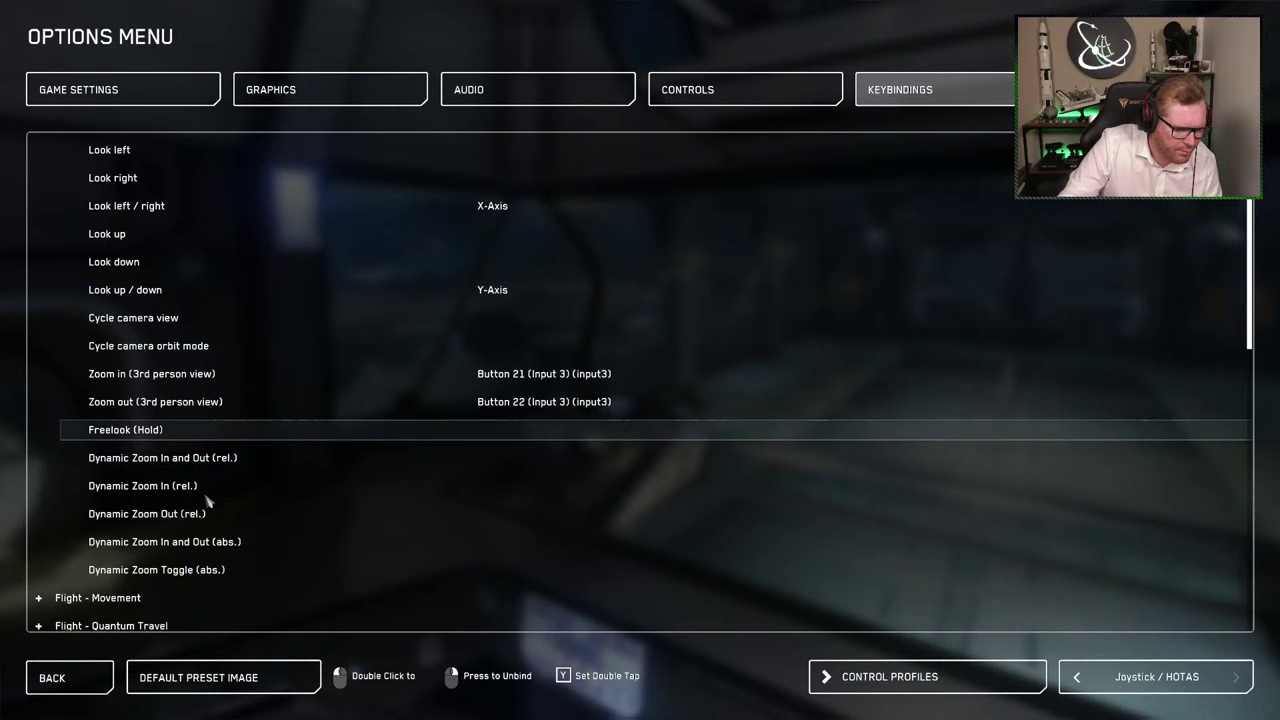
scroll(206, 505, "down", 1)
scroll(206, 508, "up", 4)
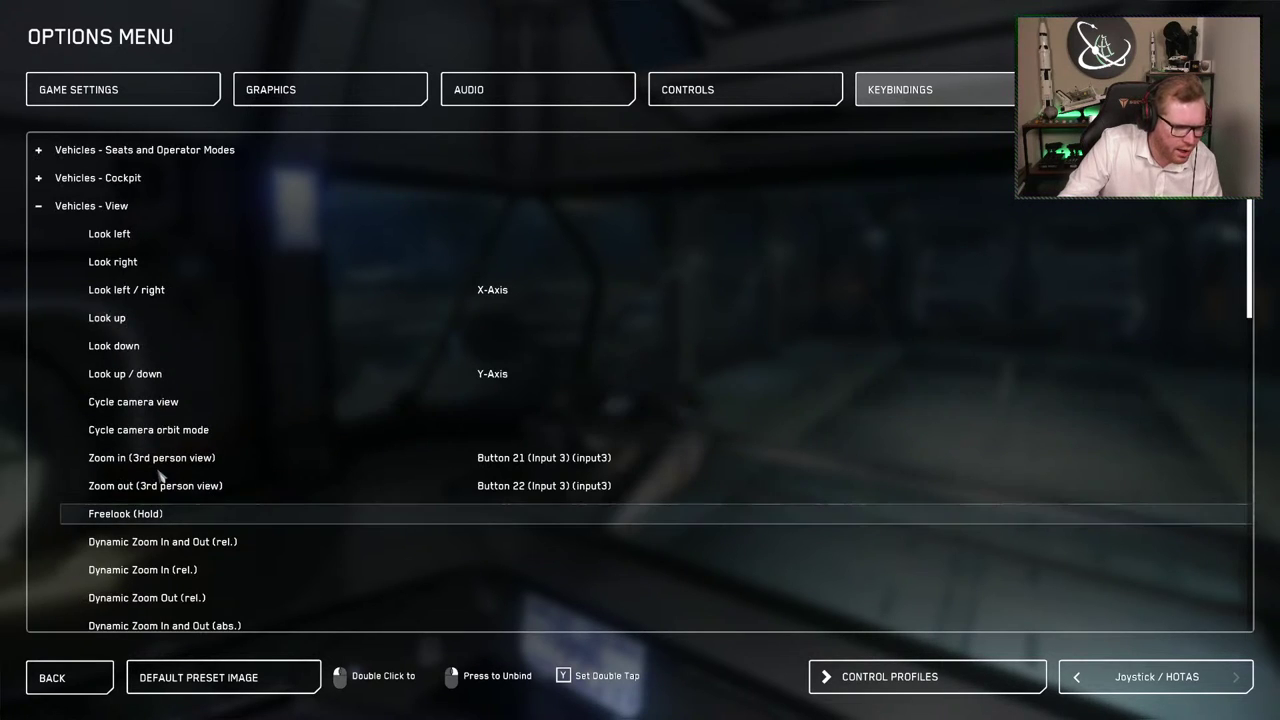
left_click(37, 208)
Expand the Flight - Movement group and bind Pitch to the Y-Axis on input 4
left_click(35, 238)
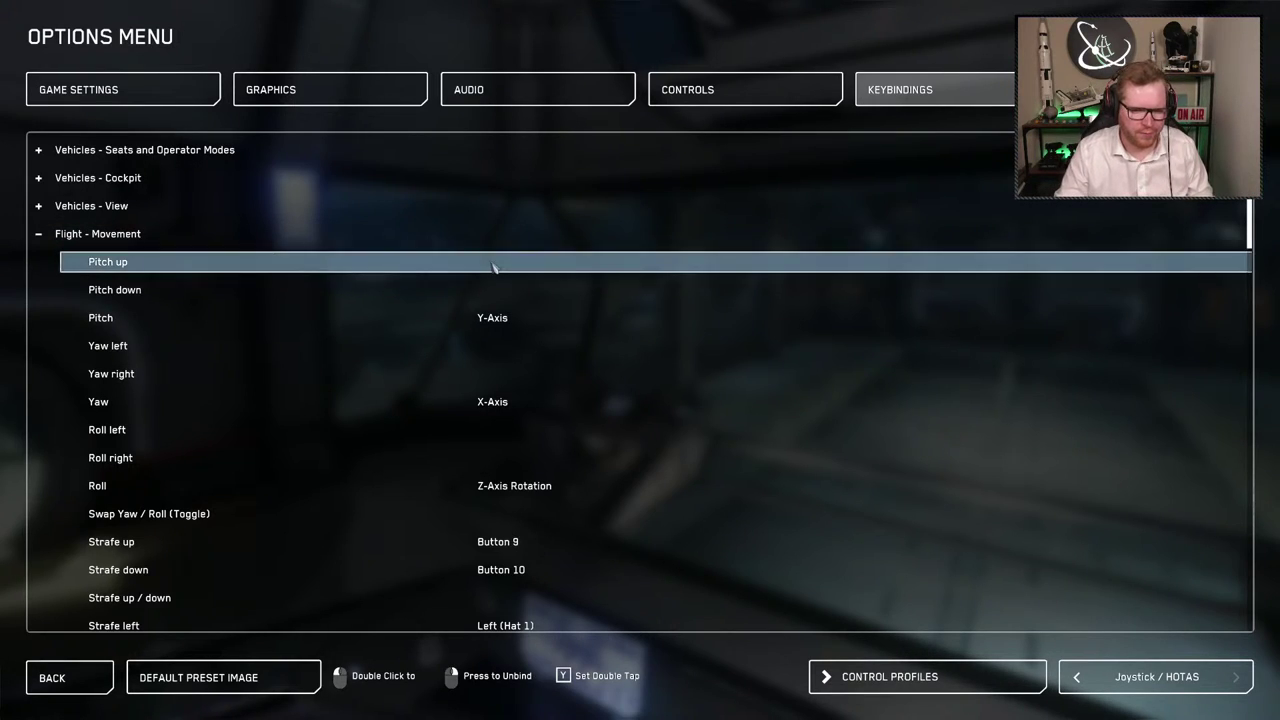
double_click(492, 266)
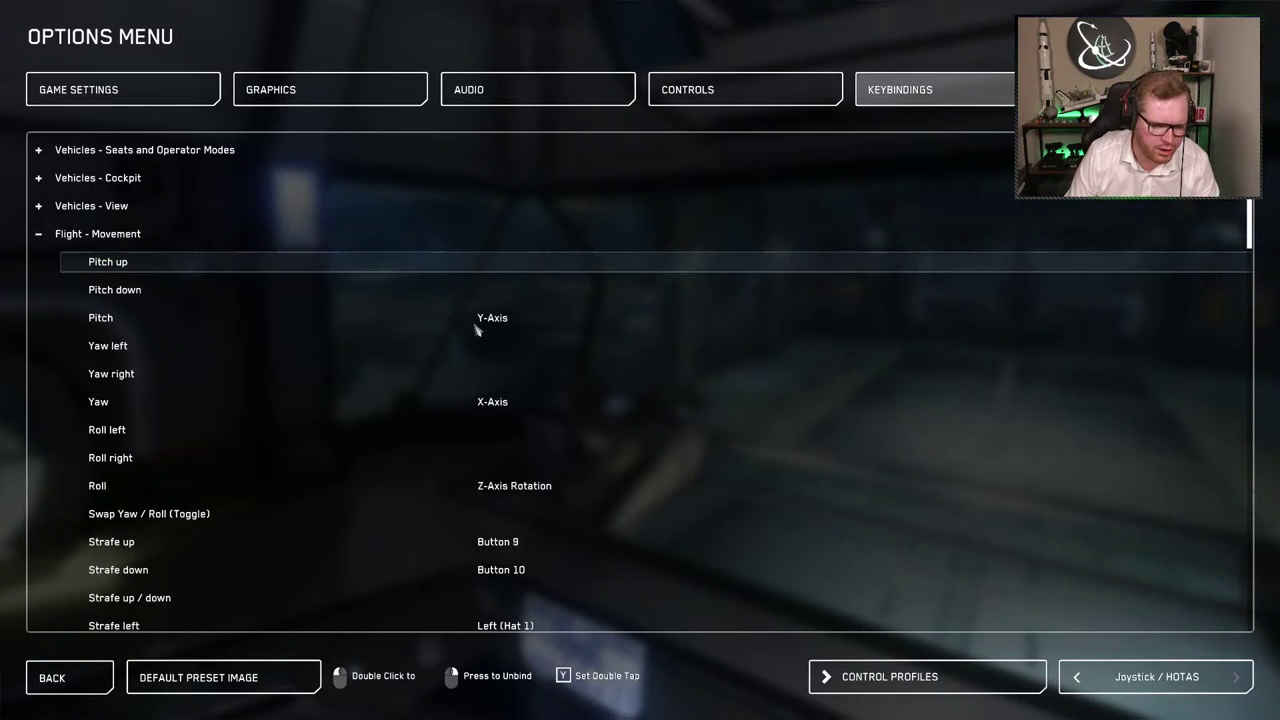
double_click(530, 324)
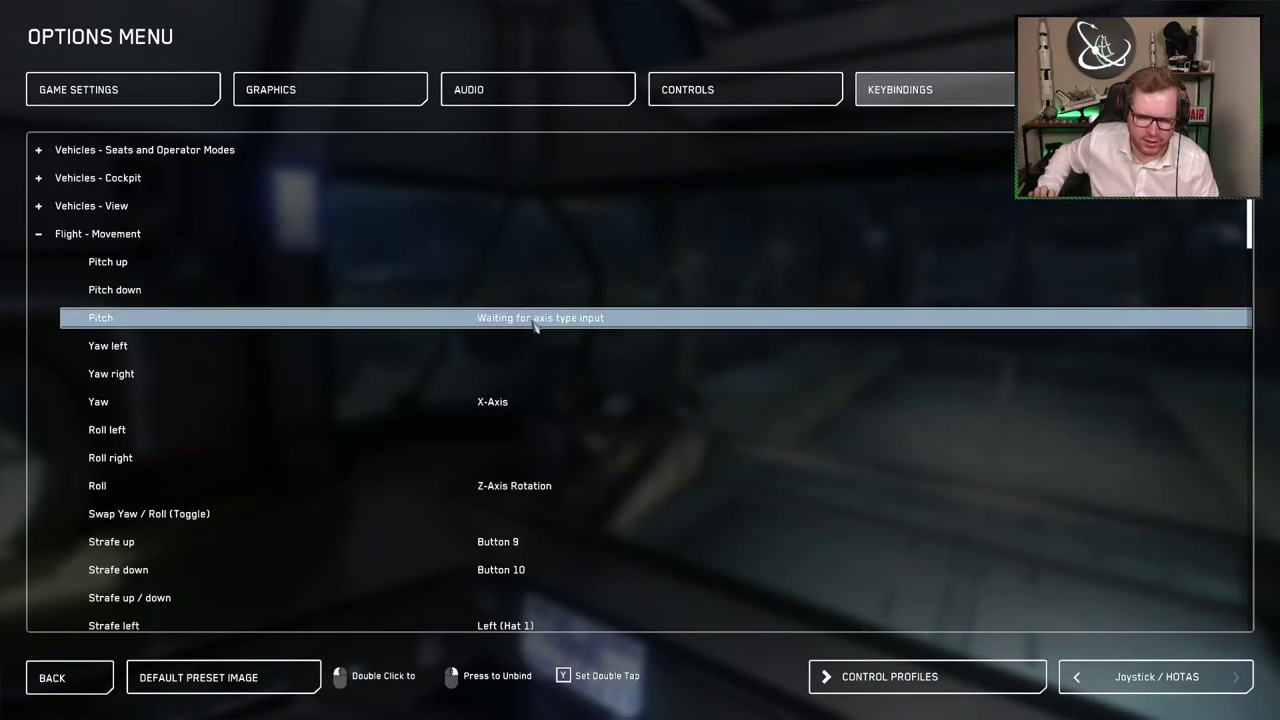
double_click(622, 319)
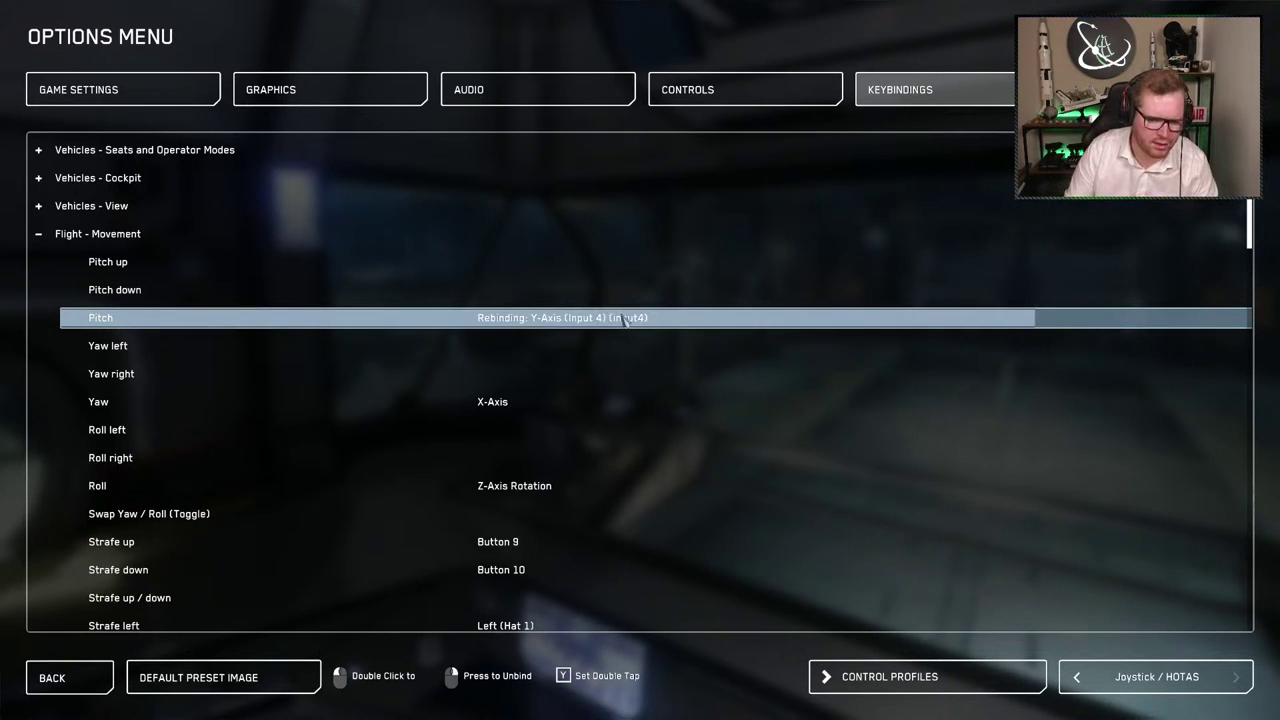
Bind Yaw to the Z-Axis and Roll to the X-Axis on input 4 under Flight - Movement
double_click(512, 405)
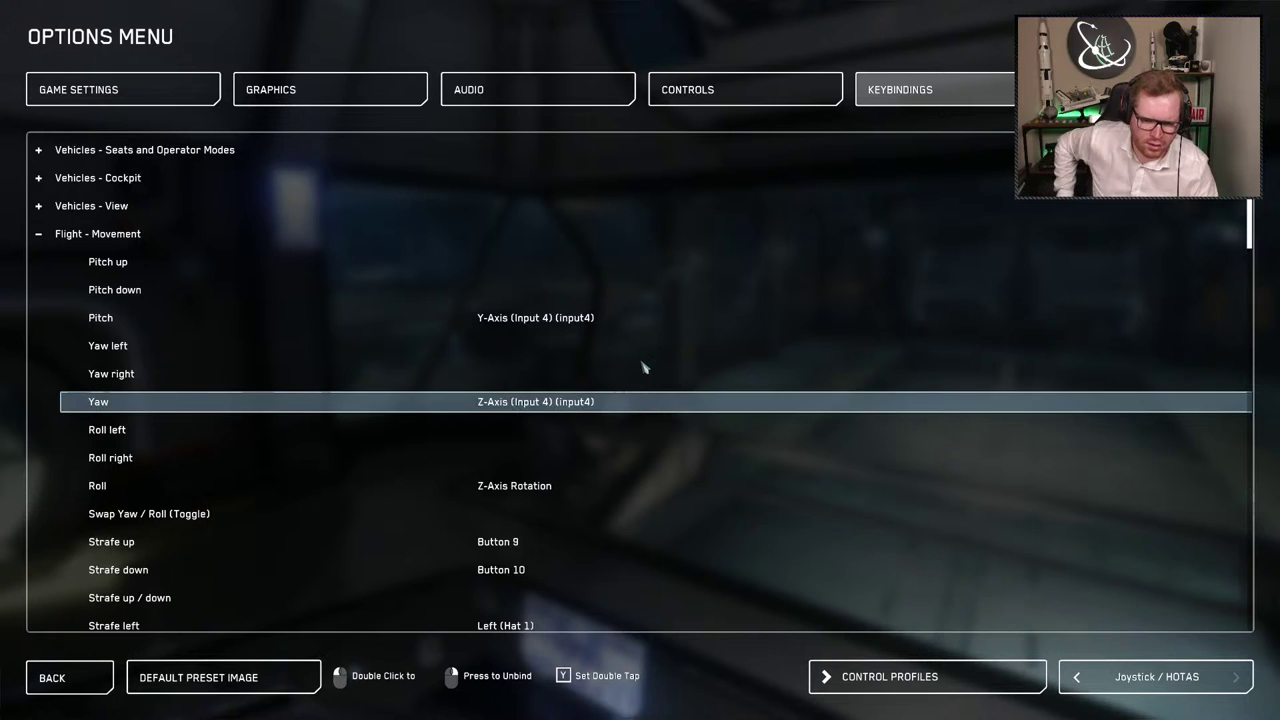
double_click(537, 490)
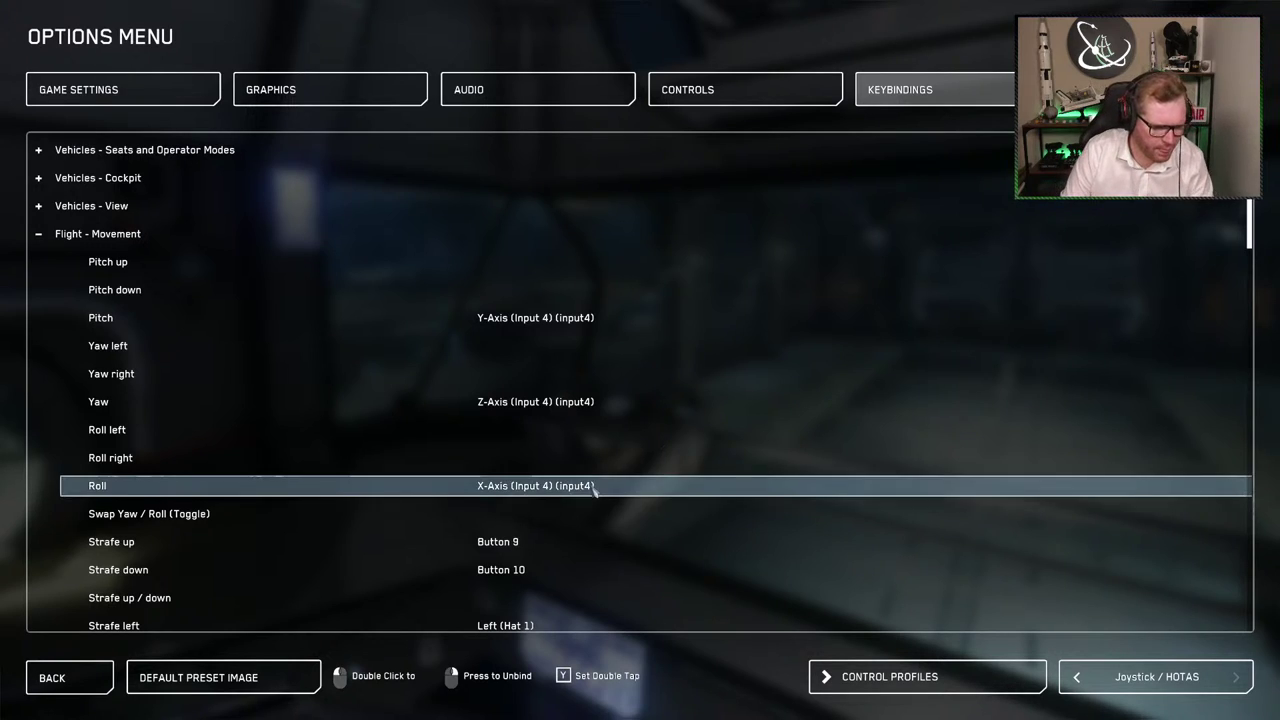
scroll(548, 514, "down", 1)
scroll(548, 514, "down", 1)
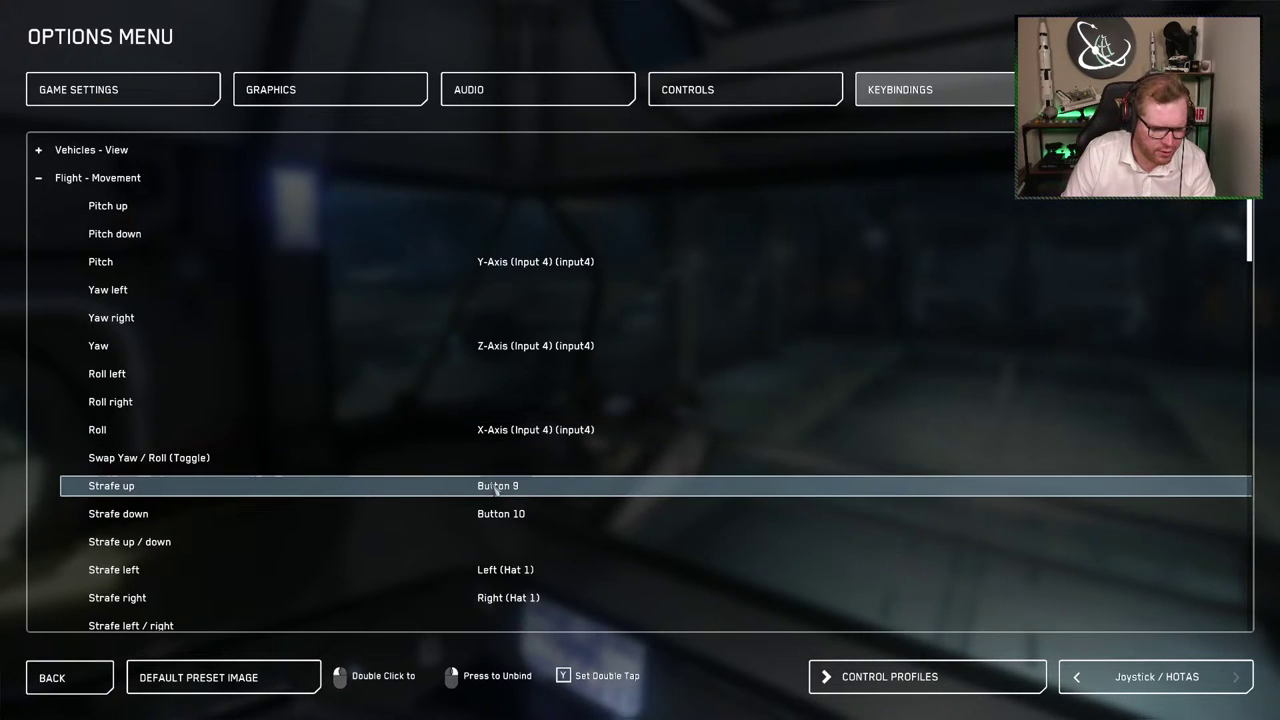